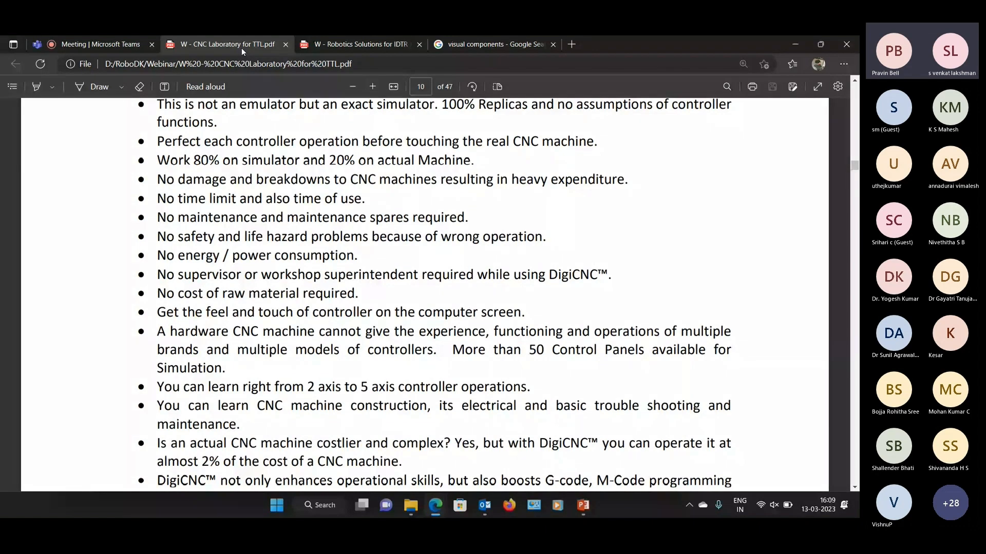
- Close the two PDF documents and the search results page, and stop sharing the screen in the Teams meeting
{"action": "middle_click", "coordinate": [241, 48]}
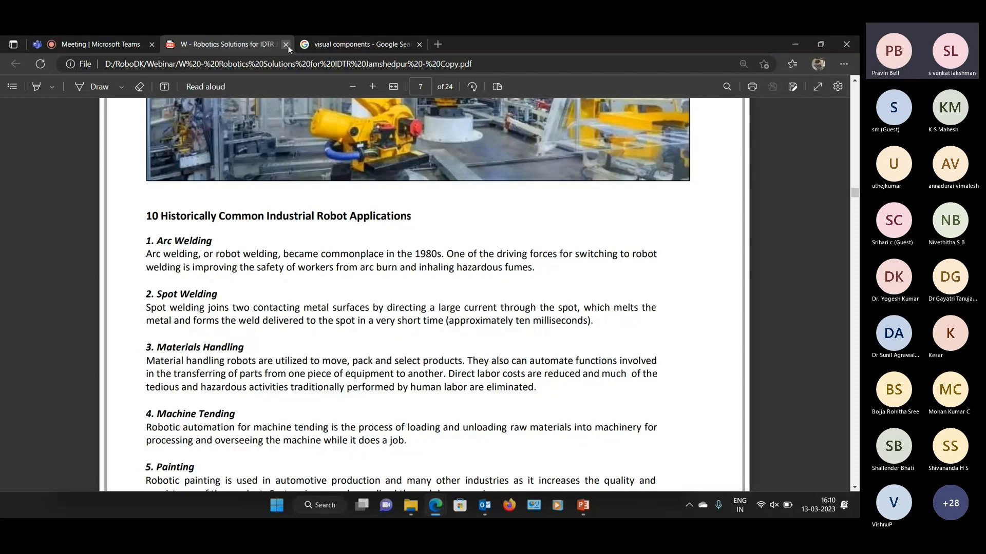
{"action": "left_click", "coordinate": [286, 44]}
{"action": "middle_click", "coordinate": [248, 45]}
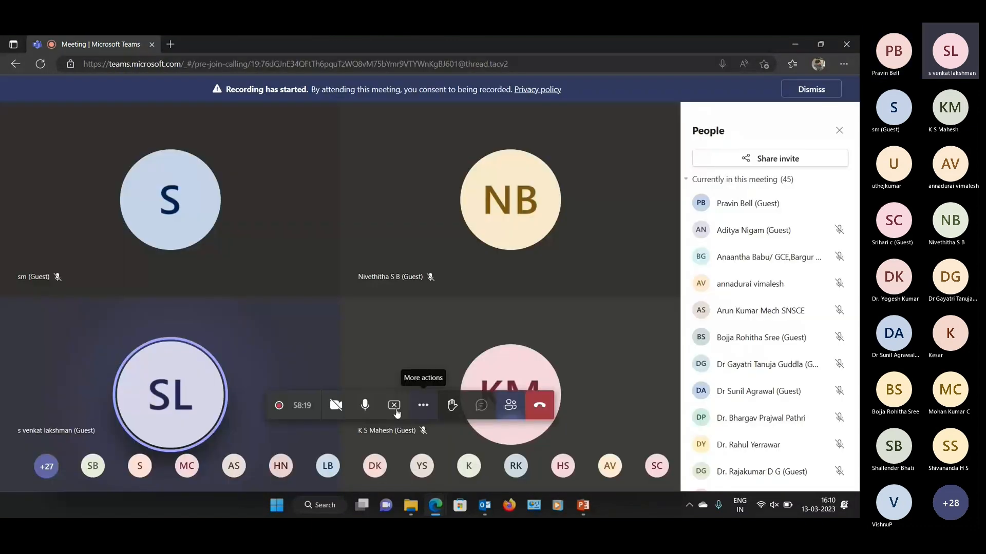
{"action": "left_click", "coordinate": [394, 409]}
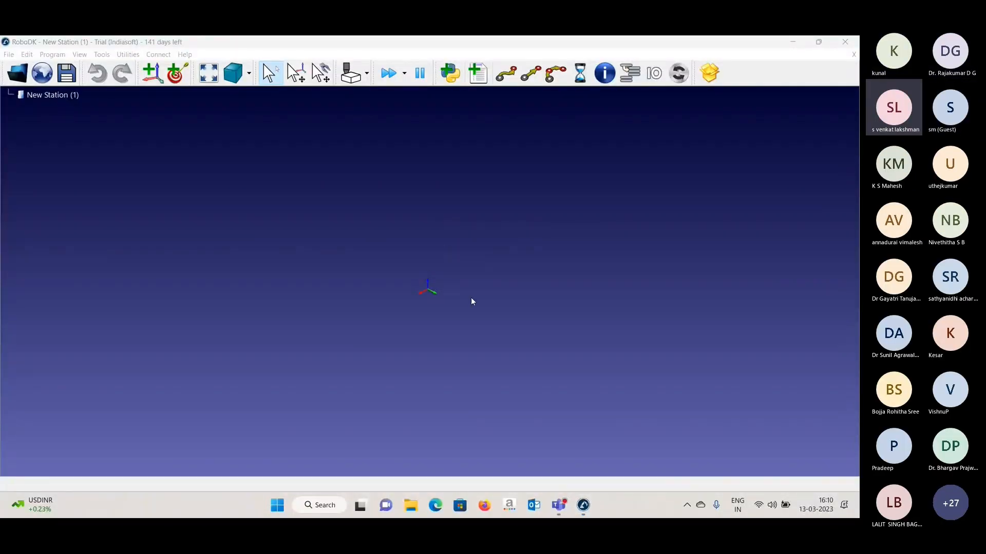
{"action": "scroll", "coordinate": [424, 276], "scroll_direction": "up", "scroll_amount": 2}
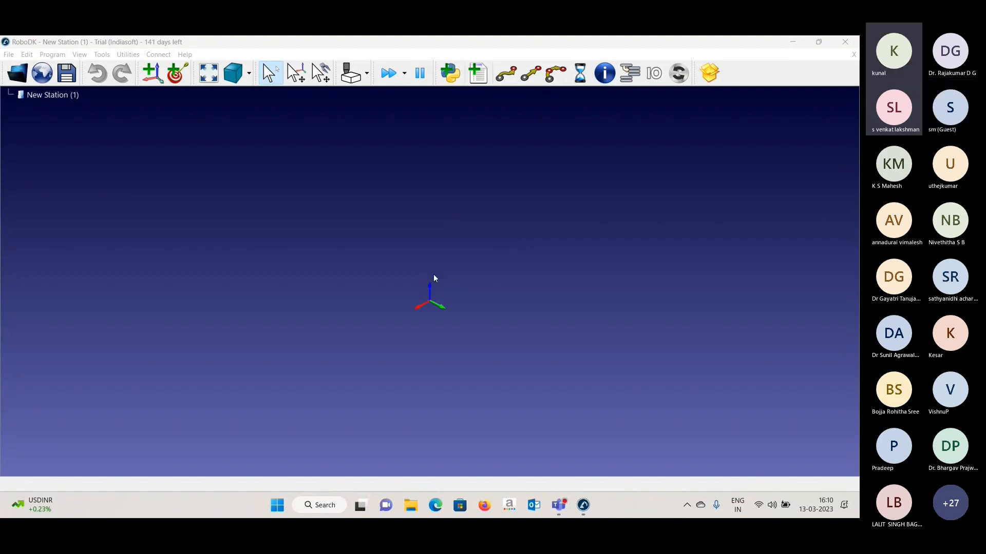
{"action": "left_click_drag", "start_coordinate": [438, 281], "coordinate": [473, 263]}
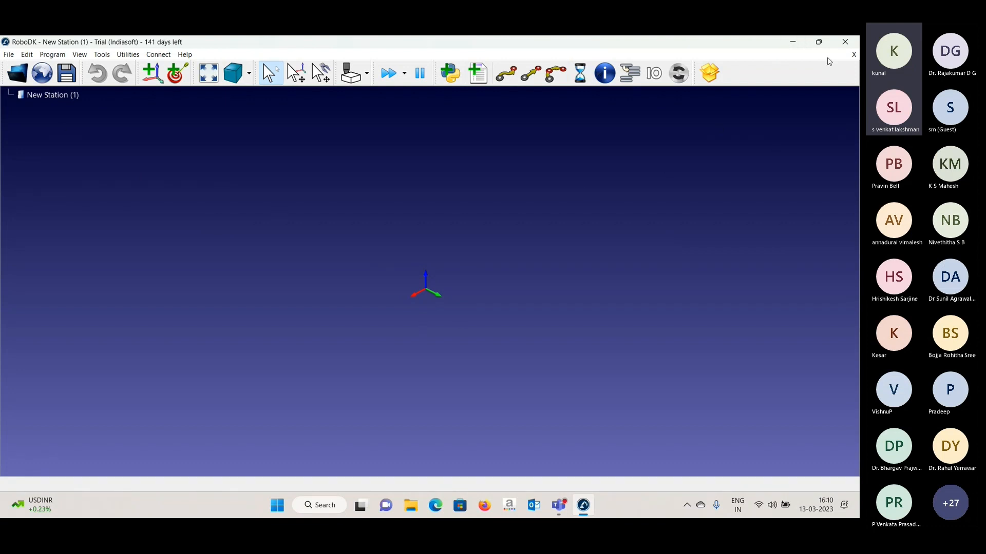
{"action": "left_click", "coordinate": [818, 42]}
{"action": "left_click", "coordinate": [605, 102]}
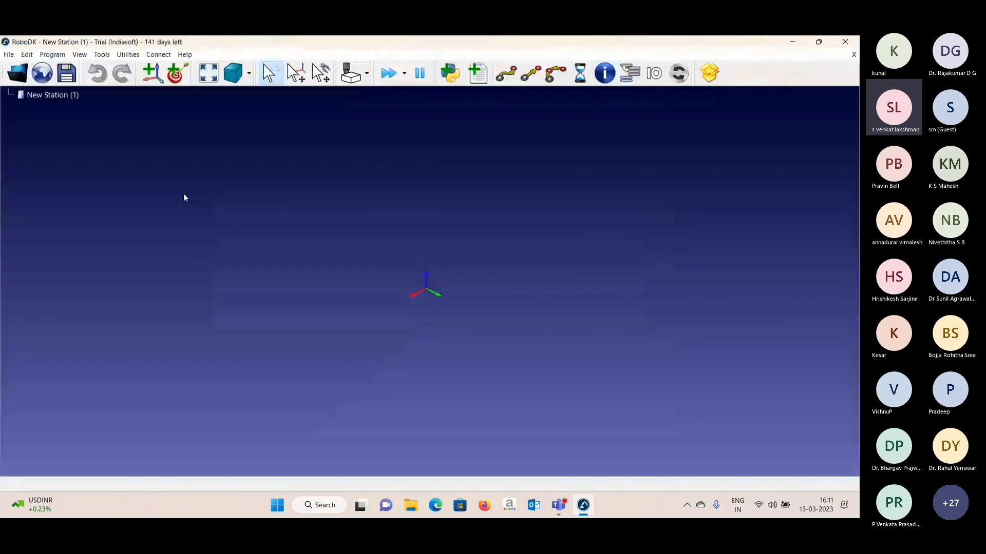
{"action": "scroll", "coordinate": [350, 286], "scroll_direction": "down", "scroll_amount": 3}
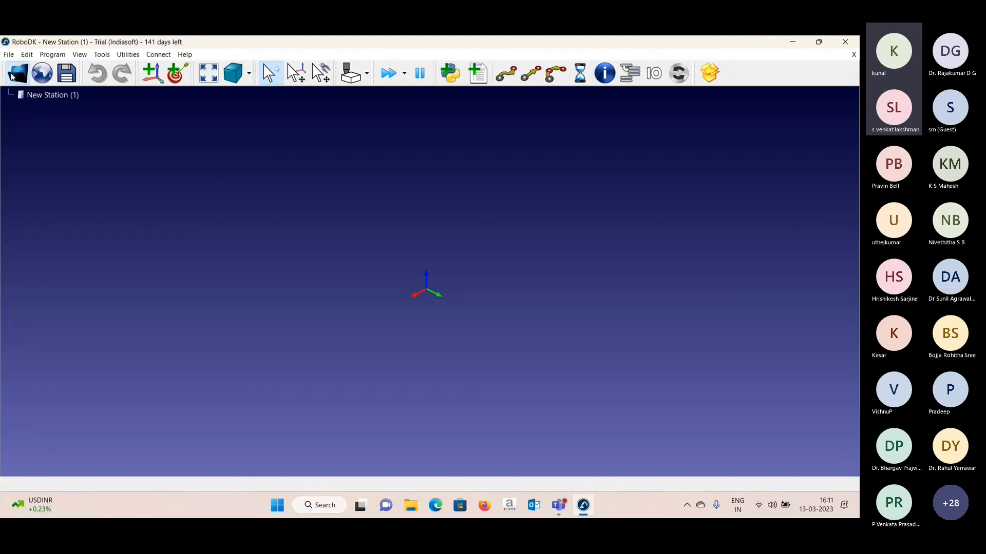
- Look through the stations, objects, tools and robots available in the local RoboDK folder without opening any file
{"action": "left_click", "coordinate": [13, 76]}
{"action": "scroll", "coordinate": [191, 221], "scroll_direction": "down", "scroll_amount": 10}
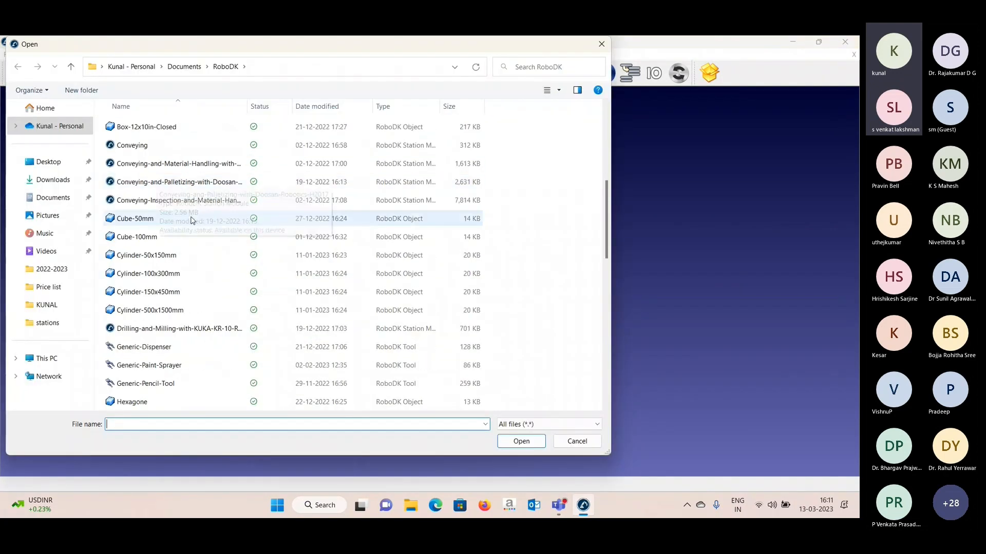
{"action": "scroll", "coordinate": [191, 221], "scroll_direction": "down", "scroll_amount": 3}
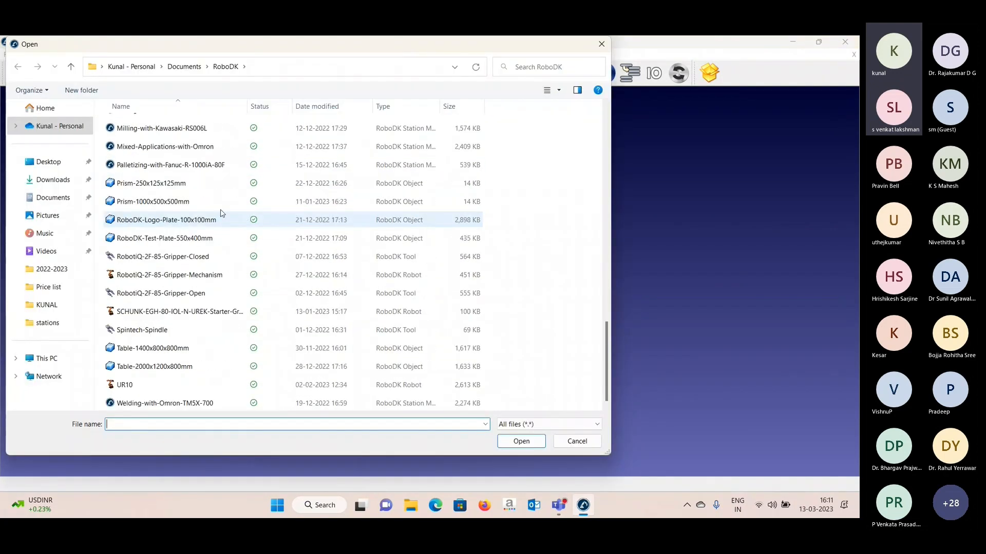
{"action": "left_click", "coordinate": [601, 44]}
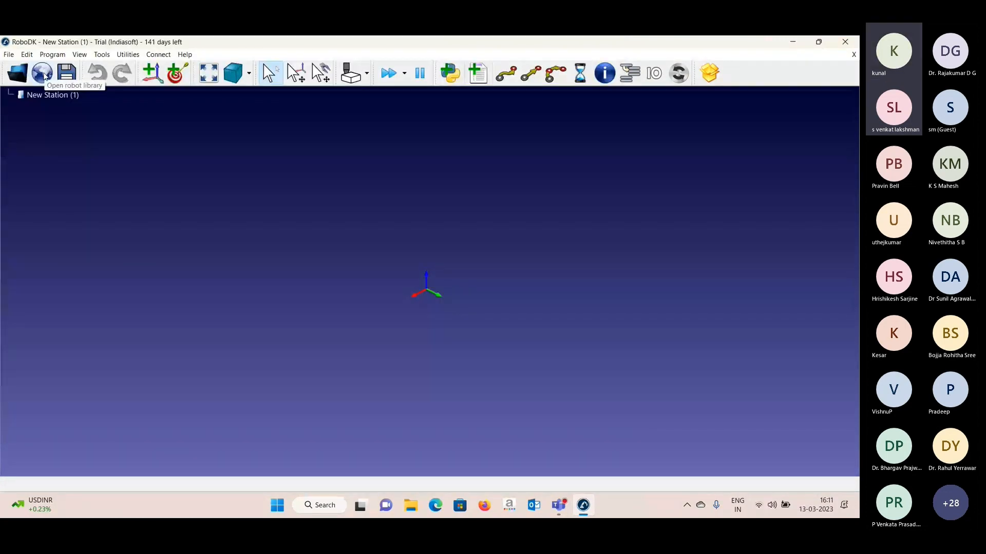
- Open the online robot library and look through the first ABB robot models and their specifications
{"action": "left_click", "coordinate": [43, 74]}
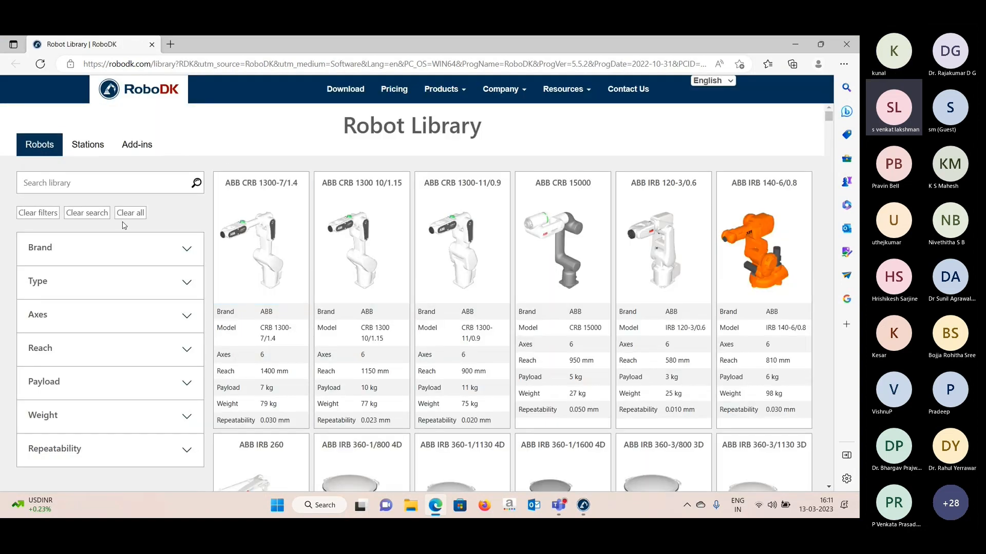
{"action": "mouse_move", "coordinate": [373, 234]}
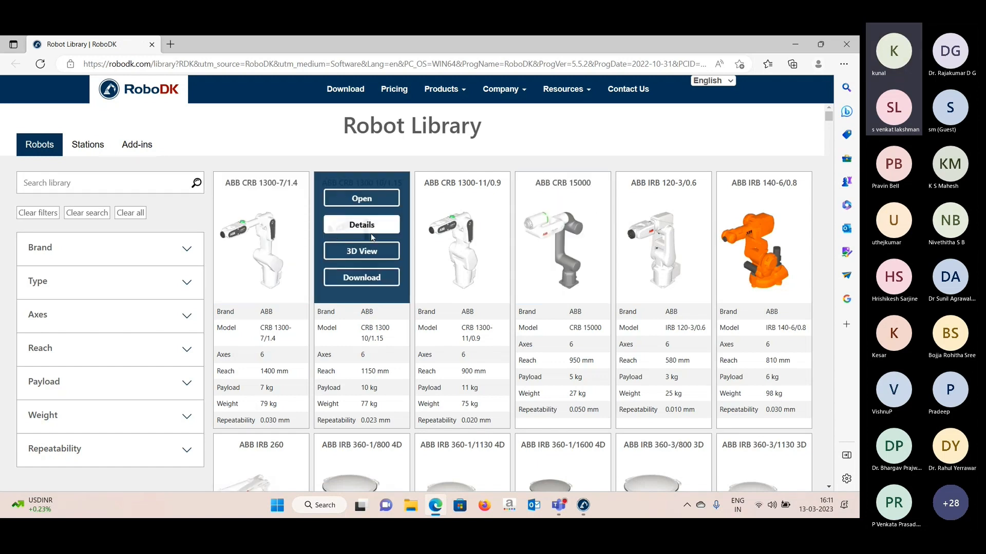
{"action": "scroll", "coordinate": [373, 237], "scroll_direction": "down", "scroll_amount": 5}
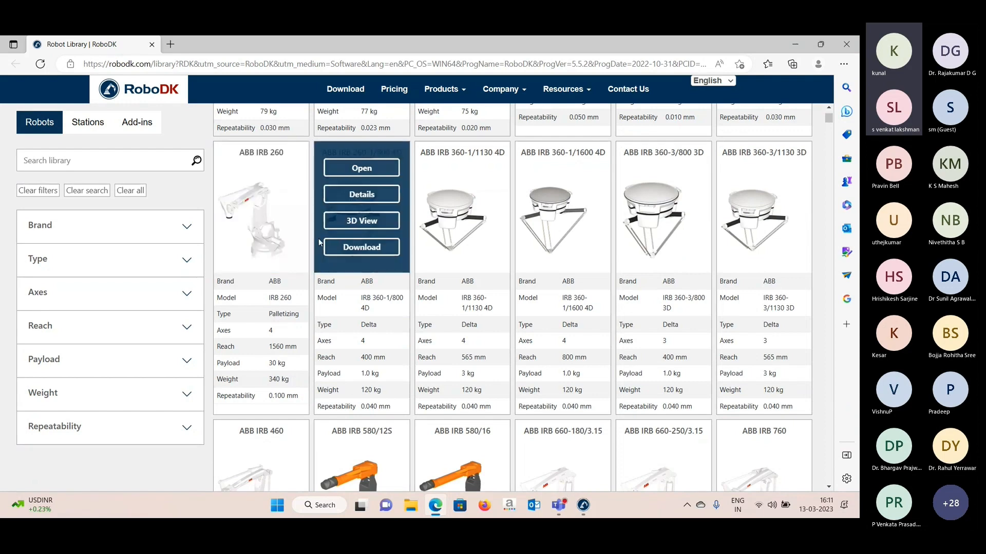
{"action": "scroll", "coordinate": [321, 241], "scroll_direction": "down", "scroll_amount": 9}
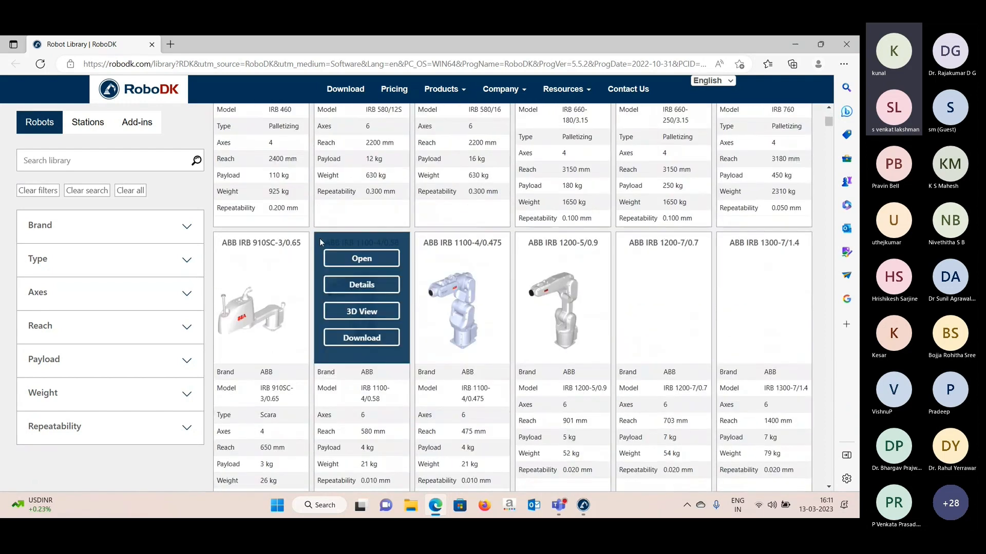
{"action": "scroll", "coordinate": [320, 242], "scroll_direction": "up", "scroll_amount": 8}
{"action": "scroll", "coordinate": [320, 239], "scroll_direction": "up", "scroll_amount": 6}
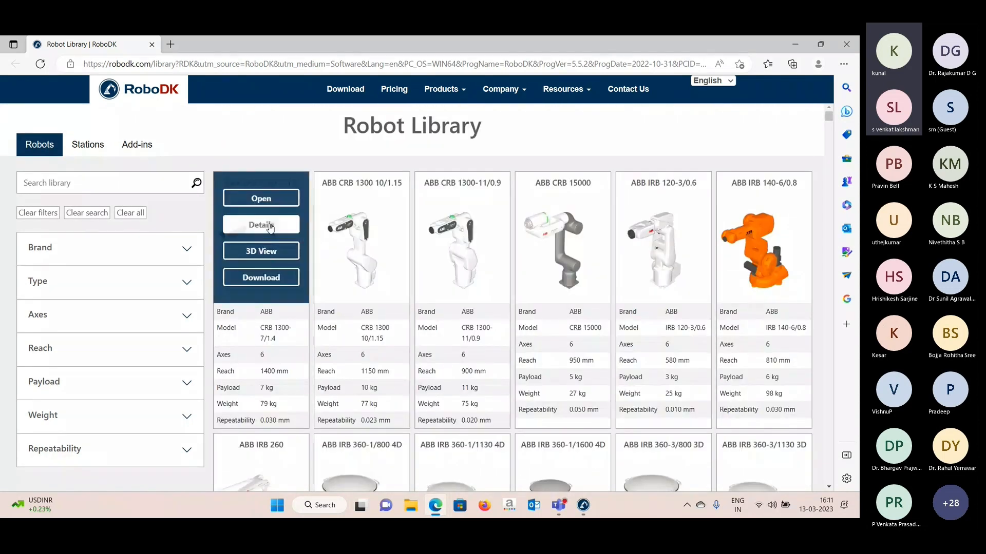
{"action": "mouse_move", "coordinate": [304, 226]}
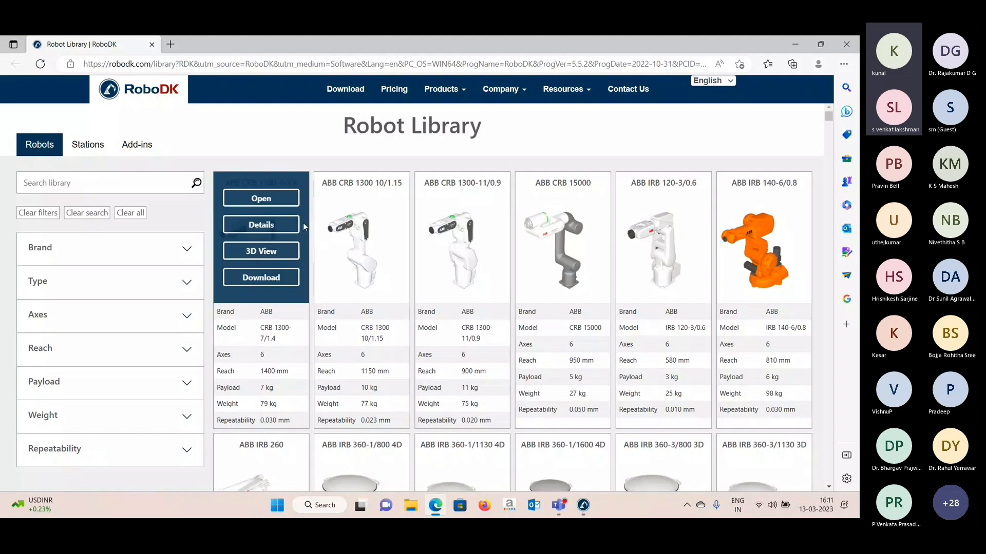
{"action": "scroll", "coordinate": [305, 229], "scroll_direction": "down", "scroll_amount": 5}
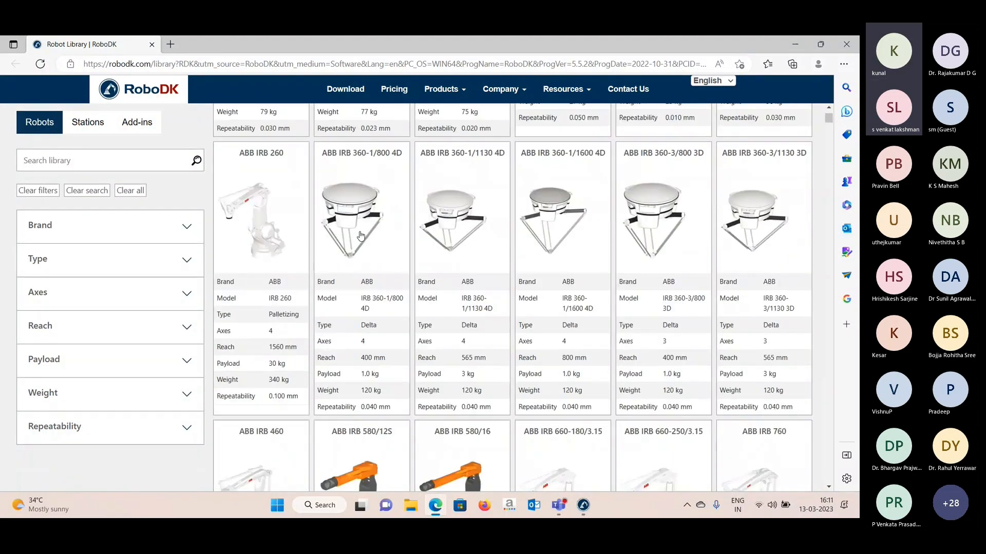
{"action": "scroll", "coordinate": [306, 232], "scroll_direction": "up", "scroll_amount": 5}
- Review the robot manufacturers available in the library's Brand filter, leaving none selected
{"action": "left_click", "coordinate": [129, 248]}
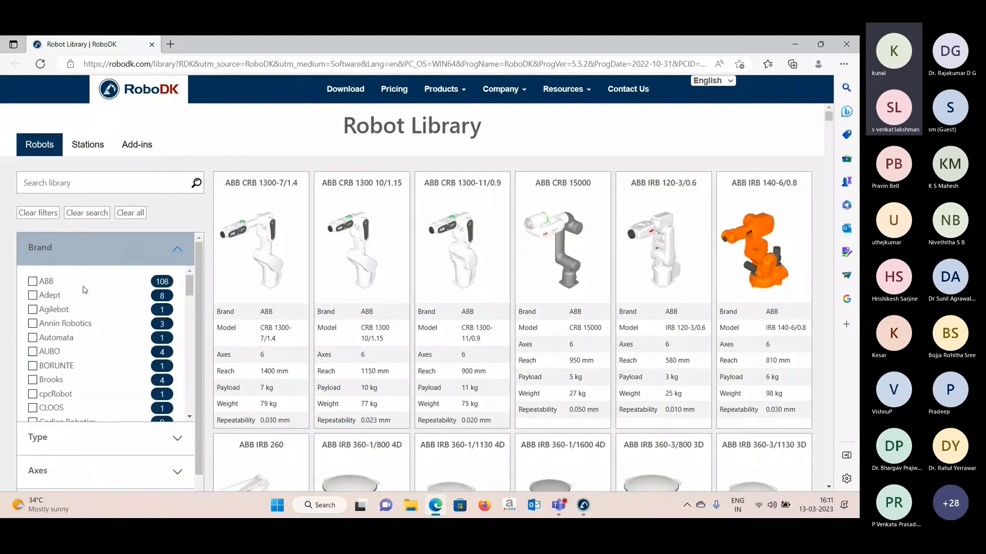
{"action": "scroll", "coordinate": [85, 291], "scroll_direction": "down", "scroll_amount": 3}
{"action": "scroll", "coordinate": [86, 291], "scroll_direction": "down", "scroll_amount": 3}
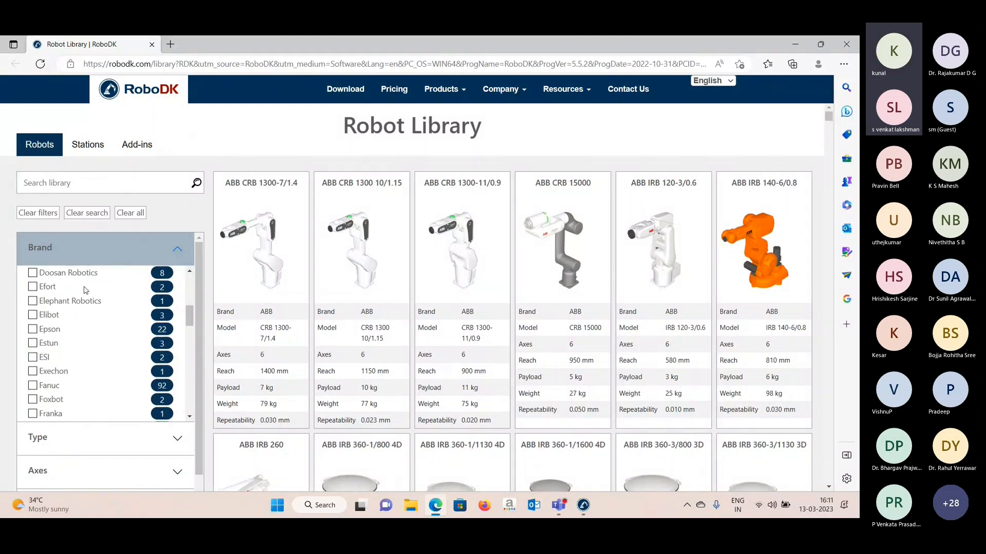
{"action": "scroll", "coordinate": [86, 291], "scroll_direction": "up", "scroll_amount": 6}
{"action": "left_click", "coordinate": [82, 248]}
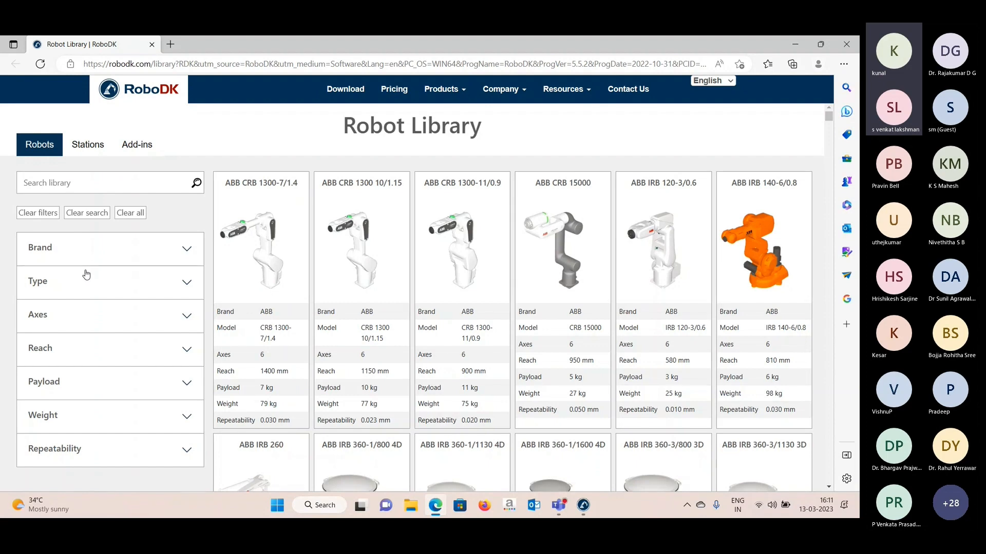
- Review the robot and equipment categories offered by the library's Type filter
{"action": "left_click", "coordinate": [79, 286]}
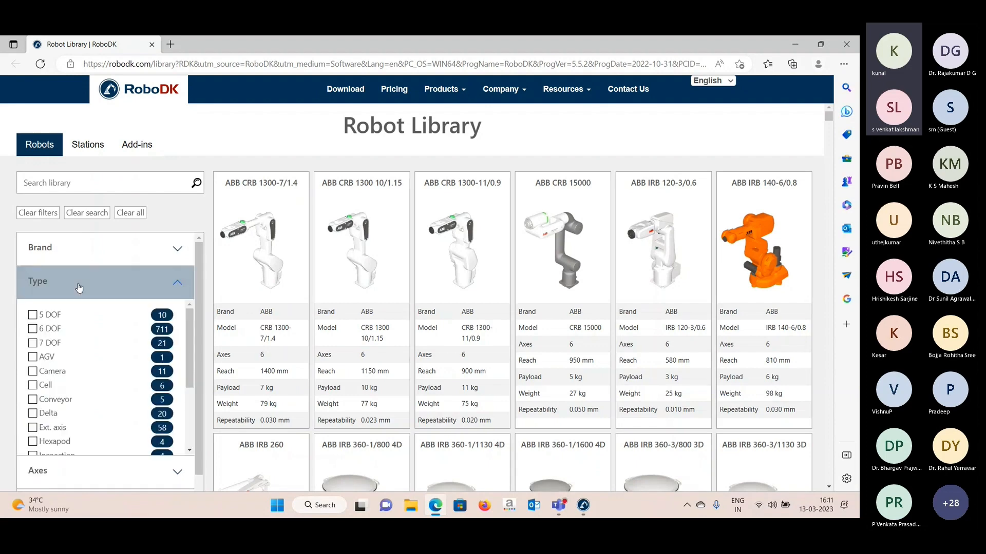
{"action": "scroll", "coordinate": [79, 287], "scroll_direction": "down", "scroll_amount": 1}
{"action": "scroll", "coordinate": [81, 283], "scroll_direction": "up", "scroll_amount": 1}
{"action": "scroll", "coordinate": [81, 338], "scroll_direction": "down", "scroll_amount": 3}
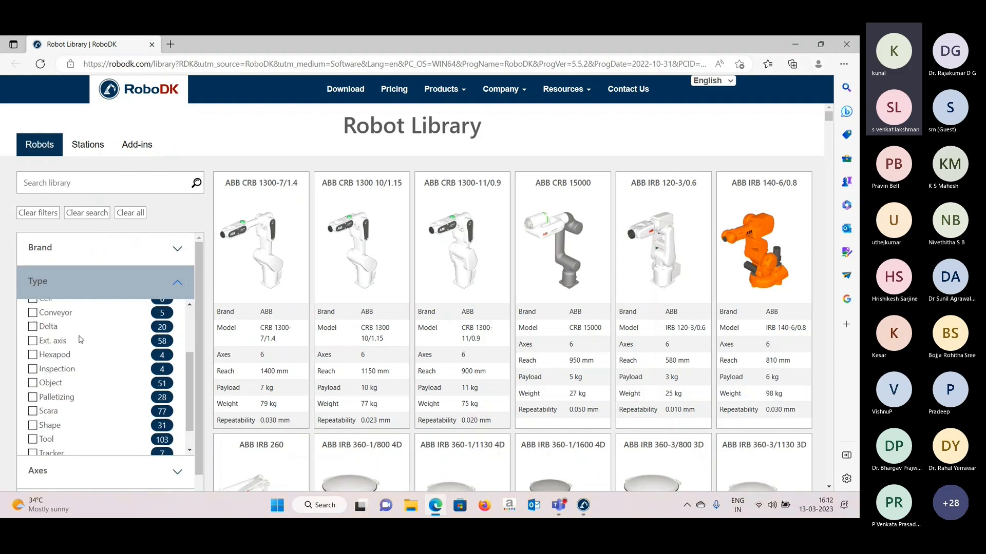
{"action": "left_click", "coordinate": [87, 282]}
- Examine the library's Axes filter options and the range offered by the Reach filter
{"action": "left_click", "coordinate": [70, 325]}
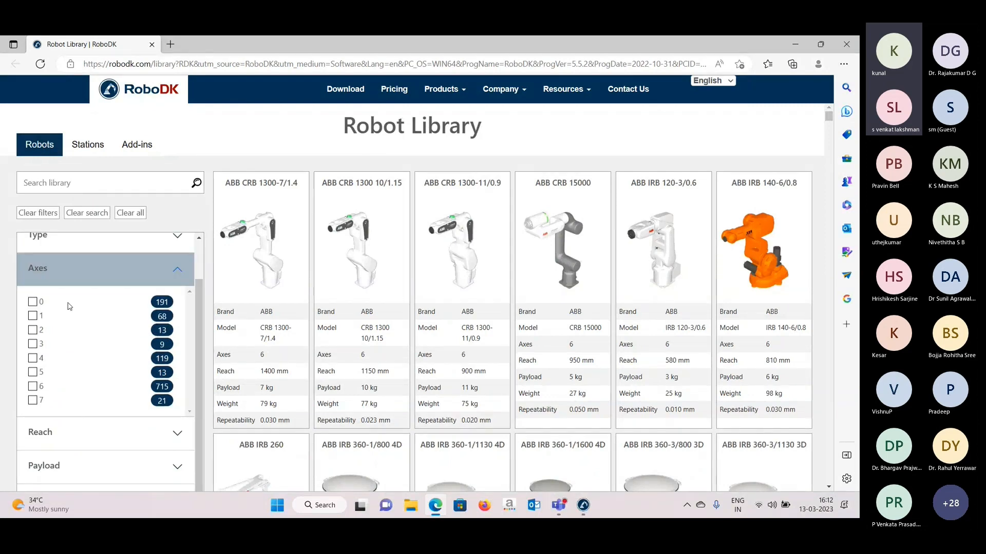
{"action": "scroll", "coordinate": [74, 307], "scroll_direction": "down", "scroll_amount": 1}
{"action": "left_click", "coordinate": [97, 274]}
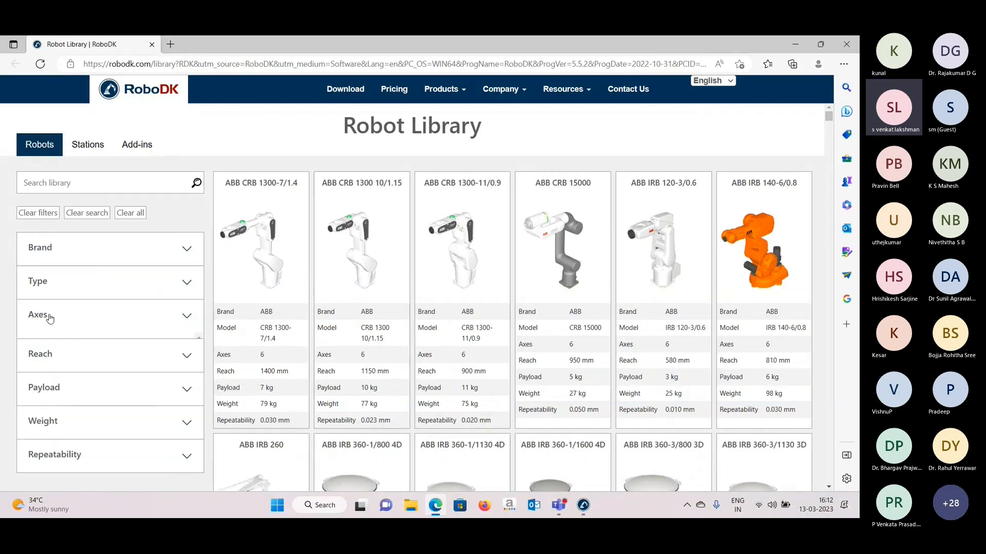
{"action": "scroll", "coordinate": [57, 328], "scroll_direction": "down", "scroll_amount": 1}
{"action": "left_click", "coordinate": [66, 328]}
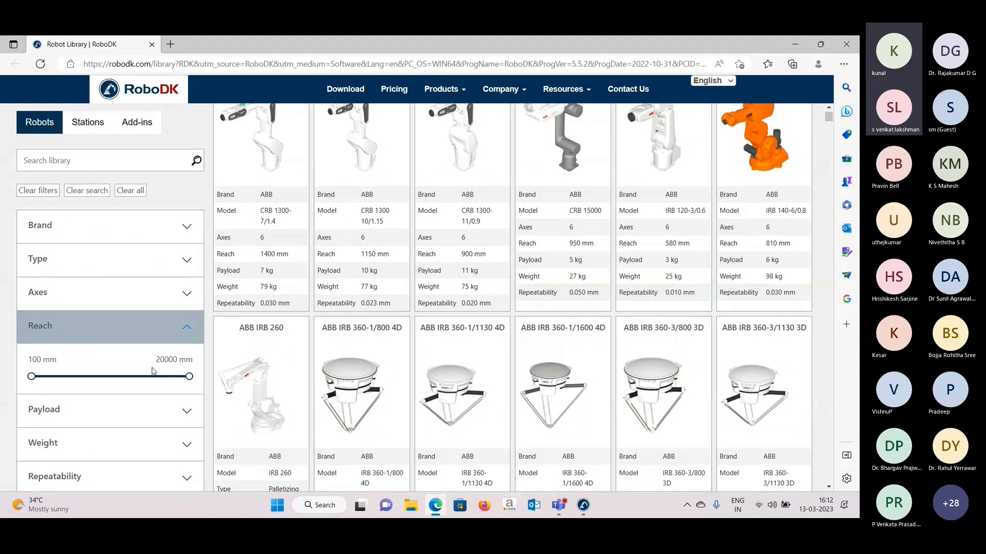
{"action": "left_click", "coordinate": [111, 337]}
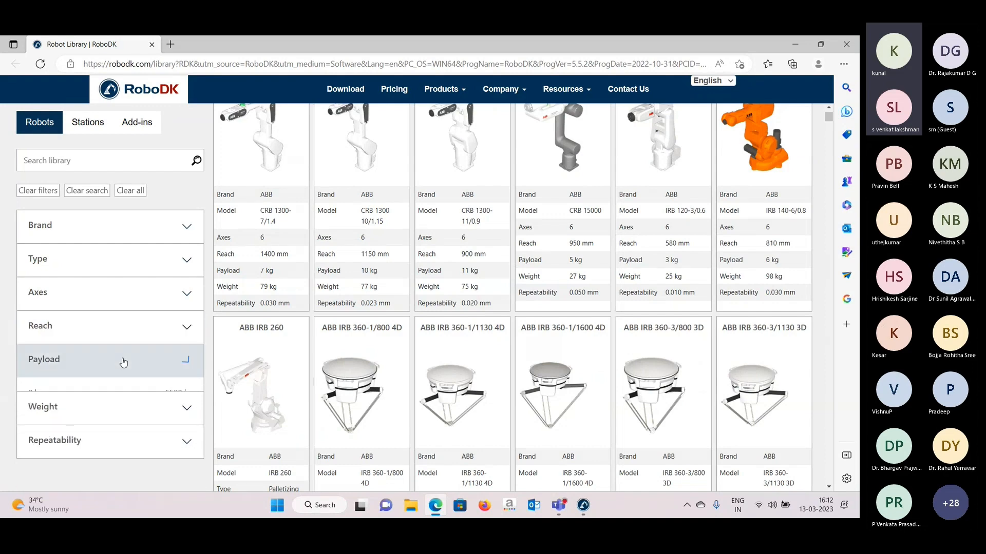
- Examine the Payload and Weight range filters, trying out the upper payload limit
{"action": "left_click", "coordinate": [121, 359]}
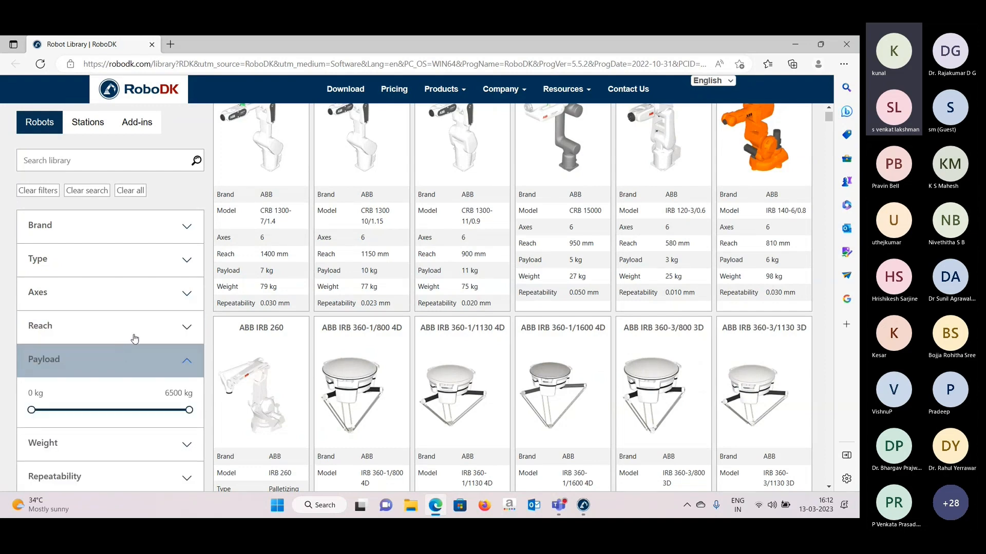
{"action": "left_click_drag", "start_coordinate": [186, 412], "coordinate": [171, 412]}
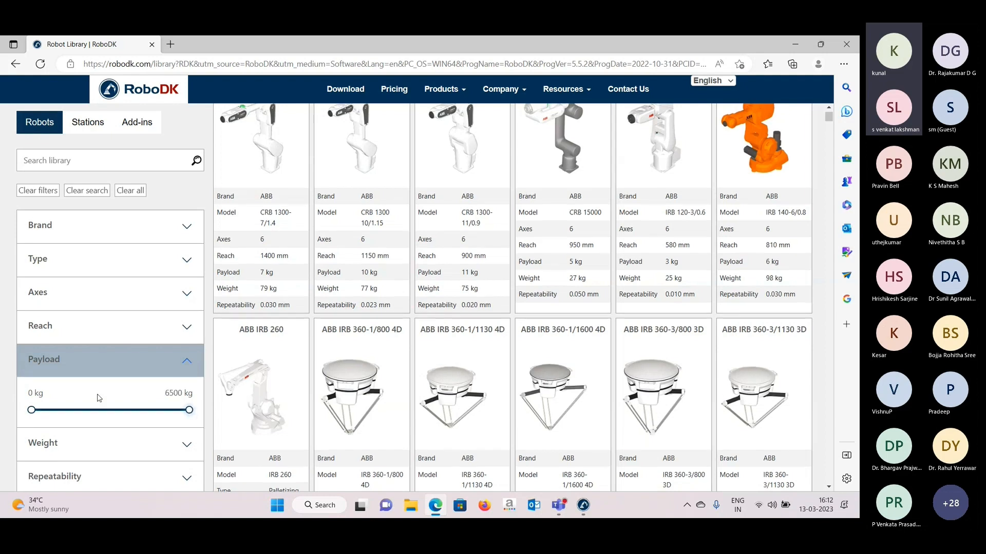
{"action": "scroll", "coordinate": [100, 390], "scroll_direction": "down", "scroll_amount": 1}
{"action": "left_click", "coordinate": [108, 352]}
{"action": "left_click", "coordinate": [91, 407]}
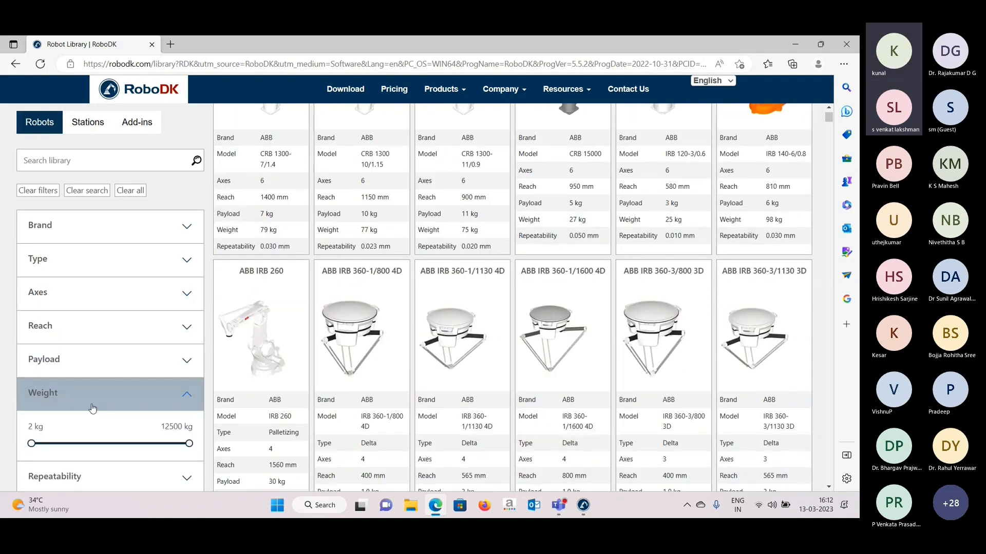
{"action": "left_click", "coordinate": [115, 404]}
- Examine the range offered by the library's Repeatability filter
{"action": "left_click", "coordinate": [78, 439]}
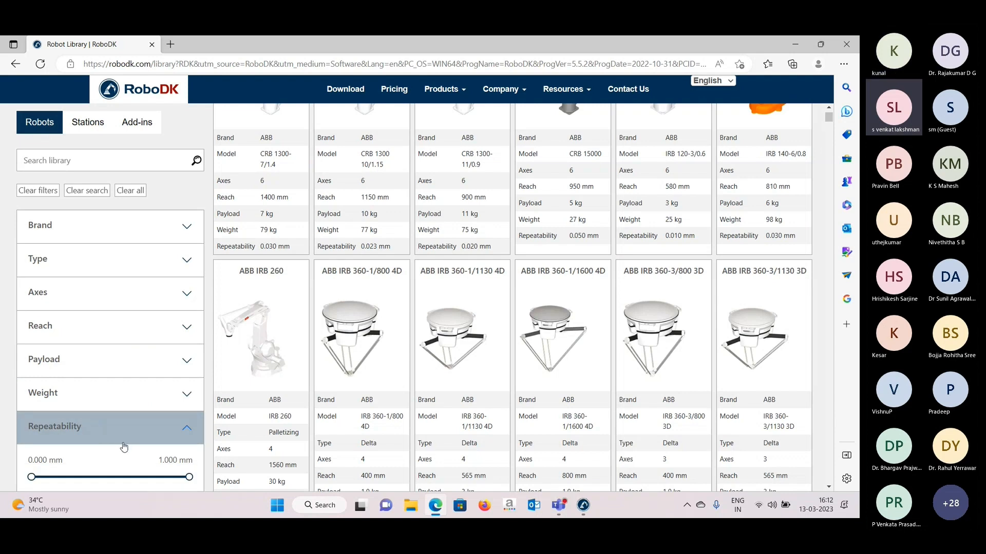
{"action": "mouse_move", "coordinate": [189, 477]}
{"action": "left_mouse_down"}
{"action": "mouse_move", "coordinate": [141, 477]}
{"action": "mouse_move", "coordinate": [192, 479]}
{"action": "left_mouse_up"}
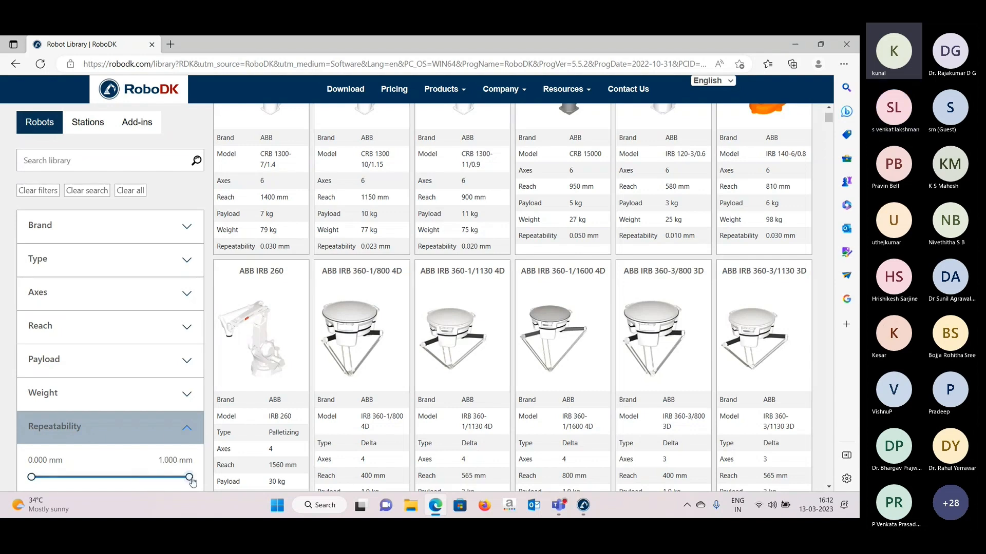
{"action": "left_click", "coordinate": [185, 431]}
- Browse further down the unfiltered robot list to examine the larger ABB IRB models
{"action": "scroll", "coordinate": [128, 411], "scroll_direction": "up", "scroll_amount": 4}
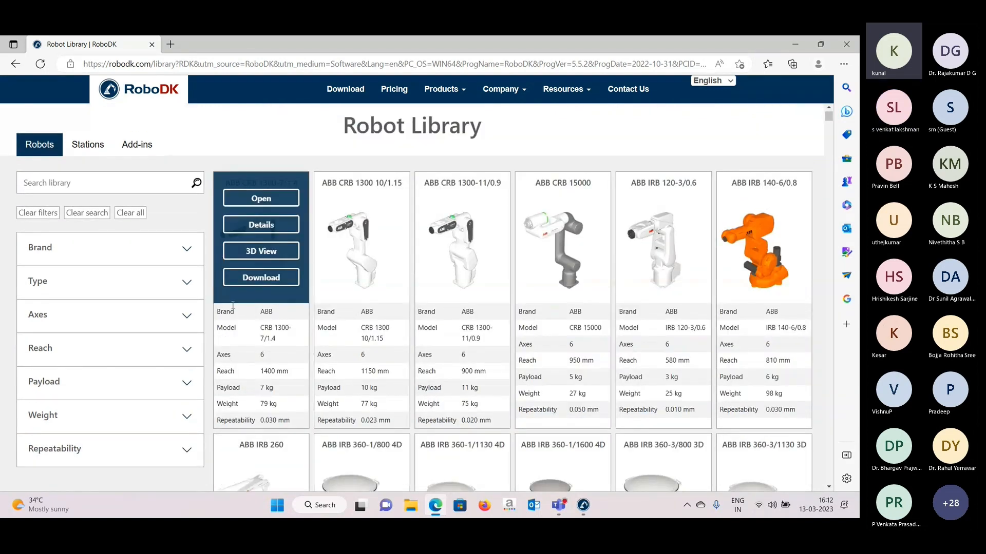
{"action": "scroll", "coordinate": [372, 308], "scroll_direction": "down", "scroll_amount": 10}
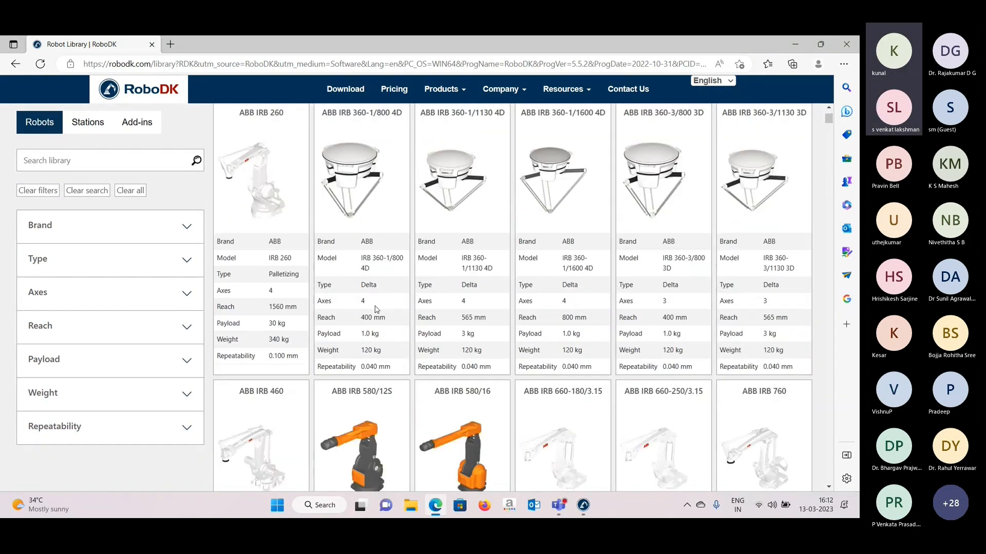
{"action": "scroll", "coordinate": [376, 306], "scroll_direction": "down", "scroll_amount": 5}
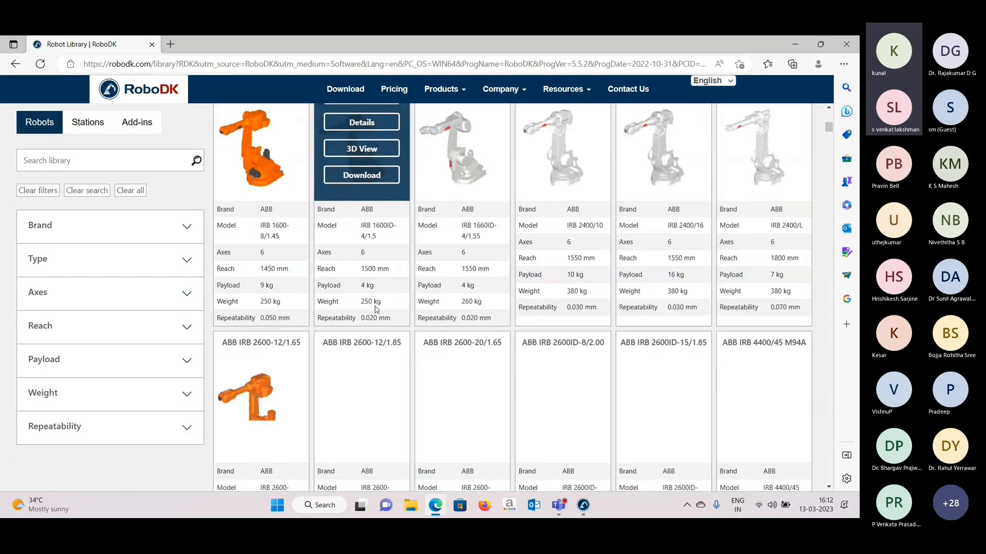
{"action": "scroll", "coordinate": [376, 310], "scroll_direction": "down", "scroll_amount": 10}
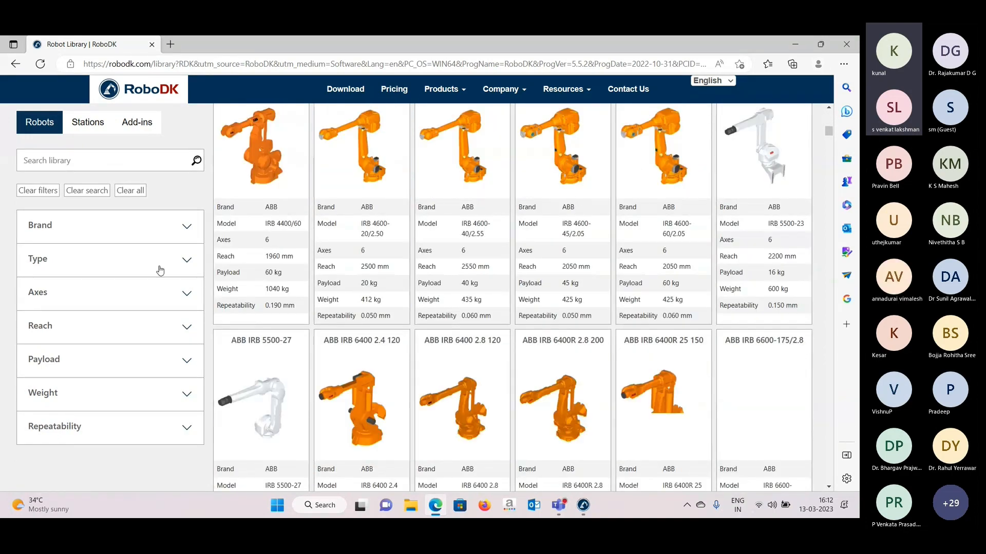
- Filter the online robot library by the Tool type
{"action": "left_click", "coordinate": [102, 227]}
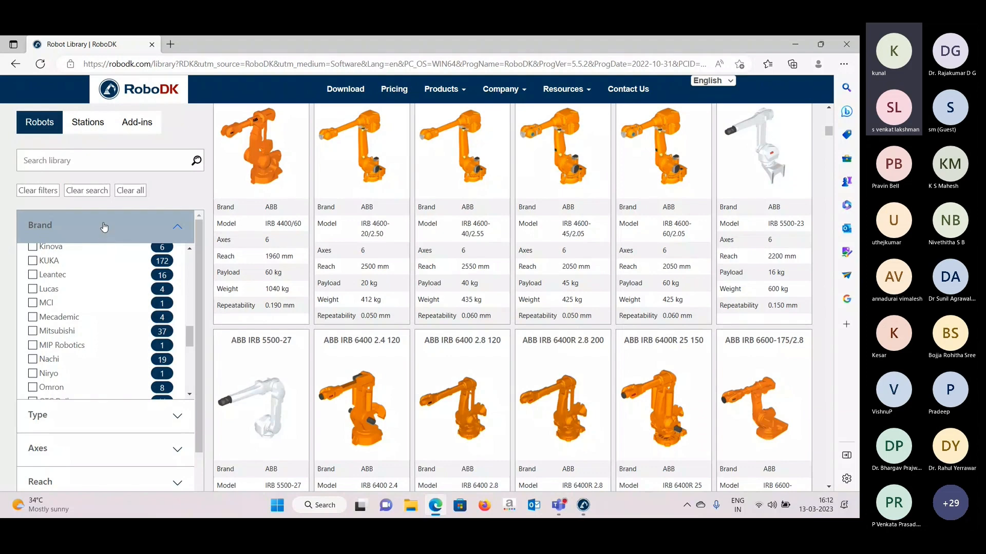
{"action": "left_click", "coordinate": [77, 415]}
{"action": "scroll", "coordinate": [42, 388], "scroll_direction": "down", "scroll_amount": 2}
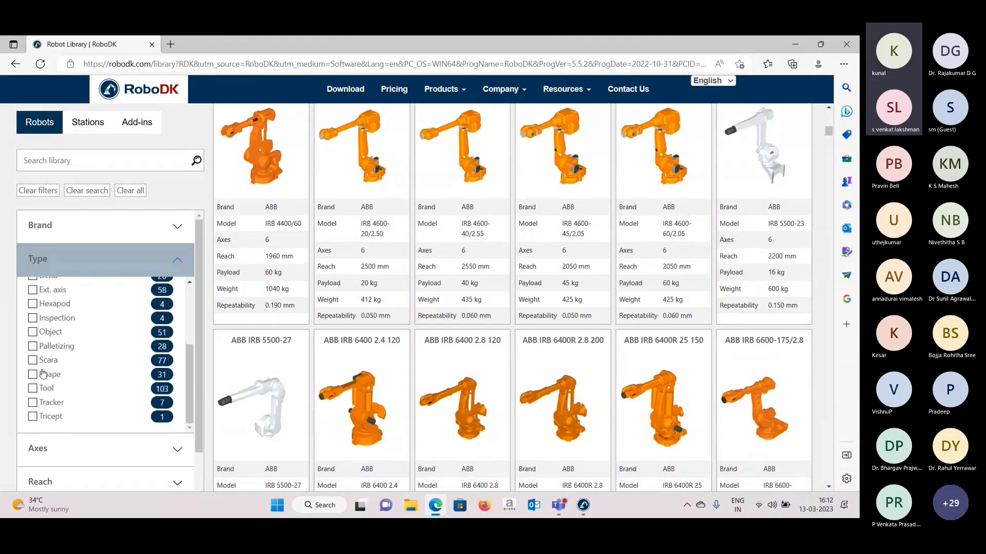
{"action": "left_click", "coordinate": [42, 389]}
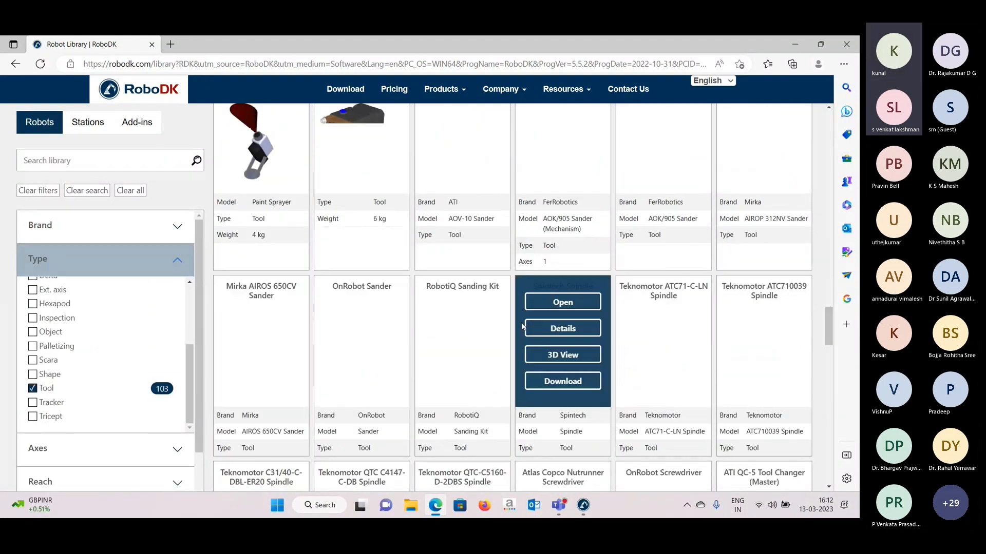
- Browse back up the filtered tool list to examine the grippers, dispensers and deburring tools
{"action": "scroll", "coordinate": [390, 266], "scroll_direction": "up", "scroll_amount": 5}
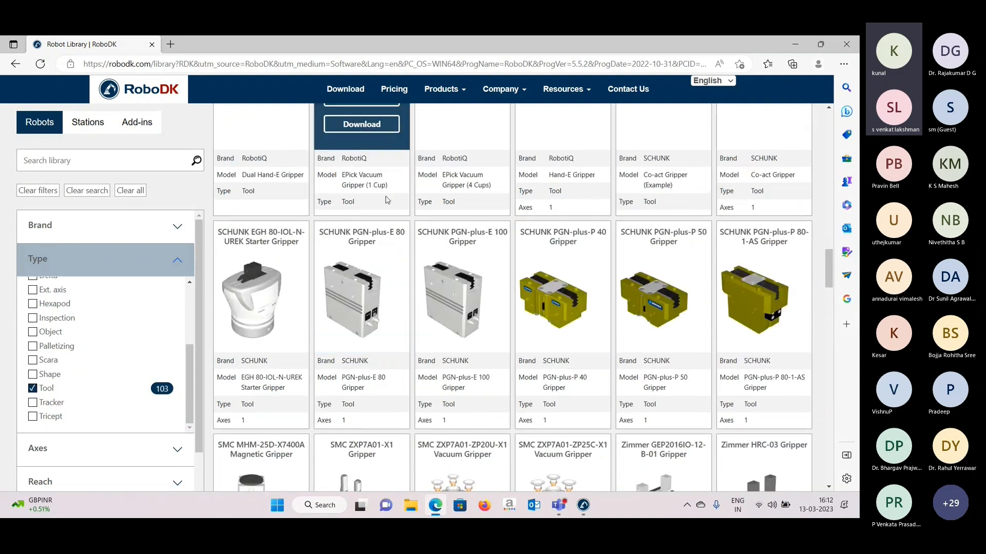
{"action": "scroll", "coordinate": [411, 247], "scroll_direction": "up", "scroll_amount": 5}
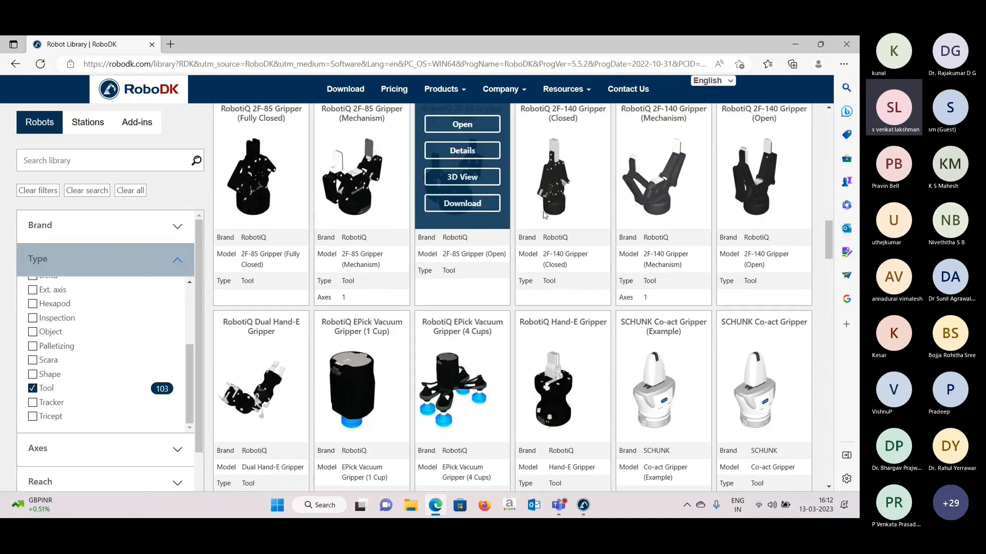
{"action": "scroll", "coordinate": [317, 234], "scroll_direction": "up", "scroll_amount": 2}
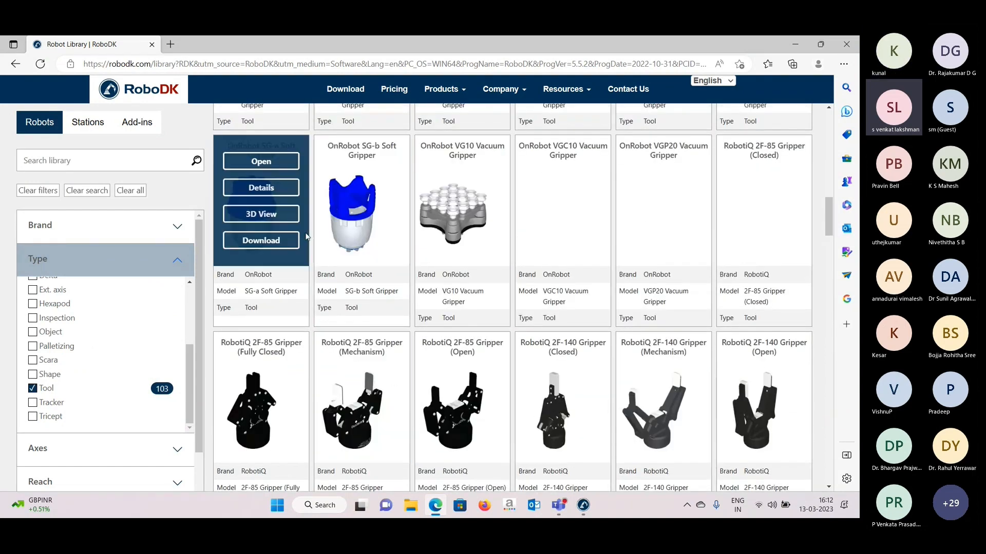
{"action": "scroll", "coordinate": [353, 234], "scroll_direction": "up", "scroll_amount": 6}
{"action": "scroll", "coordinate": [369, 185], "scroll_direction": "up", "scroll_amount": 5}
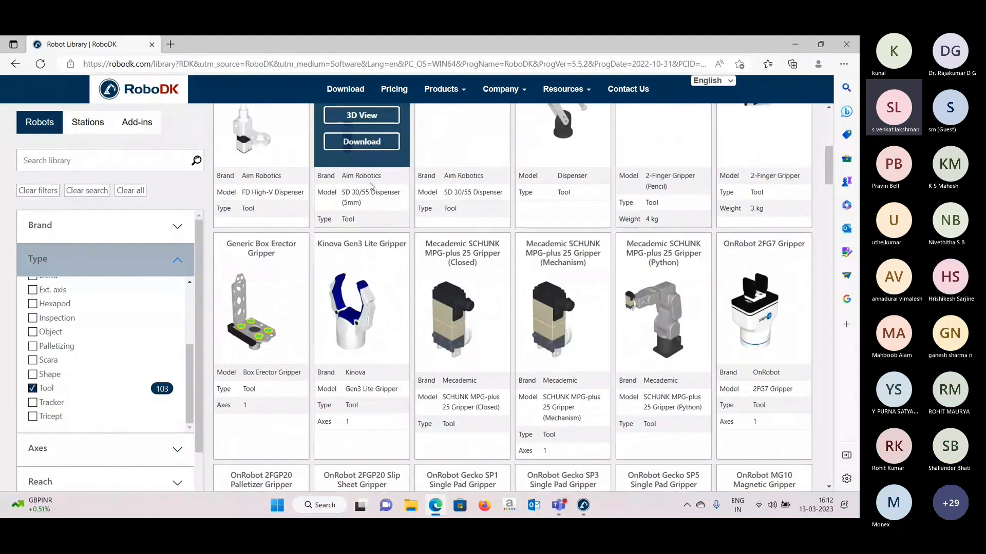
{"action": "scroll", "coordinate": [369, 185], "scroll_direction": "up", "scroll_amount": 4}
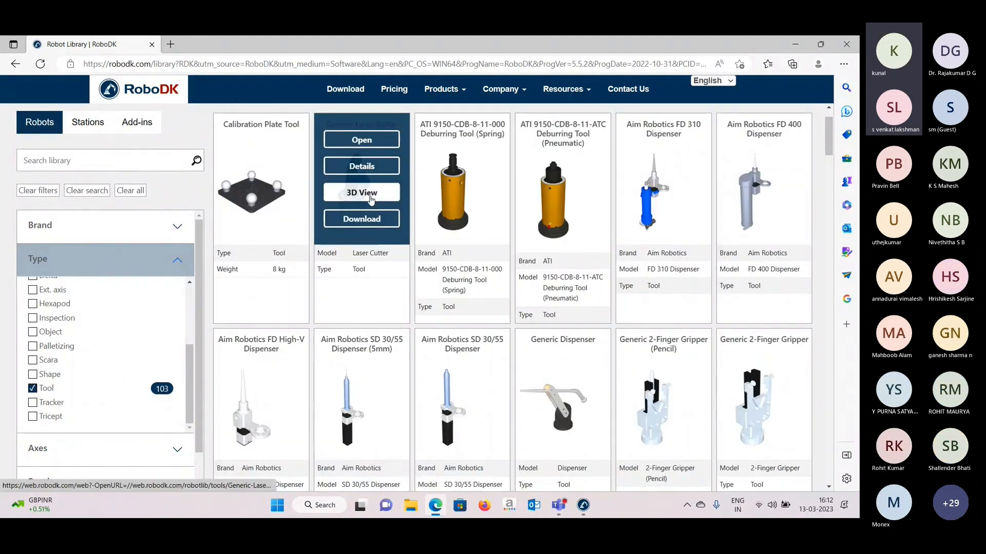
{"action": "scroll", "coordinate": [371, 197], "scroll_direction": "up", "scroll_amount": 1}
{"action": "scroll", "coordinate": [371, 199], "scroll_direction": "down", "scroll_amount": 1}
- Browse down the filtered tool list to examine the sanders, spindles, screwdrivers and tool changers
{"action": "scroll", "coordinate": [370, 199], "scroll_direction": "down", "scroll_amount": 6}
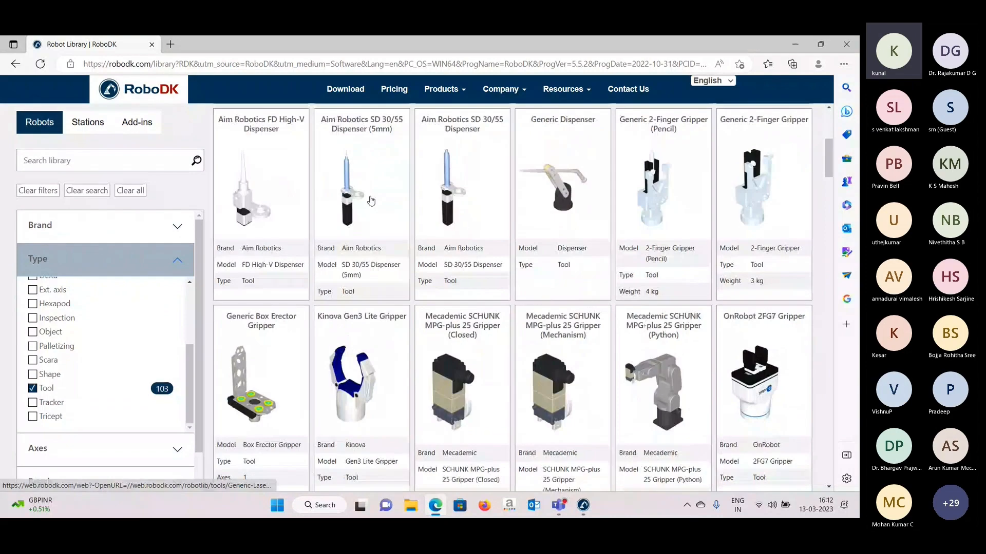
{"action": "scroll", "coordinate": [371, 201], "scroll_direction": "down", "scroll_amount": 5}
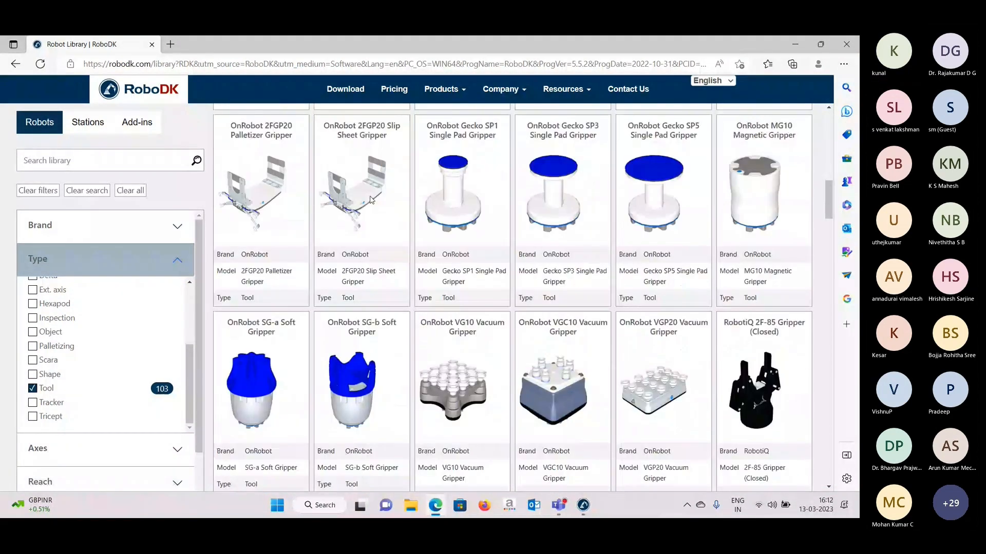
{"action": "scroll", "coordinate": [370, 200], "scroll_direction": "down", "scroll_amount": 5}
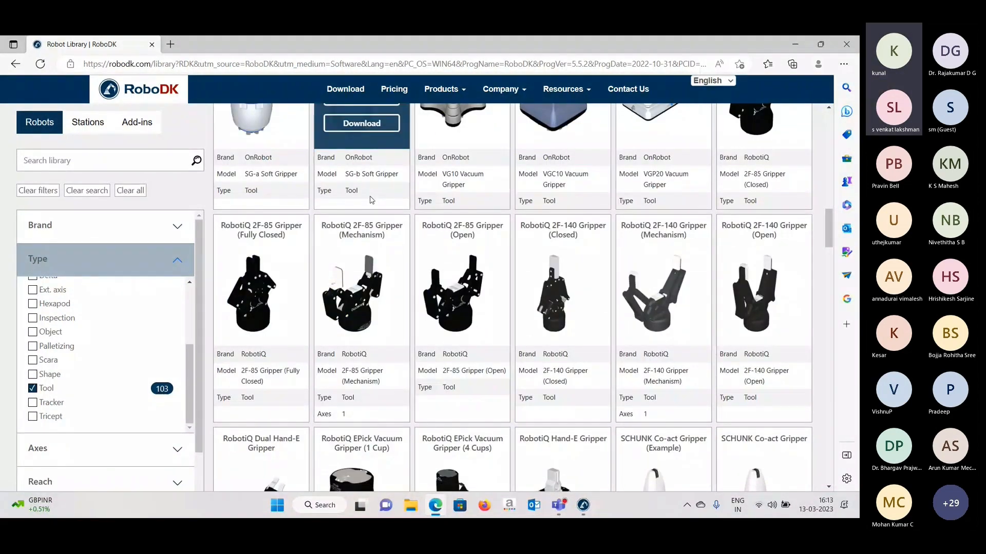
{"action": "scroll", "coordinate": [370, 199], "scroll_direction": "down", "scroll_amount": 9}
{"action": "scroll", "coordinate": [371, 199], "scroll_direction": "down", "scroll_amount": 9}
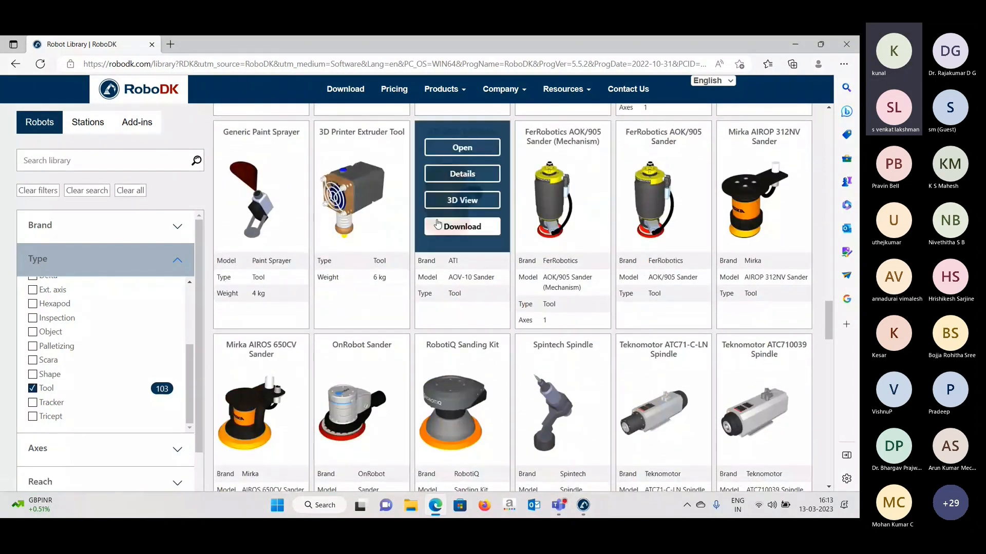
{"action": "scroll", "coordinate": [447, 220], "scroll_direction": "down", "scroll_amount": 3}
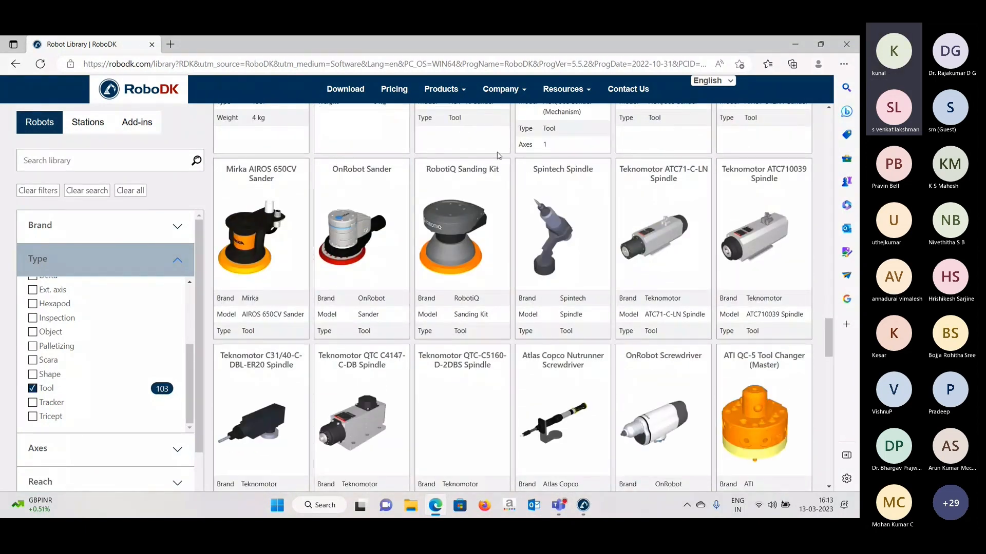
{"action": "scroll", "coordinate": [459, 199], "scroll_direction": "down", "scroll_amount": 2}
{"action": "scroll", "coordinate": [458, 199], "scroll_direction": "down", "scroll_amount": 7}
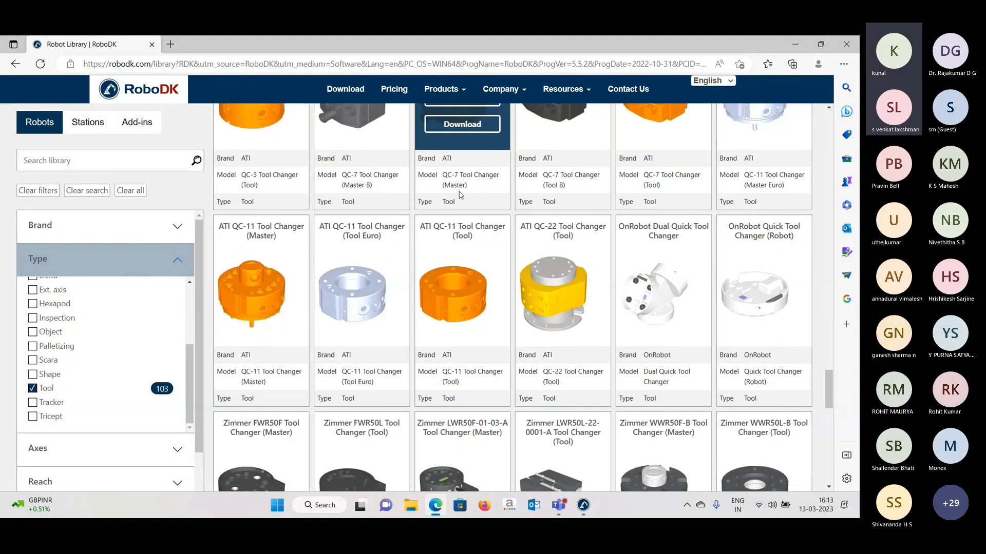
{"action": "scroll", "coordinate": [458, 190], "scroll_direction": "up", "scroll_amount": 10}
{"action": "scroll", "coordinate": [460, 194], "scroll_direction": "up", "scroll_amount": 8}
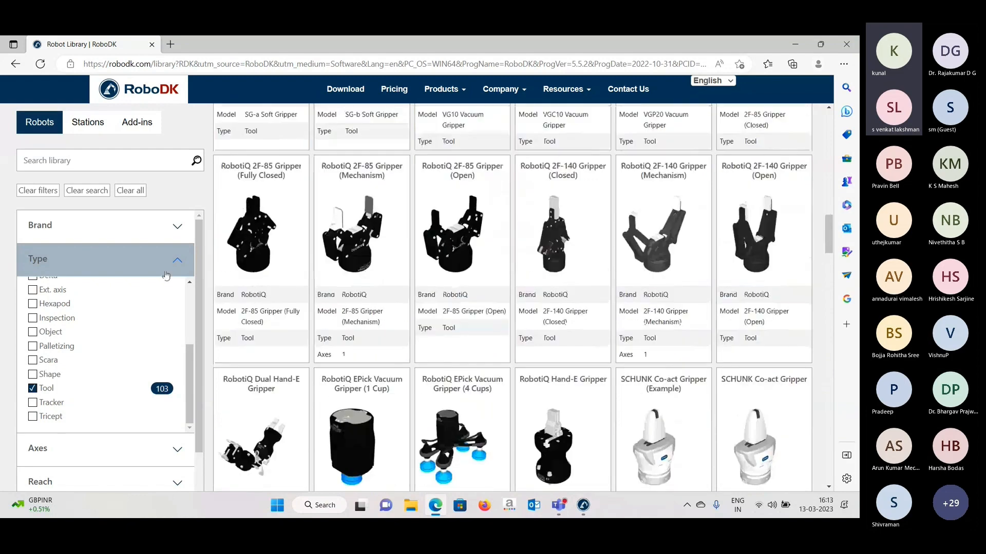
{"action": "left_click", "coordinate": [53, 393]}
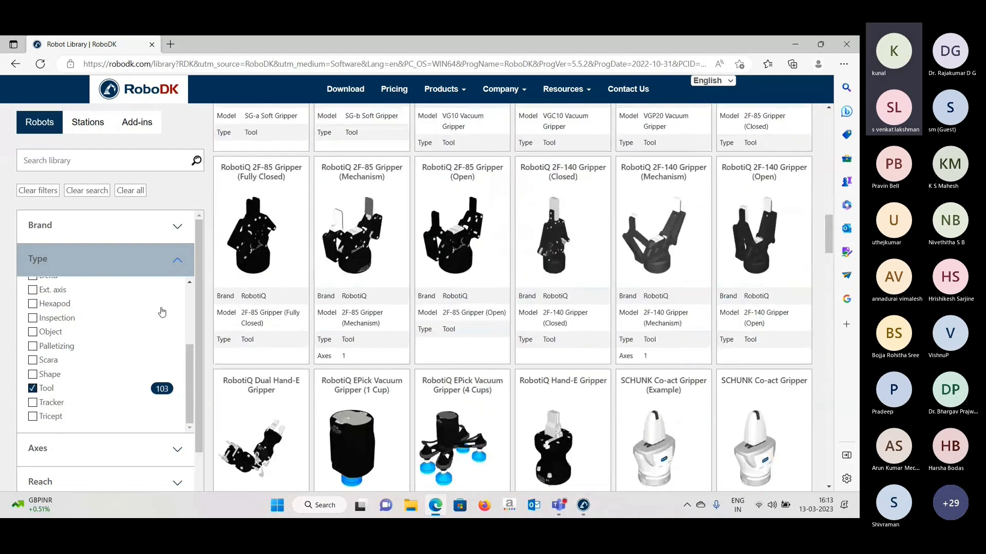
- Close the library page to return to RoboDK and load the ABB-CRB-15000 robot file into the new station
{"action": "left_click", "coordinate": [151, 44]}
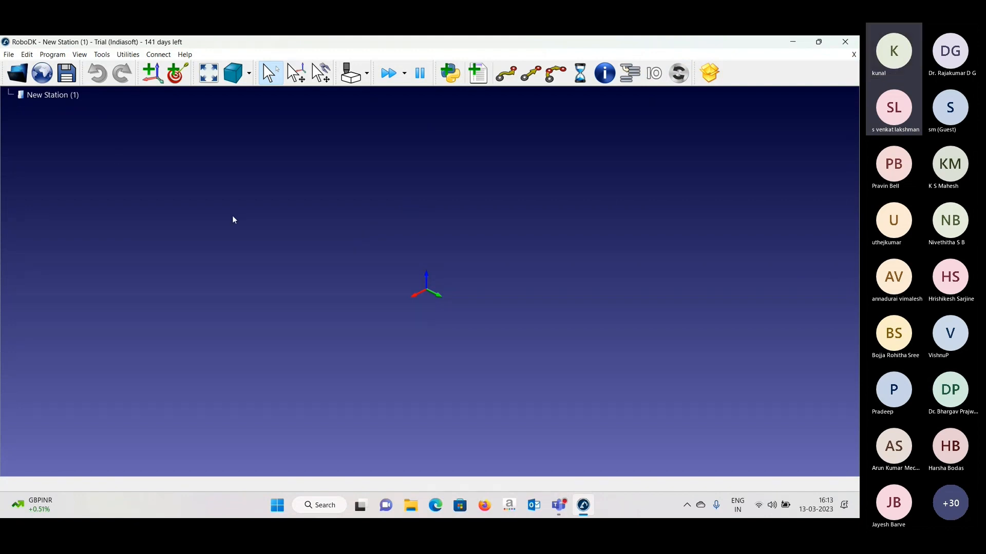
{"action": "left_click", "coordinate": [17, 73]}
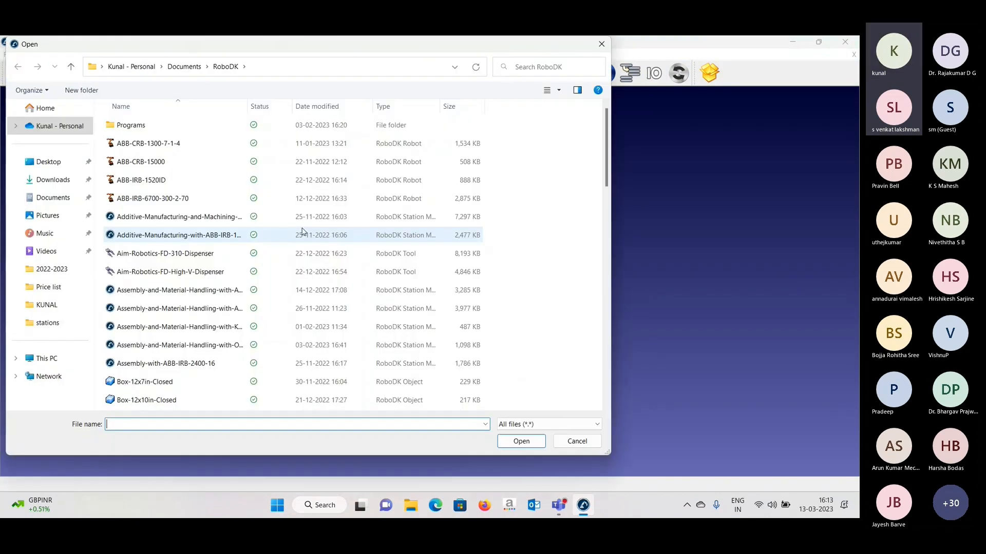
{"action": "double_click", "coordinate": [147, 161]}
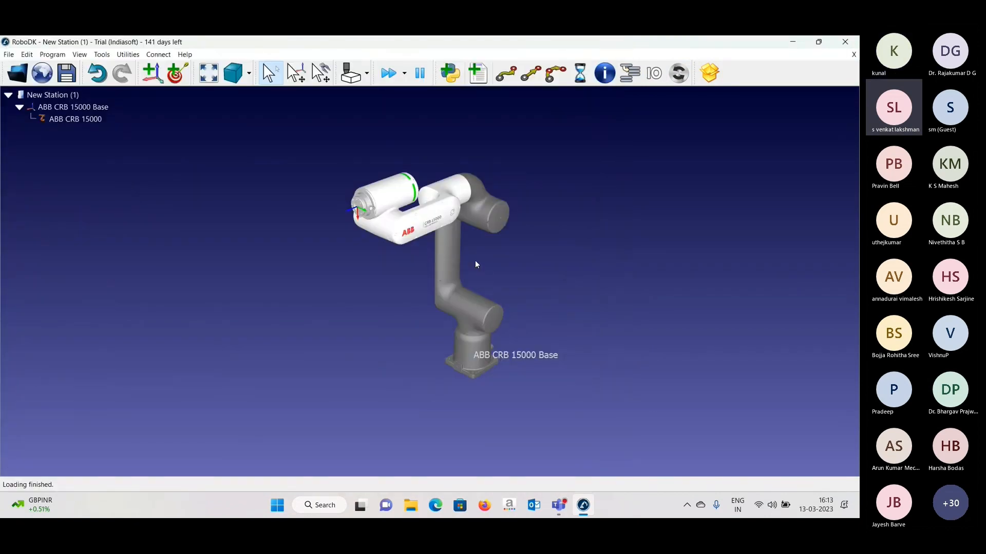
- Open the ABB CRB 15000's settings and jog joint 1 to about 11.44° and joint 2 to about -13.85°
{"action": "double_click", "coordinate": [432, 214]}
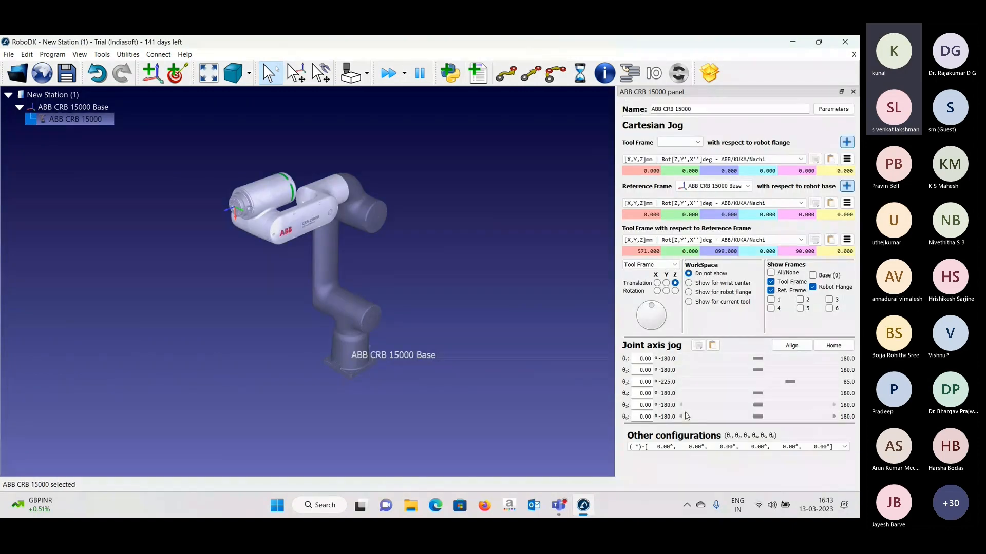
{"action": "left_click", "coordinate": [562, 177]}
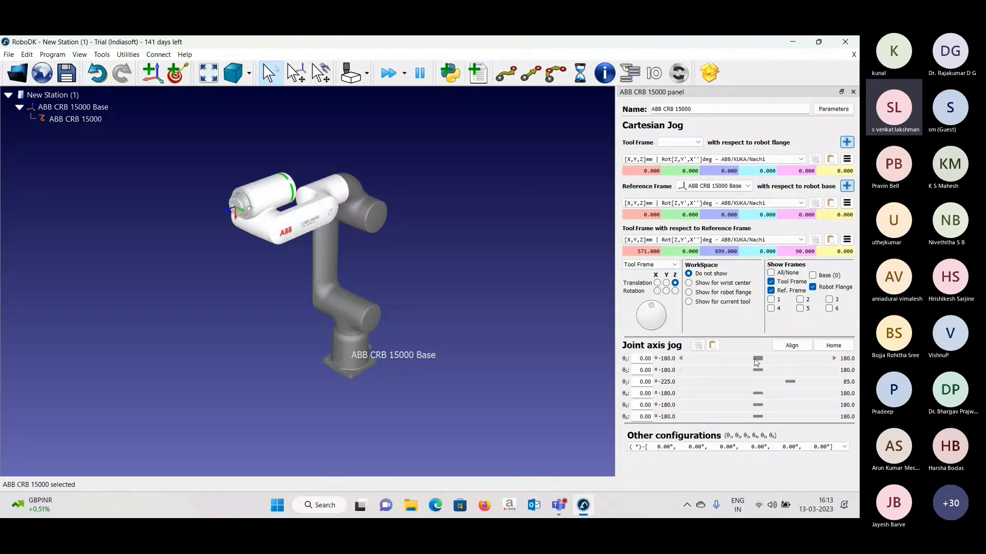
{"action": "mouse_move", "coordinate": [756, 362]}
{"action": "left_mouse_down"}
{"action": "mouse_move", "coordinate": [736, 358]}
{"action": "mouse_move", "coordinate": [762, 358]}
{"action": "mouse_move", "coordinate": [744, 370]}
{"action": "mouse_move", "coordinate": [774, 368]}
{"action": "mouse_move", "coordinate": [753, 377]}
{"action": "left_mouse_up"}
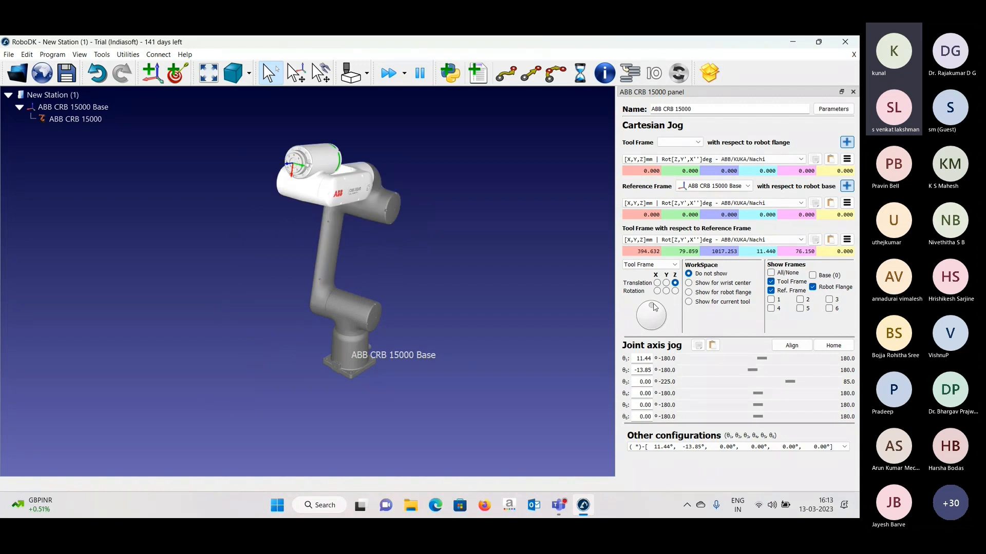
- Try jogging the tool frame in translation along Z and Y and in rotation about X and Y
{"action": "left_click_drag", "start_coordinate": [655, 307], "coordinate": [667, 324]}
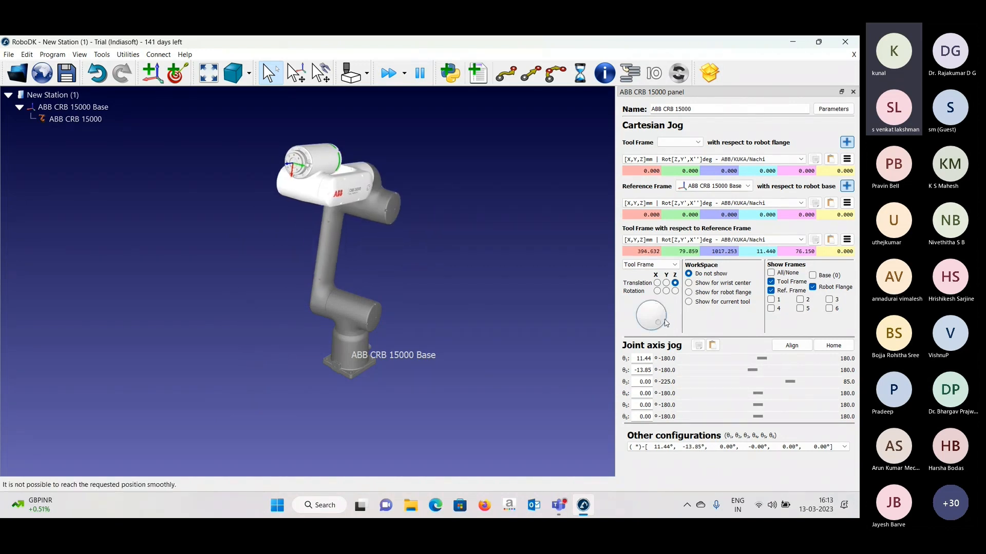
{"action": "left_click", "coordinate": [666, 282]}
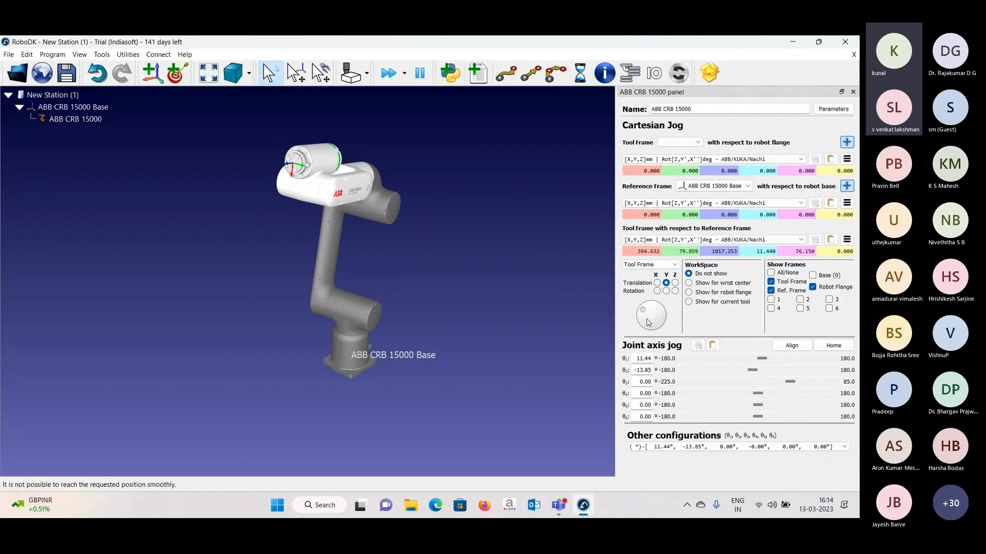
{"action": "left_click", "coordinate": [657, 291]}
{"action": "mouse_move", "coordinate": [658, 305]}
{"action": "left_mouse_down"}
{"action": "mouse_move", "coordinate": [648, 300]}
{"action": "mouse_move", "coordinate": [661, 304]}
{"action": "mouse_move", "coordinate": [642, 337]}
{"action": "mouse_move", "coordinate": [653, 303]}
{"action": "mouse_move", "coordinate": [646, 308]}
{"action": "mouse_move", "coordinate": [656, 313]}
{"action": "left_mouse_up"}
{"action": "left_click", "coordinate": [665, 291]}
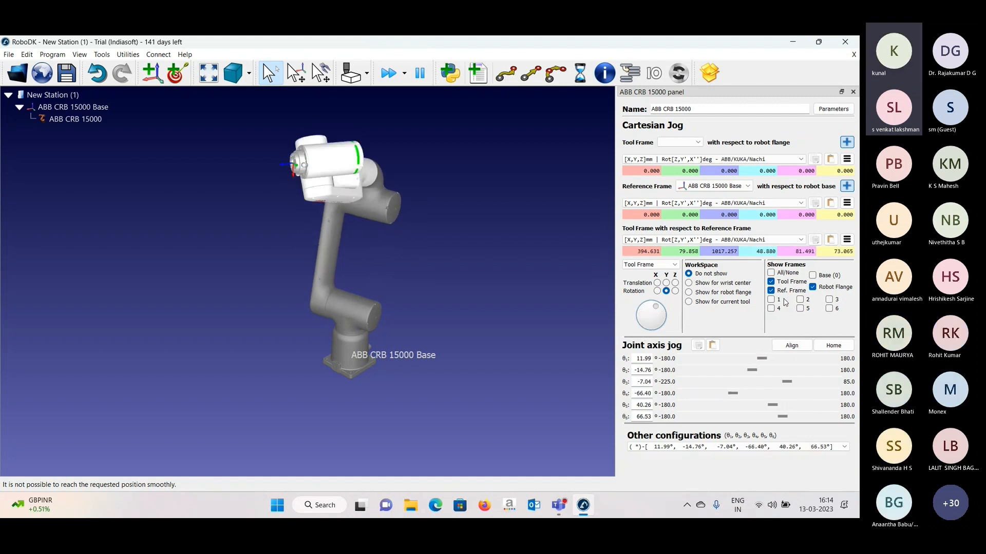
- Return the robot to its home position and jog joints 4, 5 and 6 to about -0.60°, 11.44° and 6.62°
{"action": "left_click", "coordinate": [833, 345]}
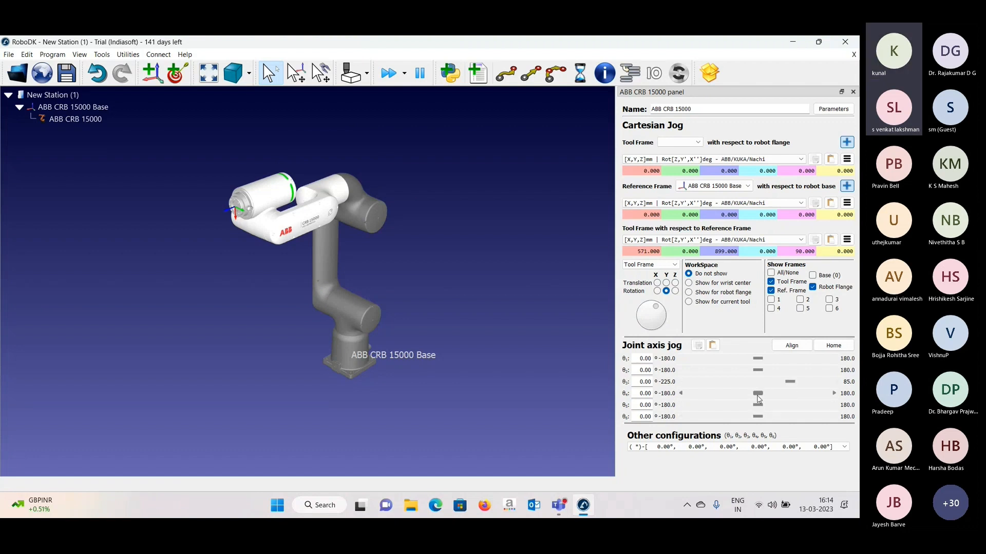
{"action": "left_click_drag", "start_coordinate": [757, 398], "coordinate": [763, 420]}
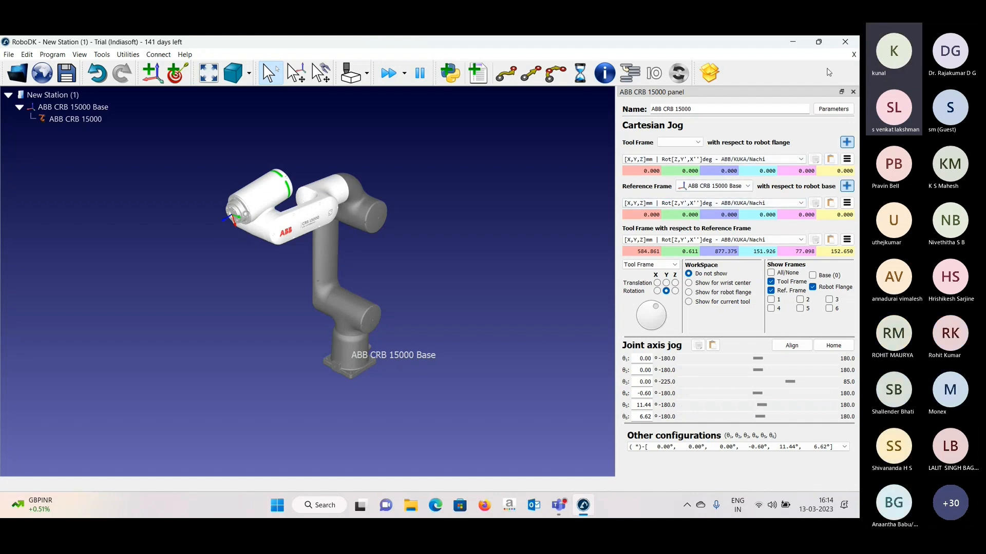
- Examine the robot's parameters, including speeds, accelerations, post processor and joint limits, and close the robot's settings
{"action": "left_click", "coordinate": [833, 109]}
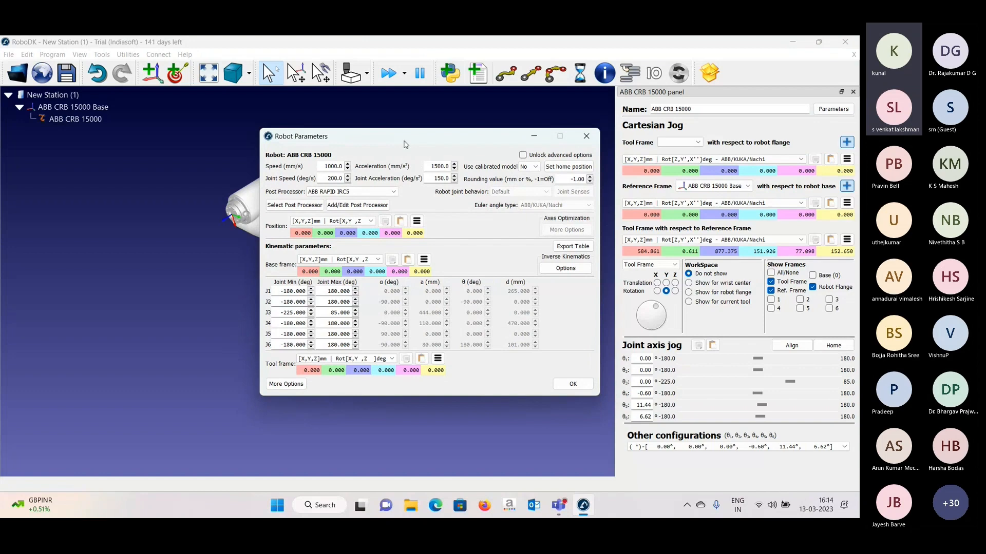
{"action": "left_click_drag", "start_coordinate": [406, 145], "coordinate": [487, 109]}
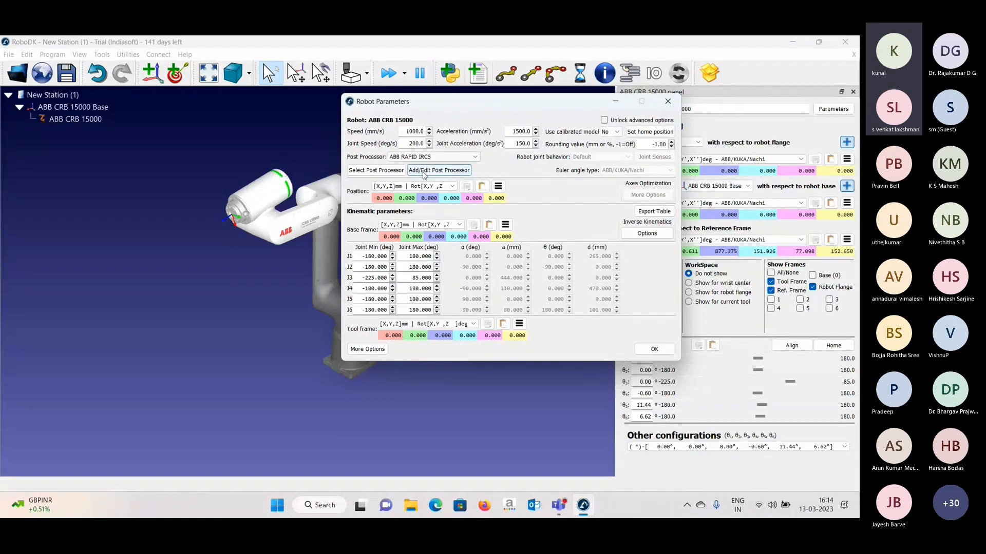
{"action": "left_click_drag", "start_coordinate": [469, 103], "coordinate": [506, 102]}
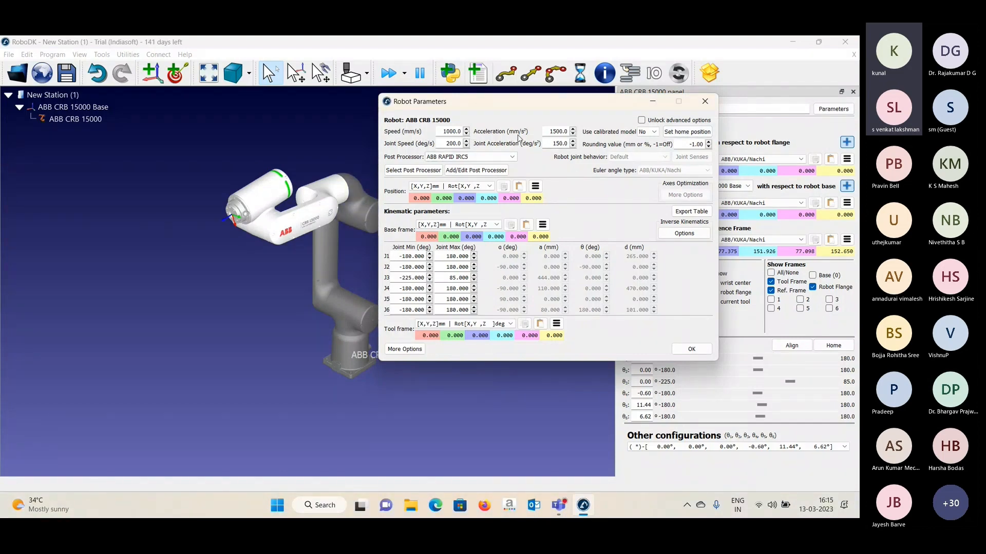
{"action": "key", "text": "Escape"}
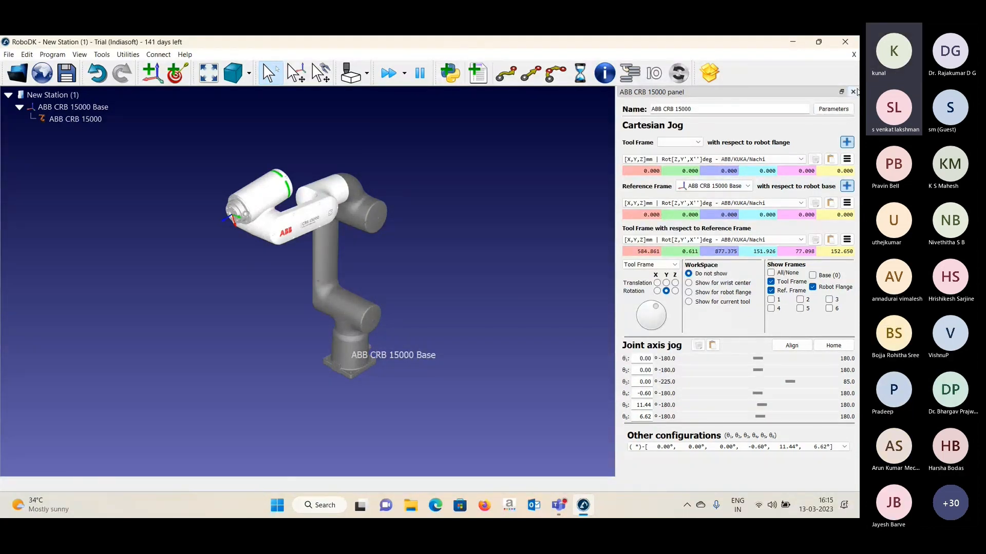
{"action": "left_click", "coordinate": [853, 92]}
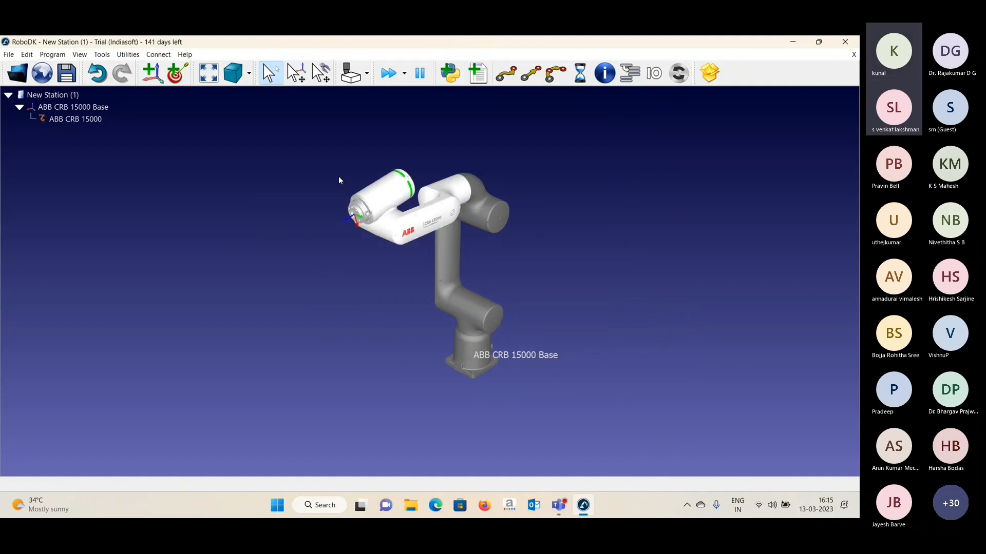
- Move the robot arm to a new pose by its tool frame directly in the 3D view
{"action": "scroll", "coordinate": [391, 213], "scroll_direction": "up", "scroll_amount": 3}
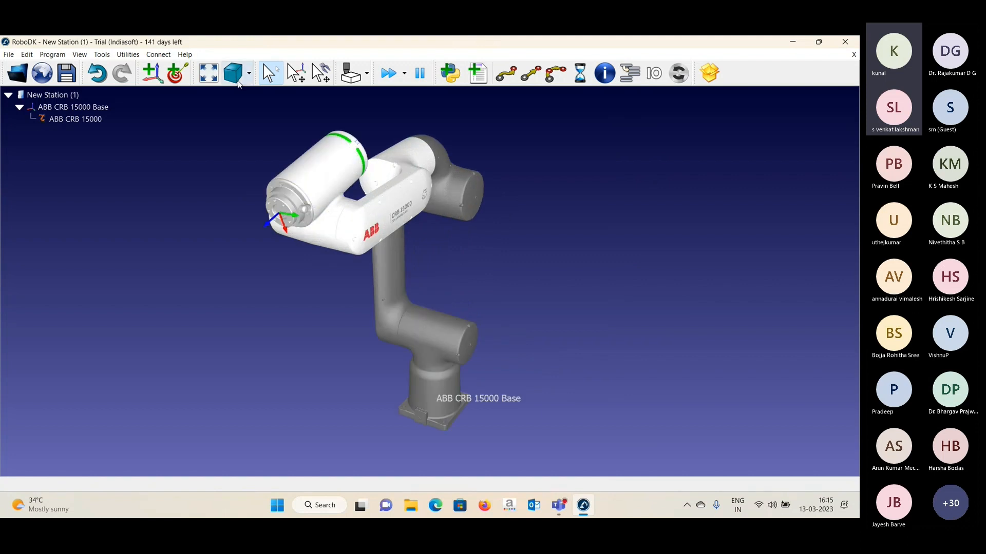
{"action": "left_click", "coordinate": [289, 66]}
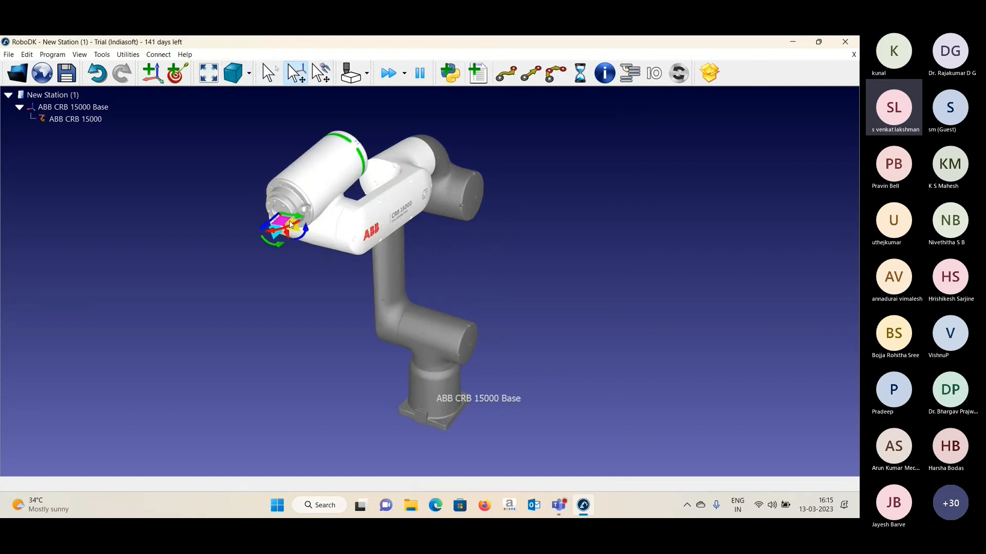
{"action": "left_click_drag", "start_coordinate": [309, 224], "coordinate": [346, 267]}
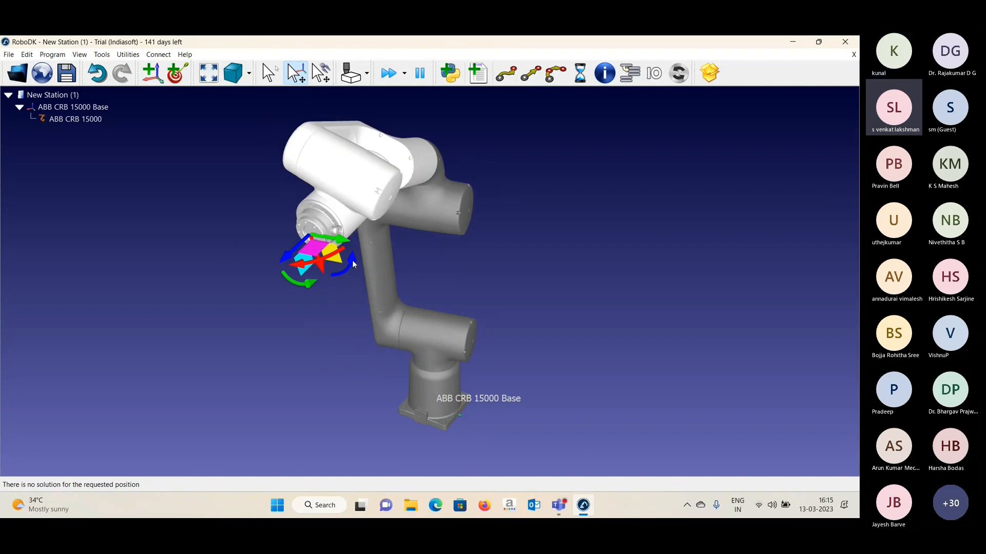
- Rotate the robot arm by its tool frame in the 3D view and return the robot to its home position
{"action": "left_click_drag", "start_coordinate": [352, 261], "coordinate": [360, 221]}
{"action": "right_click", "coordinate": [365, 194]}
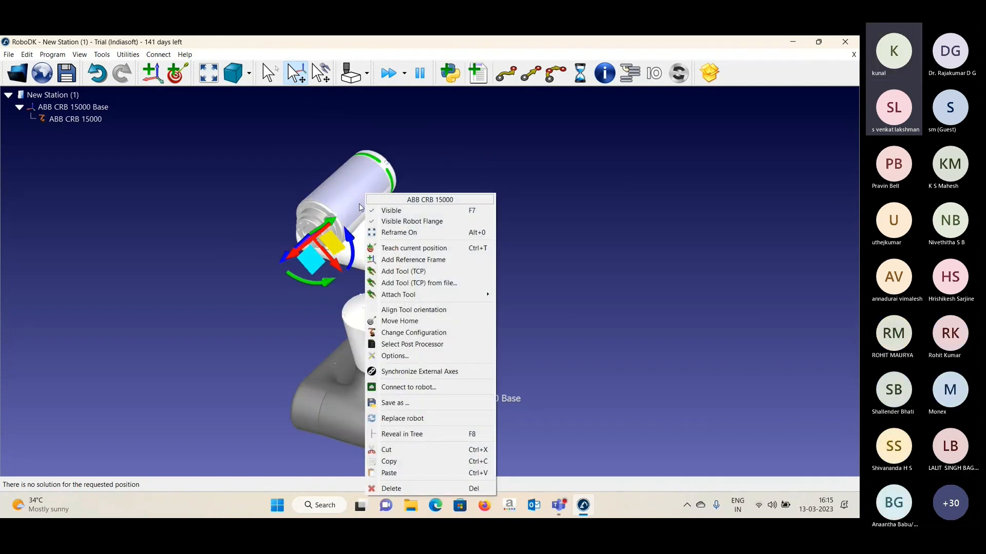
{"action": "left_click", "coordinate": [408, 322]}
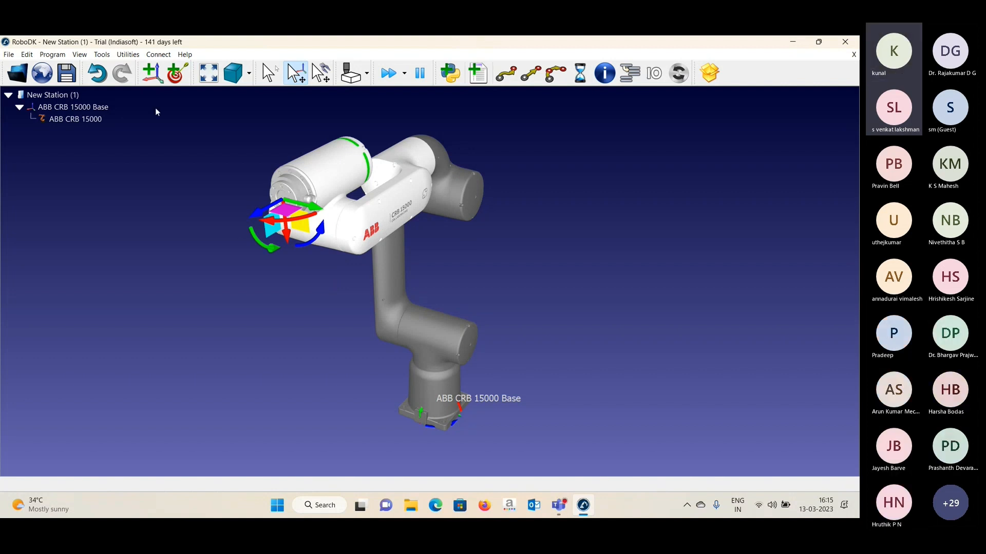
{"action": "left_click", "coordinate": [61, 108]}
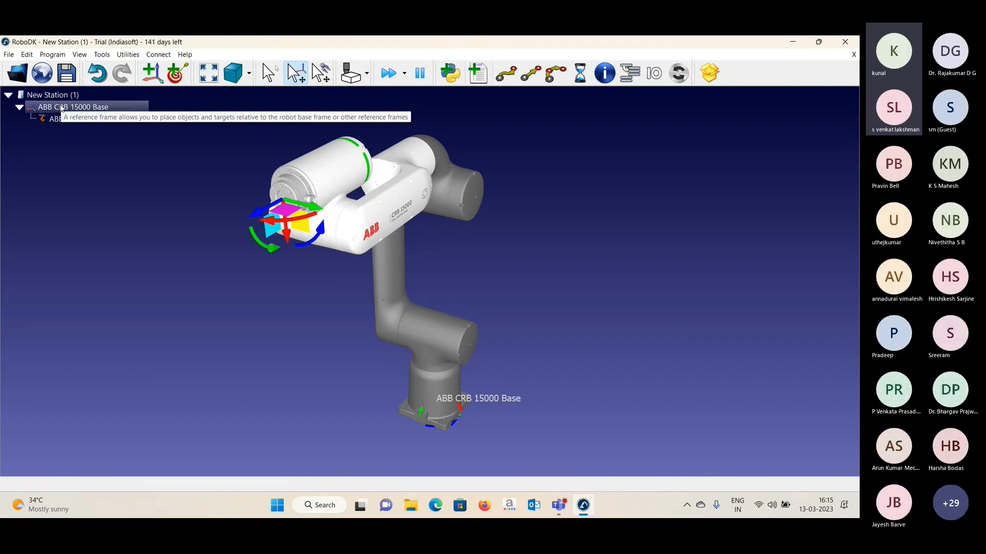
- Load the Generic-Pencil-Tool file from the RoboDK documents folder onto the robot
{"action": "left_click_drag", "start_coordinate": [556, 275], "coordinate": [418, 269]}
{"action": "left_click_drag", "start_coordinate": [358, 250], "coordinate": [323, 234]}
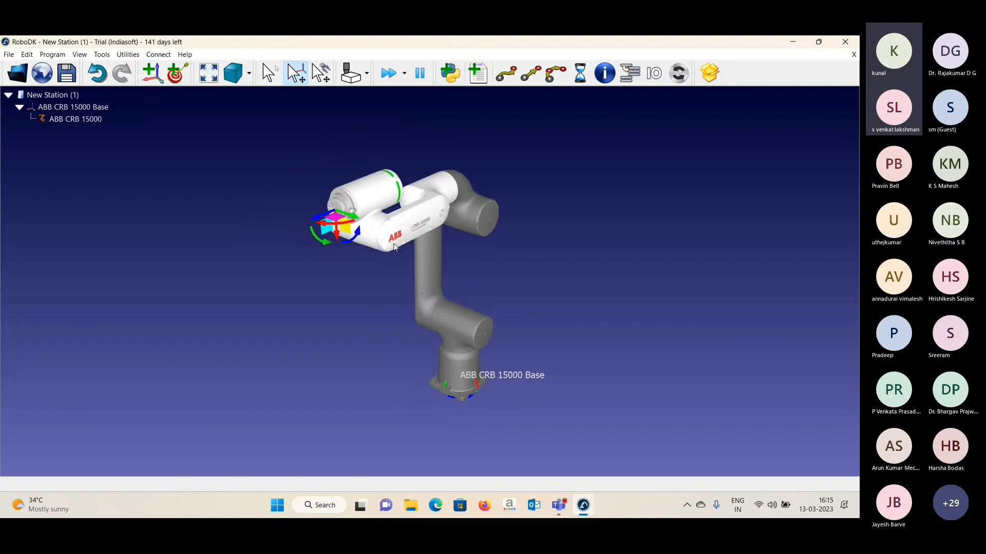
{"action": "left_click", "coordinate": [17, 73]}
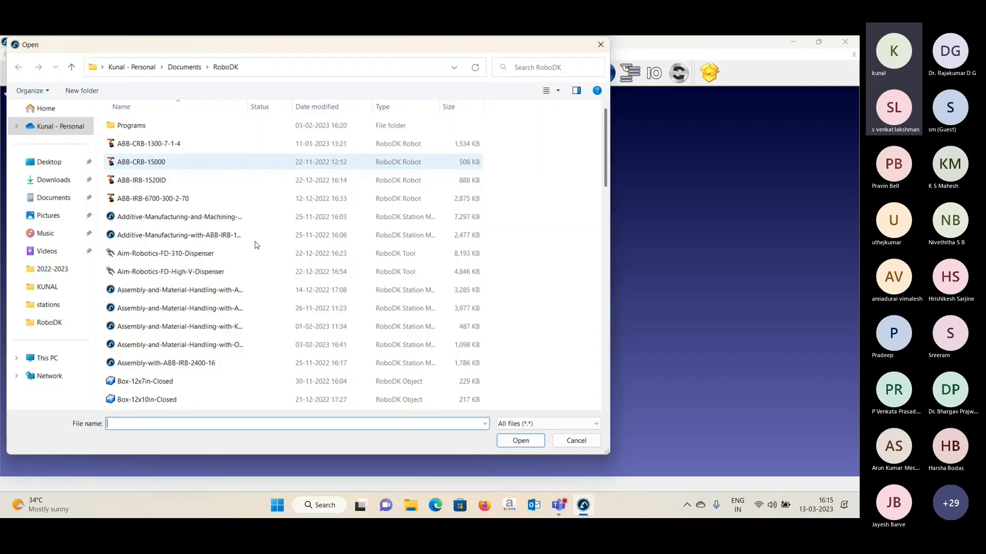
{"action": "scroll", "coordinate": [202, 280], "scroll_direction": "down", "scroll_amount": 5}
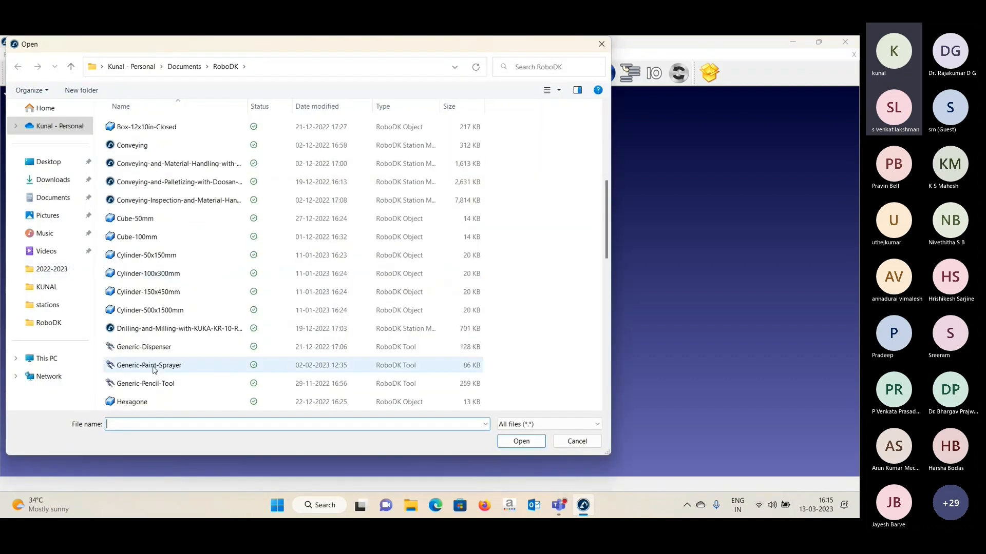
{"action": "left_click", "coordinate": [141, 386]}
{"action": "double_click", "coordinate": [142, 386]}
{"action": "scroll", "coordinate": [356, 220], "scroll_direction": "up", "scroll_amount": 5}
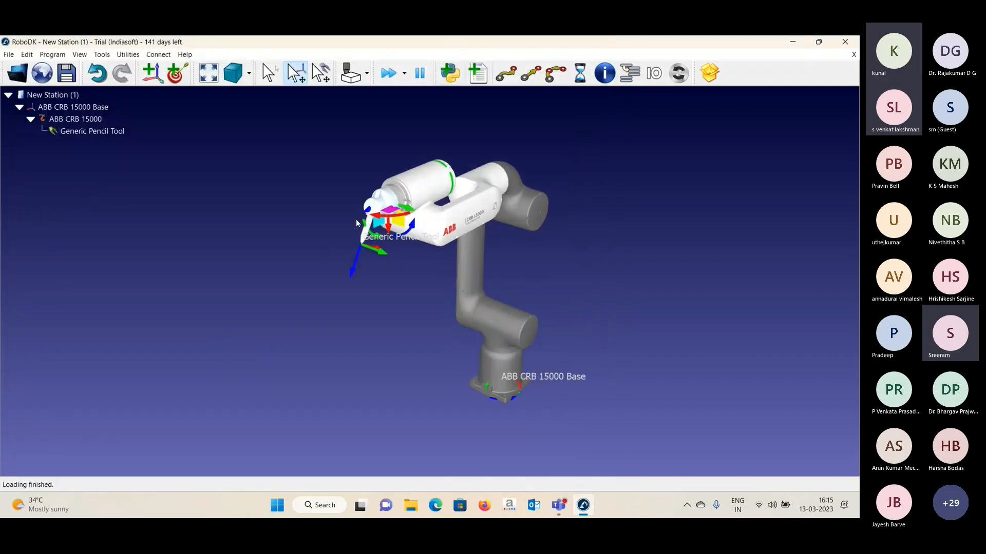
{"action": "scroll", "coordinate": [403, 349], "scroll_direction": "down", "scroll_amount": 3}
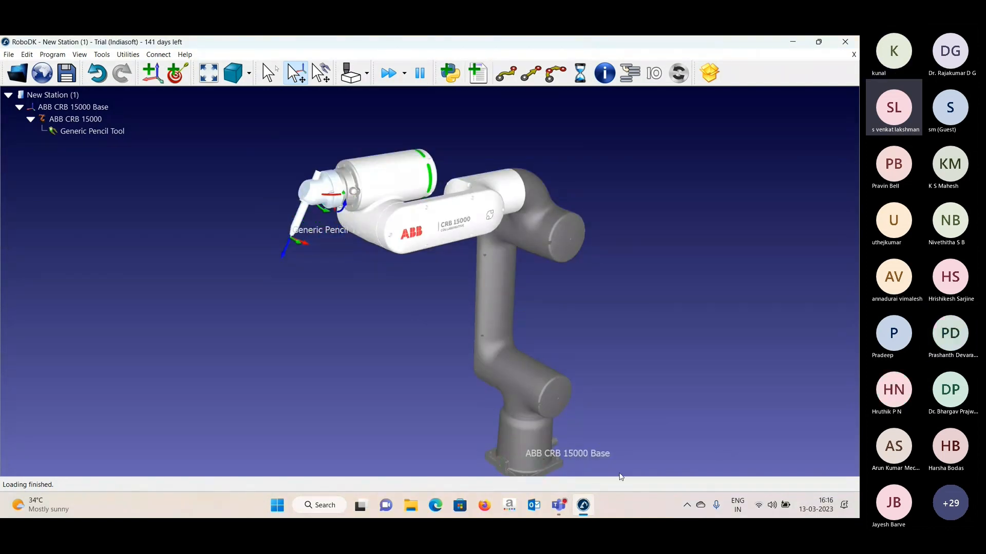
- Raise the system volume to 100, check the Teams meeting window and return to RoboDK
{"action": "key", "text": "XF86AudioRaiseVolume"}
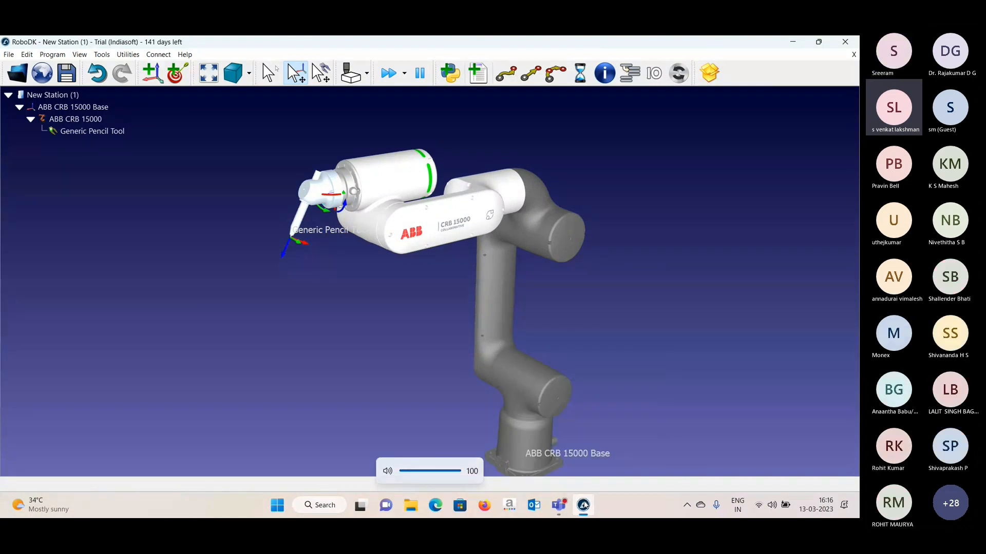
{"action": "mouse_move", "coordinate": [559, 505]}
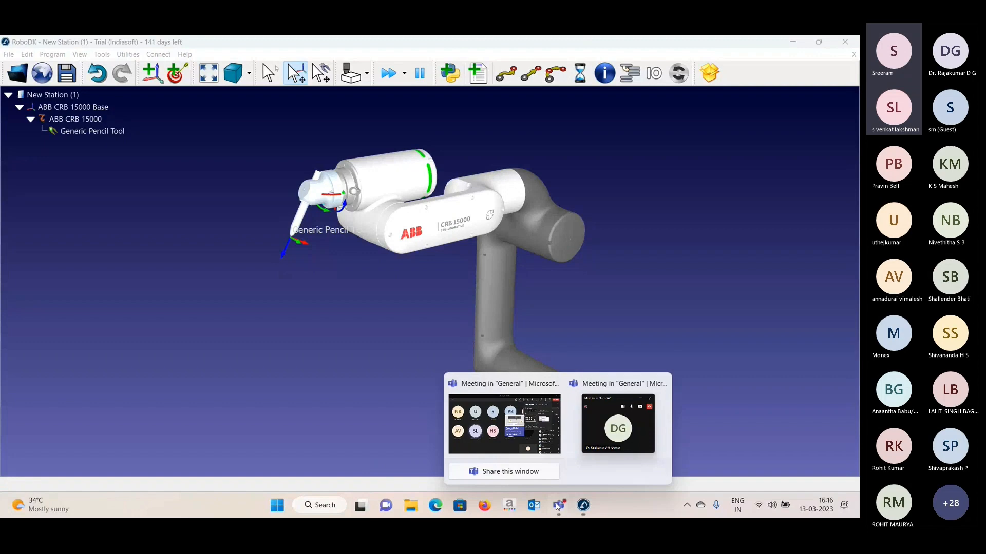
{"action": "left_click", "coordinate": [615, 439]}
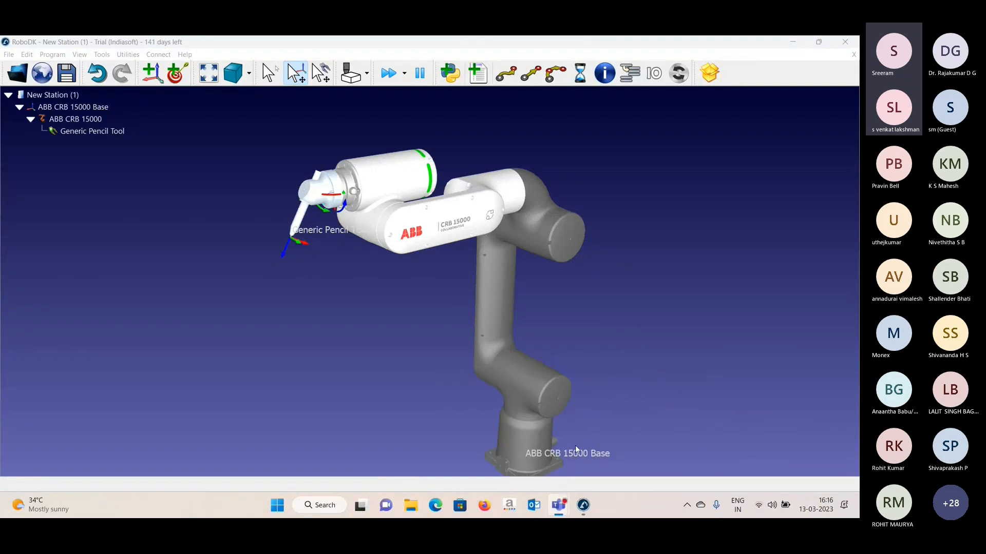
{"action": "mouse_move", "coordinate": [558, 505]}
{"action": "left_click", "coordinate": [560, 413]}
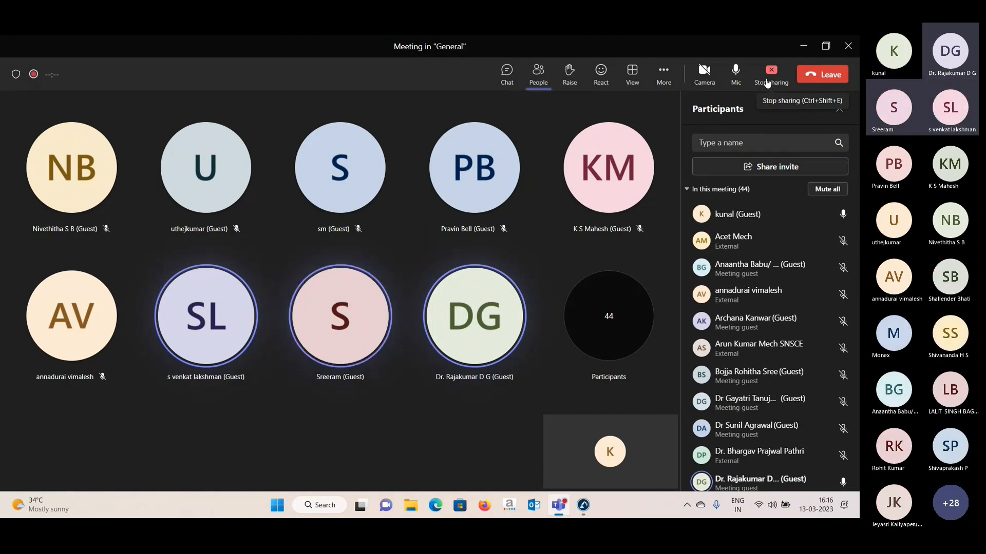
{"action": "left_click", "coordinate": [561, 510]}
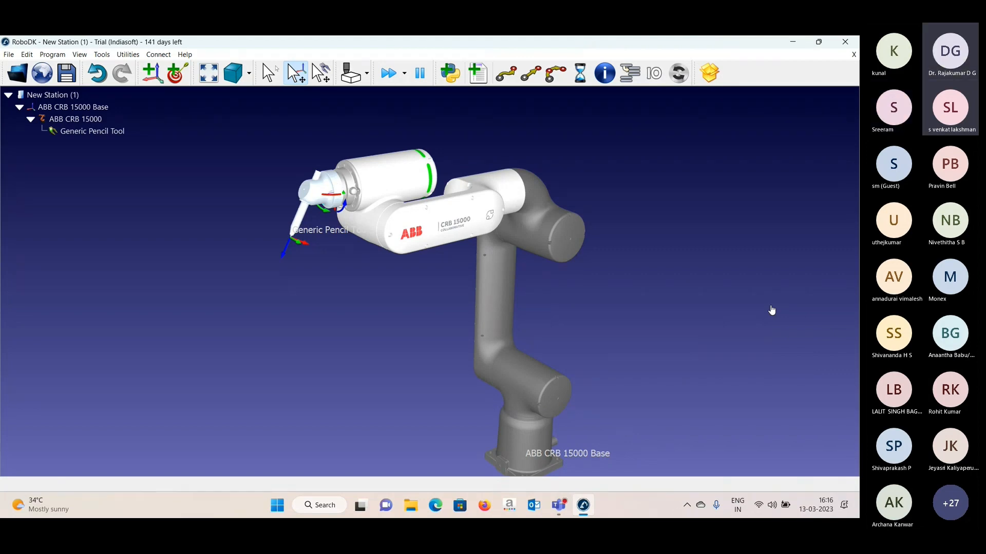
- Move the robot to an extended, raised pose by the pencil tool's frame and teach the first target there
{"action": "scroll", "coordinate": [424, 306], "scroll_direction": "down", "scroll_amount": 3}
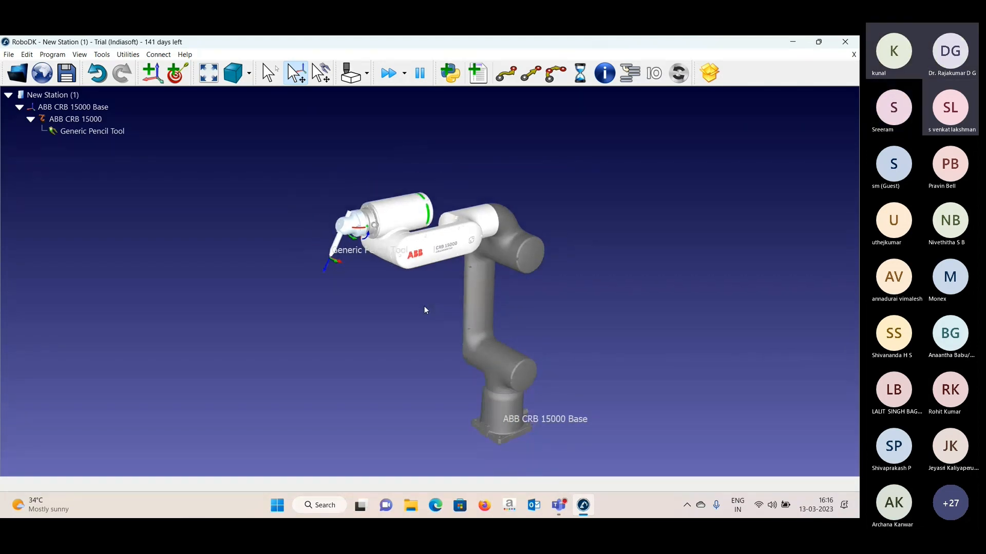
{"action": "right_click_drag", "start_coordinate": [424, 307], "coordinate": [378, 272]}
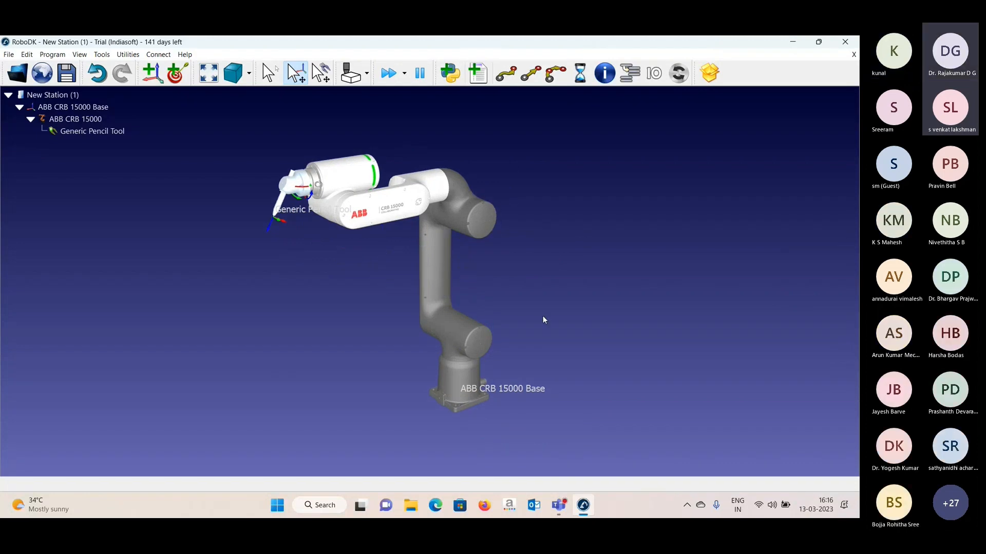
{"action": "right_click_drag", "start_coordinate": [479, 304], "coordinate": [501, 319]}
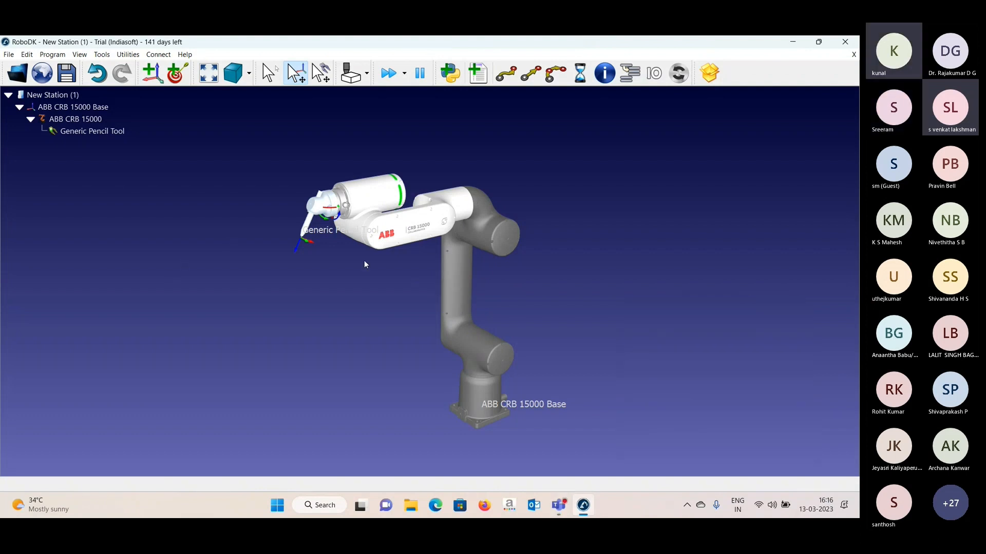
{"action": "scroll", "coordinate": [339, 256], "scroll_direction": "up", "scroll_amount": 1}
{"action": "scroll", "coordinate": [344, 257], "scroll_direction": "up", "scroll_amount": 1}
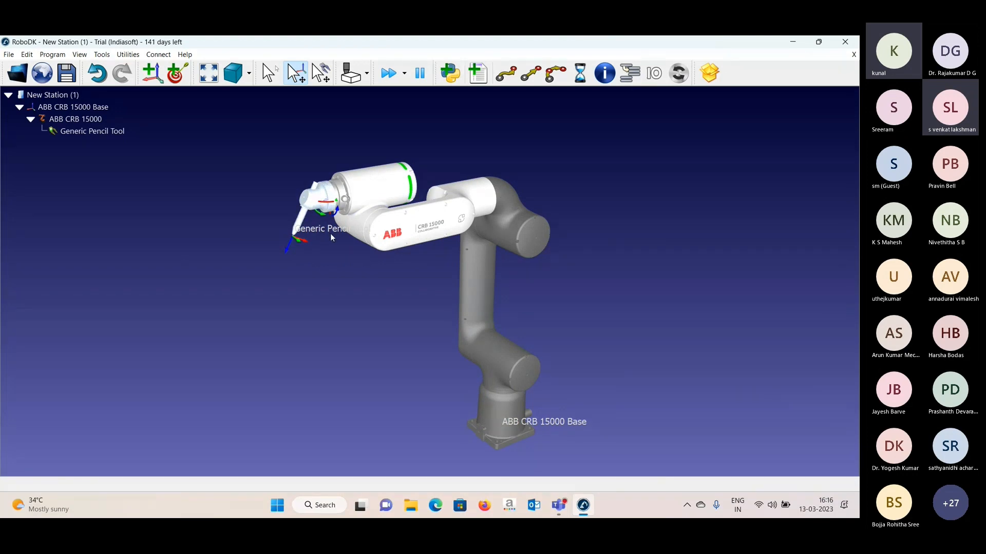
{"action": "scroll", "coordinate": [331, 233], "scroll_direction": "up", "scroll_amount": 1}
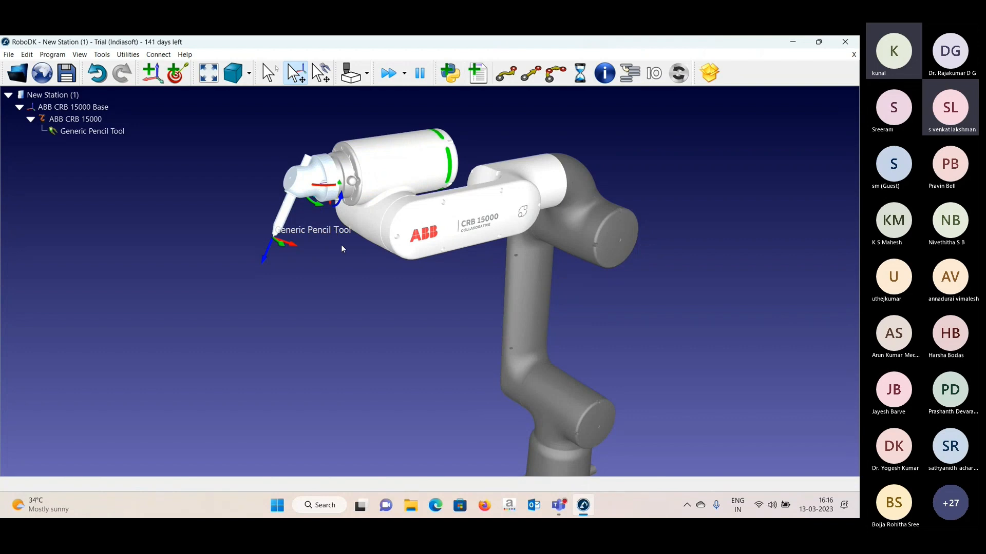
{"action": "mouse_move", "coordinate": [341, 246]}
{"action": "left_mouse_down"}
{"action": "mouse_move", "coordinate": [402, 251]}
{"action": "mouse_move", "coordinate": [355, 252]}
{"action": "mouse_move", "coordinate": [354, 237]}
{"action": "left_mouse_up"}
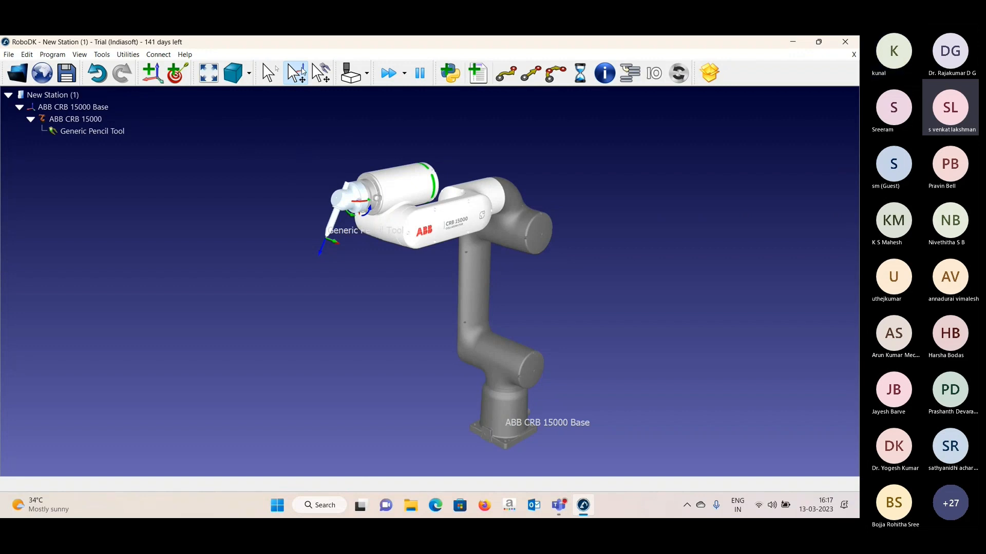
{"action": "mouse_move", "coordinate": [340, 245]}
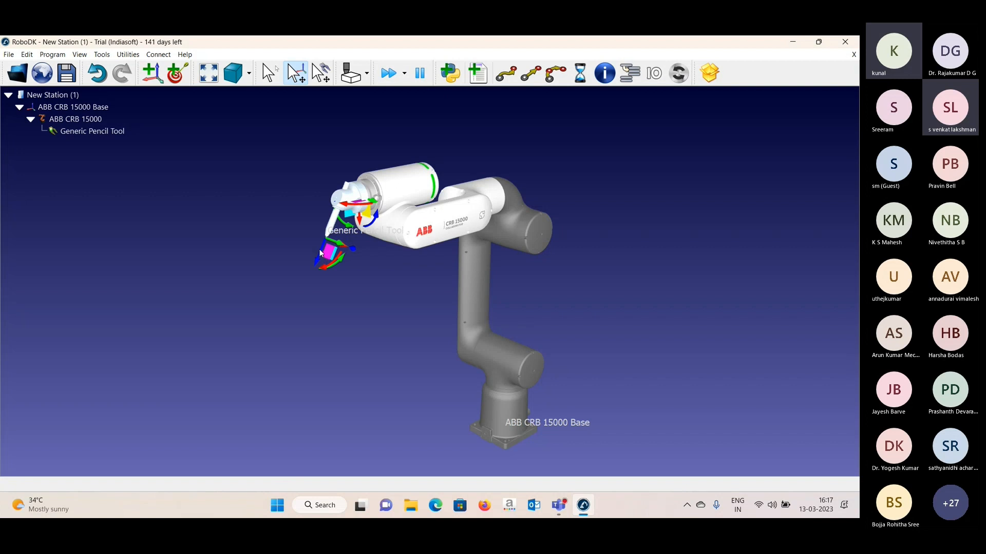
{"action": "left_click_drag", "start_coordinate": [320, 252], "coordinate": [335, 273]}
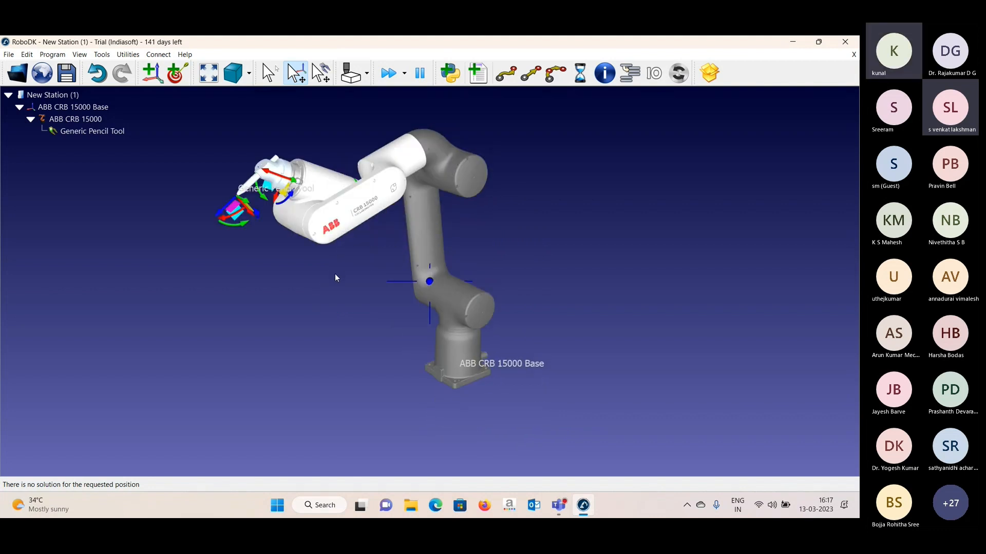
{"action": "left_click", "coordinate": [174, 75]}
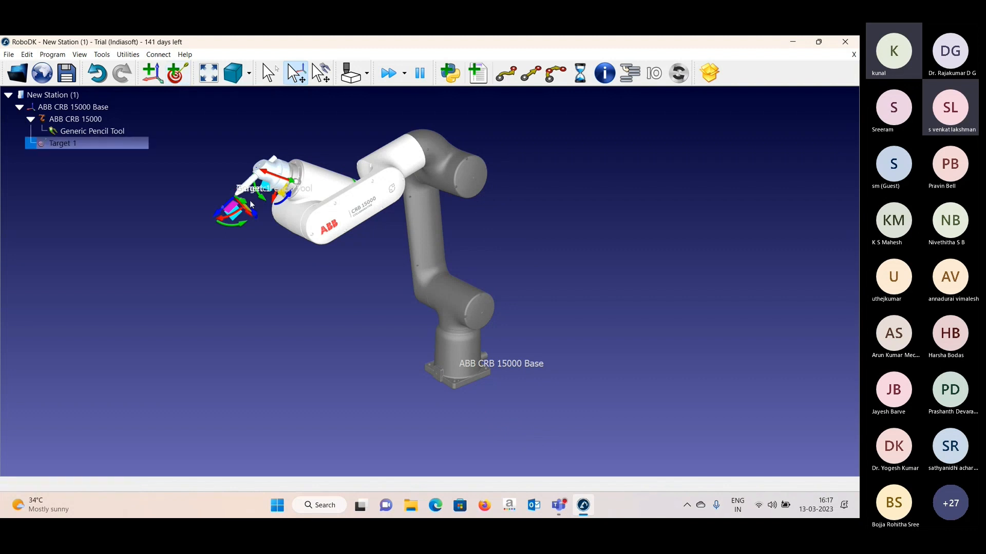
- Move the pencil tool to two successively lower positions closer to the base and teach Target 2 and Target 3 there
{"action": "left_click_drag", "start_coordinate": [244, 207], "coordinate": [280, 237], "text": "alt"}
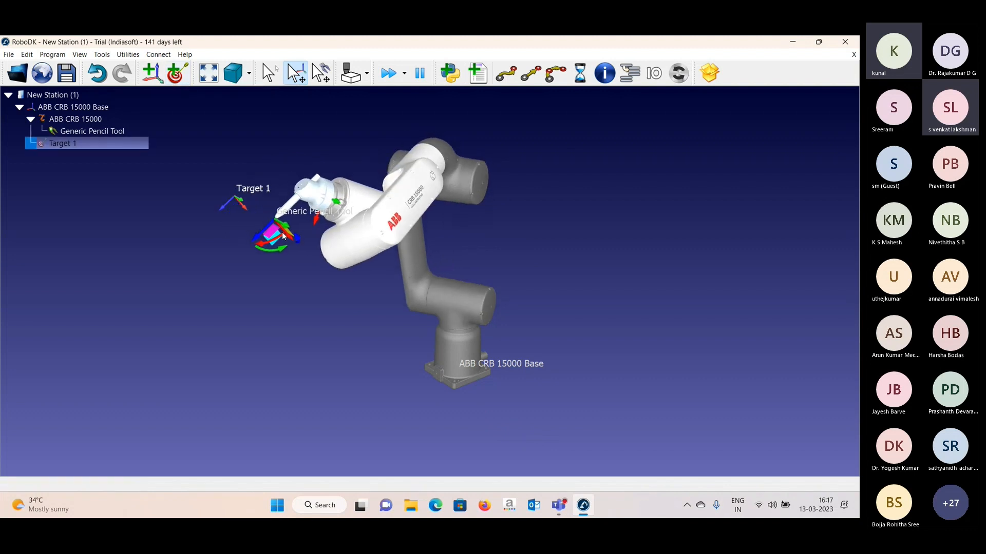
{"action": "left_click", "coordinate": [175, 74]}
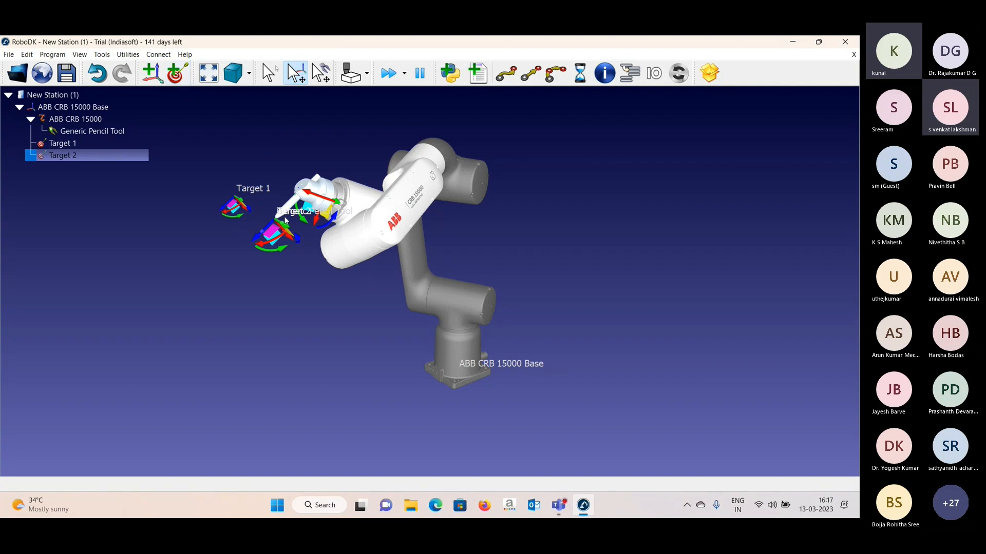
{"action": "left_click_drag", "start_coordinate": [291, 241], "coordinate": [322, 280], "text": "alt"}
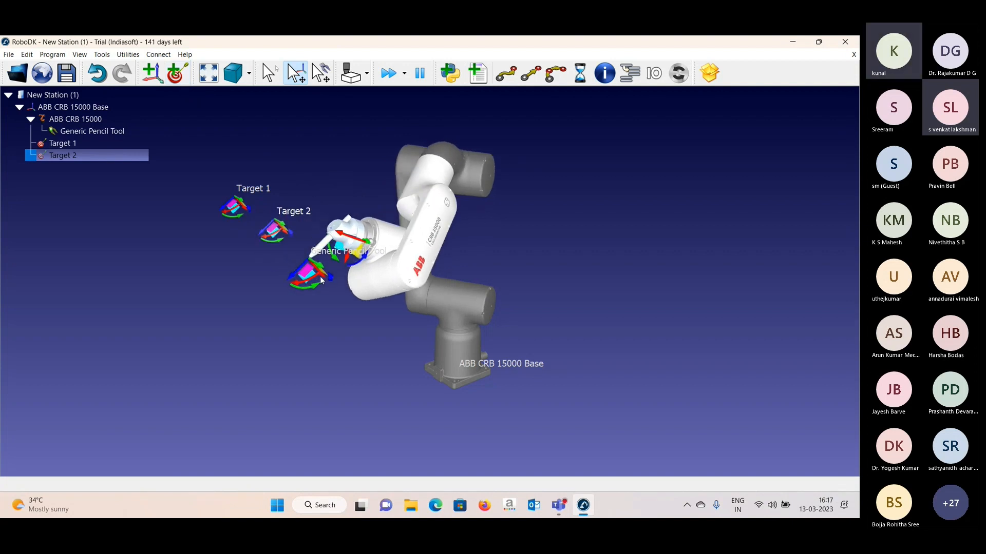
{"action": "left_click", "coordinate": [174, 76]}
- Move the pencil tool sideways away from Target 3, below Target 1, and teach Target 4 there
{"action": "left_click_drag", "start_coordinate": [322, 267], "coordinate": [286, 254], "text": "alt"}
{"action": "left_click_drag", "start_coordinate": [255, 294], "coordinate": [359, 266]}
{"action": "left_click_drag", "start_coordinate": [485, 205], "coordinate": [491, 204], "text": "alt"}
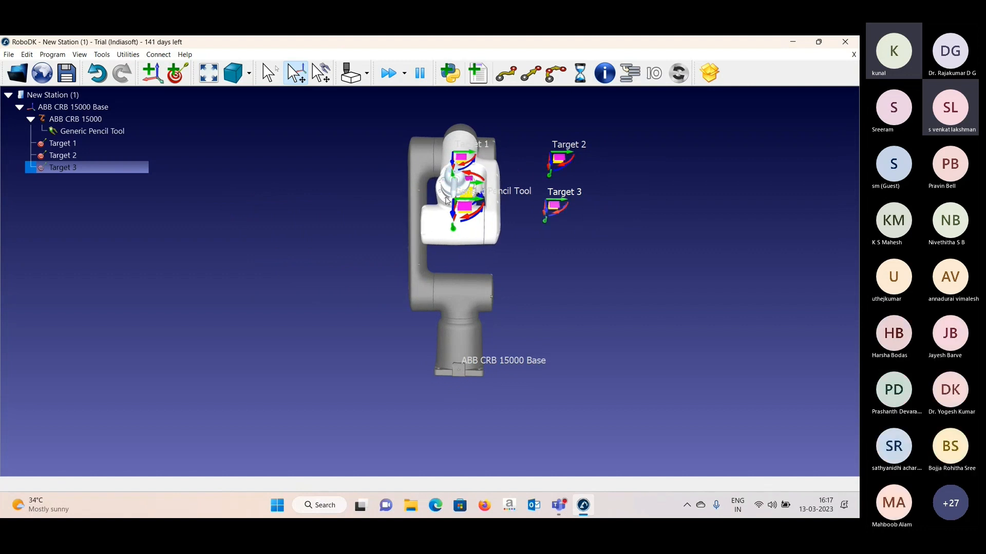
{"action": "left_click", "coordinate": [176, 76]}
{"action": "left_click_drag", "start_coordinate": [354, 229], "coordinate": [239, 241]}
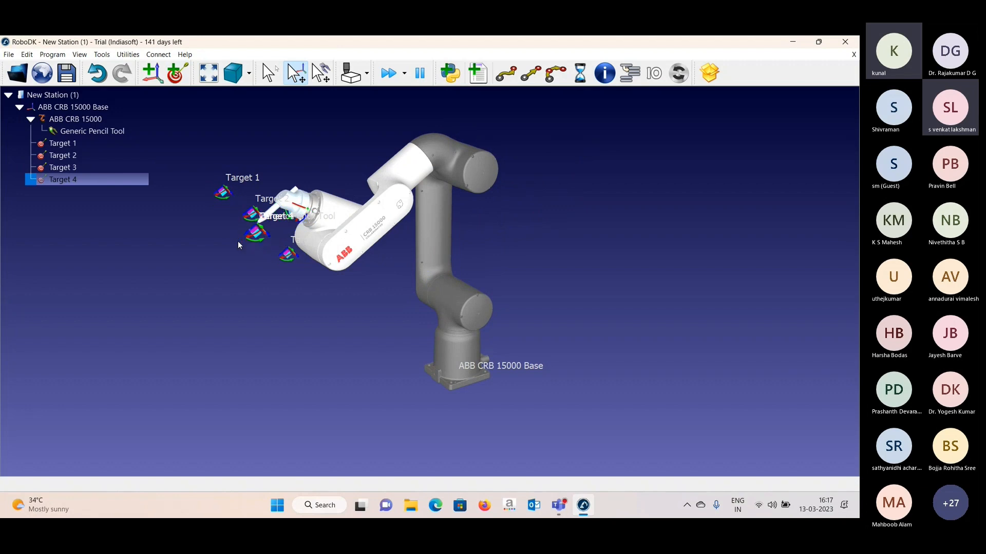
{"action": "mouse_move", "coordinate": [266, 278]}
{"action": "left_mouse_down"}
{"action": "mouse_move", "coordinate": [359, 289]}
{"action": "mouse_move", "coordinate": [348, 282]}
{"action": "mouse_move", "coordinate": [365, 272]}
{"action": "mouse_move", "coordinate": [361, 262]}
{"action": "left_mouse_up"}
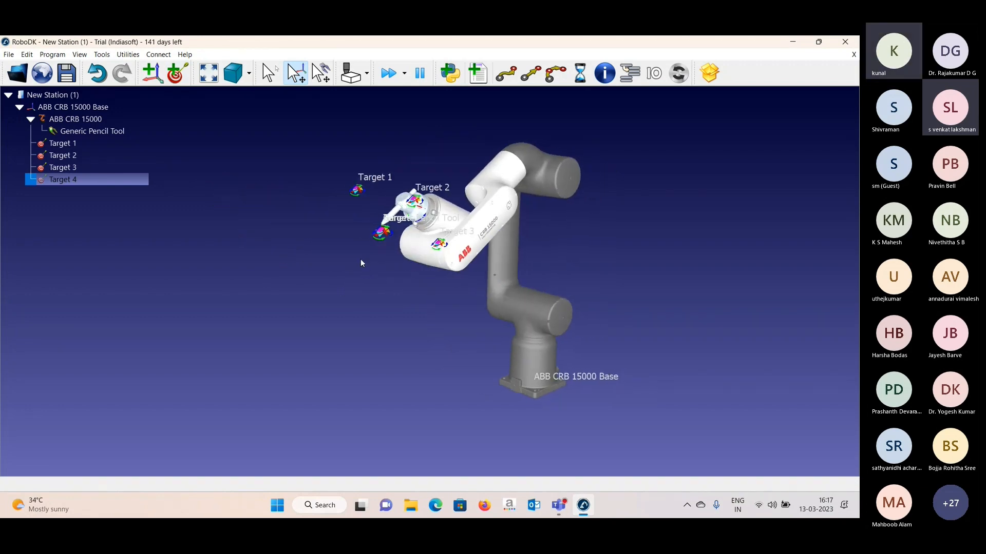
- Move the robot through Target 1, Target 2, Target 3 and Target 4 in turn to preview its positions
{"action": "left_click", "coordinate": [53, 144]}
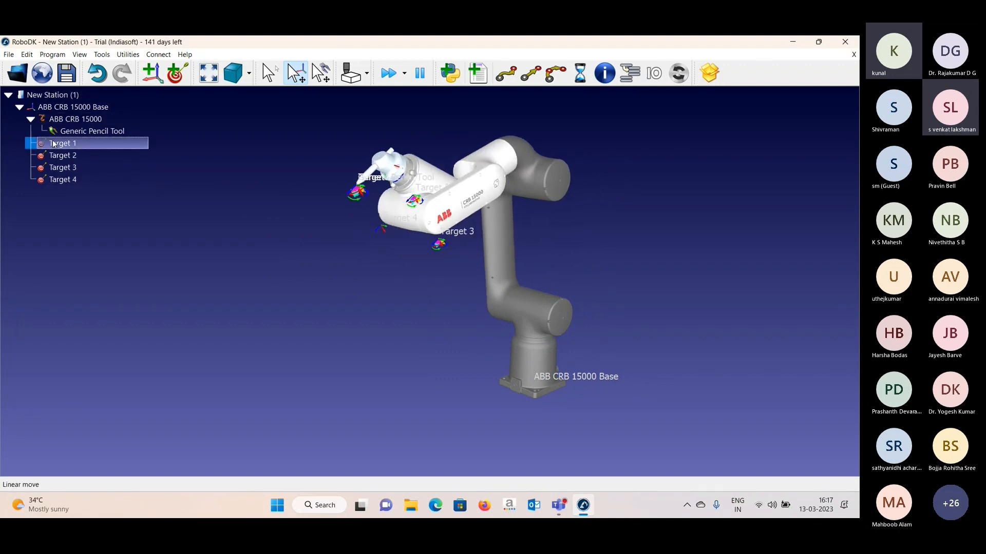
{"action": "left_click", "coordinate": [64, 156]}
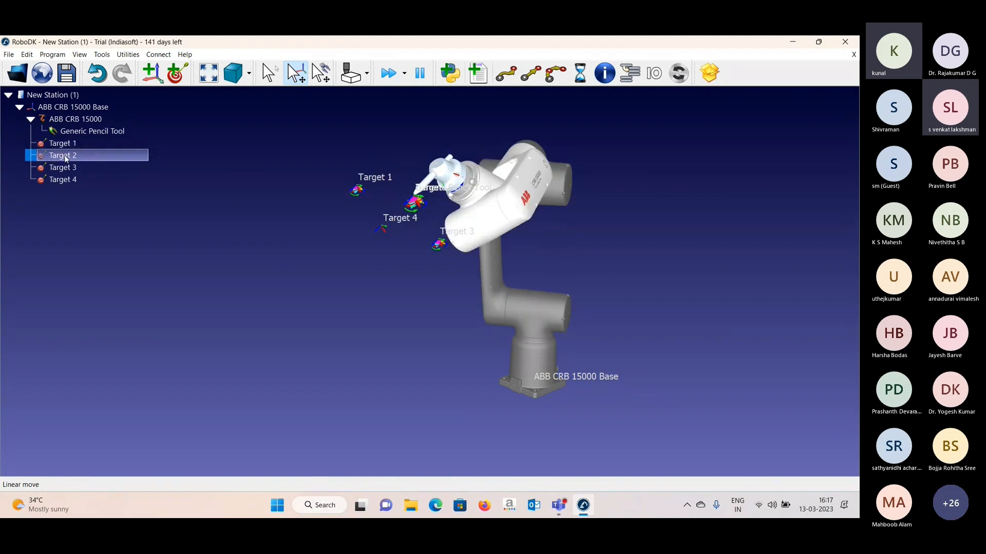
{"action": "left_click", "coordinate": [65, 171]}
{"action": "left_click", "coordinate": [65, 180]}
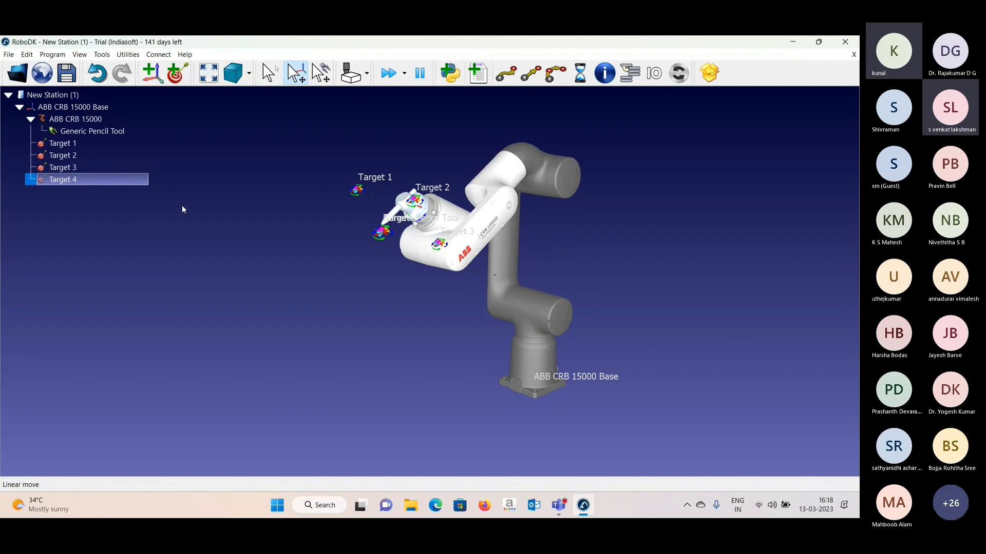
- Select Target 1 through Target 4 together and create a robot program from them
{"action": "left_click", "coordinate": [70, 143]}
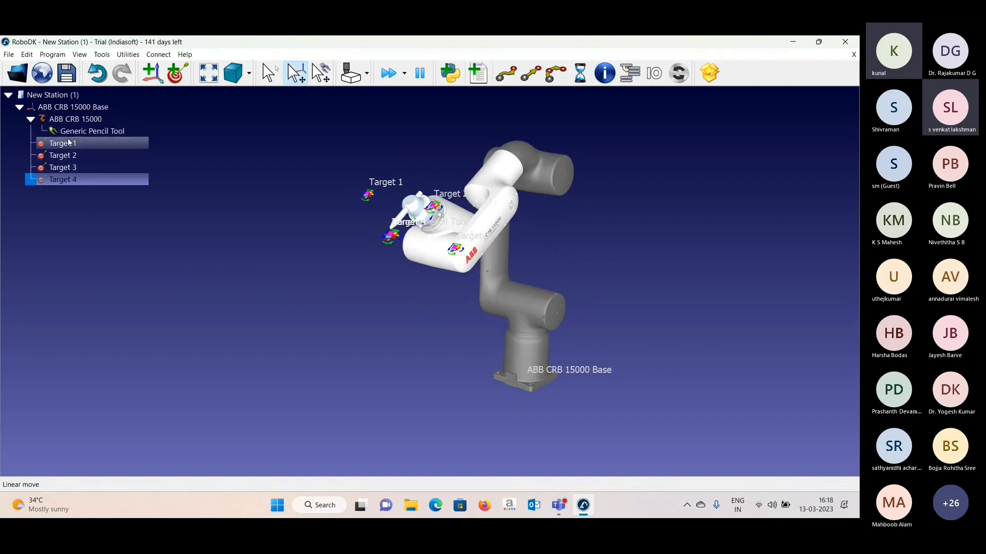
{"action": "left_click", "coordinate": [78, 180], "text": "ctrl"}
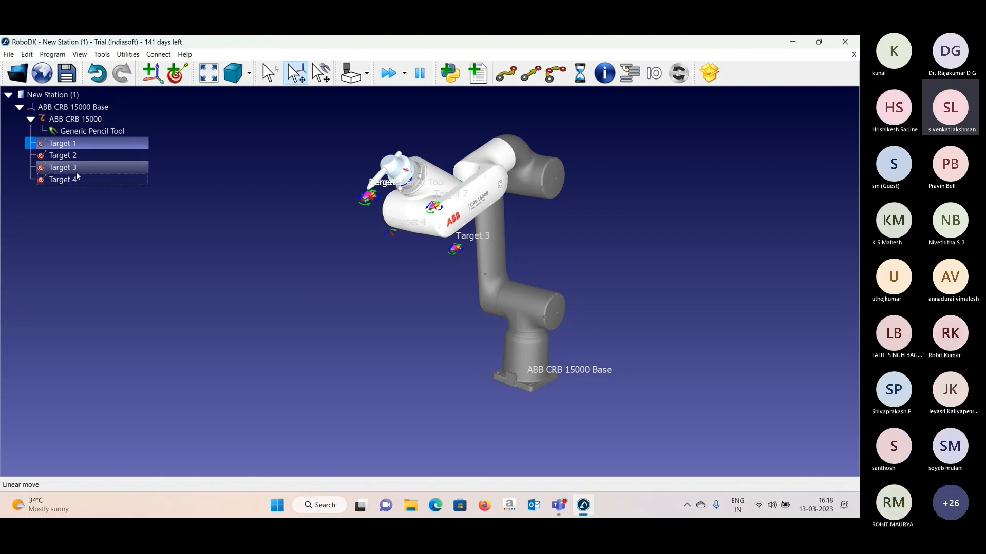
{"action": "left_click", "coordinate": [76, 180]}
{"action": "left_click", "coordinate": [69, 145]}
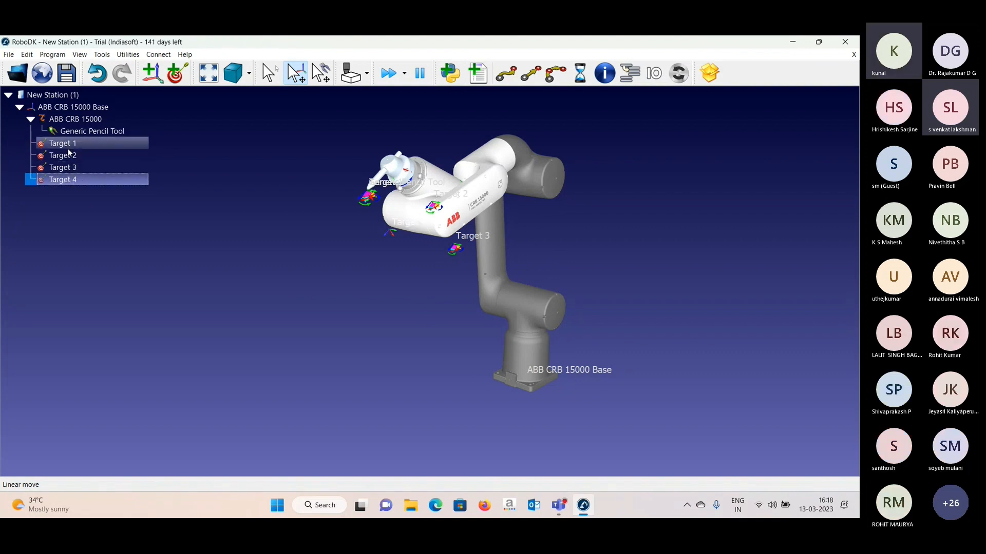
{"action": "left_click_drag", "start_coordinate": [70, 149], "coordinate": [76, 180]}
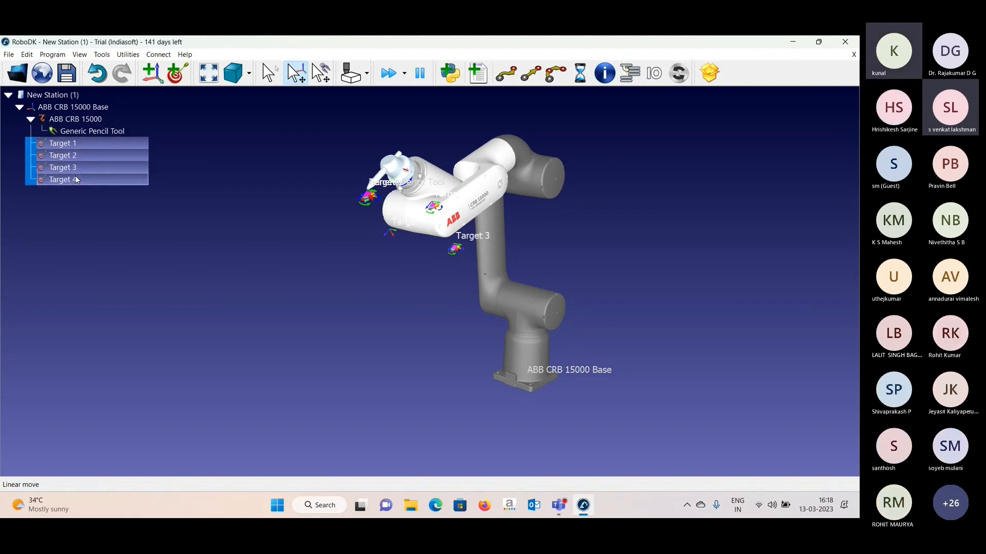
{"action": "right_click", "coordinate": [75, 155]}
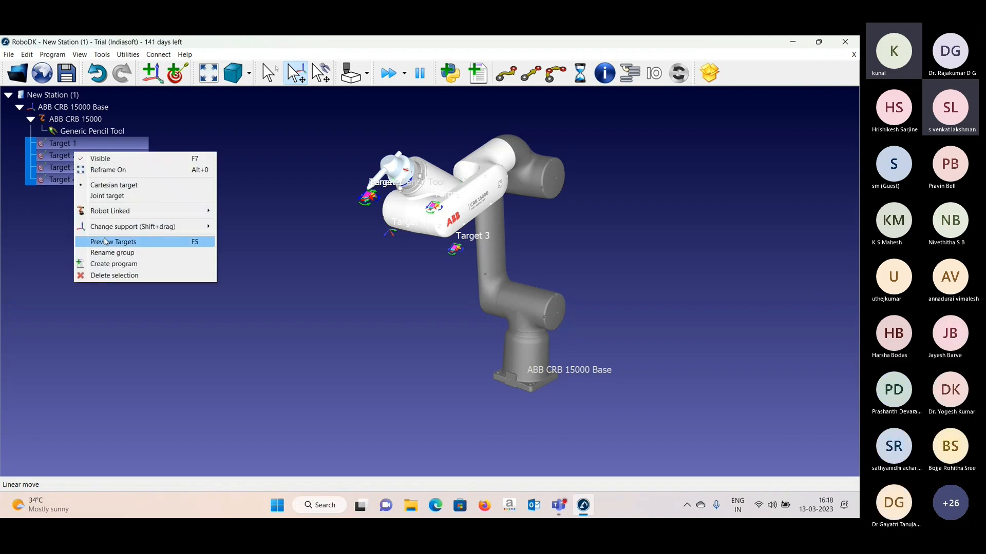
{"action": "left_click", "coordinate": [113, 263]}
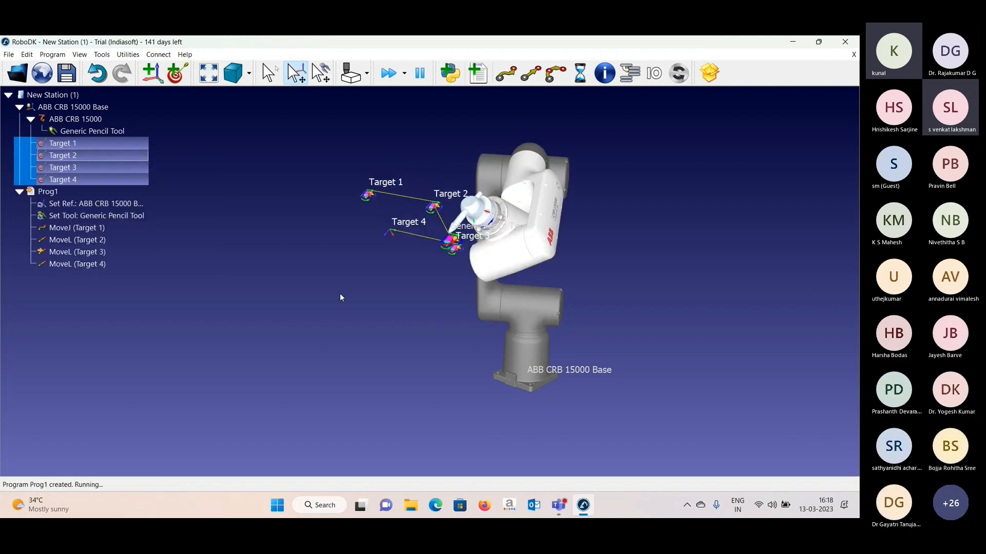
- Run Prog1 and set it to loop continuously so the robot keeps cycling through the four targets
{"action": "left_click_drag", "start_coordinate": [344, 288], "coordinate": [323, 275]}
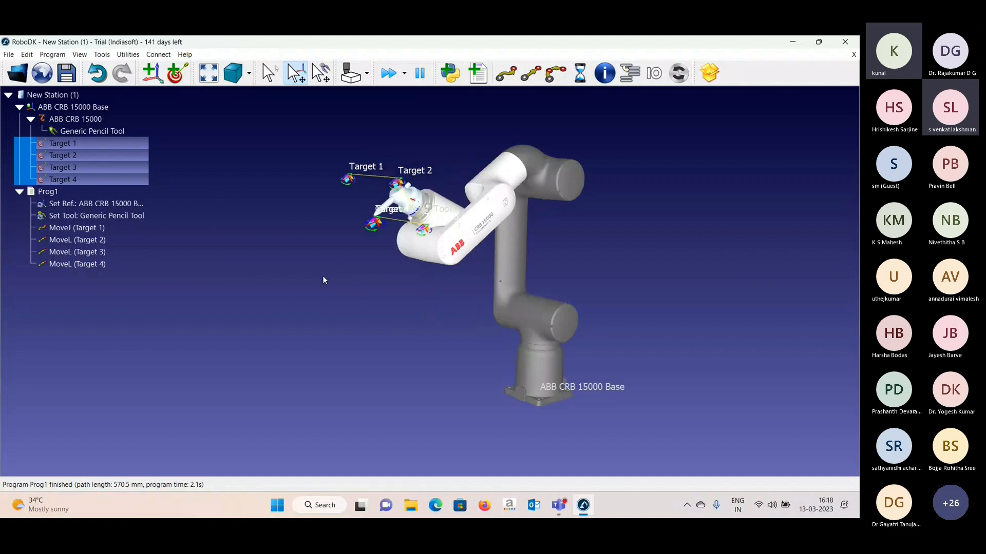
{"action": "double_click", "coordinate": [58, 190]}
{"action": "right_click", "coordinate": [49, 193]}
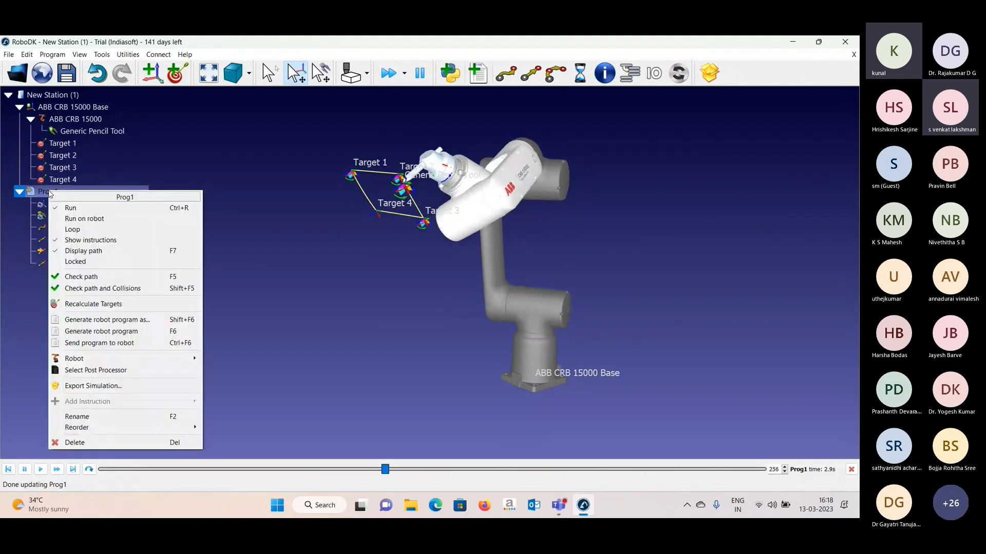
{"action": "left_click", "coordinate": [61, 228]}
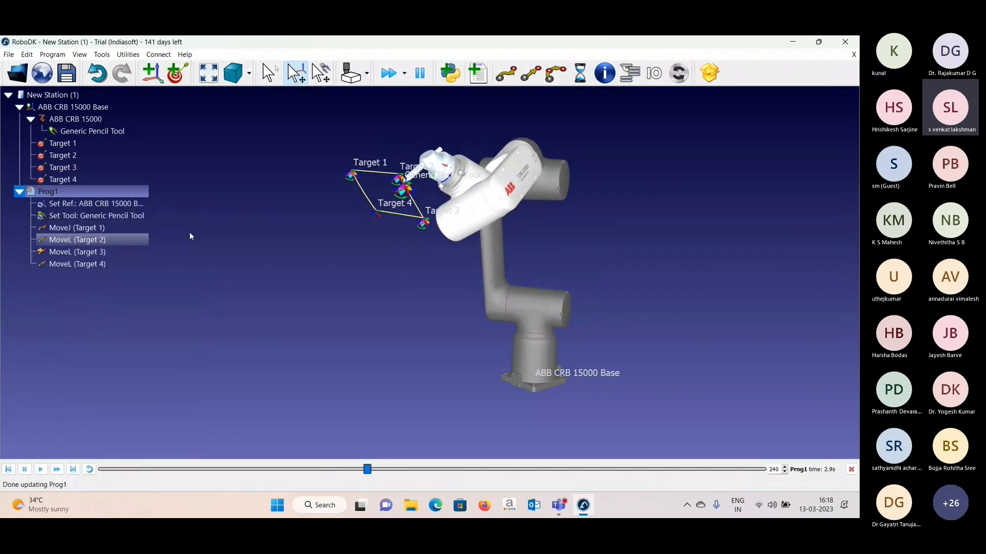
{"action": "left_click_drag", "start_coordinate": [190, 237], "coordinate": [371, 309]}
{"action": "scroll", "coordinate": [359, 262], "scroll_direction": "up", "scroll_amount": 5}
{"action": "scroll", "coordinate": [363, 260], "scroll_direction": "down", "scroll_amount": 3}
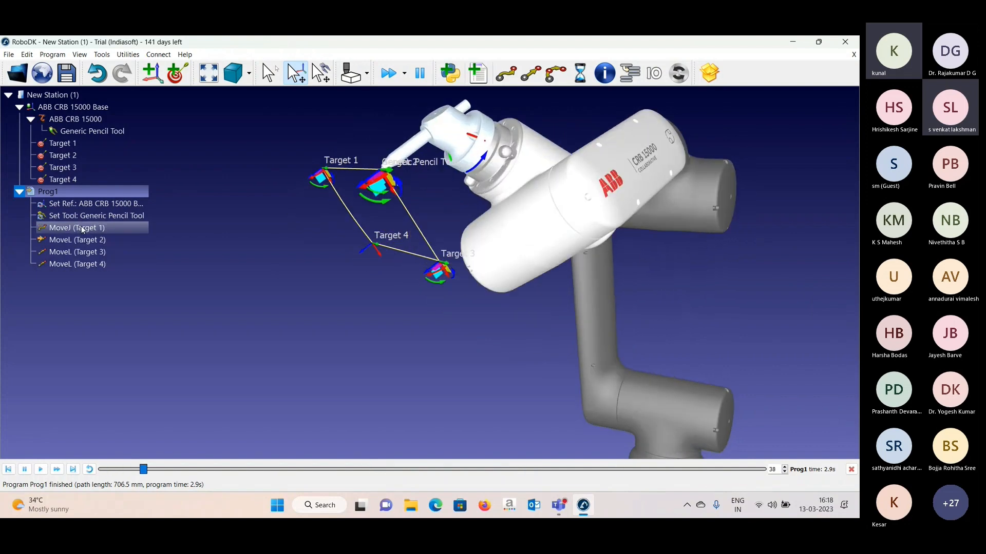
- Change Prog1's Target 1 instruction to a linear move and rerun the program, examining the tool path from several angles
{"action": "right_click", "coordinate": [81, 226]}
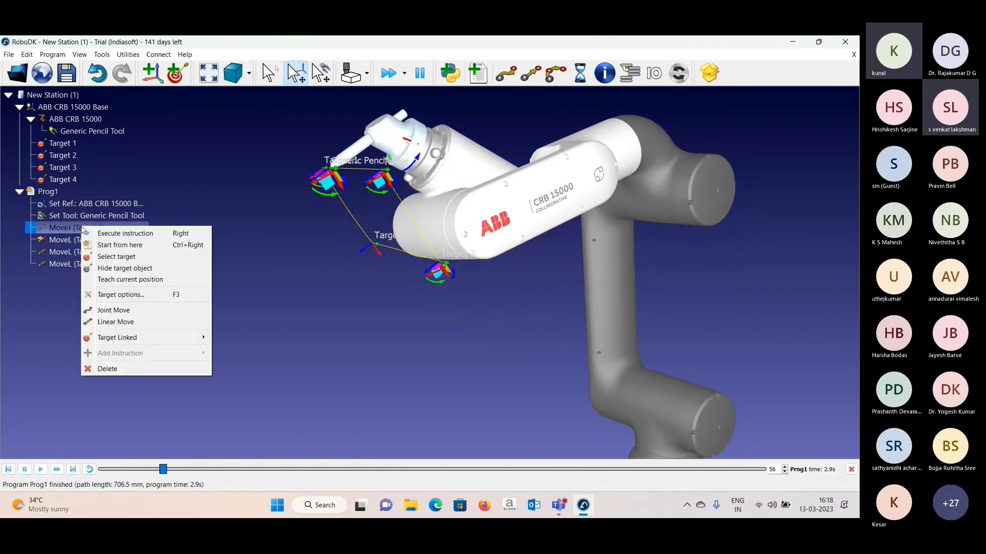
{"action": "left_click", "coordinate": [117, 322]}
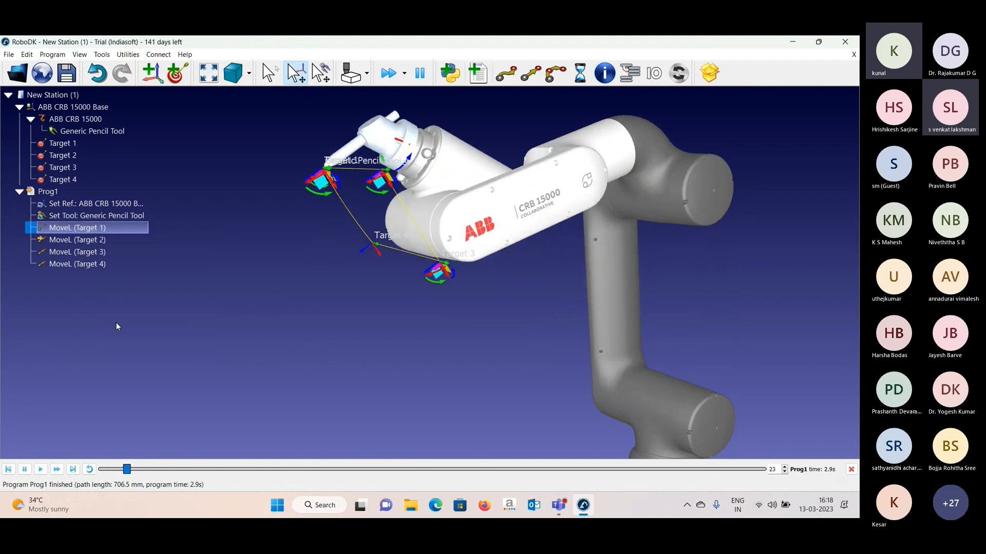
{"action": "left_click", "coordinate": [45, 192]}
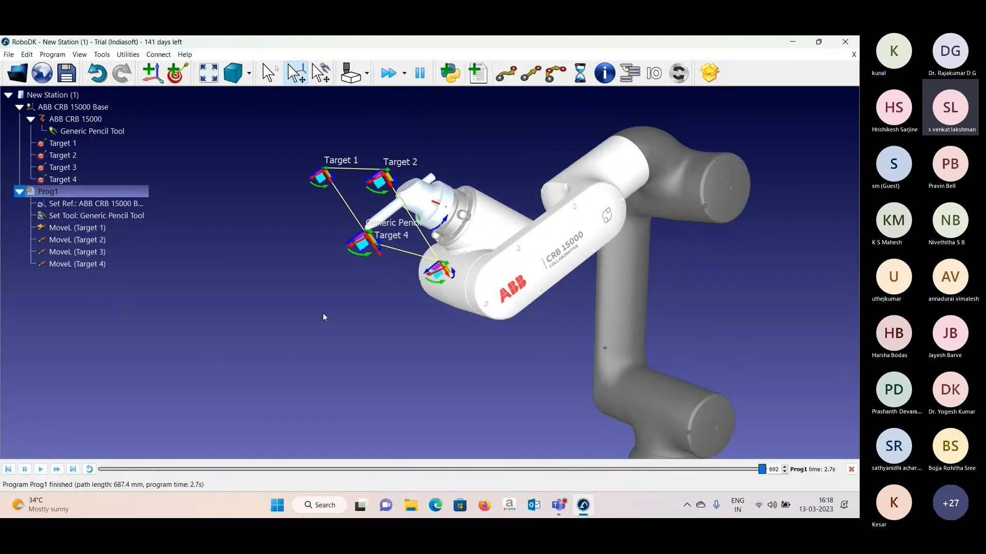
{"action": "right_click_drag", "start_coordinate": [397, 328], "coordinate": [241, 377]}
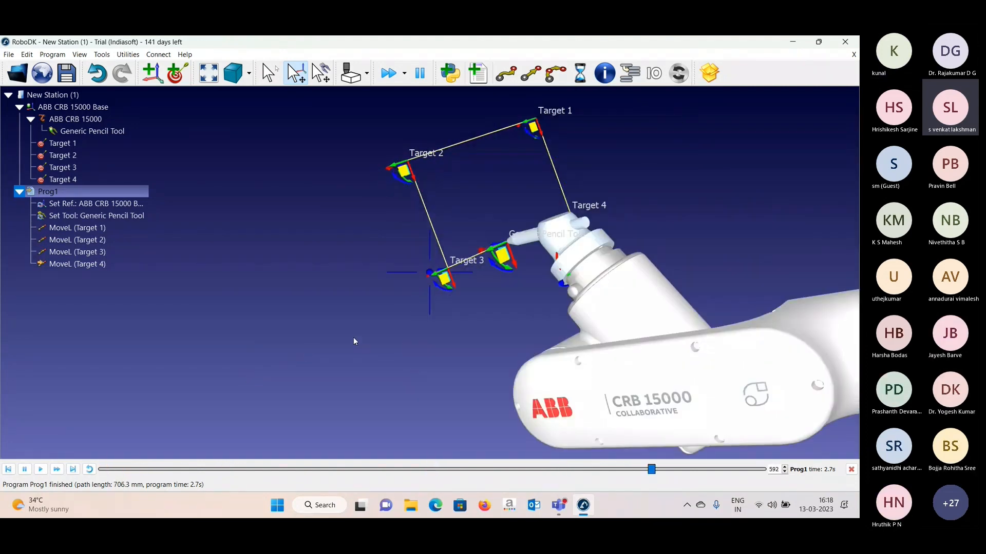
{"action": "middle_click_drag", "start_coordinate": [353, 338], "coordinate": [284, 341]}
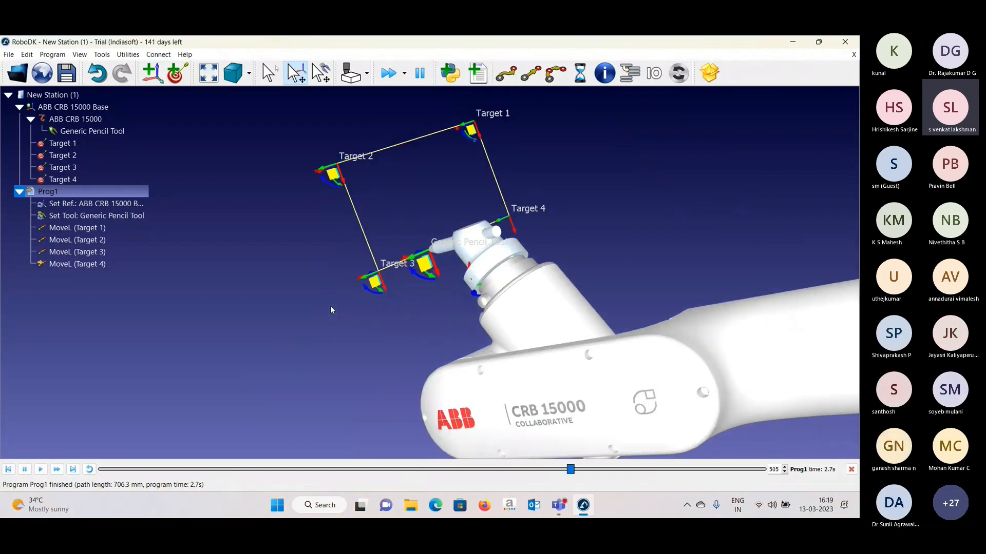
{"action": "right_click_drag", "start_coordinate": [335, 308], "coordinate": [323, 359]}
{"action": "right_click_drag", "start_coordinate": [288, 399], "coordinate": [318, 306]}
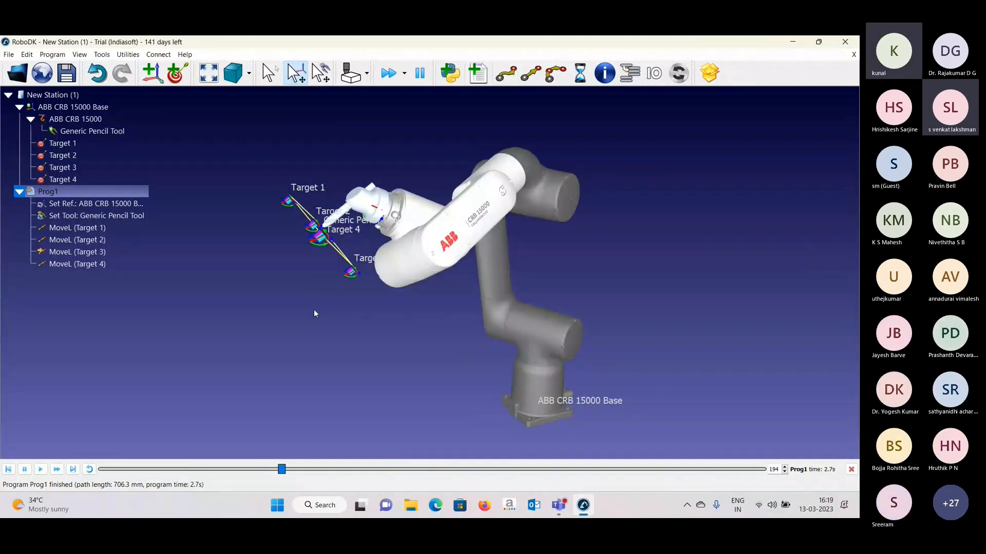
{"action": "scroll", "coordinate": [313, 309], "scroll_direction": "down", "scroll_amount": 1}
{"action": "right_click_drag", "start_coordinate": [316, 307], "coordinate": [376, 289]}
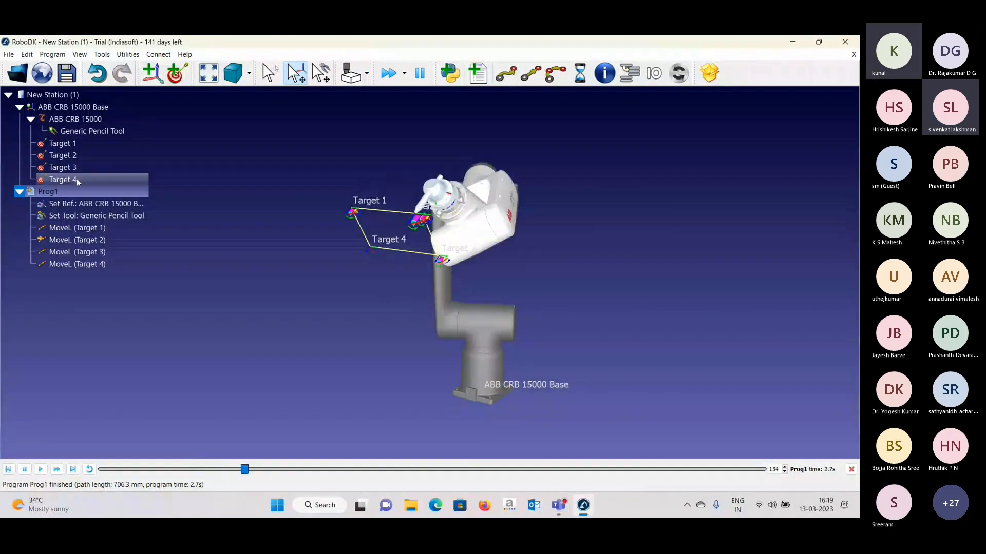
- Delete Prog1, all four targets and the Generic Pencil Tool from the station
{"action": "key", "text": "Delete"}
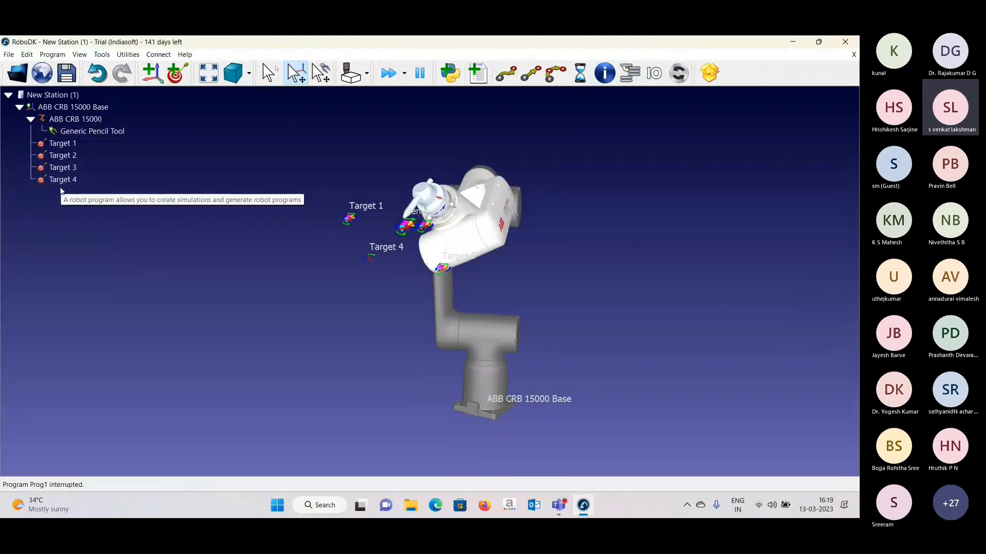
{"action": "left_click", "coordinate": [60, 143]}
{"action": "key", "text": "Delete"}
{"action": "key", "text": "Delete"}
{"action": "key", "text": "Delete"}
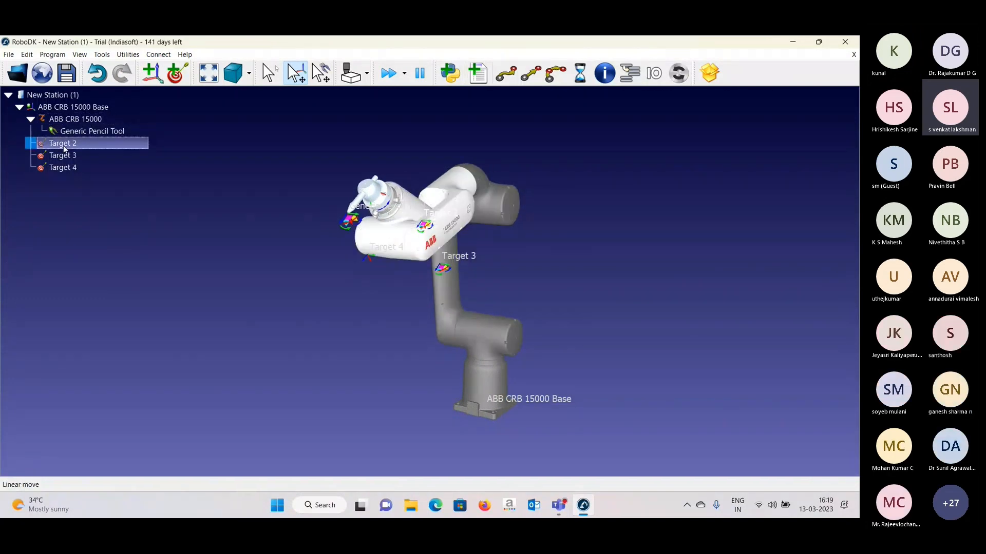
{"action": "key", "text": "Delete"}
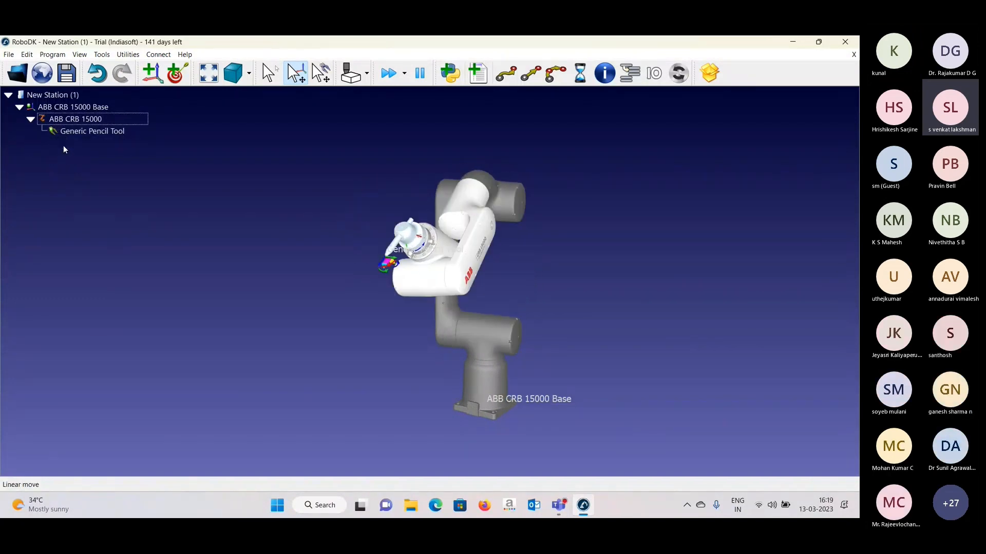
{"action": "left_click", "coordinate": [82, 137]}
{"action": "key", "text": "Delete"}
- Delete the whole station and discard it without saving
{"action": "left_click", "coordinate": [57, 96]}
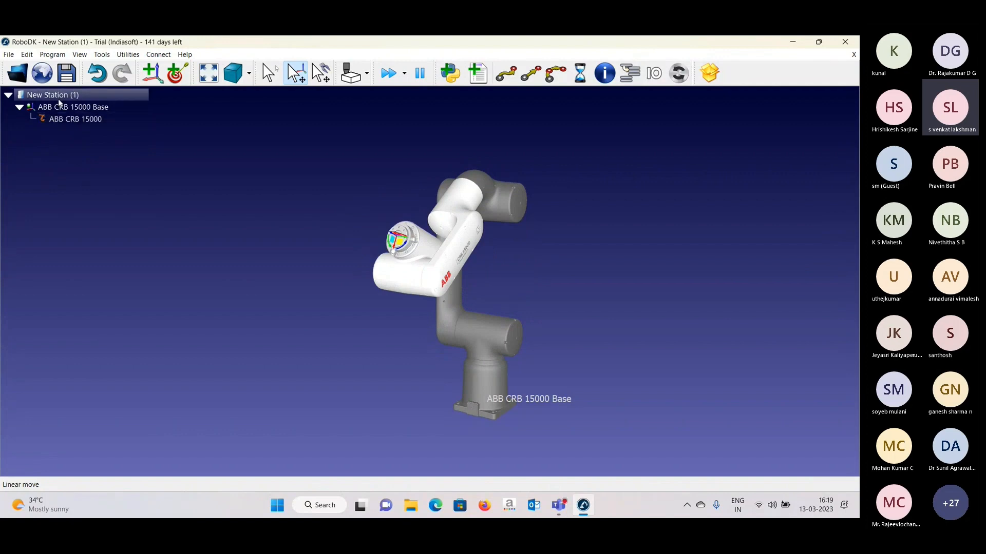
{"action": "key", "text": "Delete"}
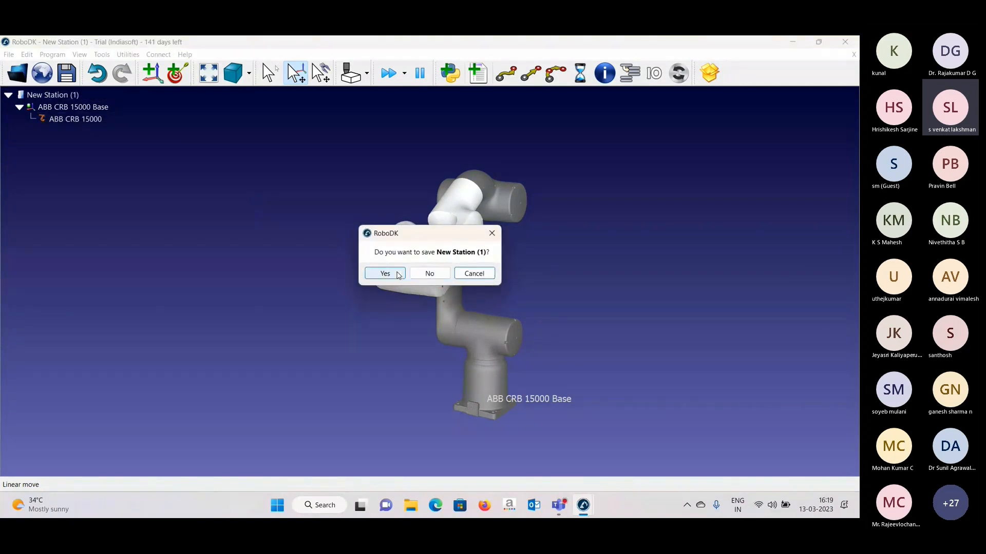
{"action": "left_click", "coordinate": [428, 273]}
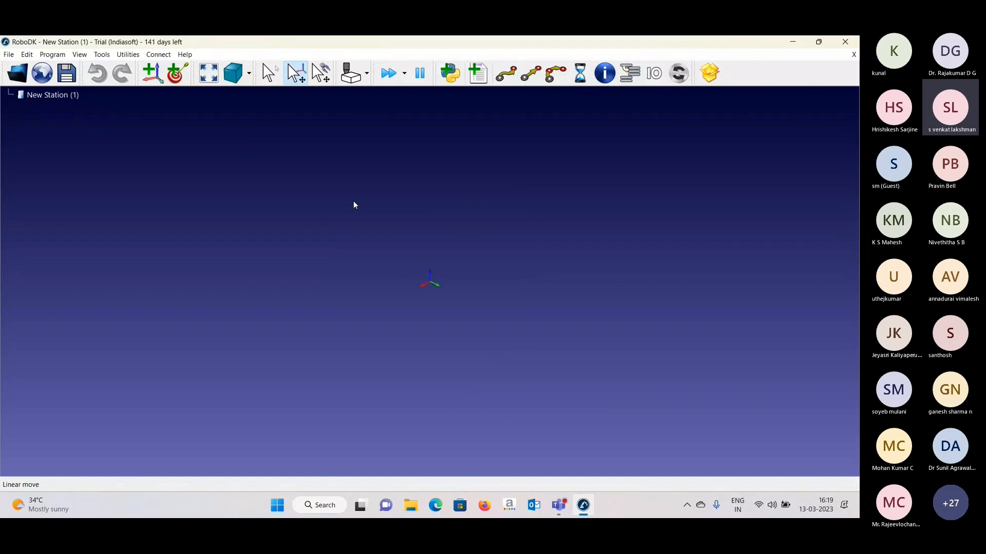
- Load the ABB CRB 15000 robot and the Table-1400x800x800mm object from the RoboDK folder into the empty station
{"action": "left_click", "coordinate": [17, 72]}
{"action": "double_click", "coordinate": [154, 162]}
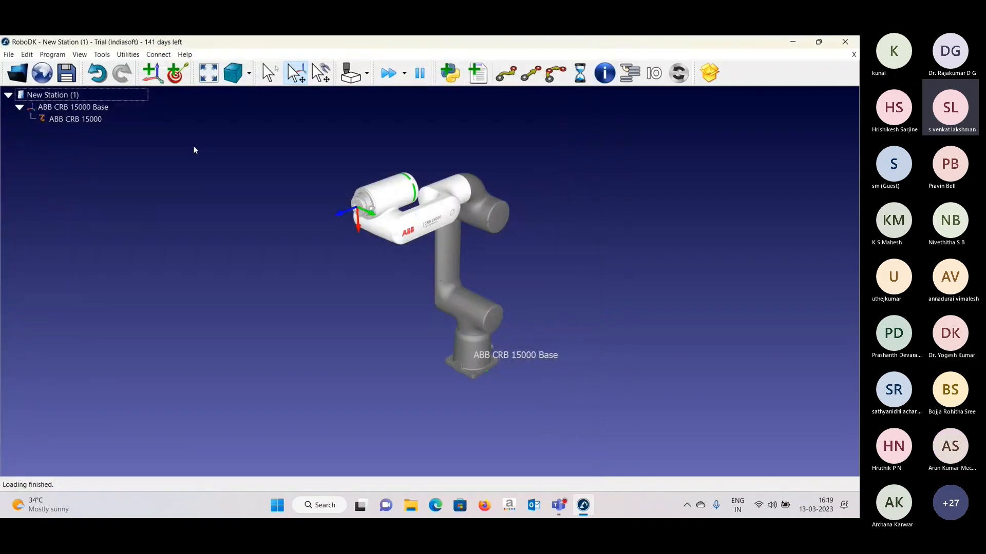
{"action": "left_click", "coordinate": [17, 73]}
{"action": "scroll", "coordinate": [211, 286], "scroll_direction": "down", "scroll_amount": 9}
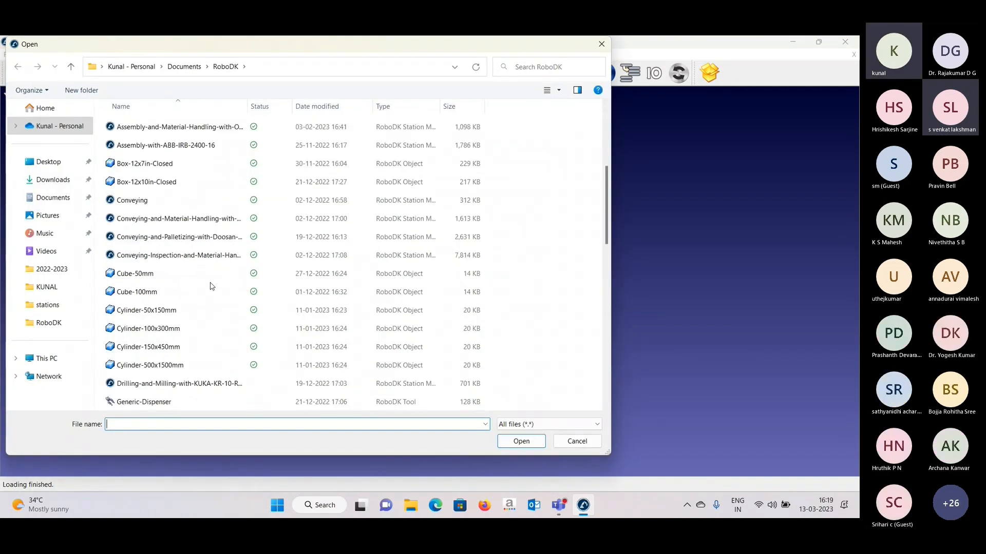
{"action": "scroll", "coordinate": [204, 330], "scroll_direction": "down", "scroll_amount": 2}
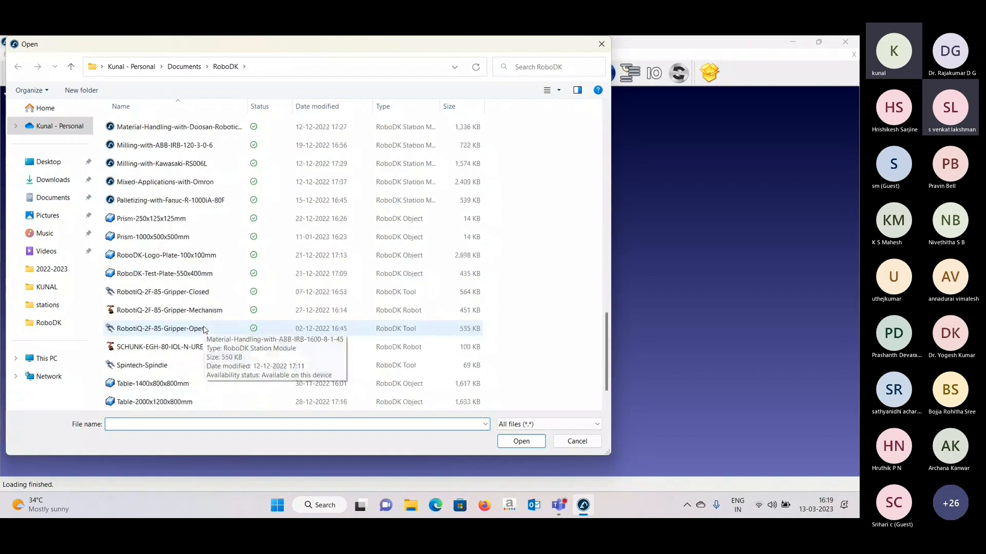
{"action": "left_click", "coordinate": [189, 348]}
{"action": "double_click", "coordinate": [189, 348]}
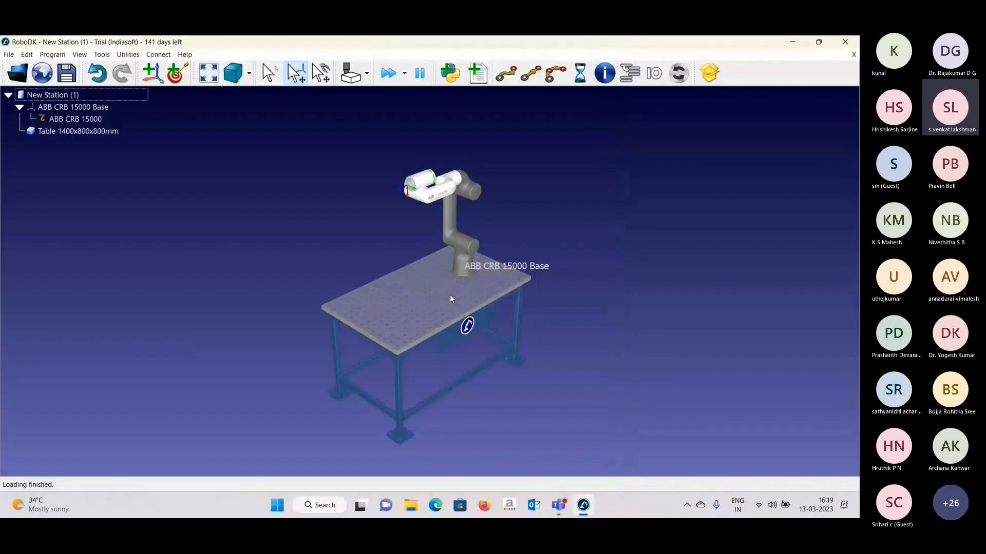
- Load the RobotiQ-2F-85-Gripper-Open tool onto the robot and inspect how it is mounted on the flange
{"action": "key", "text": "ctrl+o"}
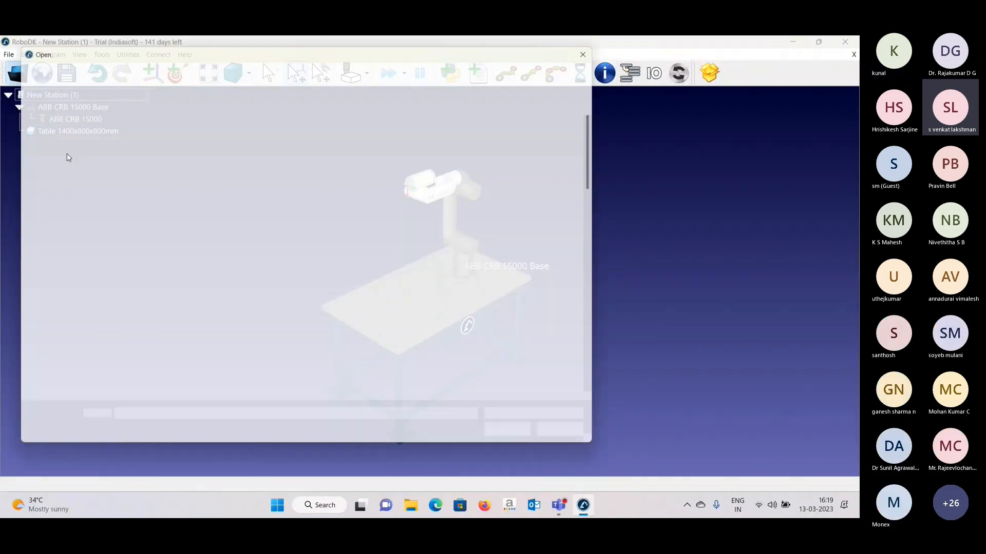
{"action": "scroll", "coordinate": [152, 231], "scroll_direction": "down", "scroll_amount": 5}
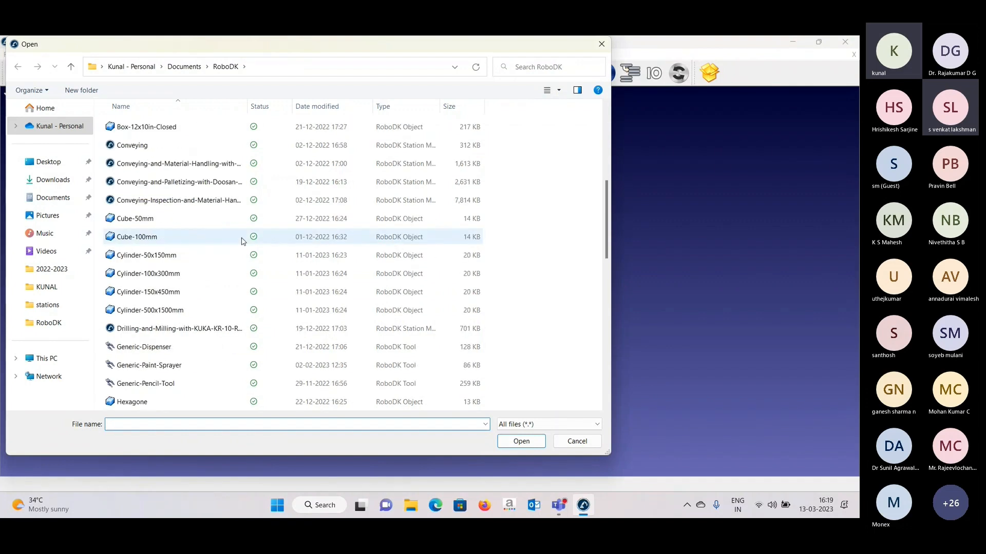
{"action": "scroll", "coordinate": [243, 241], "scroll_direction": "down", "scroll_amount": 9}
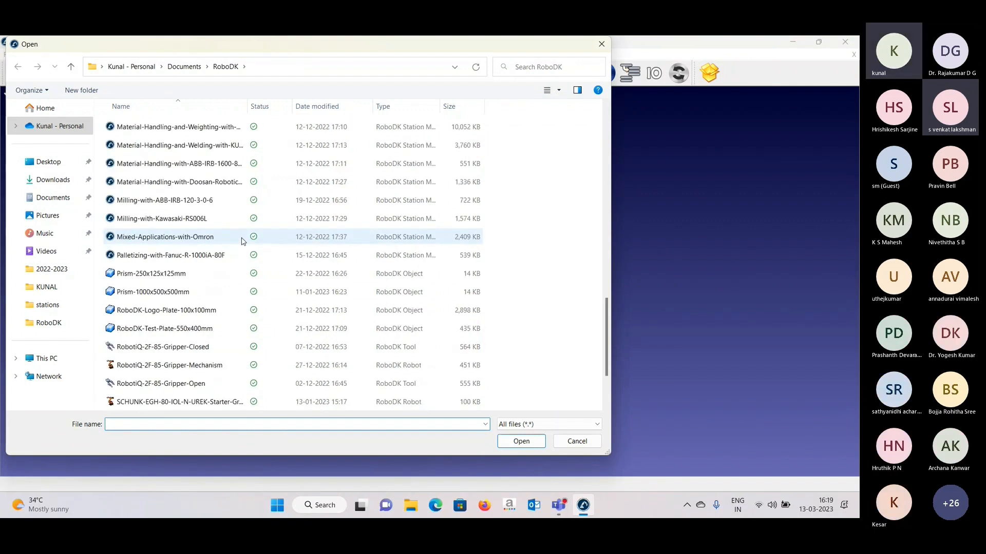
{"action": "double_click", "coordinate": [189, 383]}
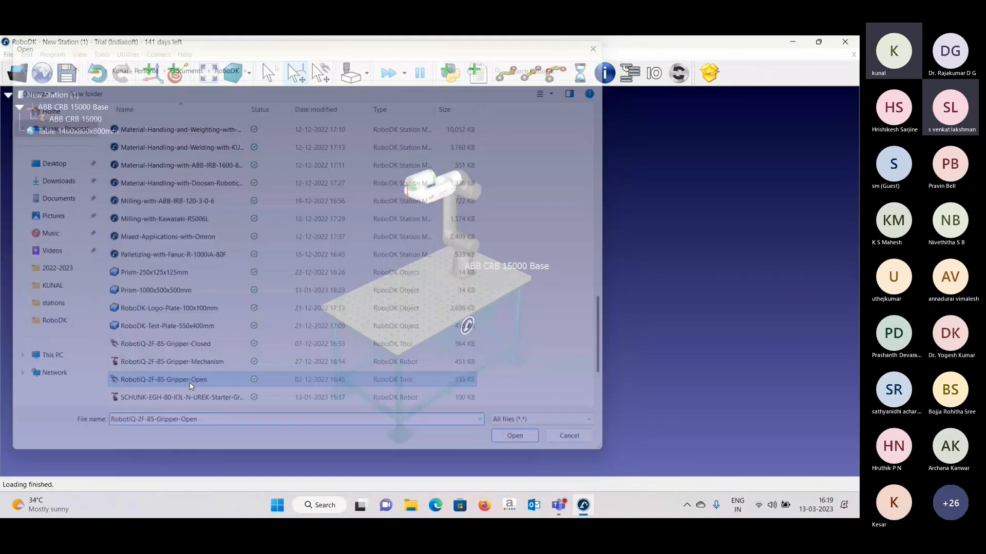
{"action": "scroll", "coordinate": [396, 208], "scroll_direction": "up", "scroll_amount": 4}
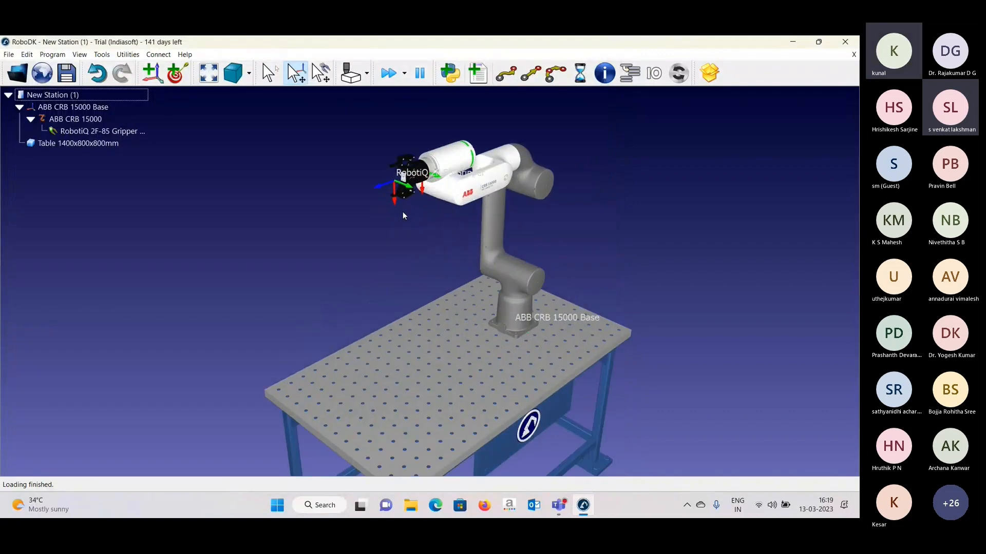
{"action": "scroll", "coordinate": [390, 214], "scroll_direction": "up", "scroll_amount": 2}
{"action": "right_click_drag", "start_coordinate": [371, 221], "coordinate": [400, 278]}
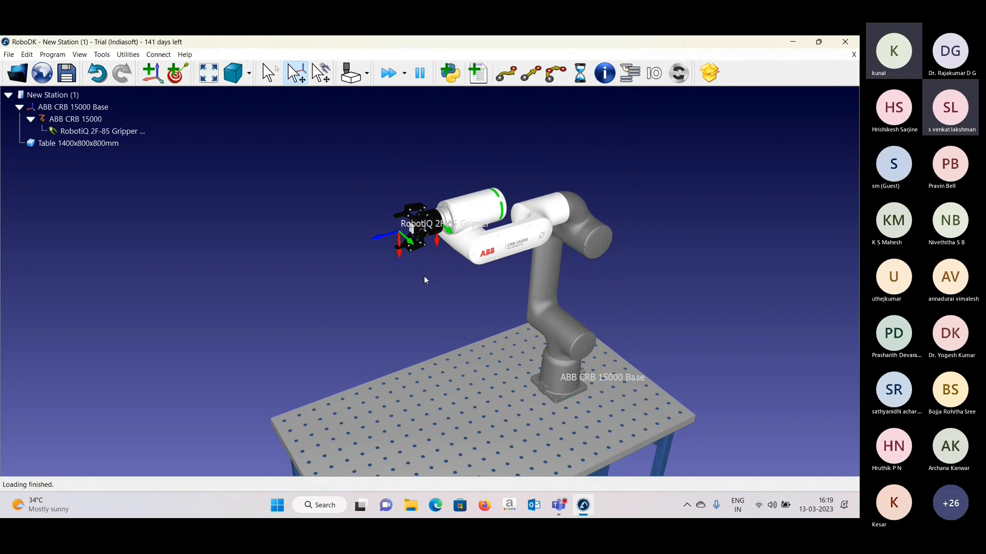
{"action": "left_click_drag", "start_coordinate": [424, 275], "coordinate": [382, 251]}
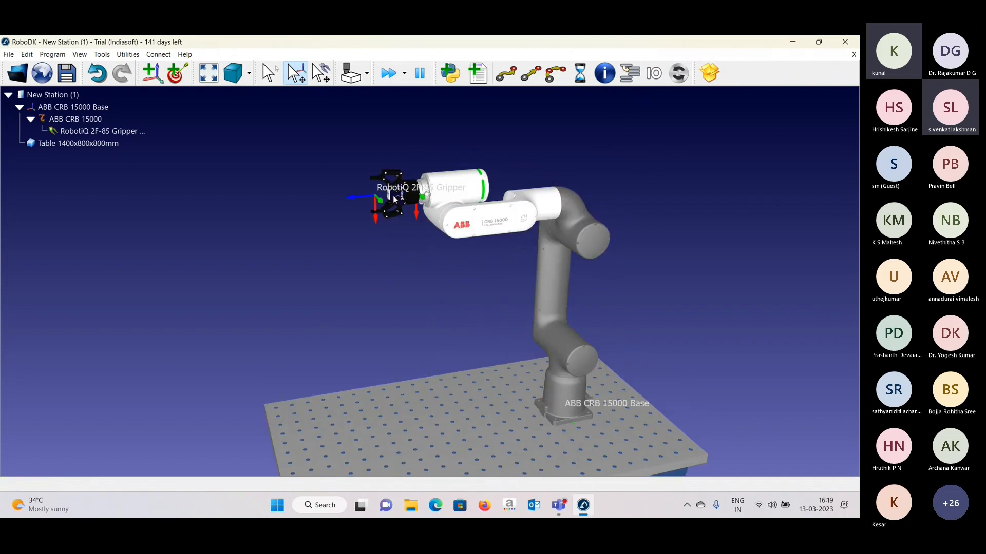
{"action": "left_click_drag", "start_coordinate": [414, 257], "coordinate": [408, 255]}
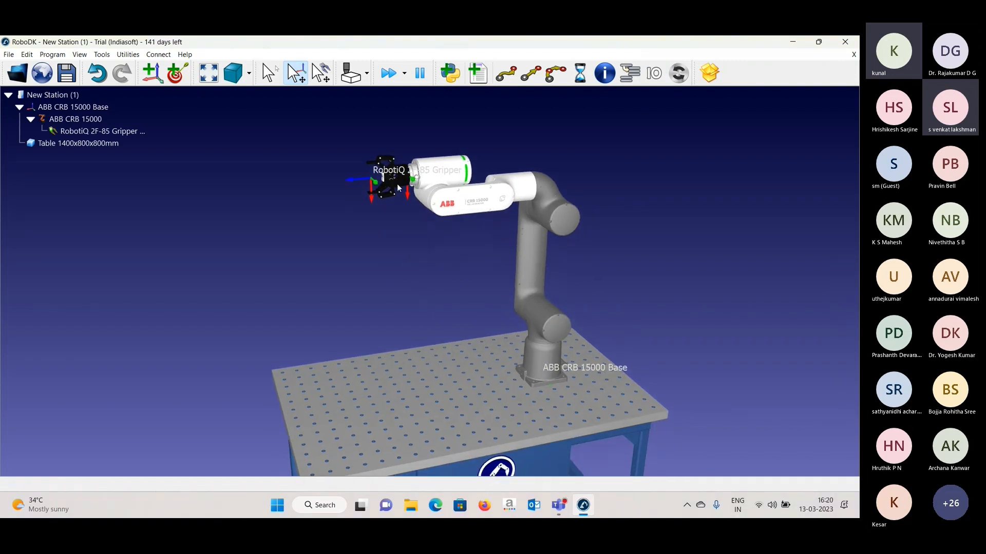
- Load the Cube 100mm object from the RoboDK folder into the station
{"action": "left_click_drag", "start_coordinate": [392, 234], "coordinate": [416, 258]}
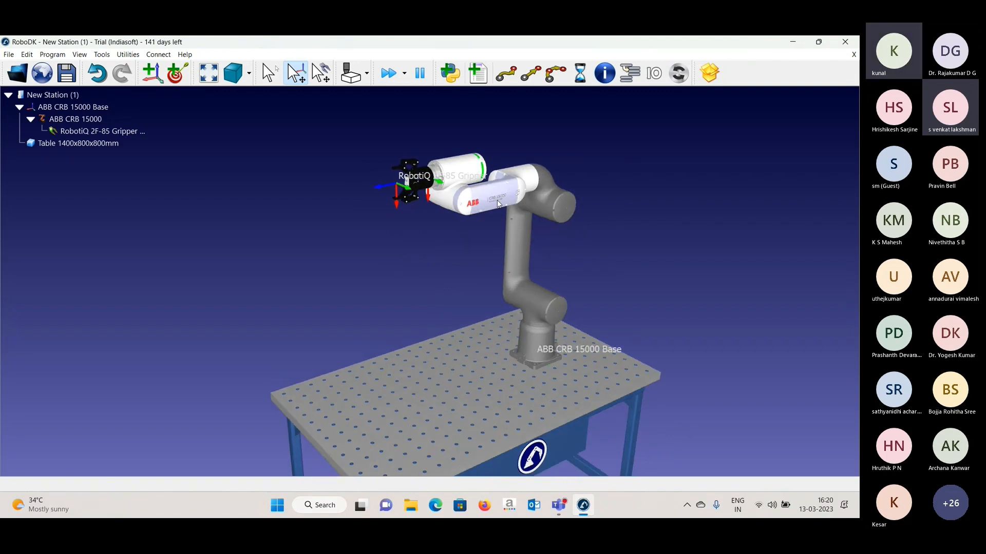
{"action": "mouse_move", "coordinate": [371, 272]}
{"action": "left_mouse_down"}
{"action": "mouse_move", "coordinate": [396, 257]}
{"action": "mouse_move", "coordinate": [386, 279]}
{"action": "left_mouse_up"}
{"action": "left_click", "coordinate": [17, 73]}
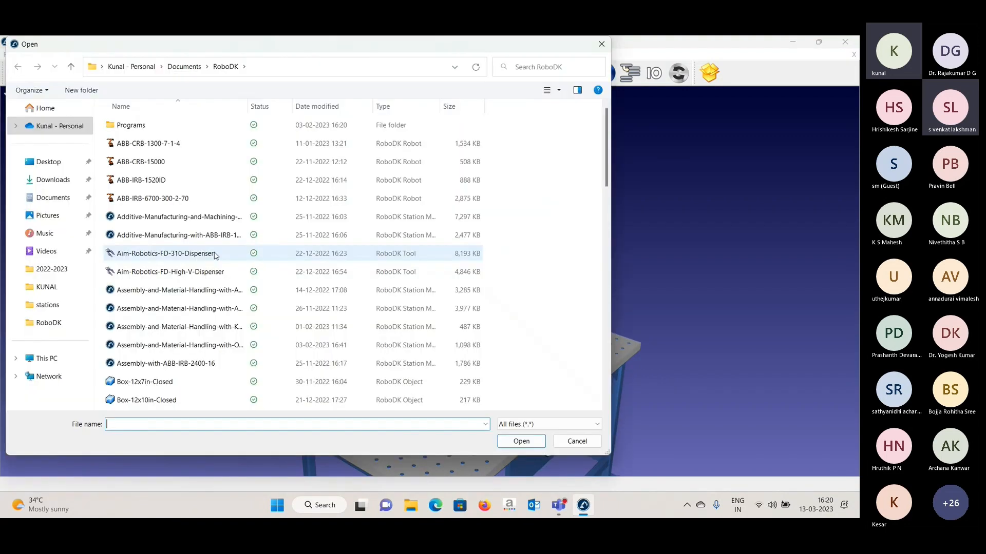
{"action": "scroll", "coordinate": [215, 255], "scroll_direction": "down", "scroll_amount": 4}
{"action": "double_click", "coordinate": [203, 290]}
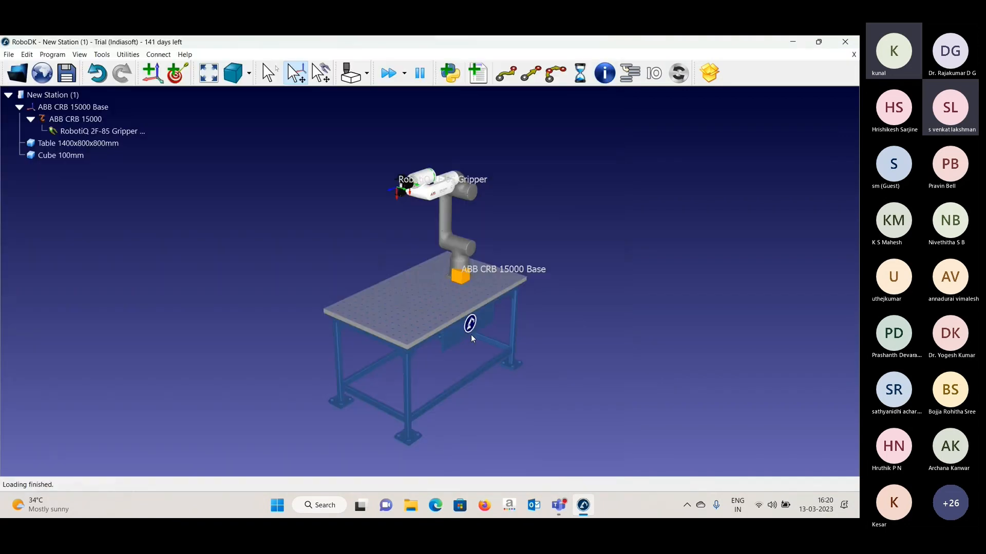
- Position the Cube 100mm on the table in front of the robot at X 390 mm and Y -50 mm
{"action": "left_click", "coordinate": [466, 276]}
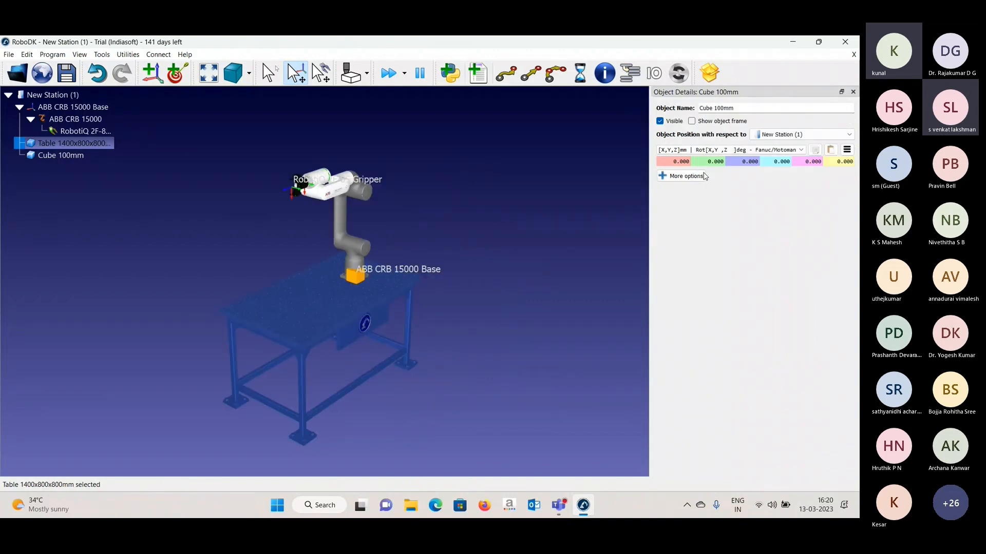
{"action": "double_click", "coordinate": [679, 161]}
{"action": "scroll", "coordinate": [686, 162], "scroll_direction": "up", "scroll_amount": 20}
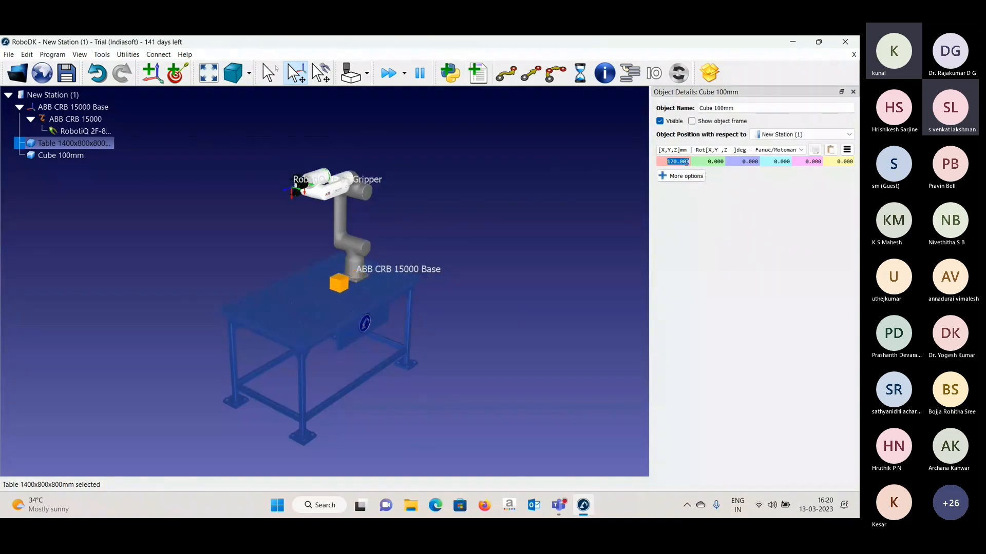
{"action": "scroll", "coordinate": [686, 162], "scroll_direction": "up", "scroll_amount": 12}
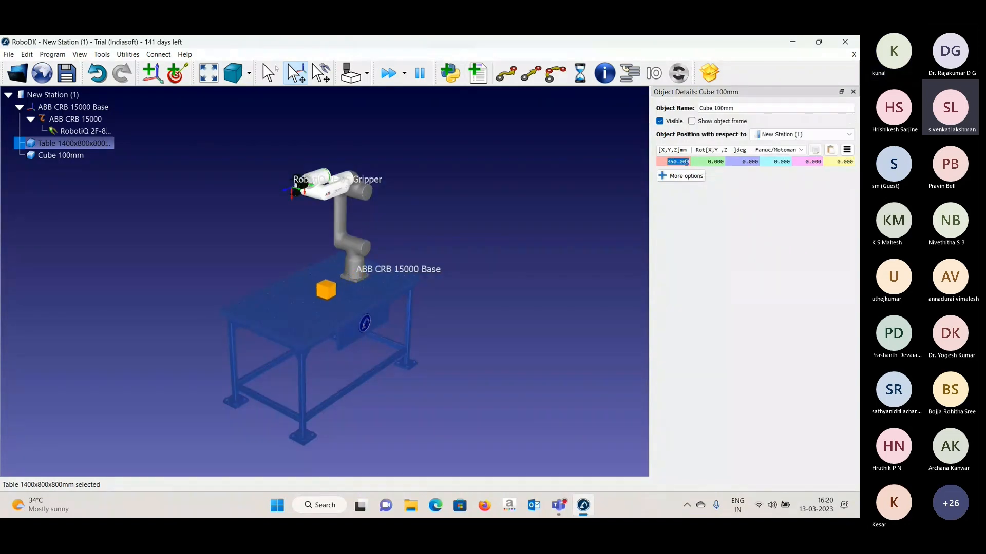
{"action": "left_click_drag", "start_coordinate": [406, 244], "coordinate": [502, 331]}
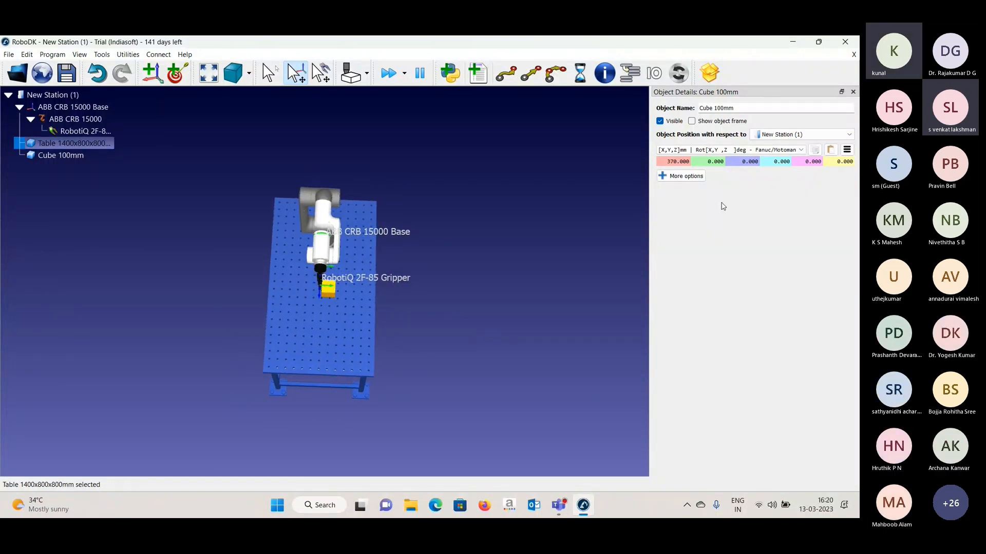
{"action": "scroll", "coordinate": [678, 161], "scroll_direction": "up", "scroll_amount": 2}
{"action": "scroll", "coordinate": [713, 163], "scroll_direction": "up", "scroll_amount": 3}
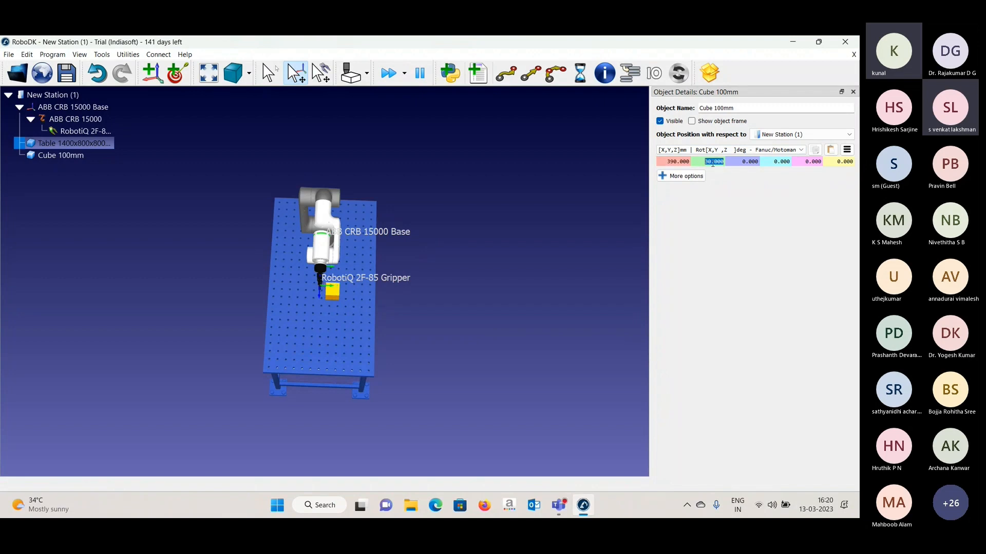
{"action": "scroll", "coordinate": [712, 162], "scroll_direction": "down", "scroll_amount": 8}
{"action": "left_click", "coordinate": [853, 92]}
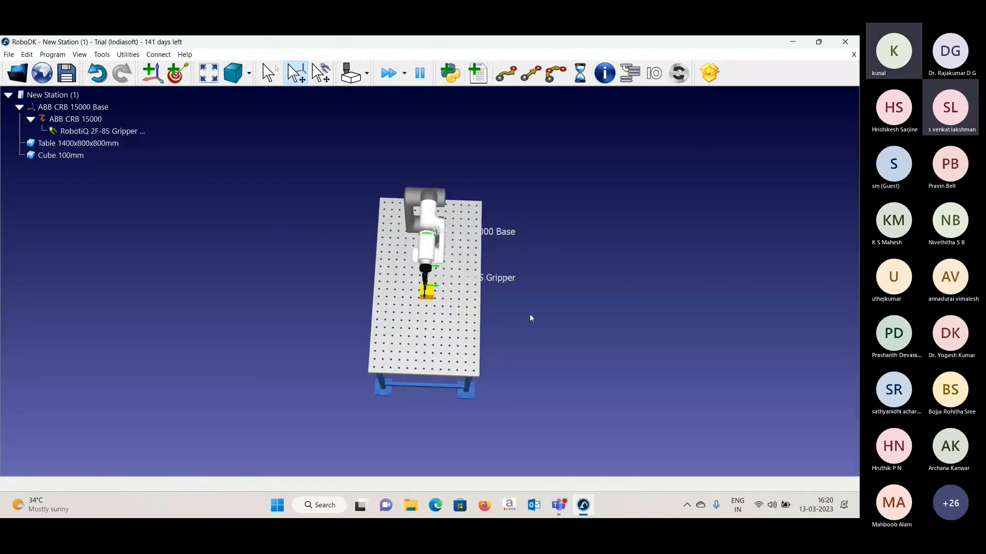
- Set joint 6 of the ABB CRB 15000 to 90° to rotate the gripper
{"action": "left_click_drag", "start_coordinate": [530, 318], "coordinate": [442, 251]}
{"action": "scroll", "coordinate": [439, 242], "scroll_direction": "up", "scroll_amount": 3}
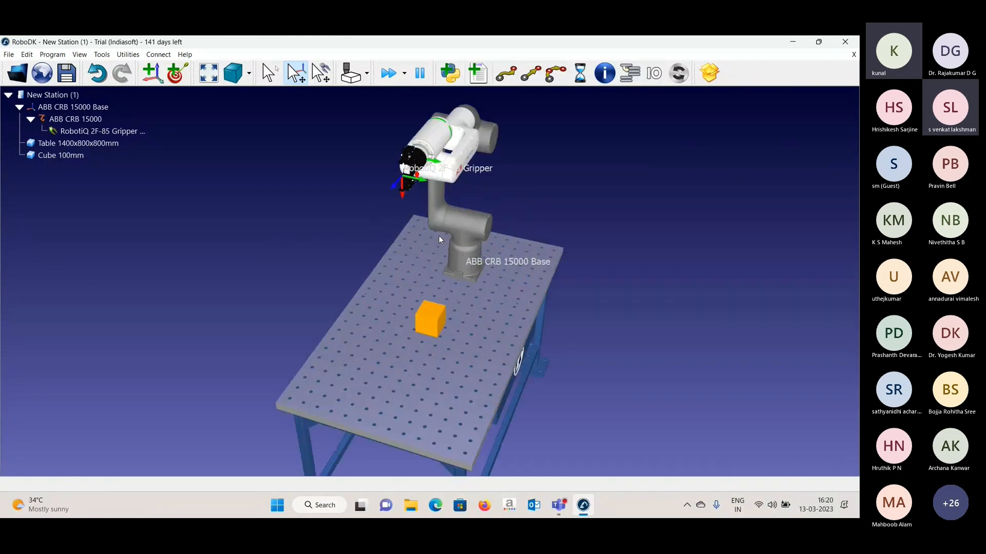
{"action": "double_click", "coordinate": [457, 218]}
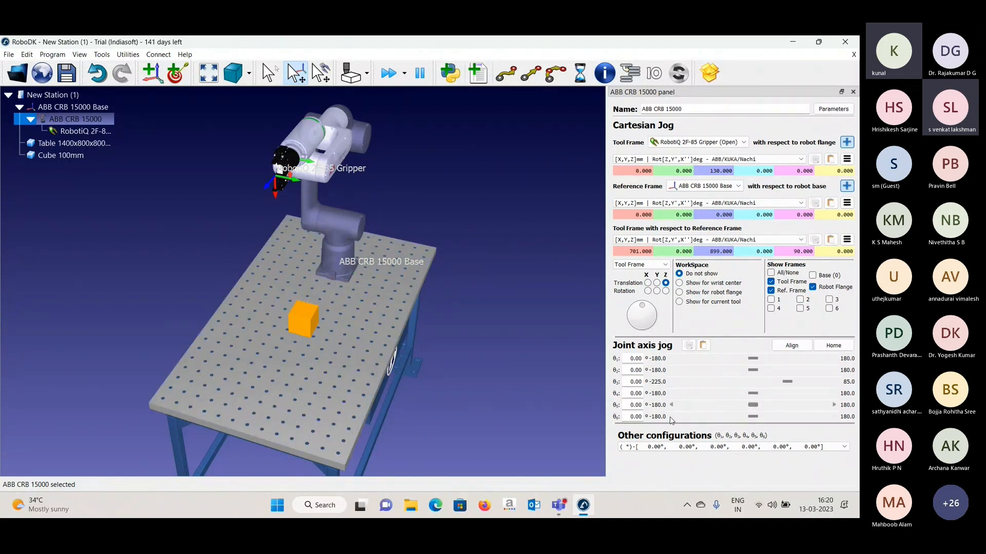
{"action": "double_click", "coordinate": [635, 417]}
{"action": "type", "text": "90"}
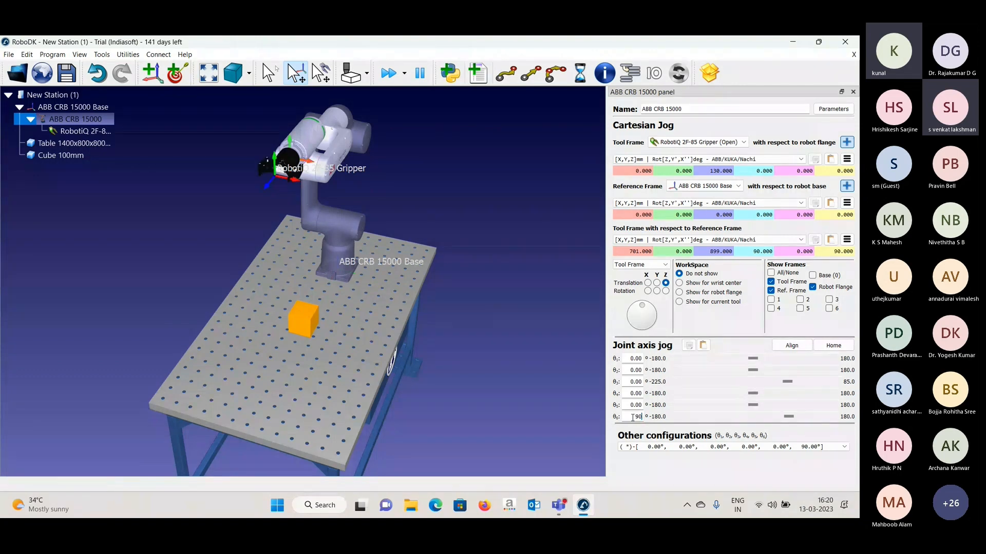
{"action": "left_click", "coordinate": [502, 267]}
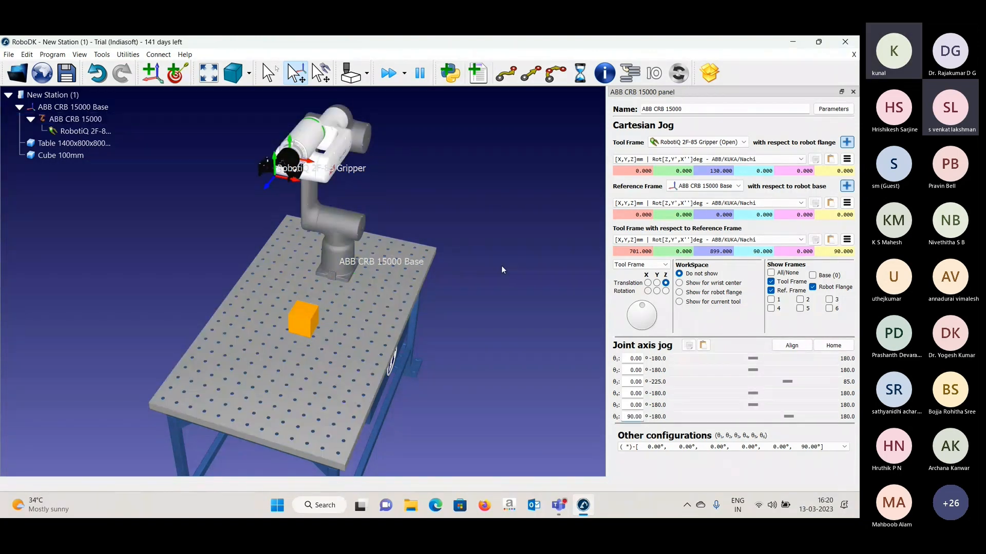
- Jog the gripper in the 3D view so it points down above the cube, at about X 500 mm and Z 537 mm
{"action": "left_click_drag", "start_coordinate": [501, 266], "coordinate": [439, 205]}
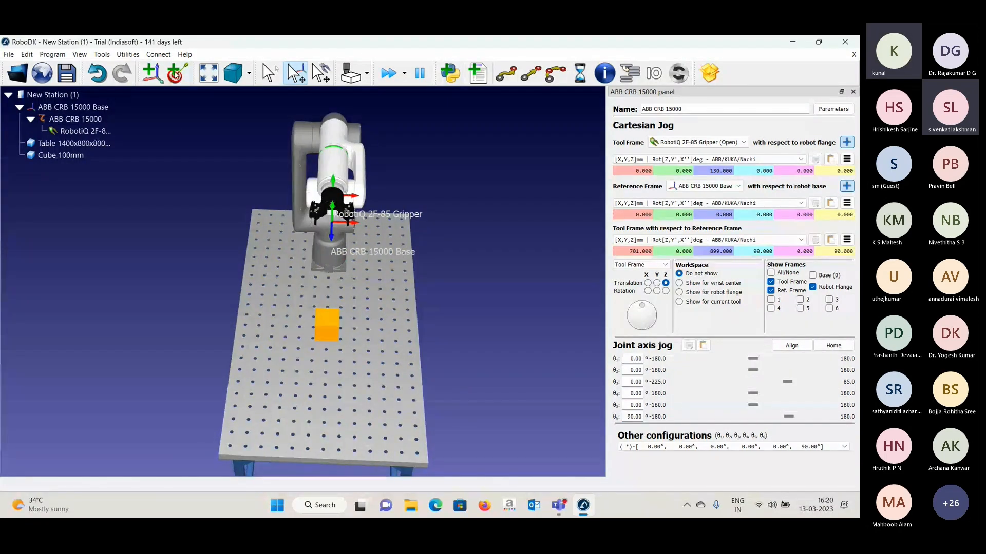
{"action": "mouse_move", "coordinate": [285, 195]}
{"action": "left_click_drag", "start_coordinate": [285, 196], "coordinate": [242, 162]}
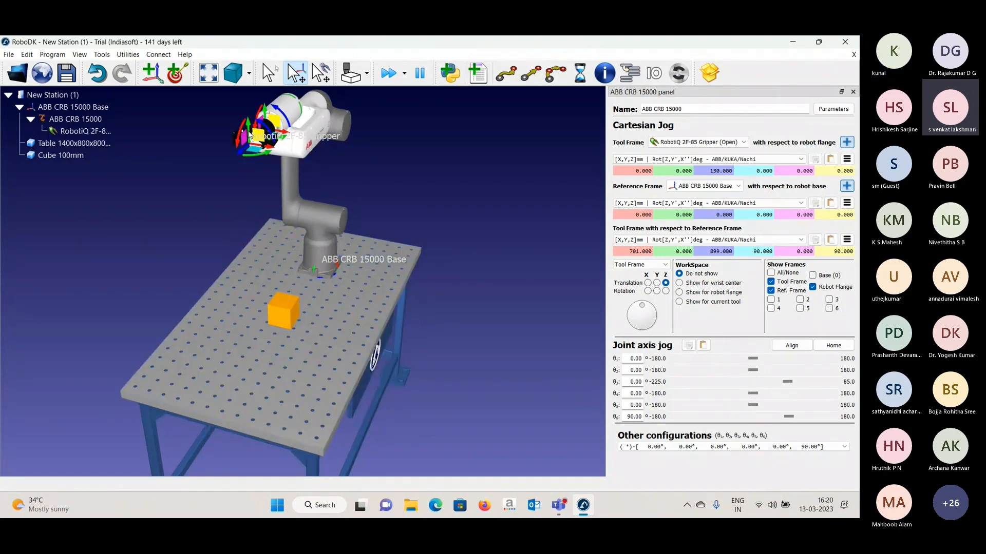
{"action": "left_click_drag", "start_coordinate": [249, 129], "coordinate": [168, 198]}
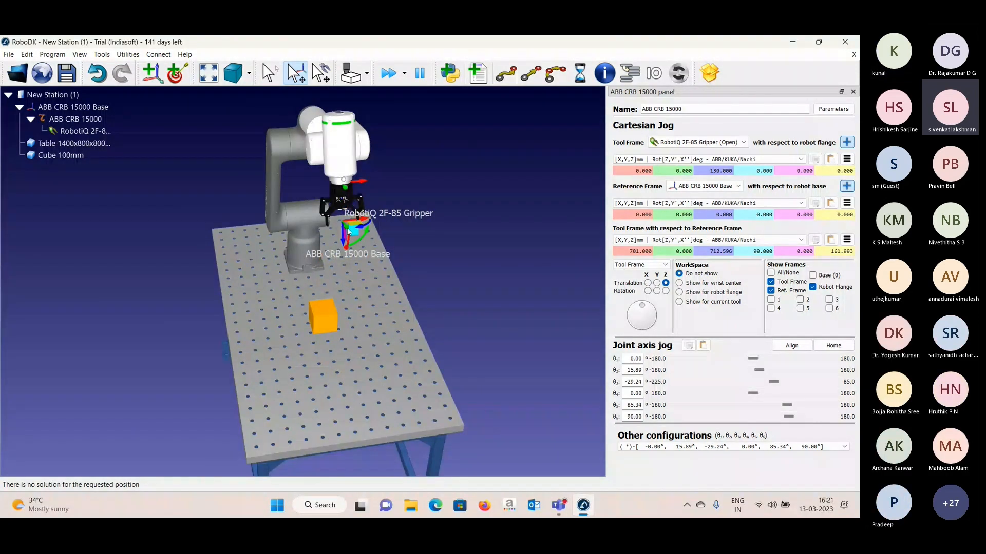
{"action": "left_click_drag", "start_coordinate": [341, 237], "coordinate": [343, 225]}
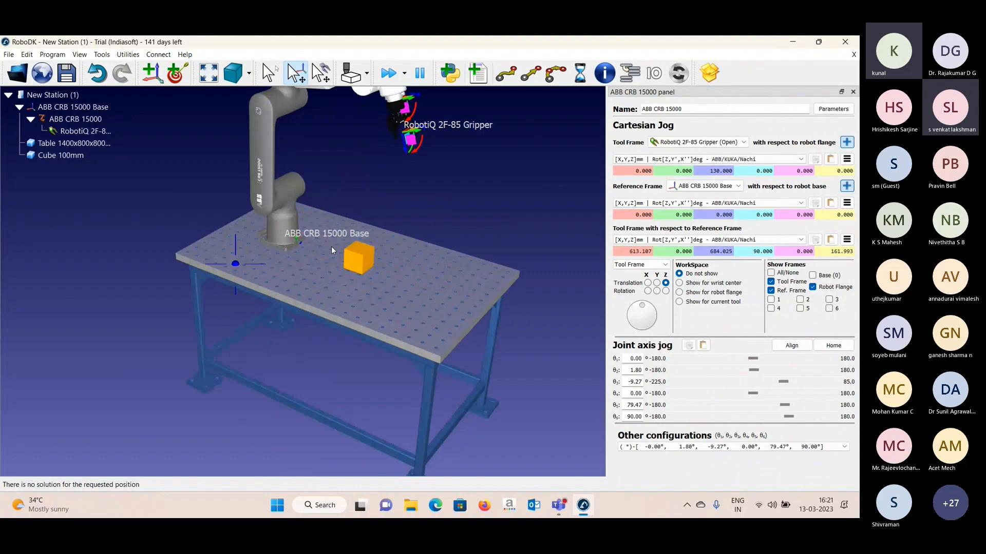
{"action": "left_click_drag", "start_coordinate": [331, 246], "coordinate": [342, 298]}
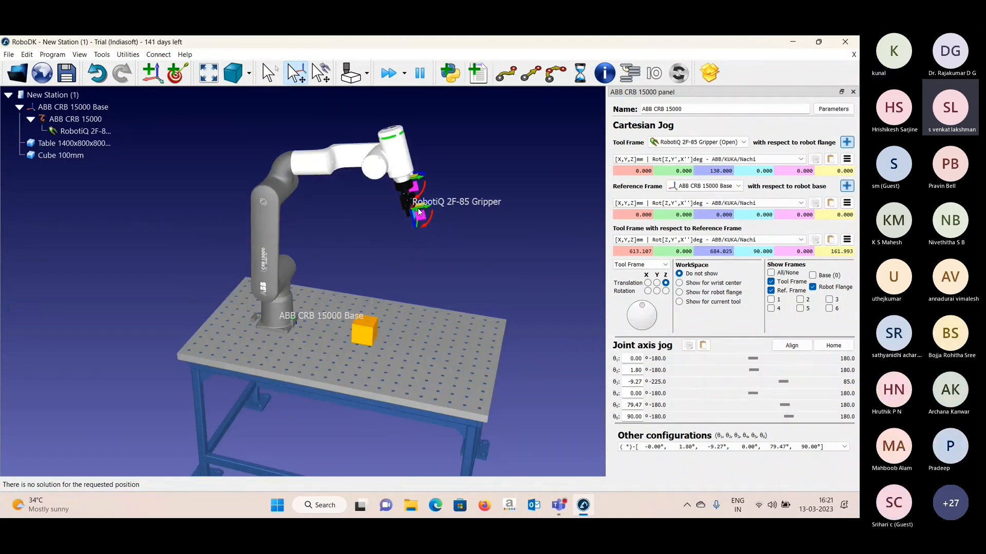
{"action": "left_click_drag", "start_coordinate": [418, 212], "coordinate": [279, 275]}
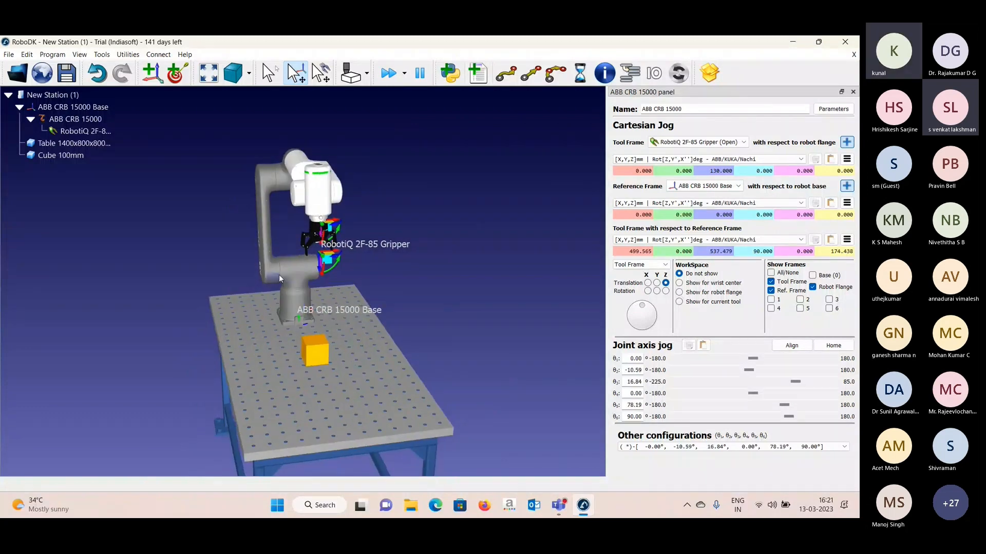
{"action": "scroll", "coordinate": [279, 275], "scroll_direction": "up", "scroll_amount": 5}
{"action": "scroll", "coordinate": [233, 366], "scroll_direction": "up", "scroll_amount": 3}
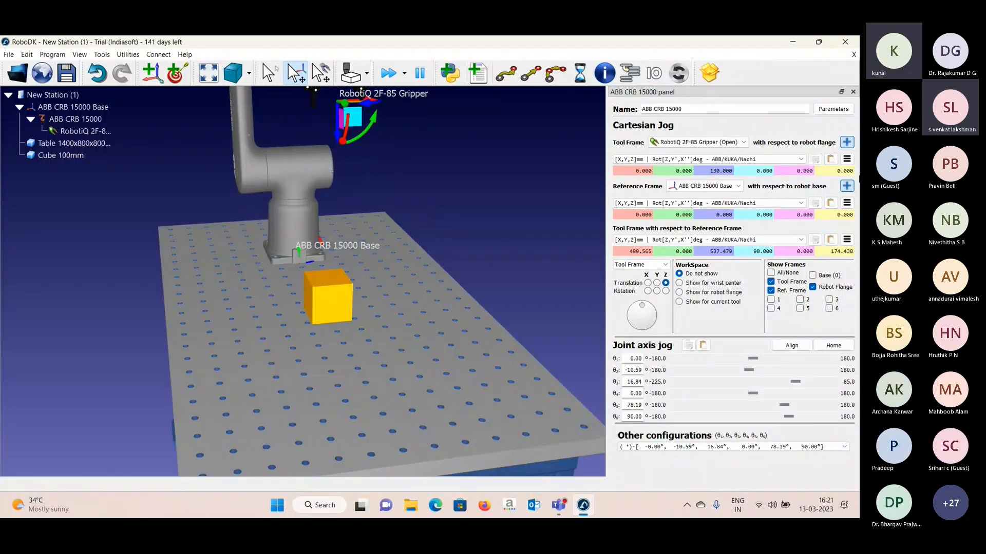
- Send the ABB CRB 15000 to the Cube 100mm with Get with robot and check where the gripper meets the cube
{"action": "left_click", "coordinate": [853, 92]}
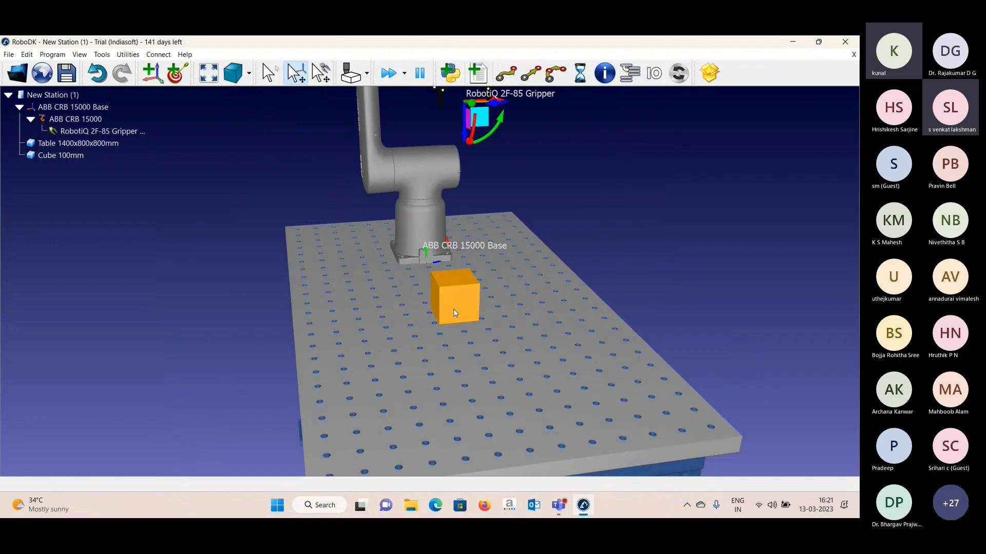
{"action": "right_click", "coordinate": [454, 309]}
{"action": "mouse_move", "coordinate": [495, 120]}
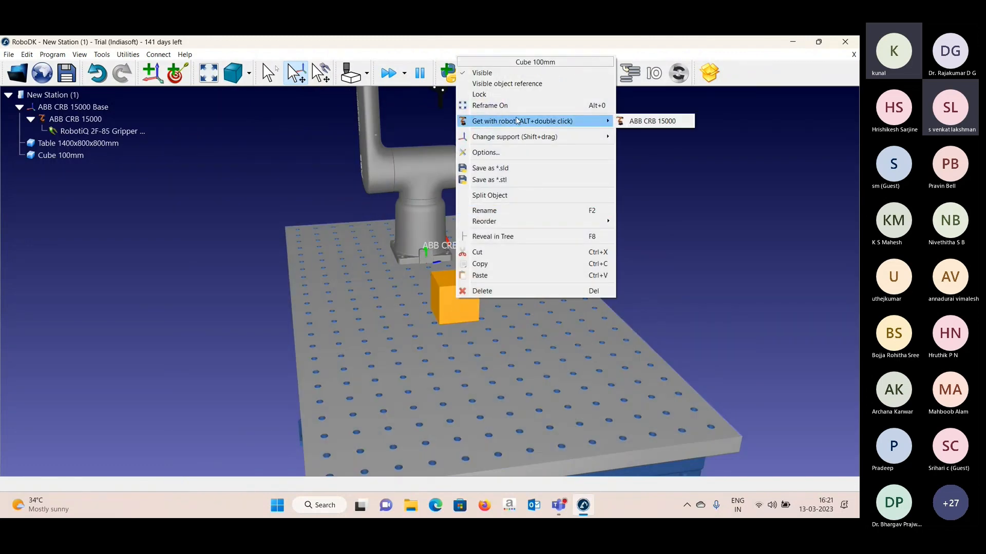
{"action": "left_click", "coordinate": [646, 121]}
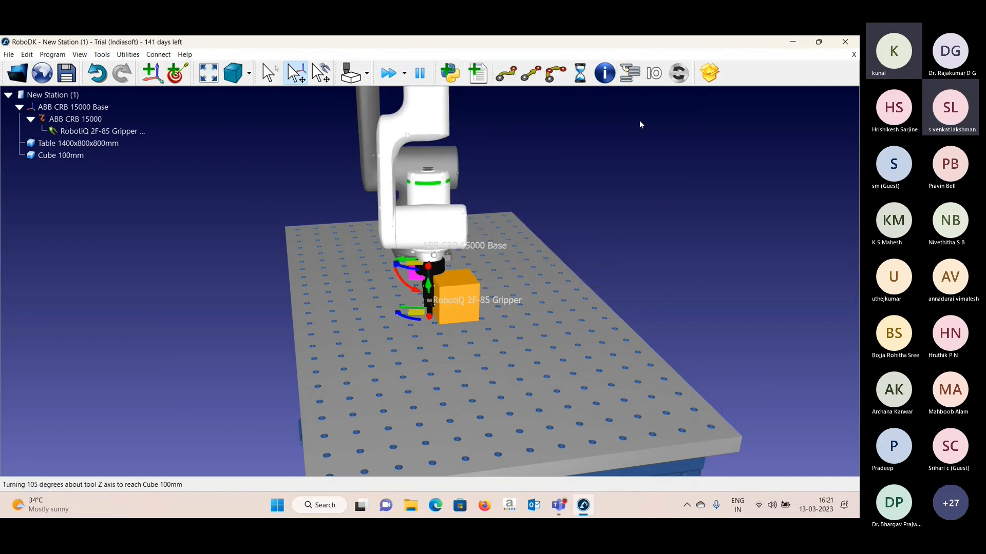
{"action": "scroll", "coordinate": [421, 290], "scroll_direction": "up", "scroll_amount": 10}
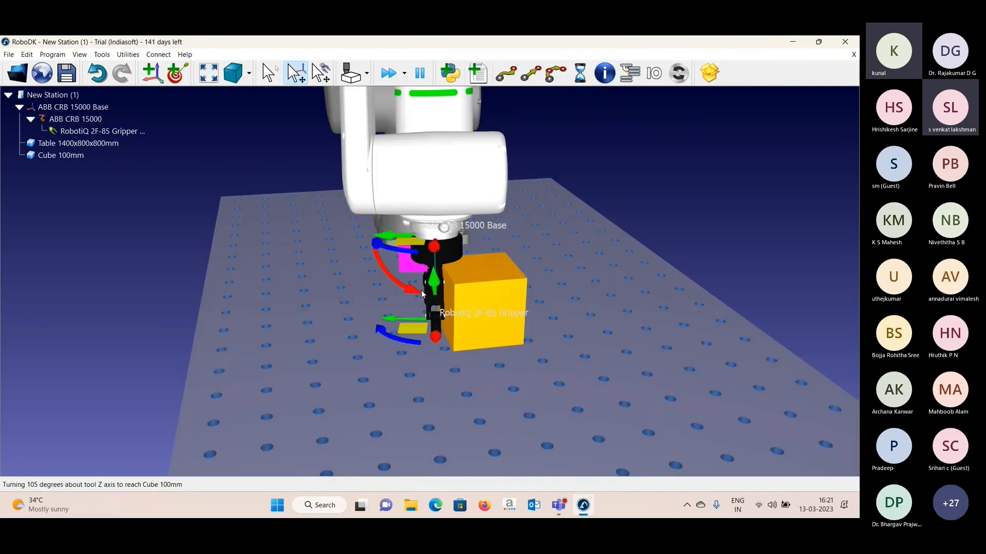
{"action": "left_click_drag", "start_coordinate": [494, 278], "coordinate": [475, 287]}
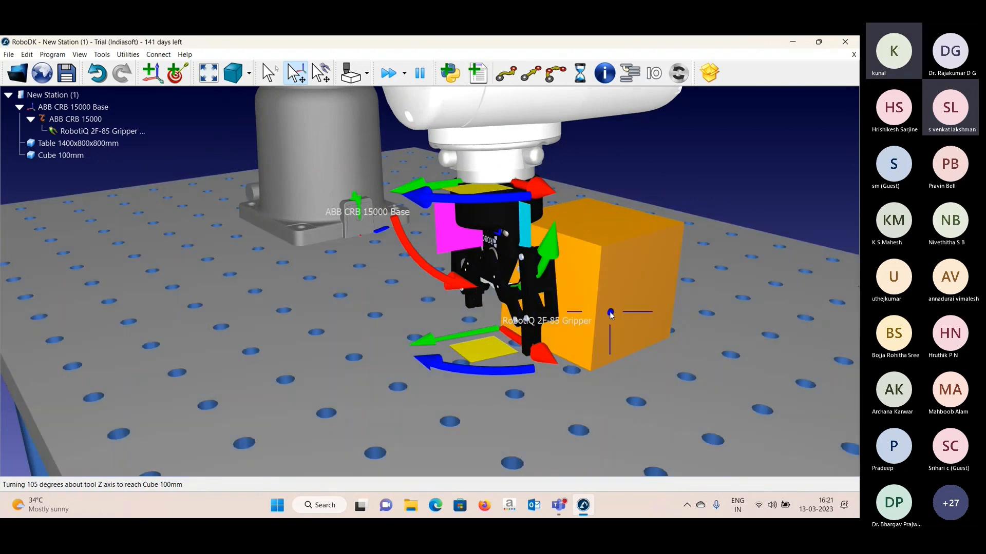
{"action": "left_click_drag", "start_coordinate": [545, 308], "coordinate": [614, 261]}
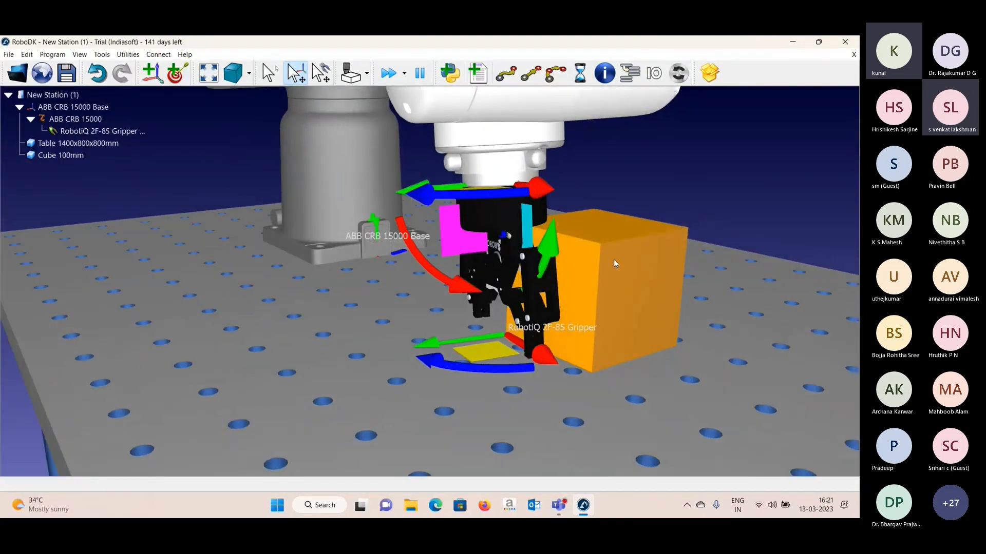
- Raise the gripper above the cube by setting the tool frame's Z to 230 mm relative to the robot base frame
{"action": "double_click", "coordinate": [496, 157]}
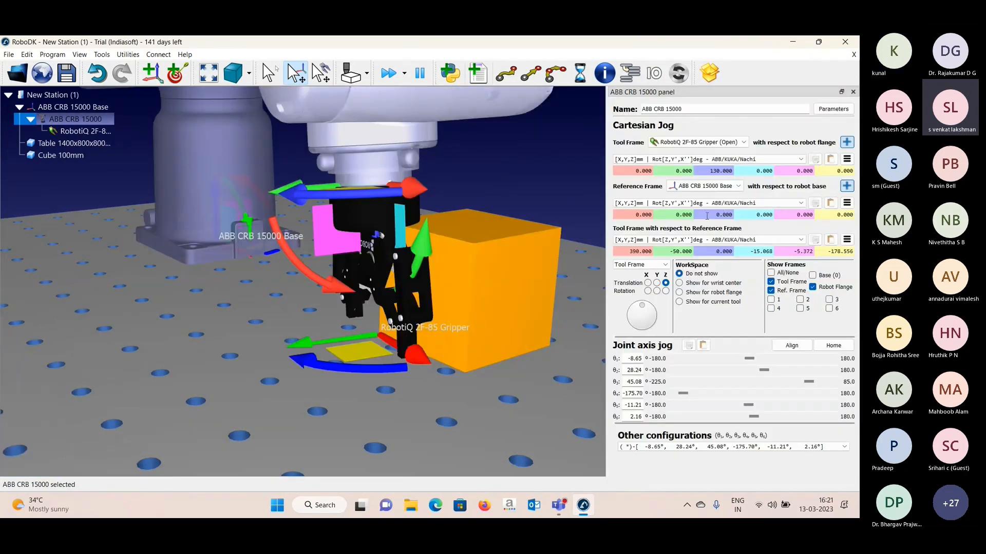
{"action": "left_click", "coordinate": [707, 216]}
{"action": "left_click", "coordinate": [716, 251]}
{"action": "type", "text": "100"}
{"action": "key", "text": "Return"}
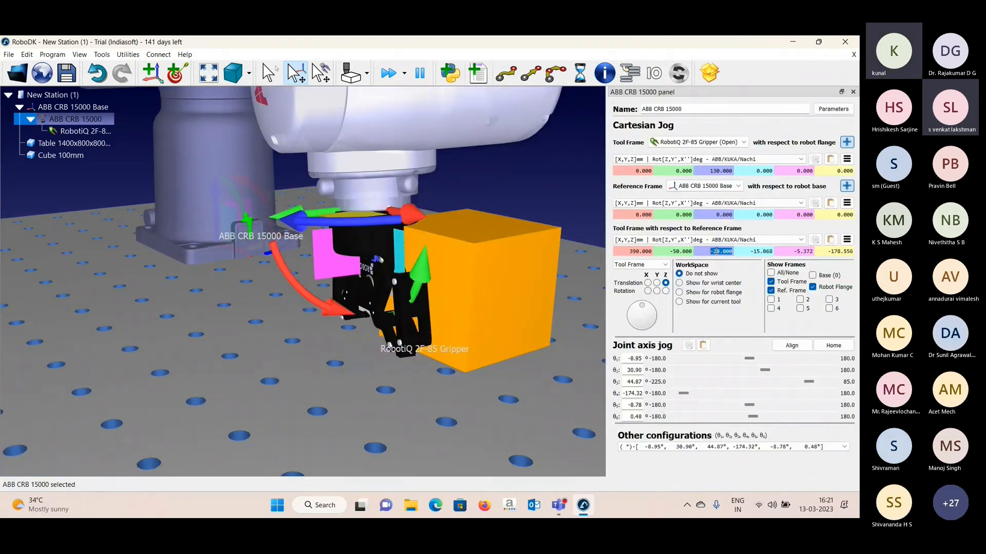
{"action": "type", "text": "230"}
{"action": "key", "text": "Return"}
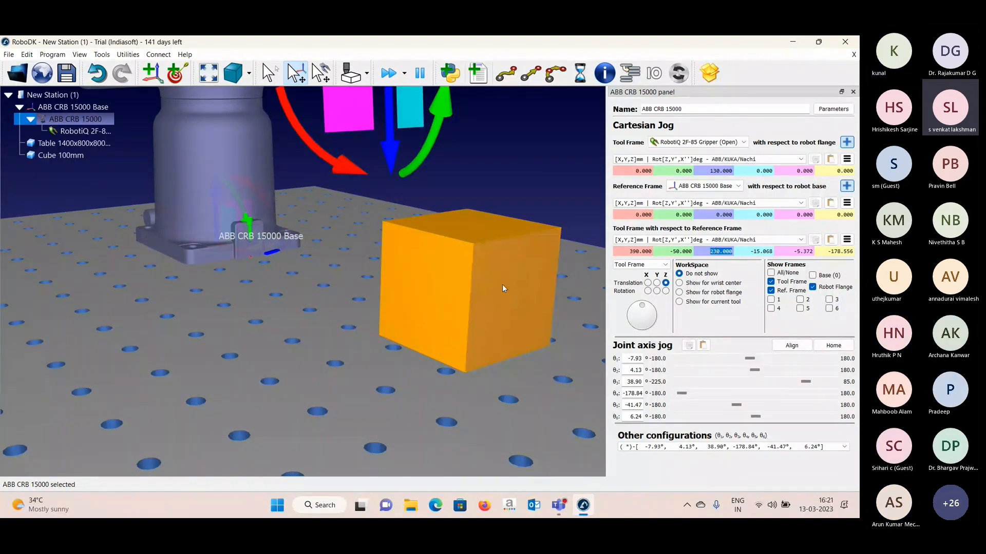
- Move the Cube 100mm geometry by X -50, Y -50 and Z -90 mm relative to its object frame
{"action": "right_click", "coordinate": [502, 285]}
{"action": "left_click", "coordinate": [443, 278]}
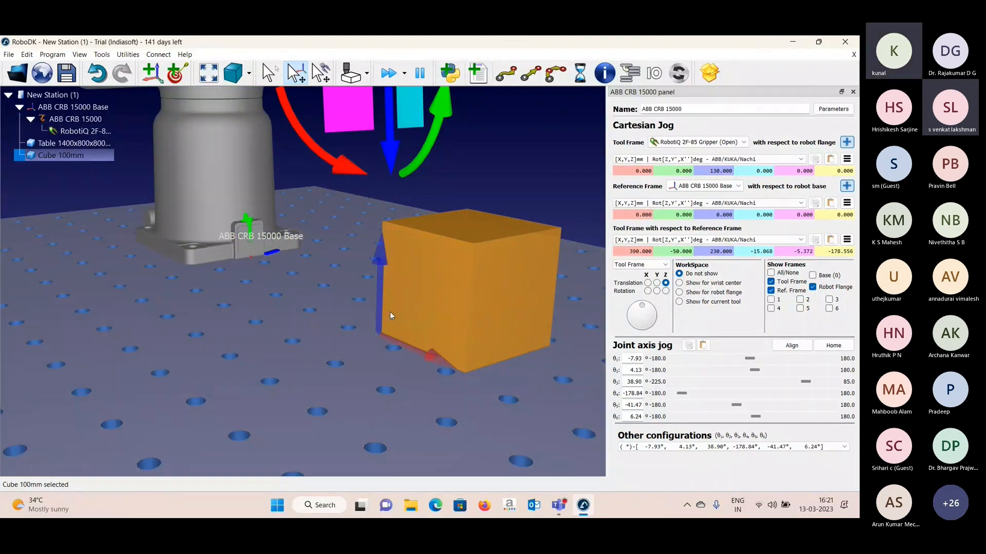
{"action": "mouse_move", "coordinate": [378, 295]}
{"action": "left_mouse_down"}
{"action": "mouse_move", "coordinate": [410, 328]}
{"action": "mouse_move", "coordinate": [401, 318]}
{"action": "mouse_move", "coordinate": [408, 325]}
{"action": "mouse_move", "coordinate": [398, 329]}
{"action": "left_mouse_up"}
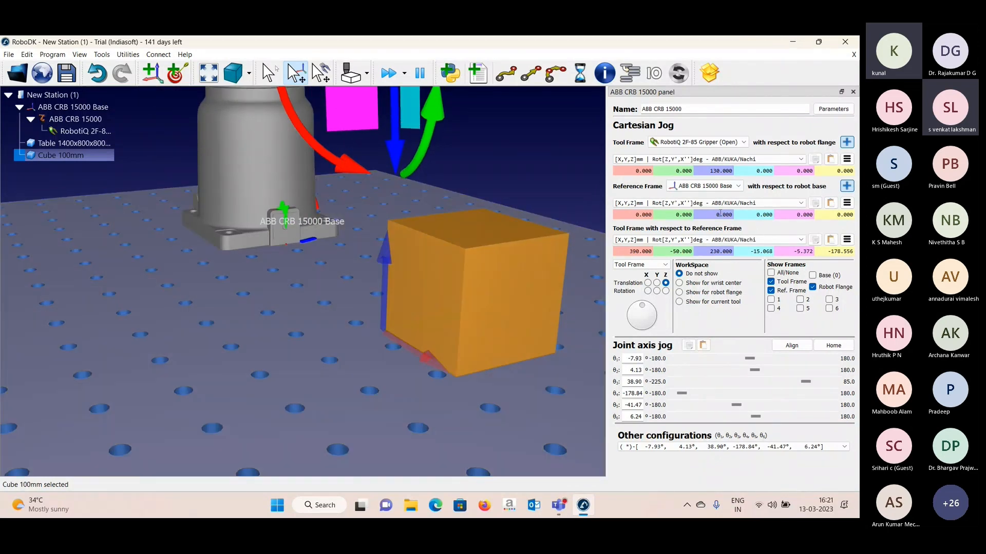
{"action": "left_click", "coordinate": [853, 92]}
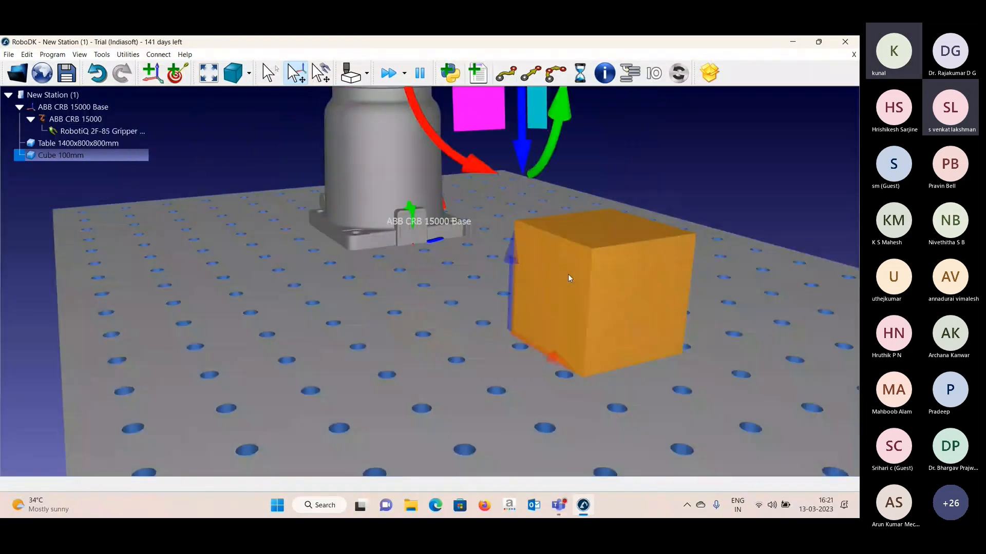
{"action": "double_click", "coordinate": [568, 276]}
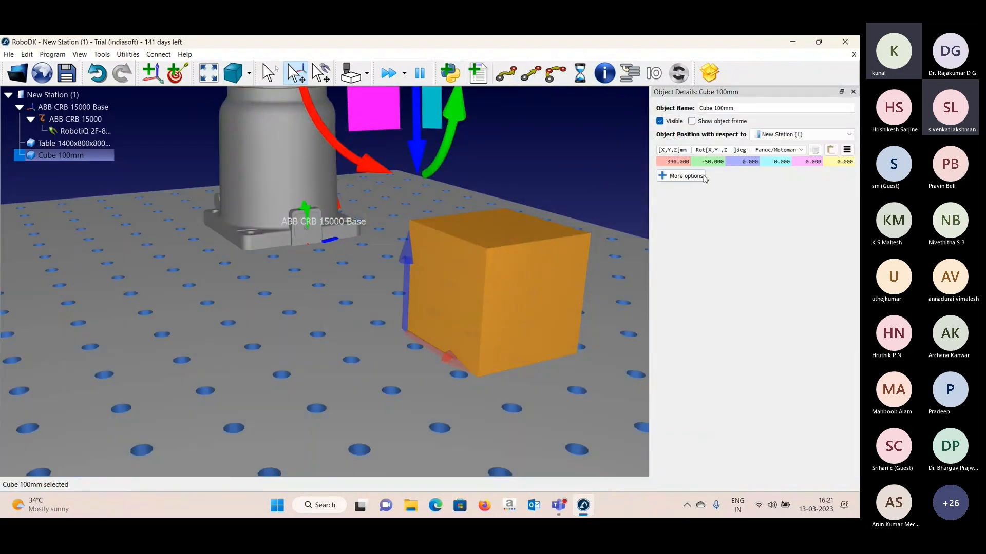
{"action": "left_click", "coordinate": [669, 176]}
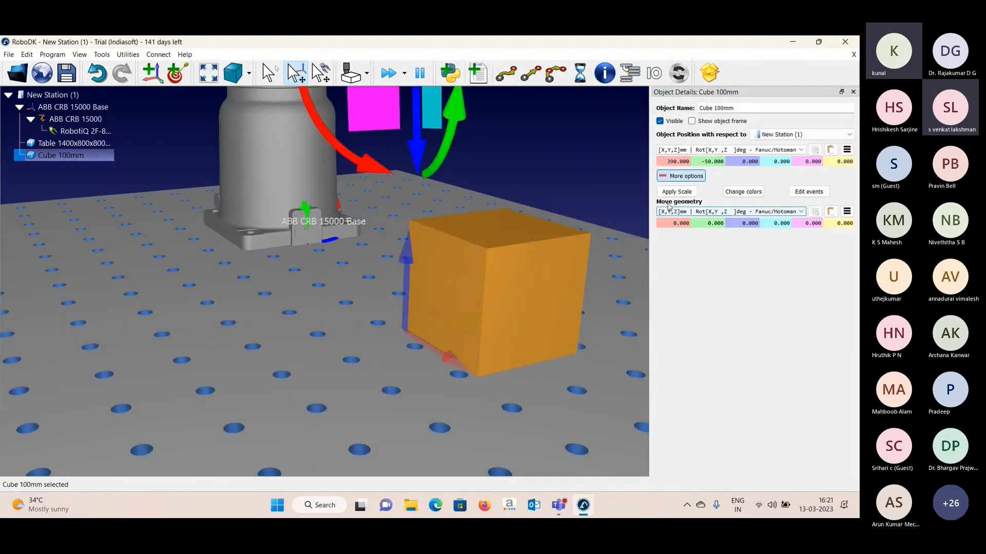
{"action": "scroll", "coordinate": [679, 223], "scroll_direction": "down", "scroll_amount": 2}
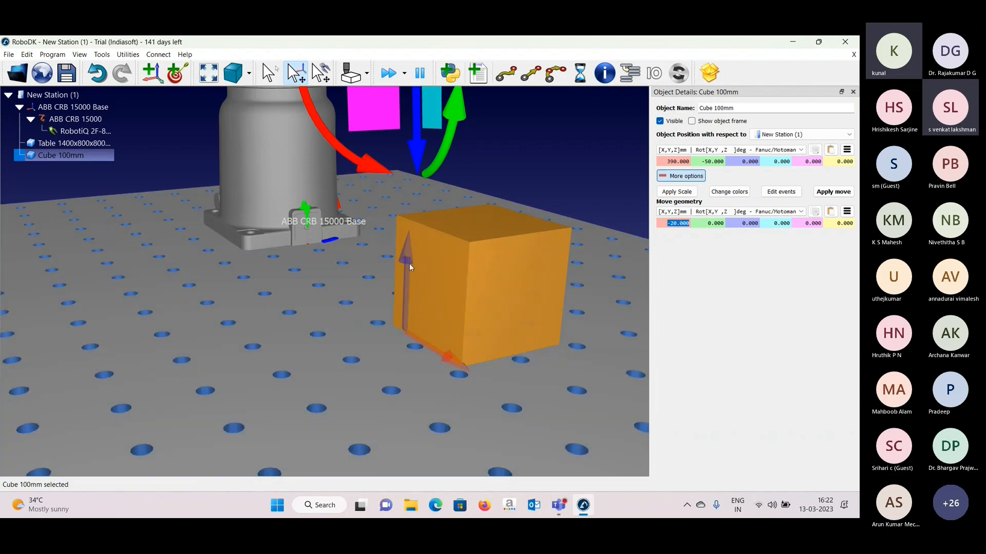
{"action": "scroll", "coordinate": [674, 224], "scroll_direction": "down", "scroll_amount": 2}
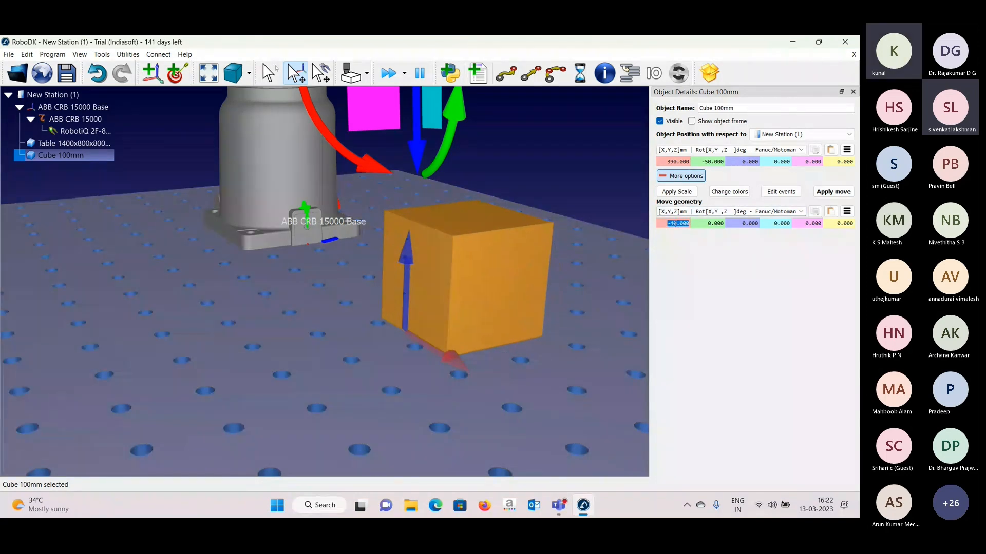
{"action": "scroll", "coordinate": [674, 224], "scroll_direction": "down", "scroll_amount": 1}
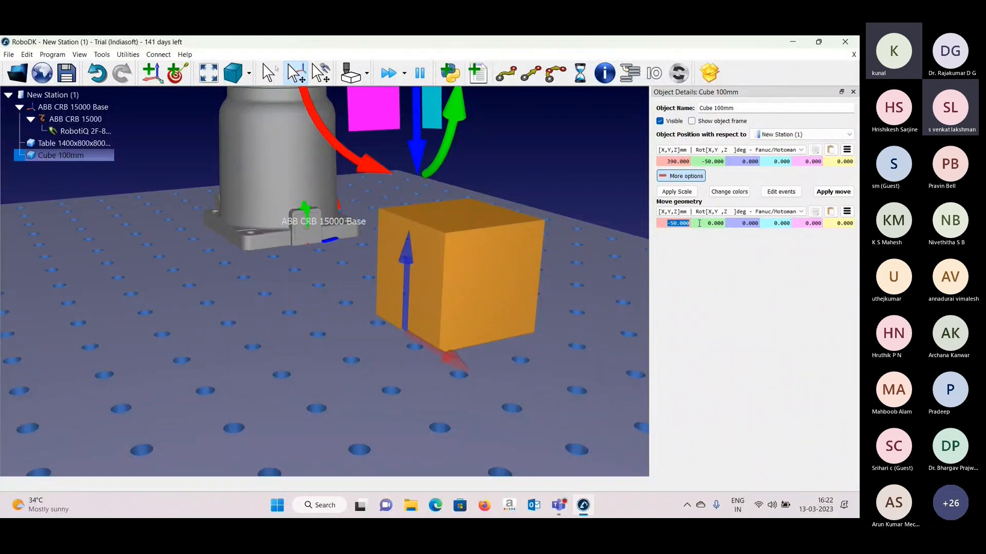
{"action": "scroll", "coordinate": [694, 223], "scroll_direction": "down", "scroll_amount": 5}
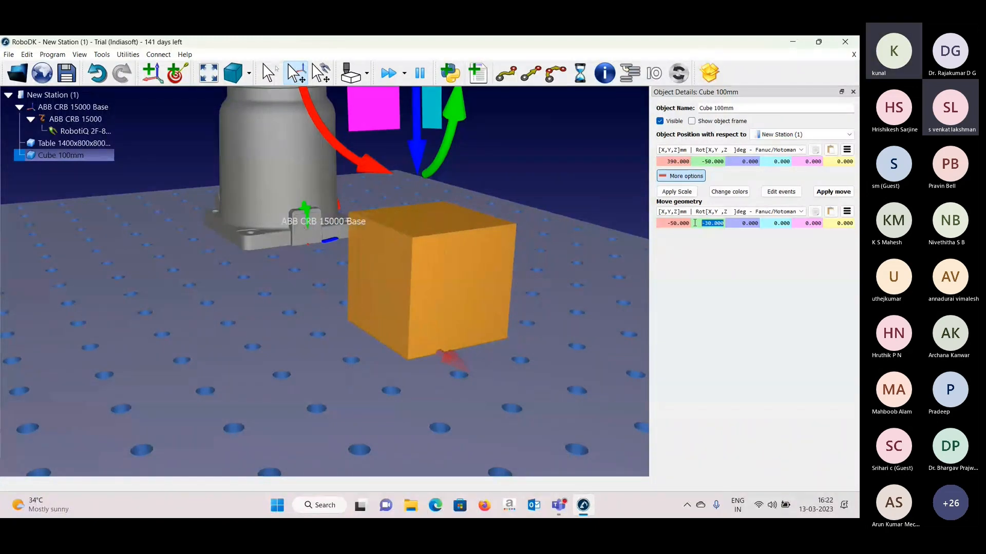
{"action": "scroll", "coordinate": [732, 223], "scroll_direction": "down", "scroll_amount": 7}
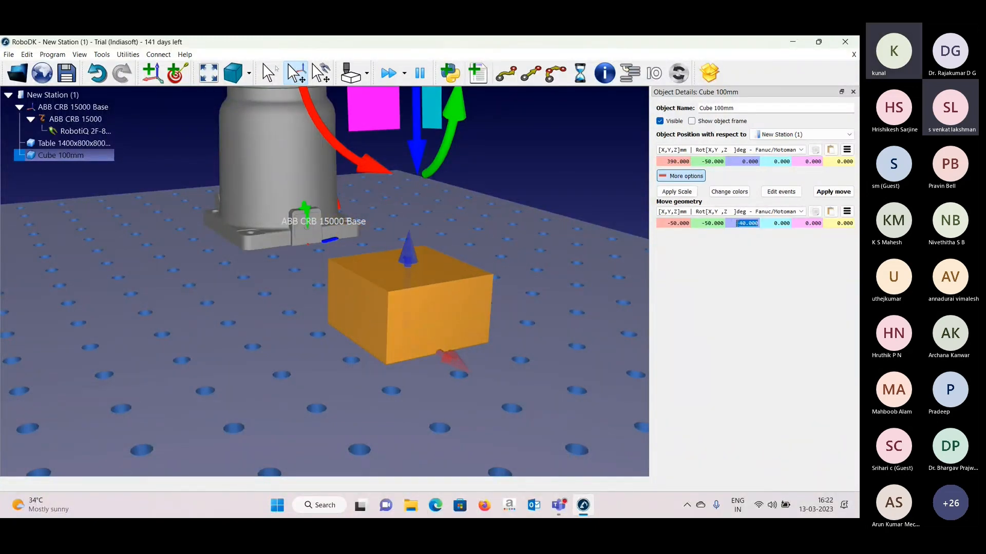
{"action": "scroll", "coordinate": [731, 223], "scroll_direction": "down", "scroll_amount": 2}
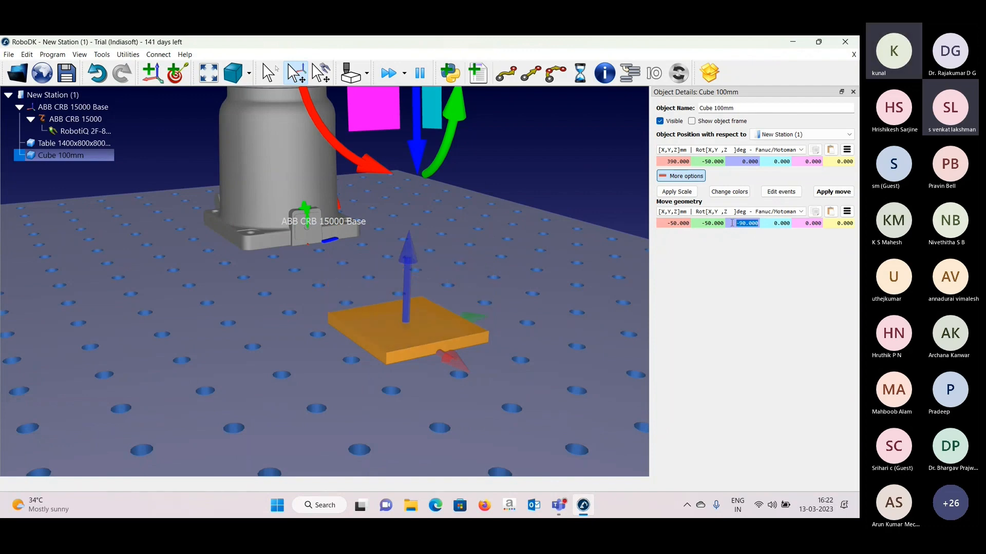
- Reposition the Cube 100mm in the station at X 440 mm and Z 90 mm, and close its object details
{"action": "scroll", "coordinate": [740, 161], "scroll_direction": "up", "scroll_amount": 3}
{"action": "scroll", "coordinate": [740, 162], "scroll_direction": "up", "scroll_amount": 7}
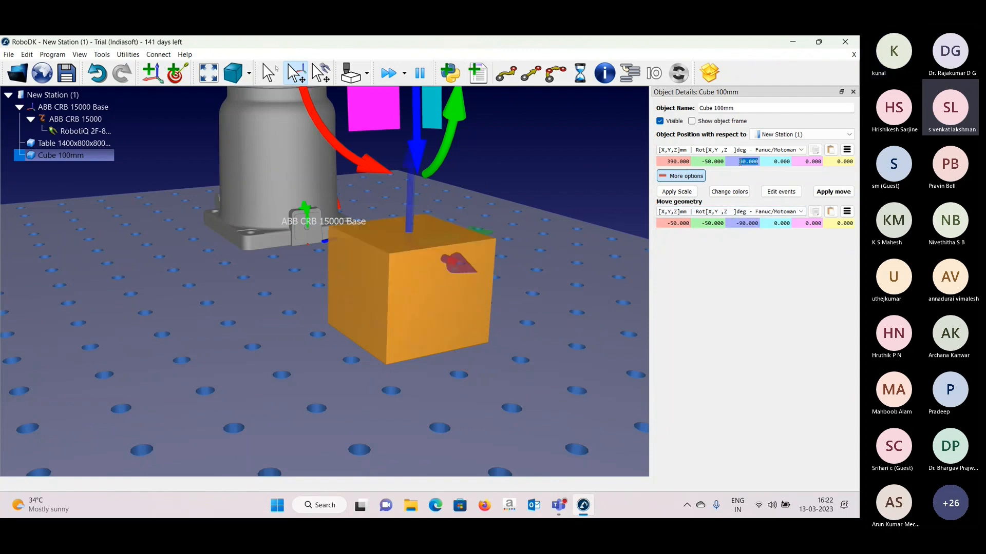
{"action": "scroll", "coordinate": [729, 162], "scroll_direction": "down", "scroll_amount": 1}
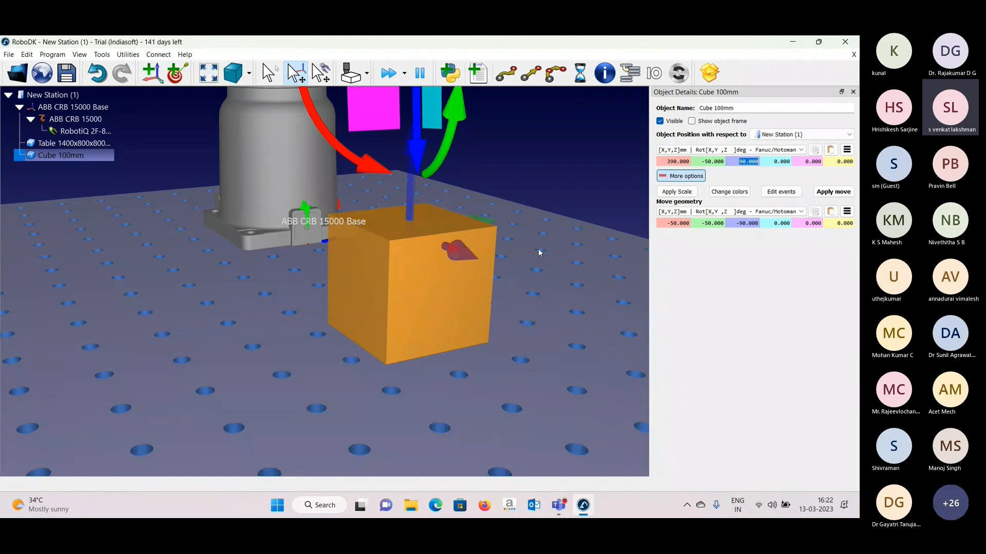
{"action": "left_click", "coordinate": [699, 161]}
{"action": "scroll", "coordinate": [681, 162], "scroll_direction": "up", "scroll_amount": 5}
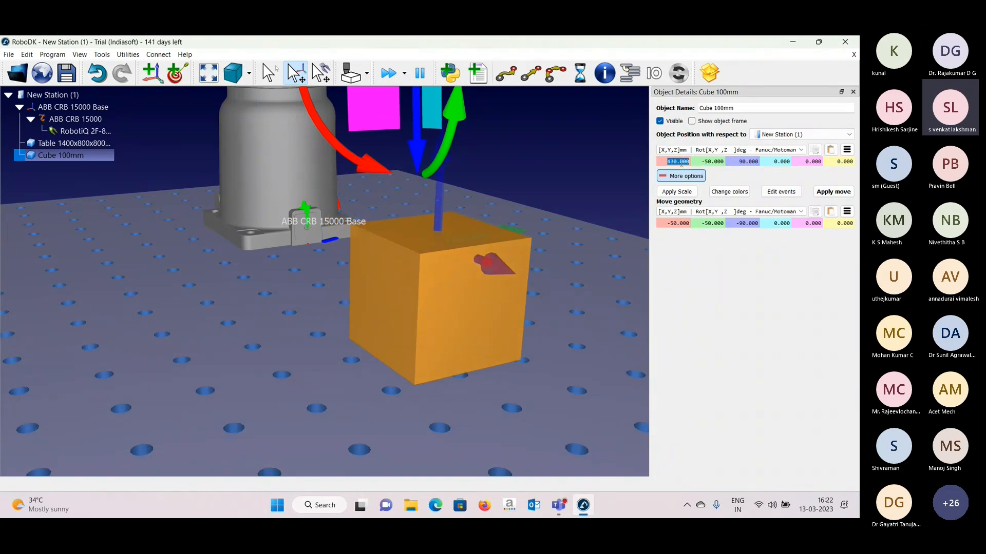
{"action": "left_click", "coordinate": [853, 92]}
- Send the ABB CRB 15000 to its home position and set joint 6 to 90°
{"action": "right_click_drag", "start_coordinate": [694, 178], "coordinate": [632, 212]}
{"action": "scroll", "coordinate": [632, 214], "scroll_direction": "down", "scroll_amount": 10}
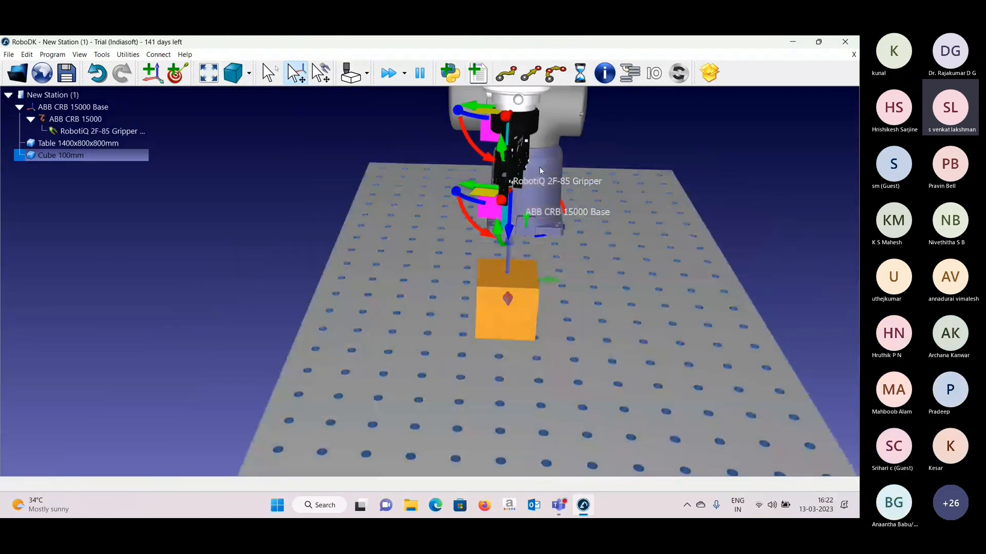
{"action": "right_click", "coordinate": [532, 110]}
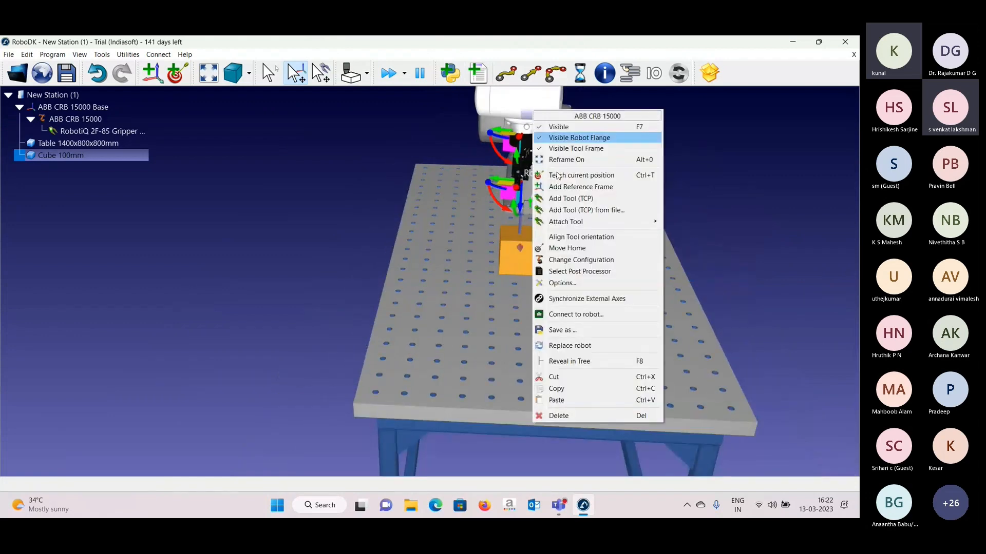
{"action": "left_click", "coordinate": [566, 248]}
{"action": "double_click", "coordinate": [559, 164]}
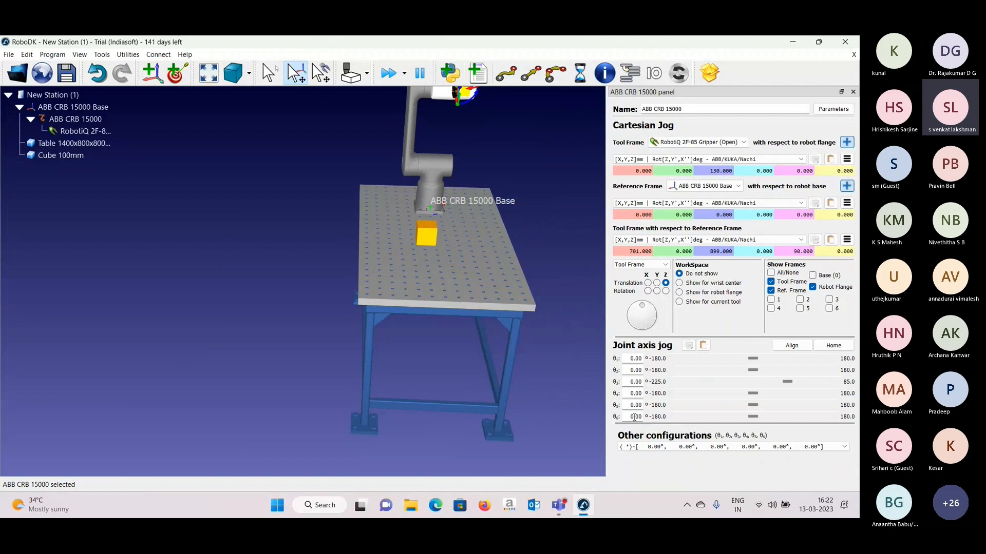
{"action": "double_click", "coordinate": [634, 416]}
{"action": "type", "text": "90"}
{"action": "key", "text": "Return"}
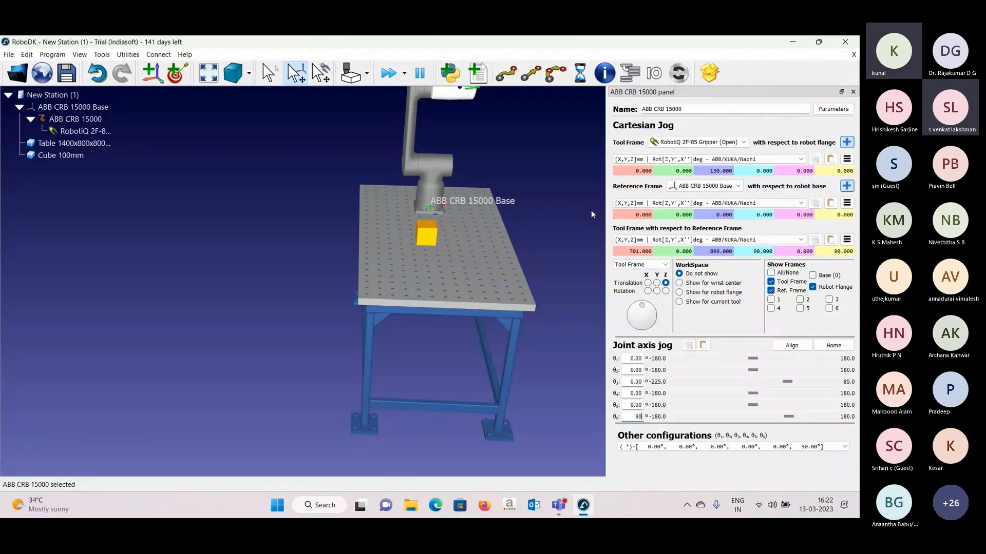
- Jog the gripper in the 3D view so it points down above the cube, at about X 499 mm and Z 406 mm
{"action": "middle_click_drag", "start_coordinate": [507, 188], "coordinate": [518, 347]}
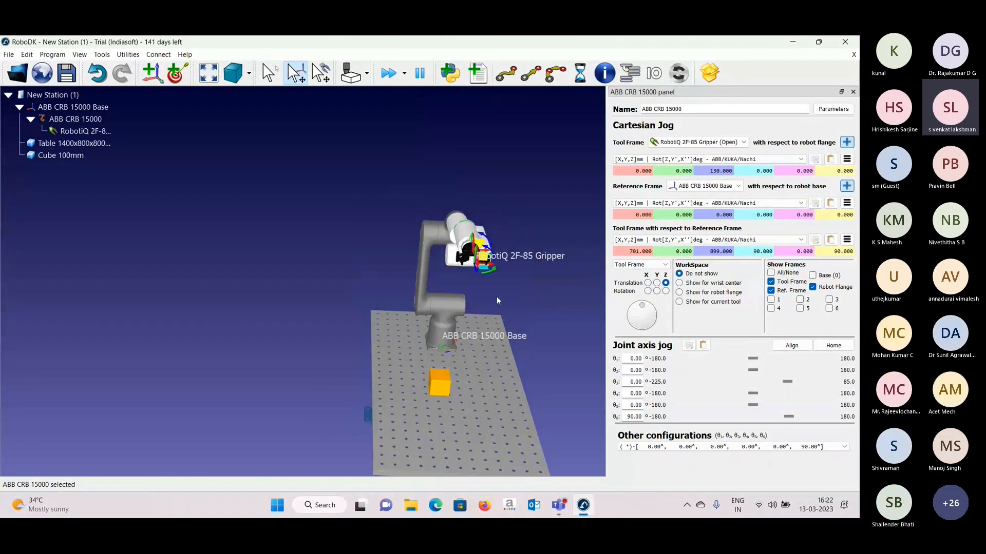
{"action": "scroll", "coordinate": [492, 284], "scroll_direction": "up", "scroll_amount": 4}
{"action": "scroll", "coordinate": [493, 284], "scroll_direction": "up", "scroll_amount": 2}
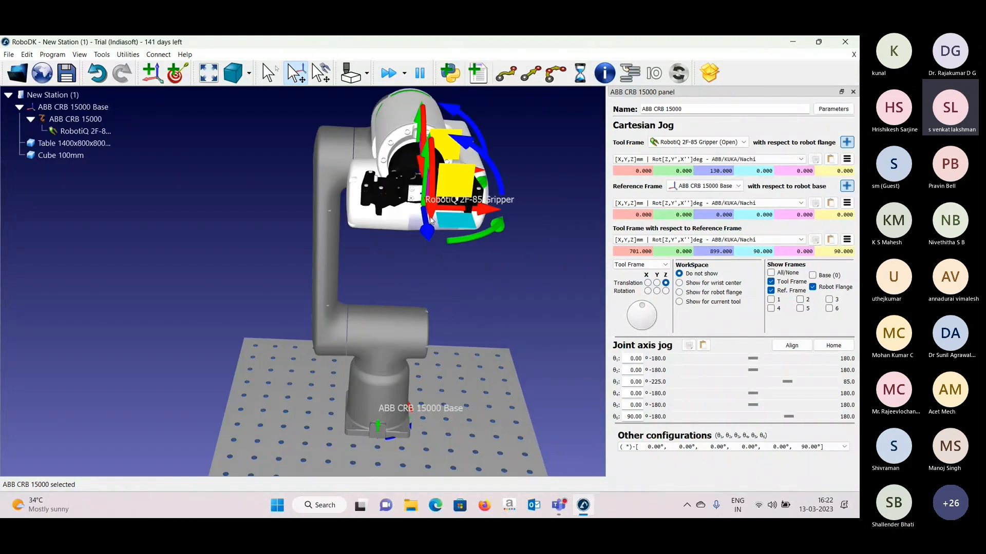
{"action": "right_click_drag", "start_coordinate": [422, 223], "coordinate": [441, 243]}
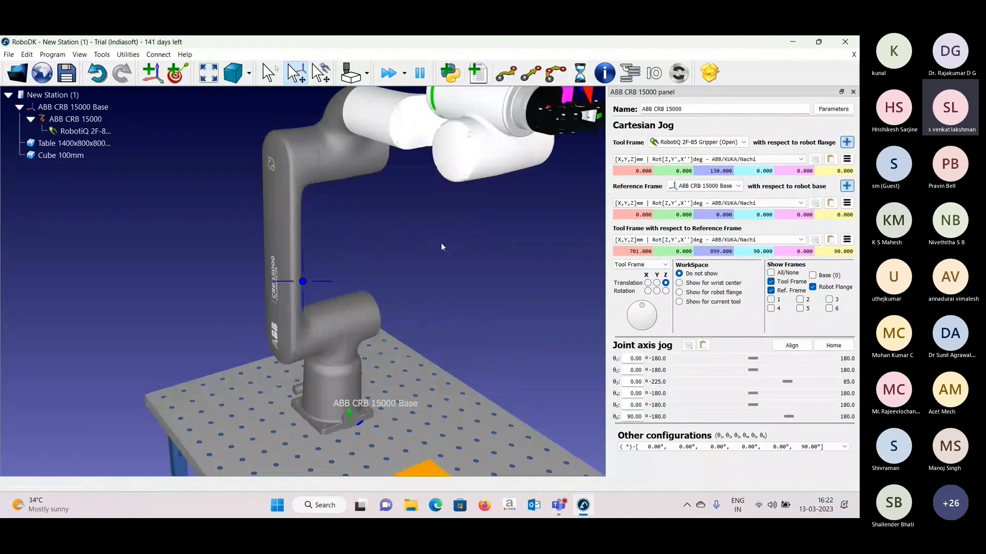
{"action": "middle_click_drag", "start_coordinate": [439, 238], "coordinate": [332, 251]}
{"action": "left_click_drag", "start_coordinate": [332, 251], "coordinate": [410, 271]}
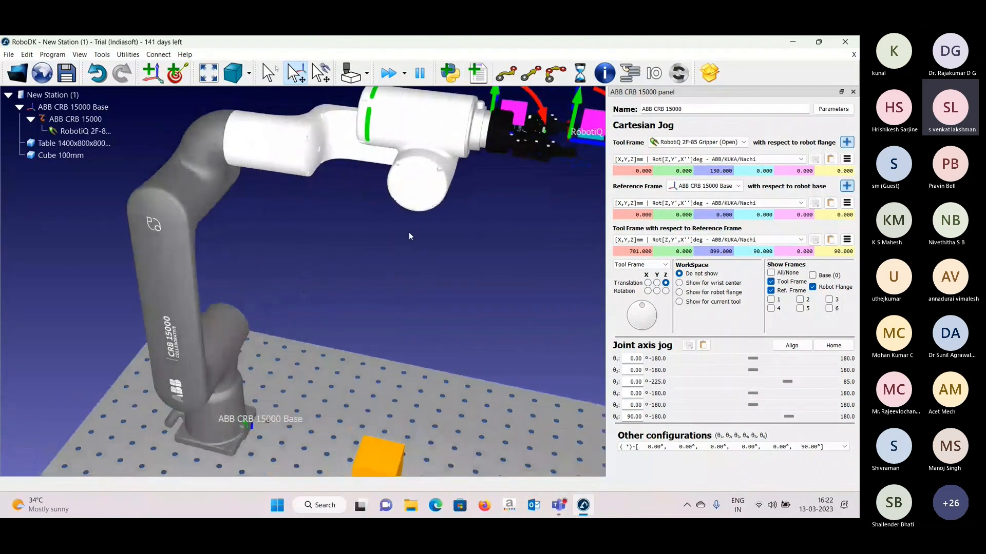
{"action": "scroll", "coordinate": [408, 232], "scroll_direction": "up", "scroll_amount": 2}
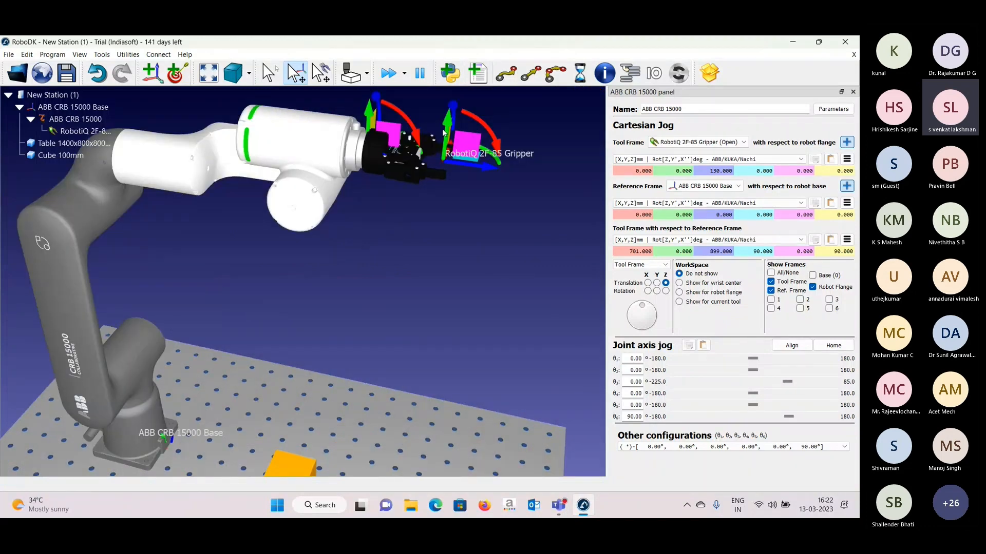
{"action": "left_click_drag", "start_coordinate": [443, 132], "coordinate": [261, 230]}
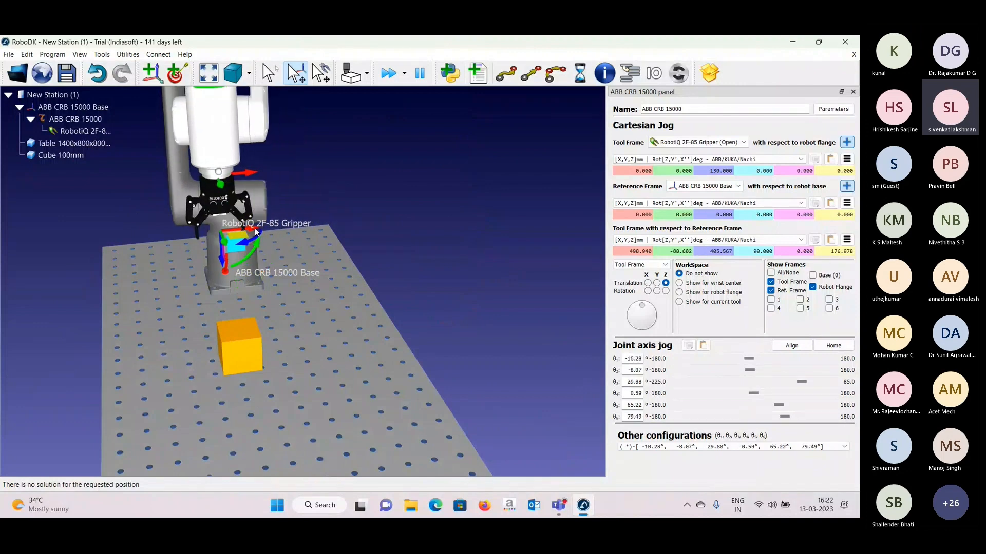
- Bring the robot to the Cube 100mm with Get with robot and inspect how the gripper fingers fit around it
{"action": "right_click", "coordinate": [231, 343]}
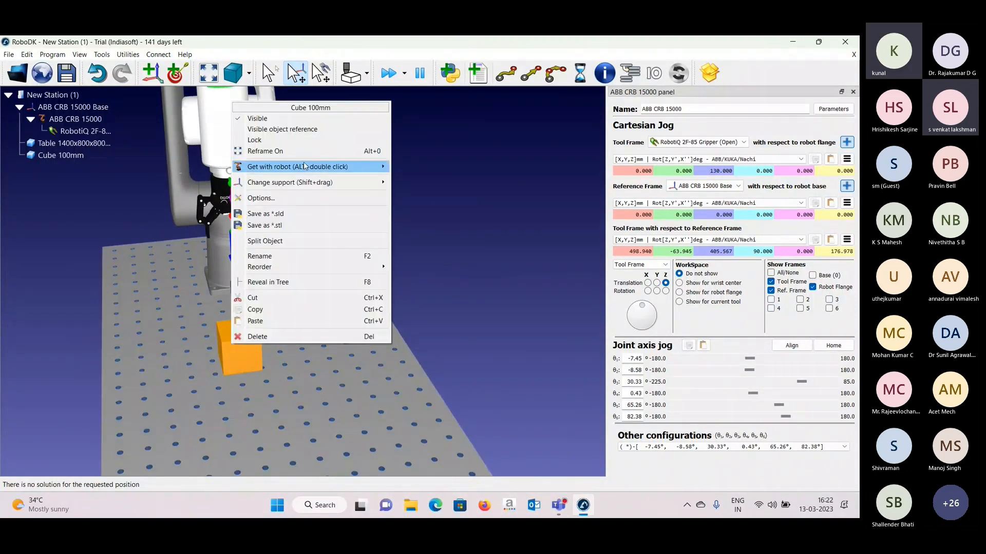
{"action": "mouse_move", "coordinate": [339, 166]}
{"action": "left_click", "coordinate": [411, 165]}
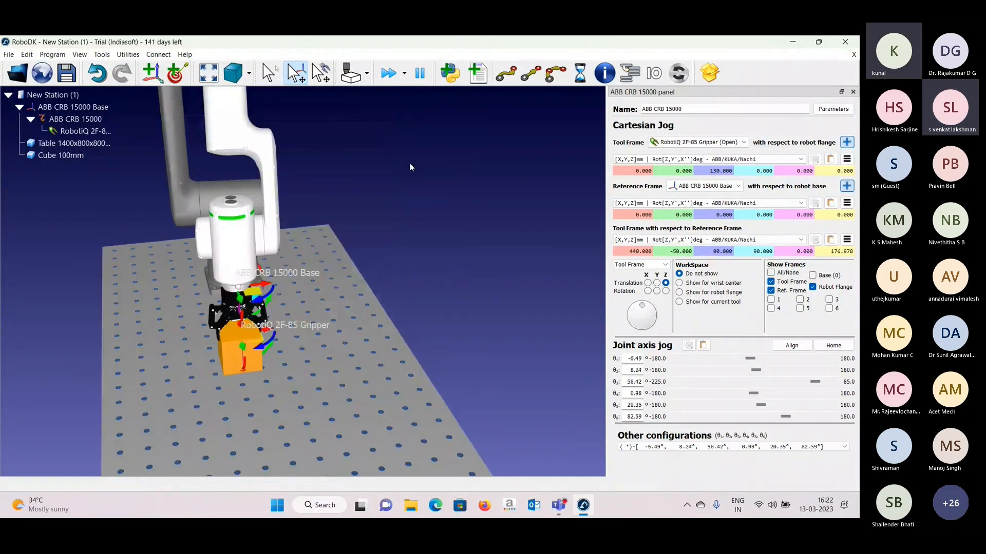
{"action": "left_click", "coordinate": [852, 92]}
{"action": "scroll", "coordinate": [371, 350], "scroll_direction": "up", "scroll_amount": 5}
{"action": "right_click_drag", "start_coordinate": [372, 350], "coordinate": [391, 312]}
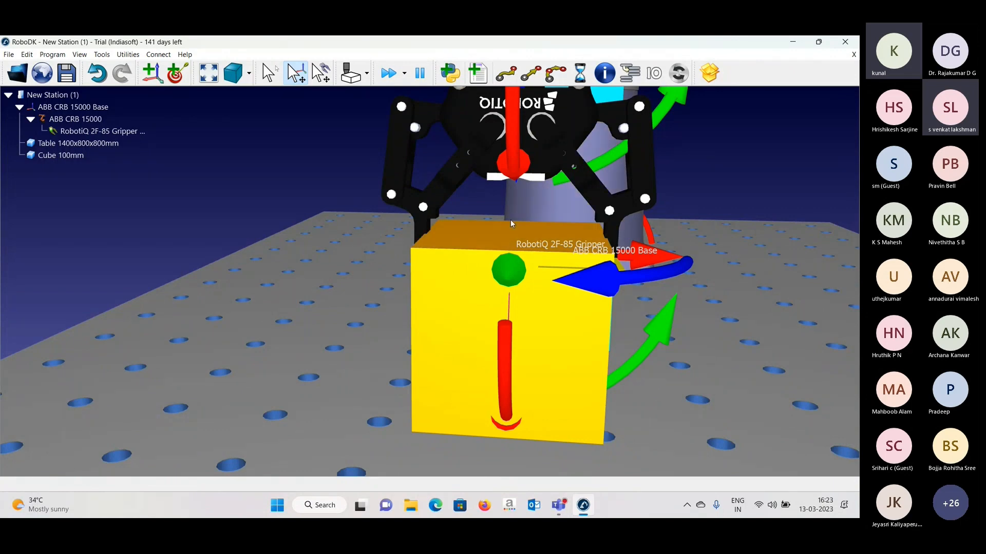
{"action": "left_click_drag", "start_coordinate": [510, 178], "coordinate": [517, 201]}
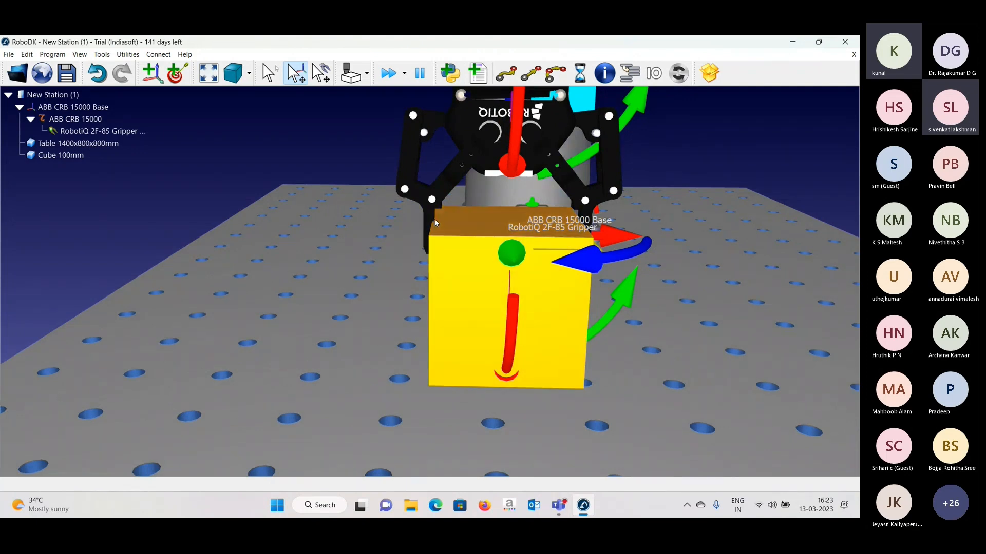
{"action": "left_click_drag", "start_coordinate": [479, 214], "coordinate": [571, 251]}
{"action": "scroll", "coordinate": [498, 218], "scroll_direction": "down", "scroll_amount": 5}
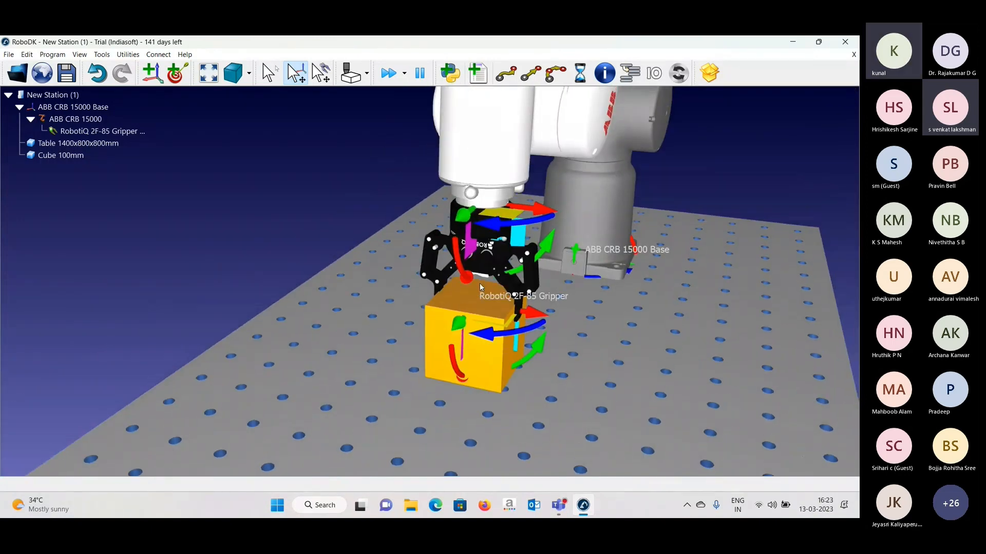
{"action": "left_click_drag", "start_coordinate": [408, 264], "coordinate": [441, 254]}
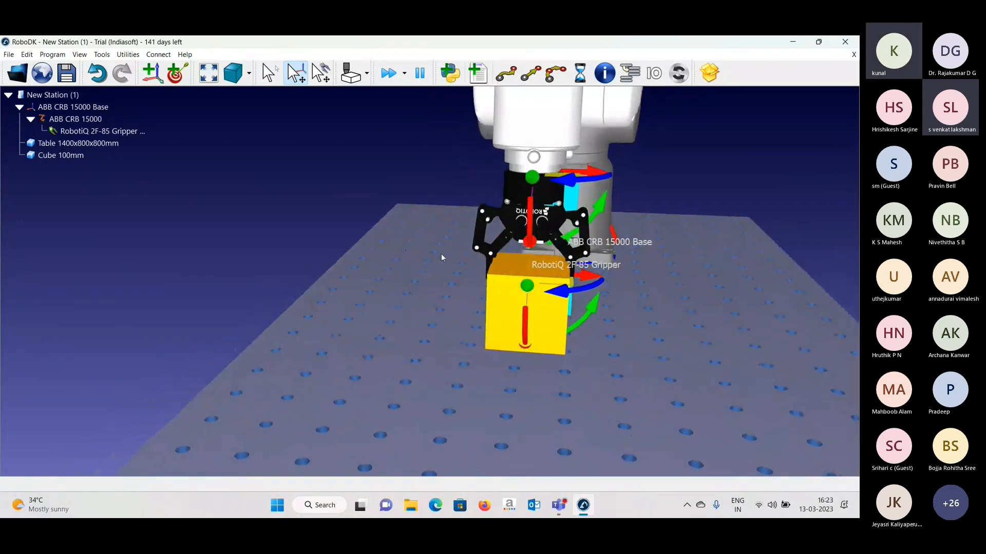
- Raise the gripper above the cube by setting the tool frame's Z to 200 mm relative to the reference frame
{"action": "double_click", "coordinate": [75, 118]}
{"action": "double_click", "coordinate": [721, 252]}
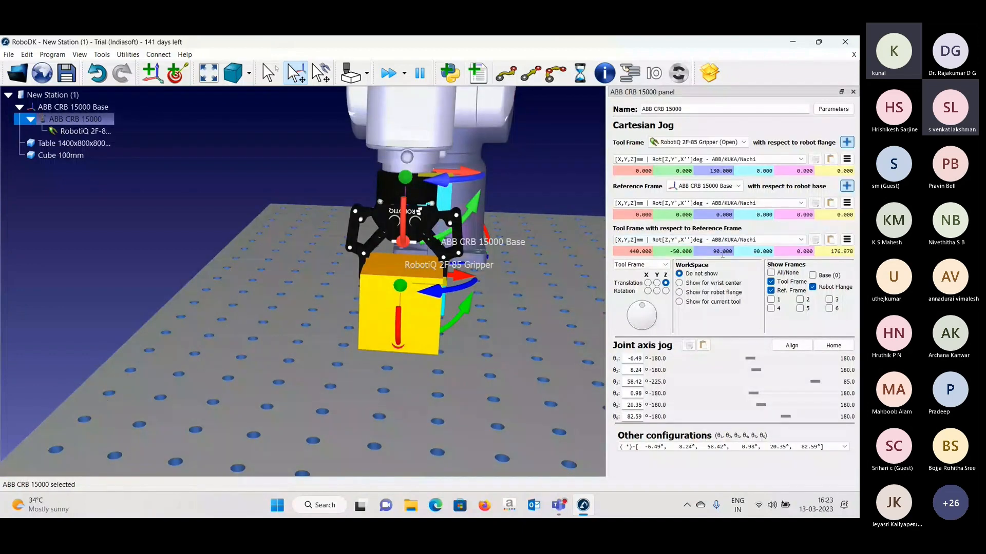
{"action": "type", "text": "130"}
{"action": "key", "text": "Return"}
{"action": "type", "text": "200"}
{"action": "key", "text": "Return"}
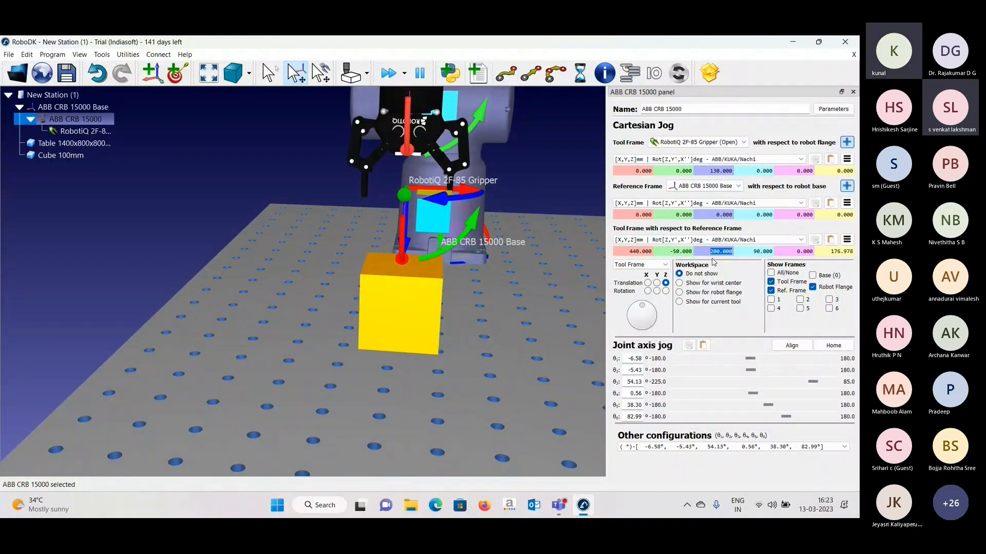
- Teach a new target at the gripper's current position above the cube
{"action": "left_click", "coordinate": [78, 188]}
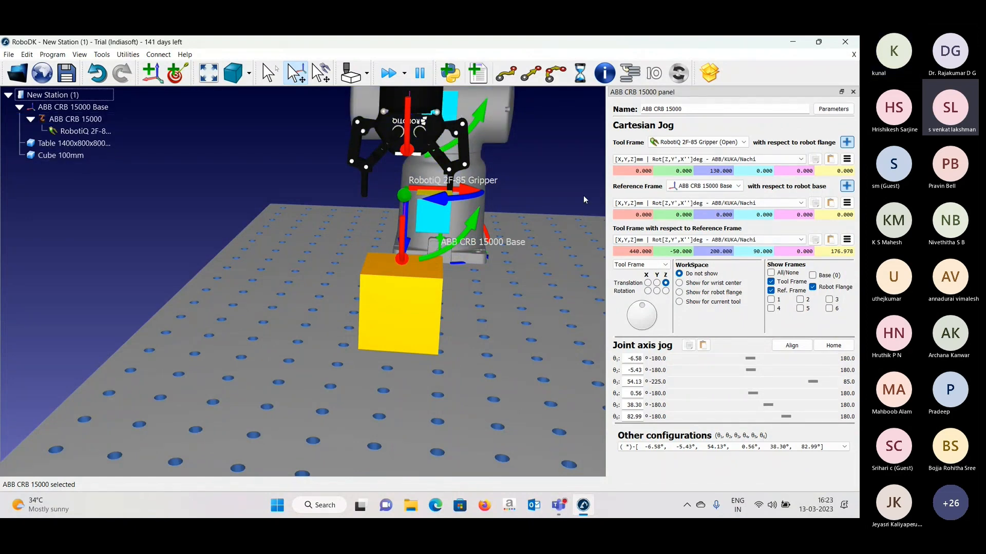
{"action": "left_click", "coordinate": [710, 252]}
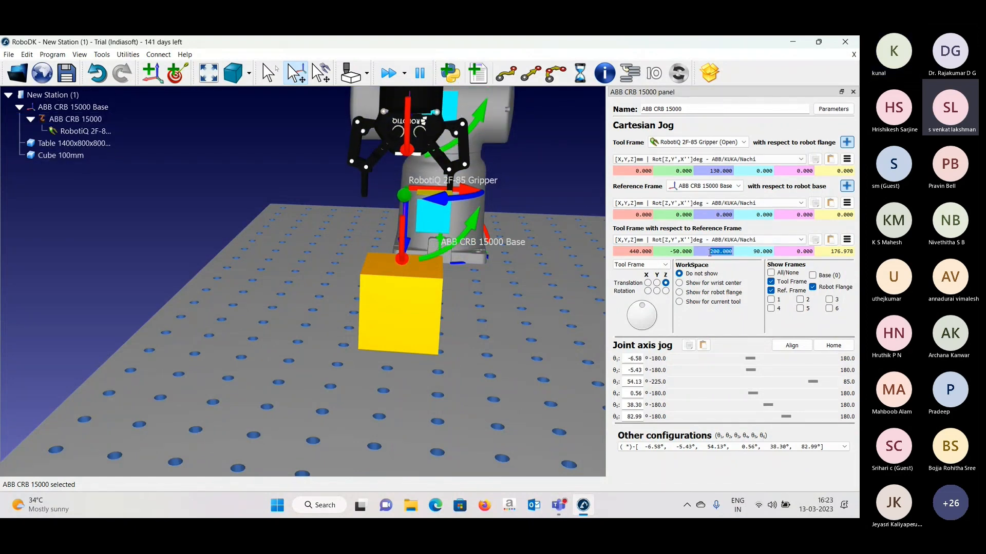
{"action": "left_click", "coordinate": [175, 75]}
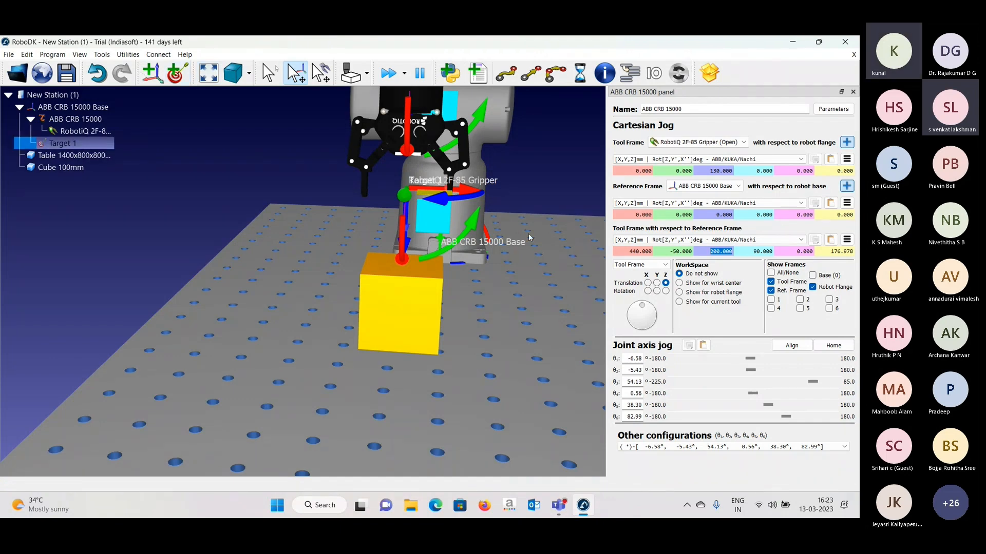
- Bring the gripper onto the Cube 100mm with Get with robot and teach a second target at that grasp position
{"action": "right_click", "coordinate": [388, 293]}
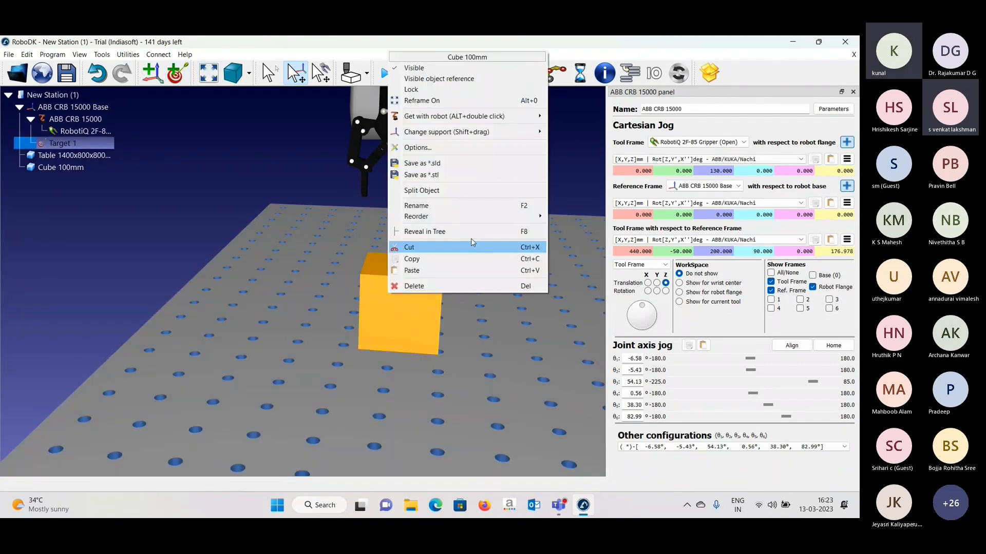
{"action": "mouse_move", "coordinate": [503, 116]}
{"action": "left_click", "coordinate": [574, 115]}
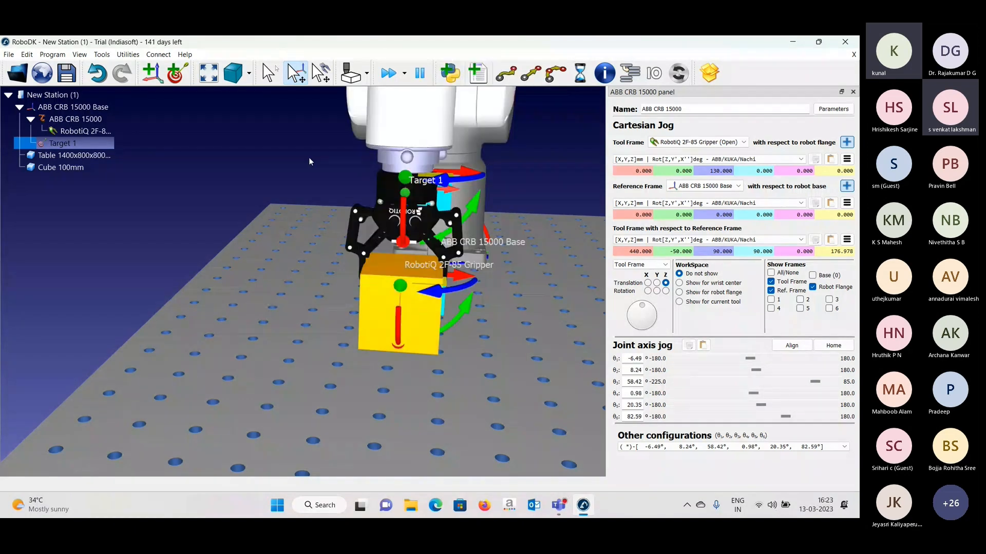
{"action": "left_click", "coordinate": [179, 73]}
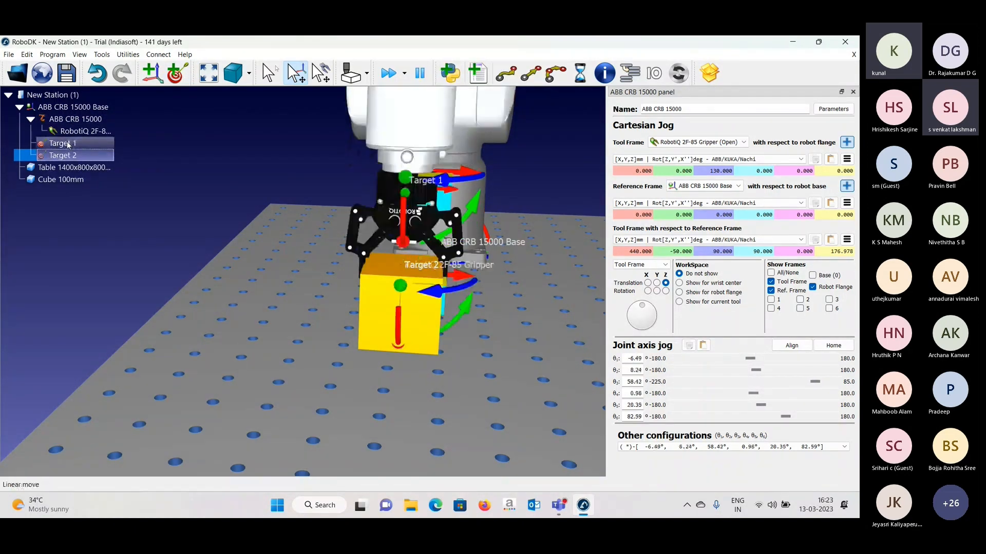
- Return the robot to Target 1 and create a program containing a joint move to that target
{"action": "double_click", "coordinate": [68, 146]}
{"action": "left_click", "coordinate": [853, 92]}
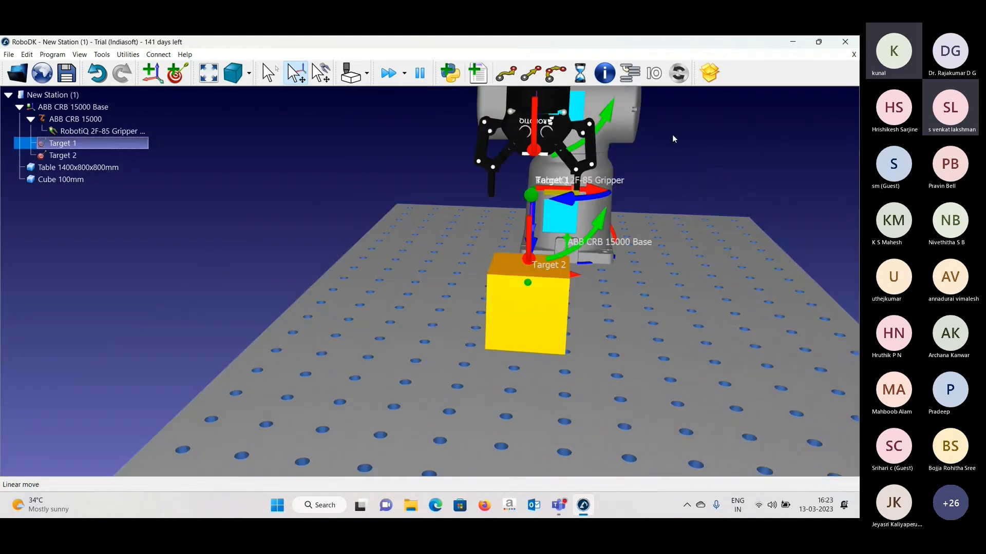
{"action": "mouse_move", "coordinate": [409, 243]}
{"action": "left_mouse_down"}
{"action": "mouse_move", "coordinate": [420, 248]}
{"action": "mouse_move", "coordinate": [354, 238]}
{"action": "mouse_move", "coordinate": [348, 222]}
{"action": "mouse_move", "coordinate": [345, 231]}
{"action": "mouse_move", "coordinate": [383, 229]}
{"action": "left_mouse_up"}
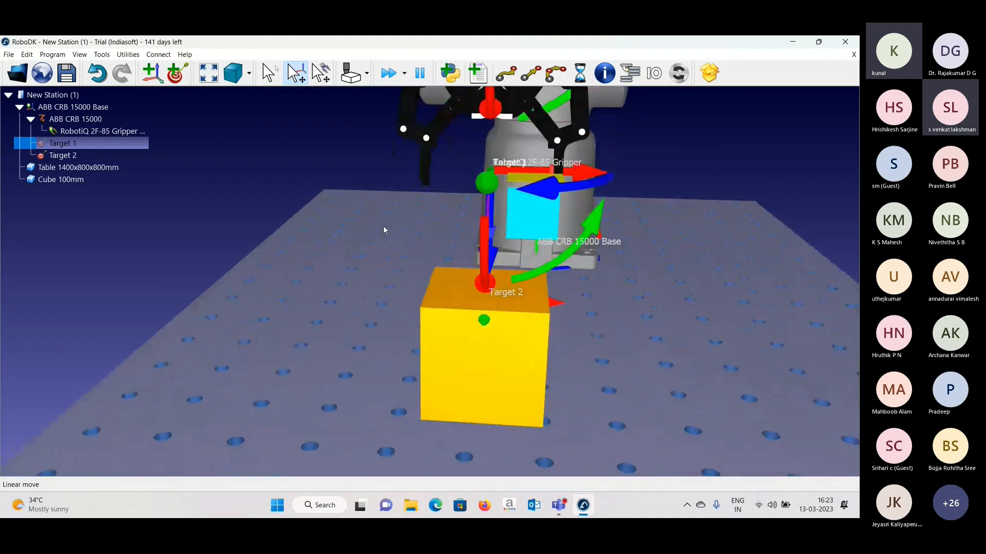
{"action": "scroll", "coordinate": [384, 229], "scroll_direction": "down", "scroll_amount": 2}
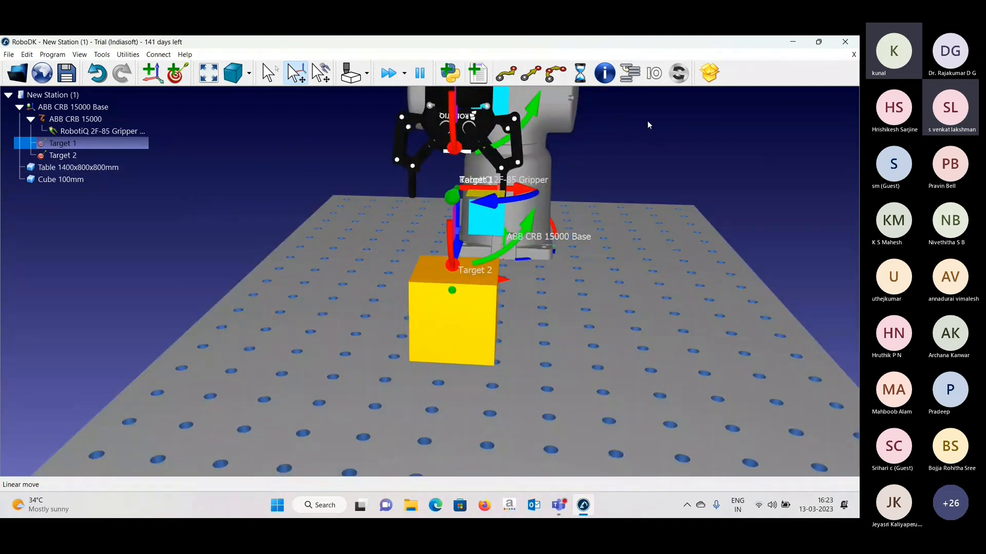
{"action": "left_click", "coordinate": [506, 73]}
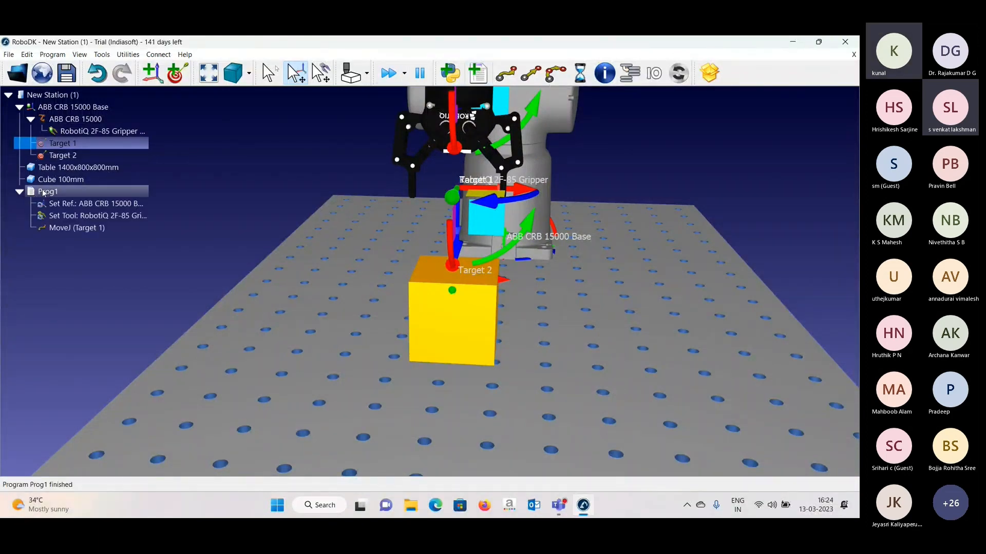
- Add a linear move to Target 2 to Prog1
{"action": "left_click", "coordinate": [43, 193]}
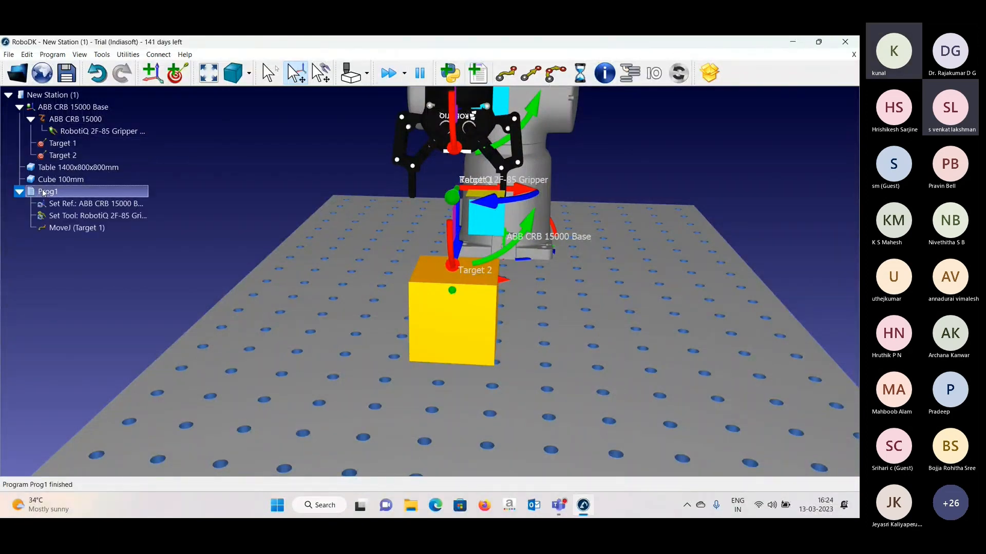
{"action": "left_click", "coordinate": [68, 156]}
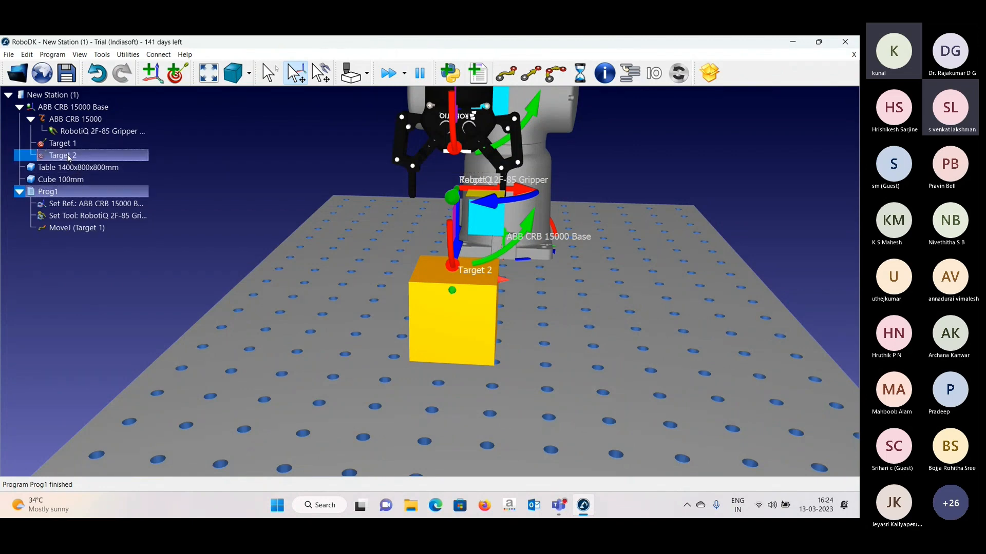
{"action": "left_click", "coordinate": [532, 73]}
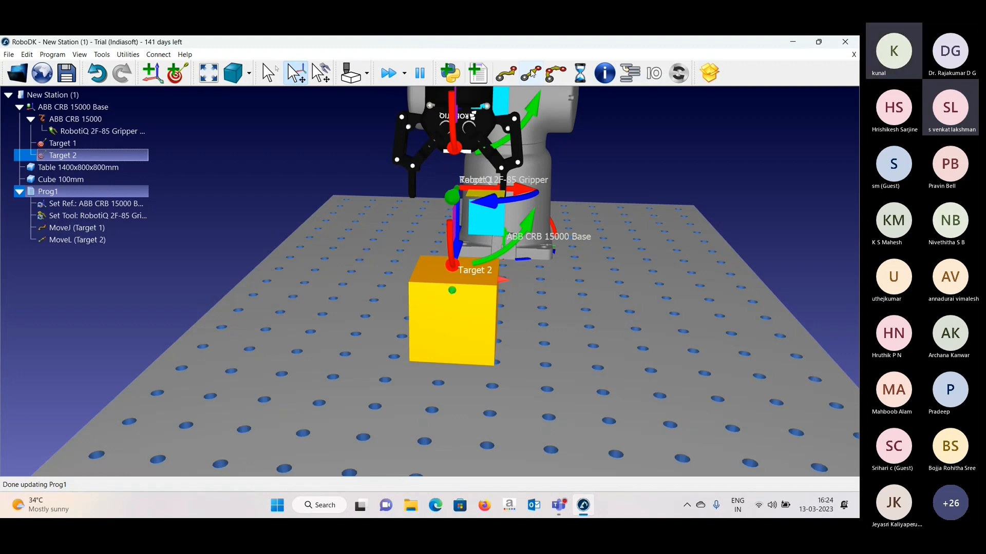
- Add a simulation event to Prog1 that attaches the closest object to the RobotiQ 2F-85 Gripper (Open)
{"action": "left_click", "coordinate": [58, 195]}
{"action": "left_click", "coordinate": [56, 194]}
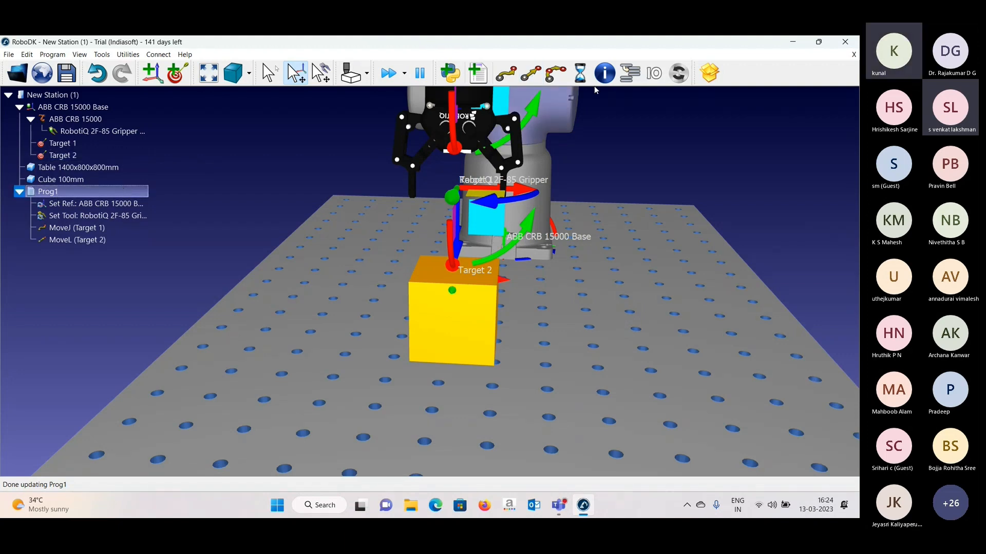
{"action": "left_click", "coordinate": [676, 80]}
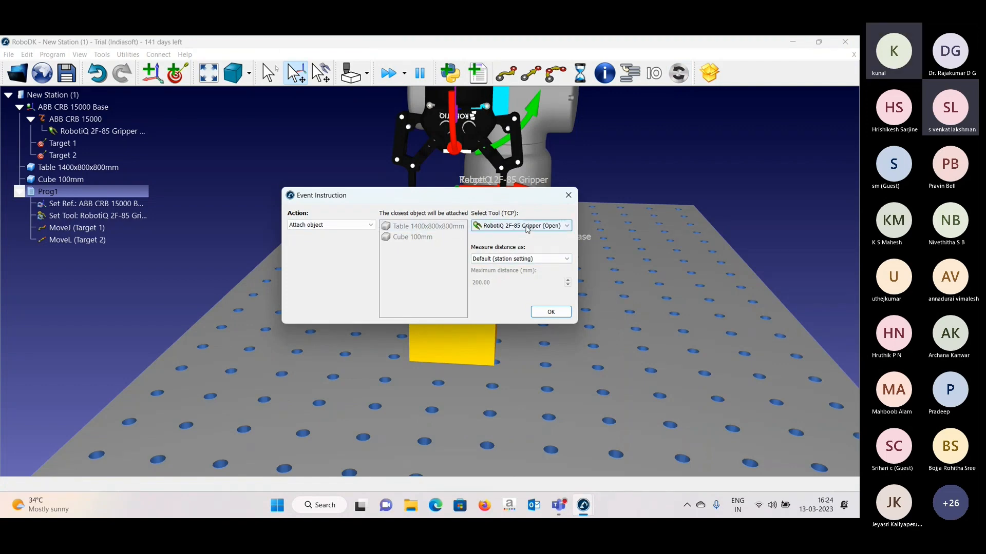
{"action": "left_click", "coordinate": [550, 313]}
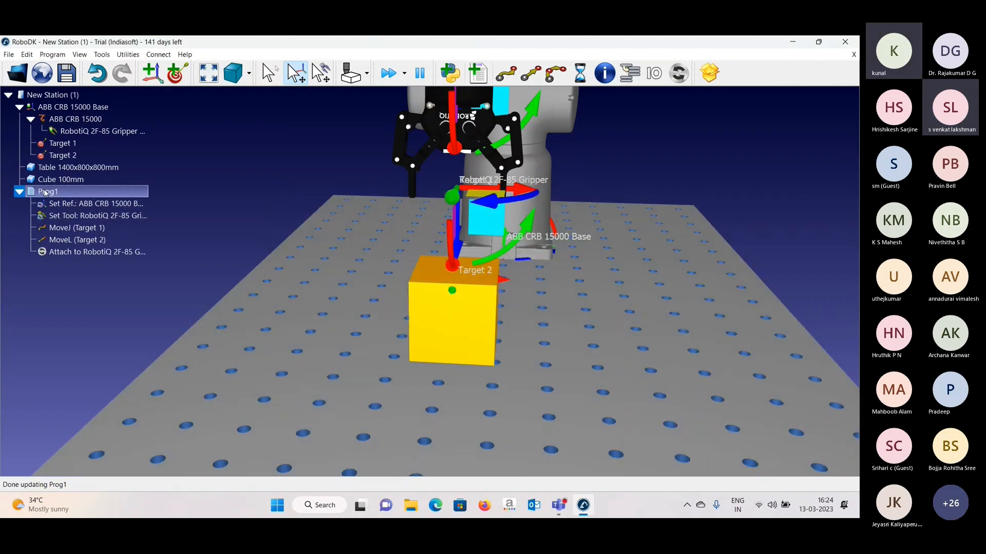
- Finish Prog1 with a linear move back to Target 1 and run the program
{"action": "left_click", "coordinate": [62, 145]}
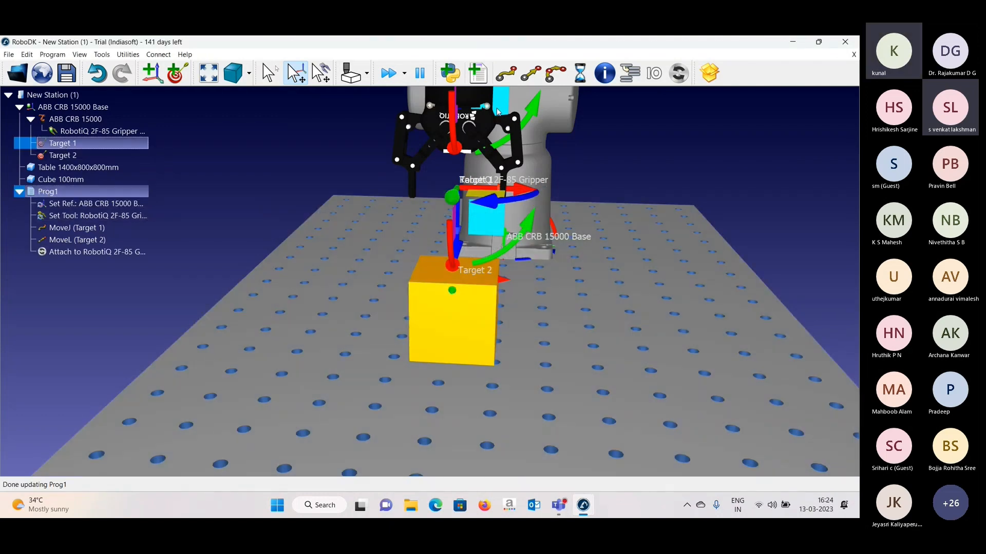
{"action": "left_click", "coordinate": [530, 73]}
{"action": "double_click", "coordinate": [46, 191]}
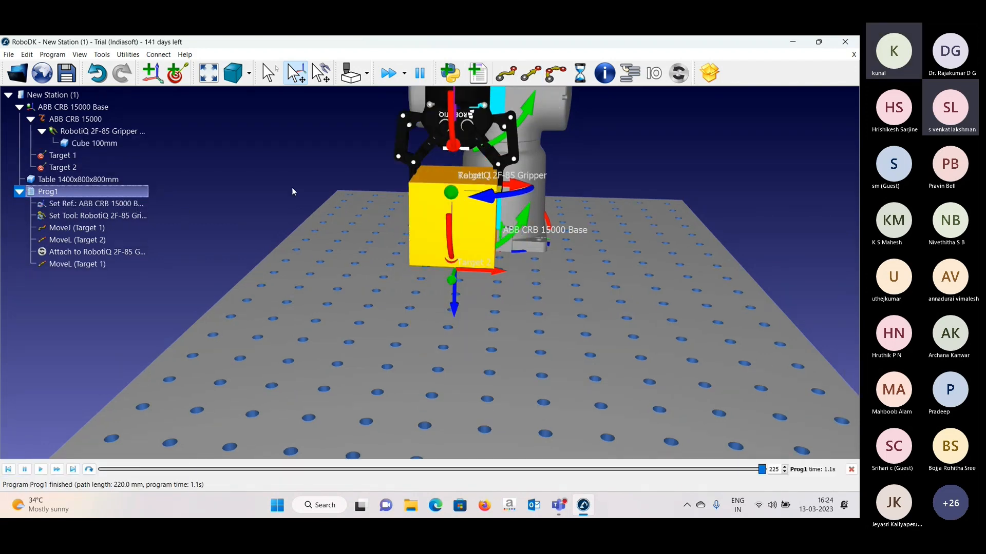
- Examine from several angles how the gripper holds the lifted cube above the table
{"action": "mouse_move", "coordinate": [353, 199]}
{"action": "left_mouse_down"}
{"action": "mouse_move", "coordinate": [303, 202]}
{"action": "mouse_move", "coordinate": [341, 192]}
{"action": "left_mouse_up"}
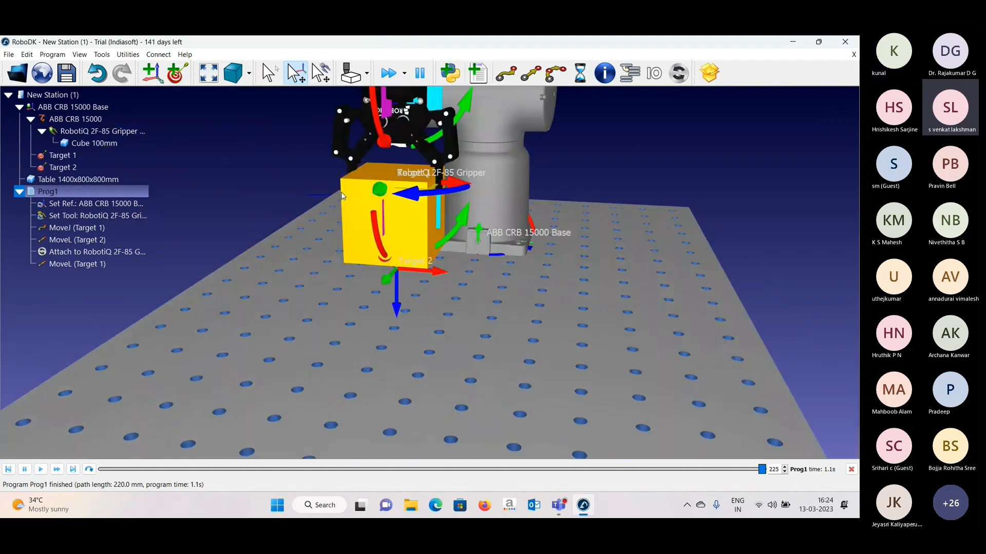
{"action": "scroll", "coordinate": [339, 202], "scroll_direction": "up", "scroll_amount": 3}
{"action": "left_click_drag", "start_coordinate": [363, 139], "coordinate": [413, 165], "text": "alt"}
{"action": "scroll", "coordinate": [370, 162], "scroll_direction": "up", "scroll_amount": 3}
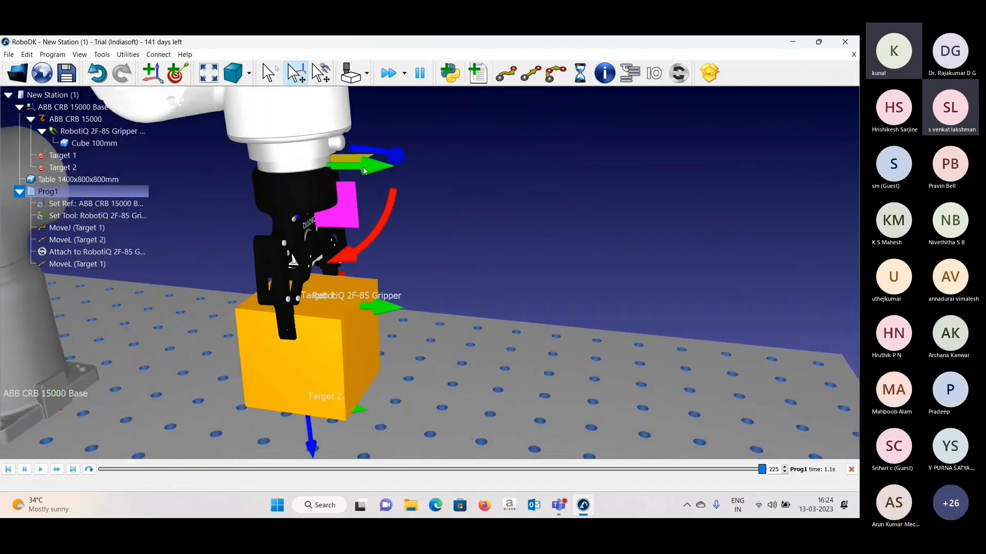
{"action": "scroll", "coordinate": [445, 207], "scroll_direction": "down", "scroll_amount": 3}
{"action": "left_click_drag", "start_coordinate": [456, 214], "coordinate": [352, 223]}
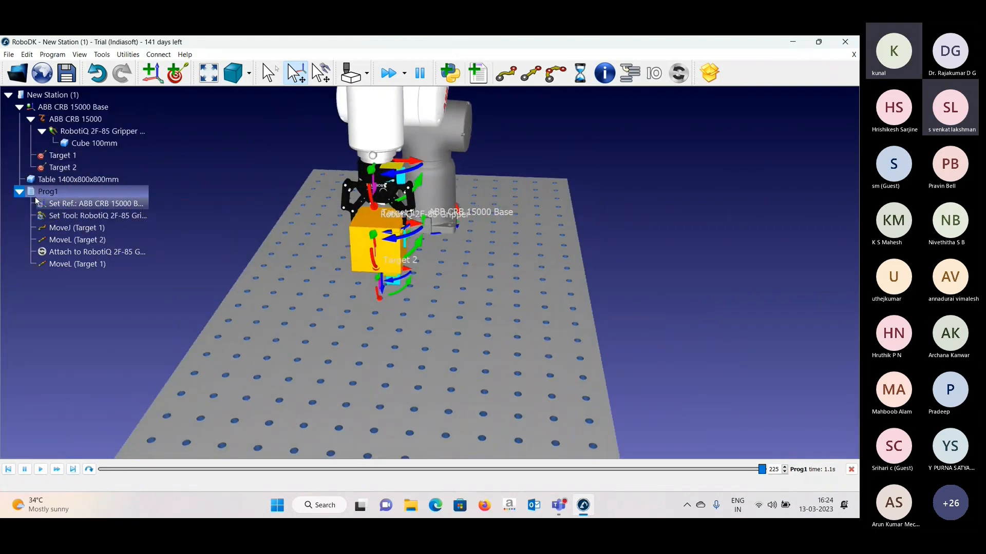
- Collapse Prog1 and jog the gripper with the cube down to a place position at about X 455, Y 197, Z 92 mm
{"action": "left_click", "coordinate": [19, 191]}
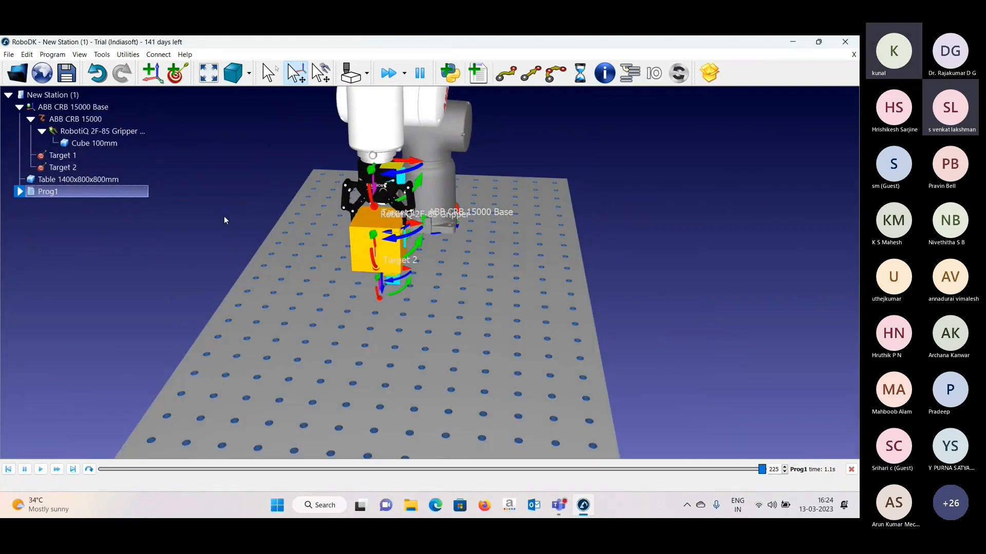
{"action": "scroll", "coordinate": [224, 217], "scroll_direction": "up", "scroll_amount": 2}
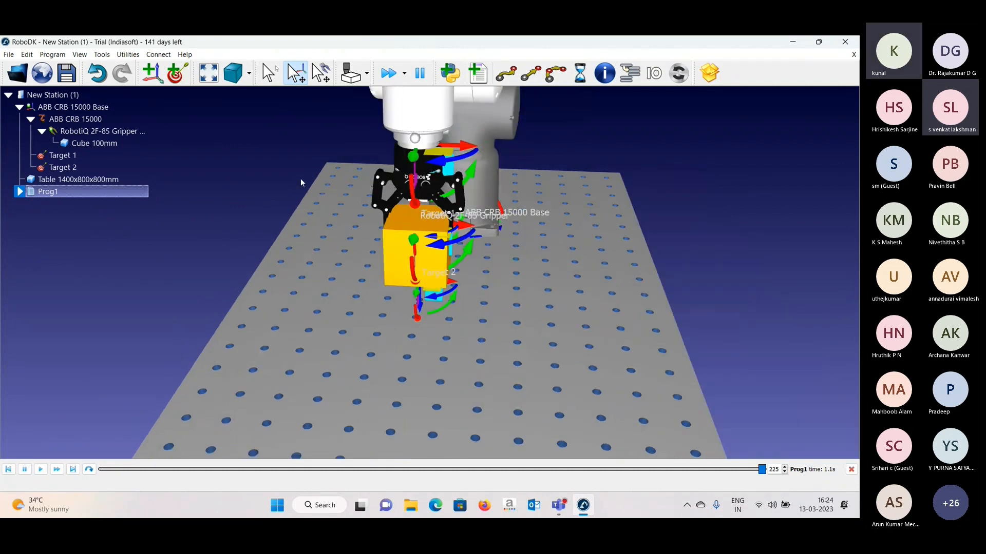
{"action": "left_click_drag", "start_coordinate": [300, 178], "coordinate": [213, 169]}
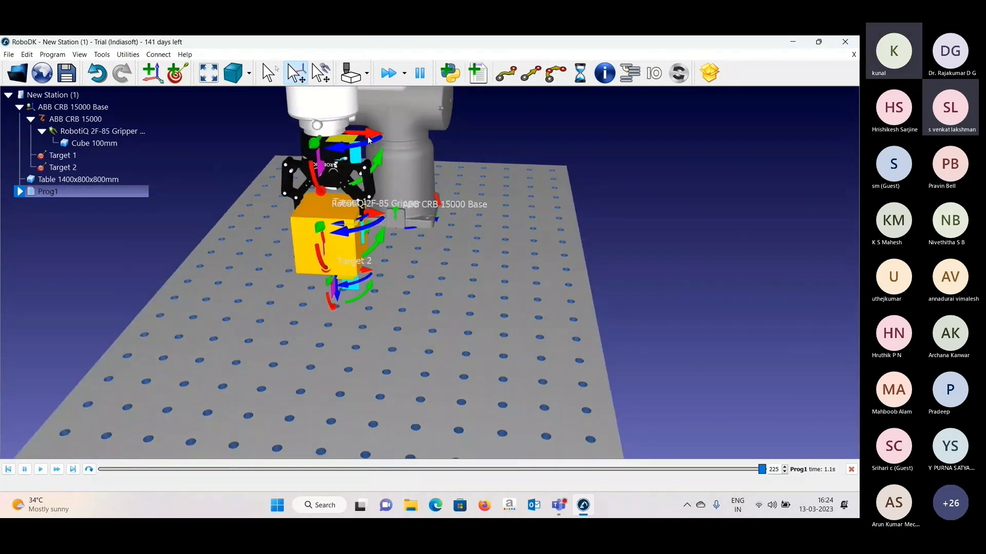
{"action": "left_click_drag", "start_coordinate": [370, 143], "coordinate": [526, 158]}
{"action": "left_click_drag", "start_coordinate": [478, 248], "coordinate": [339, 132]}
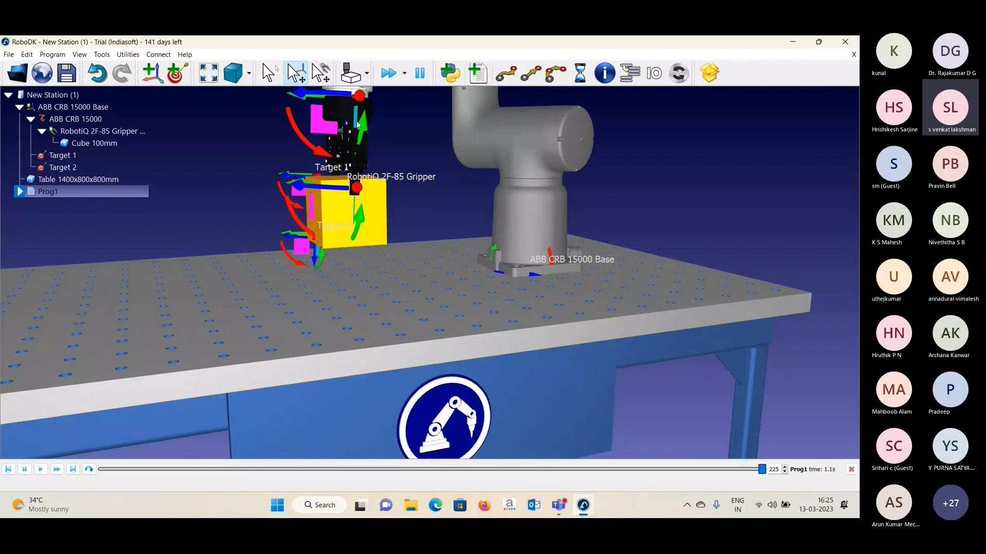
{"action": "scroll", "coordinate": [308, 214], "scroll_direction": "up", "scroll_amount": 2}
{"action": "scroll", "coordinate": [307, 212], "scroll_direction": "down", "scroll_amount": 2}
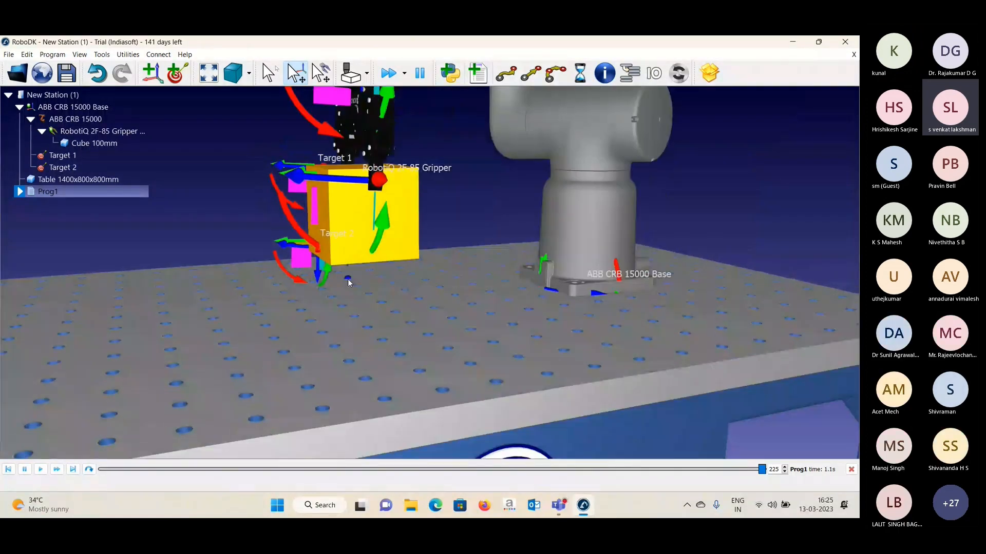
{"action": "left_click_drag", "start_coordinate": [307, 211], "coordinate": [210, 264]}
{"action": "scroll", "coordinate": [350, 324], "scroll_direction": "up", "scroll_amount": 2}
{"action": "scroll", "coordinate": [343, 300], "scroll_direction": "up", "scroll_amount": 2}
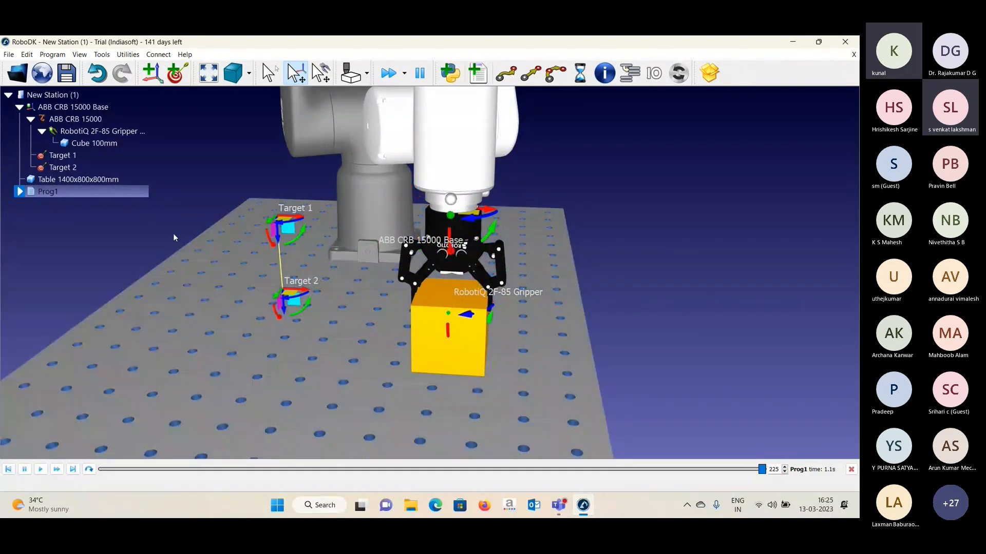
- Raise the tool frame's Z to 122.128 mm relative to the reference frame and teach the approach target above the place position
{"action": "left_click", "coordinate": [128, 226]}
{"action": "double_click", "coordinate": [447, 146]}
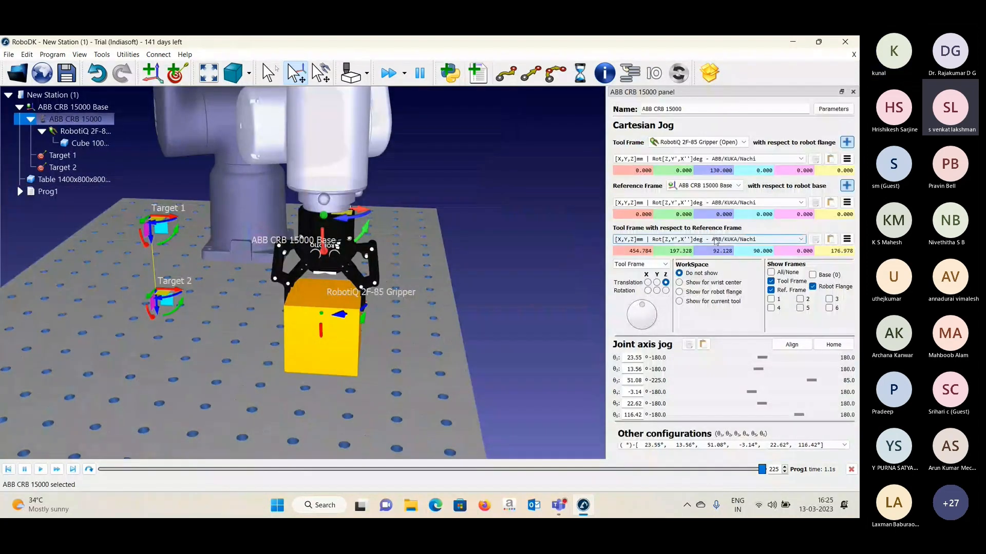
{"action": "scroll", "coordinate": [721, 251], "scroll_direction": "down", "scroll_amount": 5}
{"action": "scroll", "coordinate": [724, 251], "scroll_direction": "up", "scroll_amount": 8}
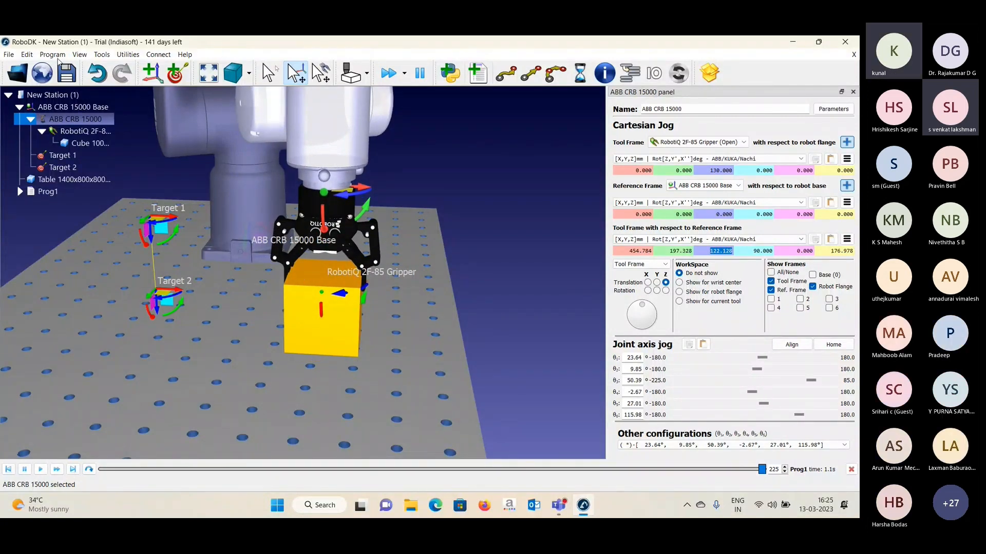
{"action": "left_click", "coordinate": [176, 73]}
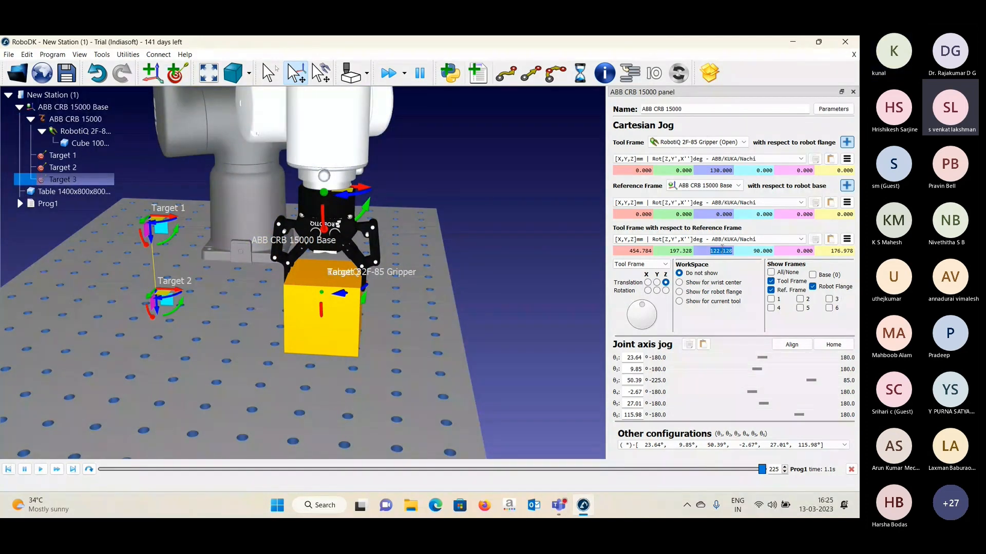
- Lower the tool frame's Z to 90 mm and teach the place target there
{"action": "type", "text": "90"}
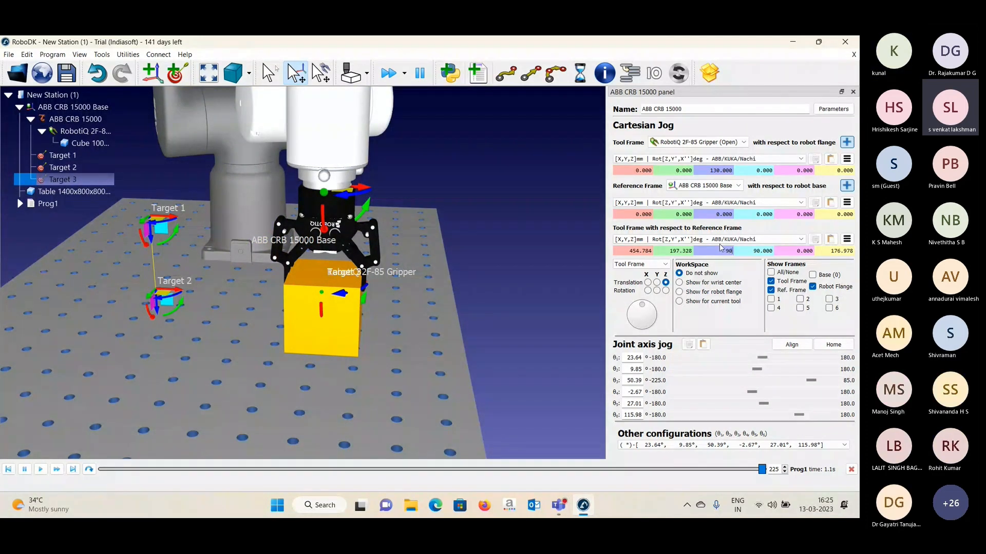
{"action": "key", "text": "Return"}
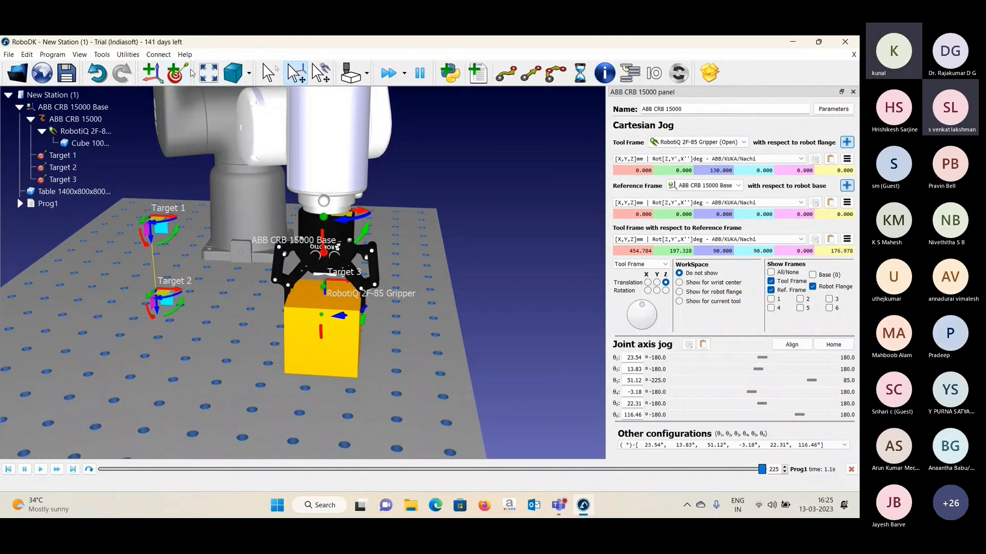
{"action": "left_click", "coordinate": [177, 73]}
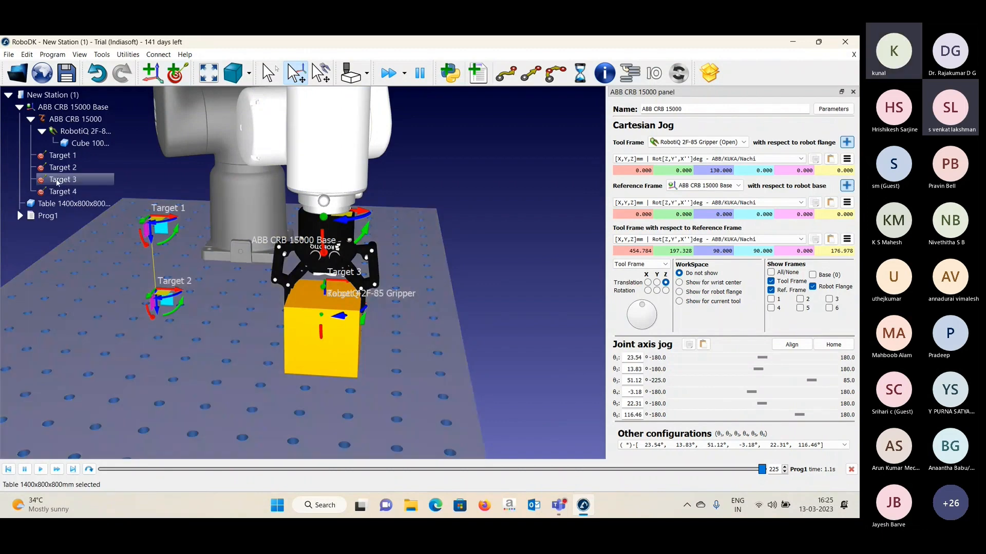
- Create a second program with a joint move to Target 3 and a linear move to Target 4
{"action": "left_click", "coordinate": [476, 73]}
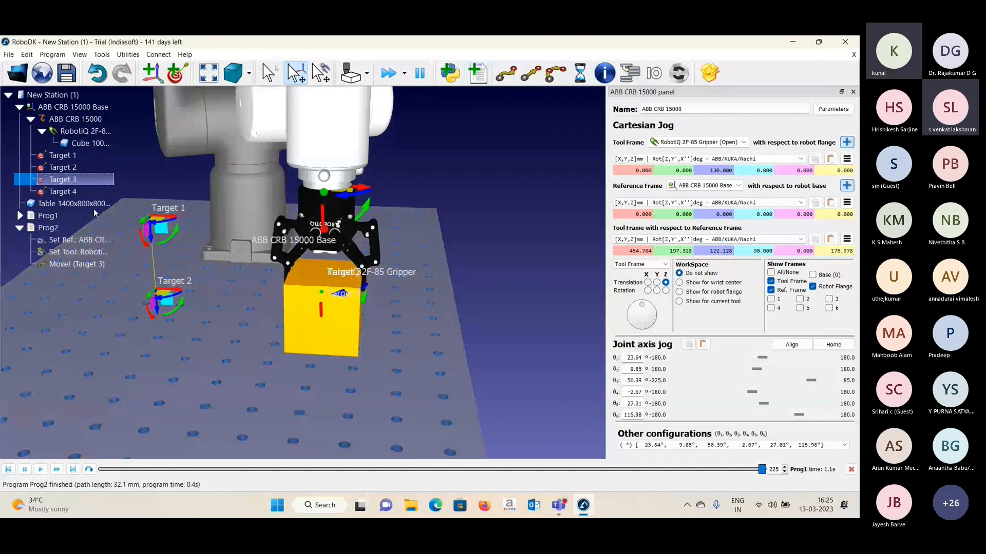
{"action": "left_click", "coordinate": [42, 227]}
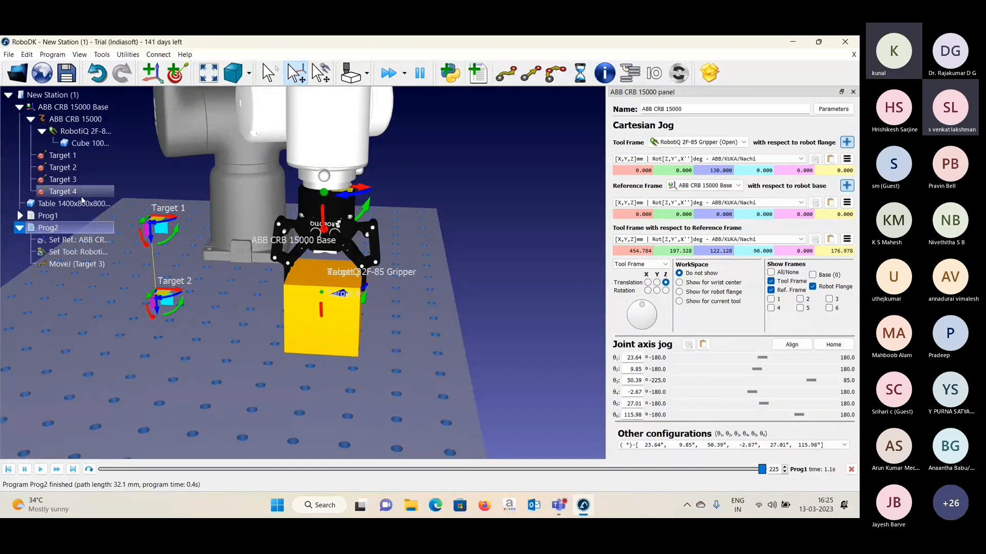
{"action": "left_click", "coordinate": [79, 194]}
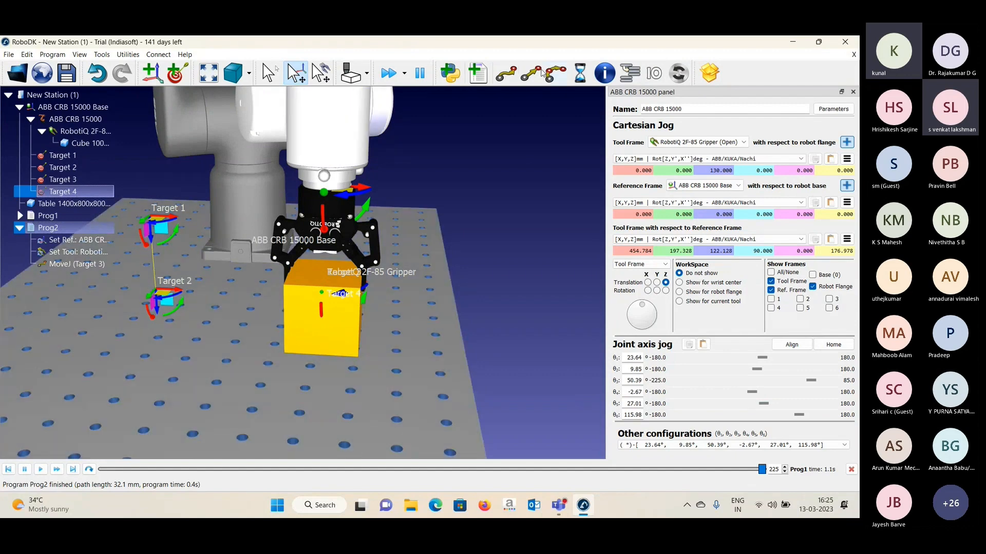
{"action": "left_click", "coordinate": [536, 73]}
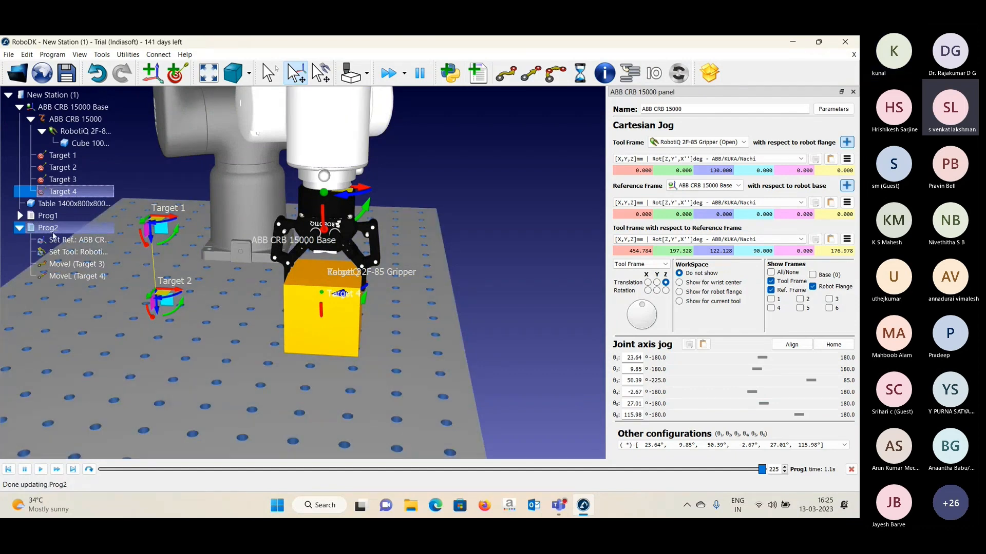
{"action": "left_click", "coordinate": [853, 92]}
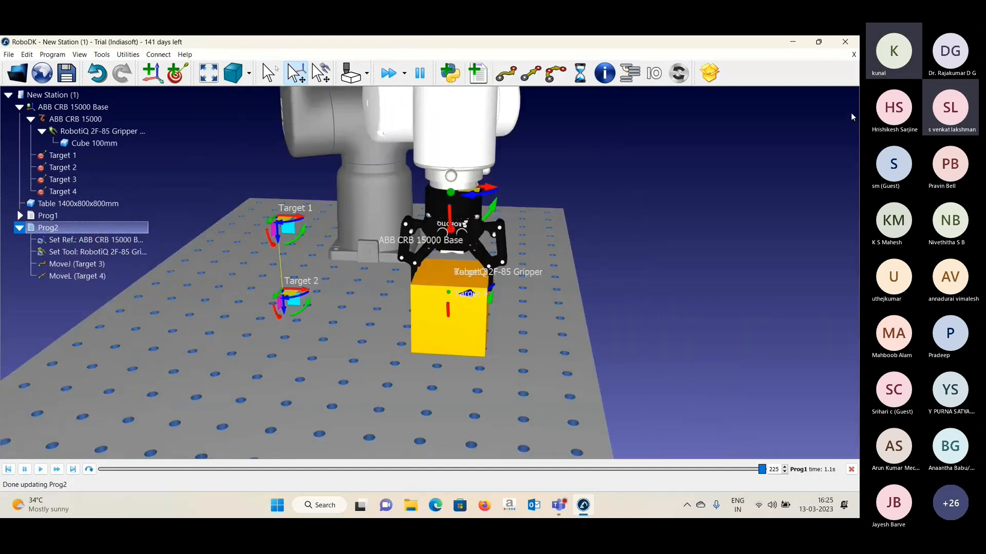
- Add to Prog2 an event detaching objects from the RobotiQ 2F-85 Gripper to the station, followed by a linear move to Target 3
{"action": "left_click", "coordinate": [678, 76]}
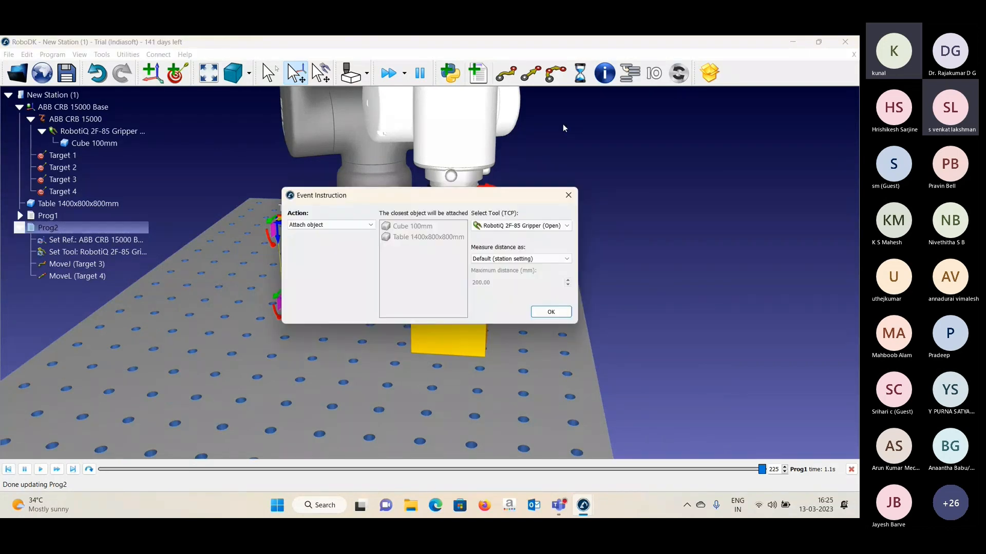
{"action": "left_click", "coordinate": [326, 226]}
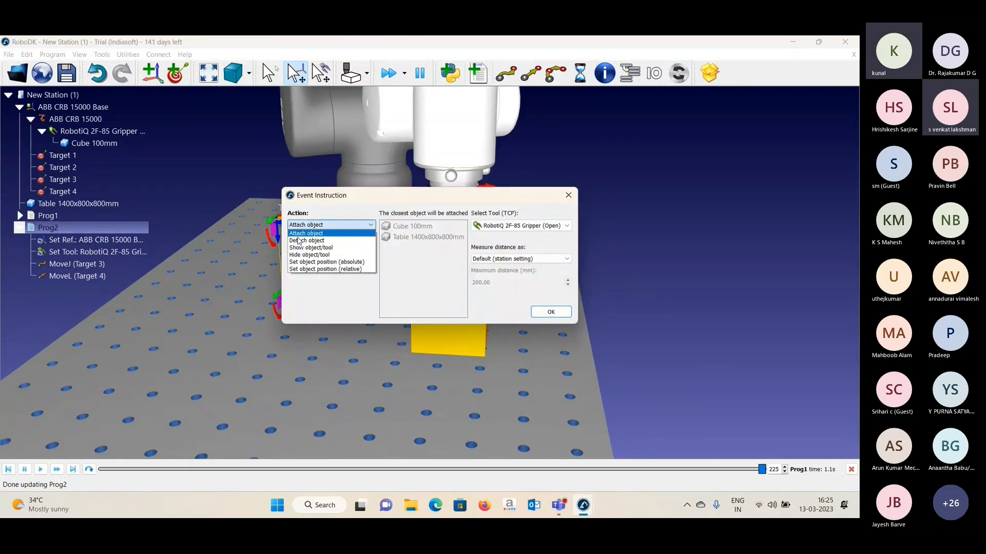
{"action": "left_click", "coordinate": [306, 241]}
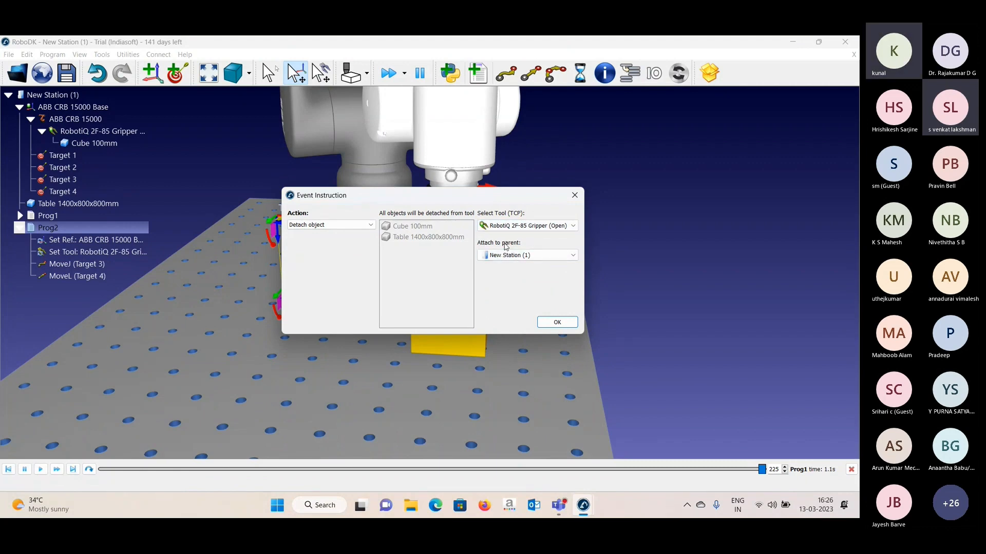
{"action": "left_click", "coordinate": [558, 327]}
{"action": "right_click_drag", "start_coordinate": [592, 307], "coordinate": [588, 284]}
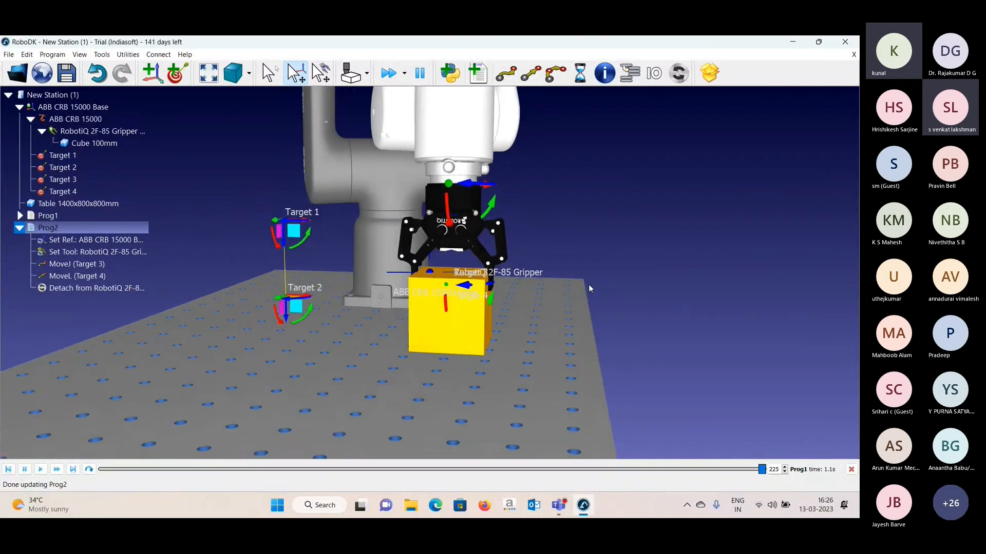
{"action": "left_click", "coordinate": [64, 179]}
{"action": "left_click", "coordinate": [533, 74]}
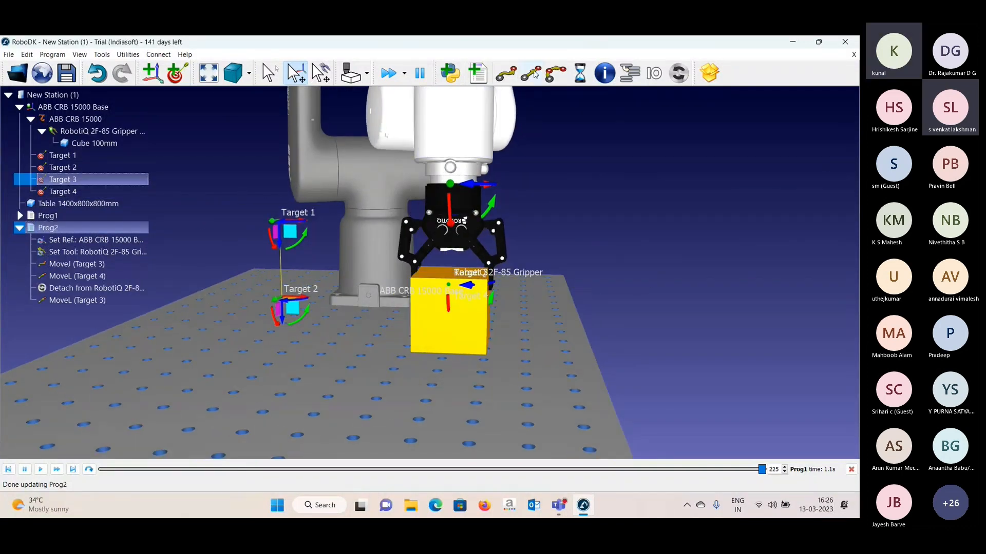
- Run Prog2 and jog the gripper straight up, clear of the placed cube
{"action": "double_click", "coordinate": [60, 229]}
{"action": "right_click_drag", "start_coordinate": [494, 340], "coordinate": [326, 343]}
{"action": "scroll", "coordinate": [454, 294], "scroll_direction": "up", "scroll_amount": 3}
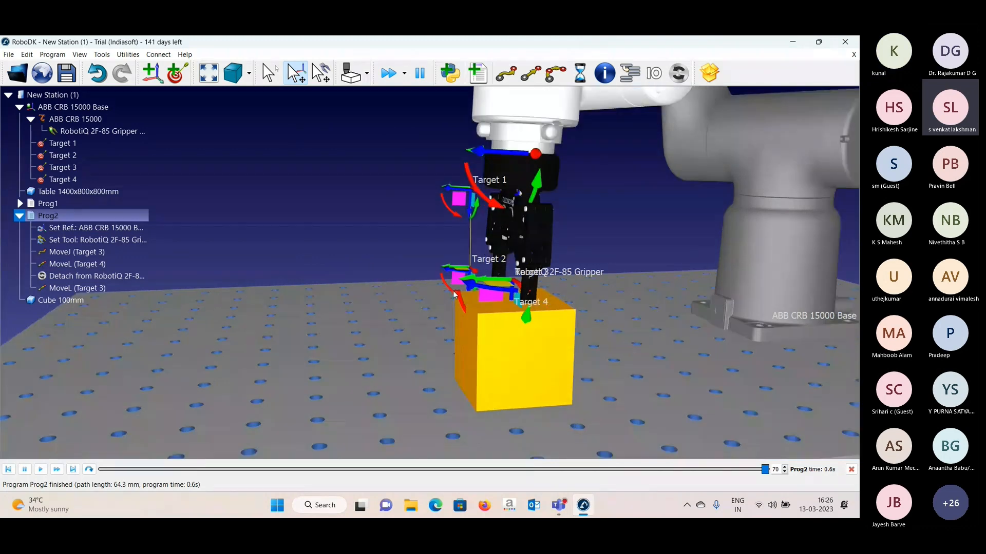
{"action": "scroll", "coordinate": [453, 295], "scroll_direction": "down", "scroll_amount": 3}
{"action": "right_click_drag", "start_coordinate": [452, 290], "coordinate": [411, 288]}
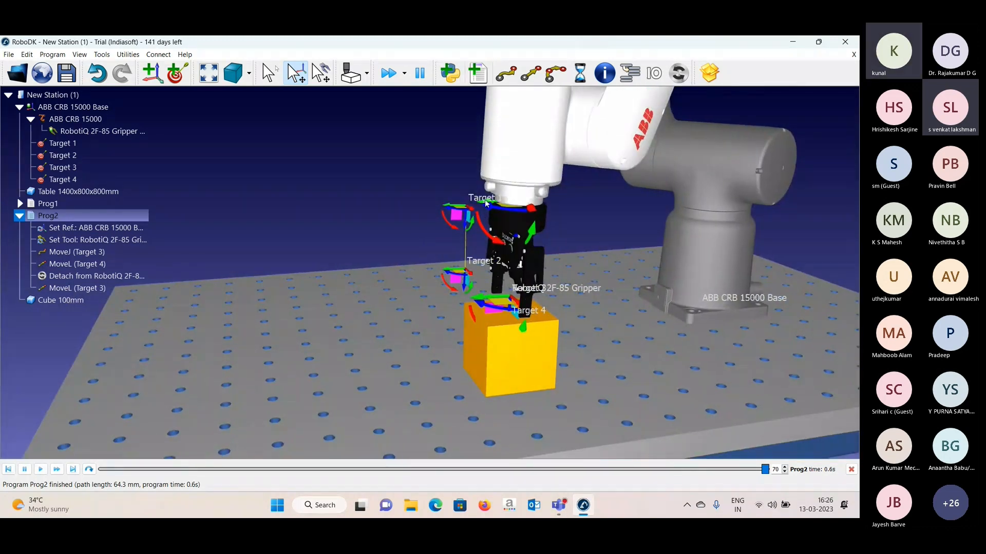
{"action": "left_click_drag", "start_coordinate": [486, 200], "coordinate": [565, 200]}
{"action": "right_click_drag", "start_coordinate": [475, 328], "coordinate": [594, 360]}
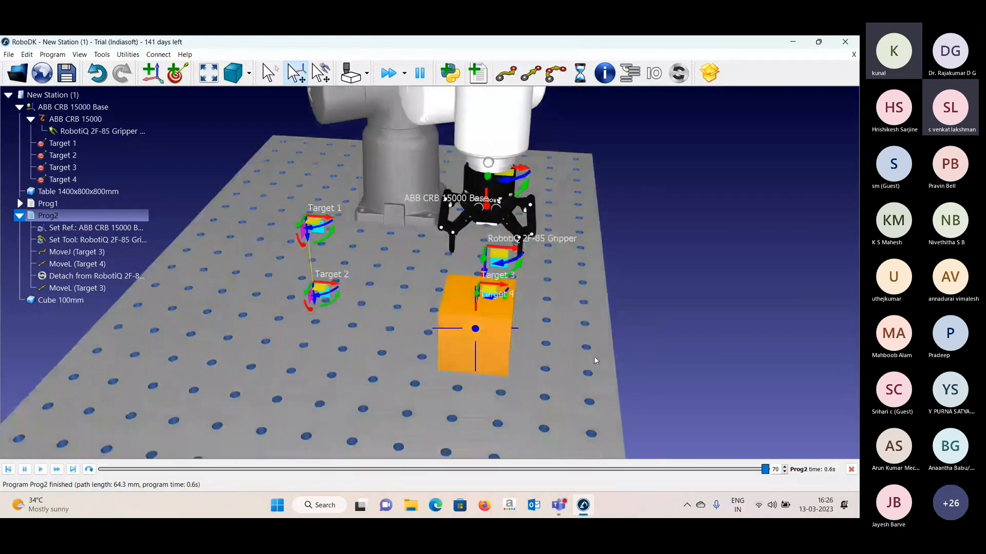
- Collapse Prog2 and close New Station (1) without saving it
{"action": "left_click", "coordinate": [19, 216]}
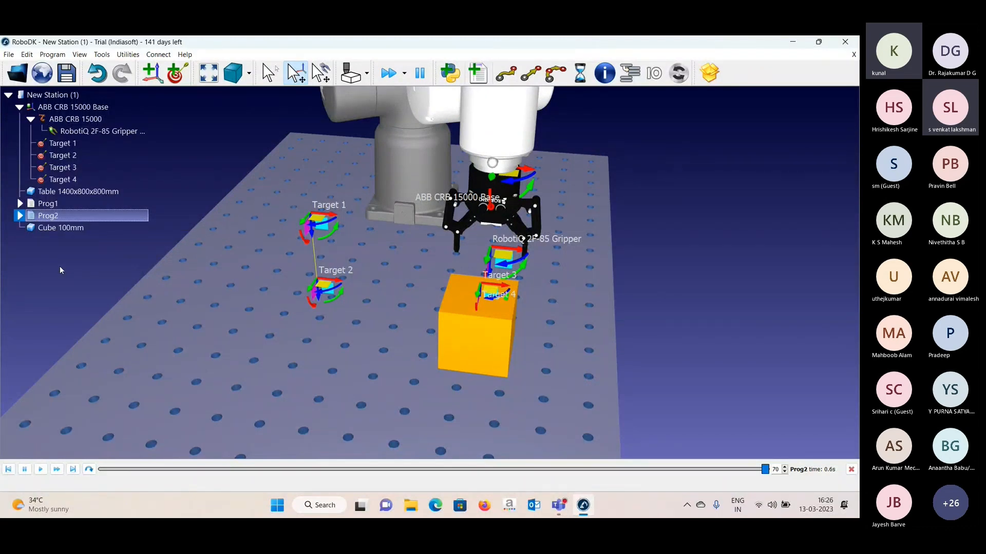
{"action": "left_click", "coordinate": [43, 96]}
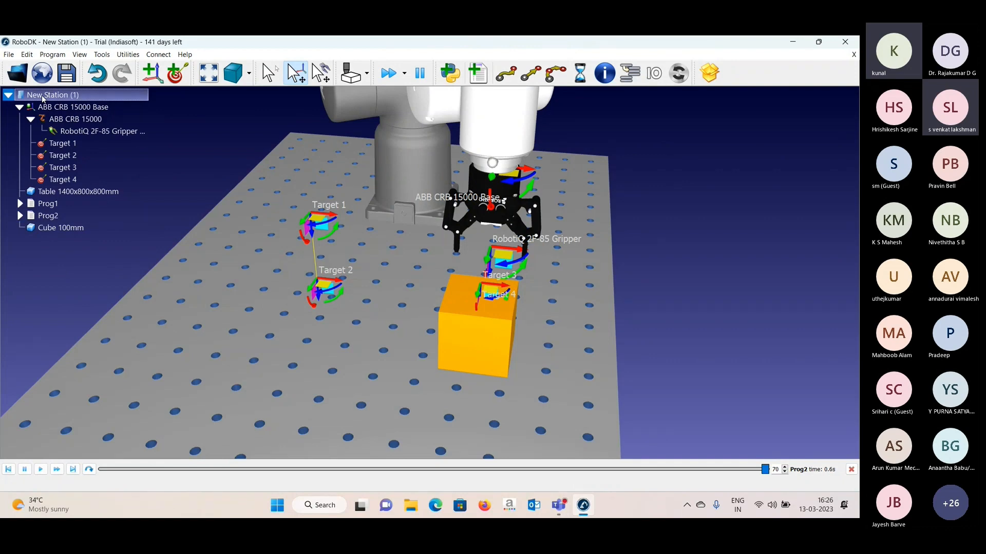
{"action": "key", "text": "Delete"}
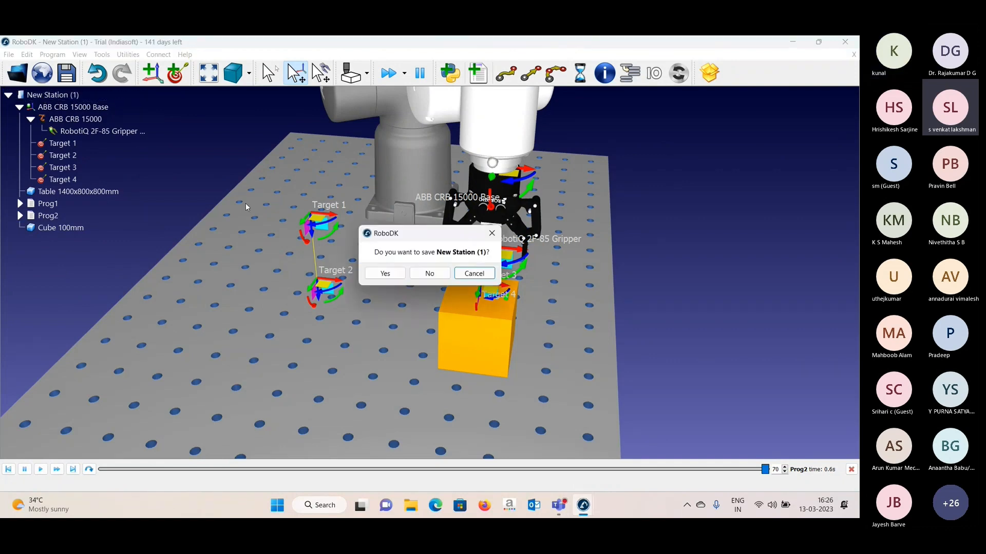
{"action": "left_click", "coordinate": [434, 273]}
- Open the Pick and Place station from the stations folder inside the desktop's RoboDk folder
{"action": "left_click", "coordinate": [17, 73]}
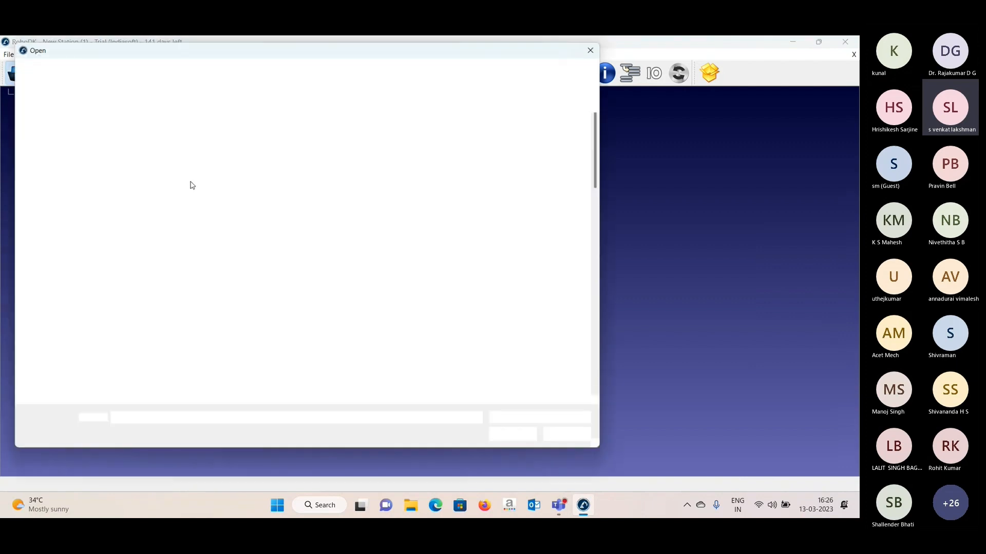
{"action": "left_click", "coordinate": [41, 163]}
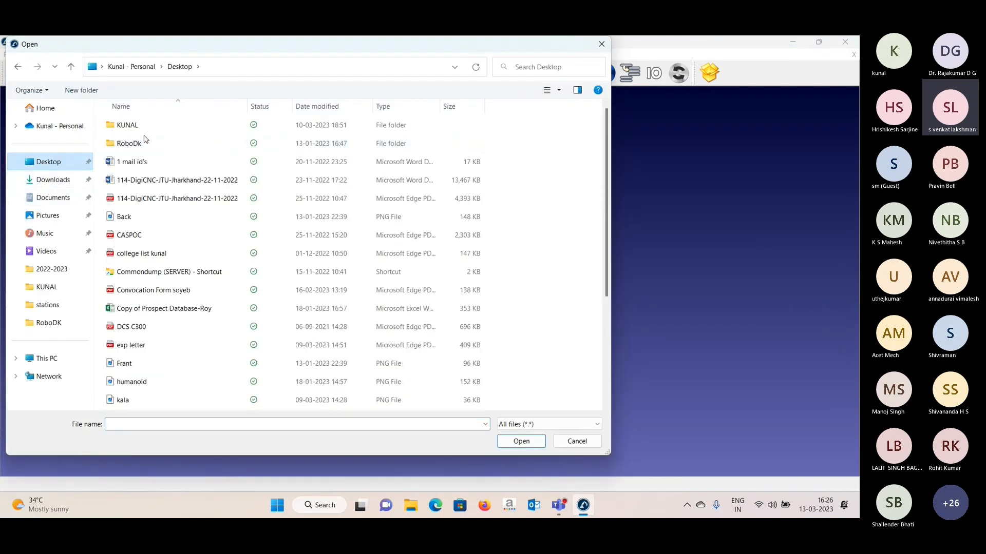
{"action": "double_click", "coordinate": [139, 144]}
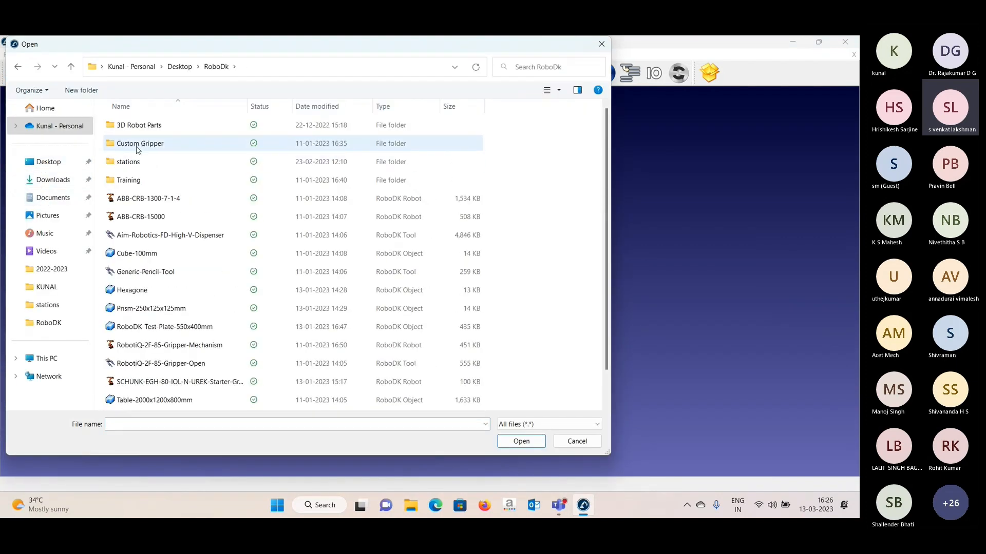
{"action": "double_click", "coordinate": [134, 161]}
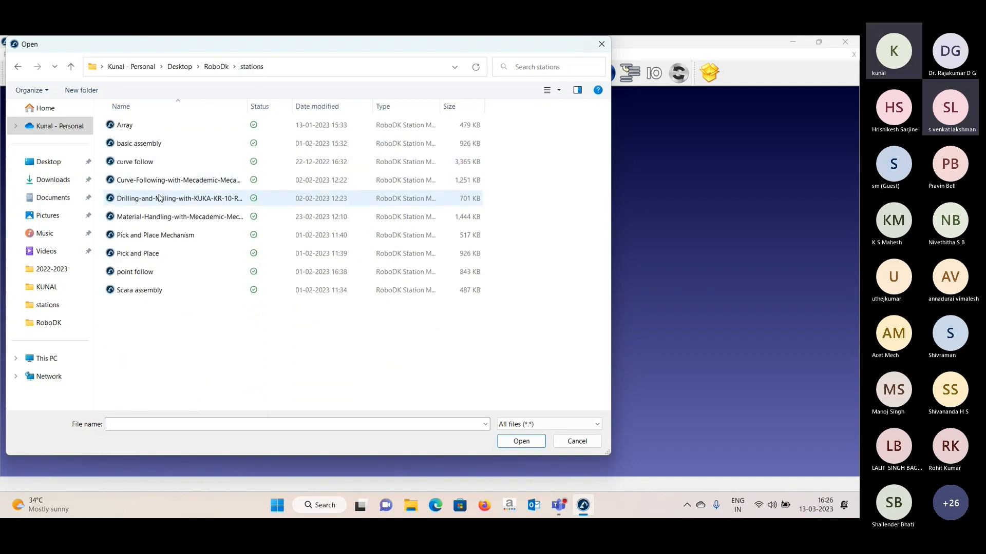
{"action": "left_click", "coordinate": [145, 254]}
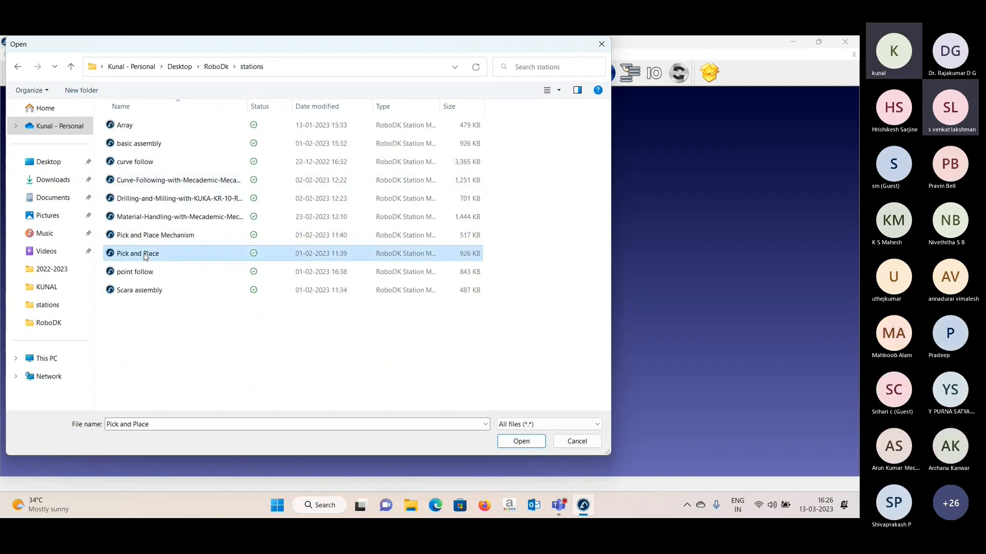
{"action": "double_click", "coordinate": [144, 254]}
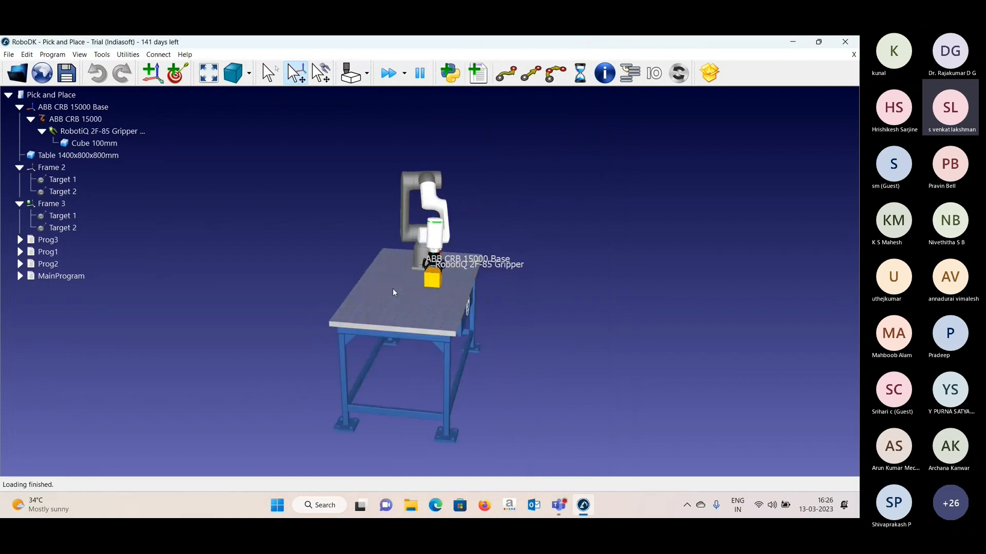
- Run MainProgram and examine how the robot picks and places the cube on the table
{"action": "scroll", "coordinate": [394, 289], "scroll_direction": "up", "scroll_amount": 5}
{"action": "scroll", "coordinate": [522, 296], "scroll_direction": "down", "scroll_amount": 3}
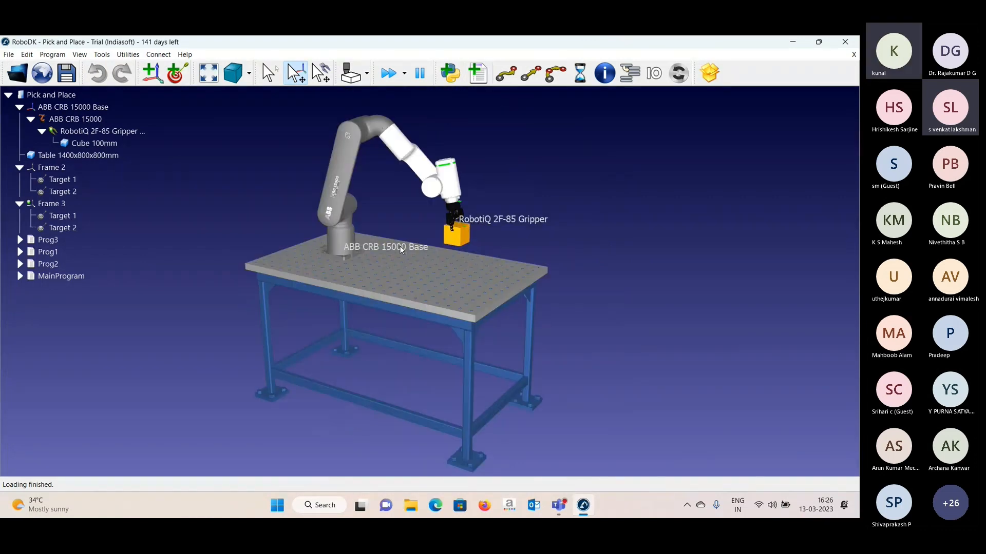
{"action": "scroll", "coordinate": [399, 245], "scroll_direction": "down", "scroll_amount": 2}
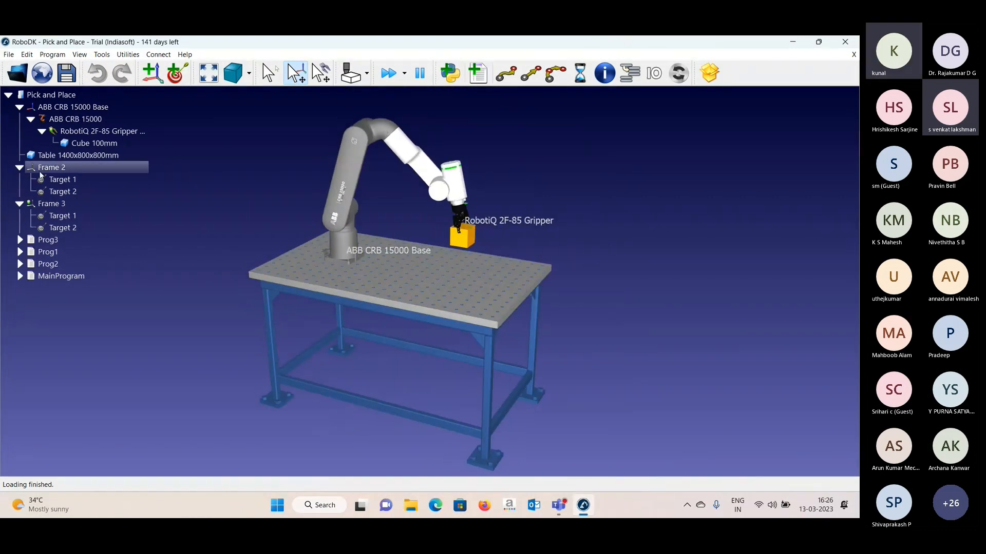
{"action": "double_click", "coordinate": [57, 275]}
{"action": "scroll", "coordinate": [463, 268], "scroll_direction": "up", "scroll_amount": 3}
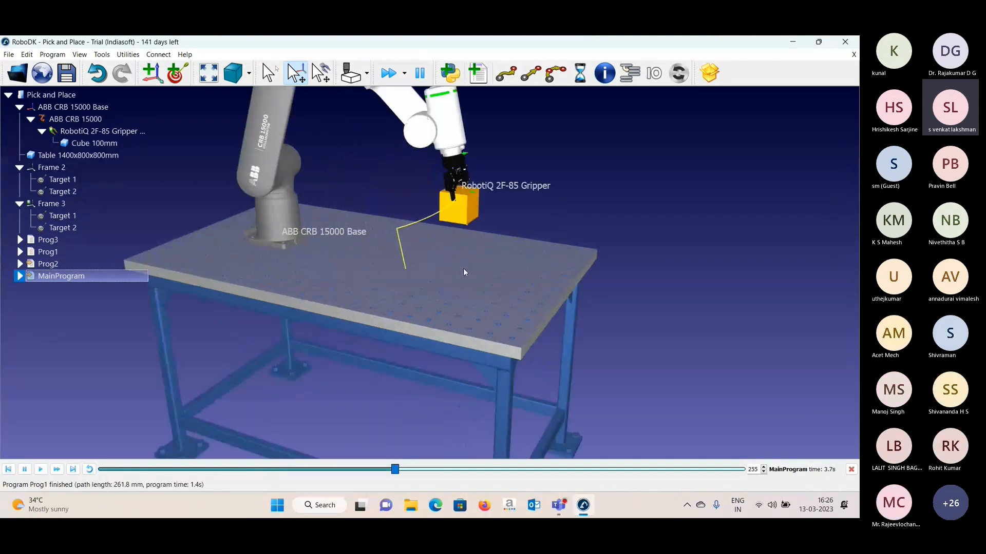
{"action": "left_click_drag", "start_coordinate": [467, 273], "coordinate": [479, 291]}
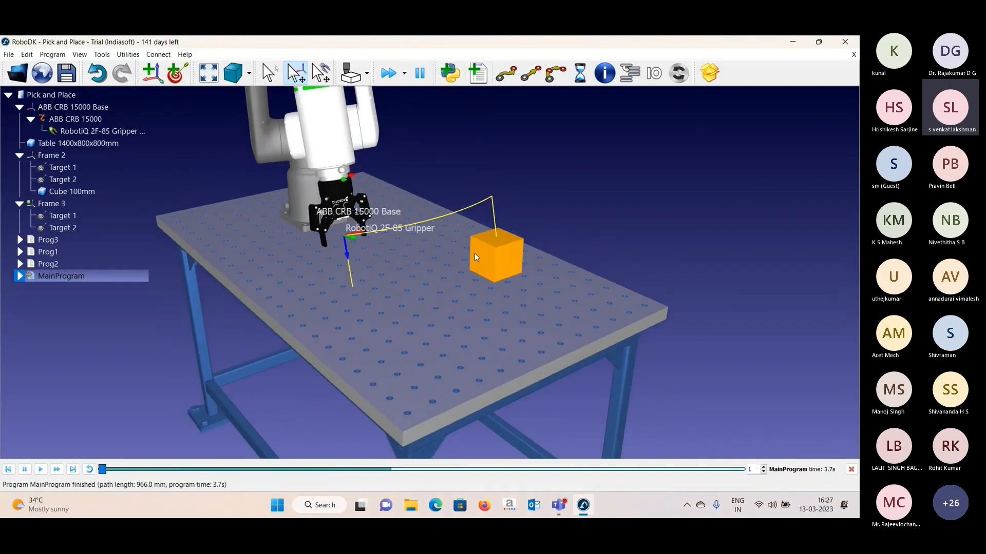
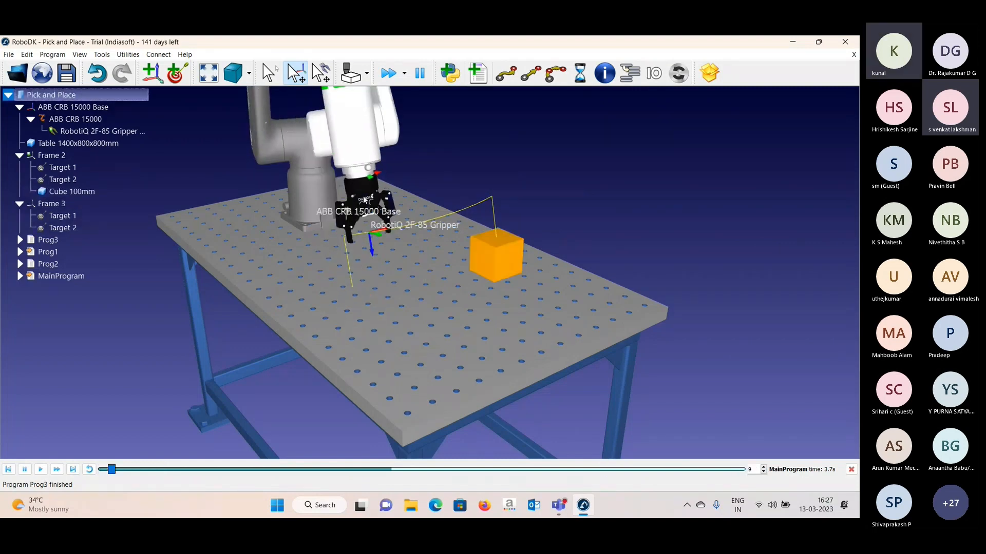
- Close the Pick and Place station without saving and open the Pick and Place Mechanism station
{"action": "key", "text": "alt+F4"}
{"action": "left_click", "coordinate": [436, 273]}
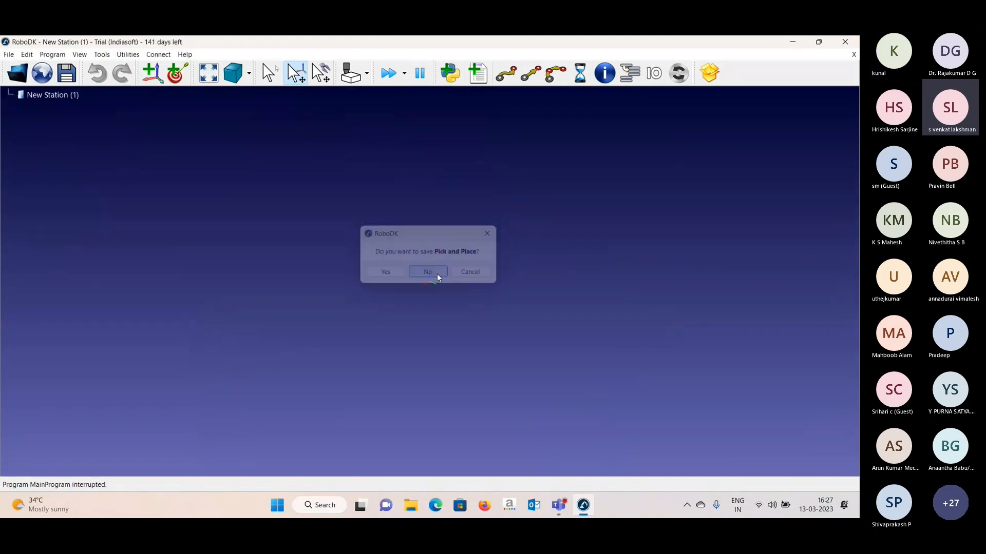
{"action": "left_click", "coordinate": [8, 69]}
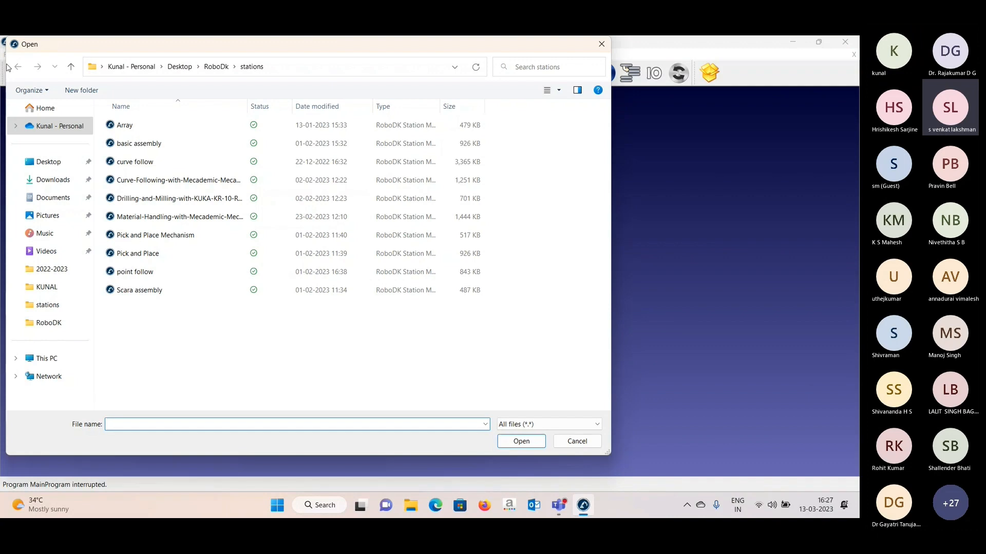
{"action": "double_click", "coordinate": [161, 236]}
- Run ProgramTest and examine the gripper up close at the Pick and Place targets
{"action": "scroll", "coordinate": [470, 294], "scroll_direction": "up", "scroll_amount": 5}
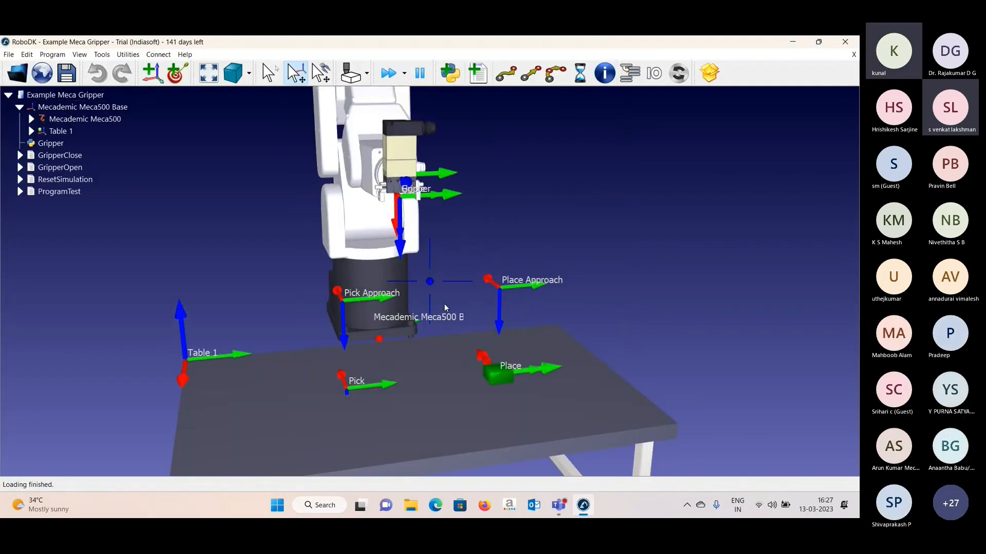
{"action": "scroll", "coordinate": [439, 302], "scroll_direction": "down", "scroll_amount": 2}
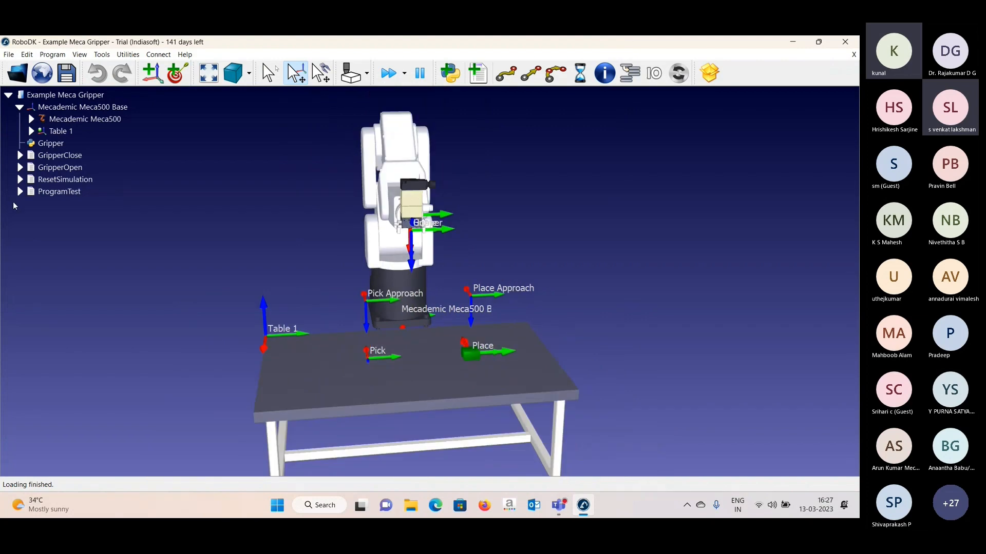
{"action": "double_click", "coordinate": [55, 193]}
{"action": "scroll", "coordinate": [394, 344], "scroll_direction": "up", "scroll_amount": 3}
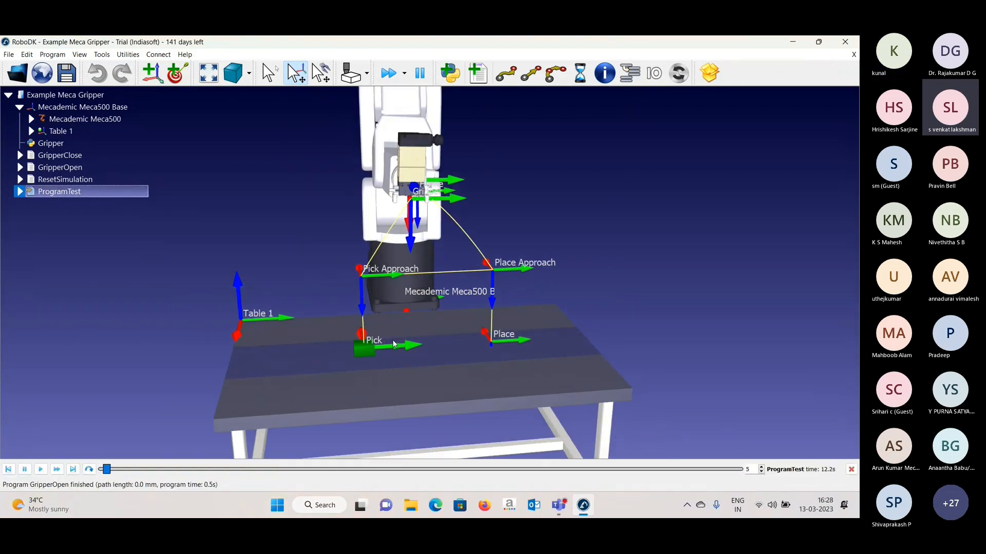
{"action": "scroll", "coordinate": [380, 368], "scroll_direction": "up", "scroll_amount": 3}
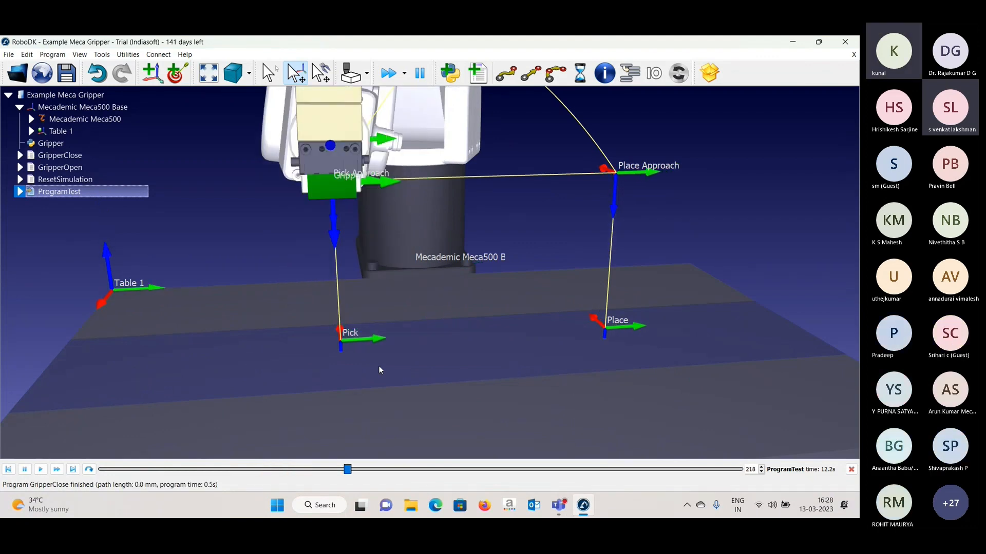
{"action": "left_click_drag", "start_coordinate": [614, 343], "coordinate": [602, 343]}
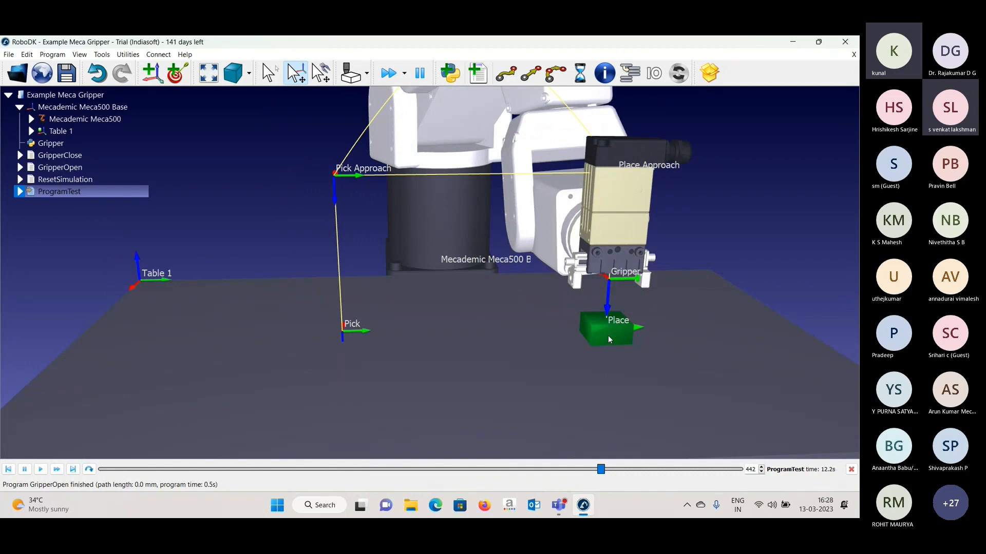
- Run ProgramTest in a loop and examine the gripper jaws and the part's transfer between Pick and Place from several viewpoints
{"action": "right_click", "coordinate": [50, 193]}
{"action": "left_click", "coordinate": [98, 222]}
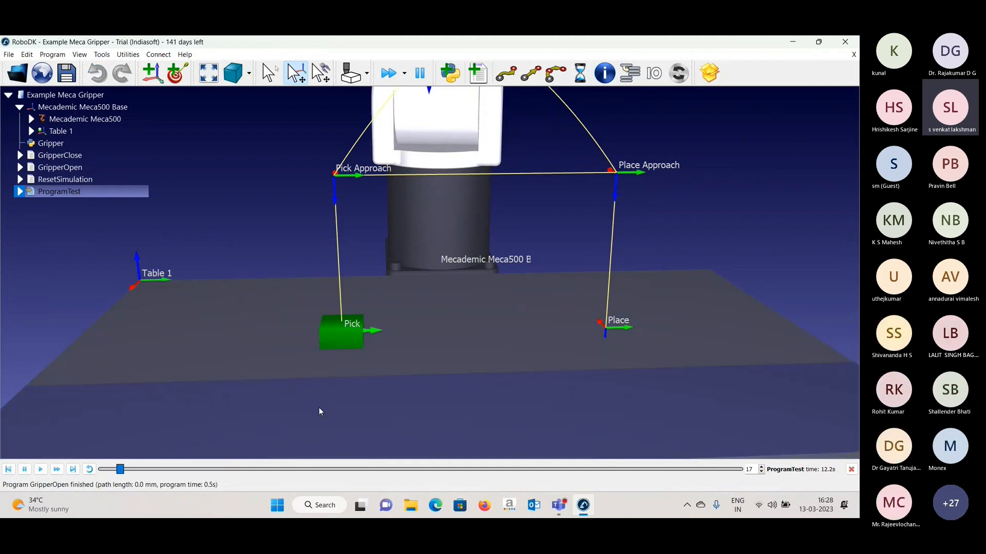
{"action": "scroll", "coordinate": [351, 373], "scroll_direction": "up", "scroll_amount": 2}
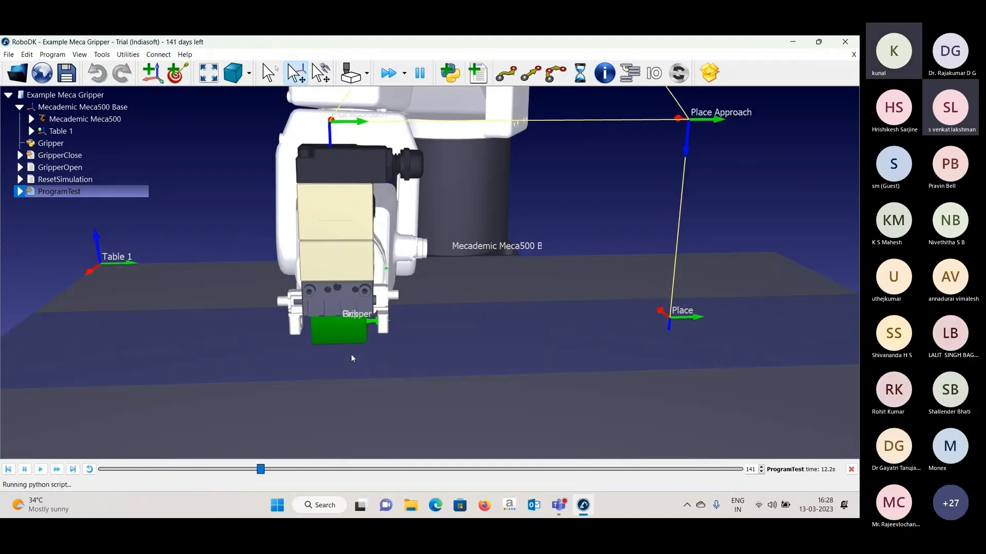
{"action": "scroll", "coordinate": [349, 369], "scroll_direction": "down", "scroll_amount": 2}
{"action": "middle_click_drag", "start_coordinate": [327, 381], "coordinate": [201, 369]}
{"action": "scroll", "coordinate": [467, 361], "scroll_direction": "up", "scroll_amount": 2}
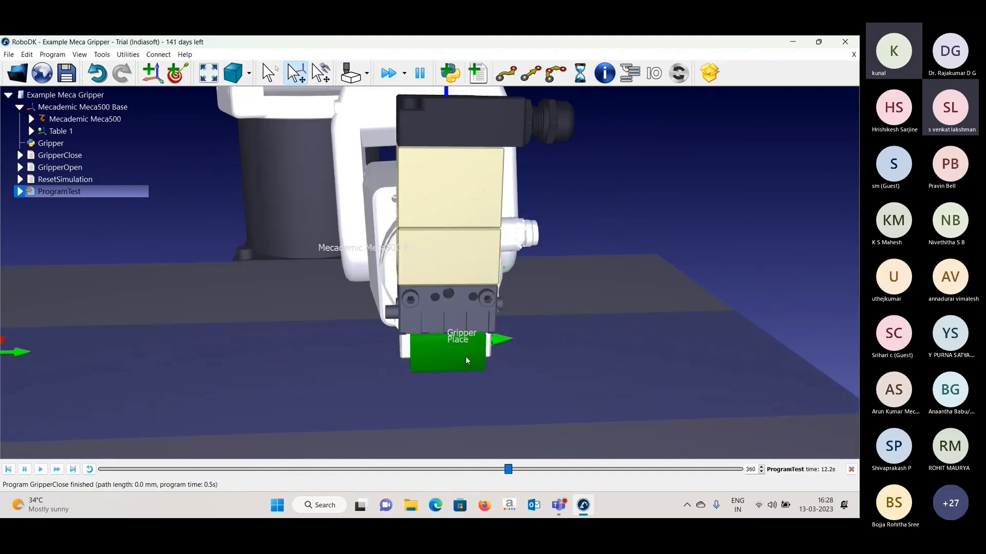
{"action": "scroll", "coordinate": [468, 361], "scroll_direction": "down", "scroll_amount": 3}
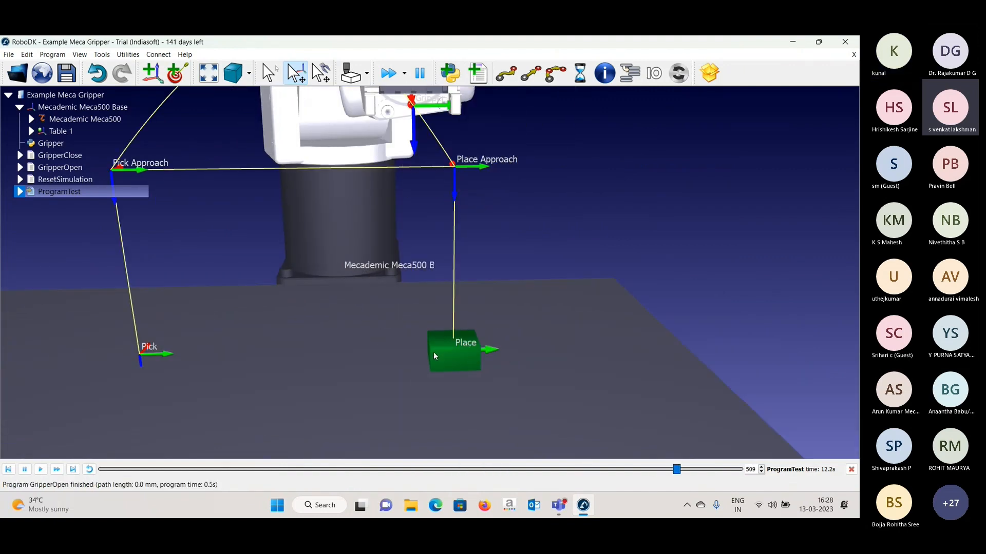
{"action": "middle_click_drag", "start_coordinate": [303, 333], "coordinate": [395, 341]}
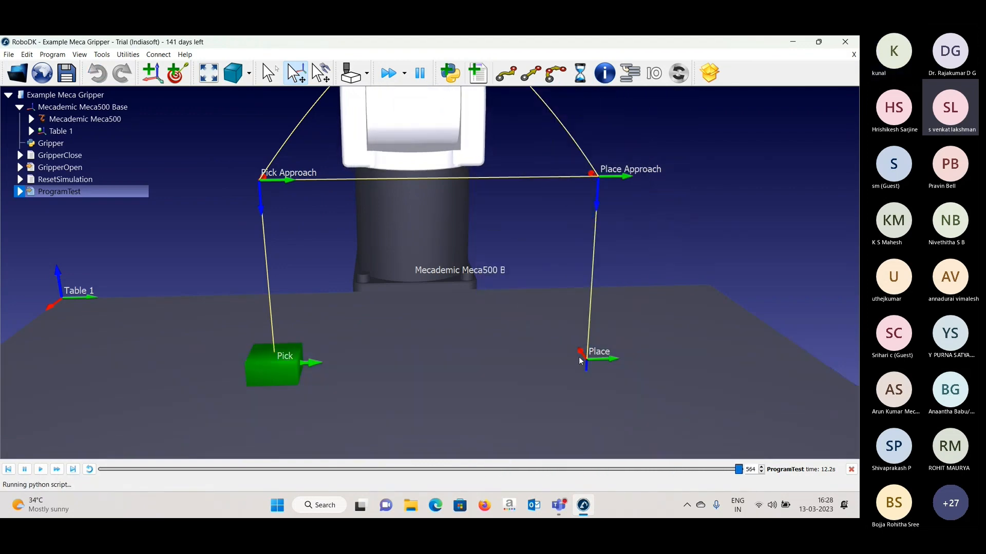
{"action": "scroll", "coordinate": [384, 375], "scroll_direction": "down", "scroll_amount": 4}
{"action": "right_click_drag", "start_coordinate": [392, 333], "coordinate": [483, 330]}
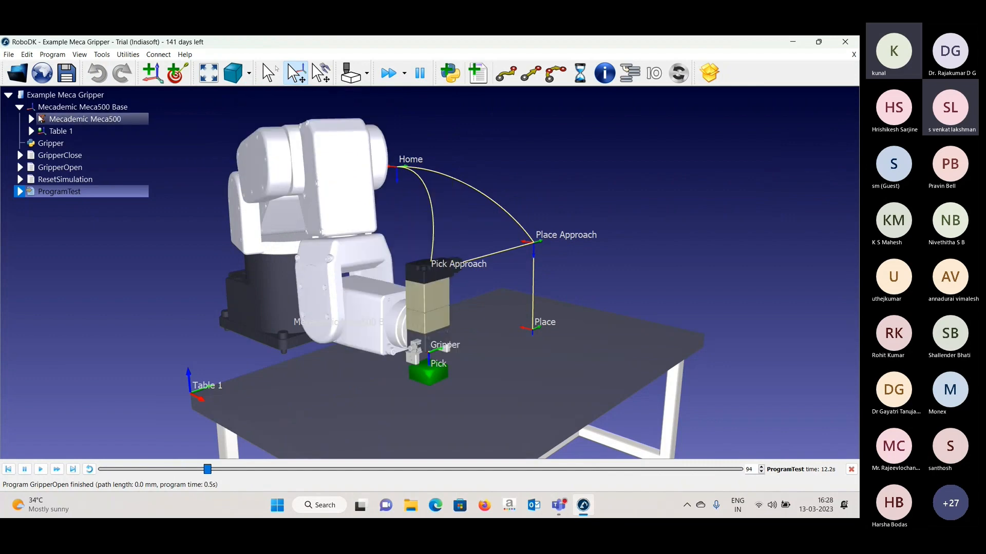
- Remove the Example Meca Gripper station to get back to the empty New Station (1)
{"action": "left_click", "coordinate": [52, 95]}
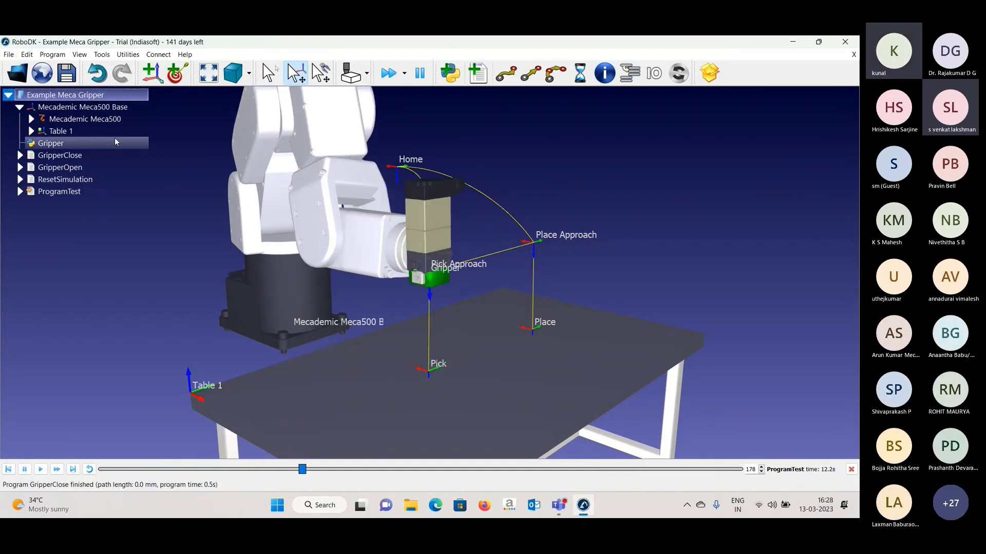
{"action": "key", "text": "Delete"}
{"action": "left_click", "coordinate": [420, 273]}
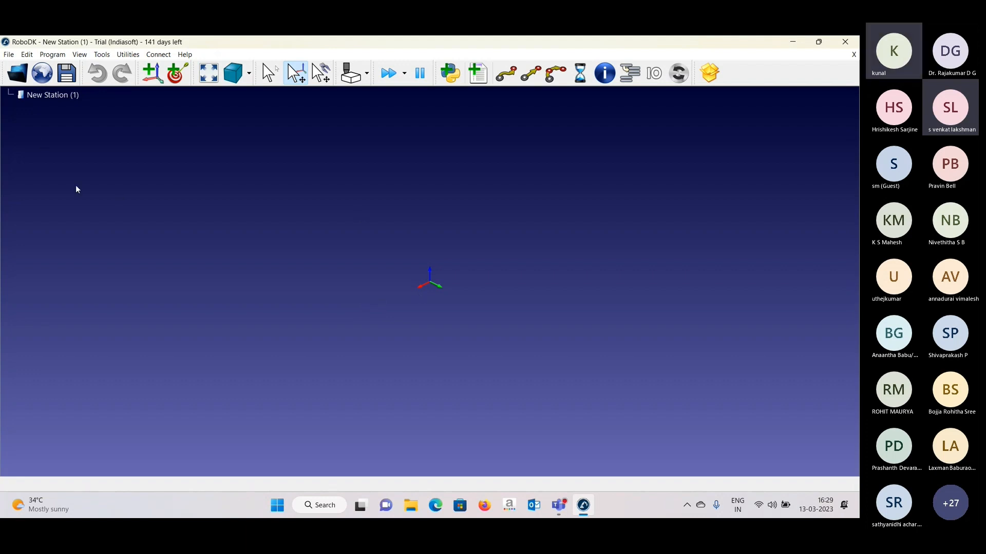
- Load the ABB-CRB-15000 robot and the Aim-Robotics-FD-High-V-Dispenser tool from the RoboDk folder into the new station
{"action": "left_click", "coordinate": [11, 78]}
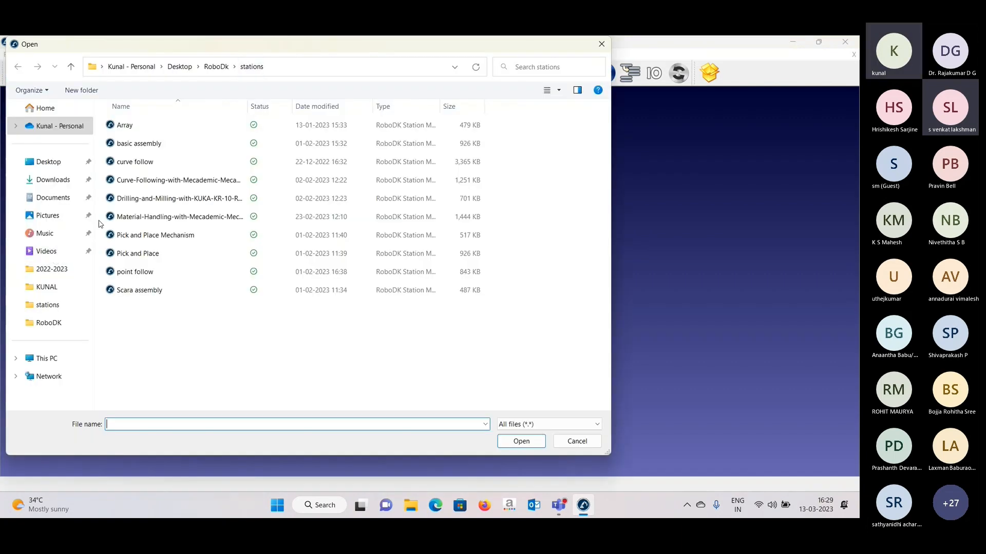
{"action": "left_click", "coordinate": [212, 71]}
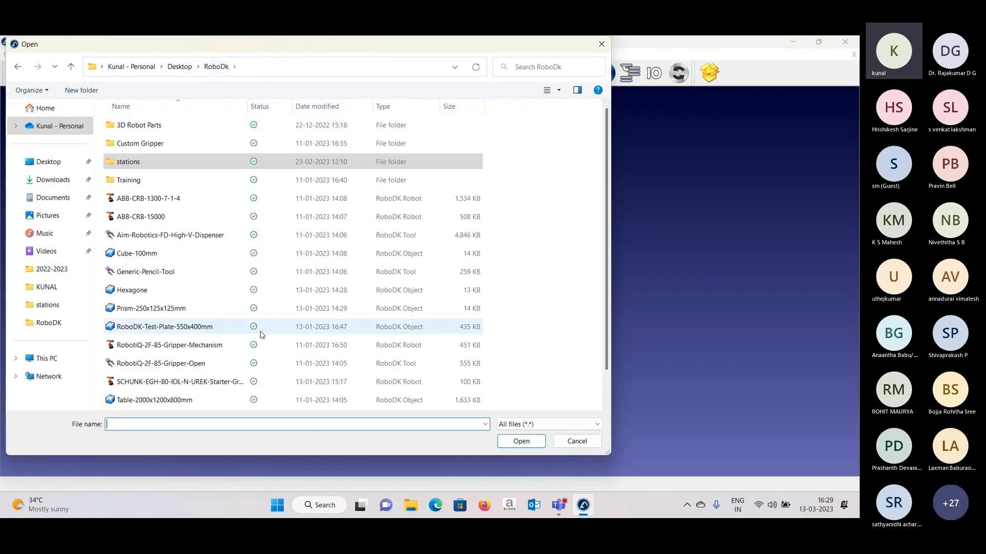
{"action": "double_click", "coordinate": [153, 215]}
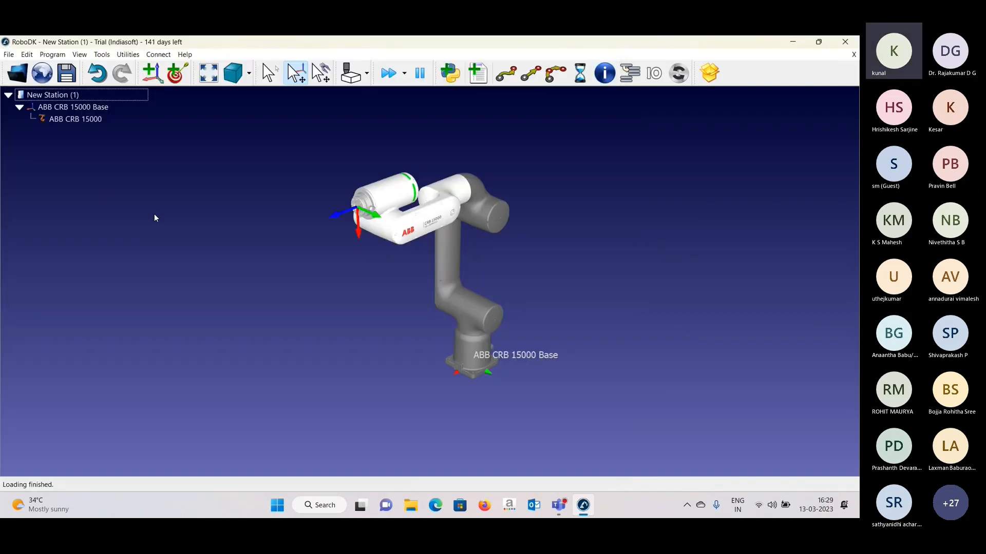
{"action": "left_click", "coordinate": [16, 77]}
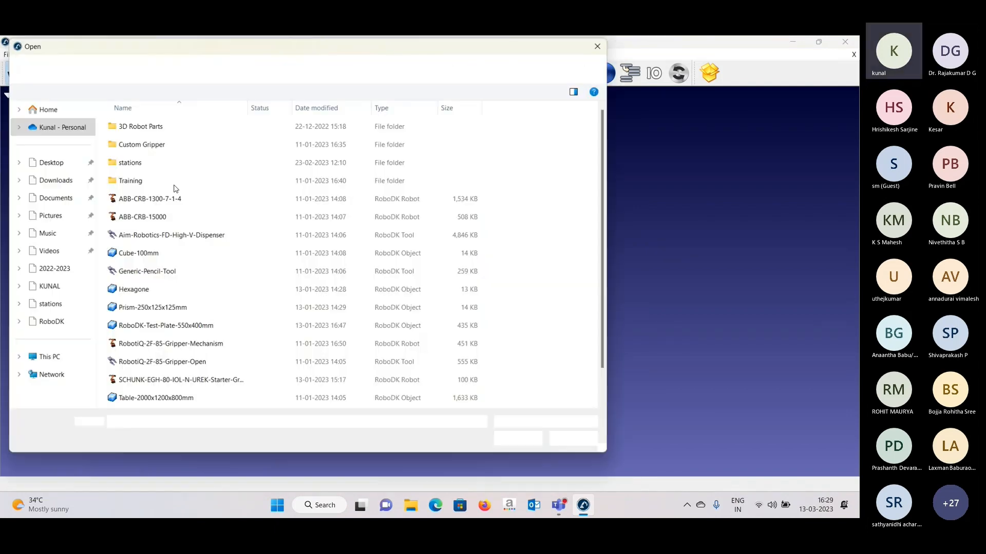
{"action": "double_click", "coordinate": [170, 235]}
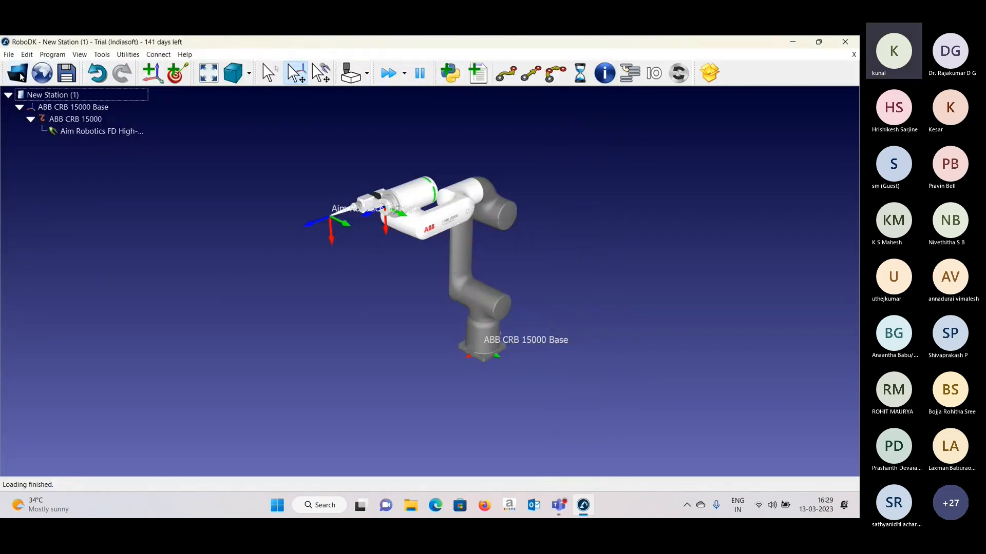
- Add the Table-2000x1200x800mm object from the RoboDk folder to the station
{"action": "left_click", "coordinate": [20, 75]}
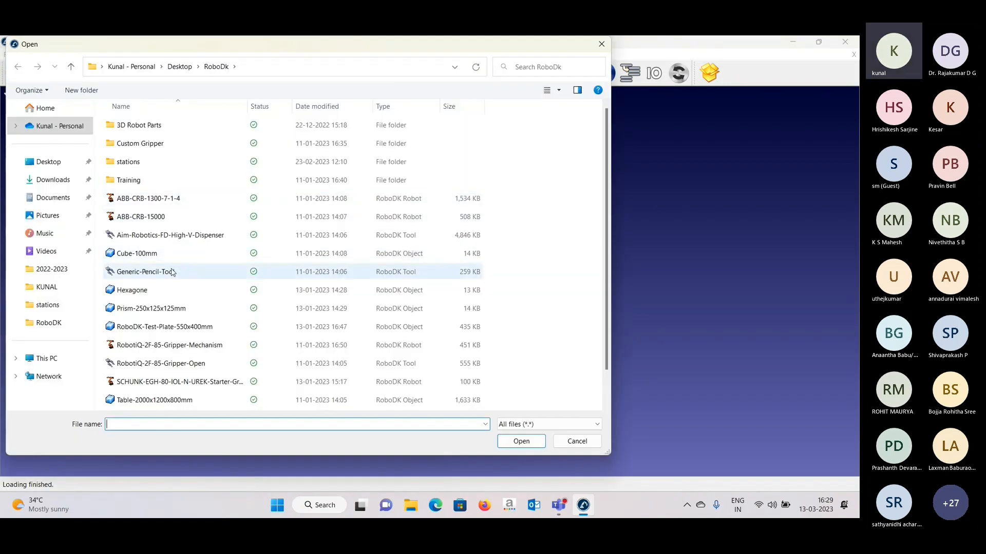
{"action": "scroll", "coordinate": [172, 273], "scroll_direction": "down", "scroll_amount": 1}
{"action": "left_click", "coordinate": [162, 368]}
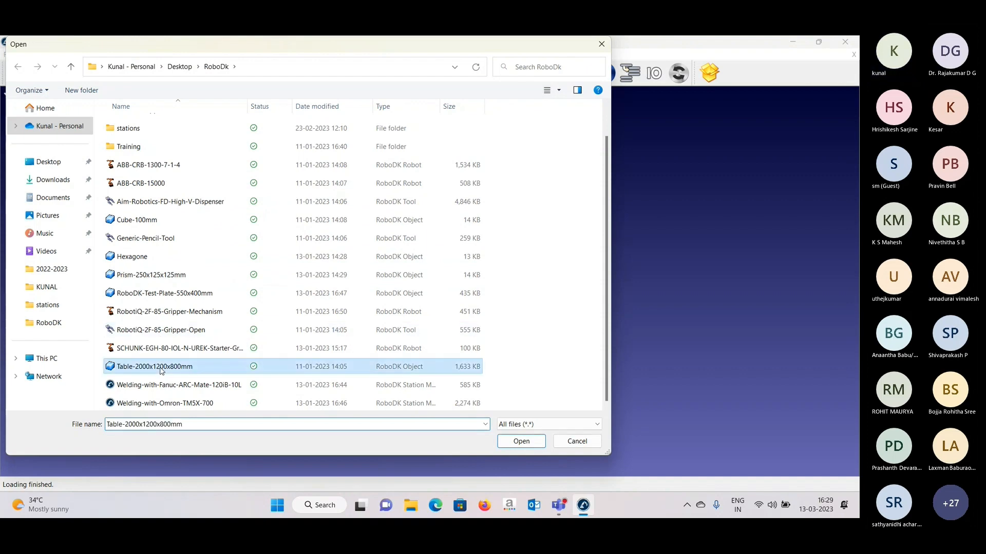
{"action": "double_click", "coordinate": [161, 368]}
{"action": "scroll", "coordinate": [433, 287], "scroll_direction": "up", "scroll_amount": 2}
{"action": "left_click_drag", "start_coordinate": [433, 288], "coordinate": [430, 195]}
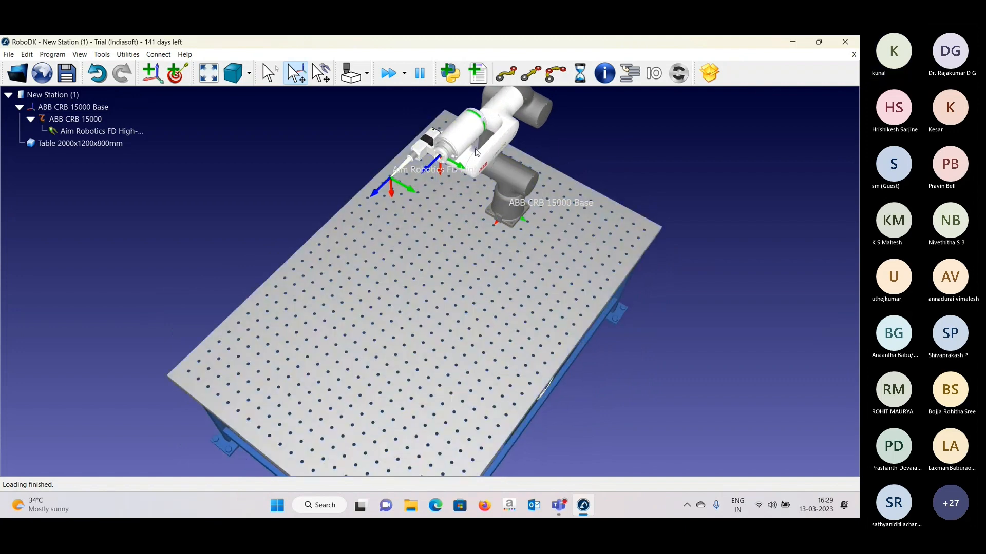
- Add the Prism-250x125x125mm object from the RoboDk folder to the station
{"action": "left_click", "coordinate": [21, 74]}
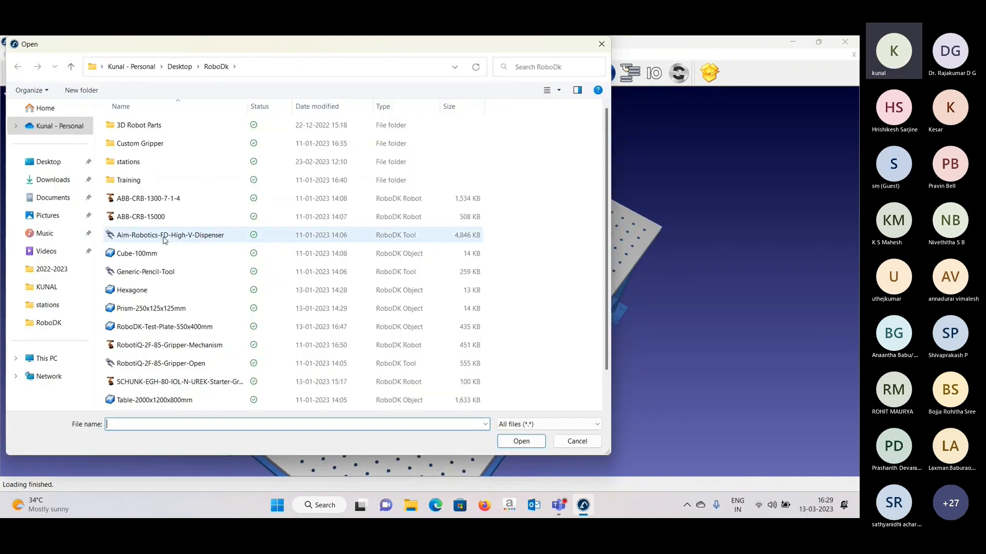
{"action": "double_click", "coordinate": [151, 275]}
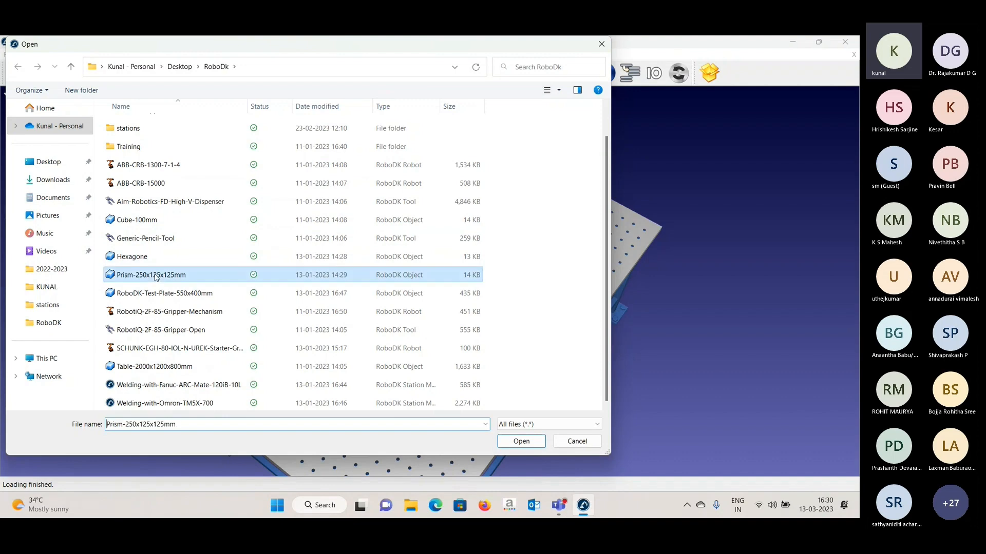
{"action": "scroll", "coordinate": [324, 258], "scroll_direction": "up", "scroll_amount": 5}
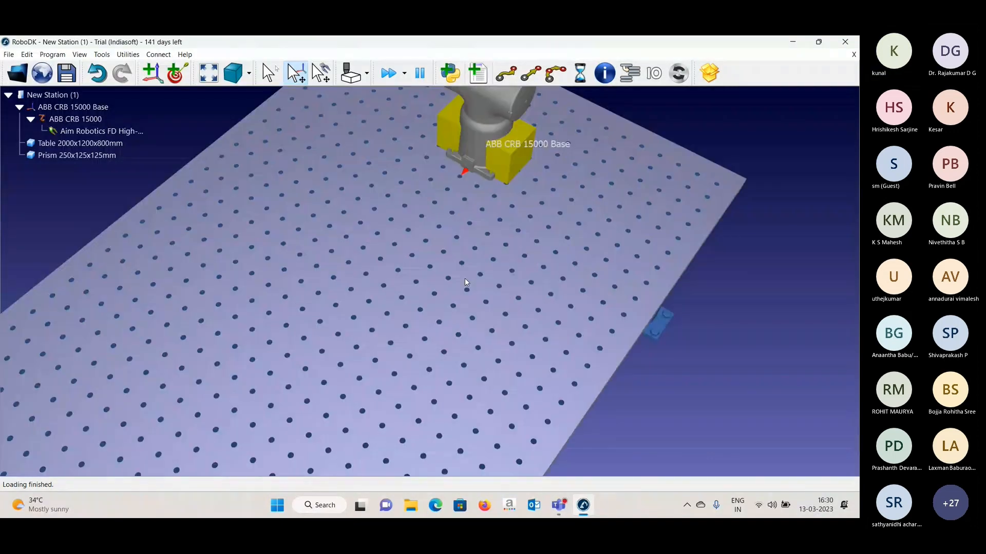
- Set the prism's X position to 520 mm with respect to the station and close its details
{"action": "double_click", "coordinate": [512, 162]}
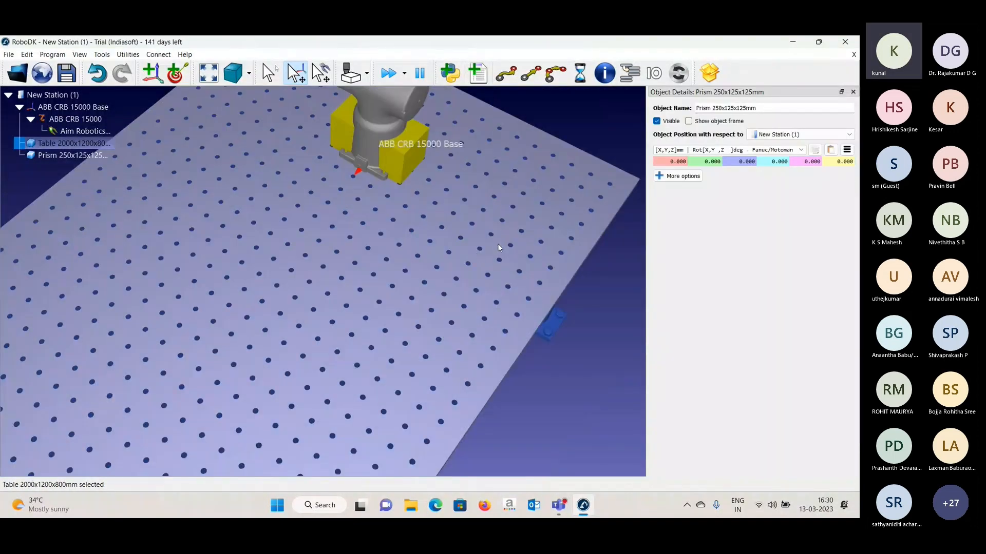
{"action": "type", "text": "4"}
{"action": "key", "text": "Return"}
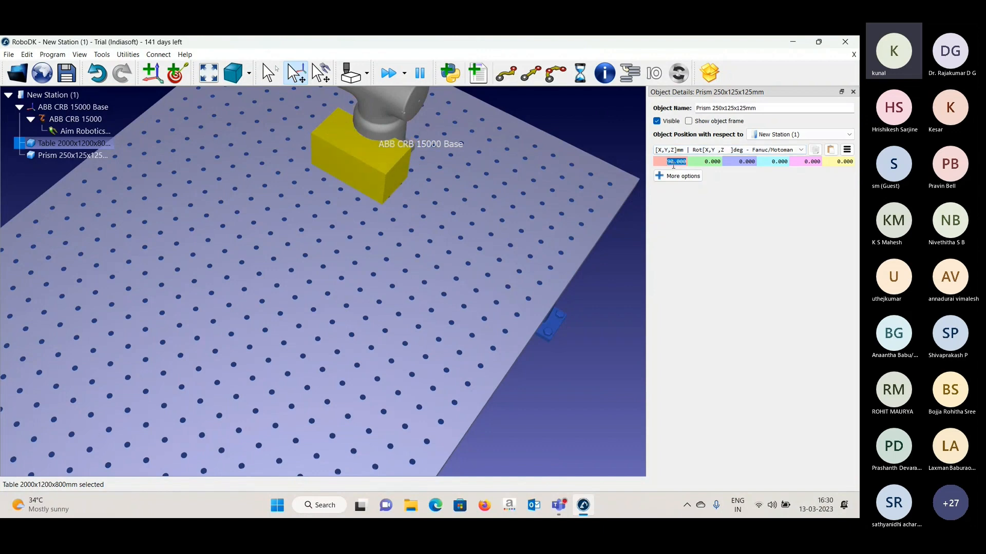
{"action": "left_click_drag", "start_coordinate": [490, 249], "coordinate": [577, 239]}
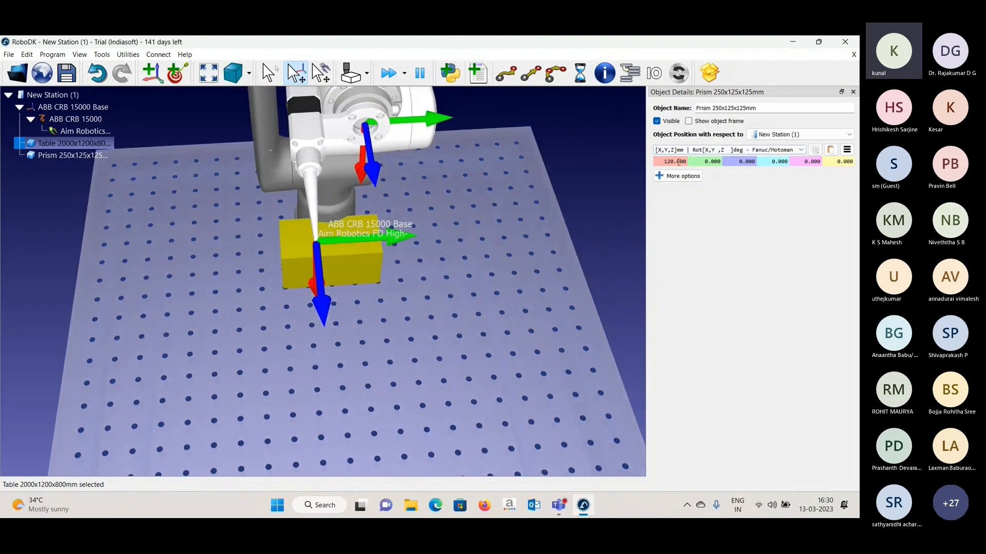
{"action": "scroll", "coordinate": [674, 163], "scroll_direction": "up", "scroll_amount": 20}
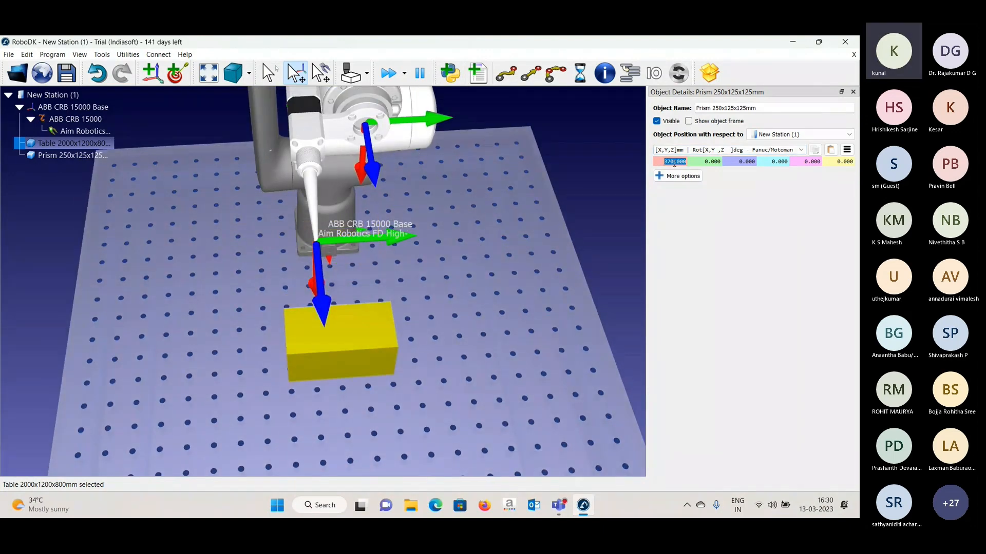
{"action": "scroll", "coordinate": [688, 160], "scroll_direction": "up", "scroll_amount": 6}
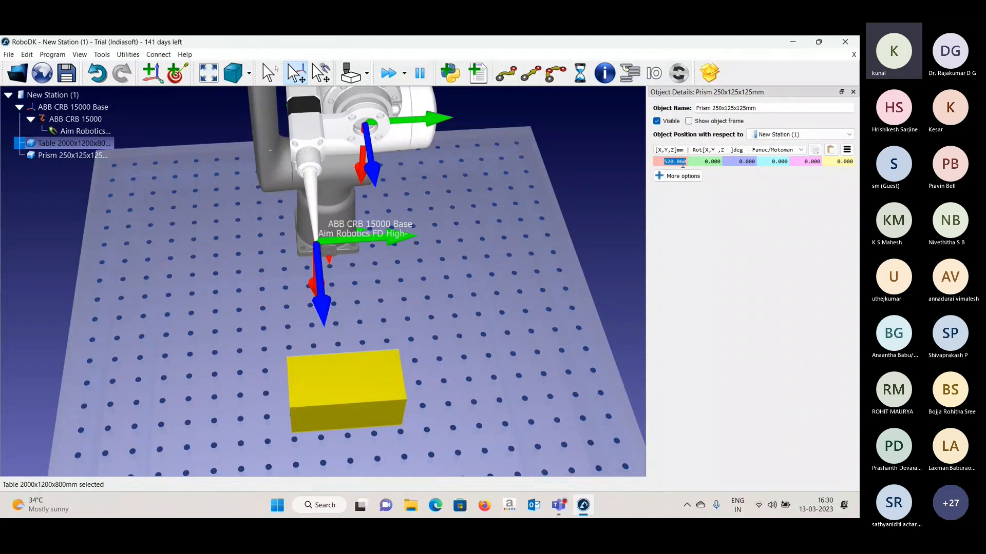
{"action": "left_click_drag", "start_coordinate": [421, 242], "coordinate": [411, 308]}
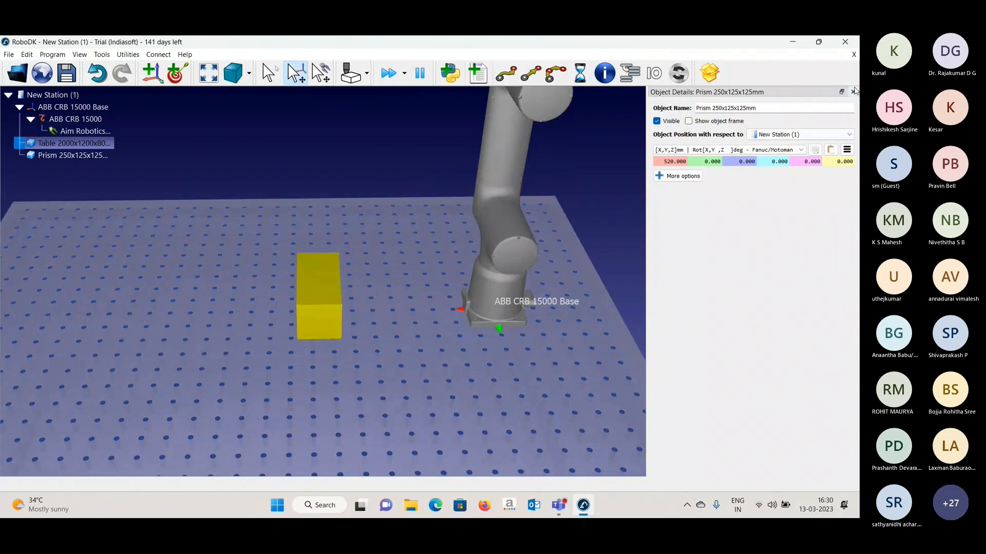
{"action": "left_click", "coordinate": [853, 91]}
- Turn the robot's dispenser tool to point straight down and bring it above the table near the prism
{"action": "scroll", "coordinate": [512, 211], "scroll_direction": "down", "scroll_amount": 5}
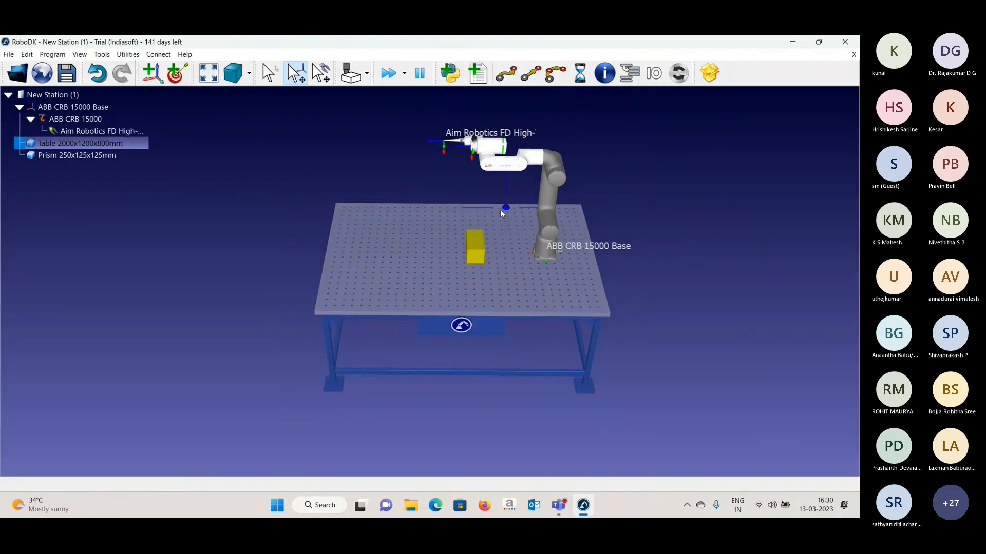
{"action": "scroll", "coordinate": [502, 213], "scroll_direction": "up", "scroll_amount": 5}
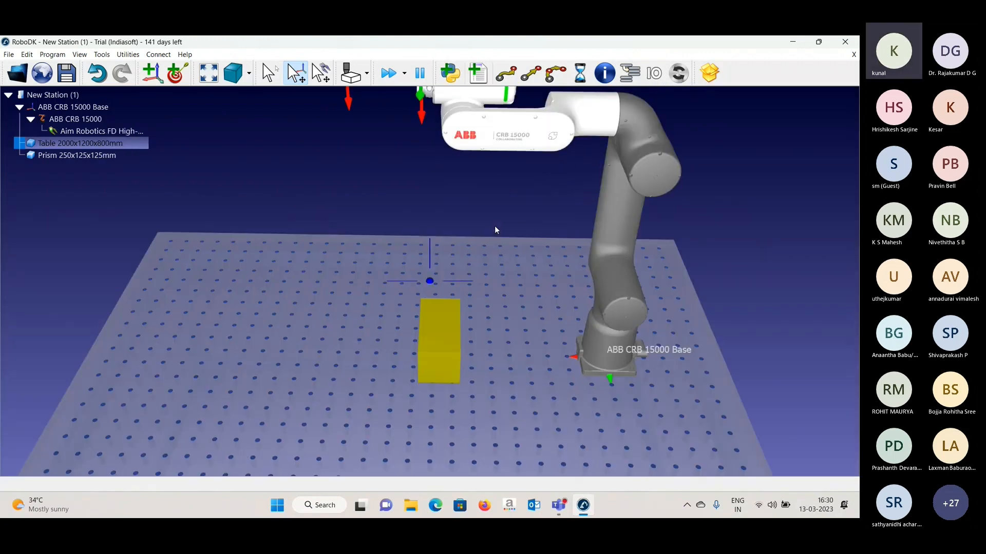
{"action": "left_click_drag", "start_coordinate": [495, 228], "coordinate": [513, 238]}
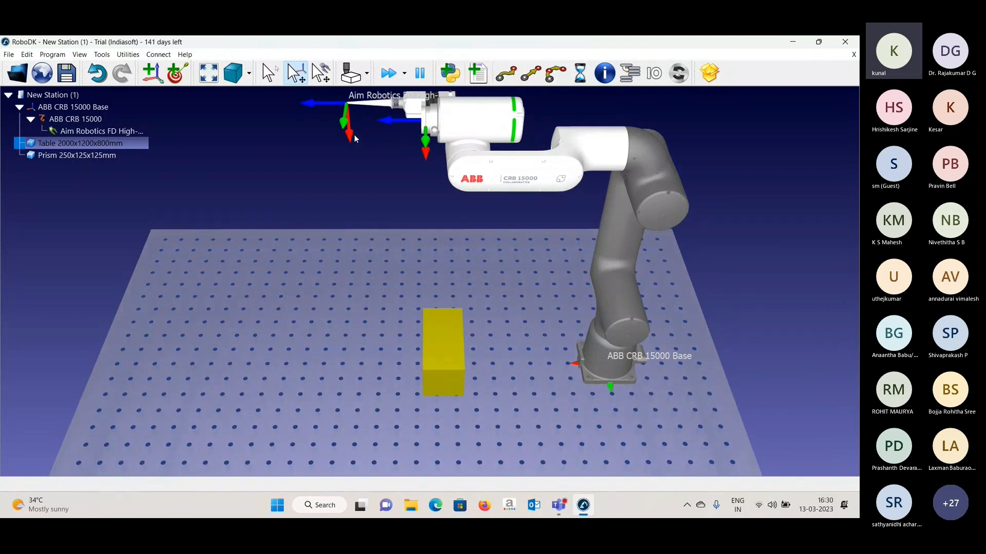
{"action": "left_click_drag", "start_coordinate": [354, 139], "coordinate": [496, 188]}
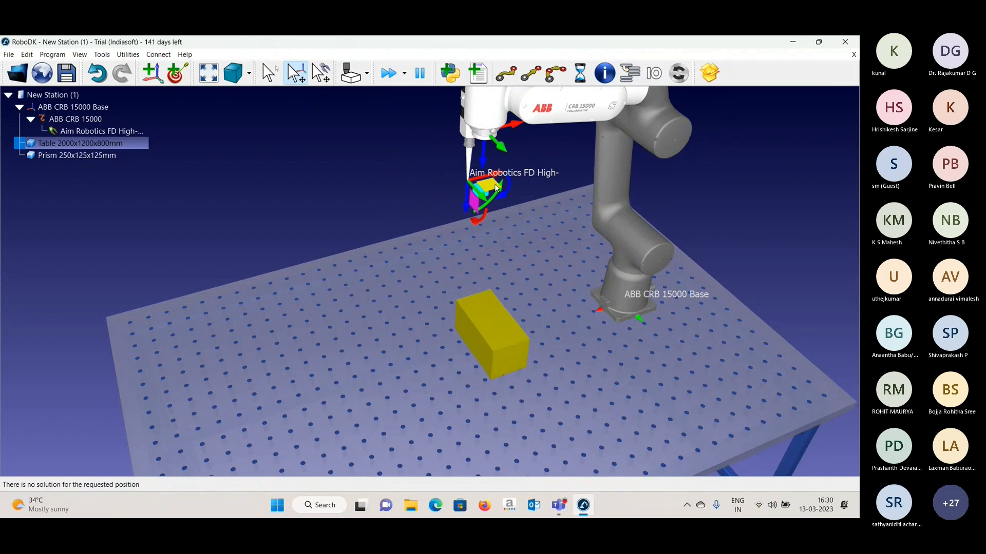
{"action": "mouse_move", "coordinate": [448, 270]}
{"action": "left_mouse_down"}
{"action": "mouse_move", "coordinate": [500, 245]}
{"action": "mouse_move", "coordinate": [491, 237]}
{"action": "mouse_move", "coordinate": [350, 257]}
{"action": "mouse_move", "coordinate": [383, 256]}
{"action": "mouse_move", "coordinate": [313, 243]}
{"action": "mouse_move", "coordinate": [360, 245]}
{"action": "mouse_move", "coordinate": [396, 230]}
{"action": "left_mouse_up"}
{"action": "scroll", "coordinate": [383, 253], "scroll_direction": "up", "scroll_amount": 2}
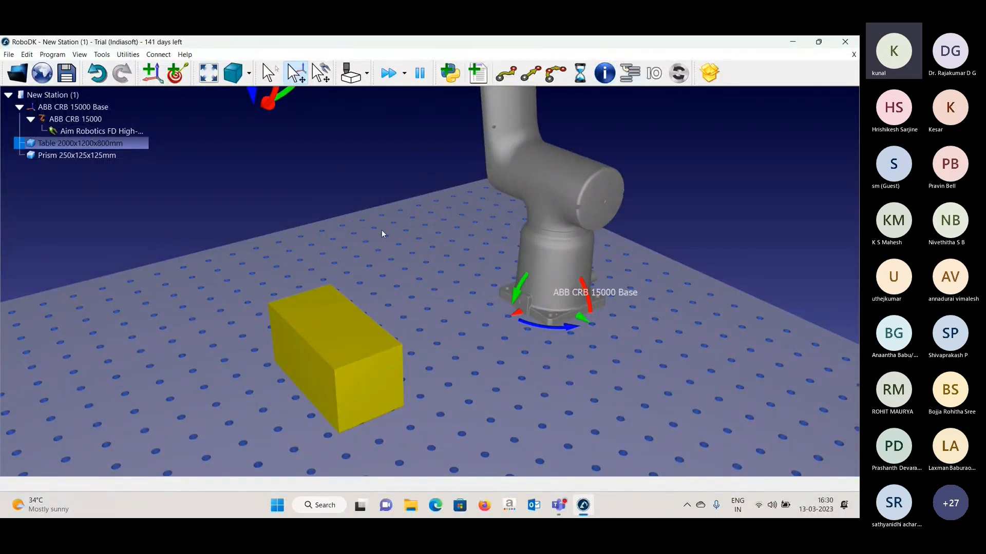
- Create a curve follow project and move its settings window clear of the prism
{"action": "left_click", "coordinate": [102, 55]}
{"action": "mouse_move", "coordinate": [117, 57]}
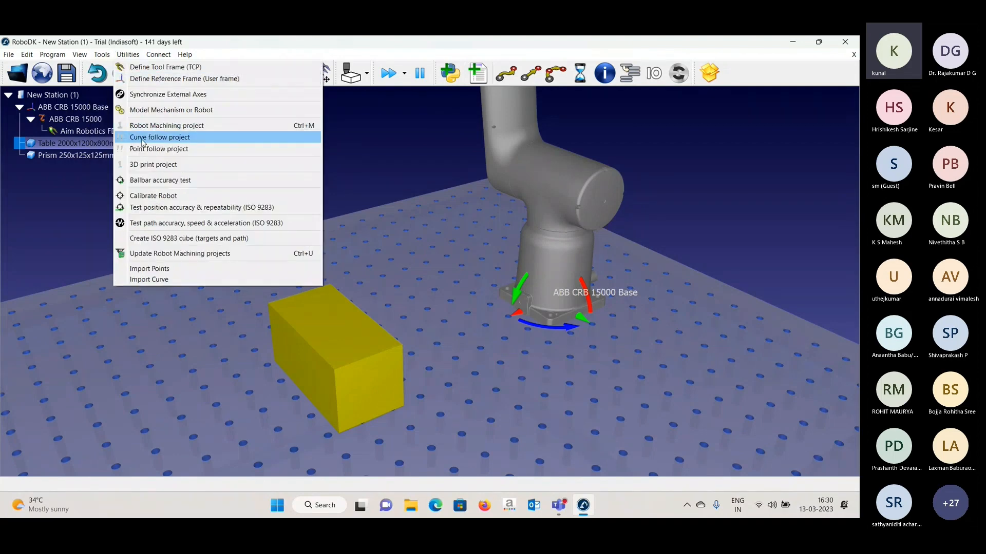
{"action": "left_click", "coordinate": [208, 137]}
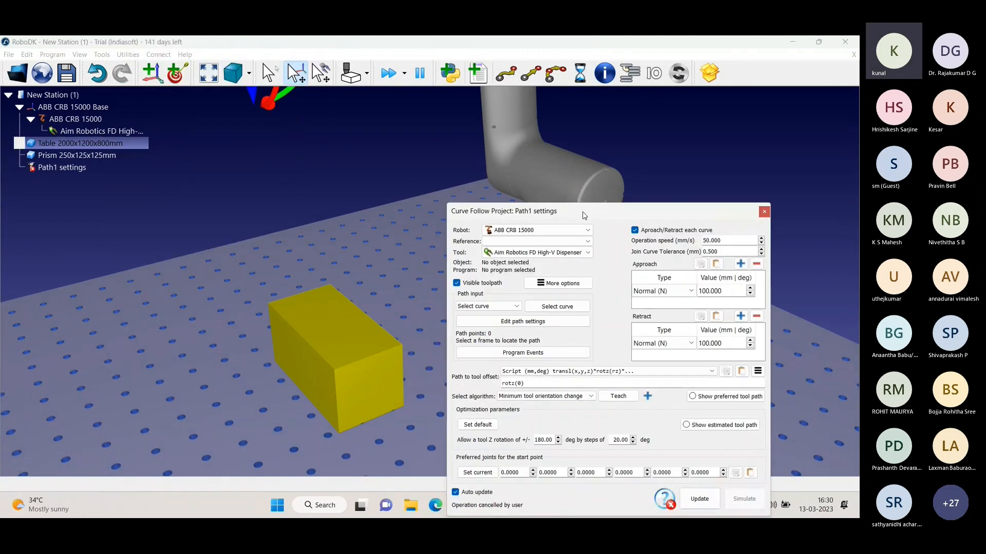
{"action": "left_click_drag", "start_coordinate": [584, 218], "coordinate": [625, 113]}
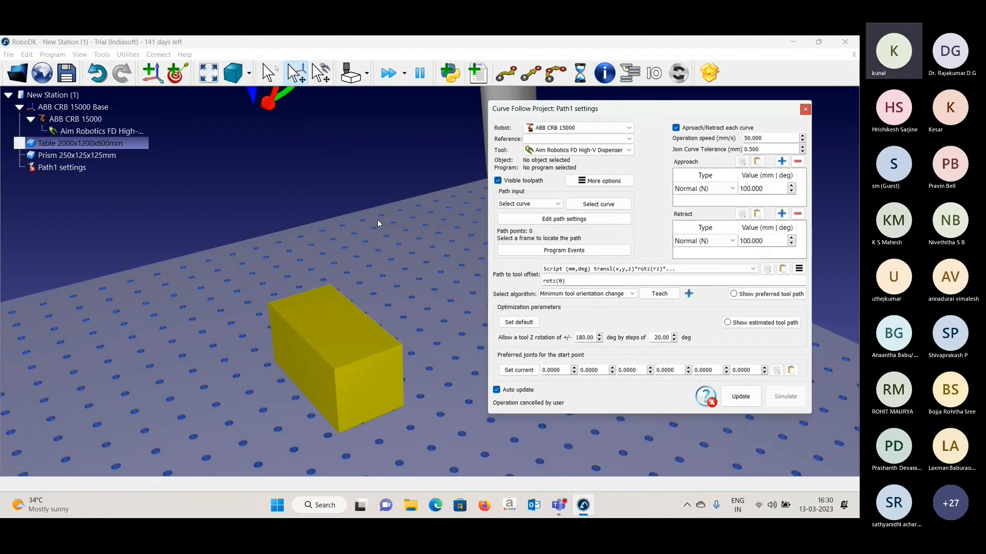
- Select the prism's long top edge facing the robot base and the adjoining short top edge as the path curves
{"action": "left_click_drag", "start_coordinate": [377, 220], "coordinate": [620, 222]}
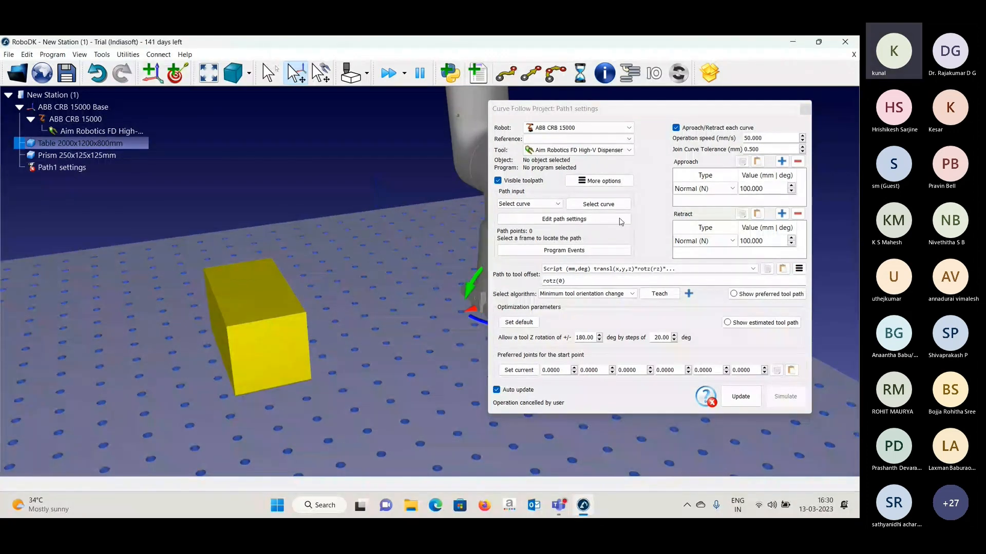
{"action": "left_click", "coordinate": [598, 204]}
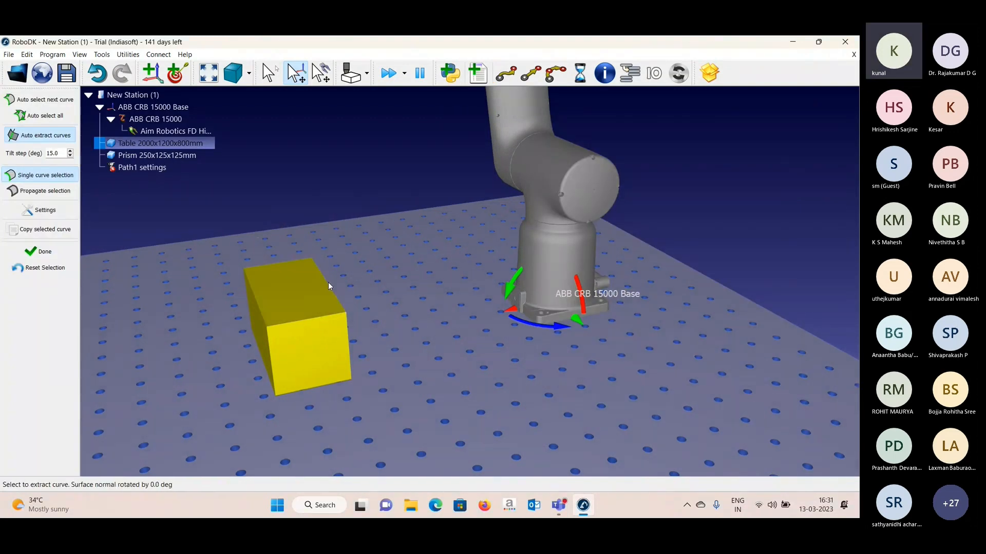
{"action": "scroll", "coordinate": [325, 283], "scroll_direction": "up", "scroll_amount": 5}
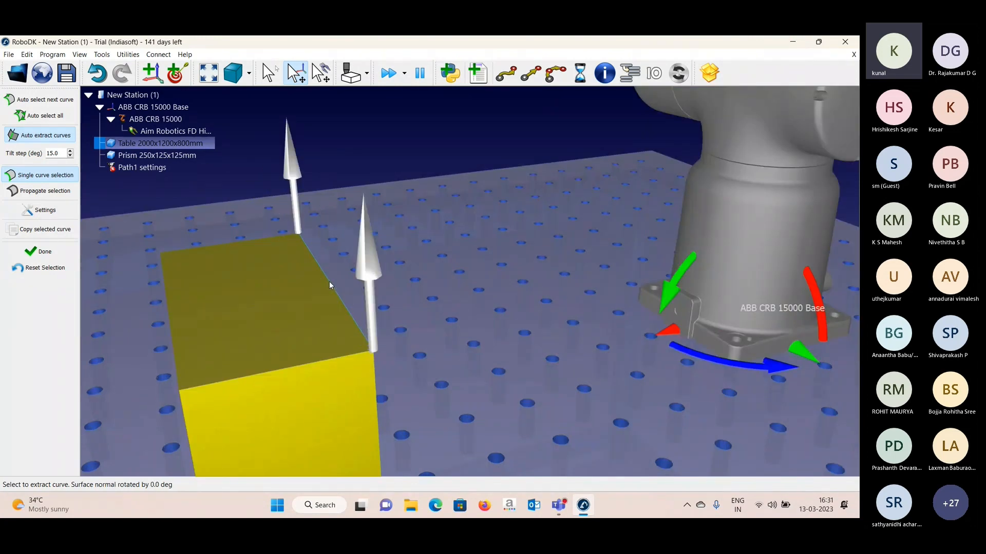
{"action": "left_click", "coordinate": [329, 282]}
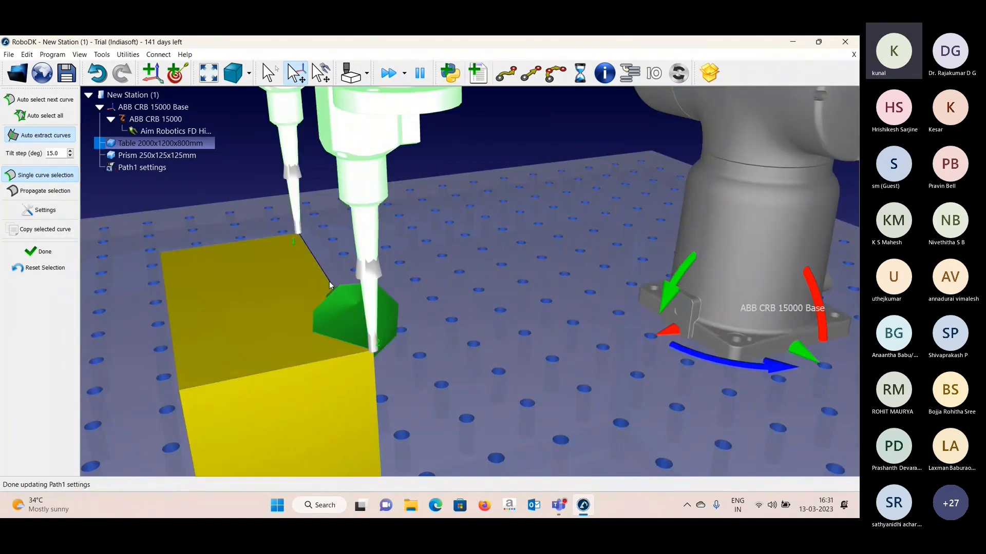
{"action": "left_click_drag", "start_coordinate": [329, 281], "coordinate": [416, 315]}
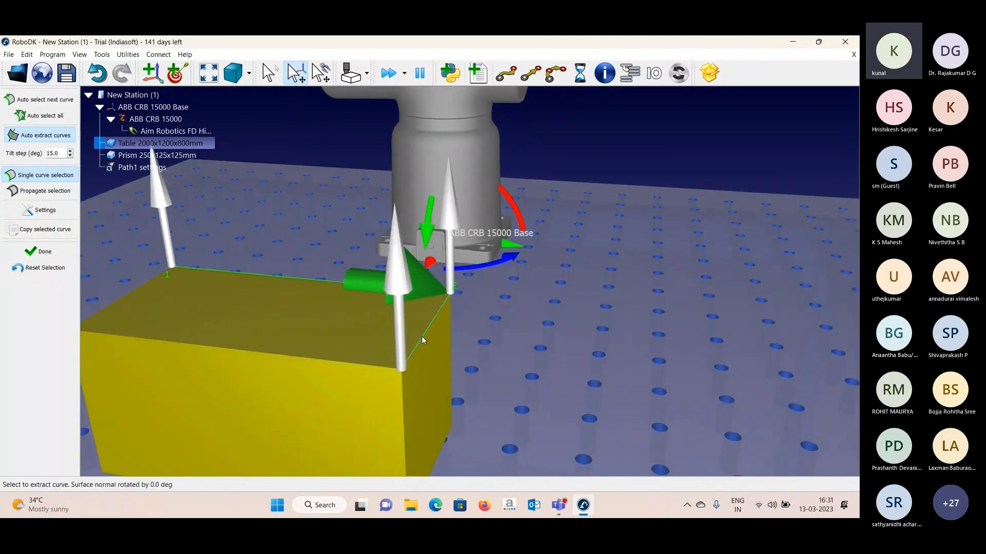
{"action": "left_click", "coordinate": [422, 339]}
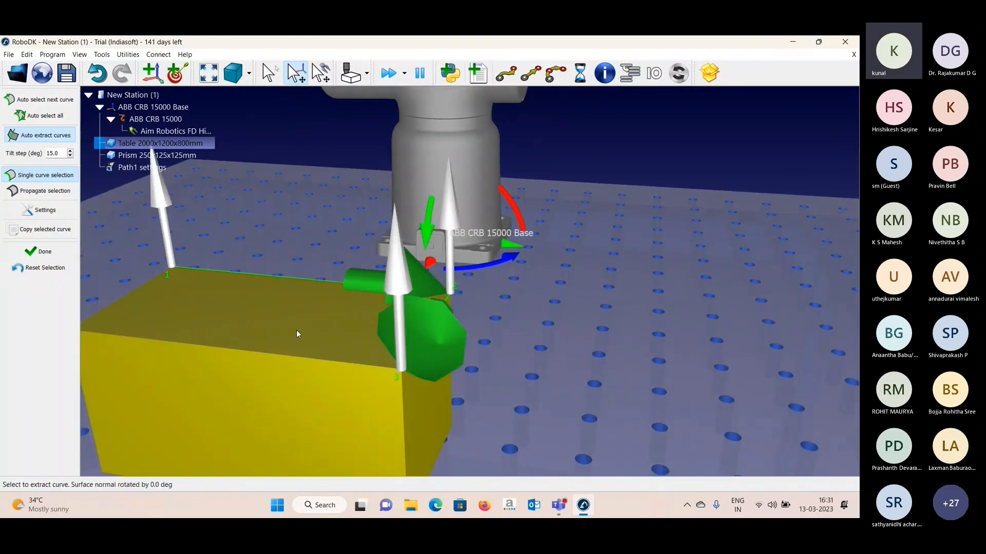
{"action": "mouse_move", "coordinate": [296, 333]}
{"action": "left_mouse_down"}
{"action": "mouse_move", "coordinate": [395, 340]}
{"action": "mouse_move", "coordinate": [340, 337]}
{"action": "left_mouse_up"}
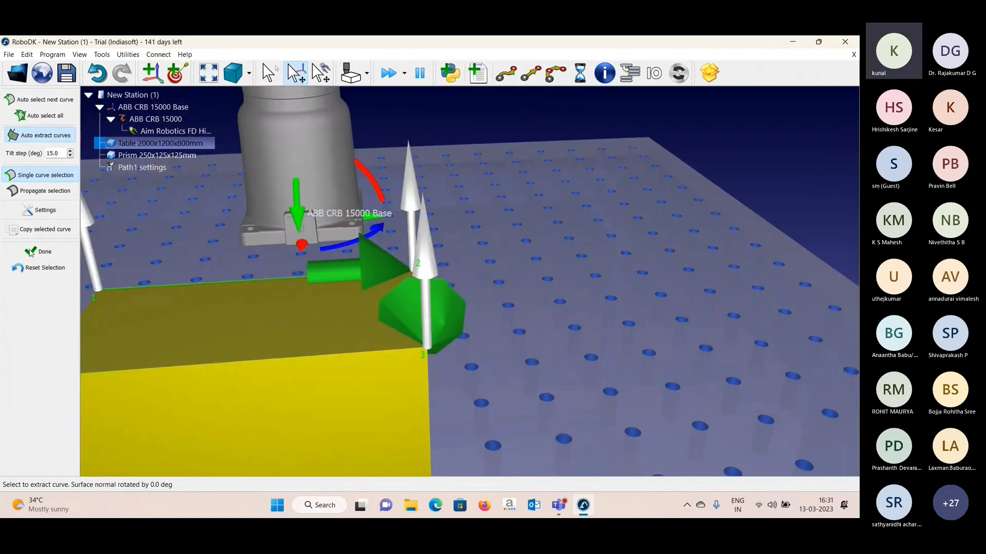
{"action": "left_click", "coordinate": [45, 251]}
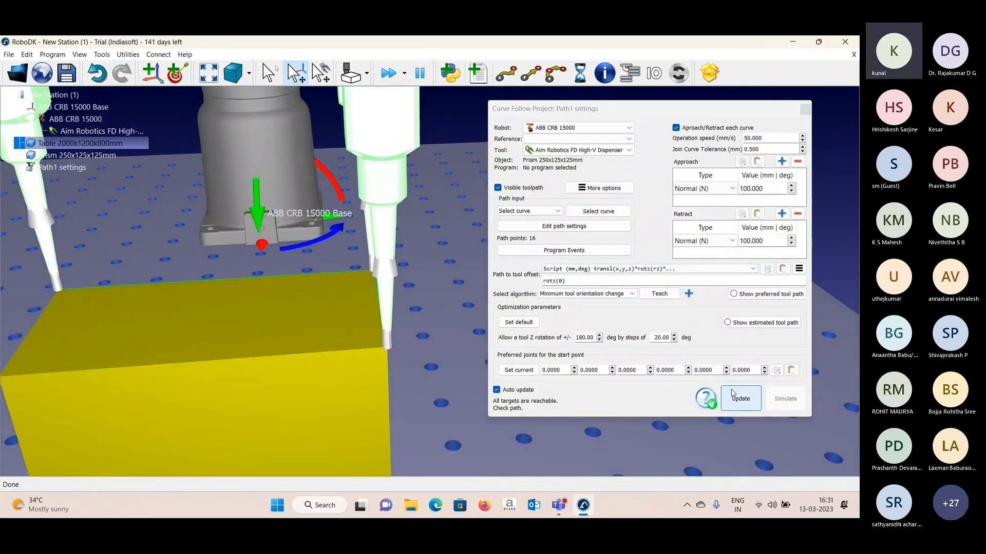
- Generate the robot program from the curve follow settings and close the Path1 settings window
{"action": "left_click", "coordinate": [737, 398]}
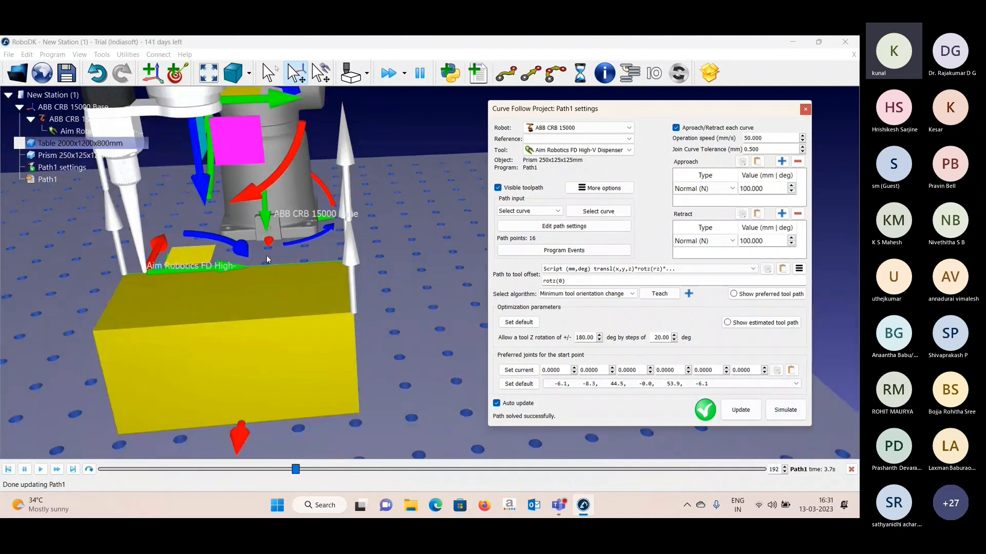
{"action": "left_click", "coordinate": [805, 110]}
- Run the Path1 program in view of the prism and slightly lower the simulation speed
{"action": "left_click_drag", "start_coordinate": [377, 260], "coordinate": [301, 262]}
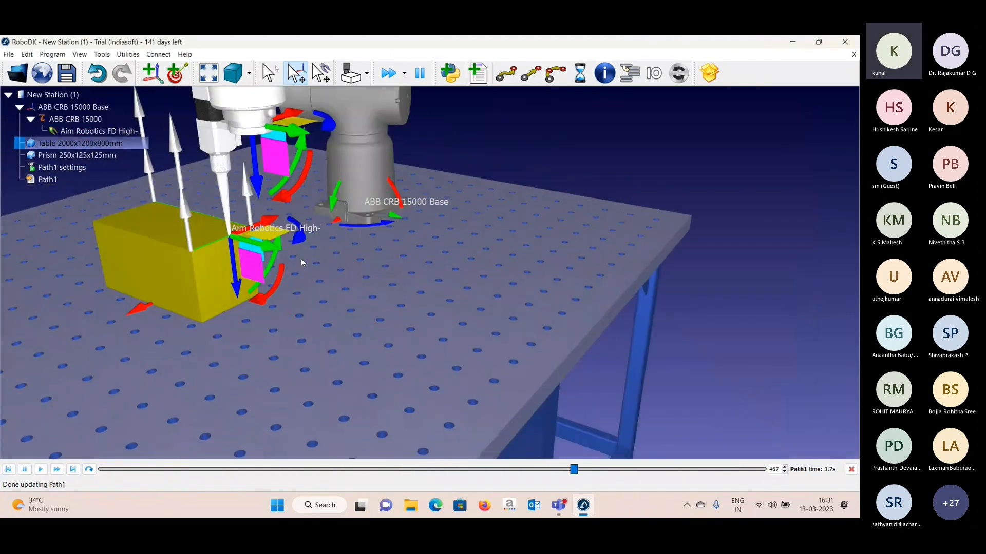
{"action": "scroll", "coordinate": [254, 239], "scroll_direction": "up", "scroll_amount": 5}
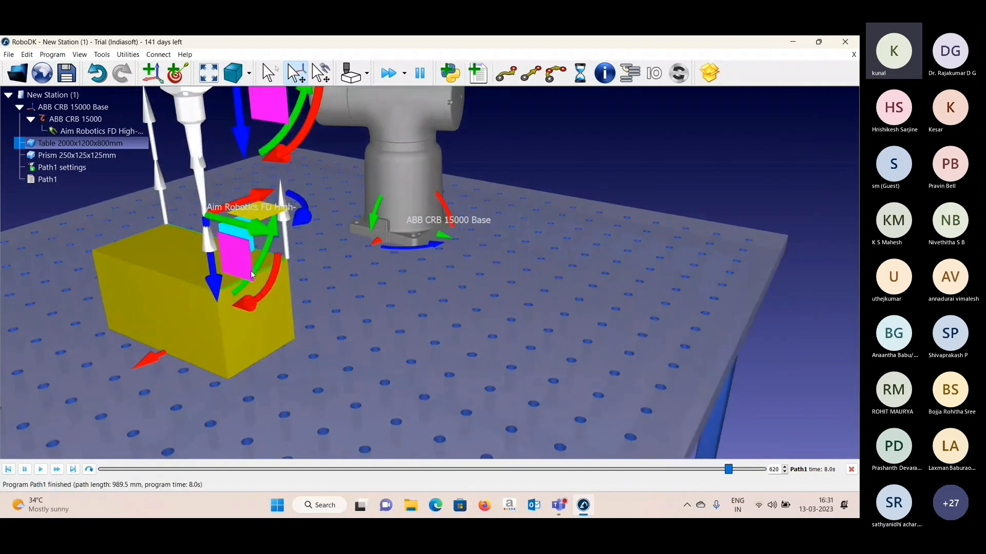
{"action": "double_click", "coordinate": [31, 179]}
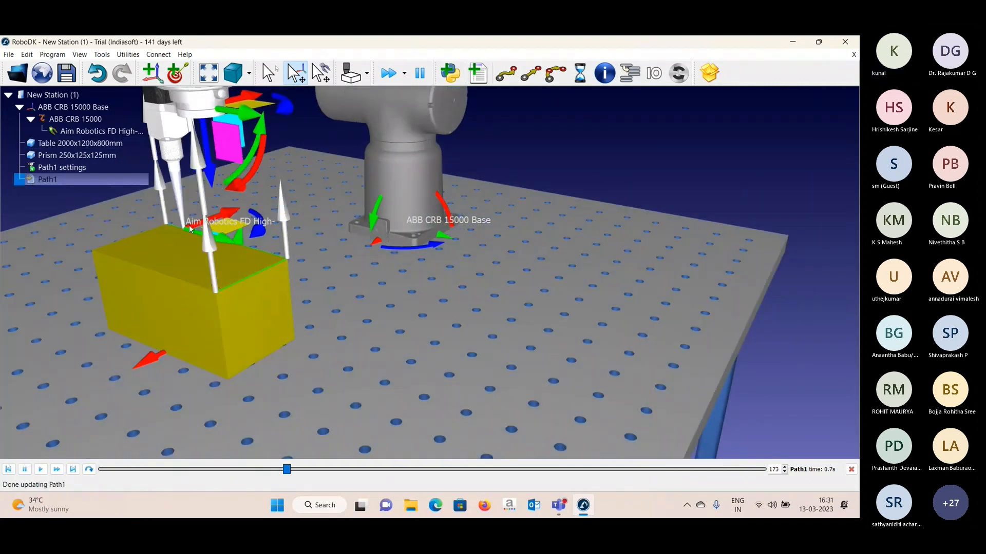
{"action": "left_click", "coordinate": [404, 73]}
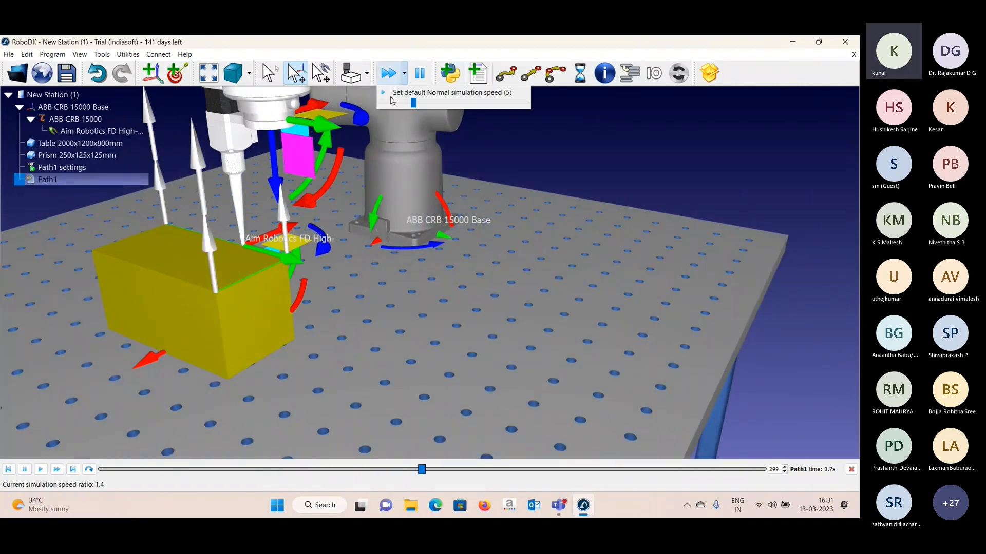
{"action": "left_click", "coordinate": [406, 104]}
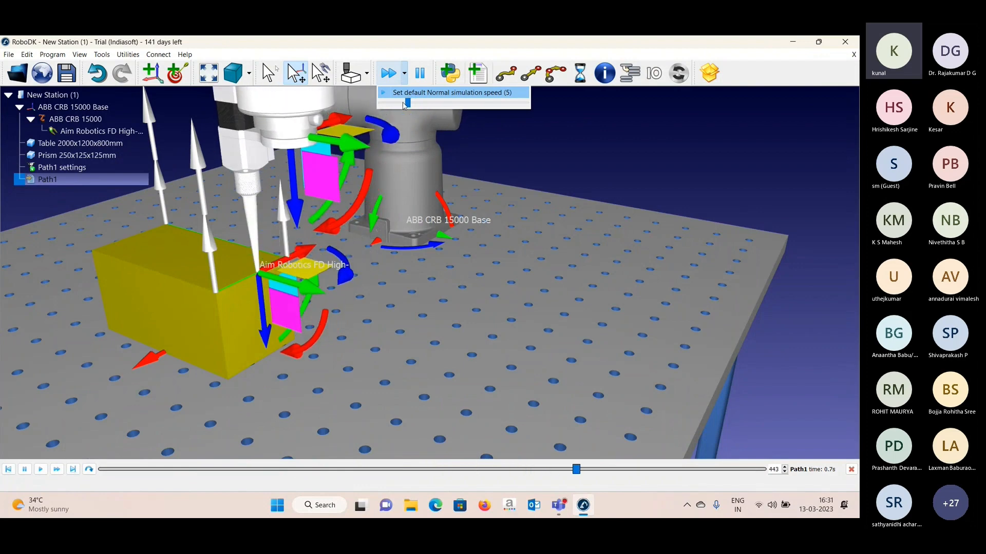
- Replay the Path1 program at the reduced speed, watching the dispenser follow the prism's top edges up close
{"action": "double_click", "coordinate": [71, 179]}
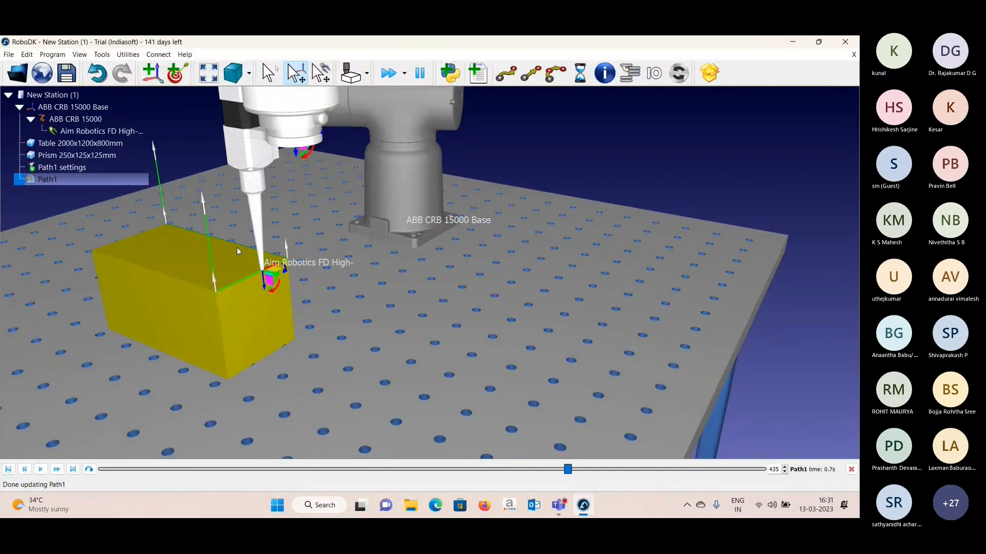
{"action": "scroll", "coordinate": [236, 247], "scroll_direction": "up", "scroll_amount": 2}
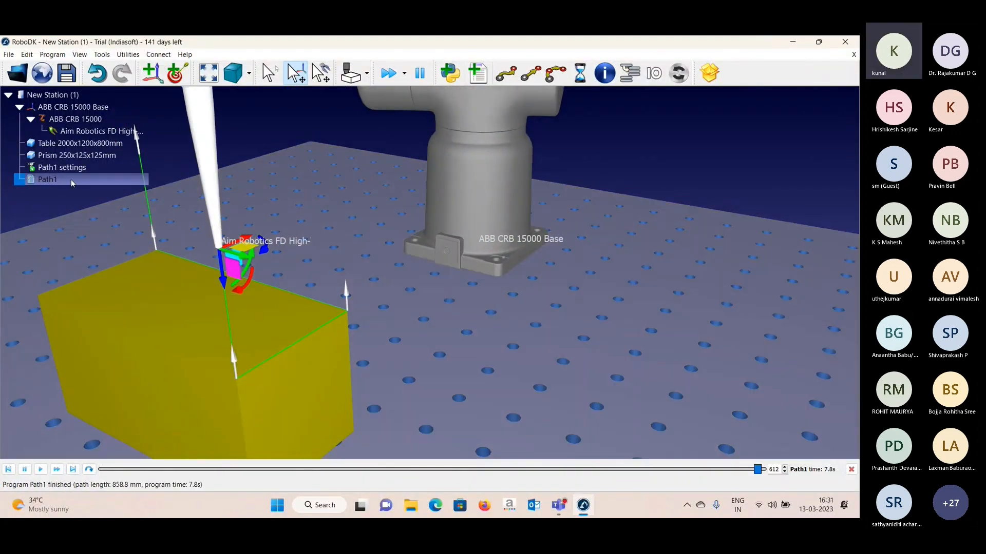
{"action": "double_click", "coordinate": [71, 180]}
{"action": "left_click_drag", "start_coordinate": [159, 273], "coordinate": [128, 264]}
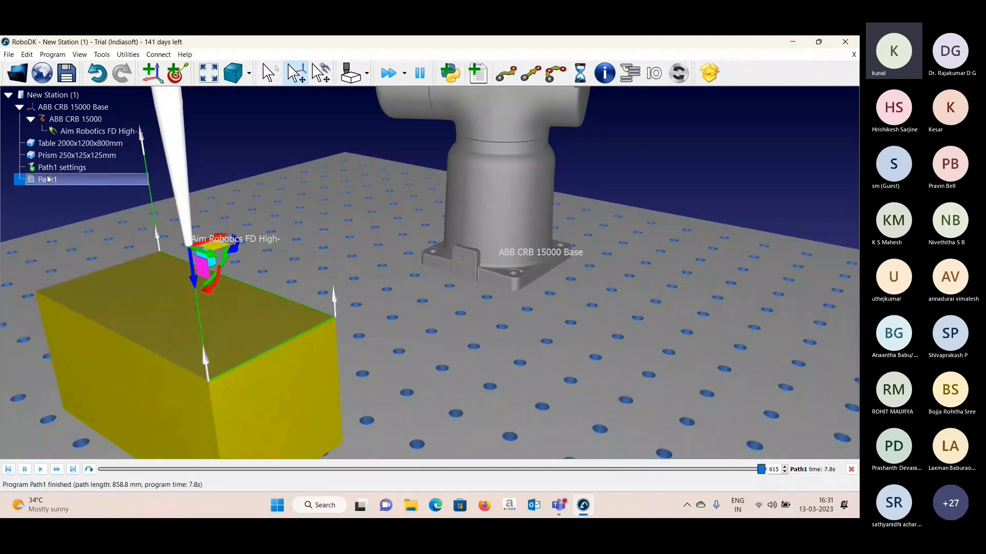
- Run the Path1 simulation twice and examine the dispenser following the prism's edges
{"action": "double_click", "coordinate": [47, 179]}
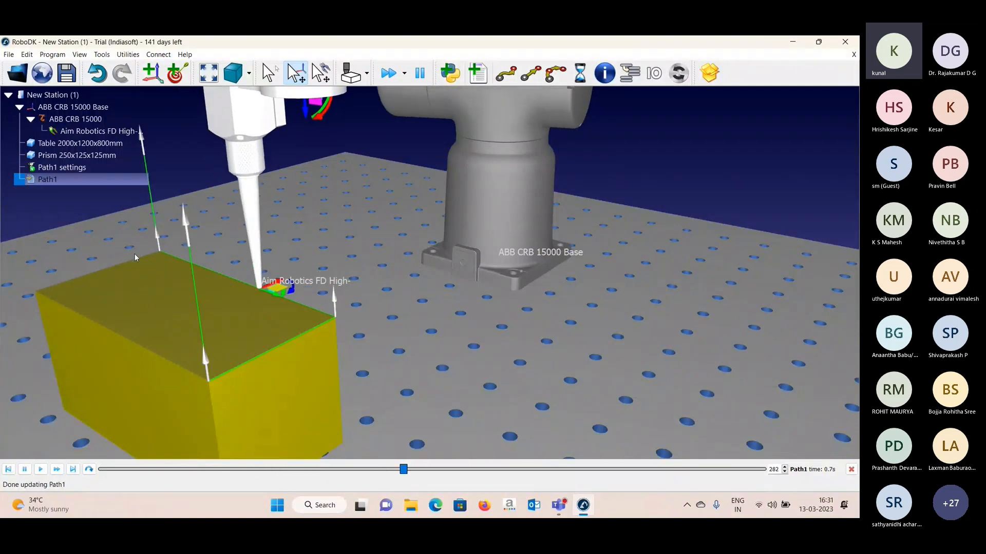
{"action": "scroll", "coordinate": [233, 216], "scroll_direction": "down", "scroll_amount": 5}
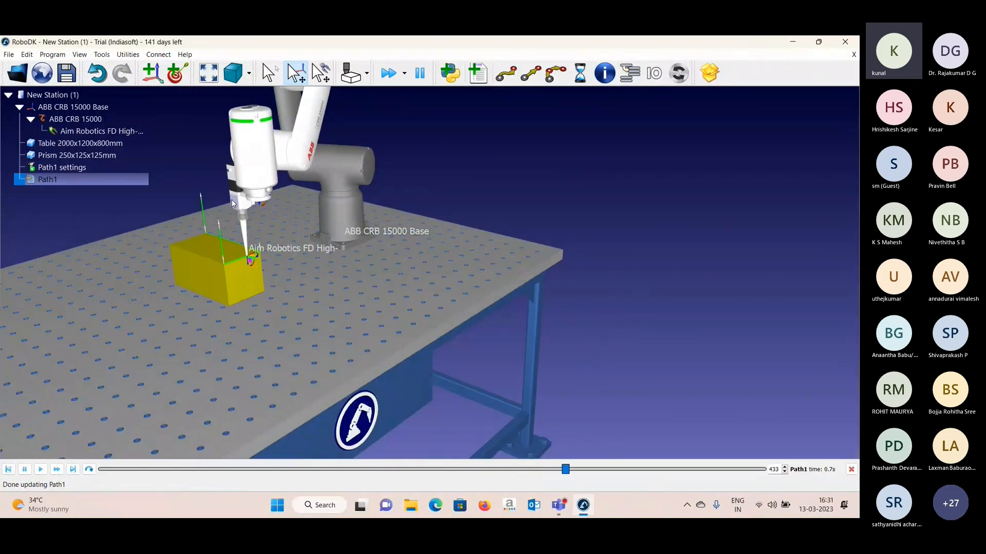
{"action": "scroll", "coordinate": [221, 240], "scroll_direction": "up", "scroll_amount": 5}
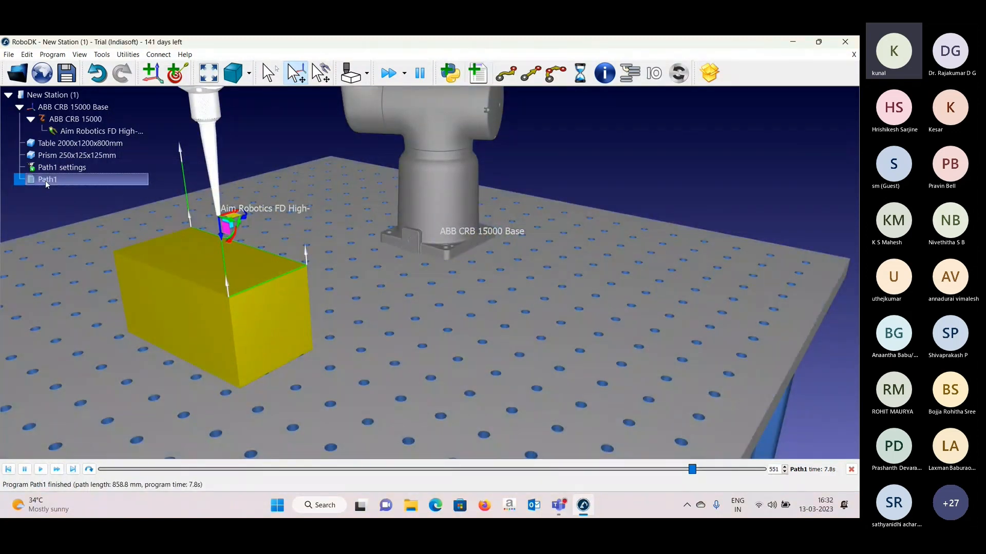
{"action": "double_click", "coordinate": [45, 181]}
{"action": "scroll", "coordinate": [233, 257], "scroll_direction": "up", "scroll_amount": 2}
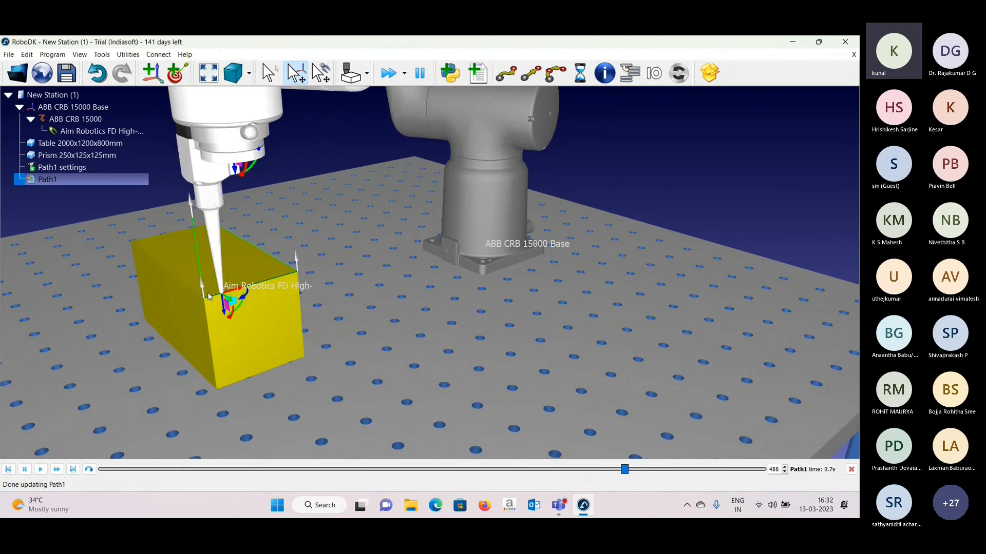
- Close the New Station (1) station without saving it
{"action": "left_click", "coordinate": [48, 98]}
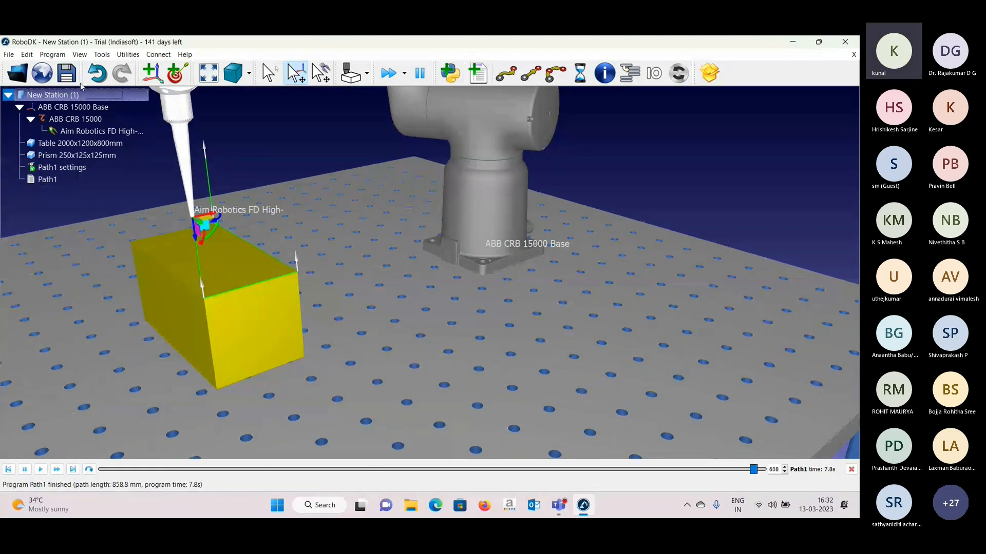
{"action": "key", "text": "Delete"}
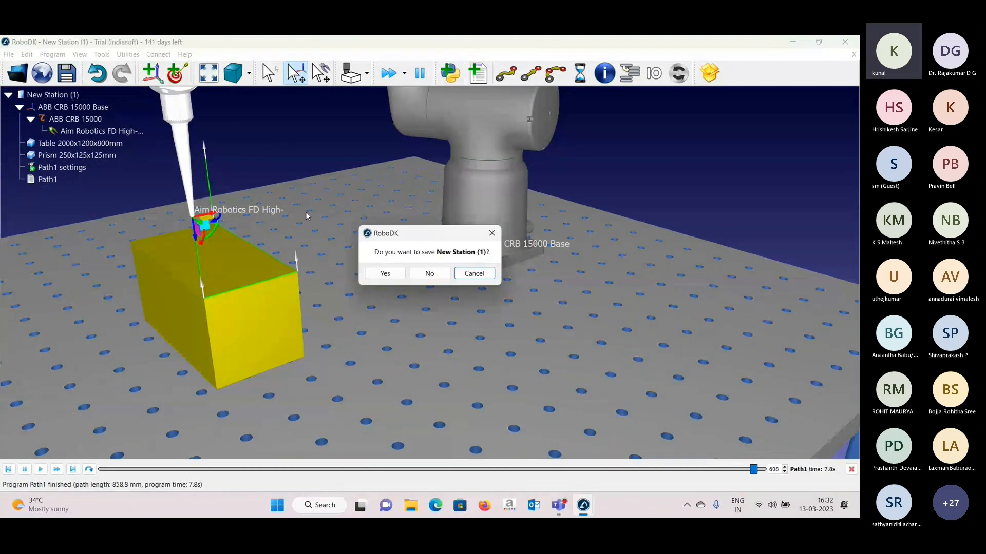
{"action": "left_click", "coordinate": [431, 273]}
- Open the curve follow station from the stations folder
{"action": "left_click", "coordinate": [17, 72]}
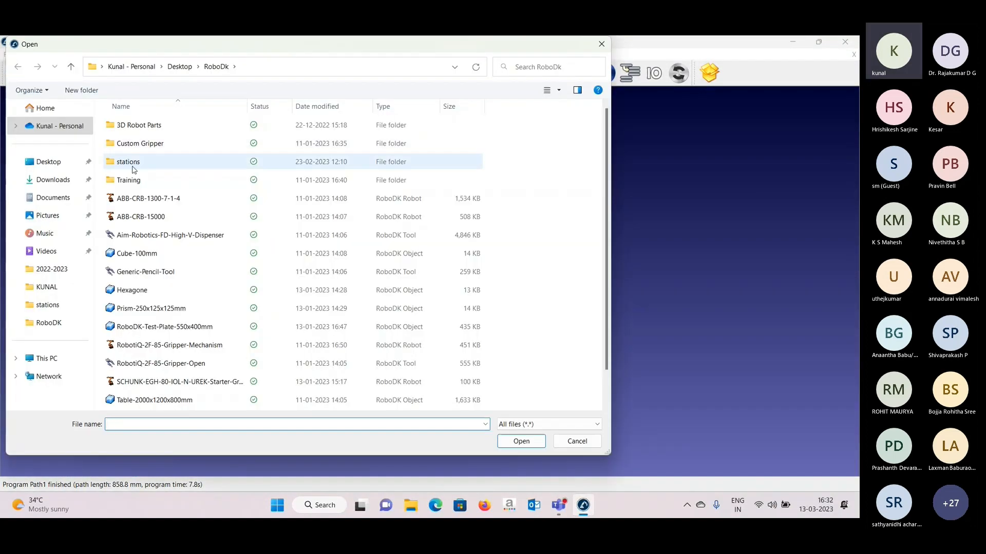
{"action": "double_click", "coordinate": [137, 162]}
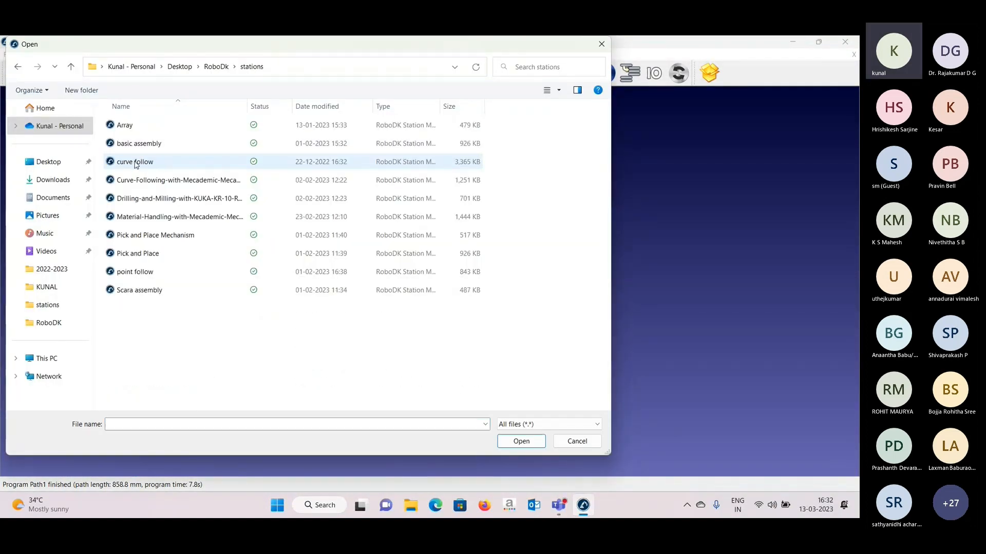
{"action": "double_click", "coordinate": [161, 167]}
{"action": "scroll", "coordinate": [410, 293], "scroll_direction": "up", "scroll_amount": 5}
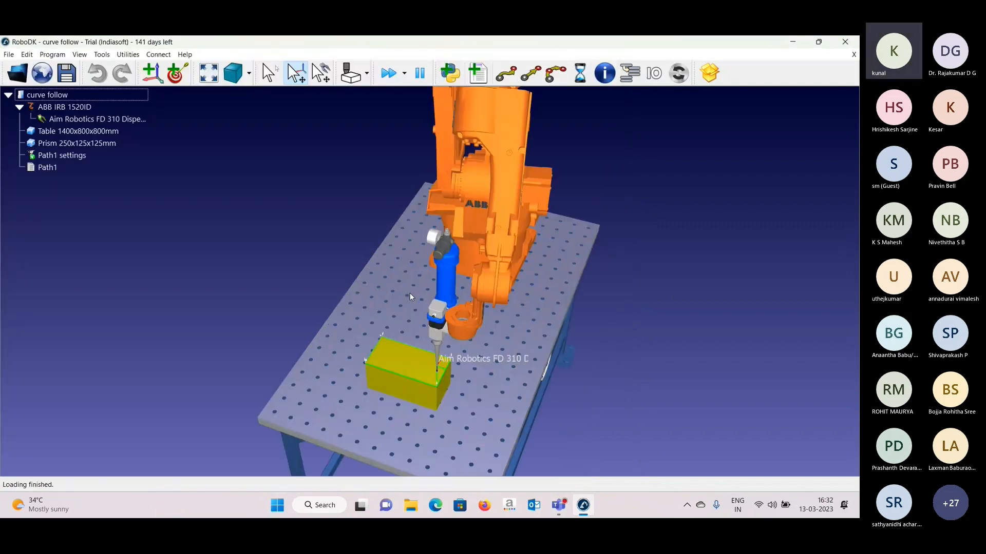
- Run Path1 in the curve follow station and examine the dispenser's motion around the prism from the side
{"action": "mouse_move", "coordinate": [408, 300]}
{"action": "left_mouse_down"}
{"action": "mouse_move", "coordinate": [432, 267]}
{"action": "mouse_move", "coordinate": [446, 278]}
{"action": "mouse_move", "coordinate": [444, 298]}
{"action": "left_mouse_up"}
{"action": "double_click", "coordinate": [48, 168]}
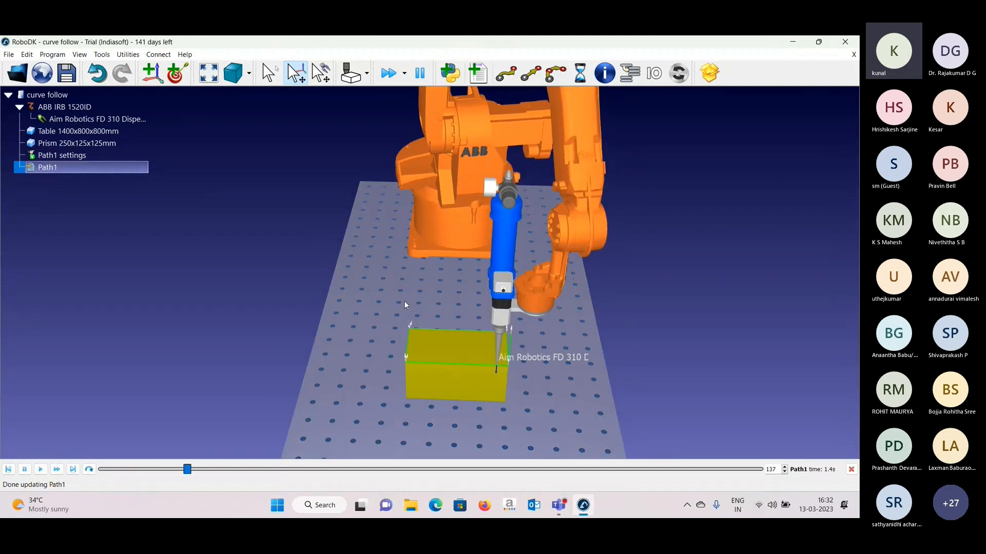
{"action": "scroll", "coordinate": [362, 295], "scroll_direction": "down", "scroll_amount": 4}
{"action": "left_click_drag", "start_coordinate": [362, 295], "coordinate": [318, 303]}
{"action": "right_click_drag", "start_coordinate": [318, 303], "coordinate": [300, 298]}
{"action": "scroll", "coordinate": [381, 282], "scroll_direction": "up", "scroll_amount": 4}
{"action": "middle_click_drag", "start_coordinate": [381, 282], "coordinate": [445, 298]}
{"action": "right_click_drag", "start_coordinate": [480, 299], "coordinate": [465, 298]}
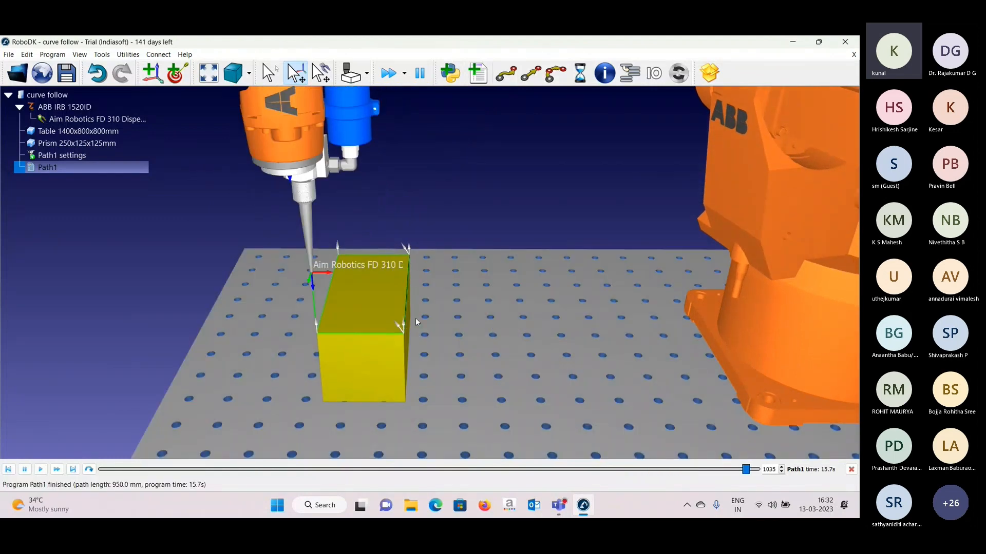
- Replay Path1 with a close look at the prism's edges, and set the program to loop
{"action": "double_click", "coordinate": [48, 168]}
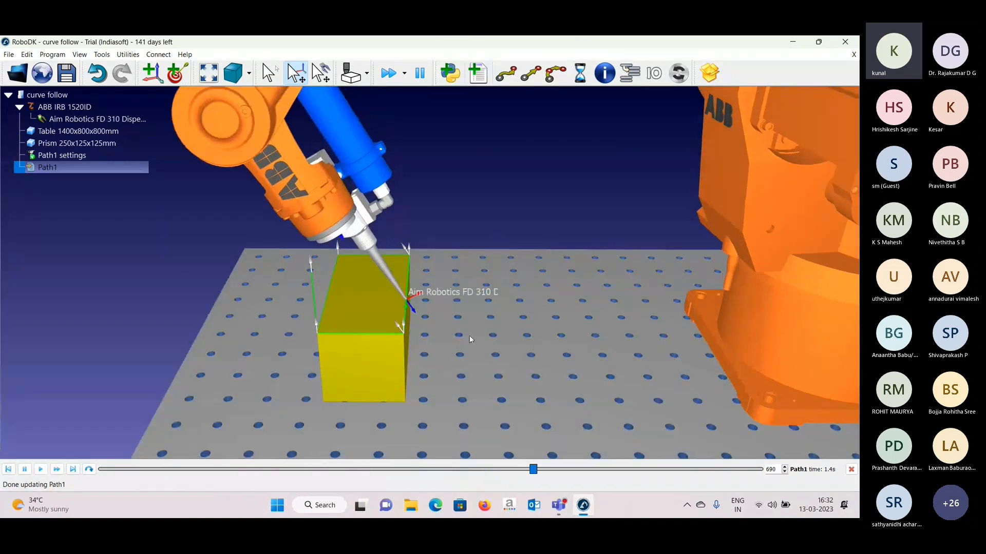
{"action": "scroll", "coordinate": [430, 328], "scroll_direction": "up", "scroll_amount": 6}
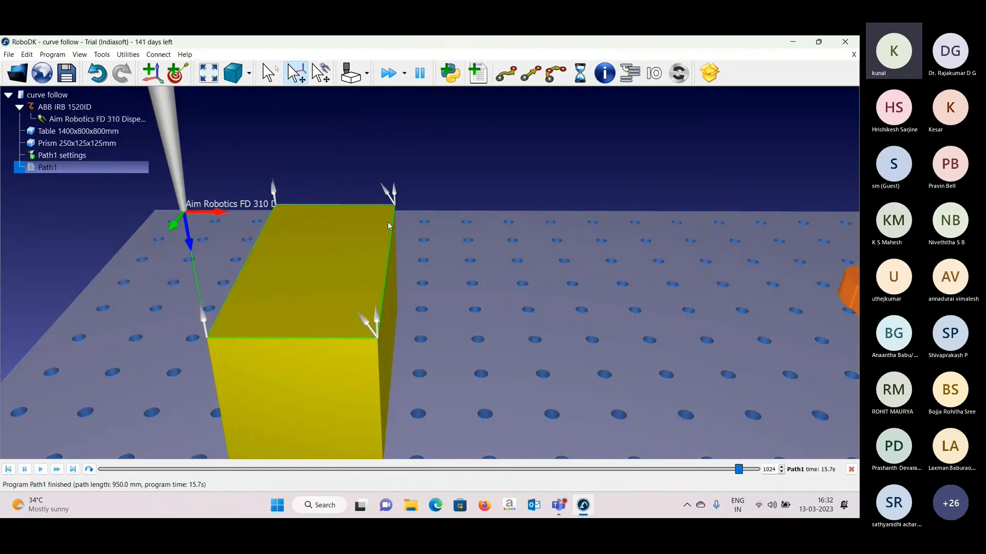
{"action": "double_click", "coordinate": [93, 168]}
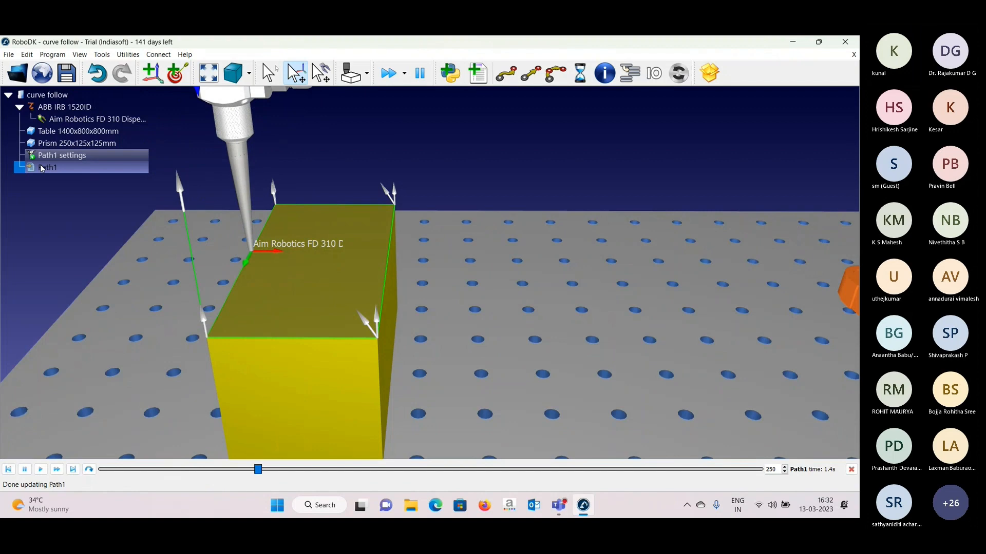
{"action": "right_click", "coordinate": [45, 169]}
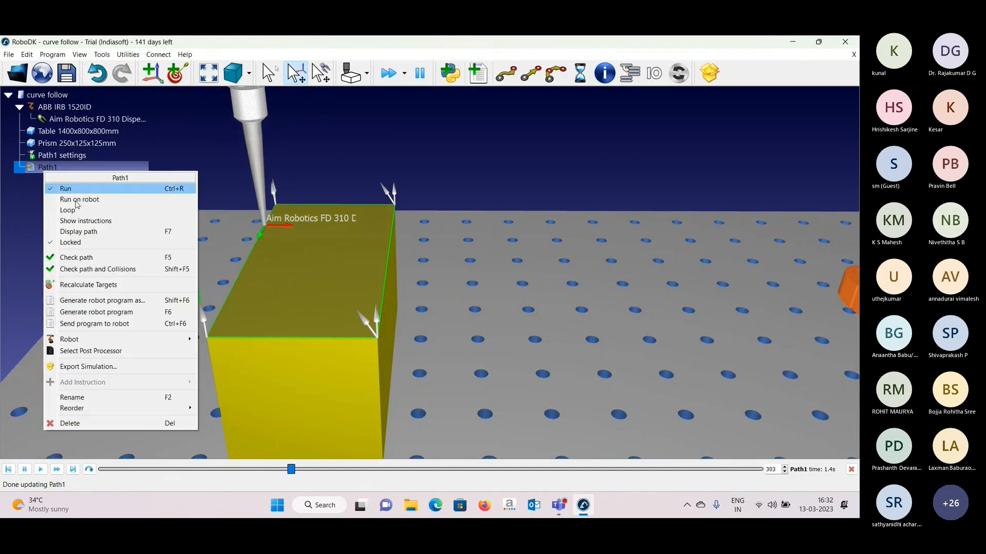
{"action": "left_click", "coordinate": [72, 210]}
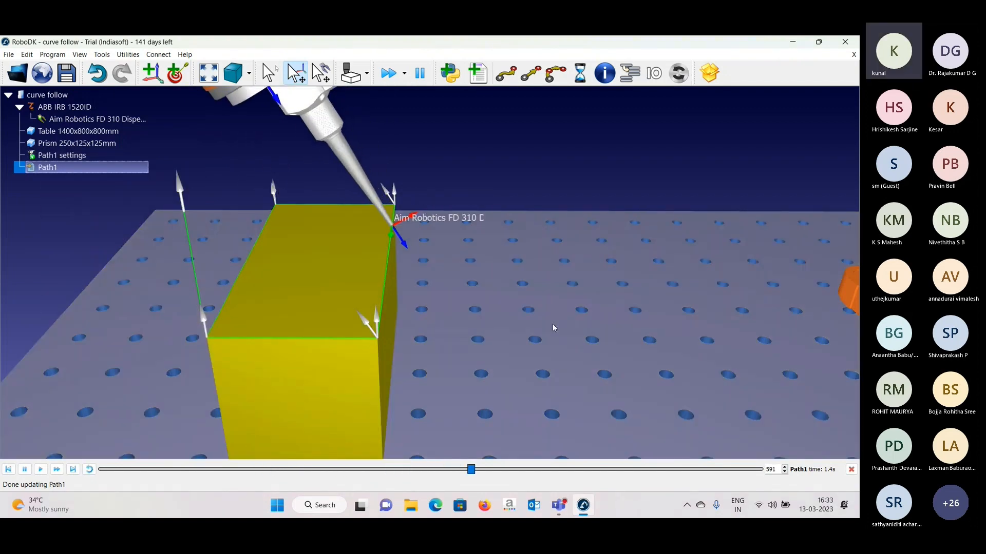
{"action": "scroll", "coordinate": [319, 232], "scroll_direction": "down", "scroll_amount": 4}
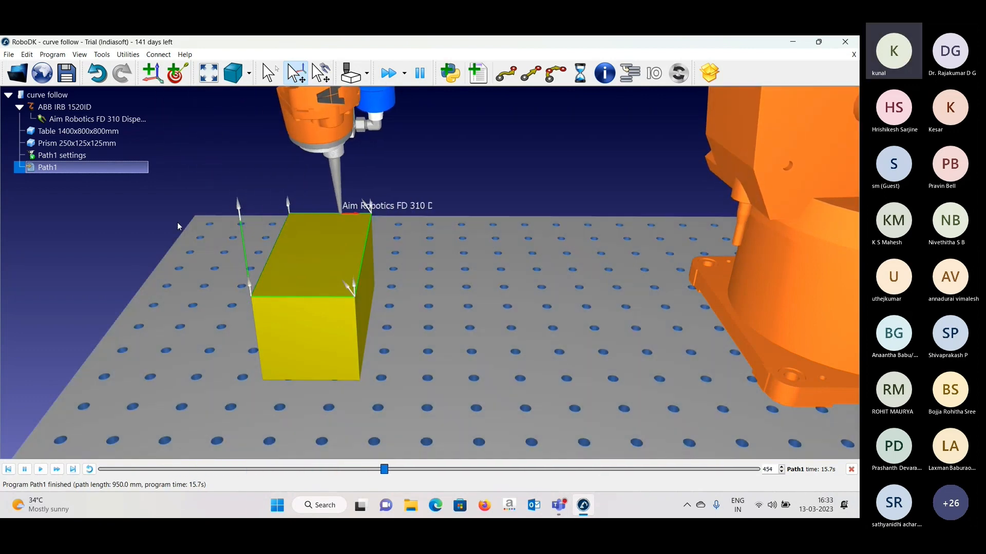
- Close the curve follow station while its looping program is running
{"action": "left_click", "coordinate": [83, 190]}
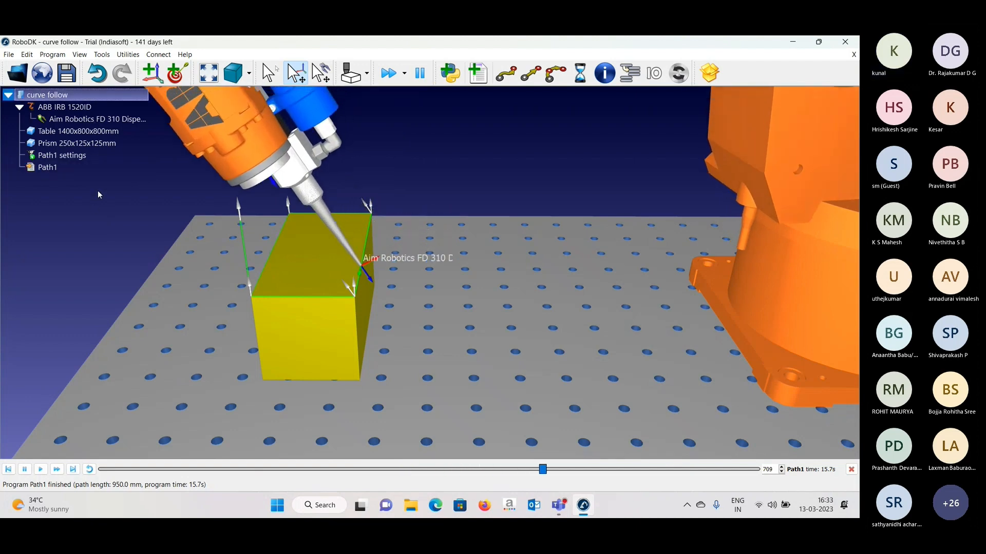
{"action": "key", "text": "Delete"}
{"action": "left_click", "coordinate": [382, 272]}
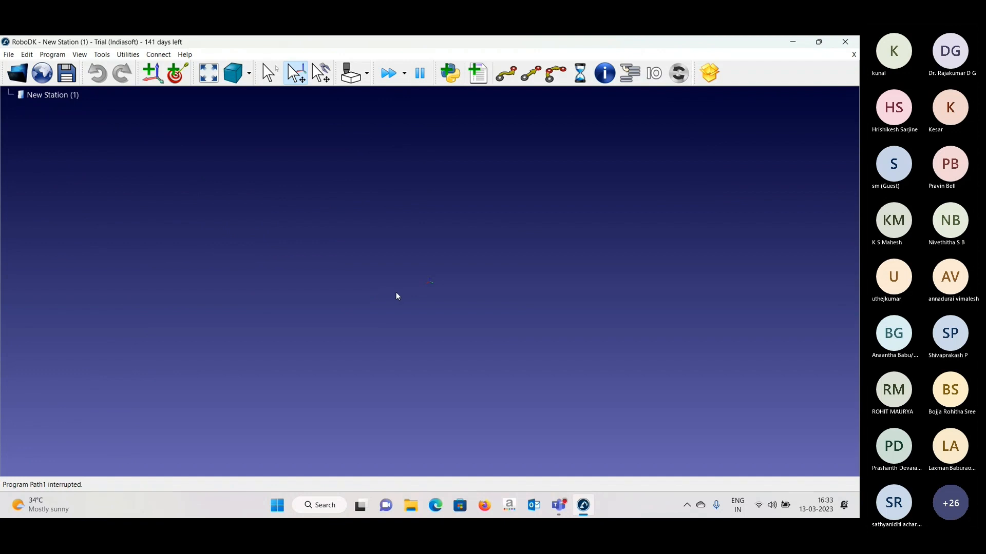
- Load the ABB-CRB-15000 robot and the Table-2000x1200x800mm object from the RoboDk folder into the new station
{"action": "left_click", "coordinate": [17, 73]}
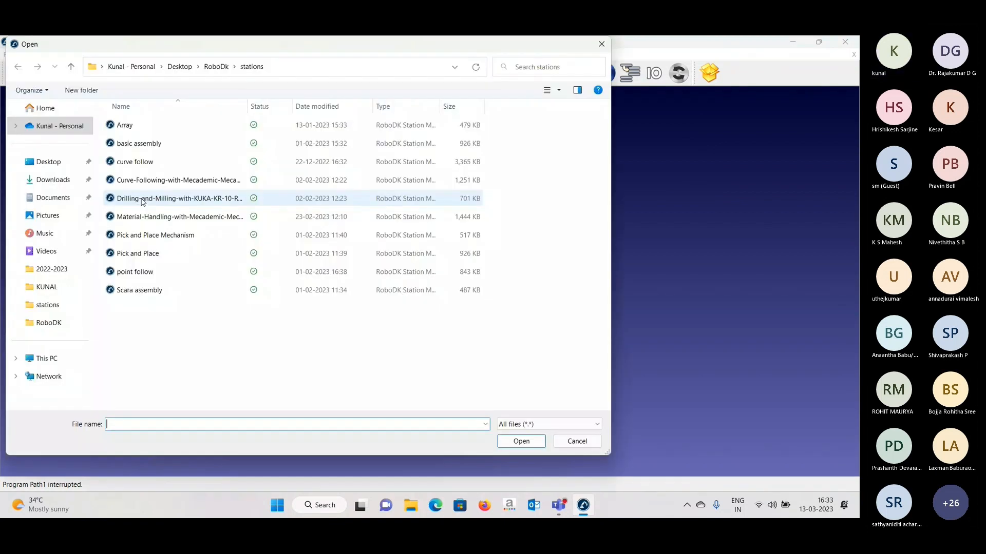
{"action": "left_click", "coordinate": [216, 67]}
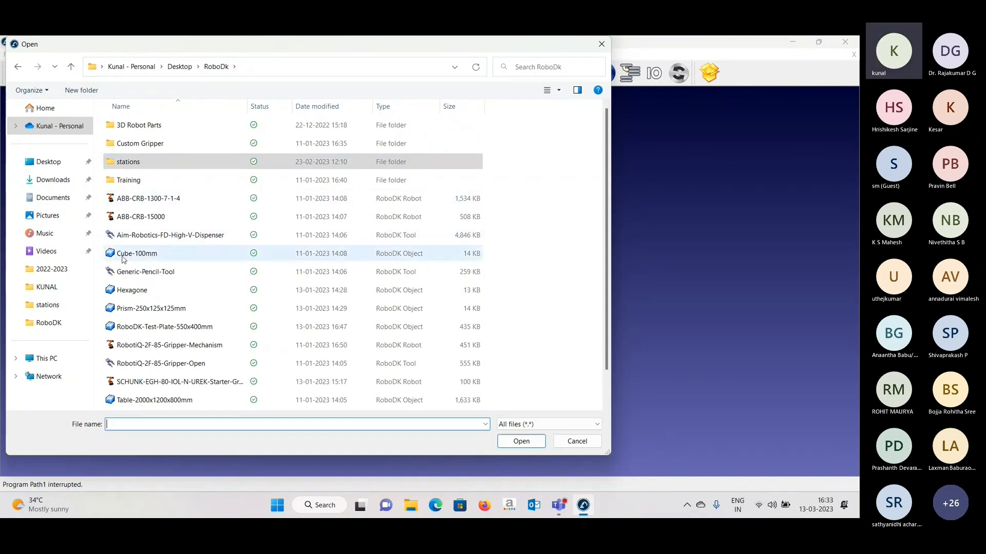
{"action": "double_click", "coordinate": [127, 216]}
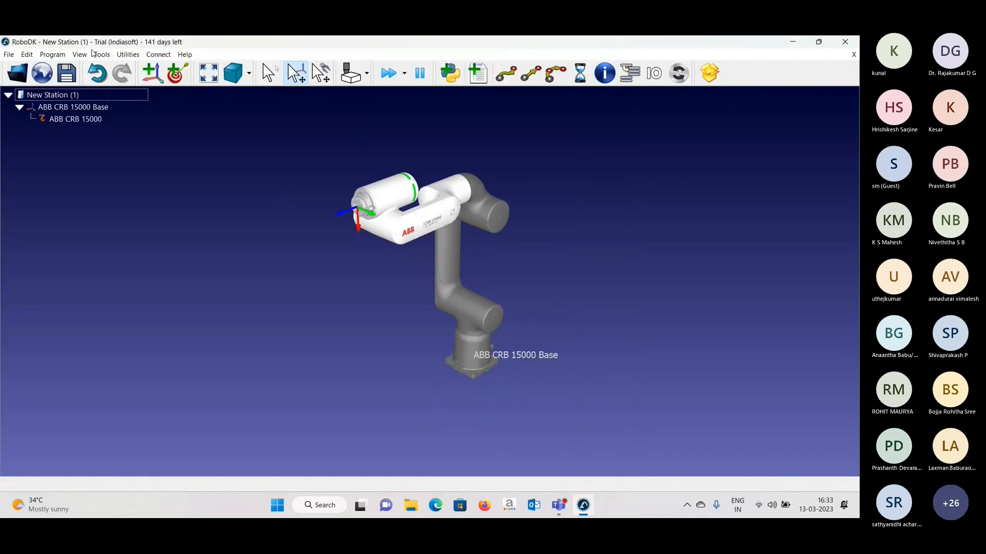
{"action": "left_click", "coordinate": [17, 73]}
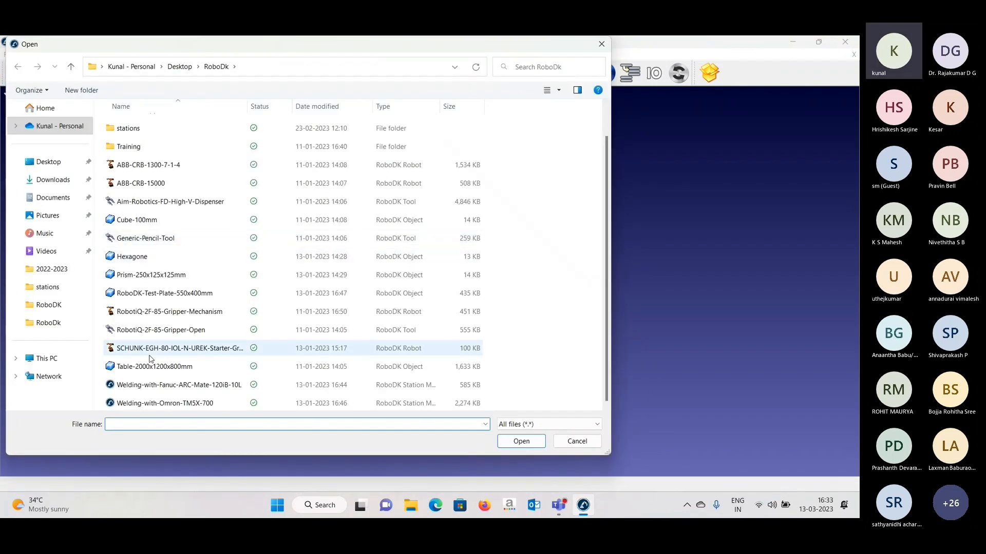
{"action": "double_click", "coordinate": [128, 366]}
- Add the Aim-Robotics-FD-High-V-Dispenser tool and the Prism-250x125x125mm object to the station
{"action": "left_click", "coordinate": [28, 76]}
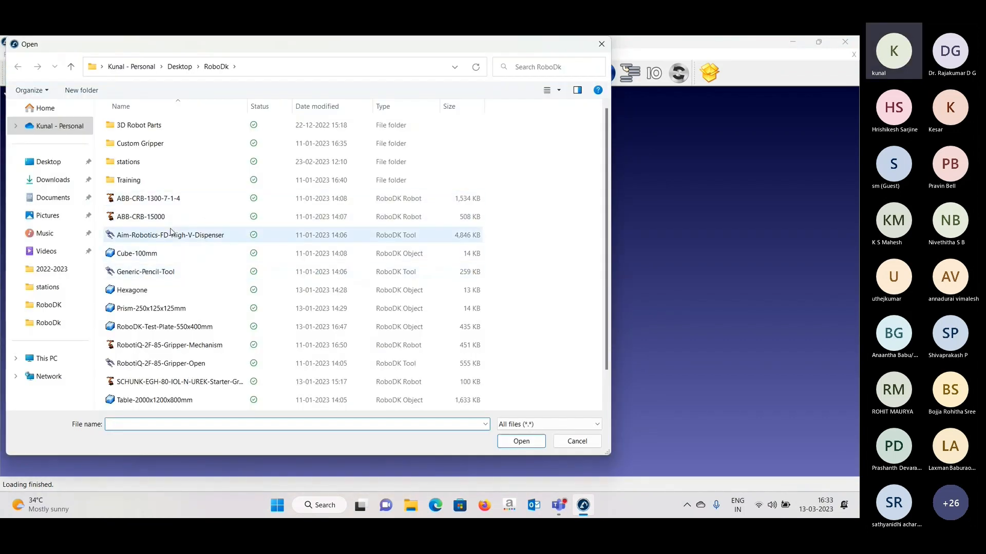
{"action": "double_click", "coordinate": [190, 235]}
{"action": "scroll", "coordinate": [411, 261], "scroll_direction": "up", "scroll_amount": 5}
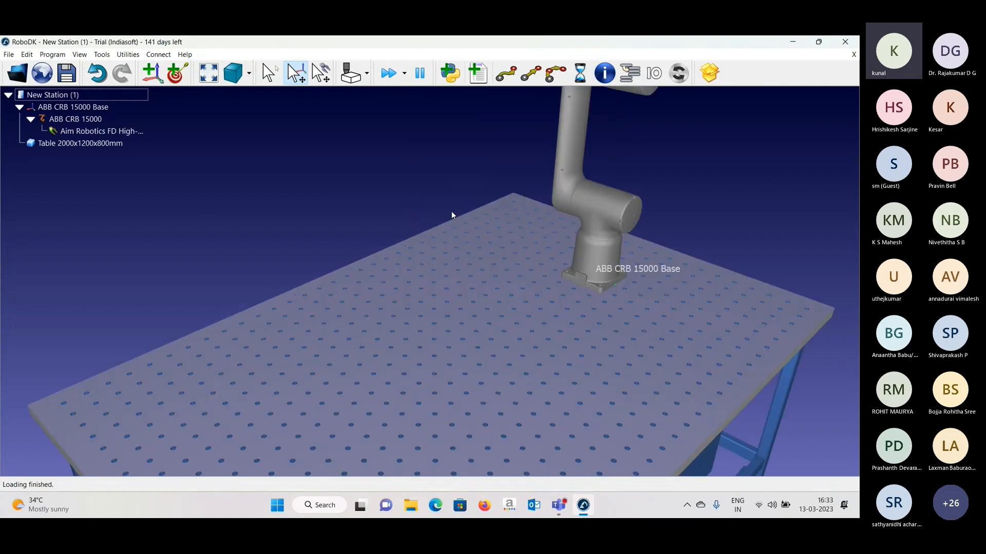
{"action": "left_click_drag", "start_coordinate": [427, 217], "coordinate": [390, 267]}
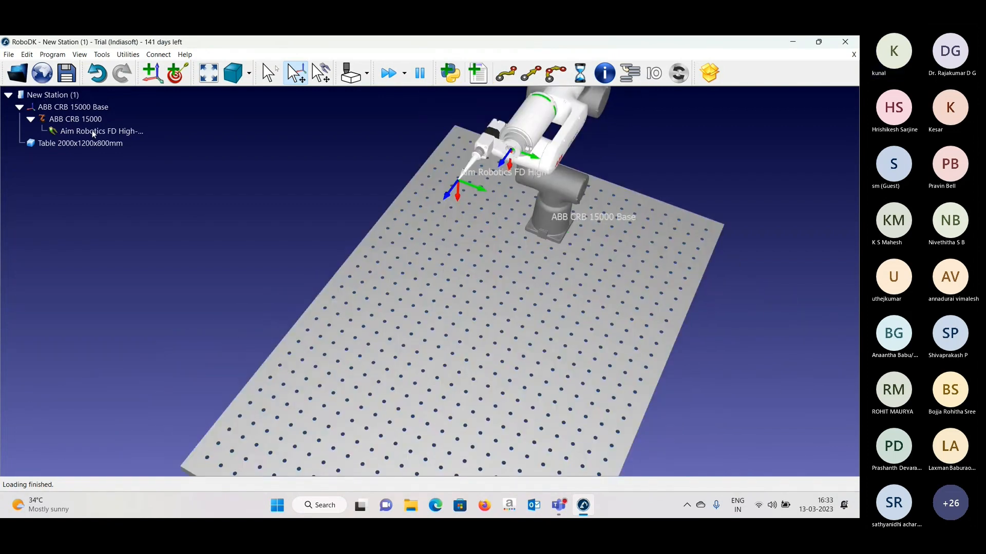
{"action": "key", "text": "ctrl+o"}
{"action": "scroll", "coordinate": [152, 308], "scroll_direction": "down", "scroll_amount": 1}
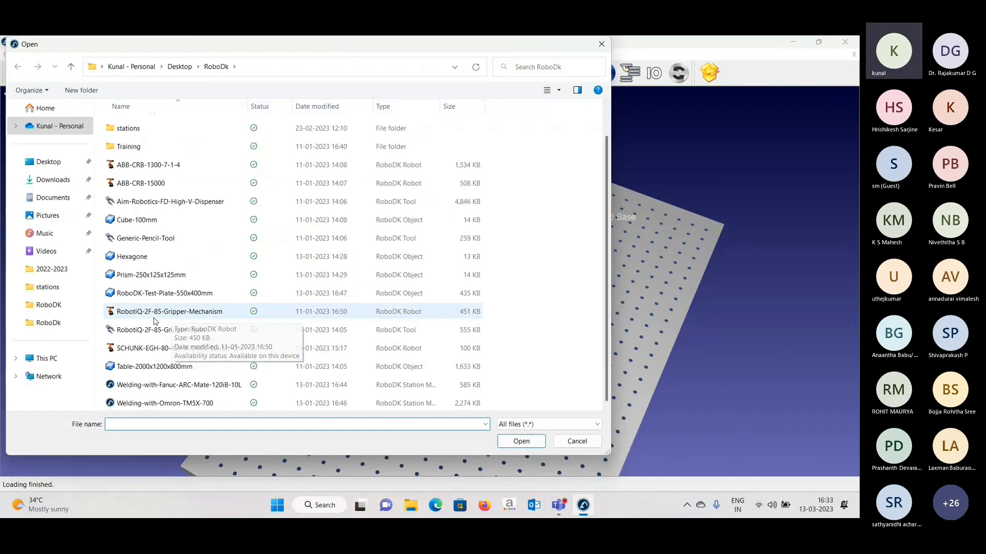
{"action": "double_click", "coordinate": [206, 274]}
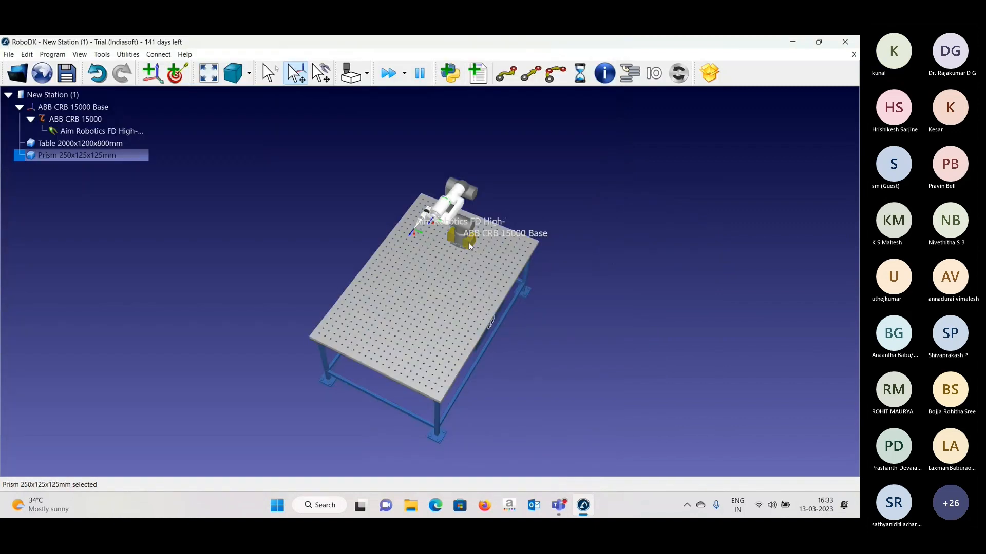
- Set the prism's X position to 420 mm relative to the station so it sits in front of the robot
{"action": "double_click", "coordinate": [469, 243]}
{"action": "left_click", "coordinate": [673, 162]}
{"action": "type", "text": "180"}
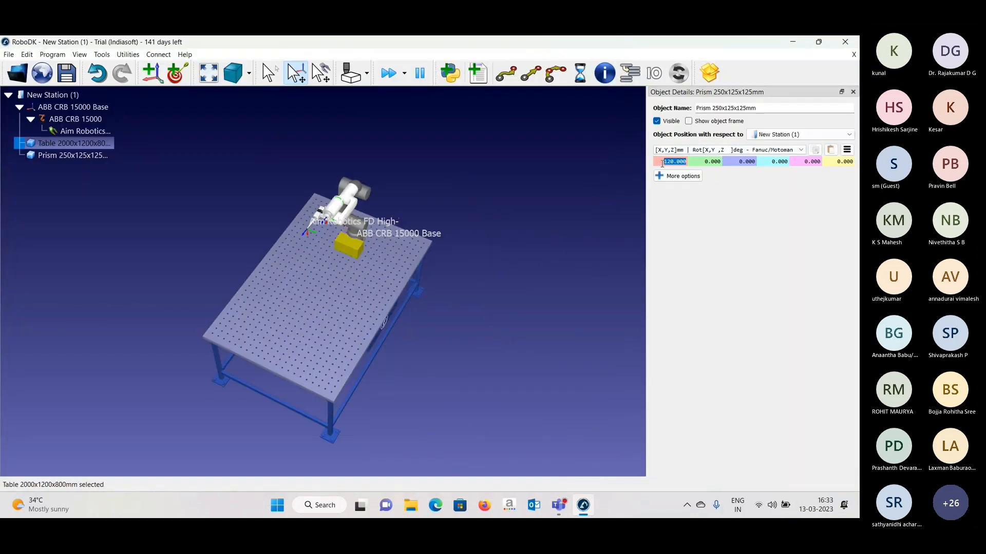
{"action": "scroll", "coordinate": [663, 162], "scroll_direction": "up", "scroll_amount": 20}
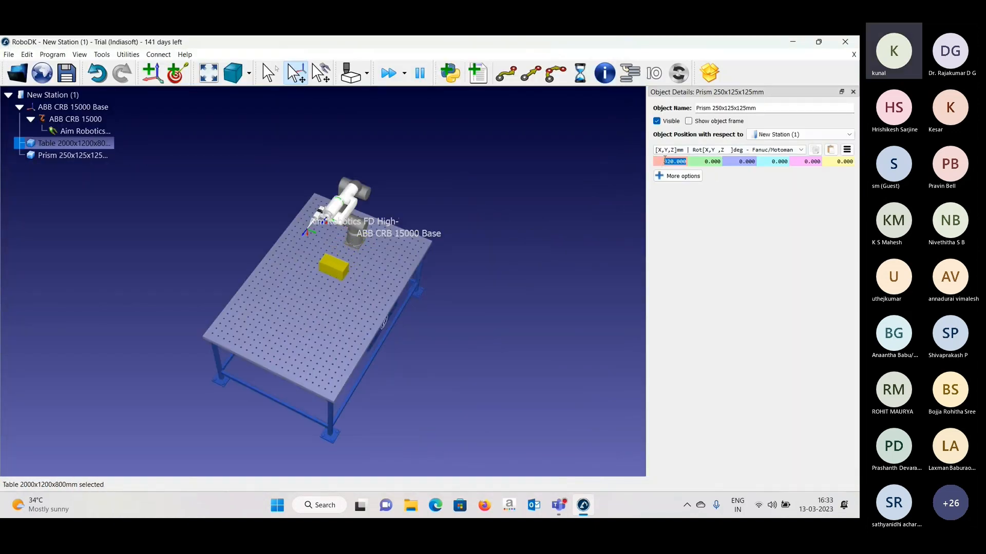
{"action": "left_click", "coordinate": [853, 91]}
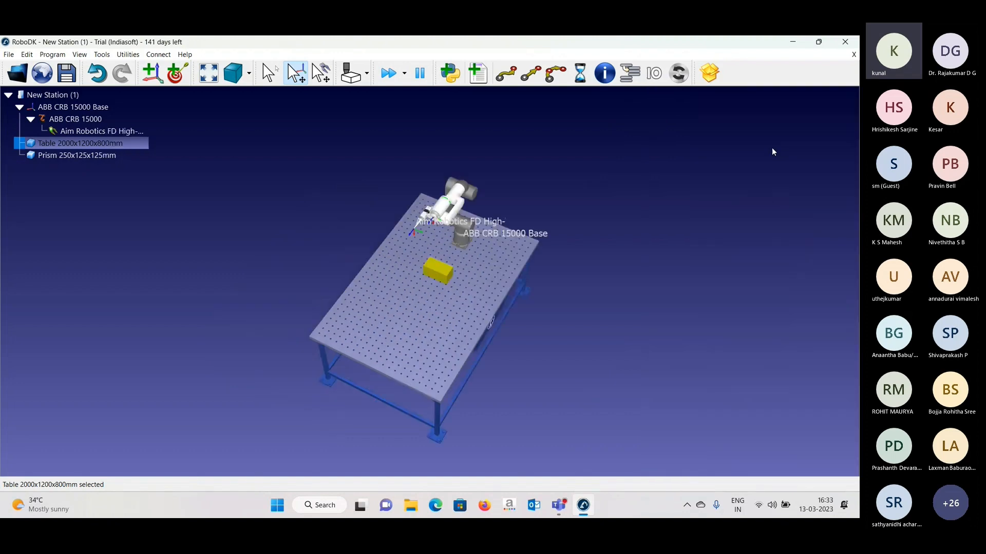
- Jog the robot by its tool frame so the dispenser tip hangs above the table, nearer to the prism
{"action": "scroll", "coordinate": [454, 262], "scroll_direction": "up", "scroll_amount": 5}
{"action": "scroll", "coordinate": [434, 244], "scroll_direction": "down", "scroll_amount": 2}
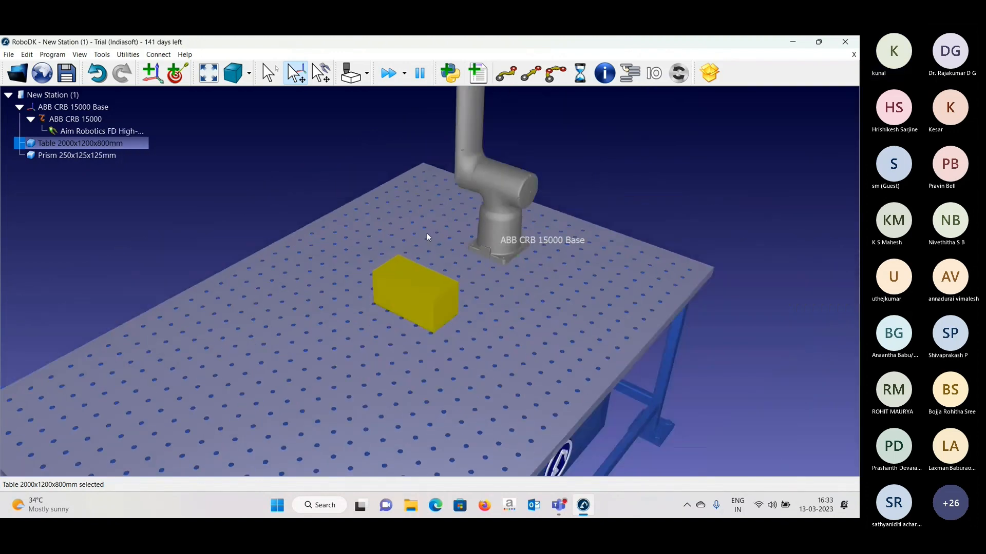
{"action": "scroll", "coordinate": [426, 233], "scroll_direction": "up", "scroll_amount": 2}
{"action": "left_click_drag", "start_coordinate": [427, 233], "coordinate": [479, 229]}
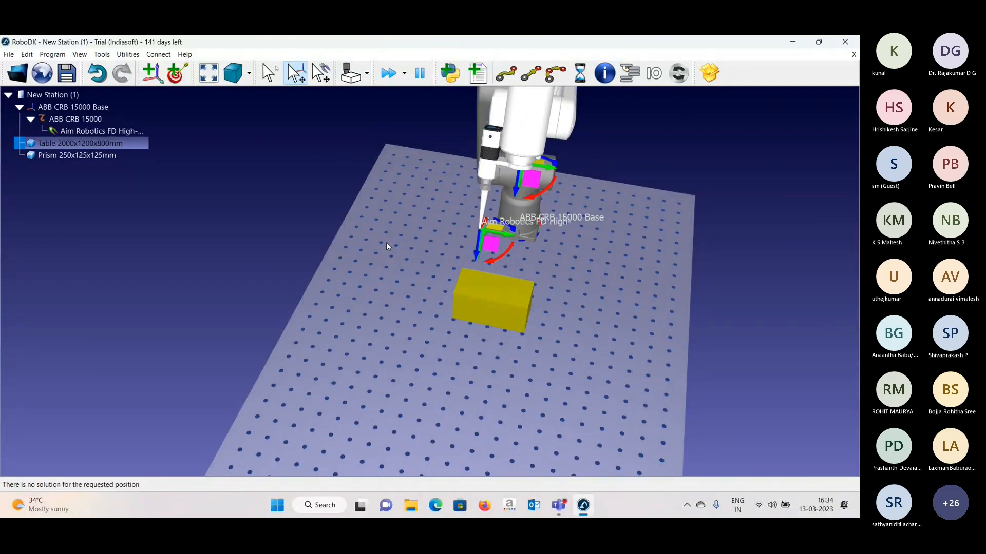
{"action": "scroll", "coordinate": [386, 243], "scroll_direction": "down", "scroll_amount": 5}
{"action": "left_click_drag", "start_coordinate": [386, 242], "coordinate": [486, 263]}
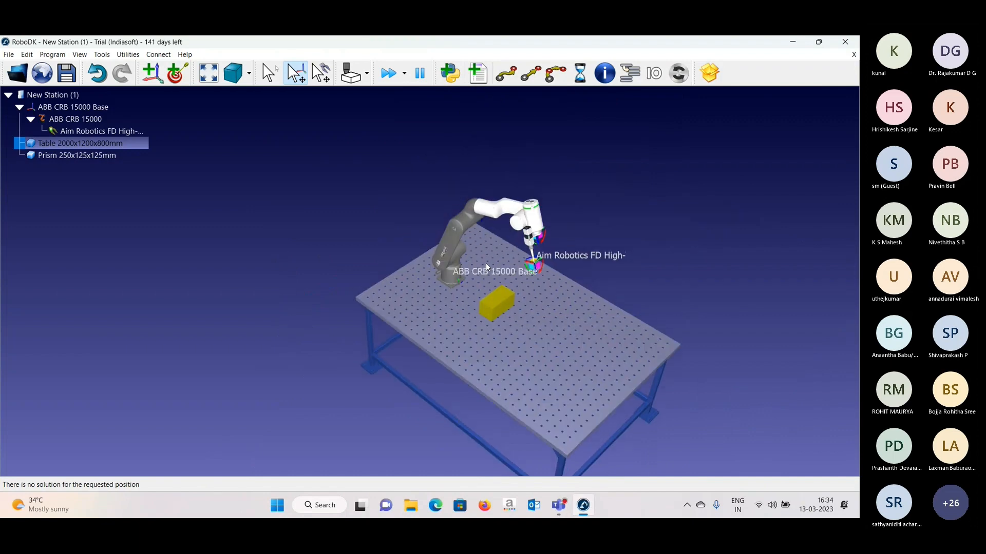
{"action": "scroll", "coordinate": [510, 250], "scroll_direction": "up", "scroll_amount": 5}
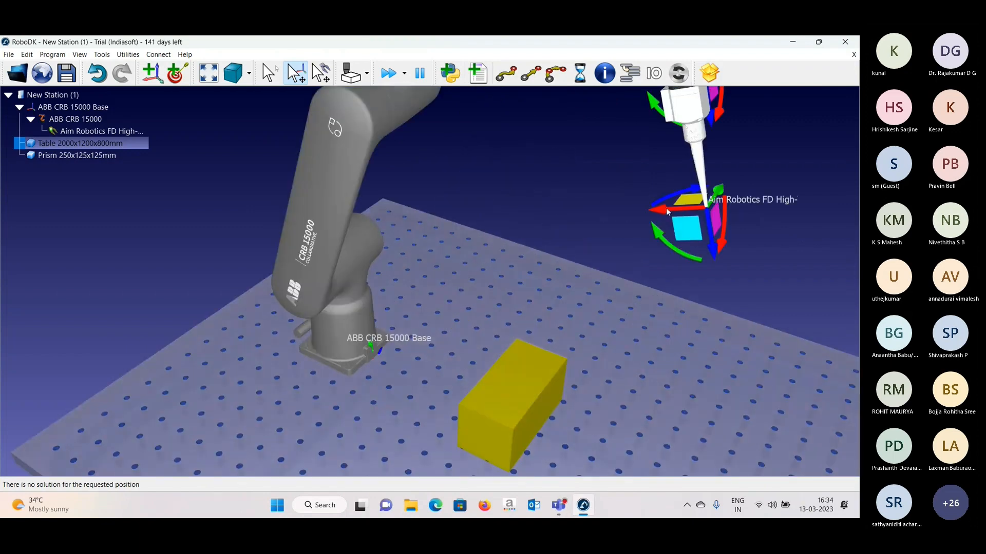
{"action": "left_click_drag", "start_coordinate": [666, 208], "coordinate": [541, 254]}
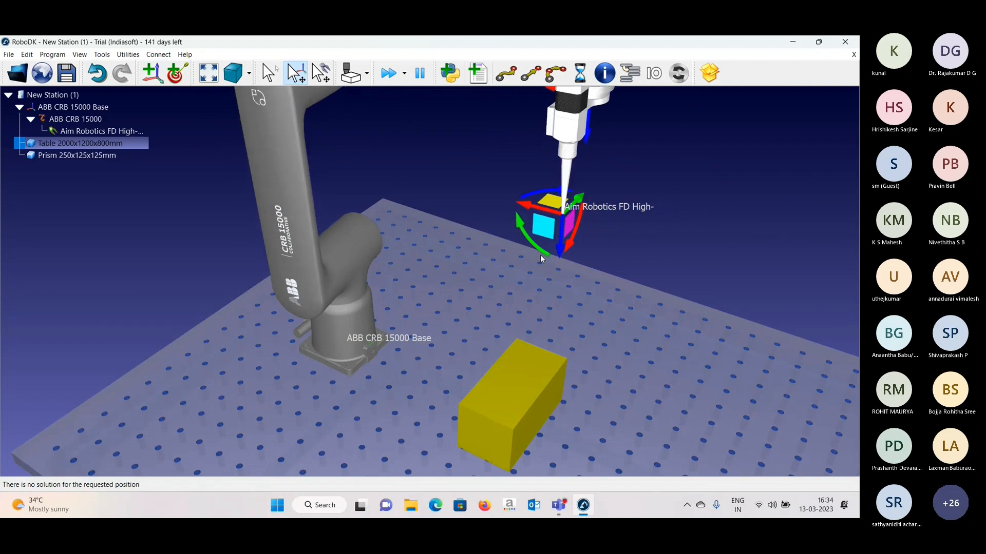
- Create an auto-extracted curve along the prism's long top edge facing the robot
{"action": "left_click_drag", "start_coordinate": [629, 254], "coordinate": [386, 234]}
{"action": "scroll", "coordinate": [393, 262], "scroll_direction": "up", "scroll_amount": 3}
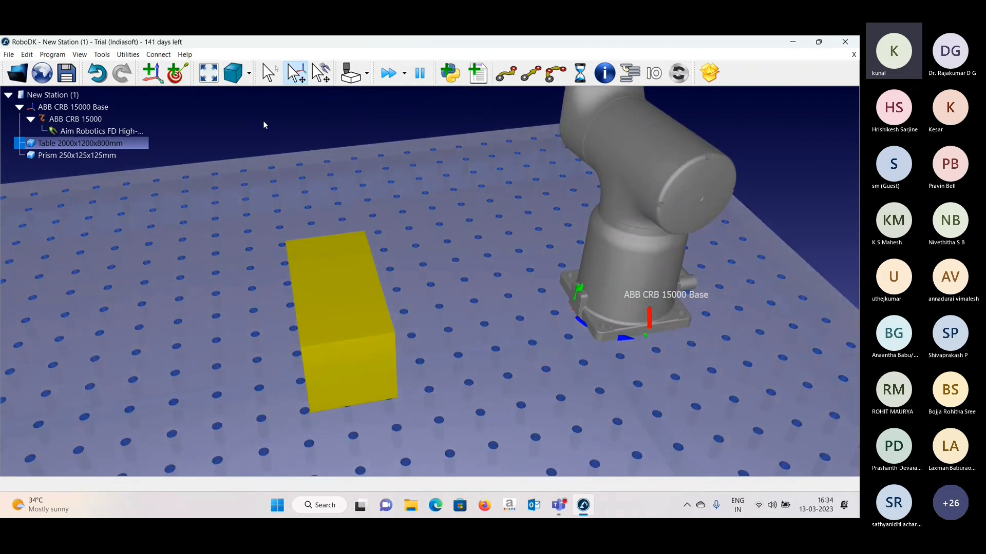
{"action": "left_click_drag", "start_coordinate": [265, 109], "coordinate": [260, 194]}
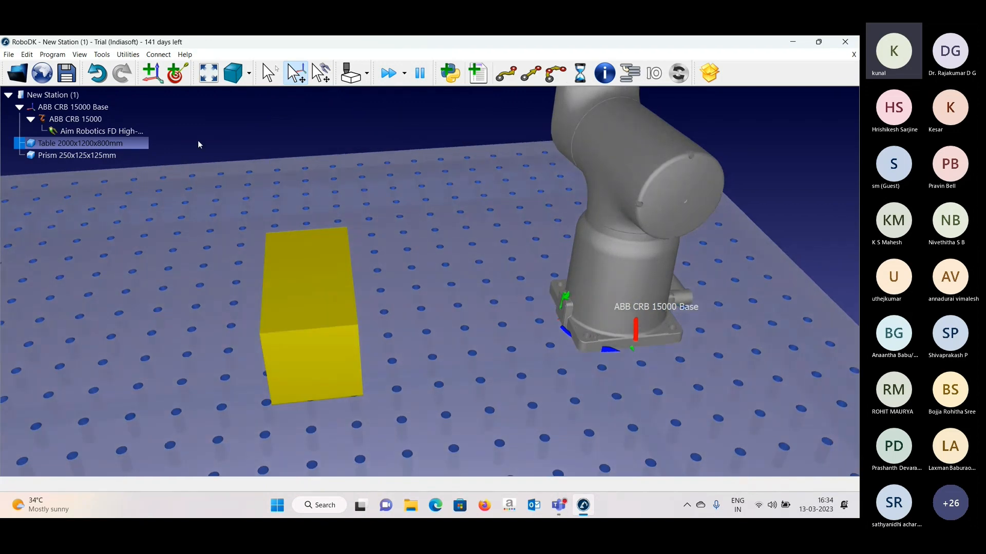
{"action": "left_click", "coordinate": [101, 55]}
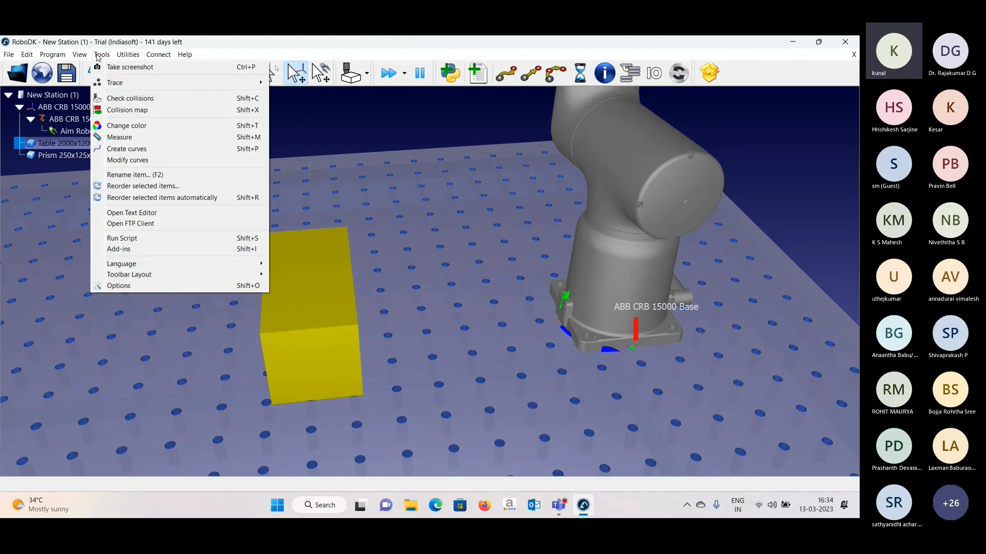
{"action": "left_click", "coordinate": [110, 149]}
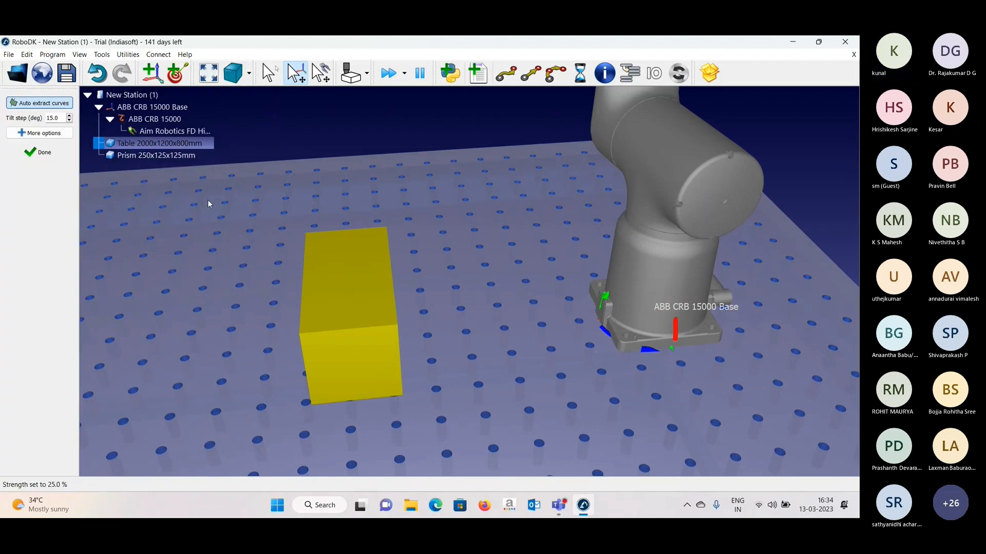
{"action": "left_click", "coordinate": [392, 277]}
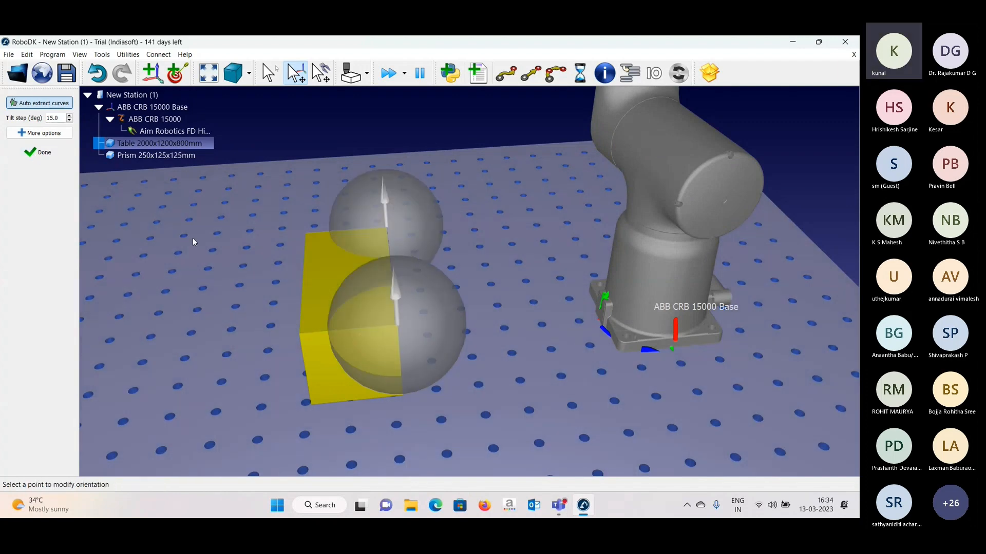
{"action": "right_click_drag", "start_coordinate": [335, 277], "coordinate": [371, 281]}
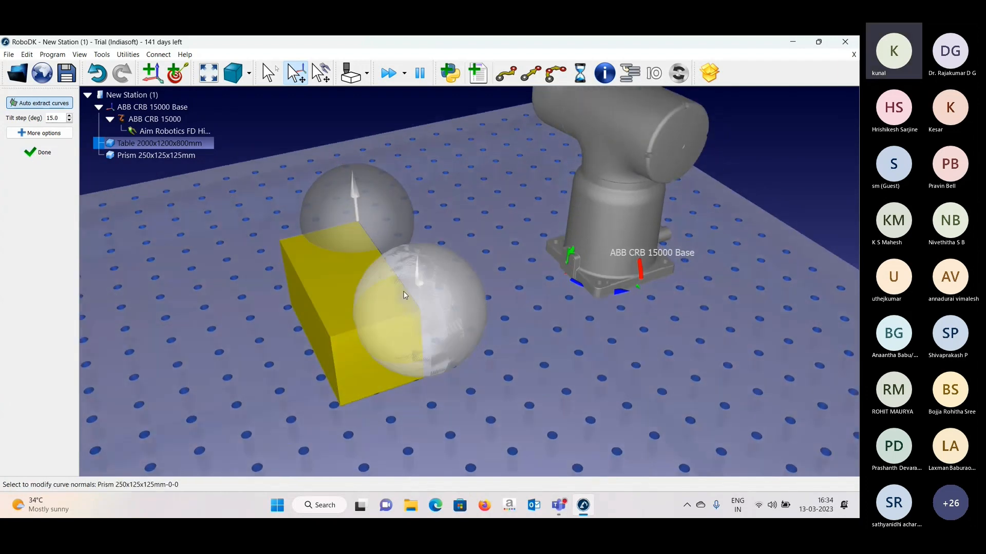
- Try to rotate the normals of the extracted curve on the prism's edge
{"action": "right_click", "coordinate": [418, 284]}
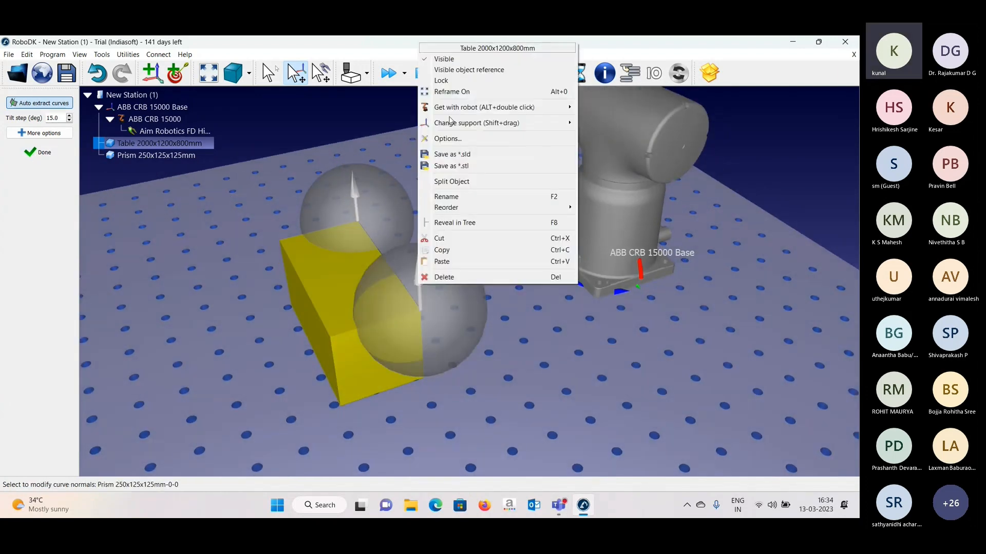
{"action": "left_click", "coordinate": [418, 286]}
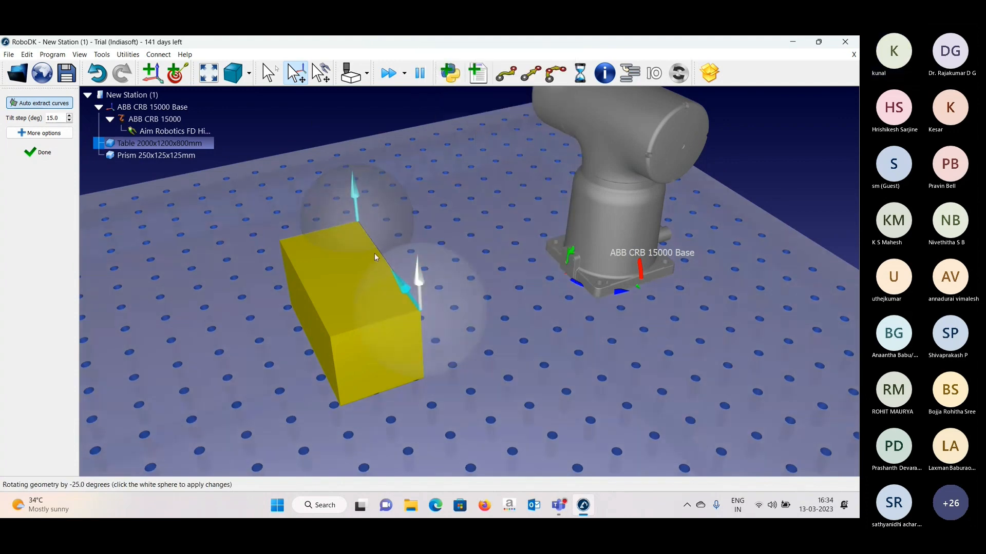
{"action": "left_click", "coordinate": [435, 291]}
{"action": "left_click", "coordinate": [310, 220]}
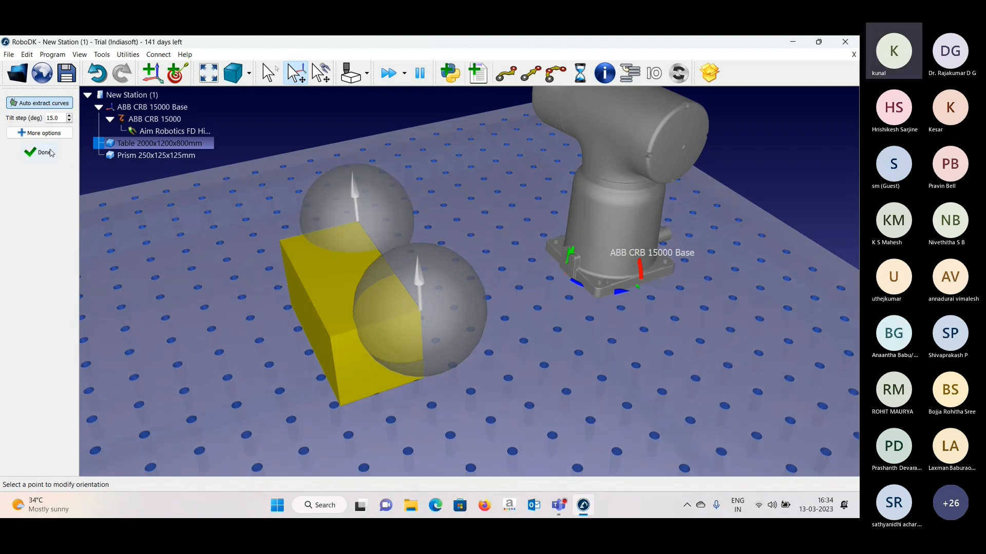
- Finish the curve extraction and set the point spacing of the prism's edge curve to 30 mm
{"action": "key", "text": "Escape"}
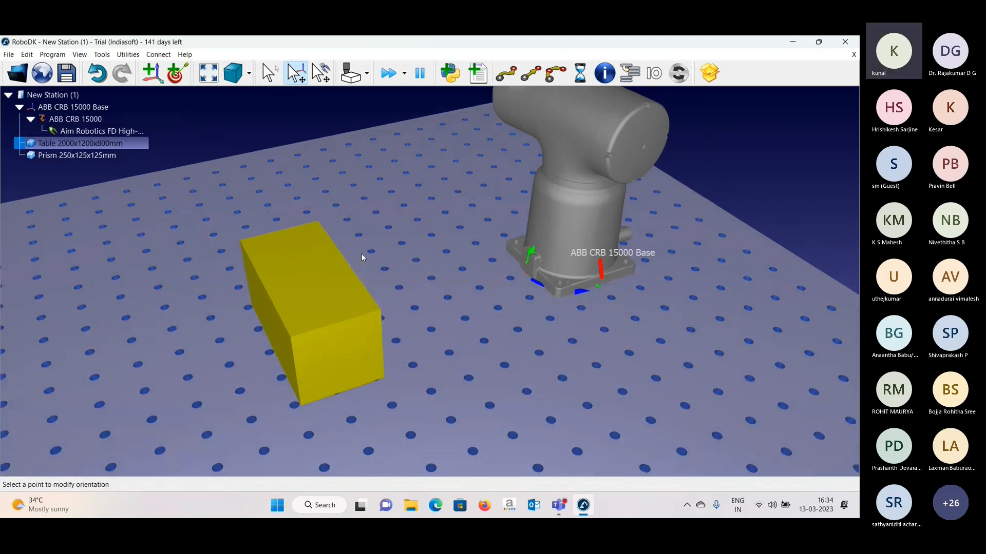
{"action": "right_click", "coordinate": [379, 294]}
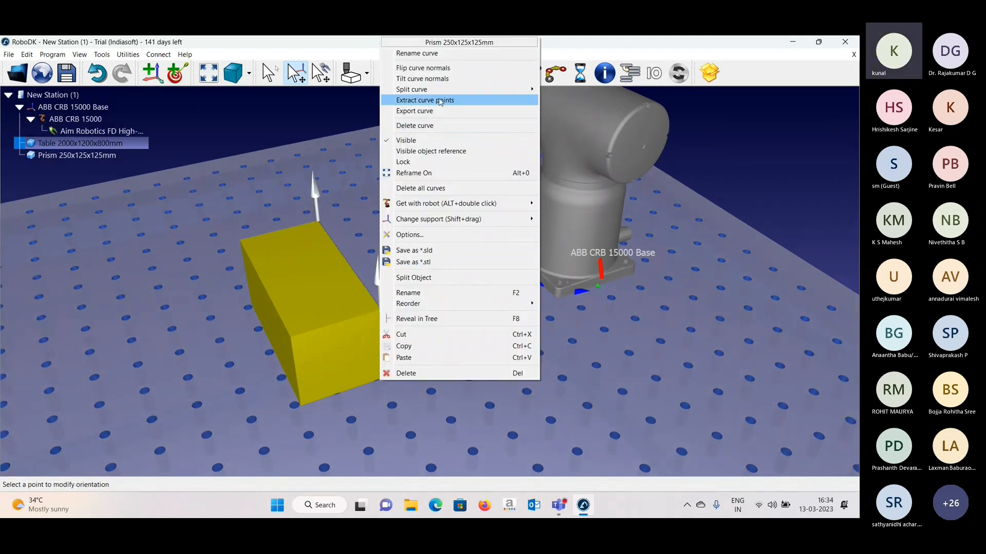
{"action": "mouse_move", "coordinate": [524, 90]}
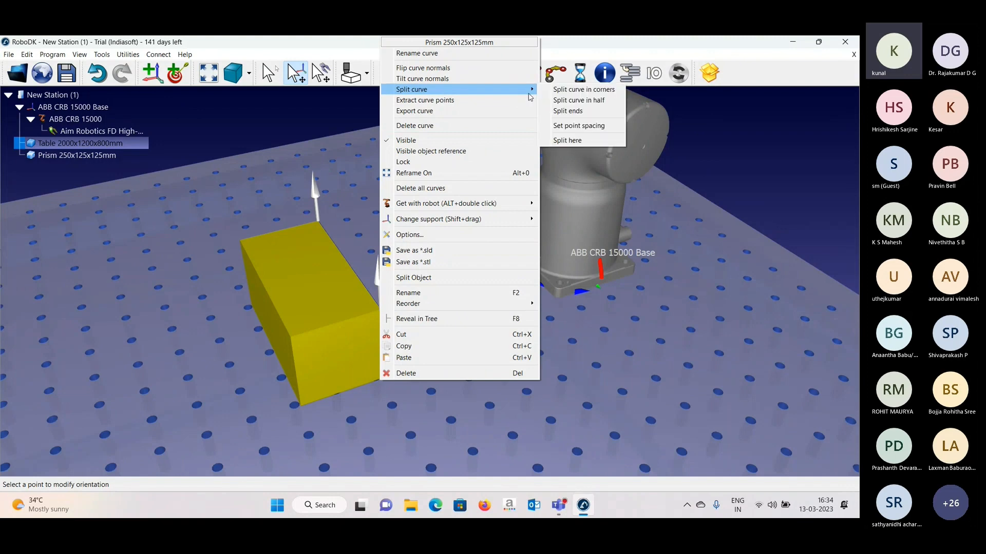
{"action": "left_click", "coordinate": [575, 130]}
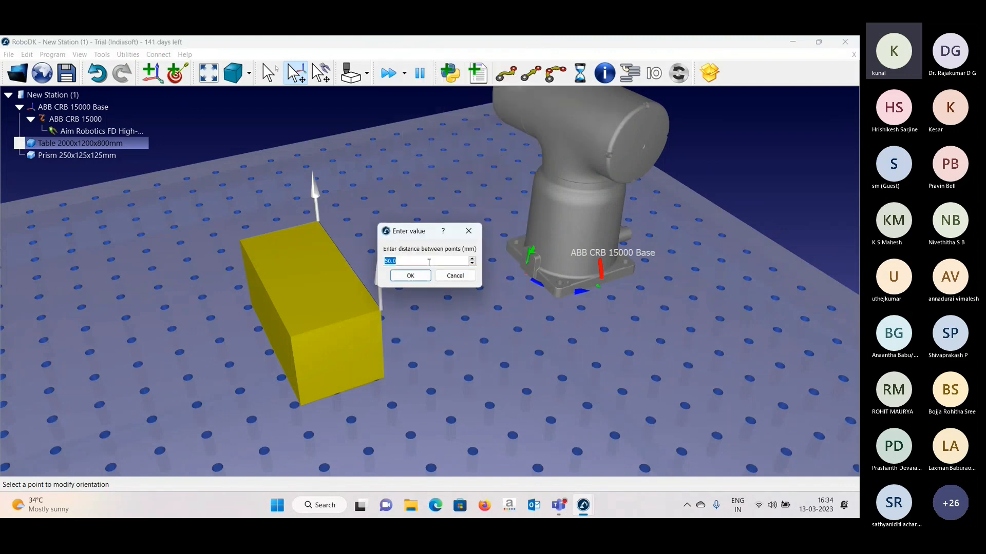
{"action": "type", "text": "30"}
{"action": "left_click", "coordinate": [415, 274]}
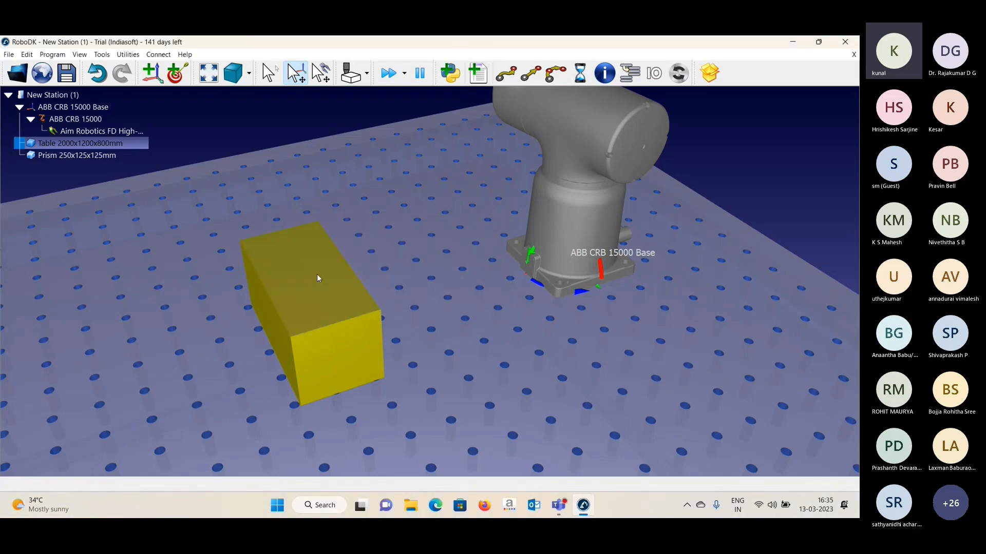
- Extract the curve points from the split curve along the prism's top edge
{"action": "scroll", "coordinate": [369, 309], "scroll_direction": "up", "scroll_amount": 5}
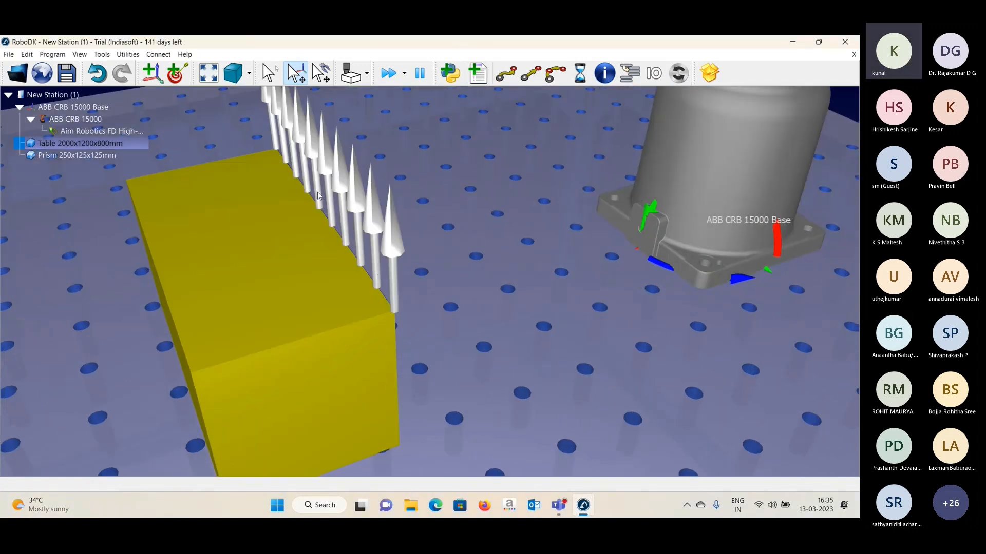
{"action": "right_click_drag", "start_coordinate": [318, 195], "coordinate": [339, 252]}
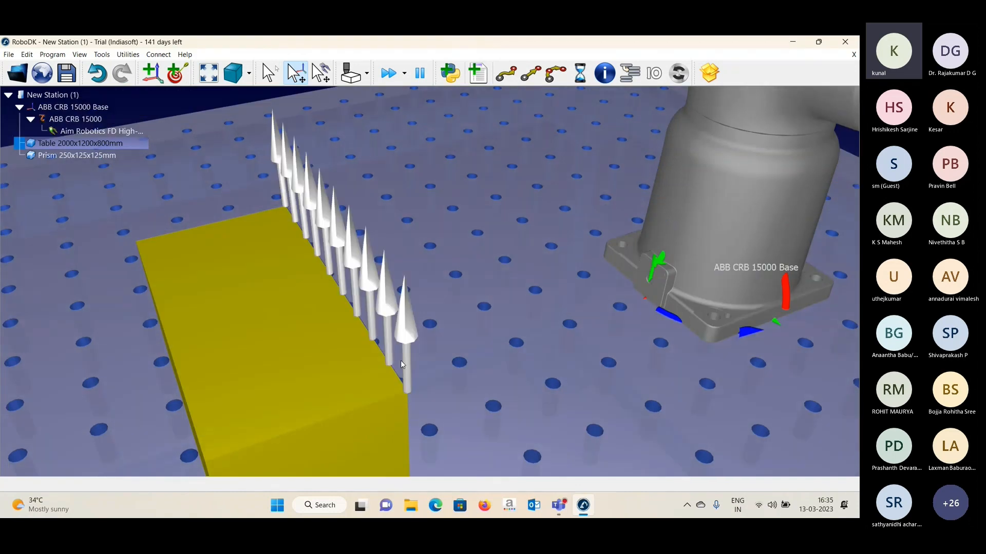
{"action": "right_click", "coordinate": [401, 363]}
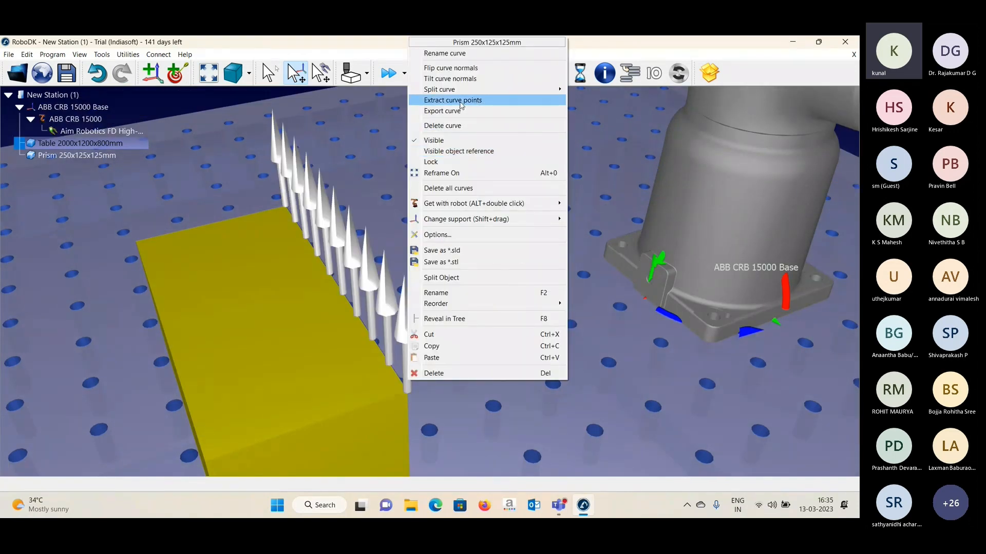
{"action": "left_click", "coordinate": [460, 103]}
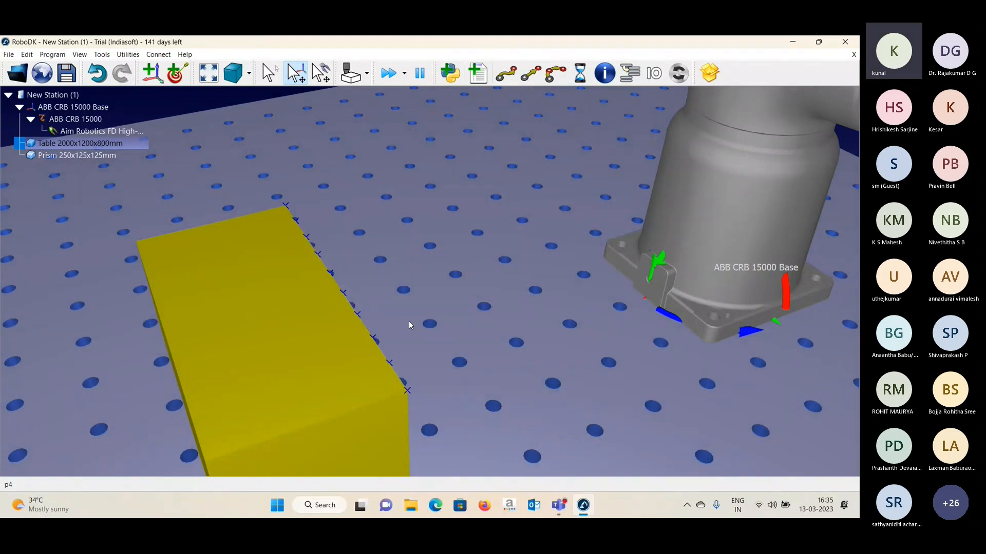
- Create a point follow project for the ABB CRB 15000 with the Aim Robotics dispenser
{"action": "left_click_drag", "start_coordinate": [409, 322], "coordinate": [350, 316]}
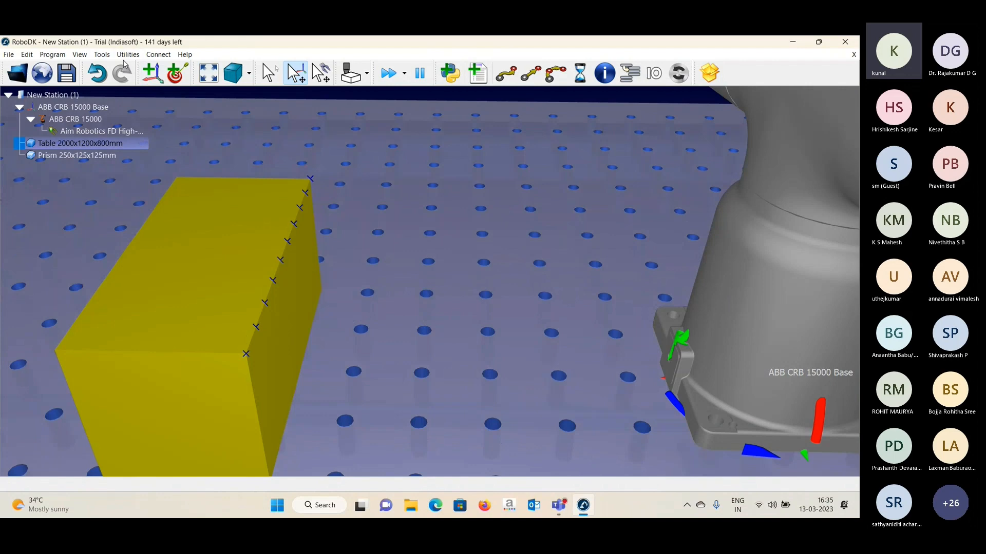
{"action": "left_click", "coordinate": [124, 61]}
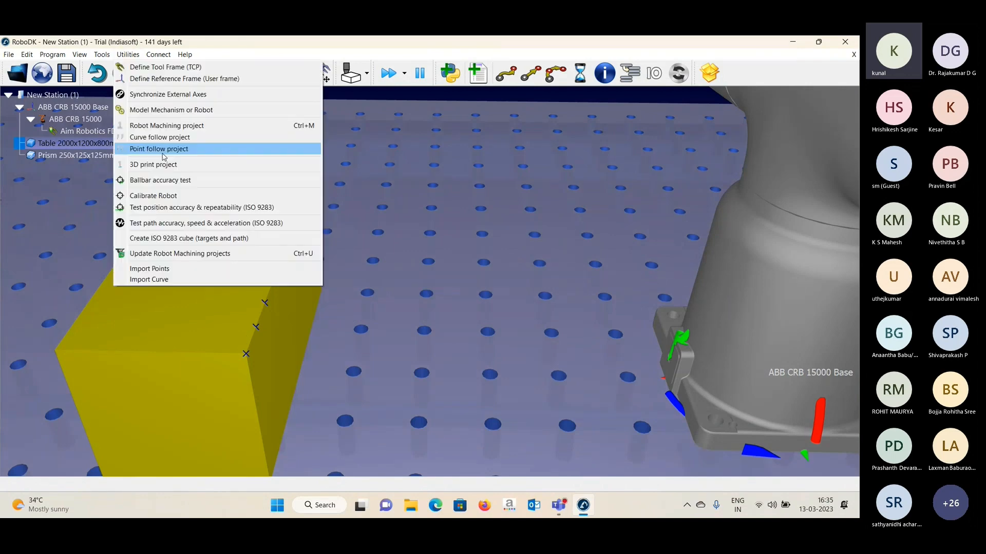
{"action": "left_click", "coordinate": [125, 60]}
{"action": "left_click", "coordinate": [126, 59]}
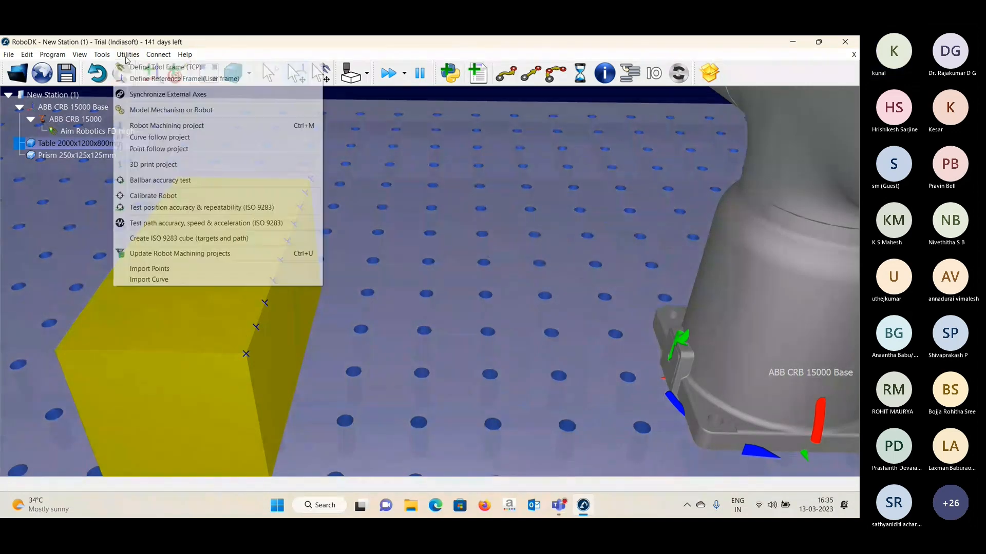
{"action": "left_click", "coordinate": [159, 149]}
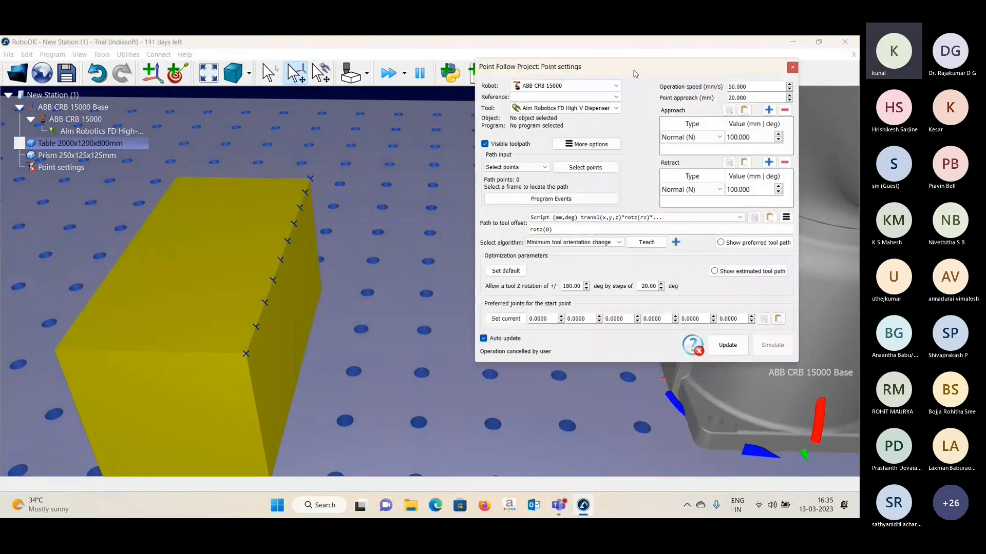
- Select the ten extracted points in order along the prism's top edge as the path input and finish the selection
{"action": "left_click", "coordinate": [586, 163]}
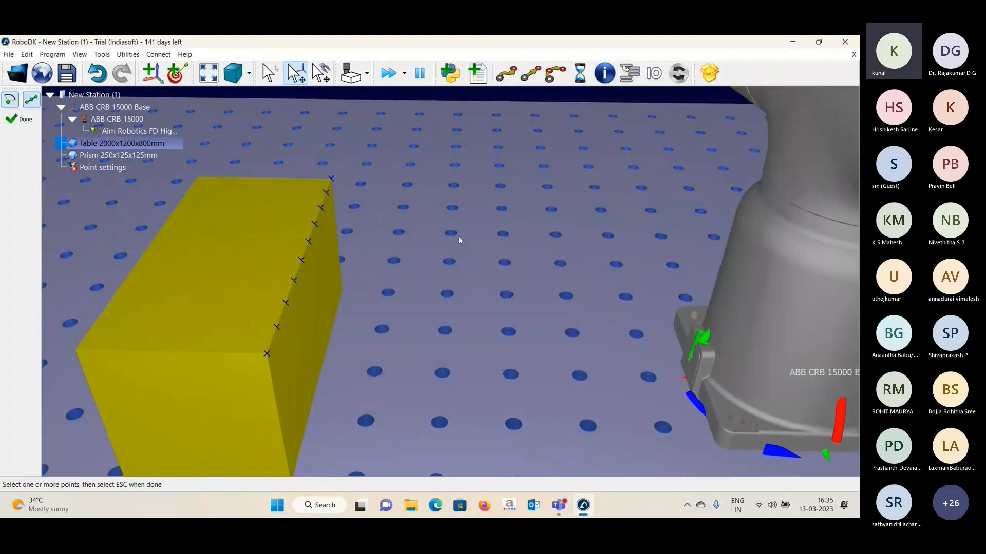
{"action": "left_click", "coordinate": [288, 354]}
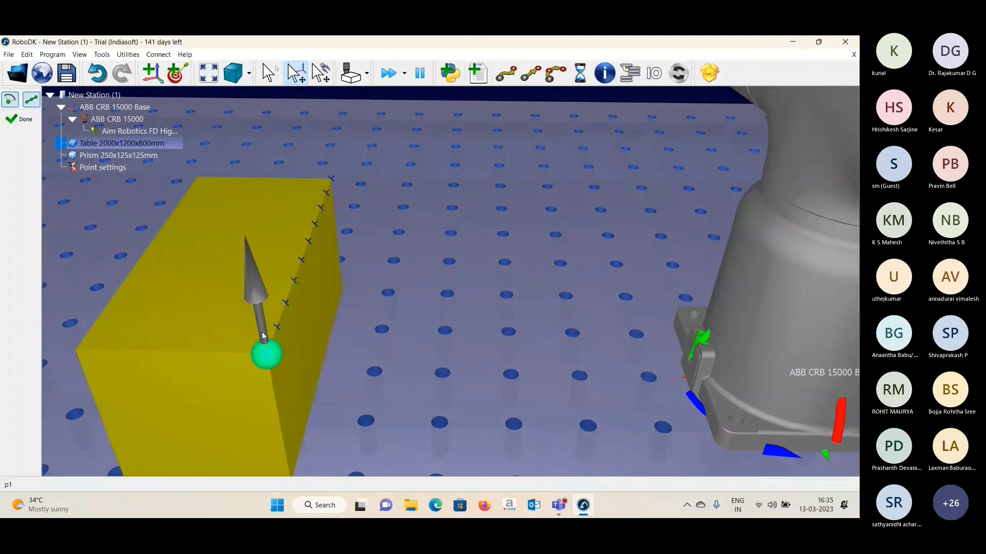
{"action": "left_click", "coordinate": [262, 332]}
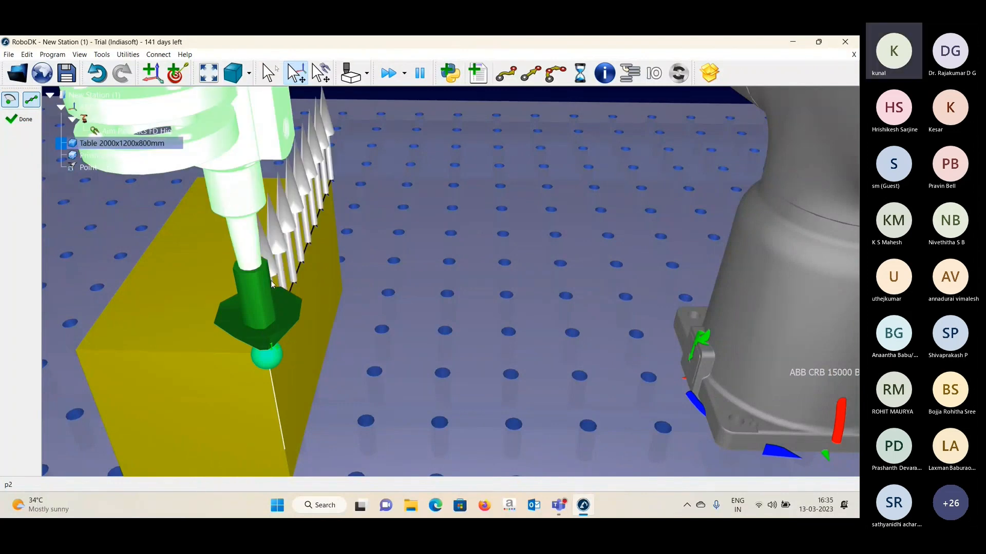
{"action": "right_click_drag", "start_coordinate": [250, 279], "coordinate": [198, 267]}
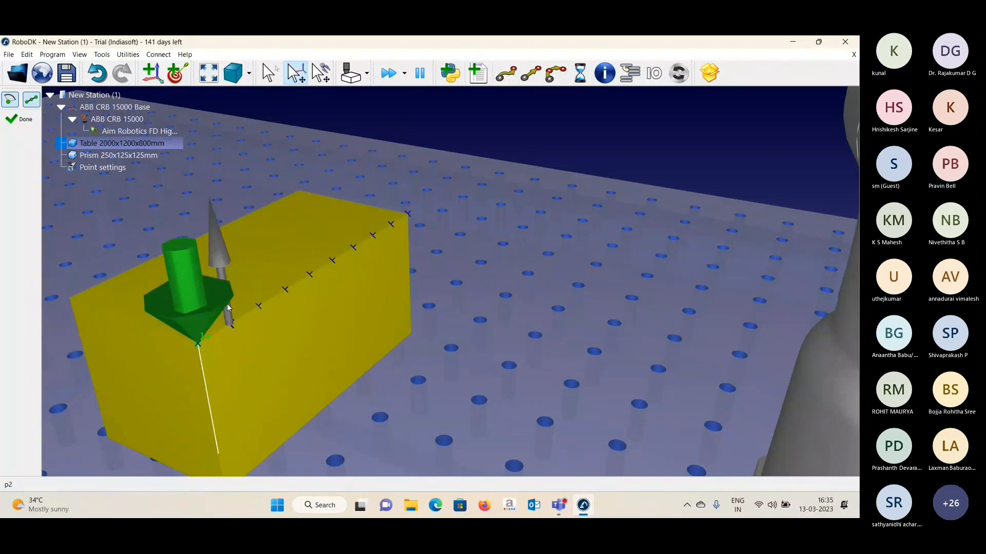
{"action": "left_click", "coordinate": [228, 308]}
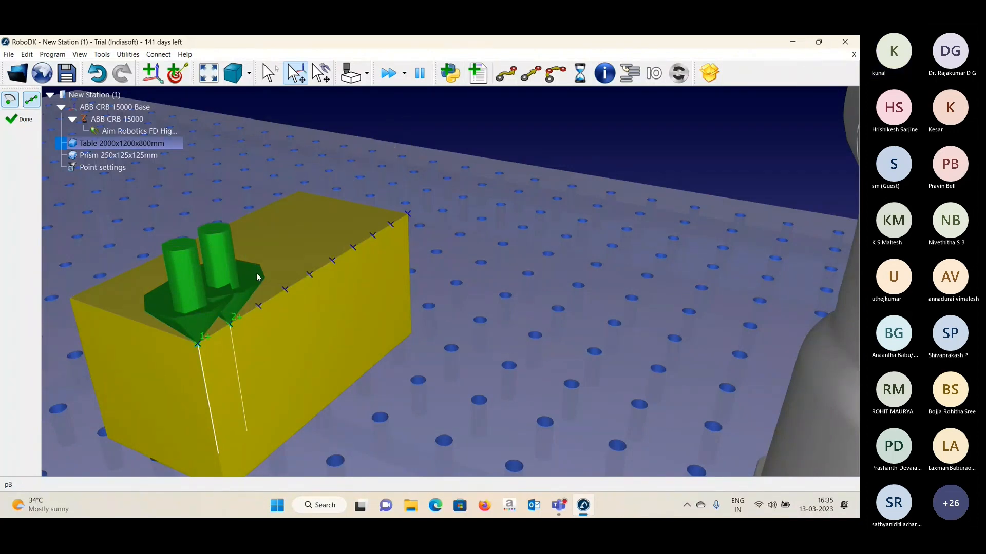
{"action": "left_click", "coordinate": [256, 289]}
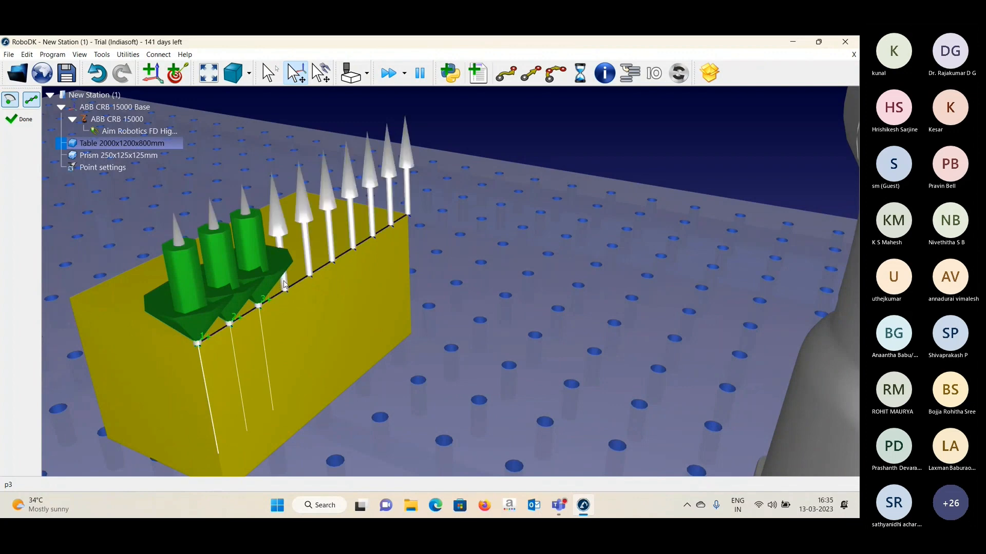
{"action": "left_click", "coordinate": [284, 278]}
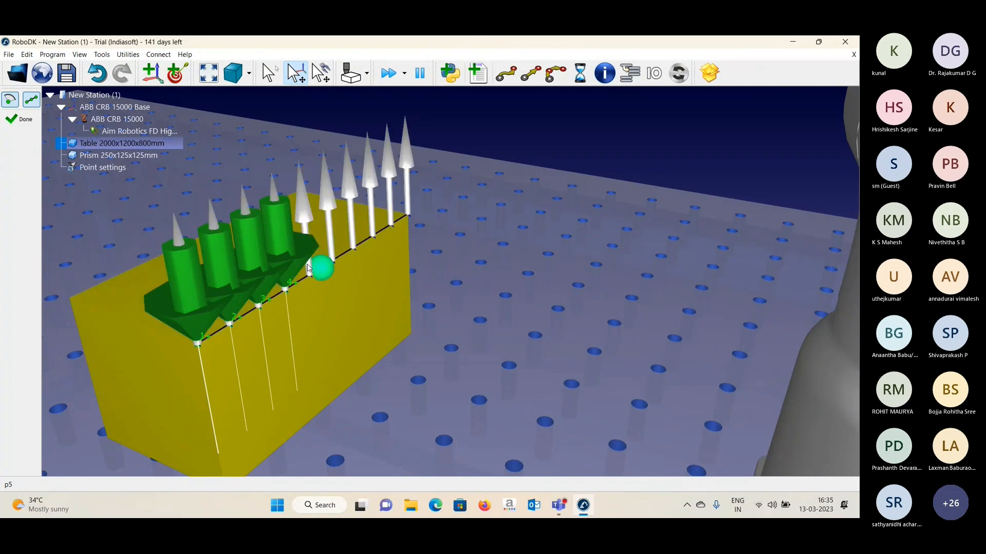
{"action": "left_click", "coordinate": [308, 268]}
{"action": "left_click", "coordinate": [330, 252]}
{"action": "left_click", "coordinate": [345, 240]}
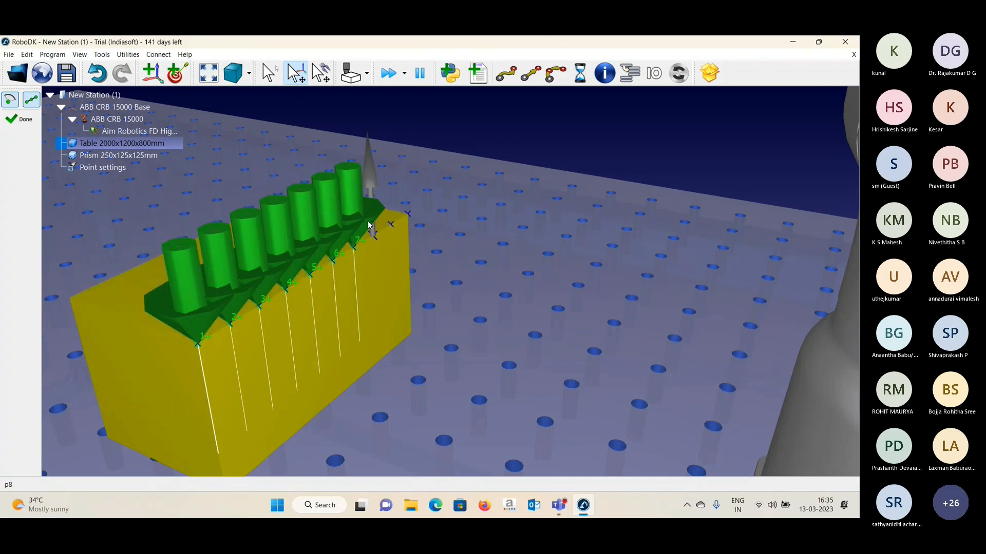
{"action": "left_click", "coordinate": [373, 230]}
{"action": "left_click", "coordinate": [392, 219]}
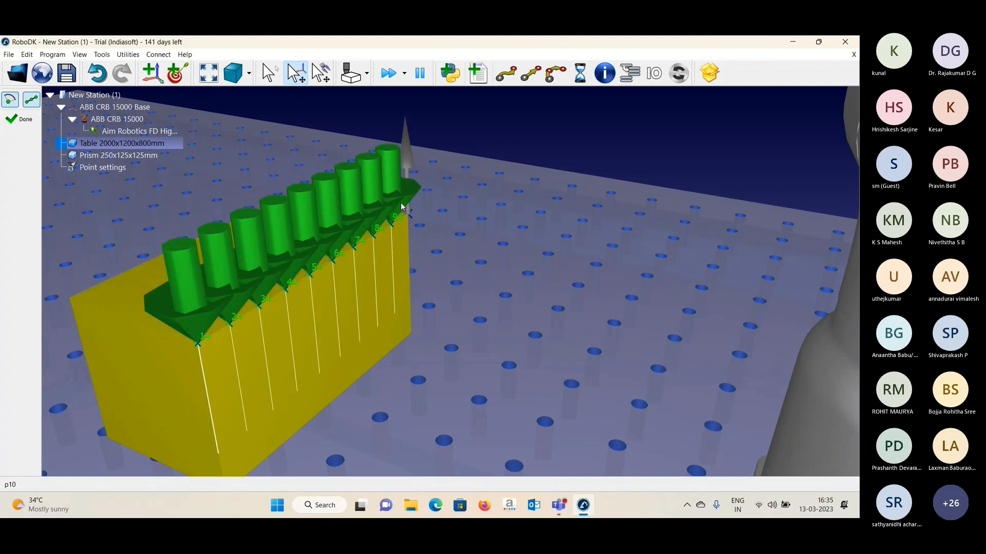
{"action": "right_click_drag", "start_coordinate": [354, 247], "coordinate": [560, 250]}
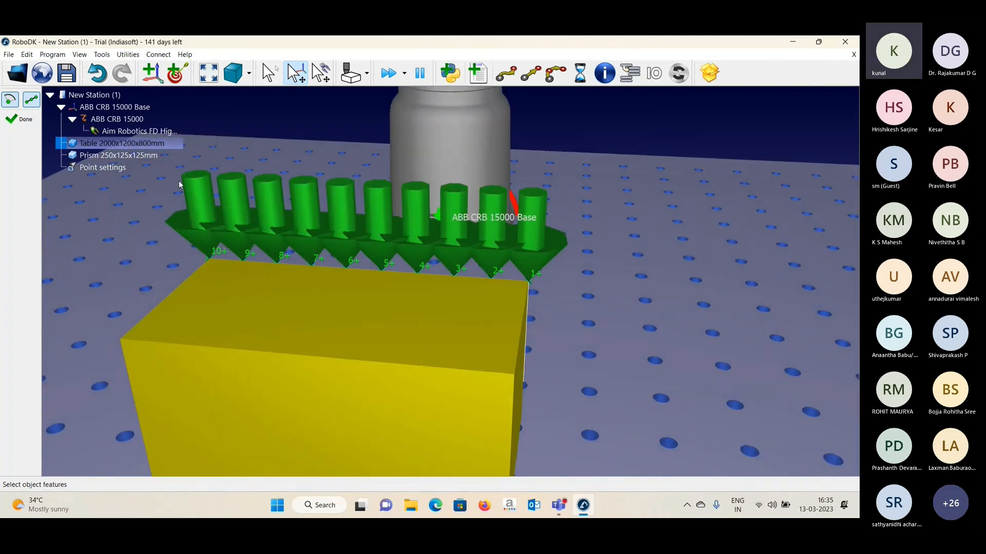
{"action": "left_click", "coordinate": [19, 119]}
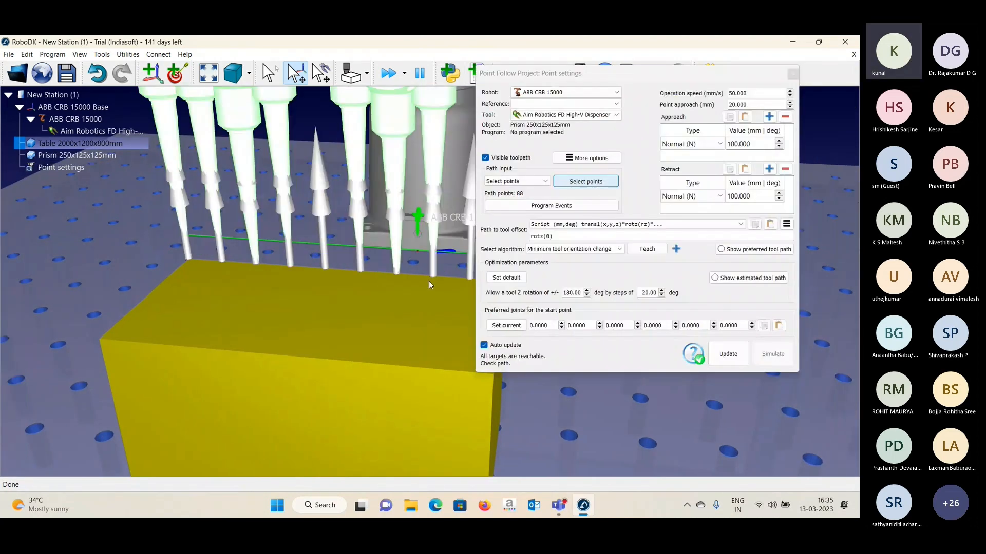
- Update the point follow project to generate its robot program and simulate the dispenser along the prism's edge
{"action": "left_click", "coordinate": [738, 357]}
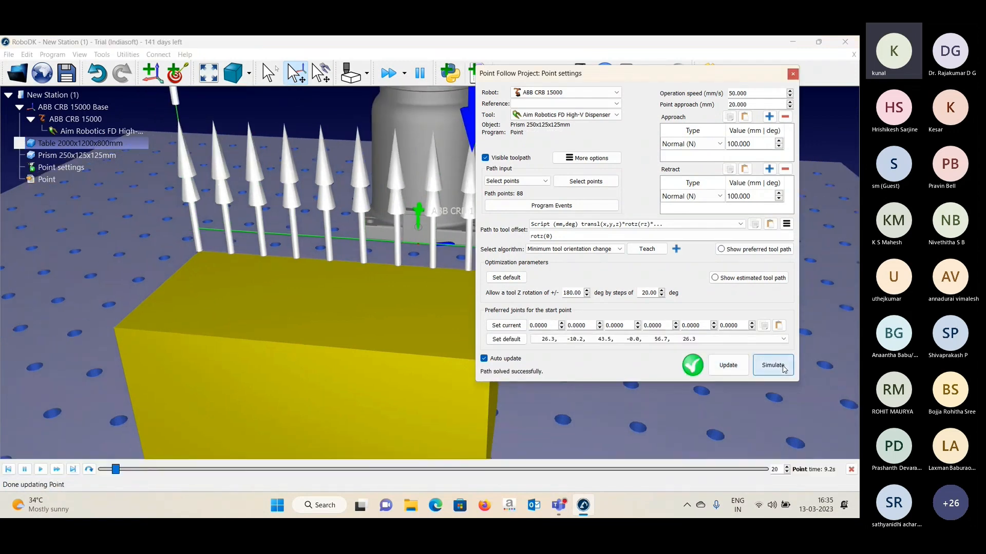
{"action": "left_click", "coordinate": [772, 366]}
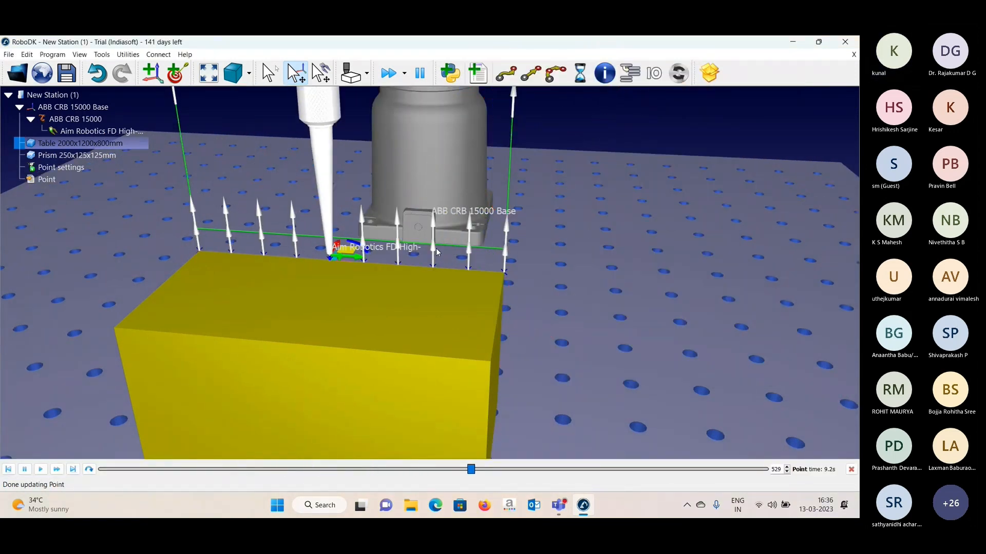
{"action": "left_click_drag", "start_coordinate": [318, 267], "coordinate": [217, 252]}
- Run the Point program in a loop
{"action": "left_click", "coordinate": [86, 179]}
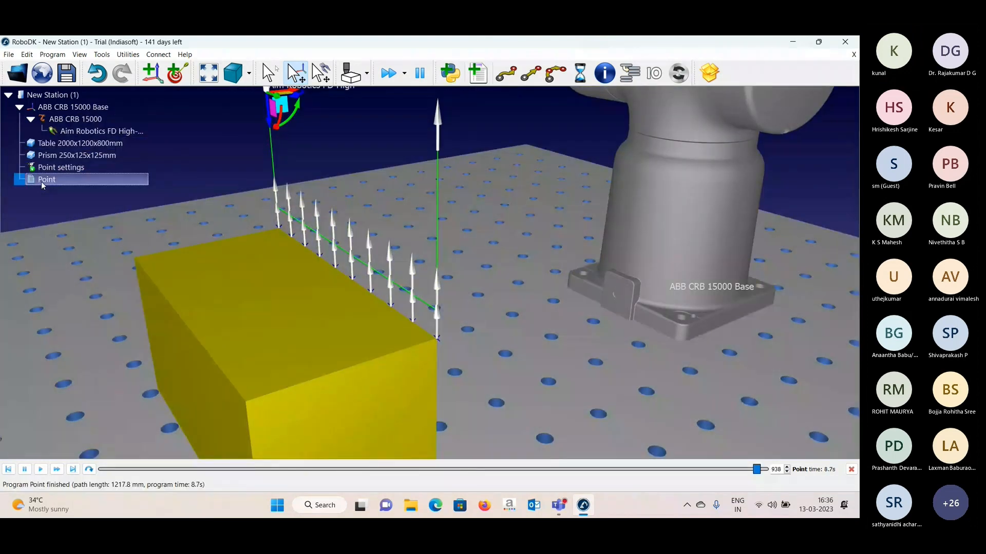
{"action": "right_click", "coordinate": [41, 181]}
{"action": "left_click", "coordinate": [61, 199]}
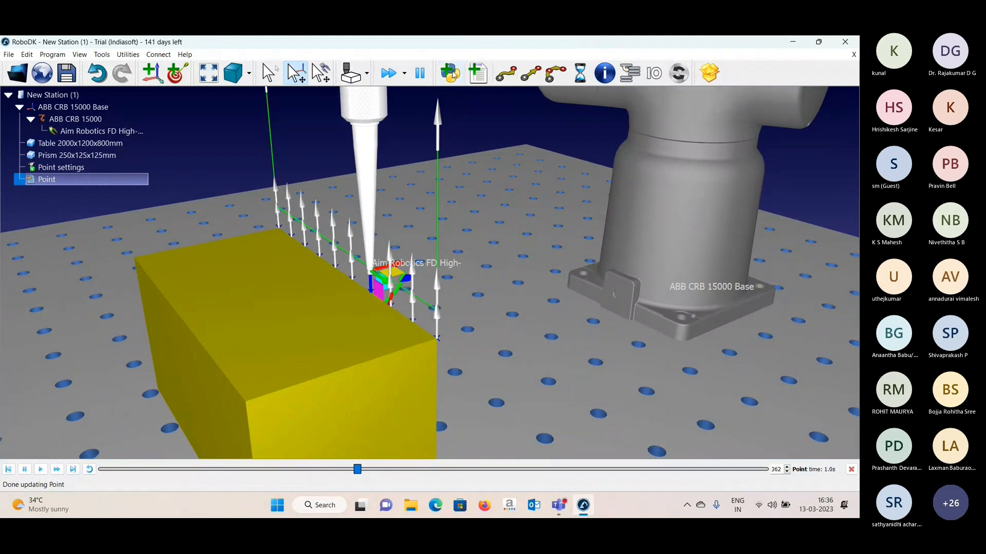
- Lower the normal simulation speed slightly and pause the looping Point program with the dispenser partway along the edge
{"action": "left_click", "coordinate": [404, 74]}
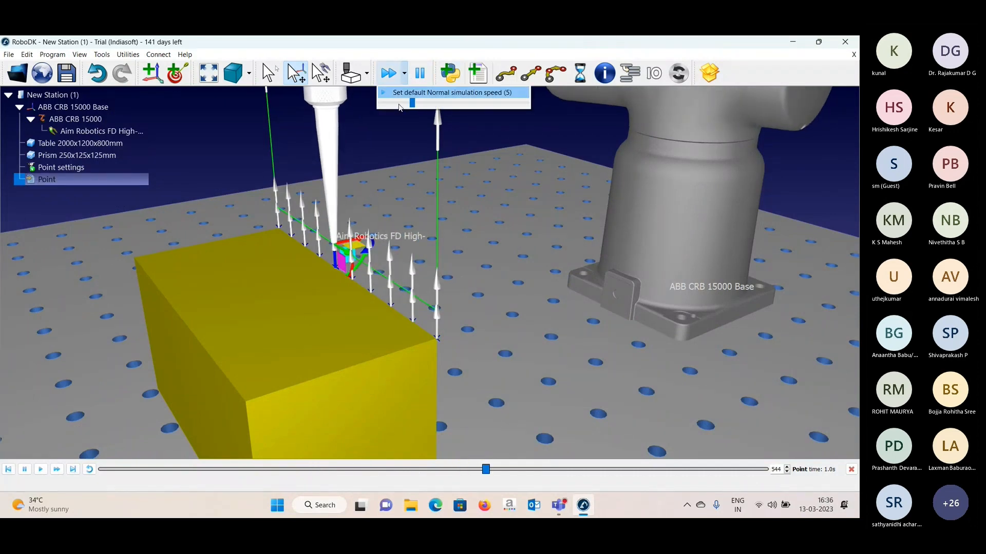
{"action": "left_click", "coordinate": [403, 105]}
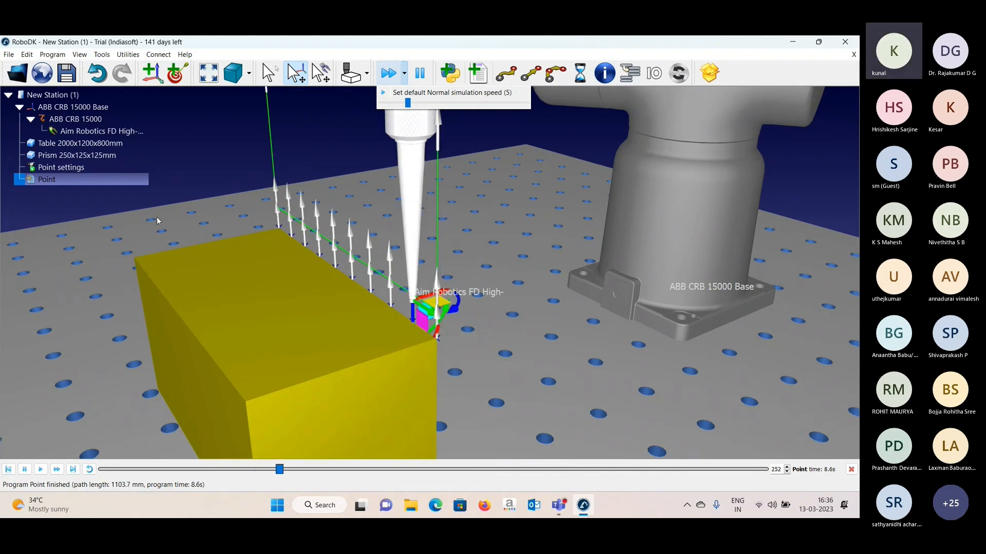
{"action": "left_click", "coordinate": [201, 219]}
{"action": "scroll", "coordinate": [399, 291], "scroll_direction": "up", "scroll_amount": 2}
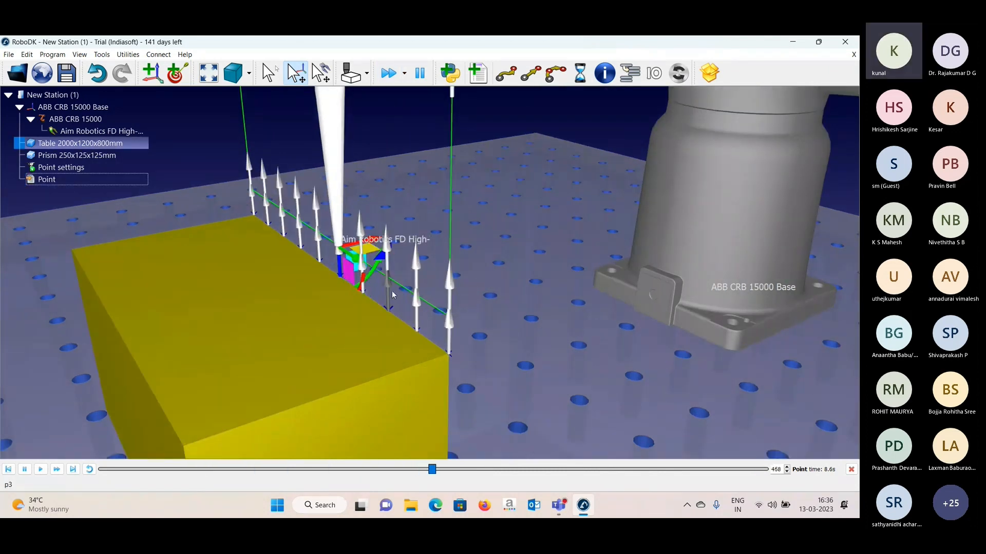
{"action": "left_click_drag", "start_coordinate": [329, 315], "coordinate": [234, 319]}
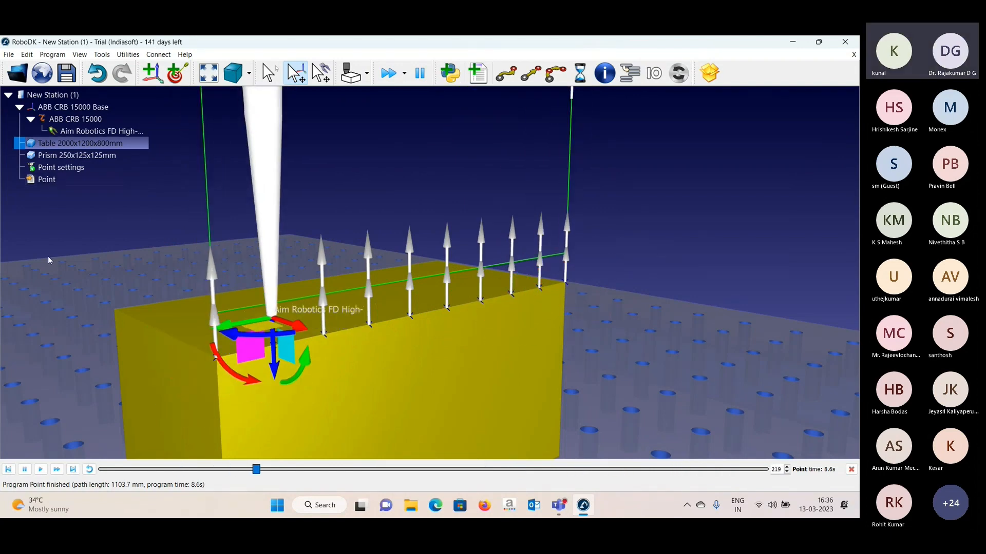
{"action": "left_click", "coordinate": [25, 469]}
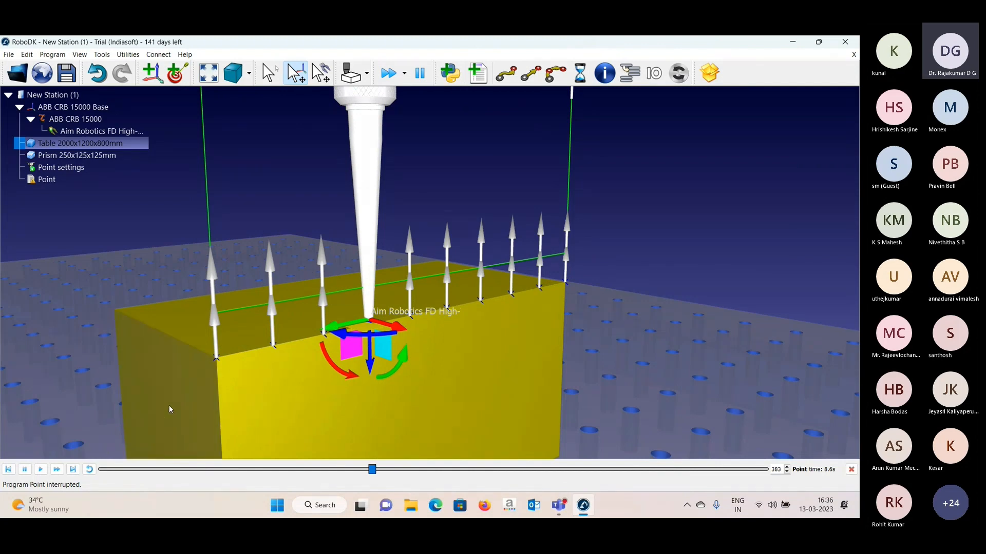
- Examine the points along the prism's top edge and the curve splitting options for its edge curve
{"action": "left_click_drag", "start_coordinate": [170, 408], "coordinate": [171, 429]}
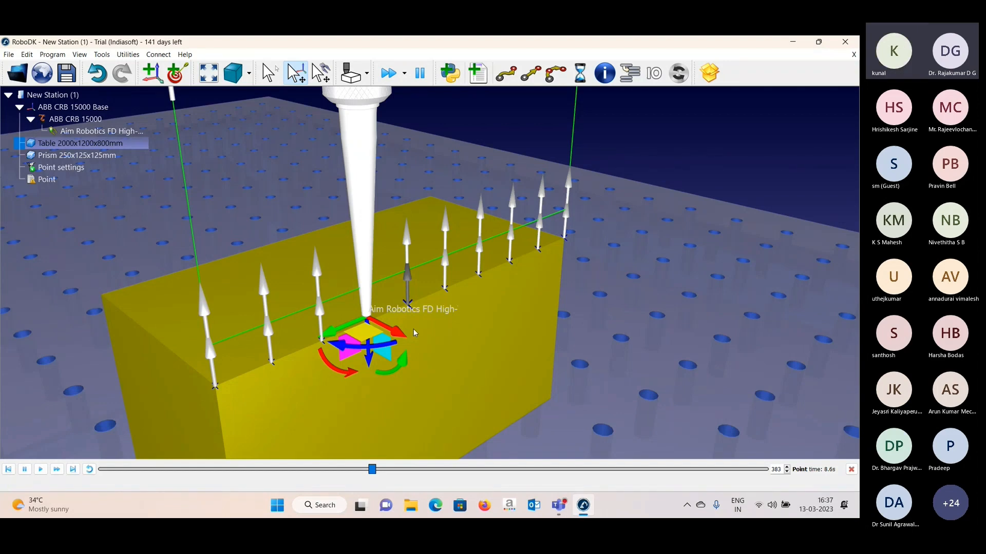
{"action": "left_click_drag", "start_coordinate": [428, 334], "coordinate": [446, 325]}
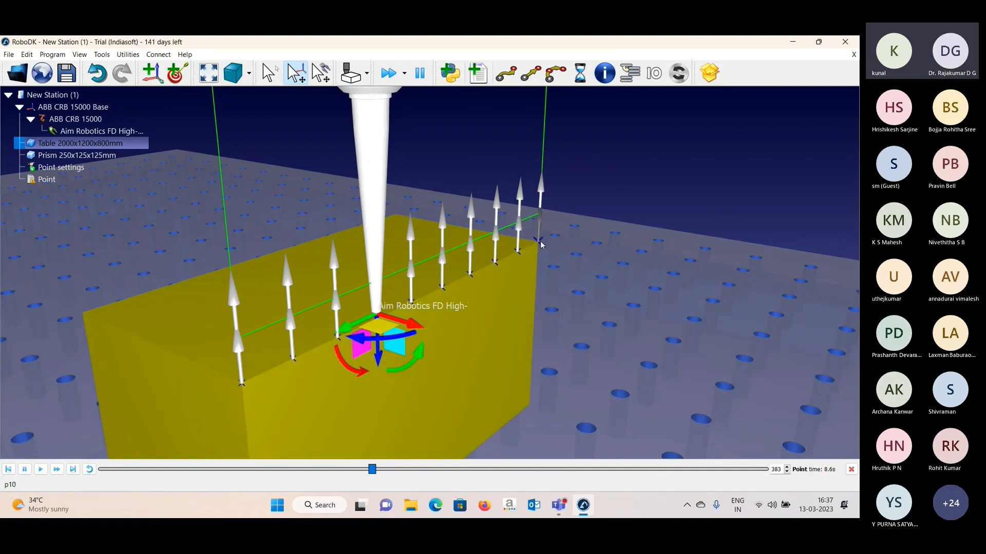
{"action": "scroll", "coordinate": [493, 272], "scroll_direction": "up", "scroll_amount": 3}
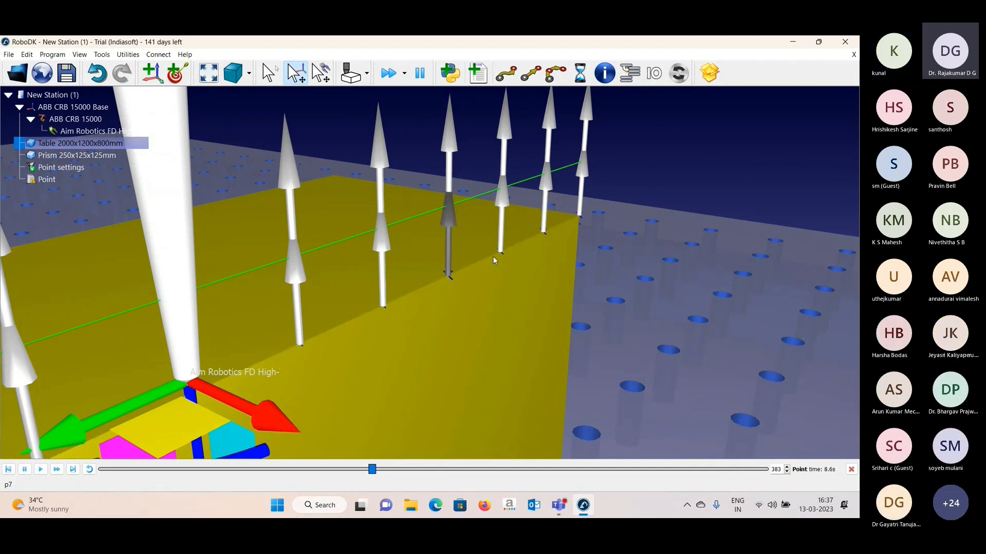
{"action": "scroll", "coordinate": [491, 259], "scroll_direction": "down", "scroll_amount": 2}
{"action": "scroll", "coordinate": [484, 266], "scroll_direction": "up", "scroll_amount": 2}
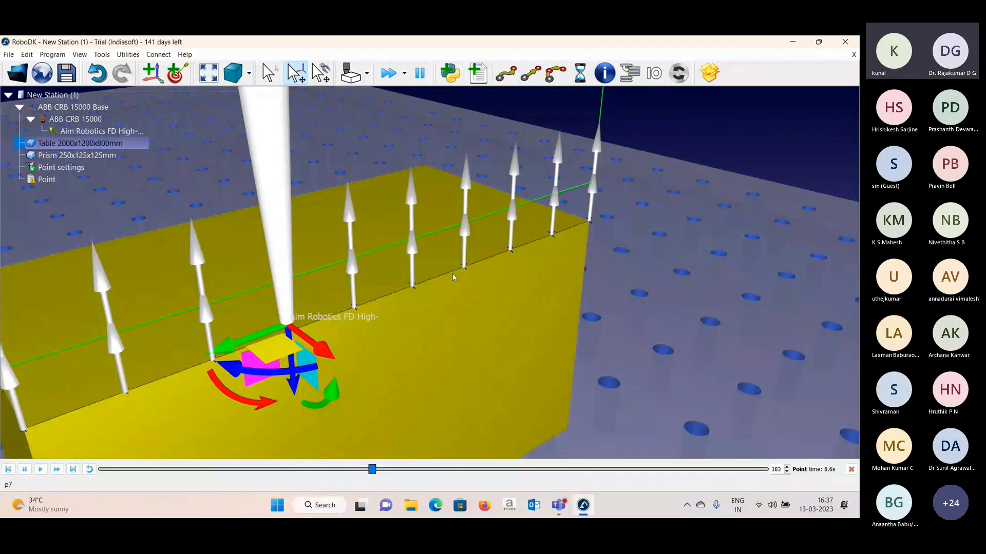
{"action": "right_click", "coordinate": [169, 380]}
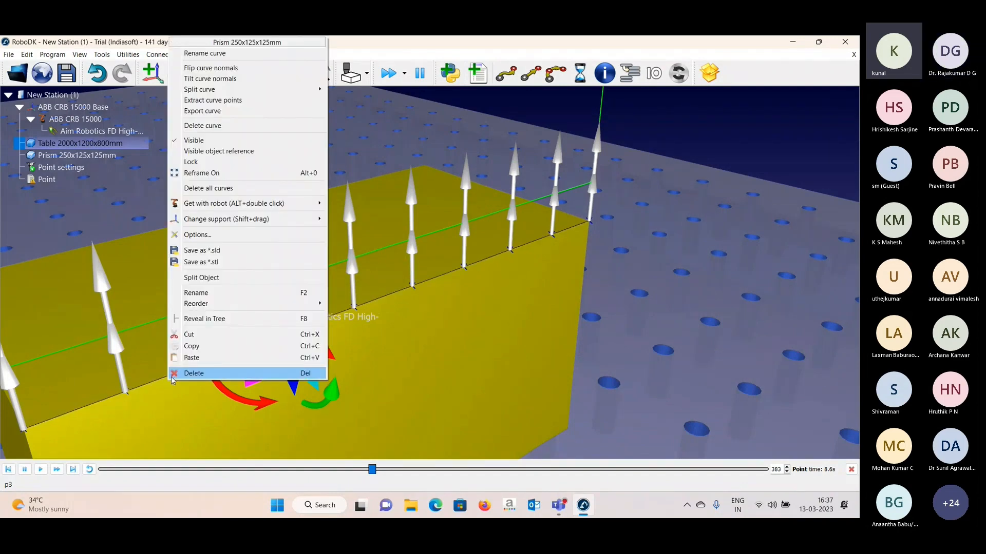
{"action": "mouse_move", "coordinate": [308, 90]}
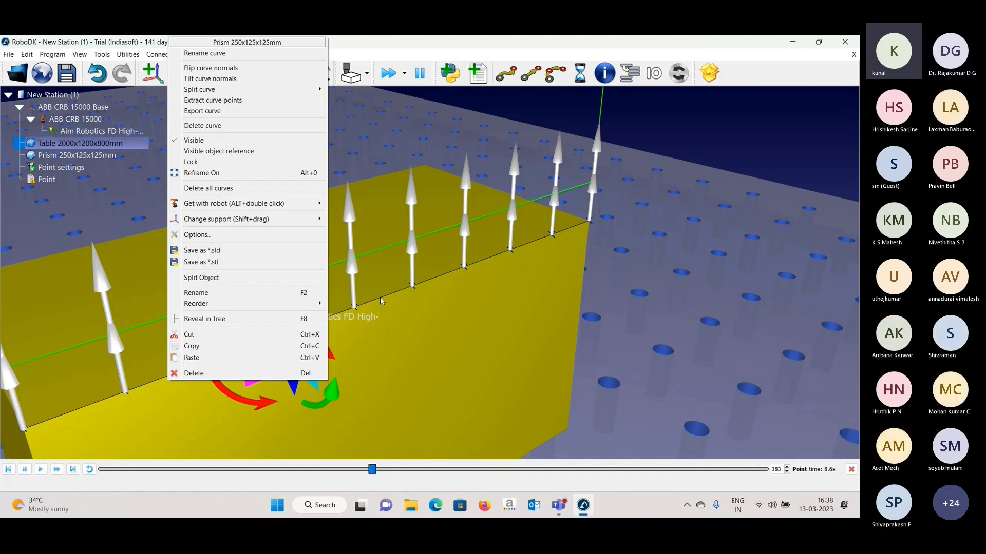
{"action": "mouse_move", "coordinate": [267, 92]}
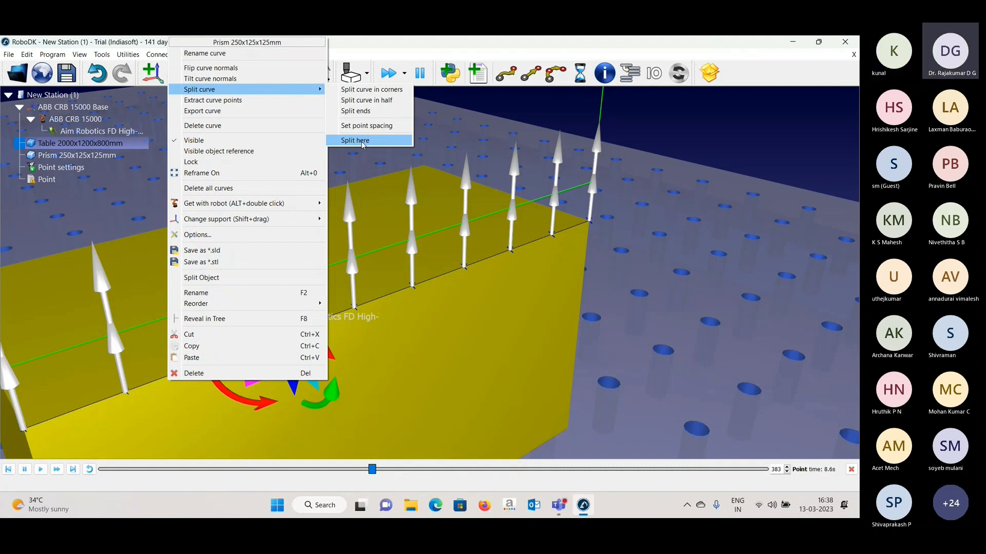
{"action": "left_click", "coordinate": [406, 297]}
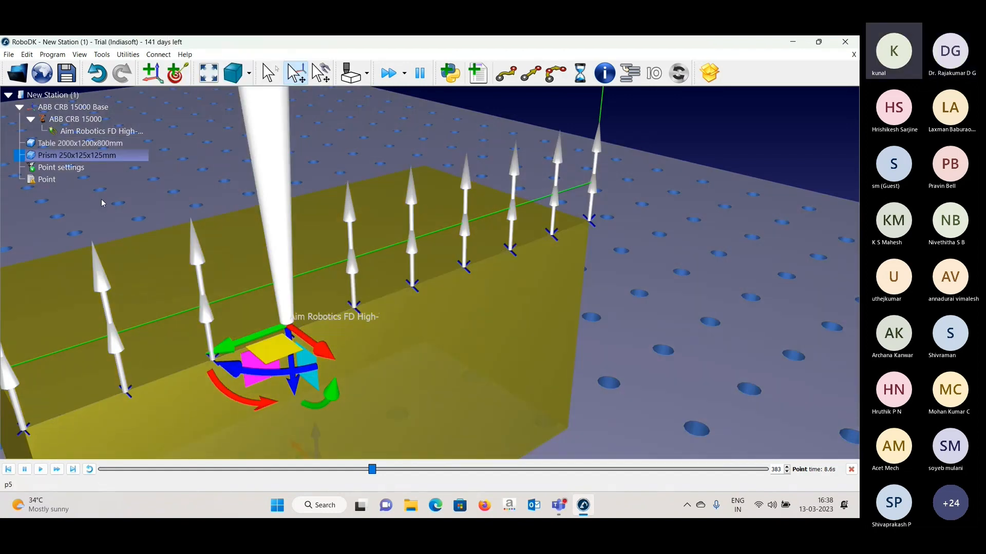
- Run the Point program again to watch the dispenser follow the prism's edge points
{"action": "left_click_drag", "start_coordinate": [151, 254], "coordinate": [34, 157]}
{"action": "double_click", "coordinate": [57, 181]}
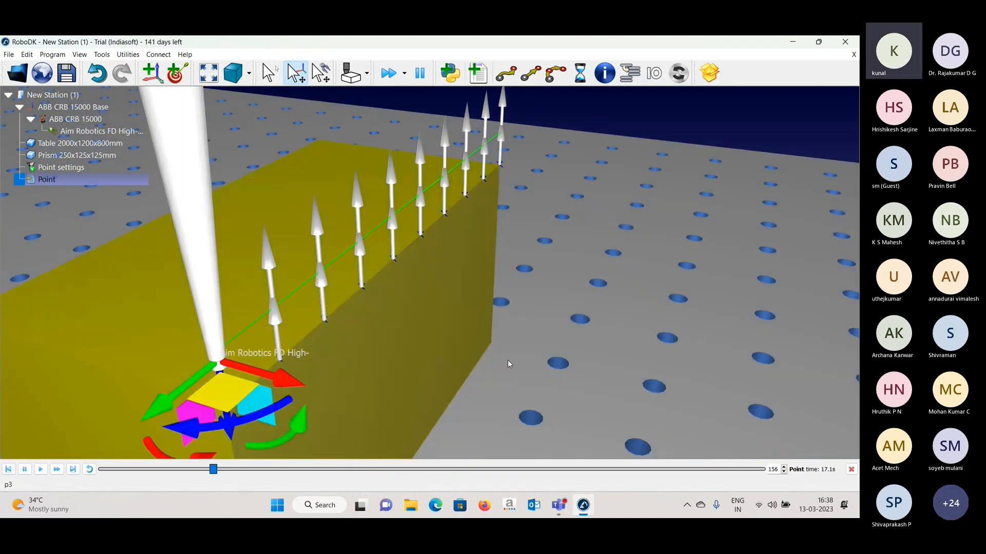
{"action": "mouse_move", "coordinate": [502, 358]}
{"action": "right_mouse_down"}
{"action": "mouse_move", "coordinate": [413, 346]}
{"action": "mouse_move", "coordinate": [419, 358]}
{"action": "right_mouse_up"}
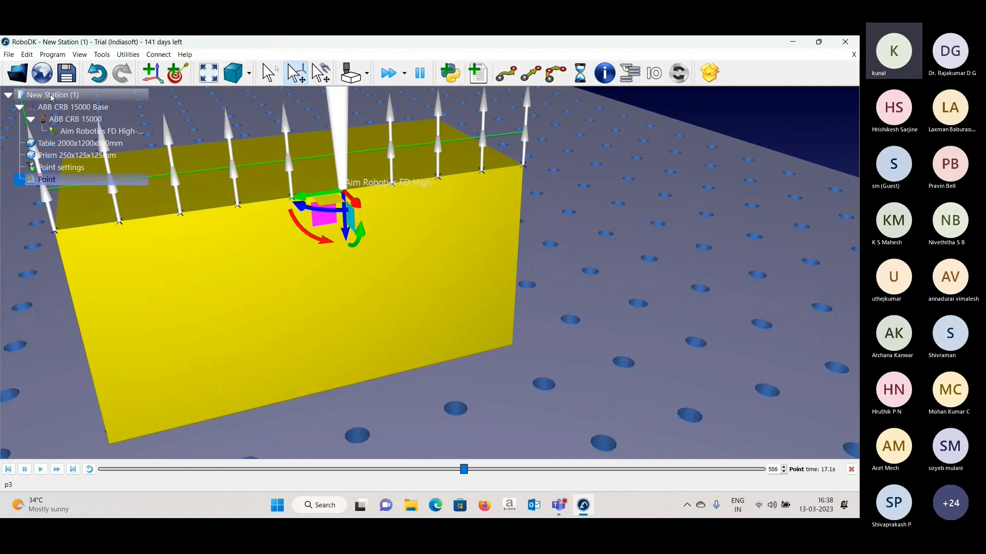
- Delete the current station without saving it and open the existing "point follow" station from the stations folder
{"action": "left_click", "coordinate": [52, 96]}
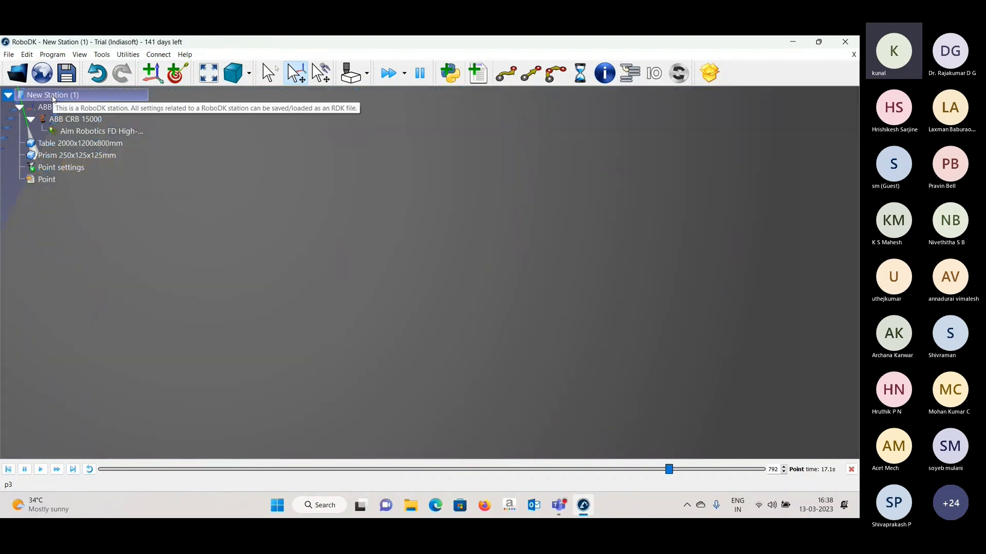
{"action": "key", "text": "Delete"}
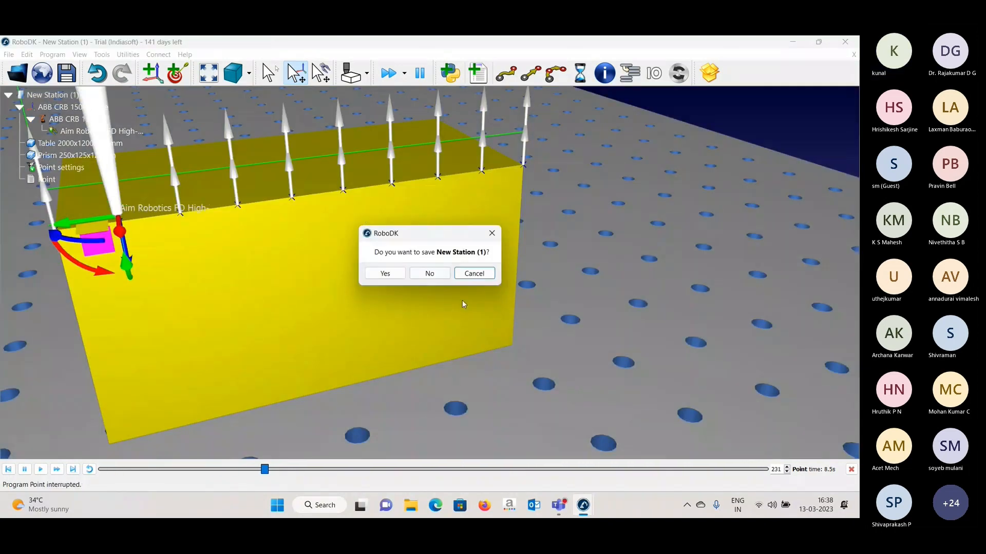
{"action": "left_click", "coordinate": [429, 273]}
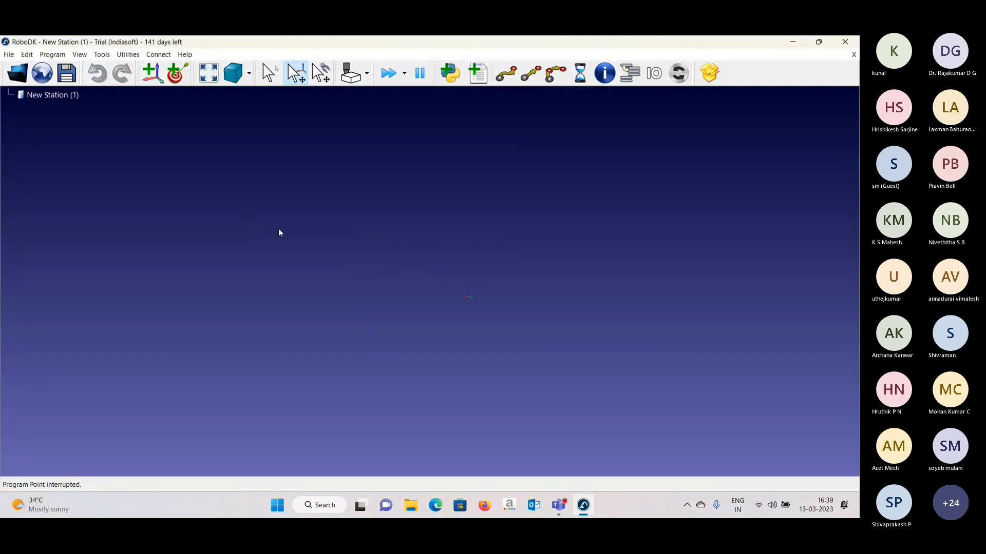
{"action": "left_click", "coordinate": [21, 74]}
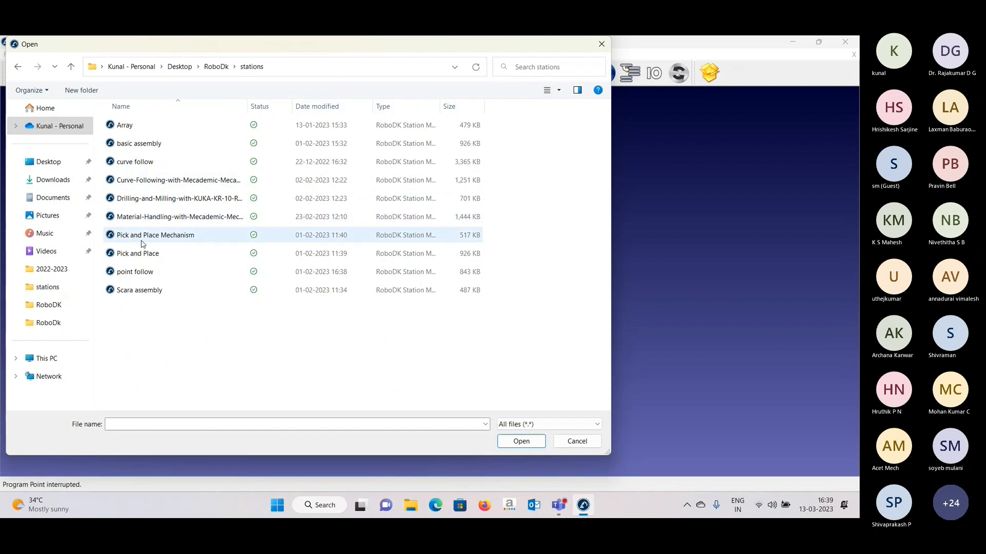
{"action": "double_click", "coordinate": [137, 274]}
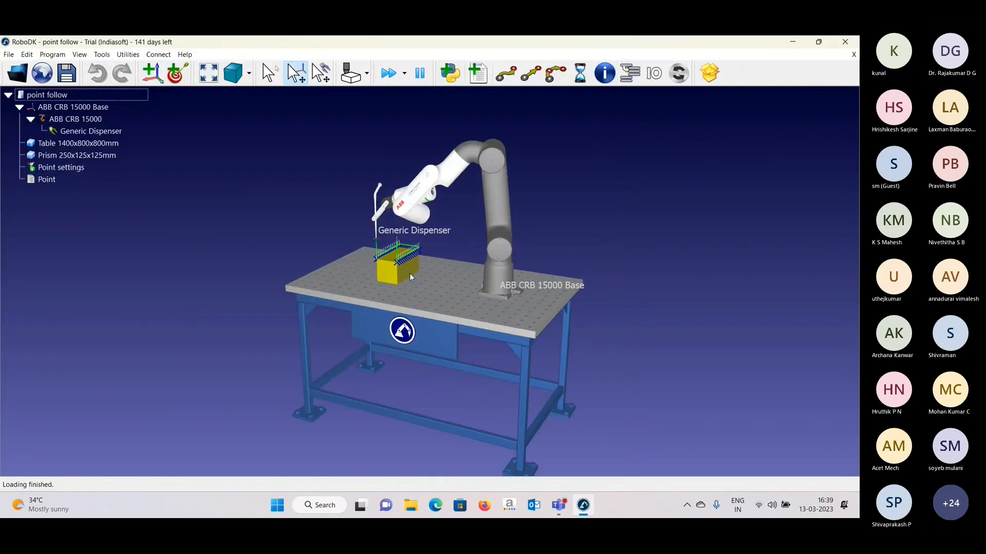
- Run the station's Point program with the dispenser and the prism's top edges in close view
{"action": "scroll", "coordinate": [409, 273], "scroll_direction": "up", "scroll_amount": 5}
{"action": "right_click_drag", "start_coordinate": [386, 281], "coordinate": [405, 293]}
{"action": "middle_click_drag", "start_coordinate": [389, 234], "coordinate": [435, 340]}
{"action": "mouse_move", "coordinate": [436, 341]}
{"action": "right_mouse_down"}
{"action": "mouse_move", "coordinate": [468, 328]}
{"action": "mouse_move", "coordinate": [352, 309]}
{"action": "mouse_move", "coordinate": [359, 300]}
{"action": "mouse_move", "coordinate": [400, 349]}
{"action": "mouse_move", "coordinate": [438, 359]}
{"action": "right_mouse_up"}
{"action": "double_click", "coordinate": [54, 180]}
{"action": "scroll", "coordinate": [362, 298], "scroll_direction": "up", "scroll_amount": 3}
{"action": "right_click_drag", "start_coordinate": [541, 275], "coordinate": [487, 225]}
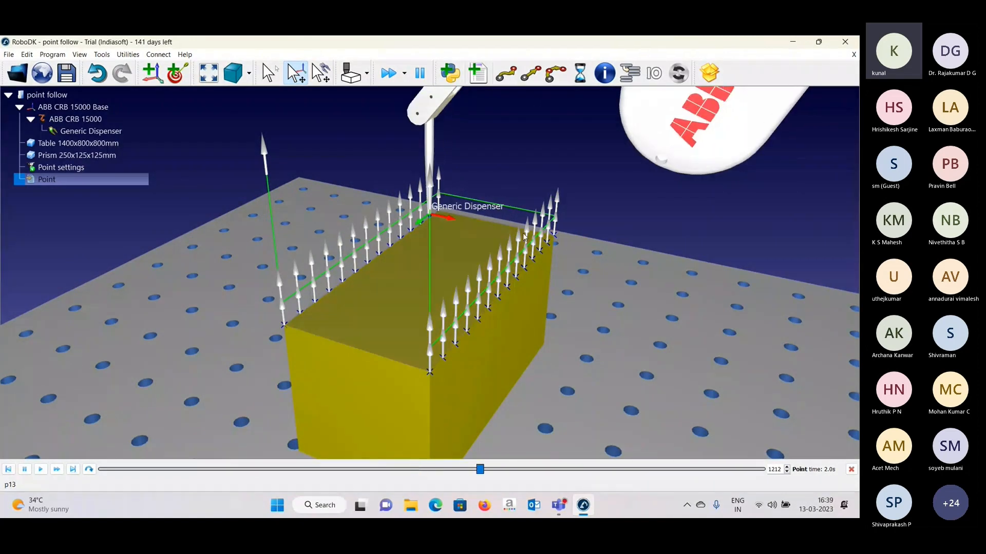
- Lower the normal simulation speed slightly and rerun the Point program
{"action": "left_click", "coordinate": [404, 73]}
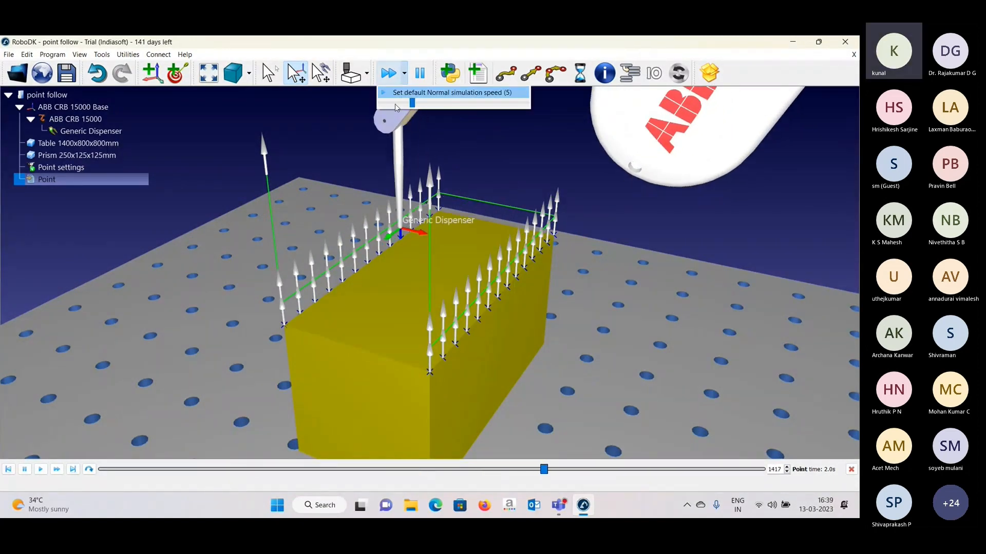
{"action": "left_click", "coordinate": [396, 104]}
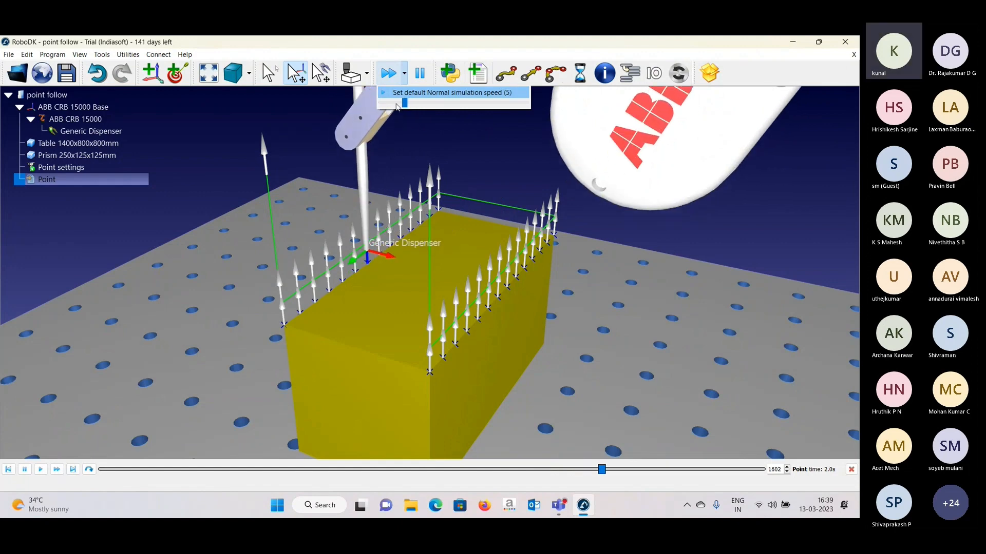
{"action": "double_click", "coordinate": [54, 181]}
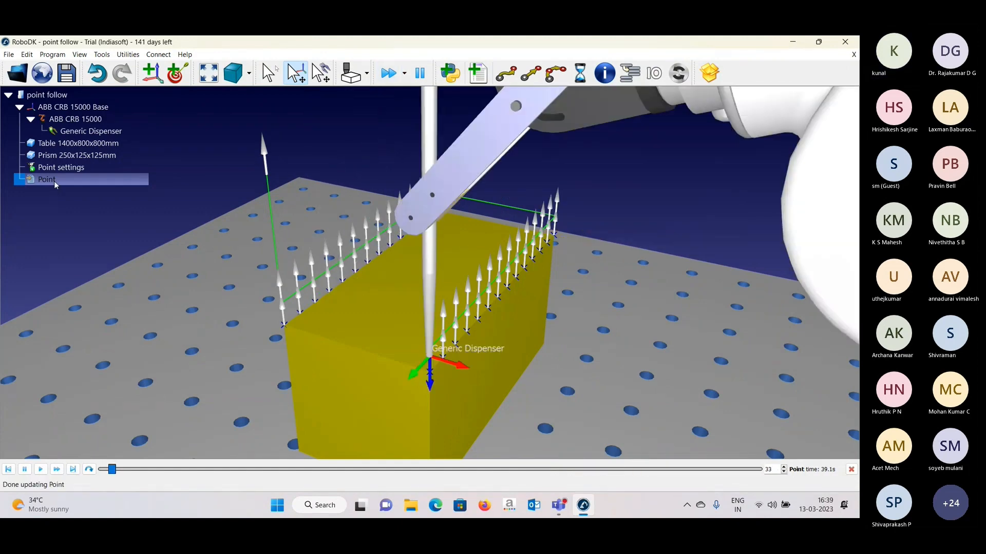
- Set the Point program to loop and adjust the normal simulation speed again
{"action": "right_click", "coordinate": [37, 180]}
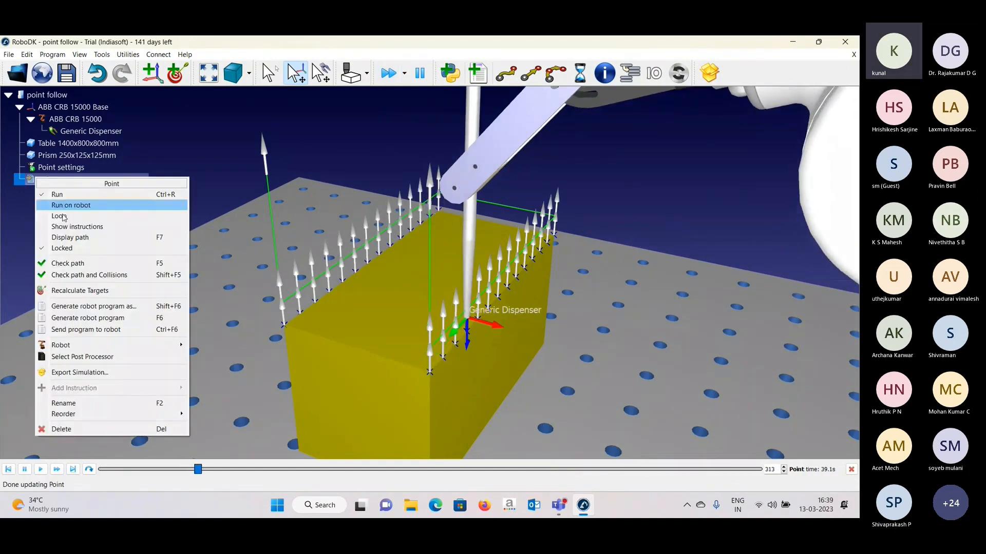
{"action": "left_click", "coordinate": [404, 75]}
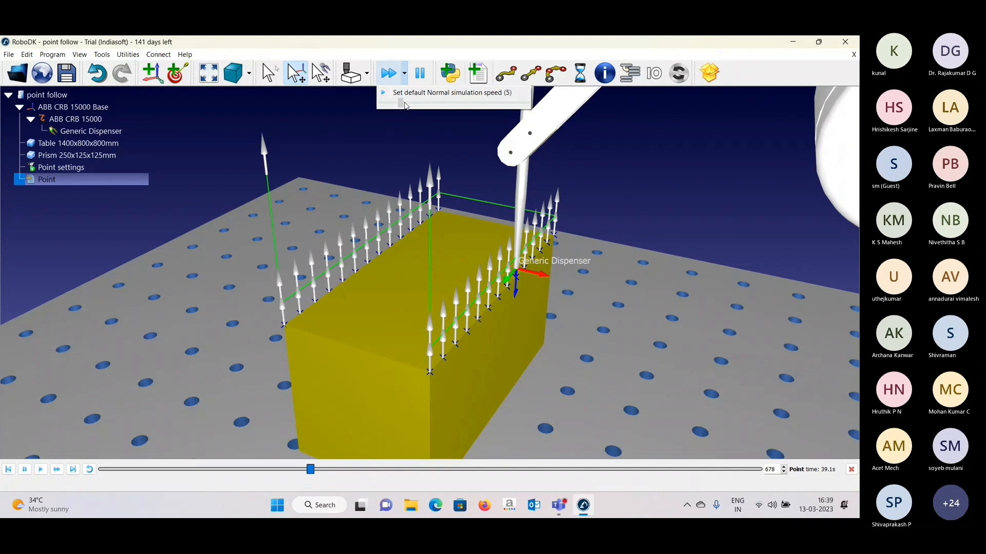
{"action": "left_click", "coordinate": [565, 279]}
- Examine from several angles how the dispenser follows the points along the prism's two long top edges
{"action": "right_click_drag", "start_coordinate": [565, 278], "coordinate": [537, 264]}
{"action": "scroll", "coordinate": [537, 264], "scroll_direction": "up", "scroll_amount": 3}
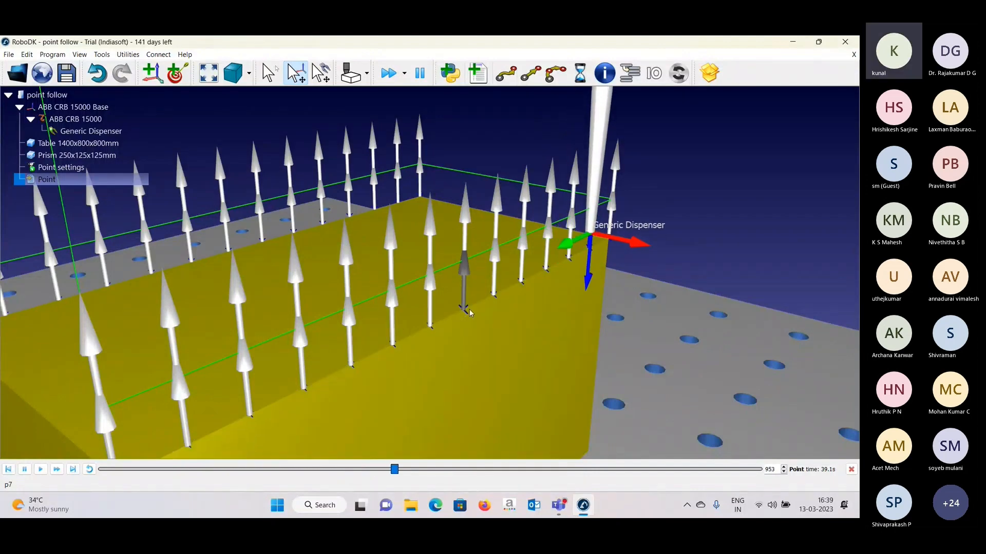
{"action": "mouse_move", "coordinate": [469, 337]}
{"action": "left_mouse_down"}
{"action": "mouse_move", "coordinate": [525, 325]}
{"action": "mouse_move", "coordinate": [455, 312]}
{"action": "mouse_move", "coordinate": [594, 363]}
{"action": "mouse_move", "coordinate": [610, 359]}
{"action": "mouse_move", "coordinate": [430, 254]}
{"action": "left_mouse_up"}
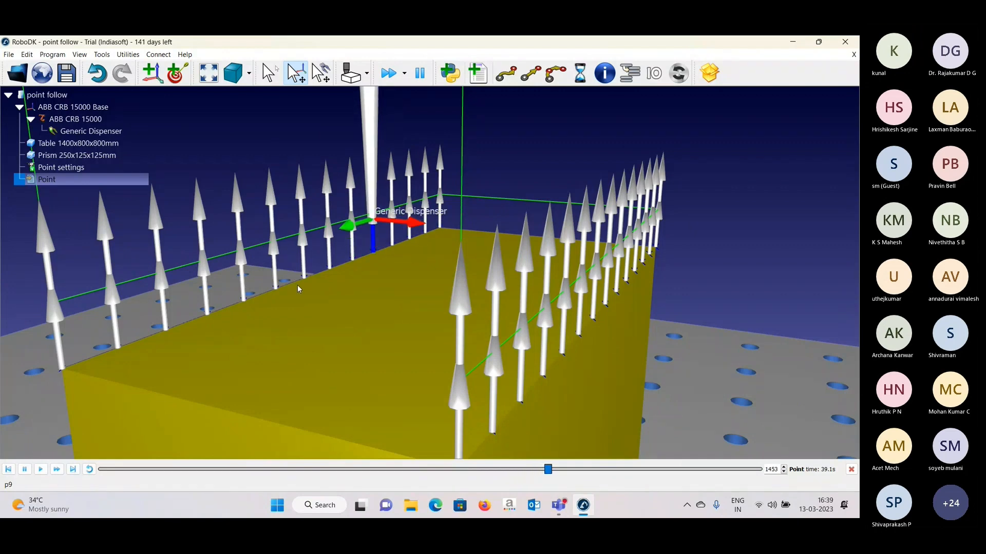
{"action": "scroll", "coordinate": [297, 285], "scroll_direction": "down", "scroll_amount": 3}
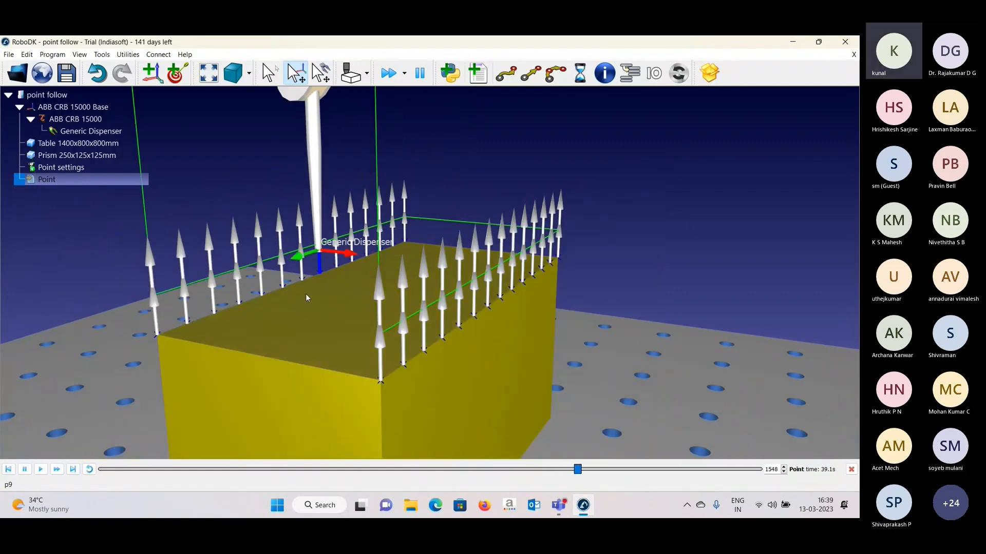
{"action": "scroll", "coordinate": [310, 297], "scroll_direction": "up", "scroll_amount": 2}
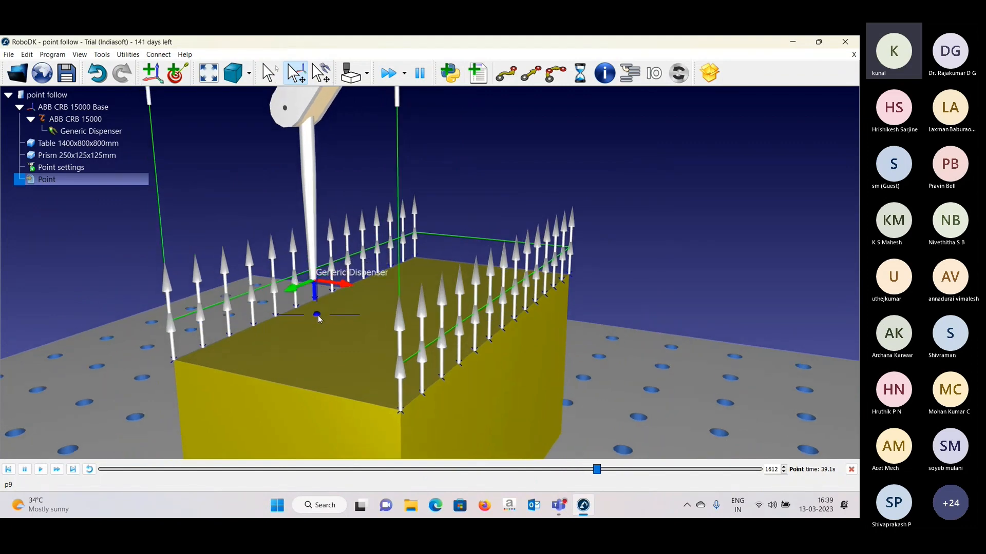
{"action": "right_click_drag", "start_coordinate": [318, 315], "coordinate": [328, 319]}
{"action": "middle_click_drag", "start_coordinate": [328, 319], "coordinate": [300, 308]}
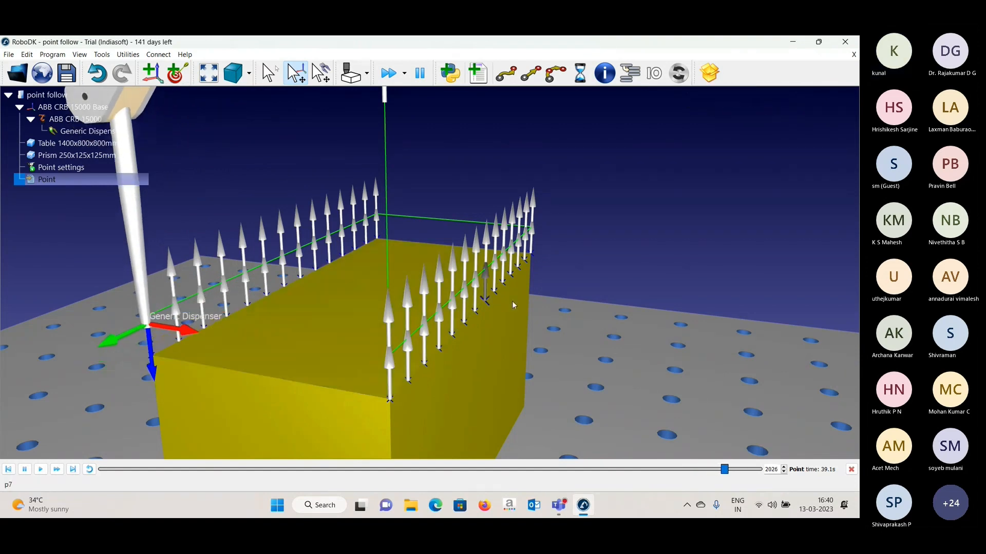
{"action": "left_click_drag", "start_coordinate": [335, 313], "coordinate": [350, 328]}
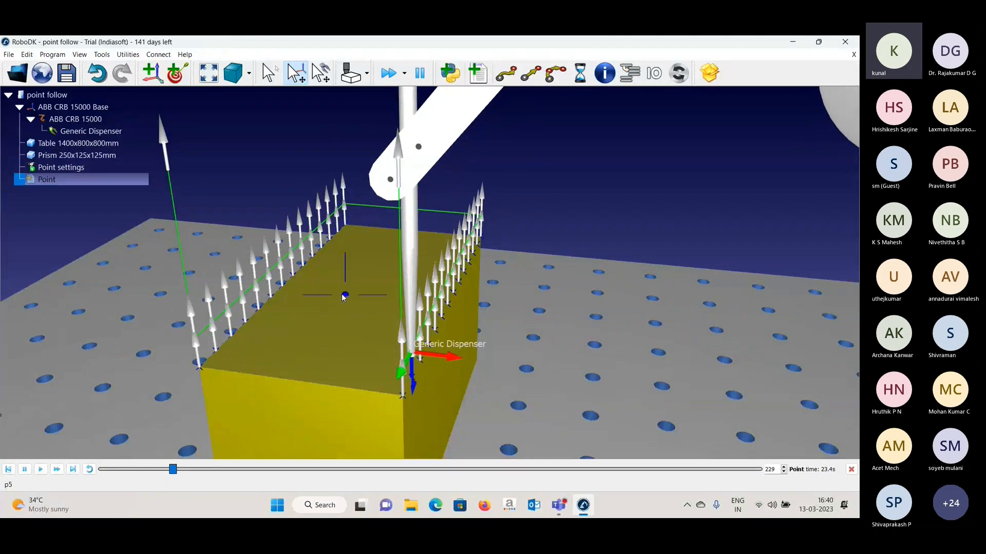
{"action": "left_click_drag", "start_coordinate": [341, 295], "coordinate": [330, 292]}
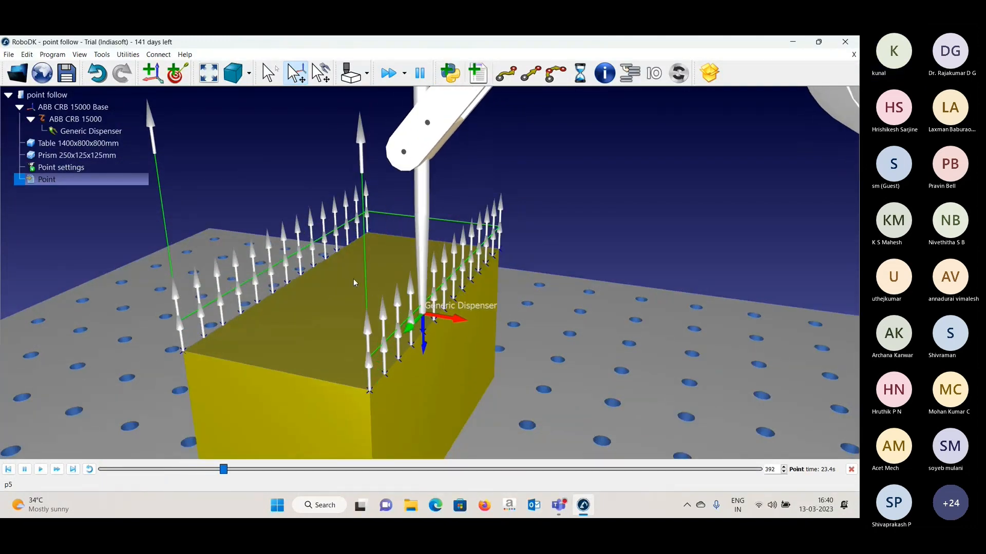
- Delete the point follow station without saving it
{"action": "left_click", "coordinate": [70, 97]}
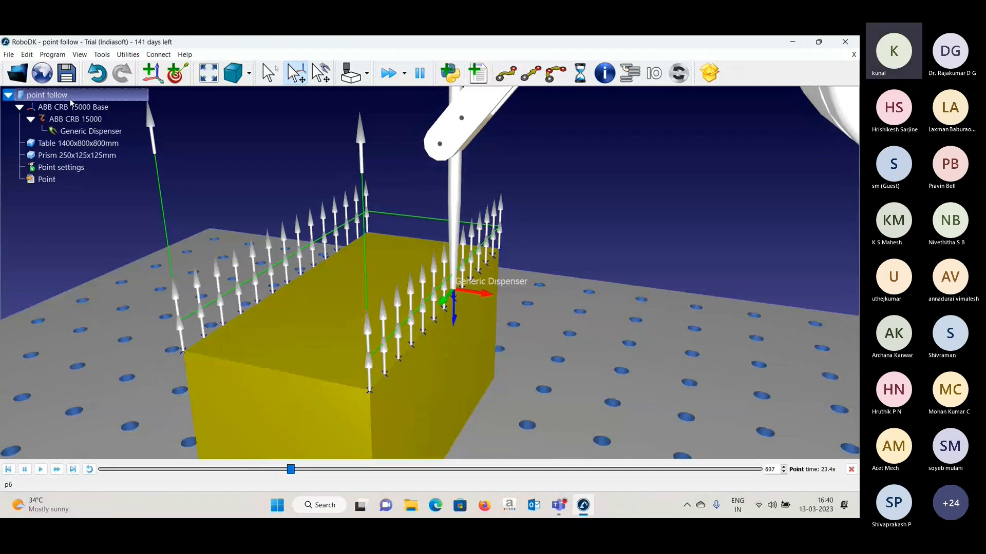
{"action": "key", "text": "Delete"}
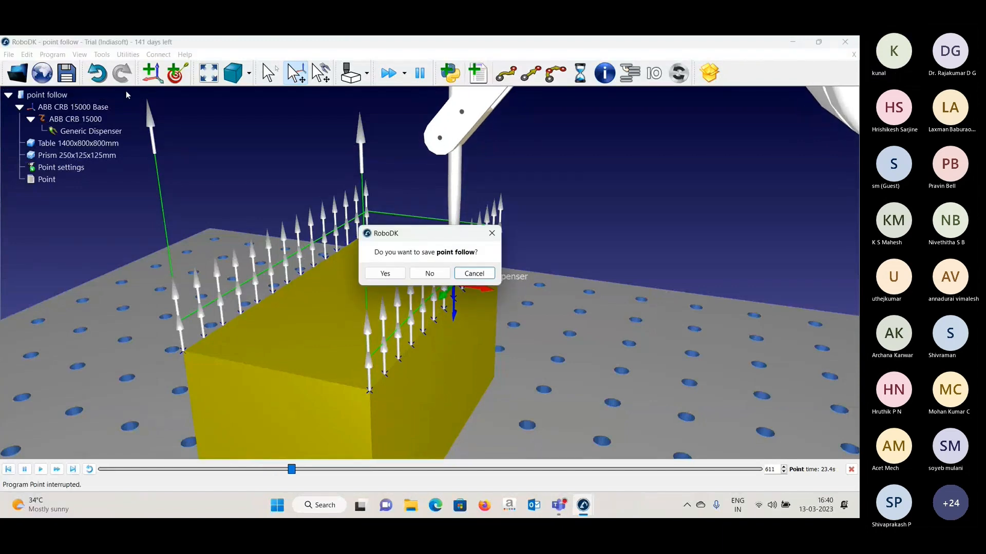
{"action": "left_click", "coordinate": [422, 275]}
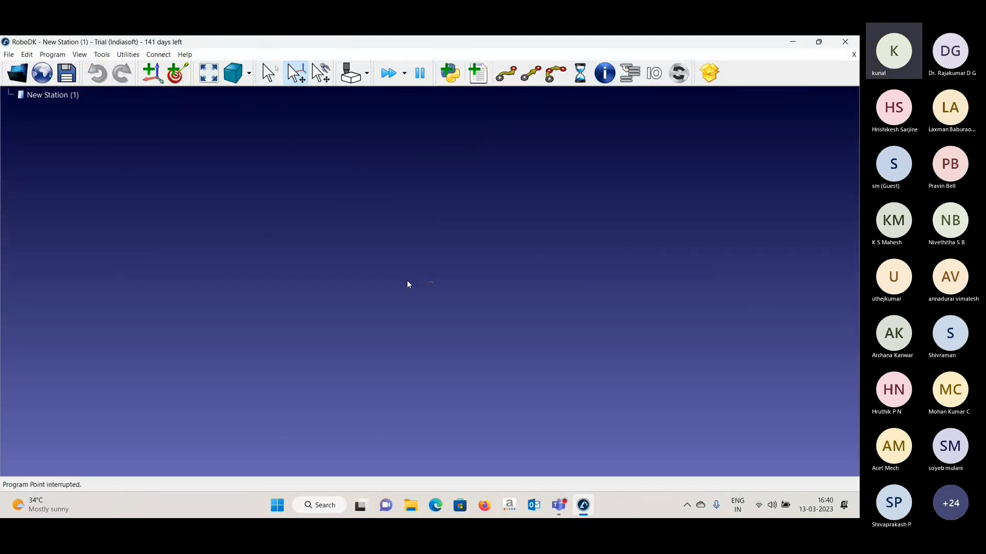
{"action": "left_click_drag", "start_coordinate": [426, 281], "coordinate": [398, 287]}
{"action": "scroll", "coordinate": [408, 292], "scroll_direction": "up", "scroll_amount": 5}
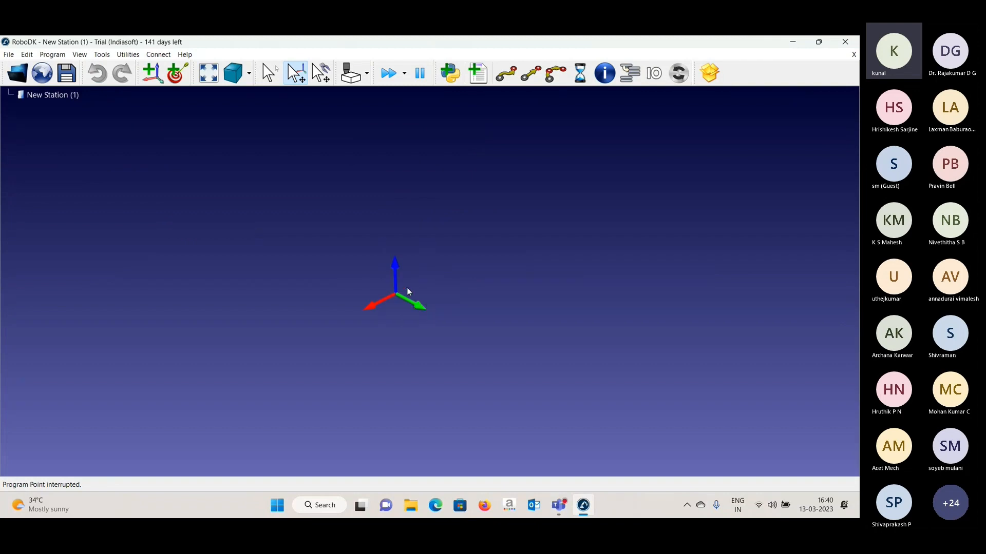
- Load the ABB-CRB-15000 robot and the Table-2000x1200x800mm object from the RoboDk folder into the empty station
{"action": "left_click", "coordinate": [18, 73]}
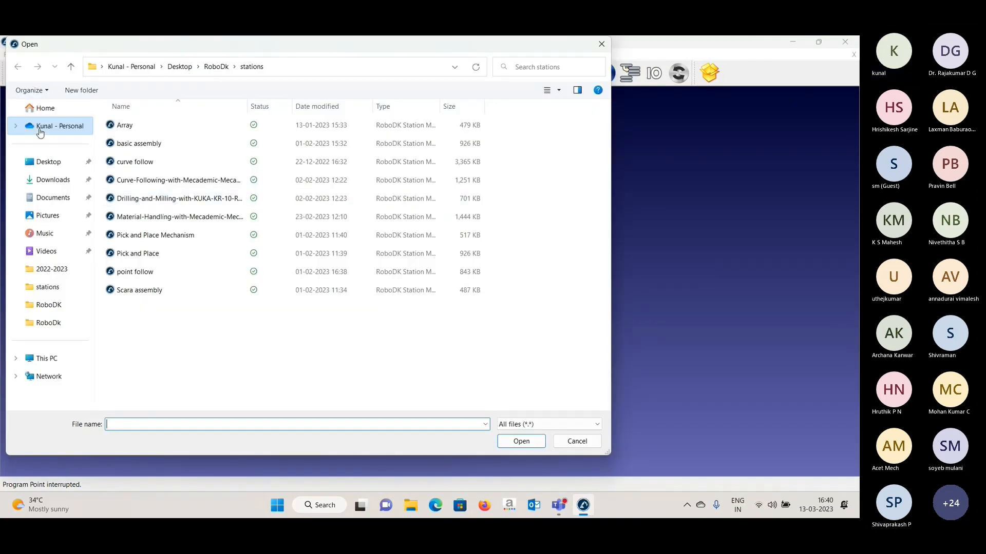
{"action": "left_click", "coordinate": [71, 66]}
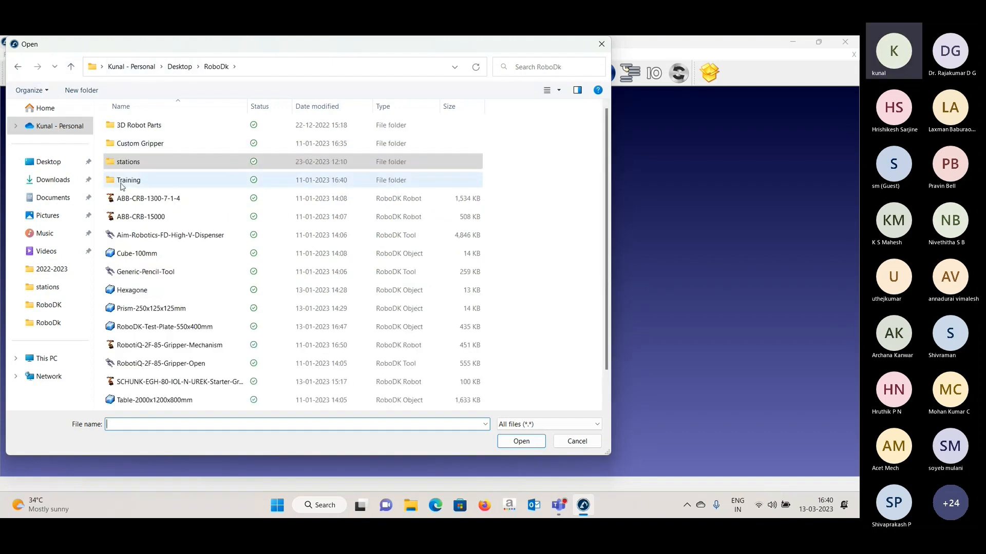
{"action": "double_click", "coordinate": [133, 216]}
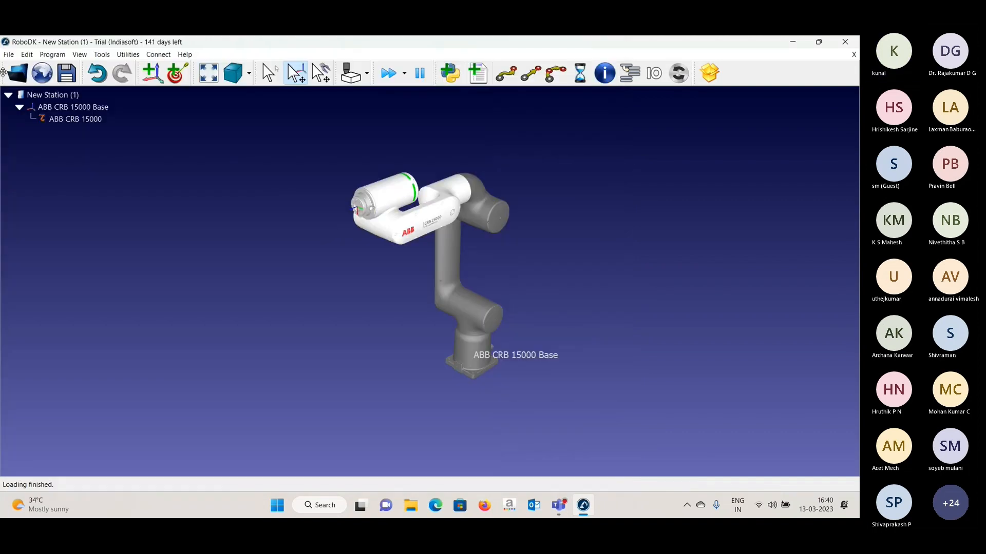
{"action": "left_click", "coordinate": [17, 73]}
{"action": "left_click", "coordinate": [175, 366]}
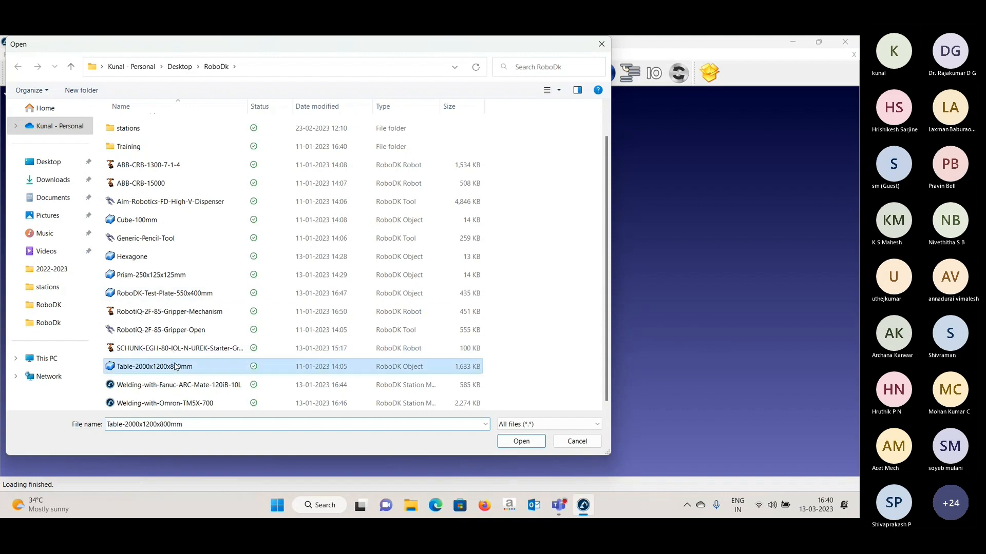
{"action": "double_click", "coordinate": [174, 367]}
- Add the RobotiQ-2F-85-Gripper-Open tool to the robot and load a Cube-100mm object
{"action": "left_click", "coordinate": [17, 73]}
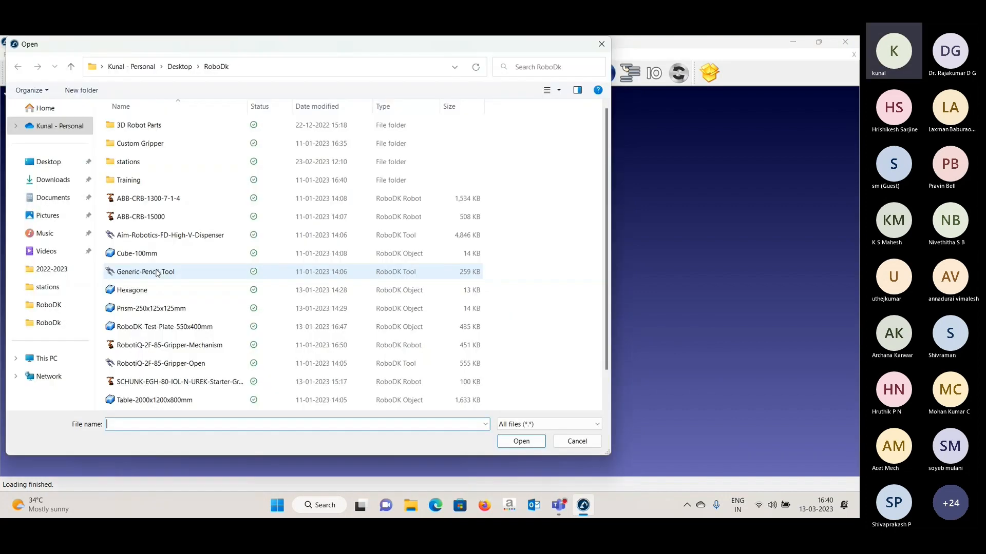
{"action": "scroll", "coordinate": [156, 273], "scroll_direction": "down", "scroll_amount": 2}
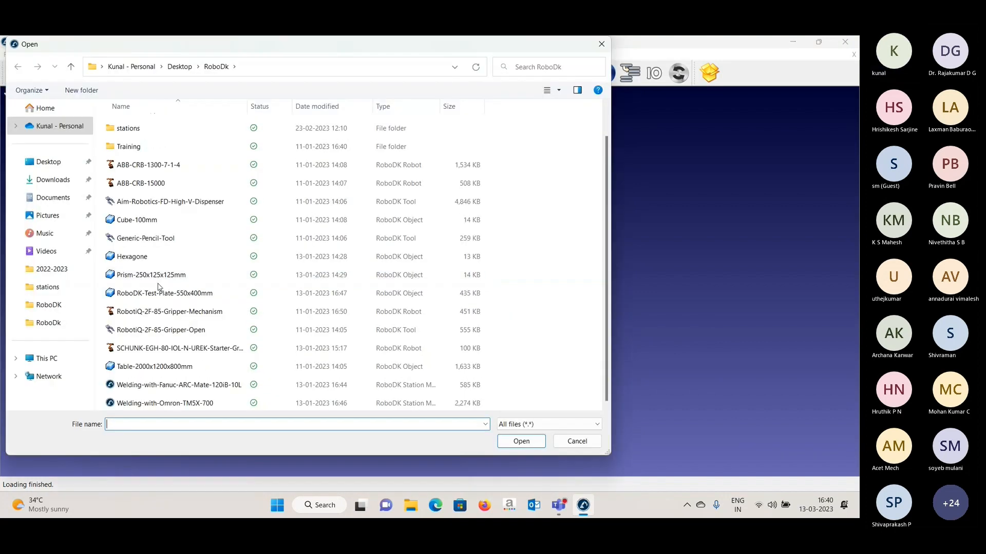
{"action": "double_click", "coordinate": [161, 330]}
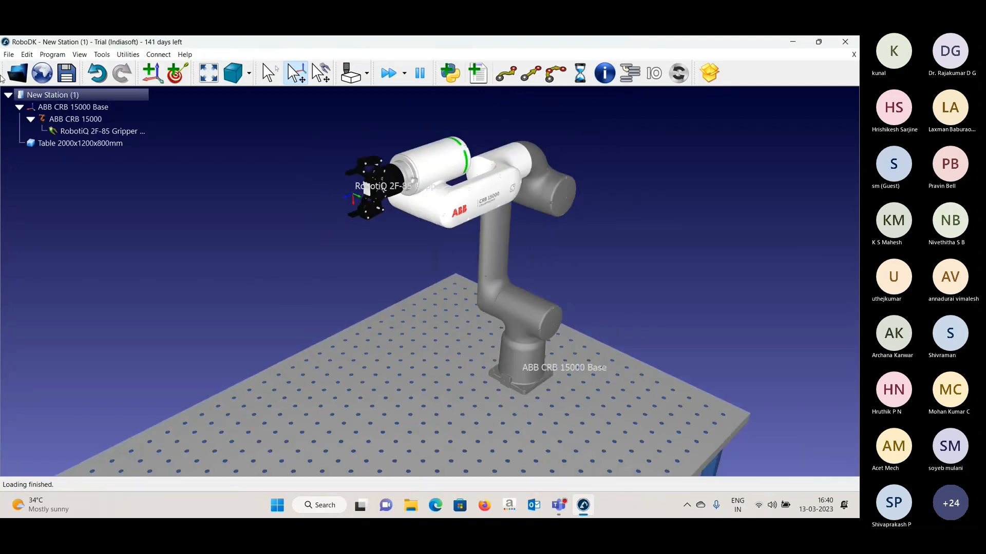
{"action": "left_click", "coordinate": [27, 75]}
{"action": "double_click", "coordinate": [154, 253]}
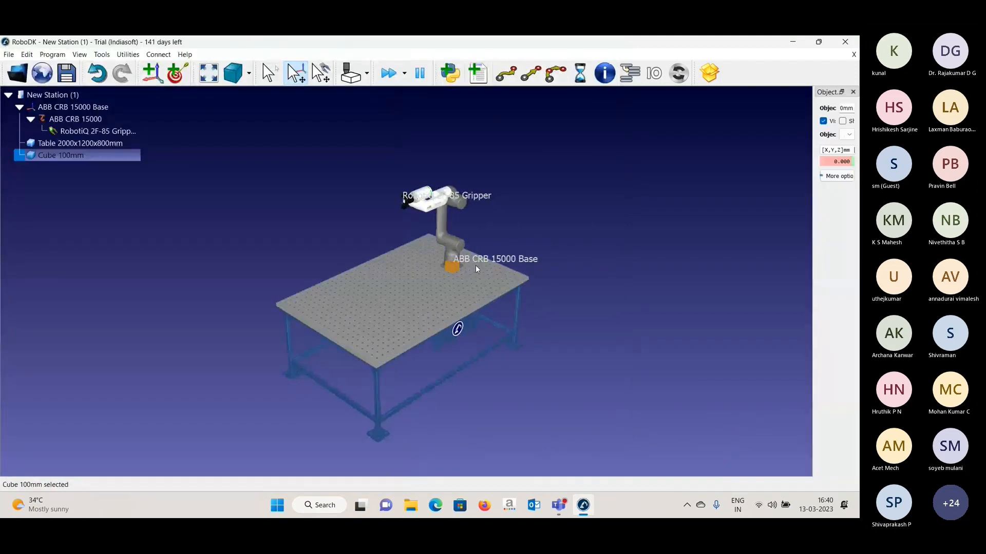
- Set the 100 mm cube's X position to 520 mm and close its object details
{"action": "left_click", "coordinate": [476, 265]}
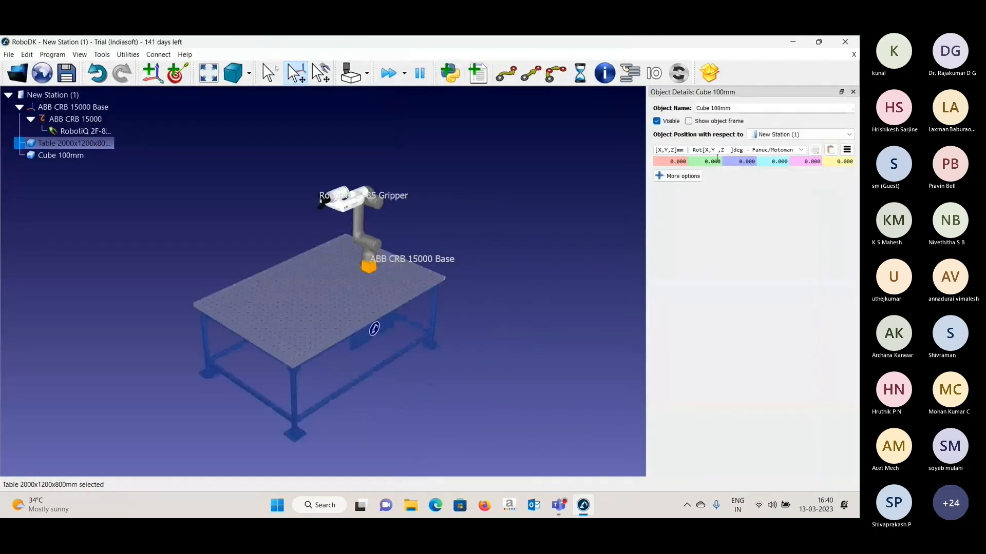
{"action": "scroll", "coordinate": [672, 163], "scroll_direction": "up", "scroll_amount": 15}
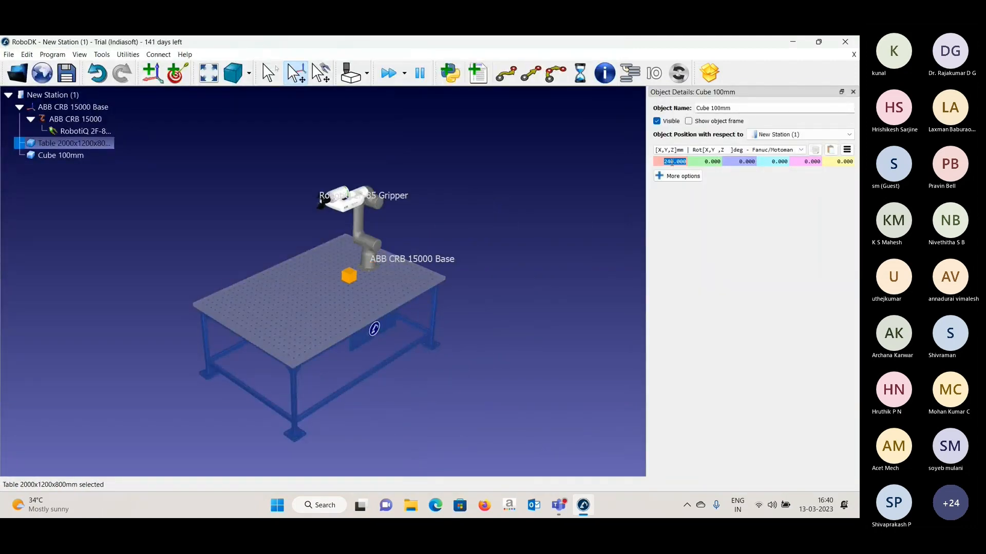
{"action": "scroll", "coordinate": [672, 162], "scroll_direction": "up", "scroll_amount": 9}
{"action": "mouse_move", "coordinate": [300, 253]}
{"action": "left_mouse_down"}
{"action": "mouse_move", "coordinate": [349, 293]}
{"action": "mouse_move", "coordinate": [382, 269]}
{"action": "left_mouse_up"}
{"action": "scroll", "coordinate": [350, 273], "scroll_direction": "up", "scroll_amount": 4}
{"action": "scroll", "coordinate": [349, 273], "scroll_direction": "down", "scroll_amount": 1}
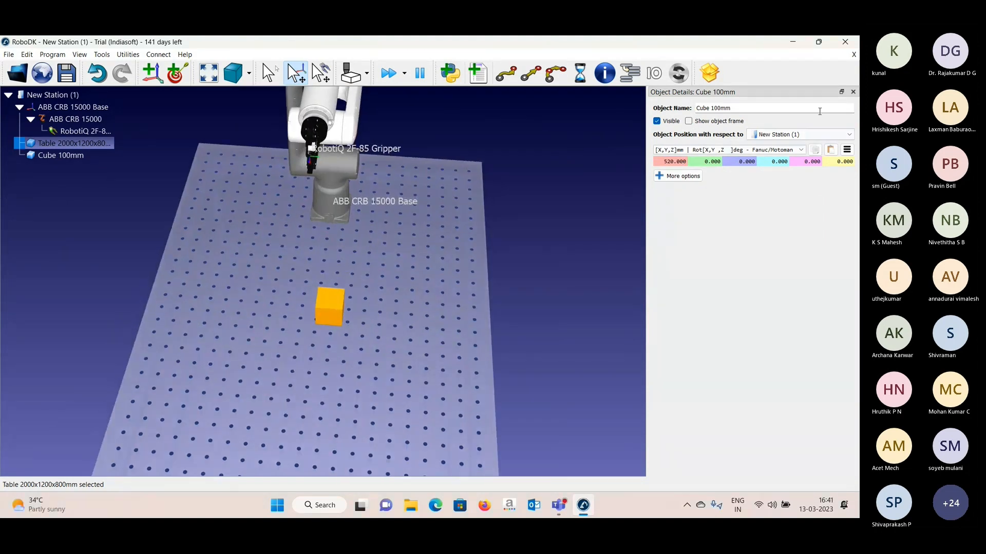
{"action": "left_click", "coordinate": [852, 92]}
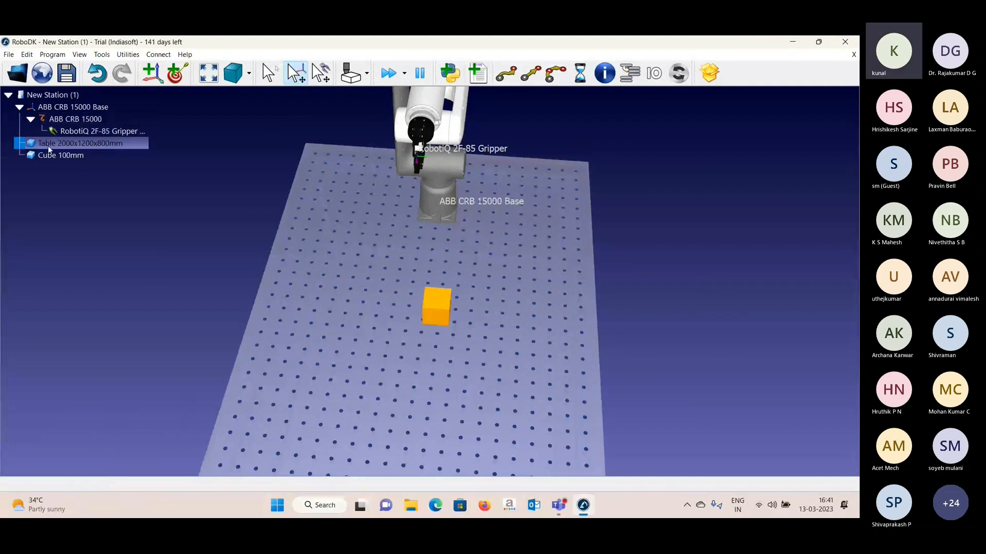
- Load a second Cube-100mm object into the station
{"action": "left_click_drag", "start_coordinate": [493, 290], "coordinate": [441, 274]}
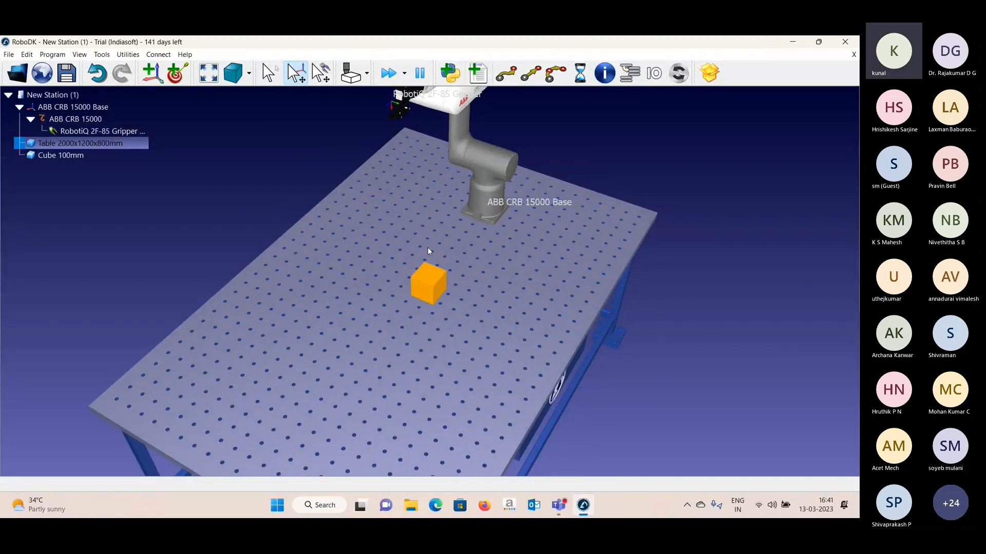
{"action": "scroll", "coordinate": [427, 247], "scroll_direction": "down", "scroll_amount": 2}
{"action": "left_click_drag", "start_coordinate": [393, 224], "coordinate": [385, 263]}
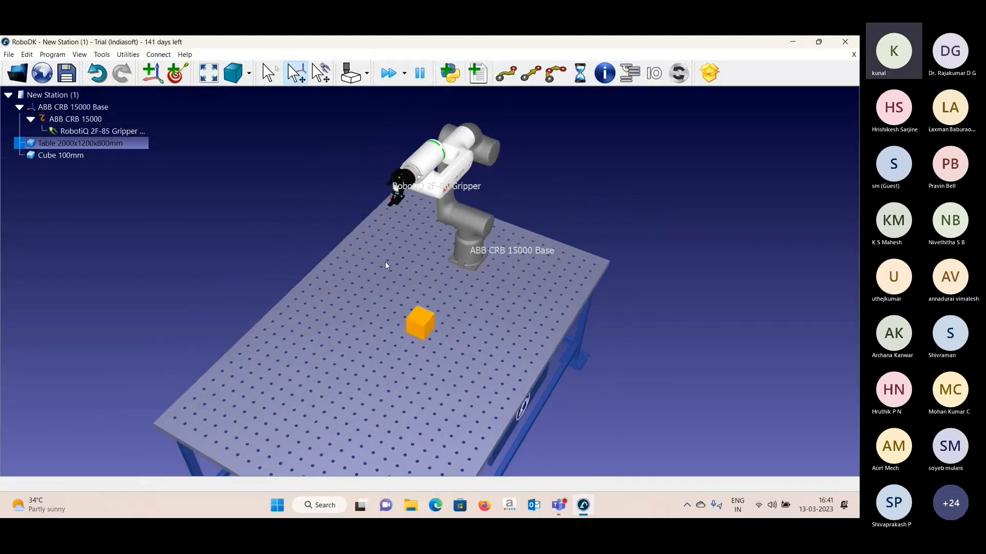
{"action": "left_click", "coordinate": [24, 75]}
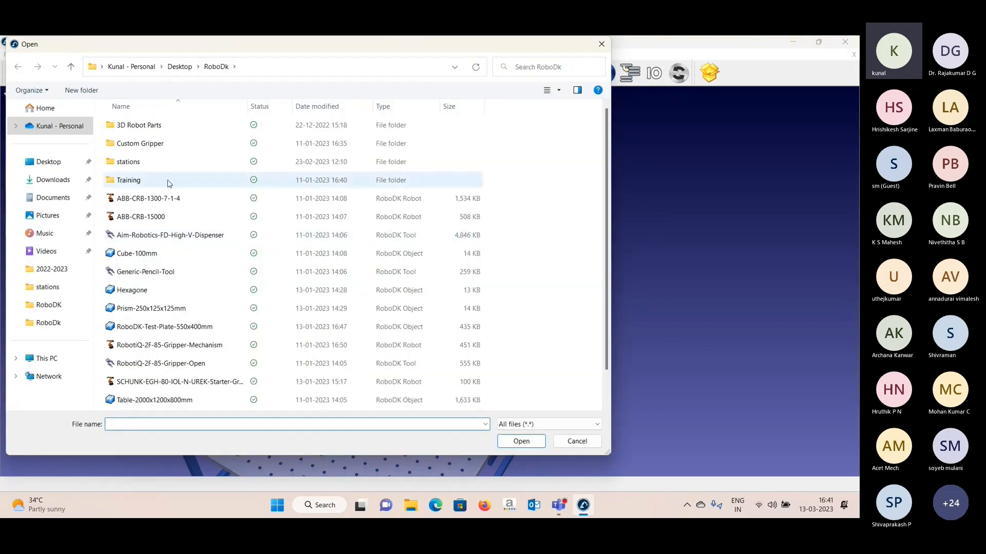
{"action": "double_click", "coordinate": [136, 253]}
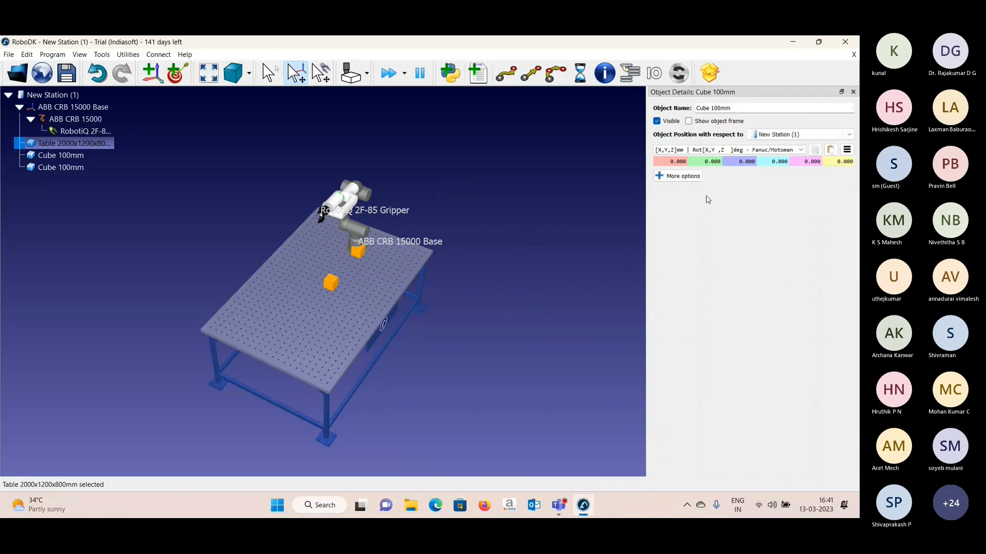
- Set the second cube's X position to 530 mm, offset it along Y away from the first cube, and close its details
{"action": "double_click", "coordinate": [678, 162]}
{"action": "type", "text": "200"}
{"action": "key", "text": "Return"}
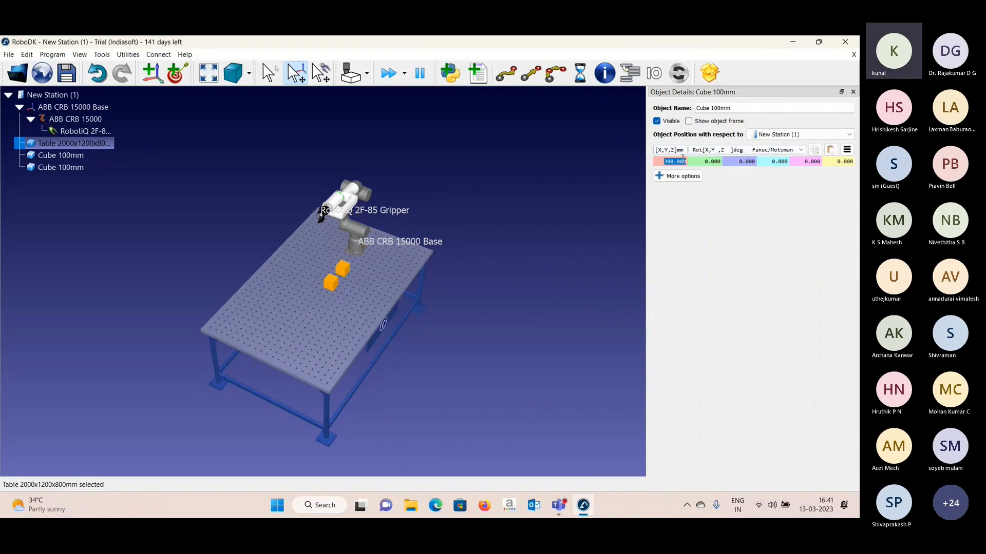
{"action": "type", "text": "520"}
{"action": "key", "text": "Return"}
{"action": "double_click", "coordinate": [711, 161]}
{"action": "type", "text": "-190"}
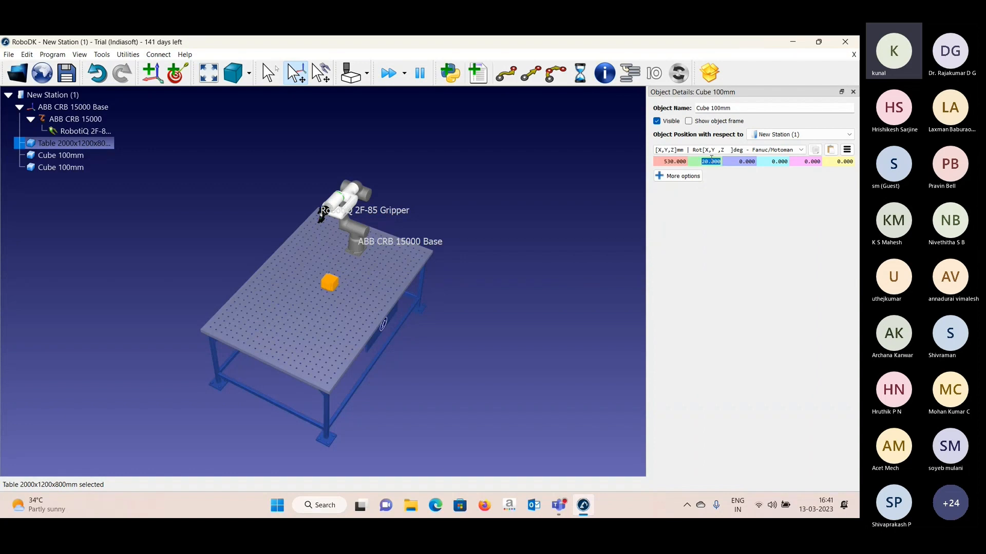
{"action": "key", "text": "Return"}
{"action": "type", "text": "-270"}
{"action": "key", "text": "Return"}
{"action": "left_click", "coordinate": [853, 92]}
{"action": "scroll", "coordinate": [436, 271], "scroll_direction": "up", "scroll_amount": 8}
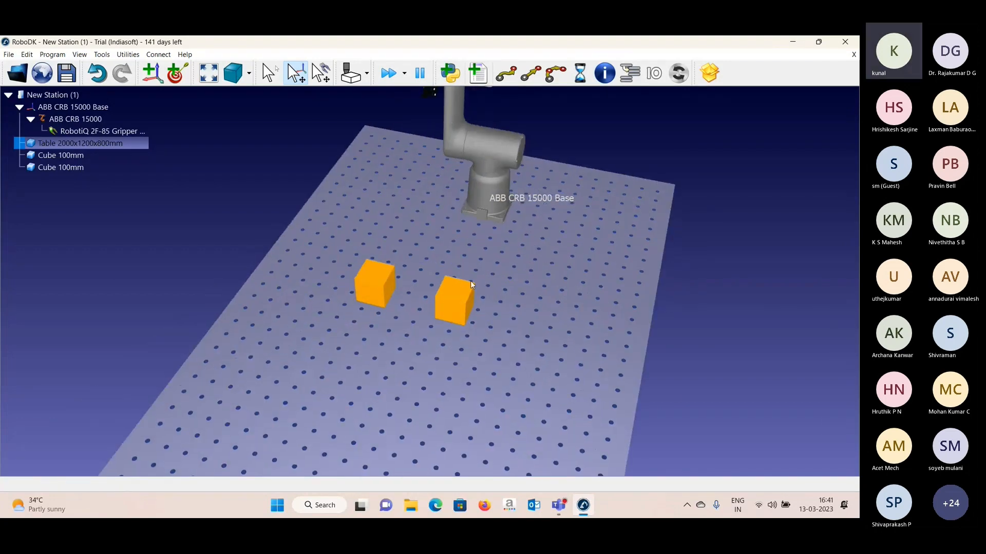
- Expand the first cube's extra geometry options and try shifting its geometry by 50 mm in both X and Y
{"action": "double_click", "coordinate": [470, 281]}
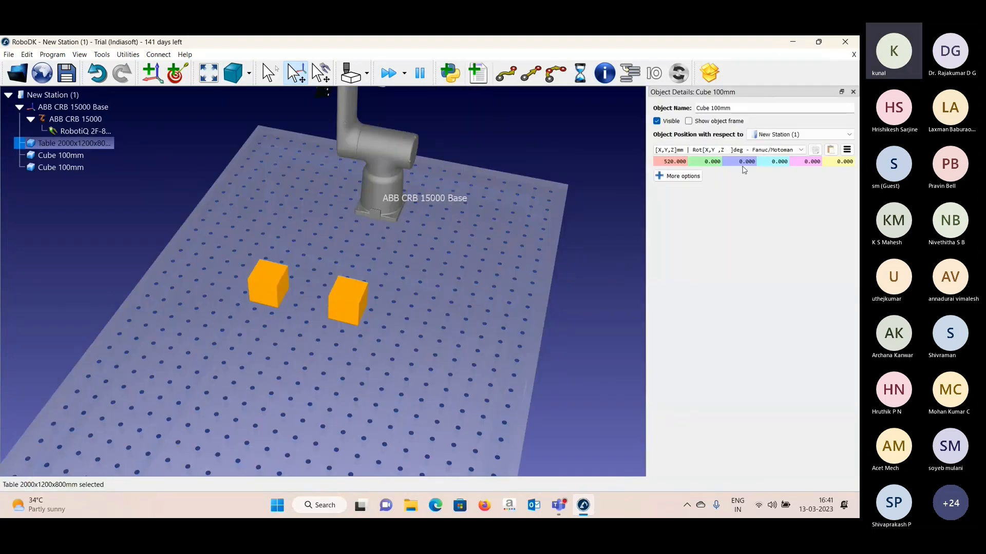
{"action": "left_click", "coordinate": [678, 176]}
{"action": "left_click_drag", "start_coordinate": [482, 282], "coordinate": [674, 241]}
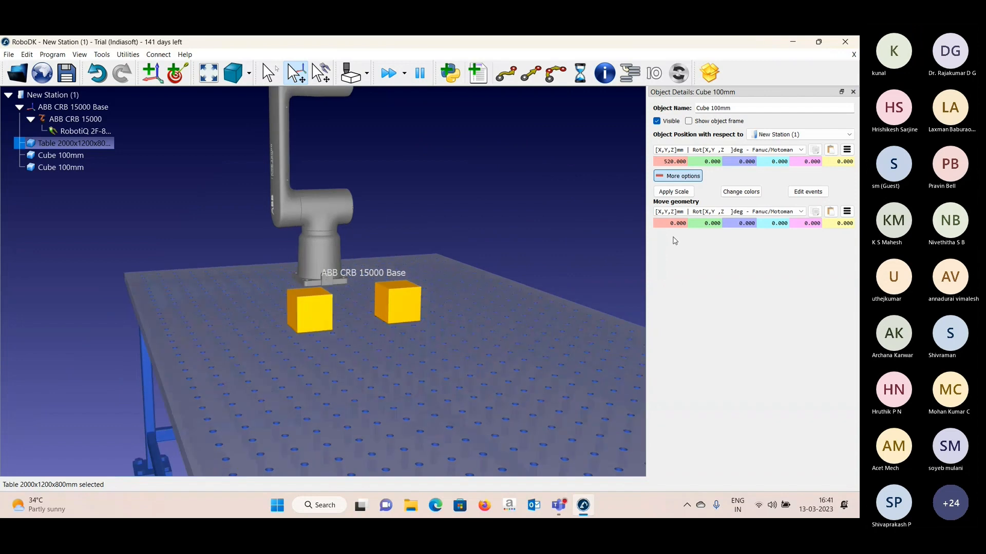
{"action": "double_click", "coordinate": [672, 224]}
{"action": "type", "text": "50"}
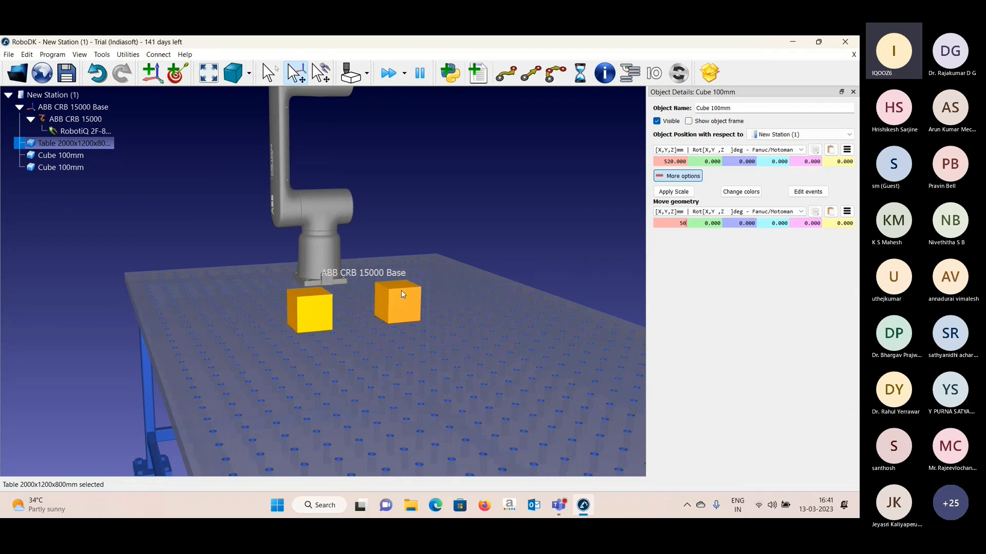
{"action": "key", "text": "Tab"}
{"action": "scroll", "coordinate": [401, 290], "scroll_direction": "up", "scroll_amount": 5}
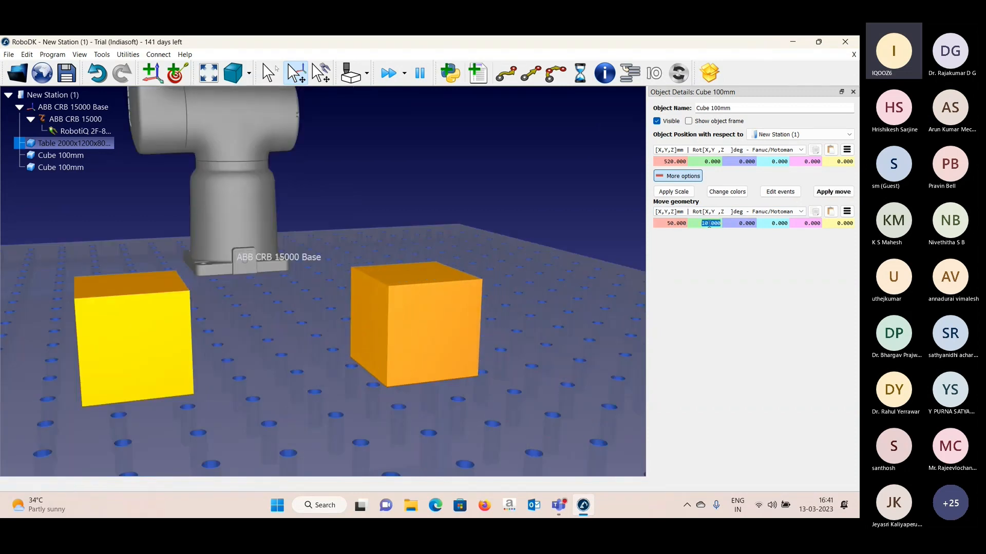
{"action": "scroll", "coordinate": [709, 225], "scroll_direction": "up", "scroll_amount": 4}
{"action": "right_click", "coordinate": [493, 269]}
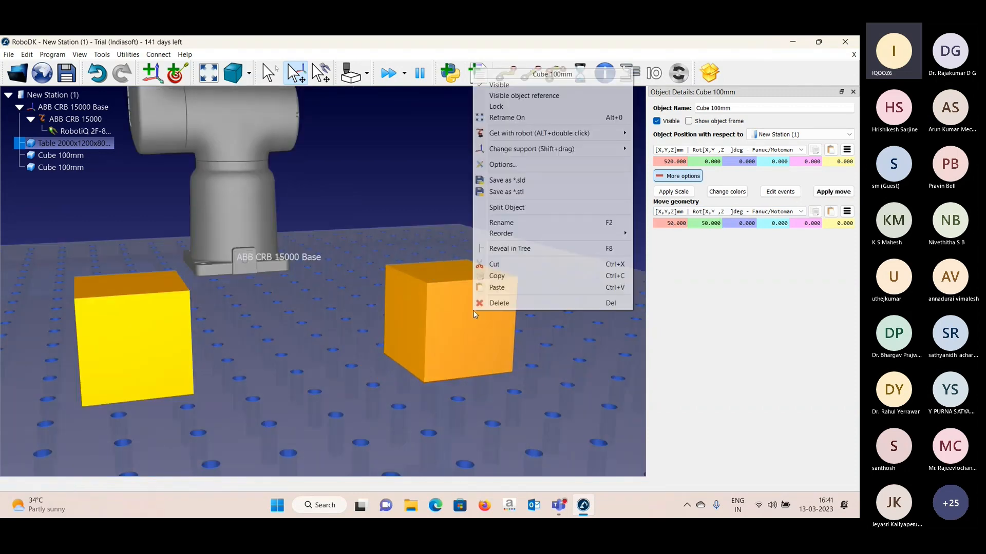
{"action": "left_click", "coordinate": [450, 318]}
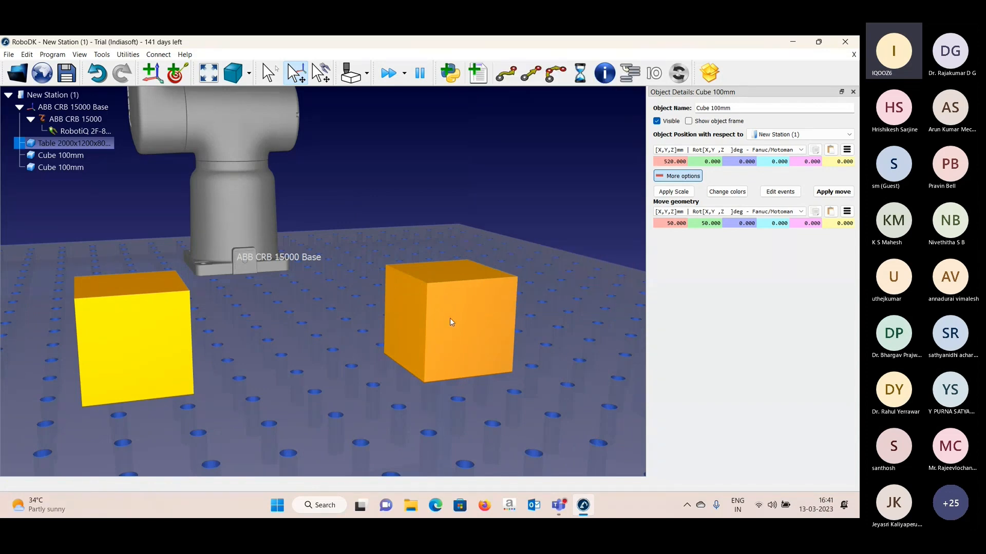
{"action": "left_click", "coordinate": [449, 320]}
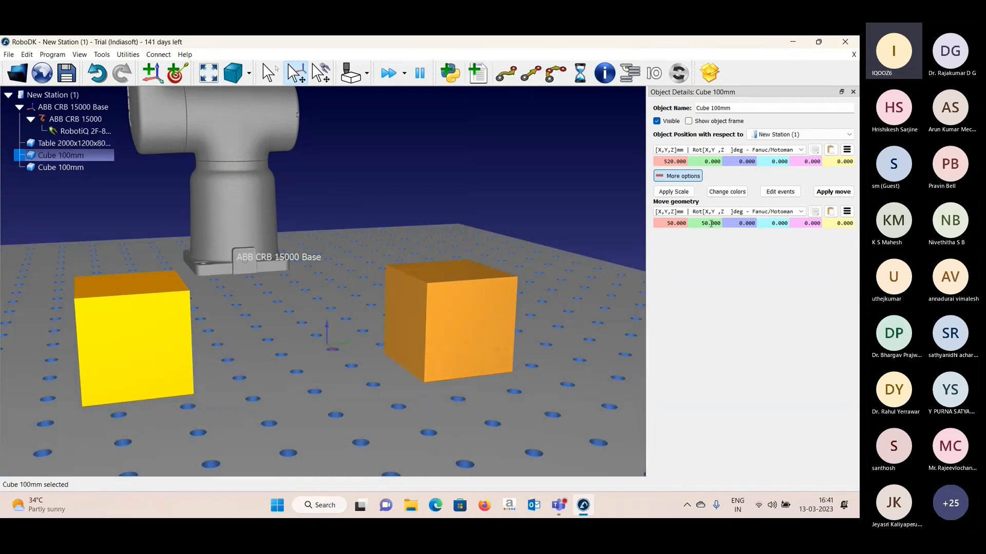
- Set the first cube's geometry offset to X -50, Y -50 and Z -90 mm
{"action": "scroll", "coordinate": [710, 224], "scroll_direction": "down", "scroll_amount": 7}
{"action": "scroll", "coordinate": [711, 223], "scroll_direction": "down", "scroll_amount": 3}
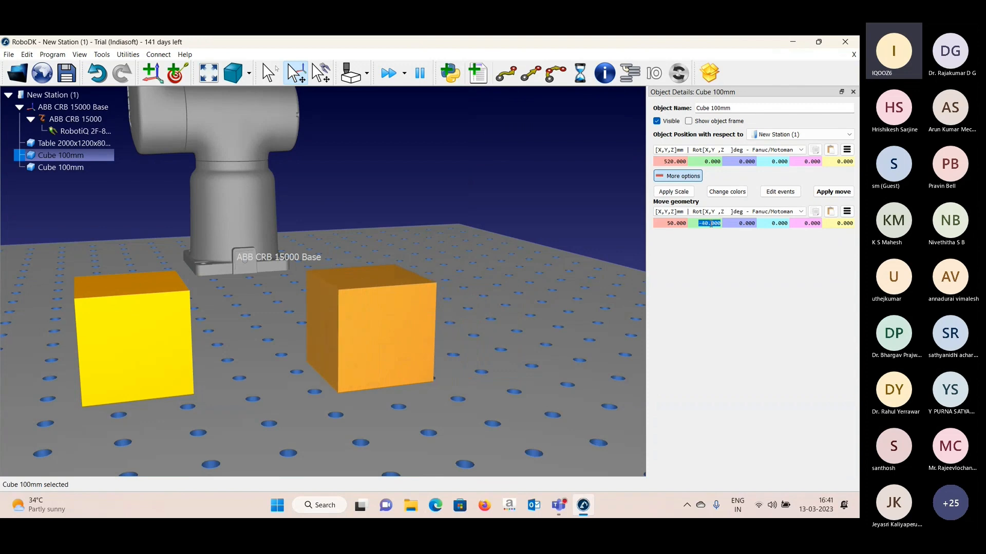
{"action": "scroll", "coordinate": [671, 224], "scroll_direction": "down", "scroll_amount": 1}
{"action": "scroll", "coordinate": [671, 223], "scroll_direction": "down", "scroll_amount": 6}
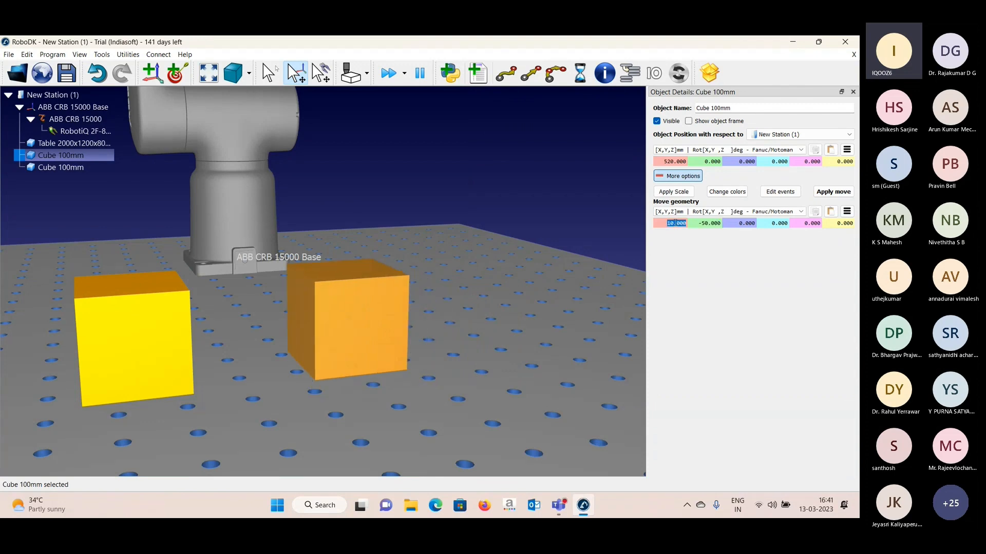
{"action": "scroll", "coordinate": [674, 223], "scroll_direction": "down", "scroll_amount": 3}
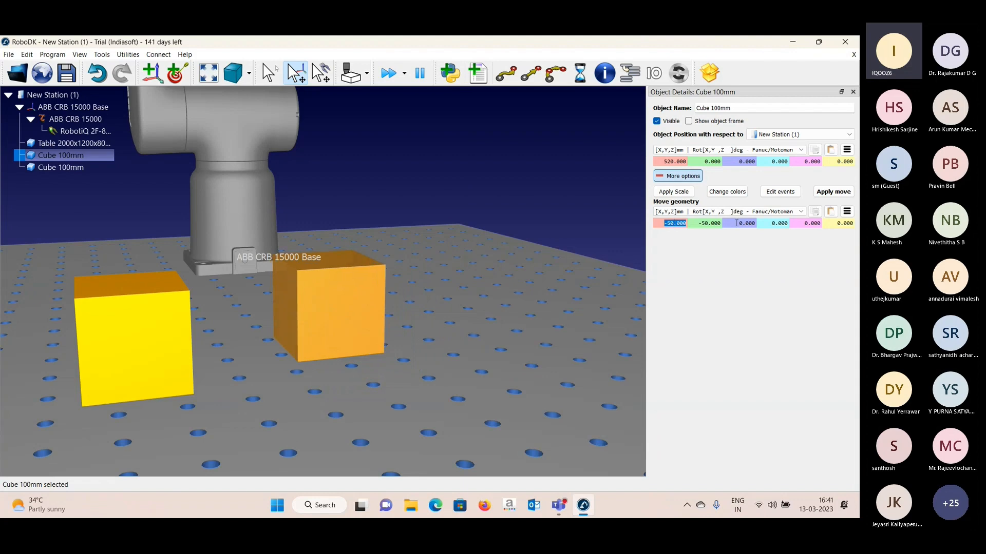
{"action": "scroll", "coordinate": [736, 223], "scroll_direction": "down", "scroll_amount": 8}
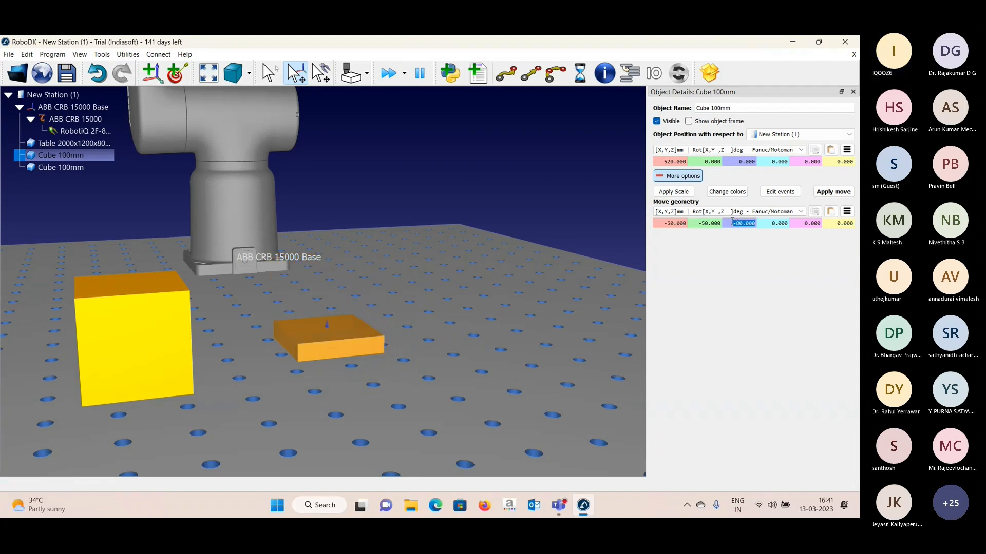
{"action": "scroll", "coordinate": [732, 222], "scroll_direction": "down", "scroll_amount": 2}
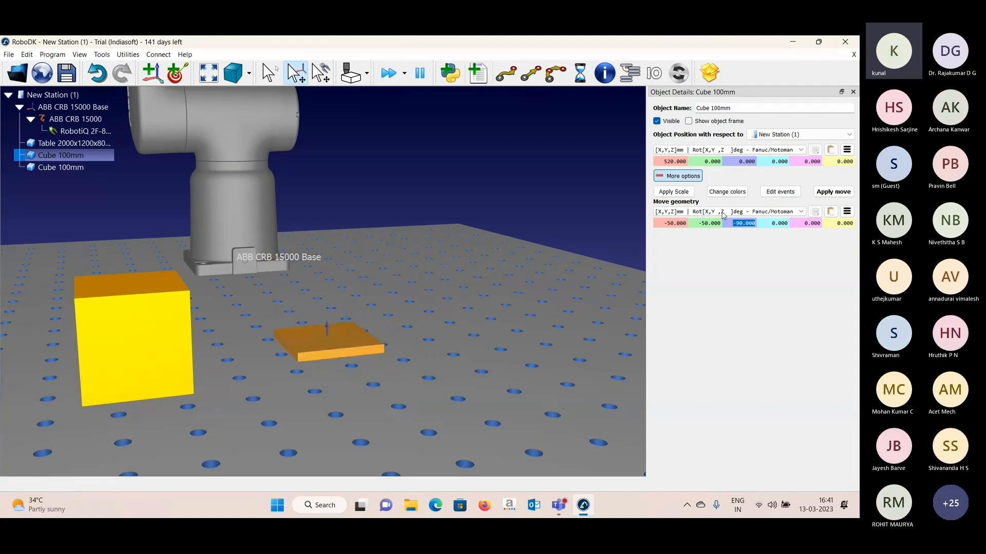
- Set the first cube's Z position to 90 mm and compare the origin placement of both cubes
{"action": "left_click", "coordinate": [737, 161]}
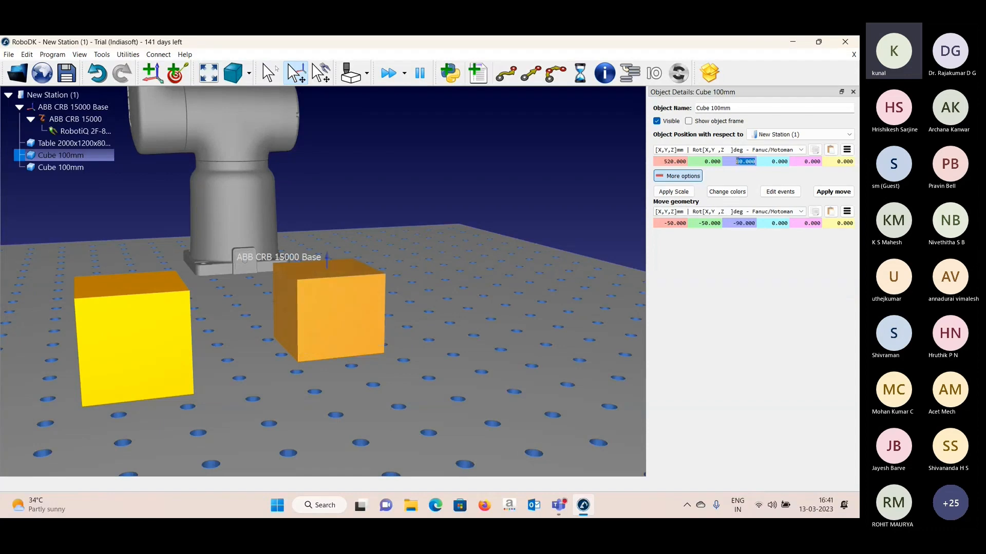
{"action": "key", "text": "BackSpace"}
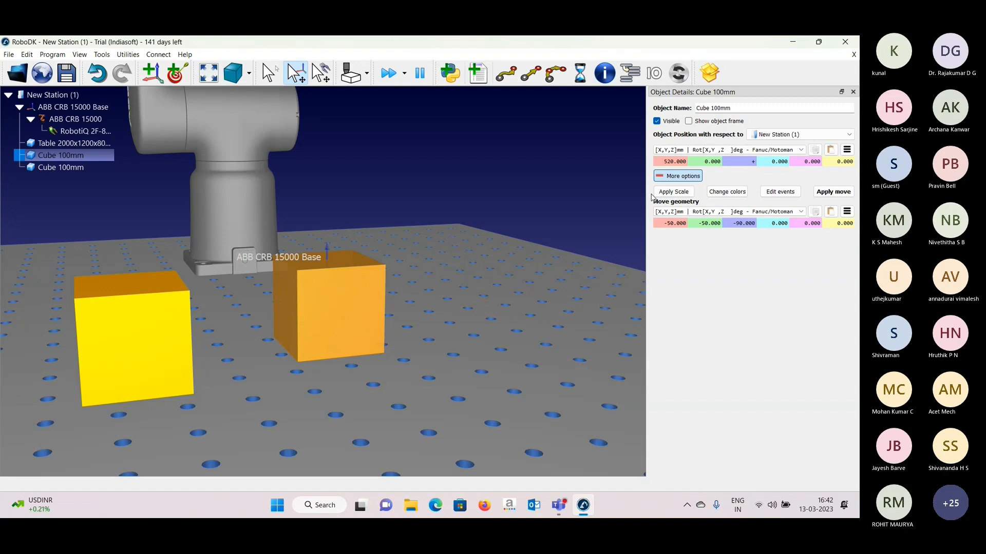
{"action": "type", "text": "90"}
{"action": "key", "text": "Return"}
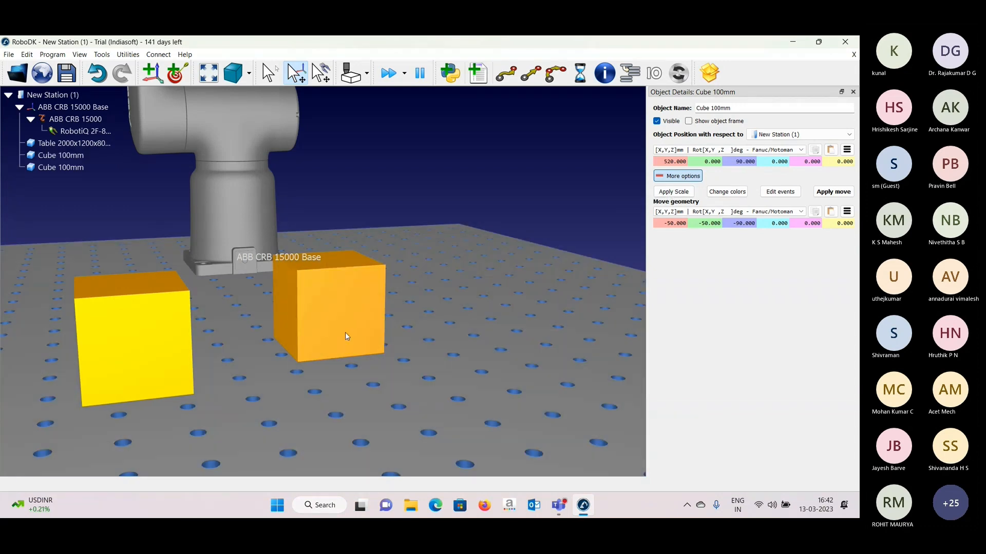
{"action": "left_click", "coordinate": [346, 334]}
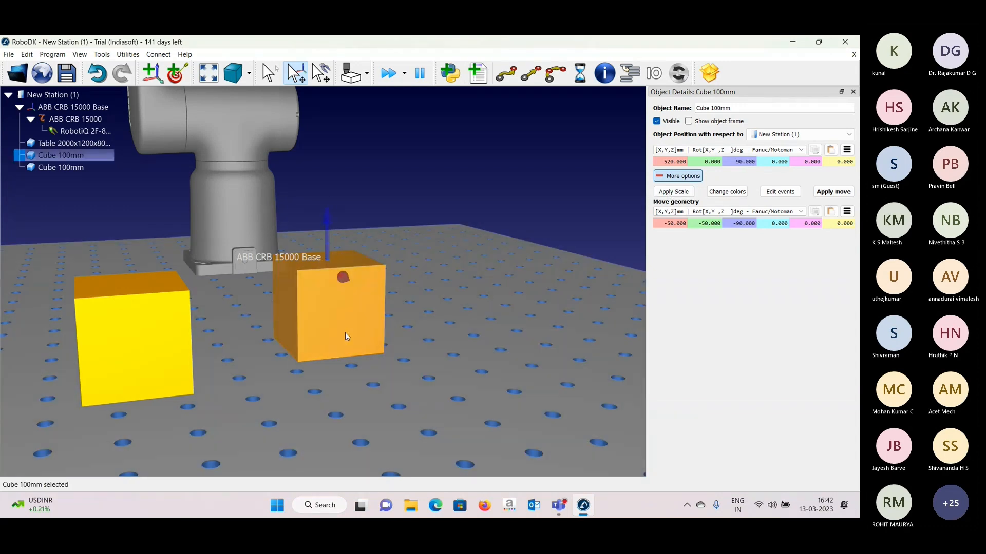
{"action": "left_click", "coordinate": [135, 314]}
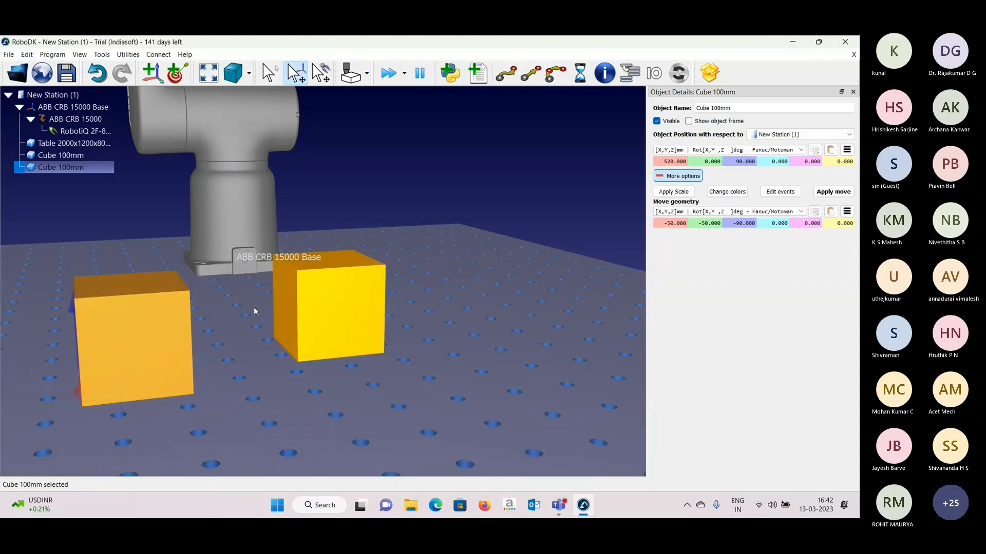
{"action": "left_click", "coordinate": [374, 292]}
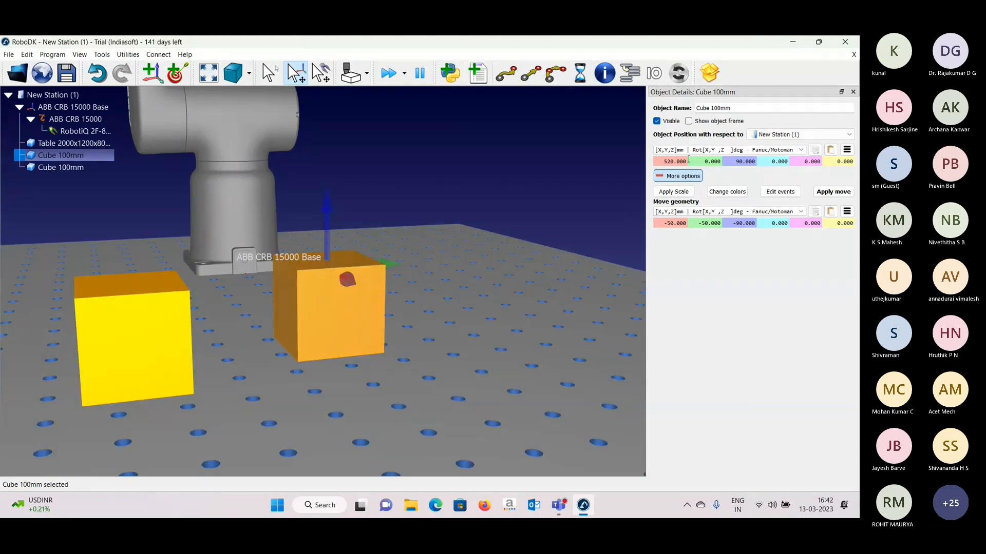
- Reposition the first cube at X 560 mm and Y 120 mm, and close its object details
{"action": "scroll", "coordinate": [682, 161], "scroll_direction": "up", "scroll_amount": 4}
{"action": "scroll", "coordinate": [712, 161], "scroll_direction": "up", "scroll_amount": 1}
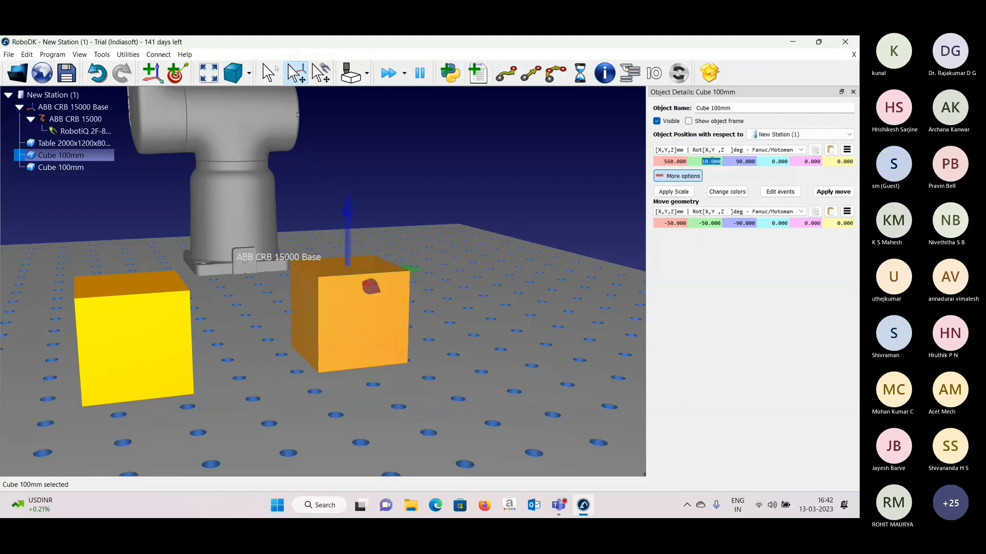
{"action": "scroll", "coordinate": [711, 161], "scroll_direction": "up", "scroll_amount": 11}
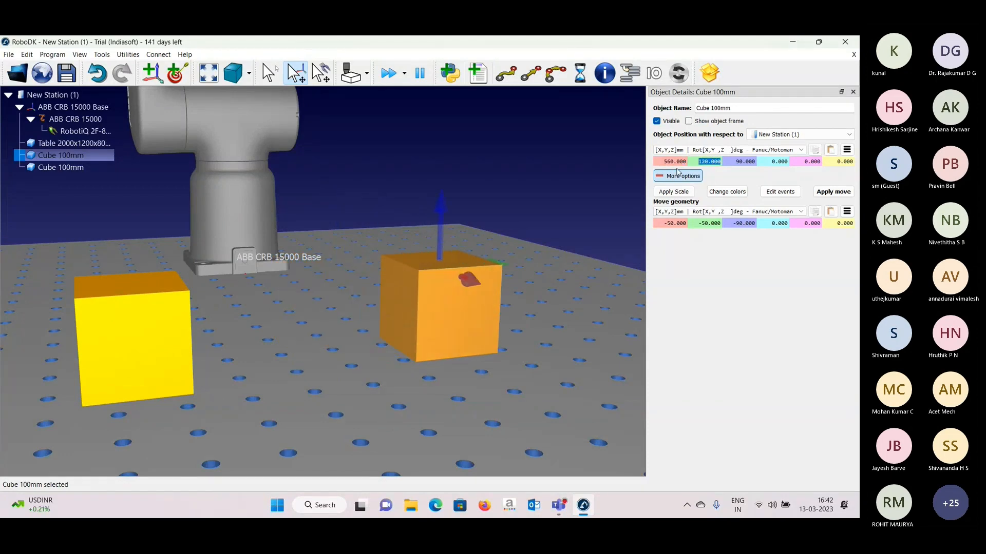
{"action": "left_click", "coordinate": [853, 92]}
- Swing the robot arm so the RobotiQ gripper points down toward the table near the cubes
{"action": "scroll", "coordinate": [544, 206], "scroll_direction": "down", "scroll_amount": 5}
{"action": "middle_click_drag", "start_coordinate": [521, 233], "coordinate": [421, 340]}
{"action": "right_click", "coordinate": [443, 339]}
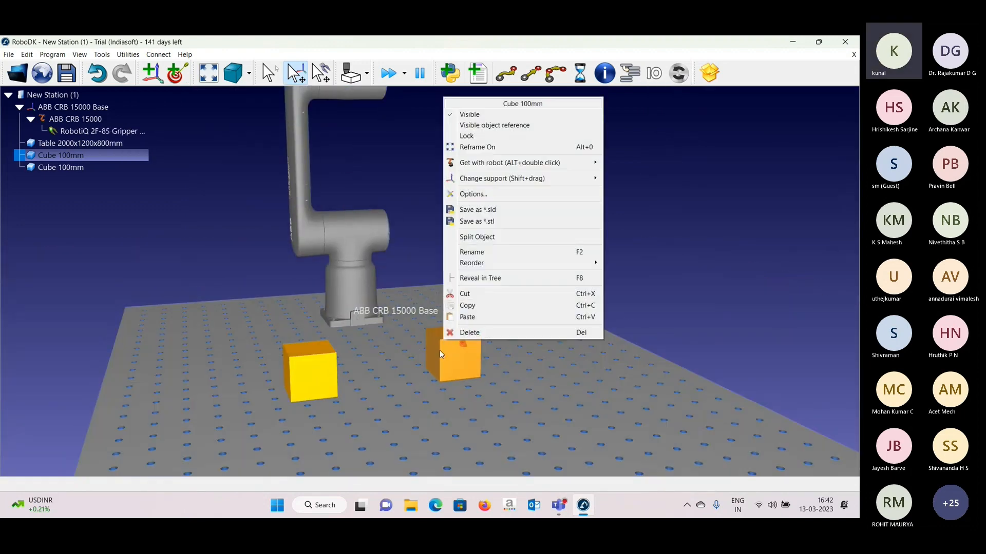
{"action": "left_click", "coordinate": [410, 266]}
{"action": "scroll", "coordinate": [410, 266], "scroll_direction": "up", "scroll_amount": 4}
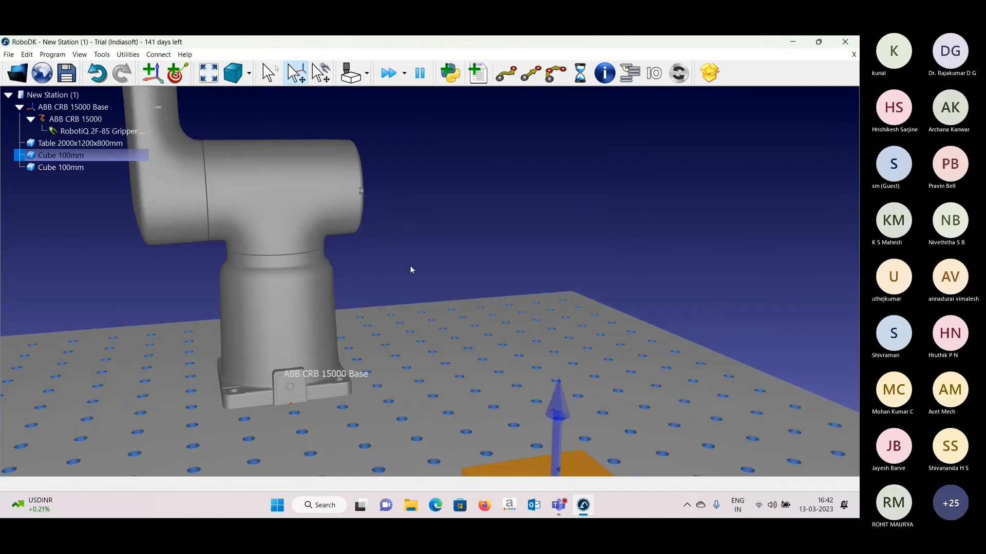
{"action": "scroll", "coordinate": [409, 266], "scroll_direction": "down", "scroll_amount": 5}
{"action": "right_click_drag", "start_coordinate": [411, 211], "coordinate": [395, 237]}
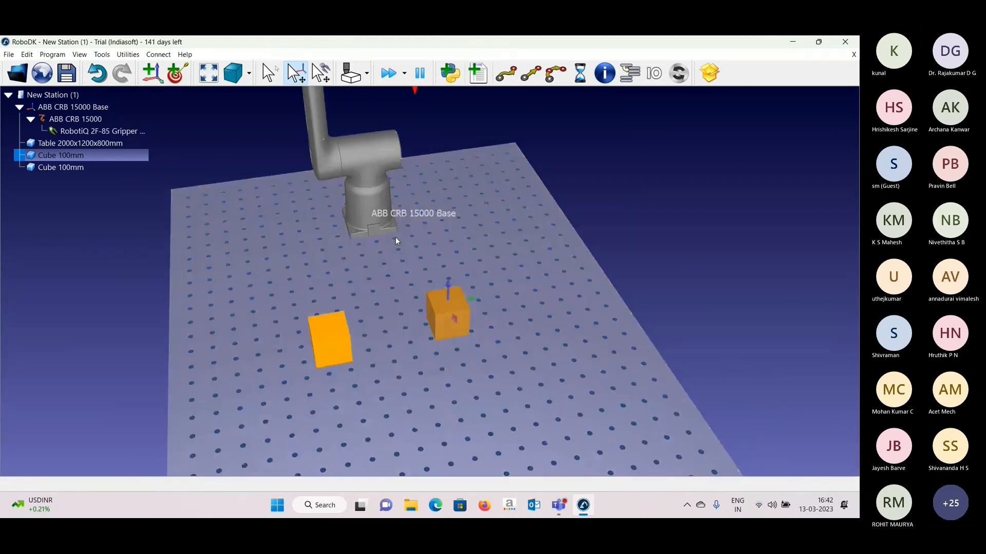
{"action": "scroll", "coordinate": [395, 237], "scroll_direction": "down", "scroll_amount": 2}
{"action": "middle_click_drag", "start_coordinate": [392, 230], "coordinate": [389, 270]}
{"action": "scroll", "coordinate": [388, 270], "scroll_direction": "up", "scroll_amount": 3}
{"action": "left_click_drag", "start_coordinate": [395, 237], "coordinate": [377, 318]}
{"action": "right_click_drag", "start_coordinate": [377, 318], "coordinate": [487, 215]}
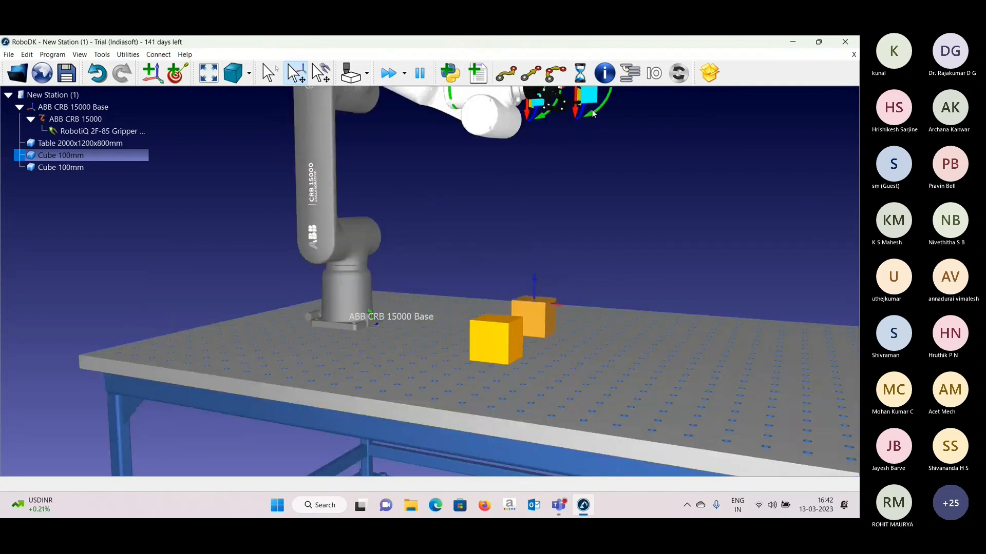
{"action": "left_click_drag", "start_coordinate": [592, 116], "coordinate": [509, 153]}
{"action": "middle_click_drag", "start_coordinate": [512, 173], "coordinate": [487, 246]}
{"action": "left_click_drag", "start_coordinate": [538, 189], "coordinate": [485, 267]}
{"action": "right_click_drag", "start_coordinate": [574, 316], "coordinate": [461, 334]}
- Move the gripper onto the first cube with Get with robot and open the ABB CRB 15000 panel
{"action": "right_click", "coordinate": [516, 416]}
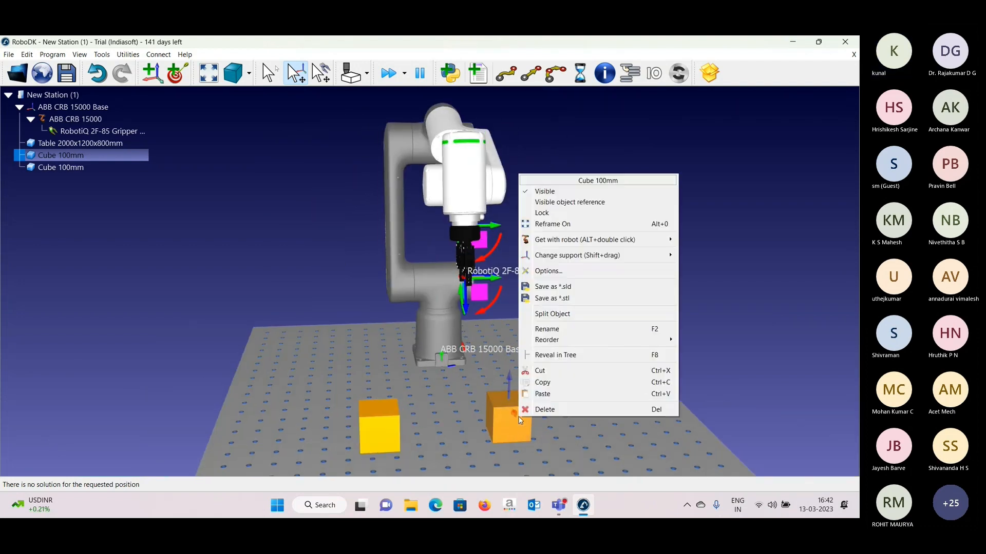
{"action": "mouse_move", "coordinate": [675, 238]}
{"action": "left_click", "coordinate": [715, 239]}
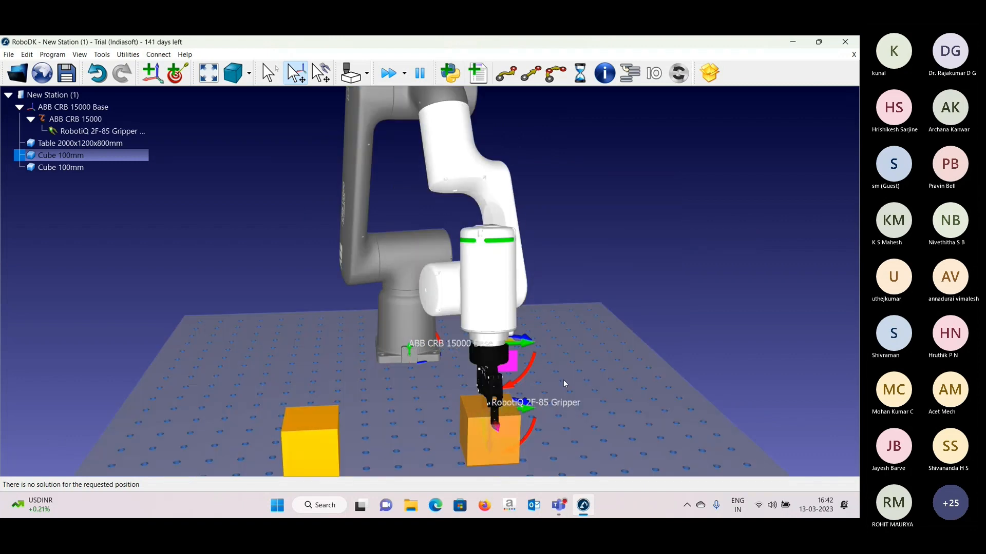
{"action": "scroll", "coordinate": [562, 380], "scroll_direction": "up", "scroll_amount": 5}
{"action": "scroll", "coordinate": [406, 376], "scroll_direction": "down", "scroll_amount": 4}
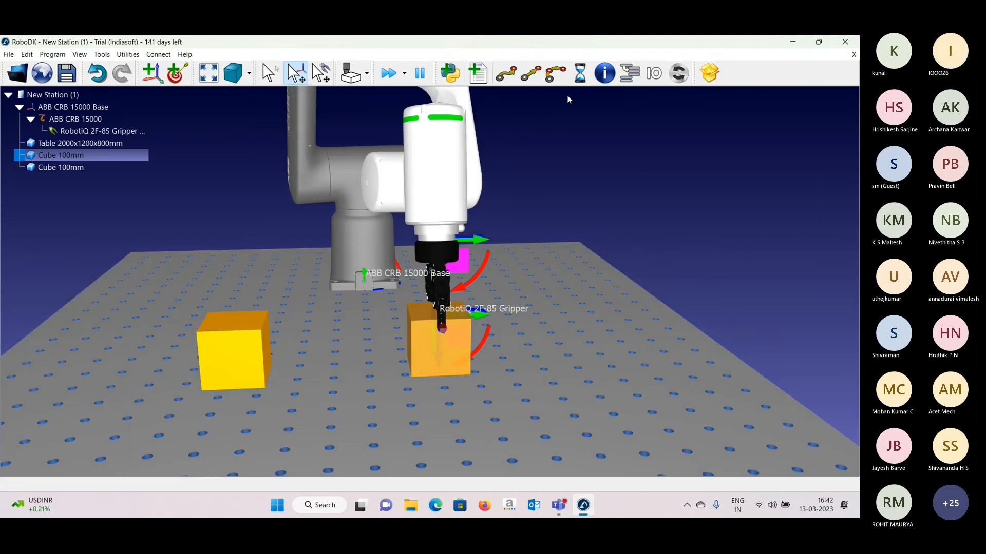
{"action": "double_click", "coordinate": [353, 230]}
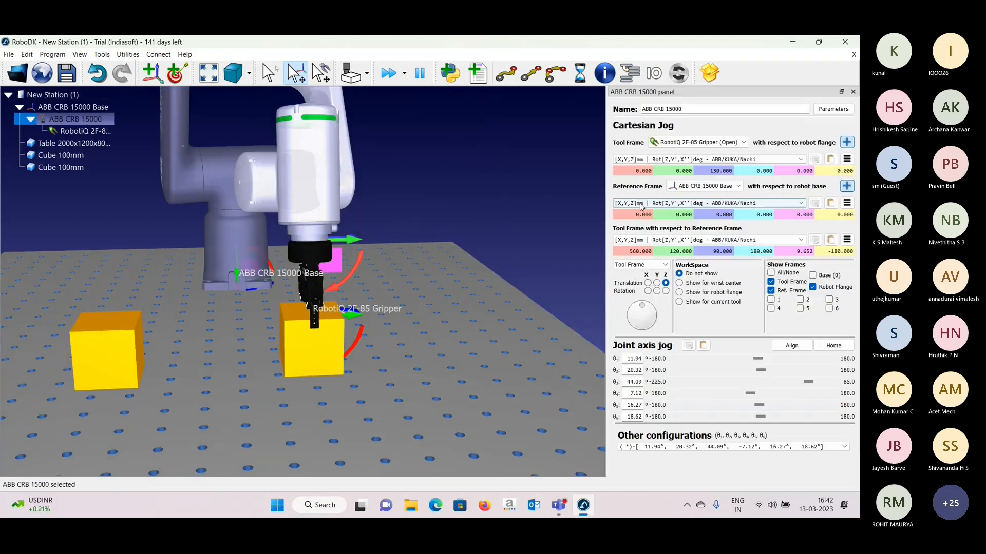
{"action": "double_click", "coordinate": [715, 214]}
{"action": "type", "text": "40"}
{"action": "key", "text": "Return"}
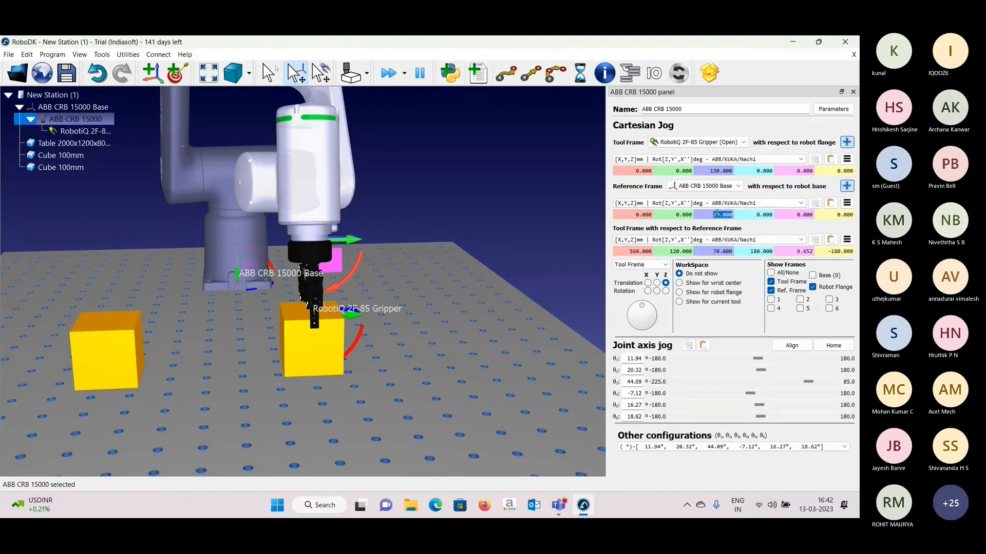
- Raise the tool frame to Z 160 mm relative to the reference frame and create a target there
{"action": "scroll", "coordinate": [708, 251], "scroll_direction": "up", "scroll_amount": 4}
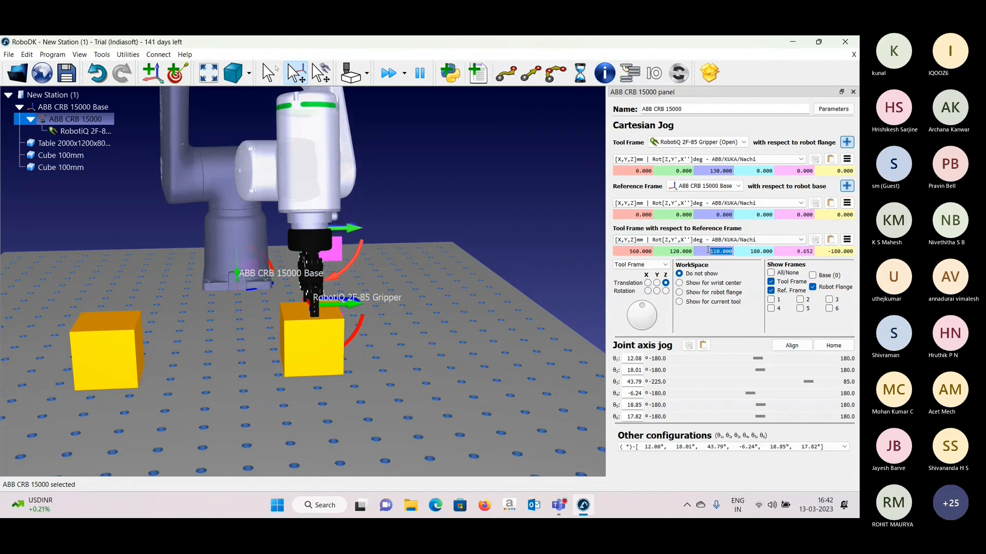
{"action": "scroll", "coordinate": [708, 251], "scroll_direction": "up", "scroll_amount": 3}
{"action": "key", "text": "ctrl+t"}
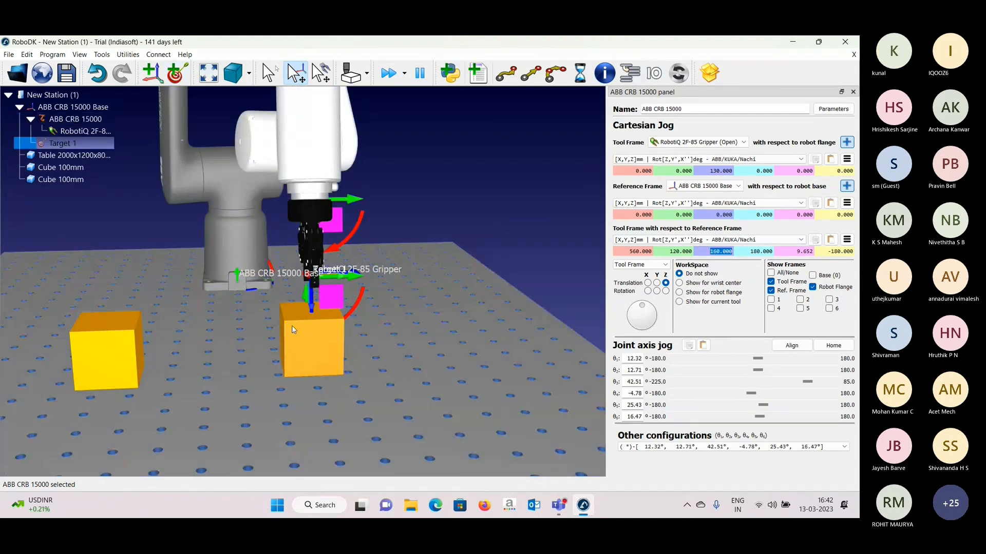
- Lower the tool frame to Z 90 mm relative to the reference frame and create a second target there
{"action": "right_click", "coordinate": [292, 325]}
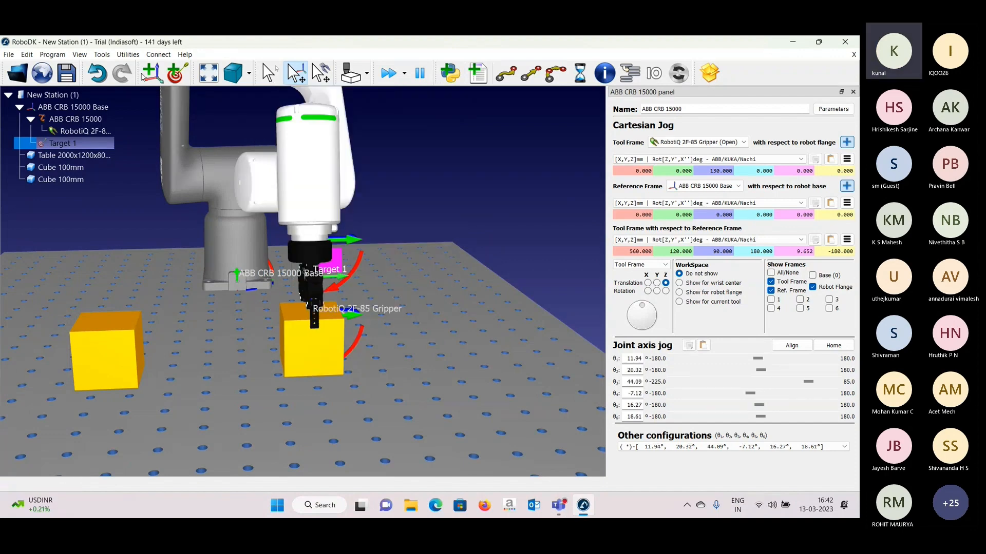
{"action": "left_click", "coordinate": [176, 71]}
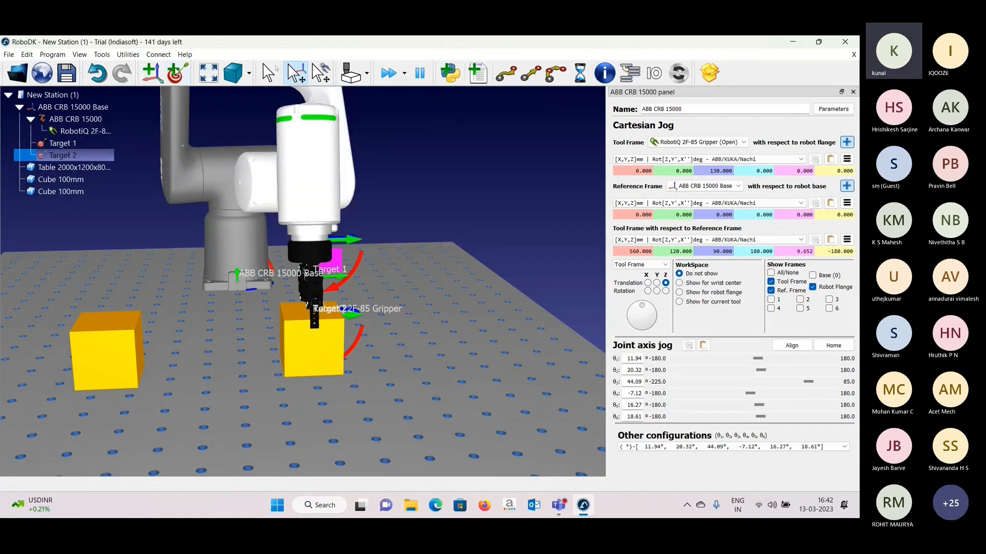
- Create a program with a joint move to Target 1 followed by a linear move to Target 2
{"action": "left_click", "coordinate": [55, 146]}
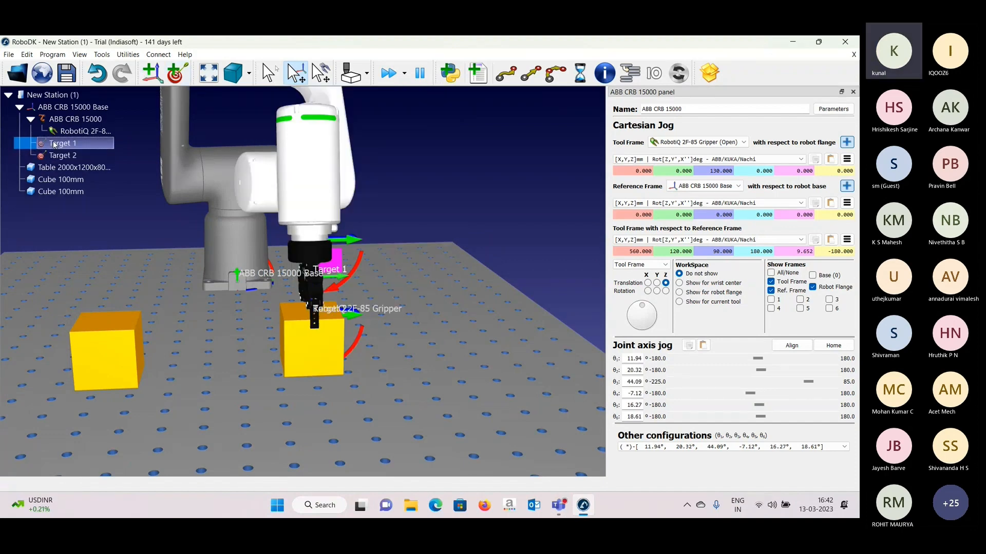
{"action": "left_click", "coordinate": [477, 73]}
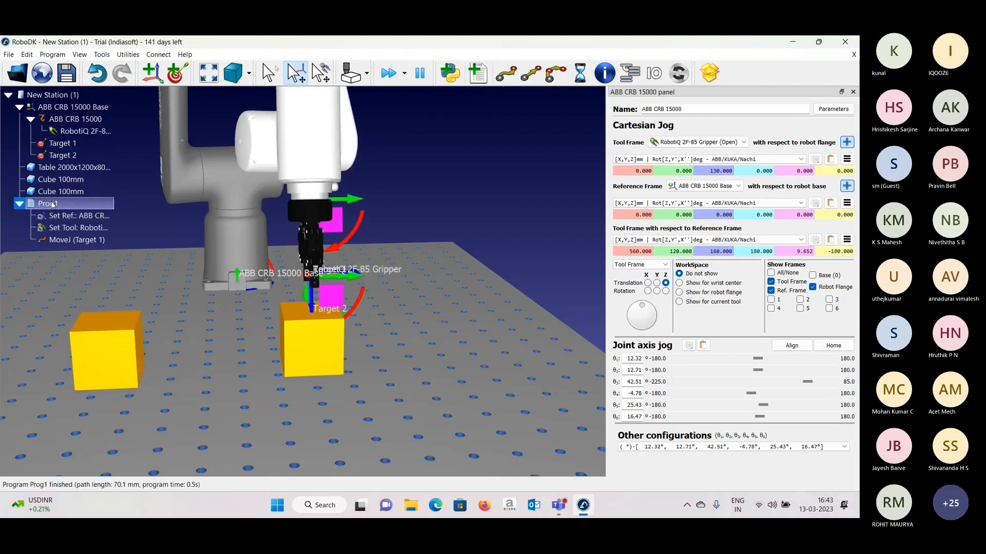
{"action": "left_click", "coordinate": [91, 158]}
{"action": "left_click", "coordinate": [532, 75]}
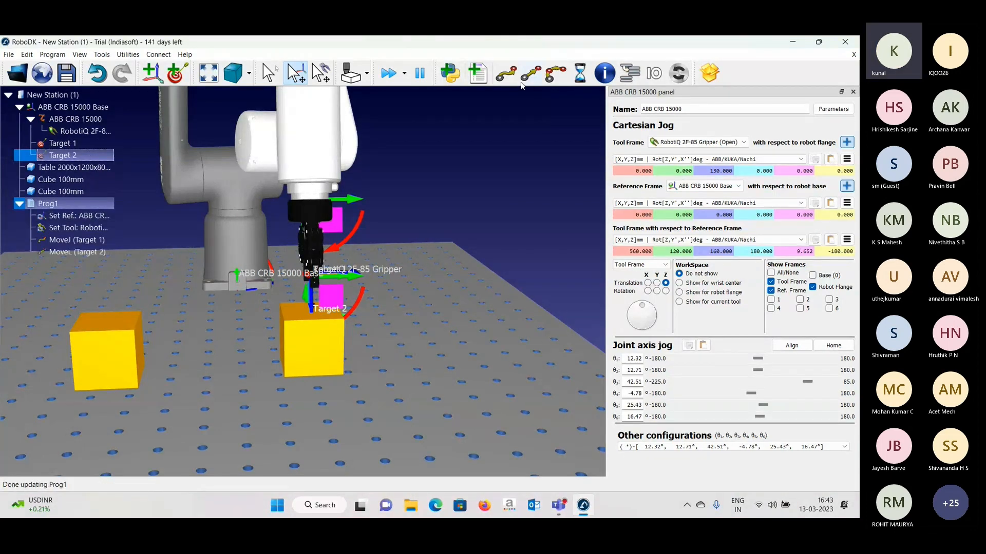
- Extend Prog1 with an Attach object event for the RobotiQ gripper and a linear move back to Target 1, and run it
{"action": "left_click", "coordinate": [81, 206]}
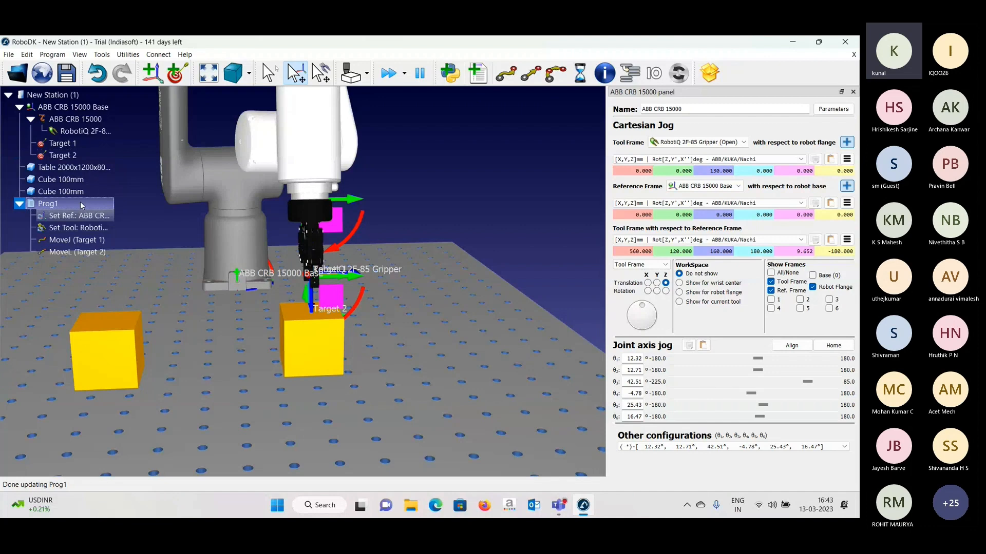
{"action": "left_click", "coordinate": [678, 73]}
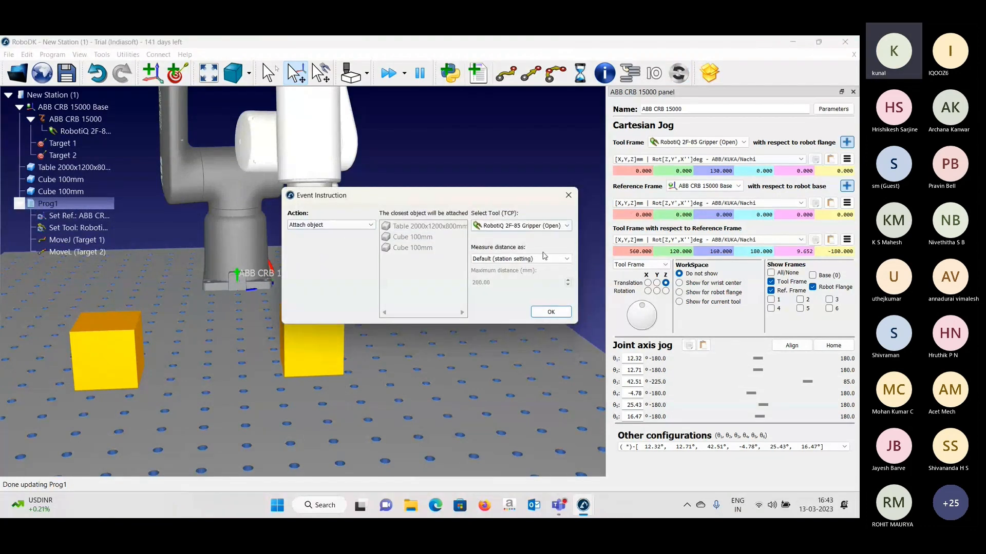
{"action": "left_click", "coordinate": [549, 312]}
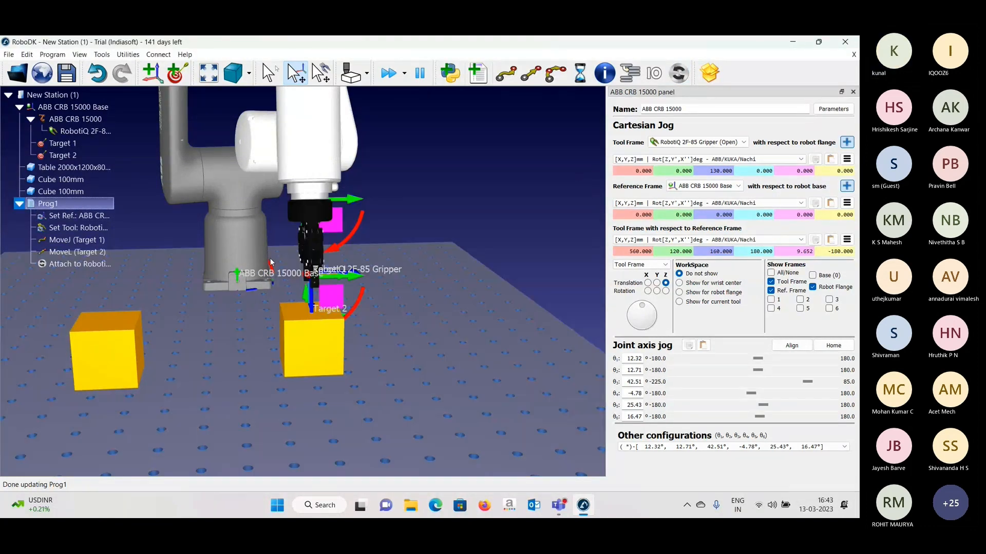
{"action": "left_click", "coordinate": [61, 143]}
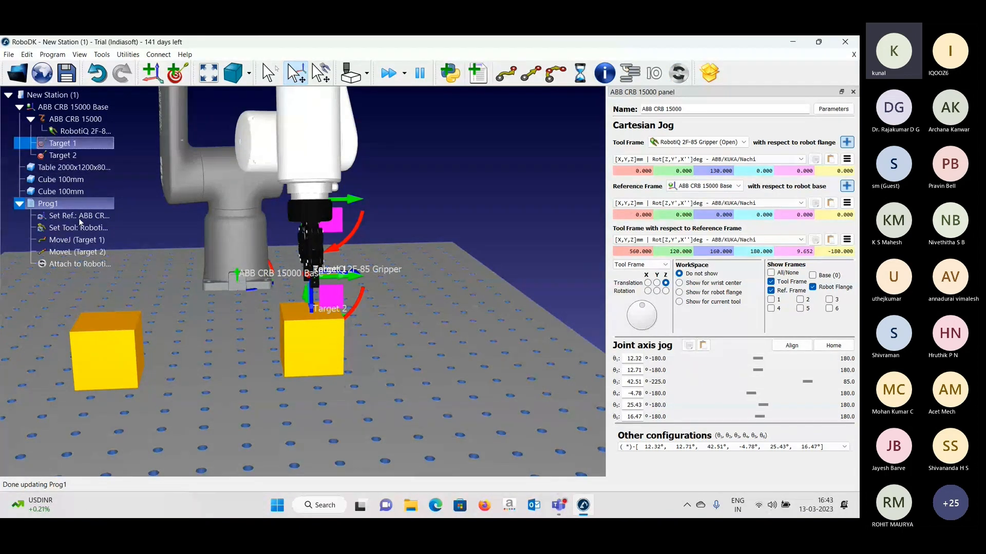
{"action": "left_click", "coordinate": [530, 73]}
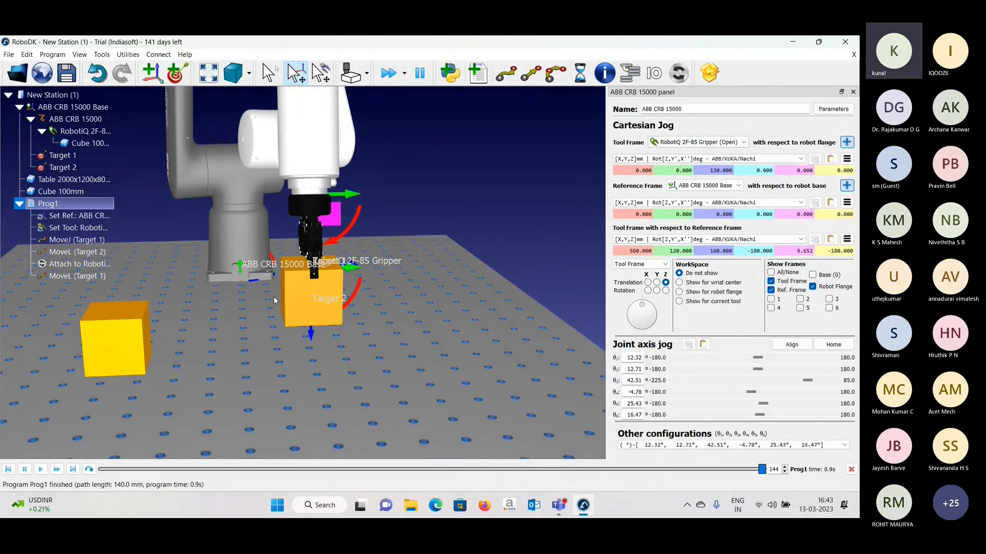
- Move the gripper with its attached cube onto the other cube, at about X 580, Y -219 and Z 191 mm
{"action": "middle_click_drag", "start_coordinate": [225, 302], "coordinate": [372, 303]}
{"action": "left_click_drag", "start_coordinate": [356, 309], "coordinate": [325, 308]}
{"action": "scroll", "coordinate": [259, 331], "scroll_direction": "up", "scroll_amount": 2}
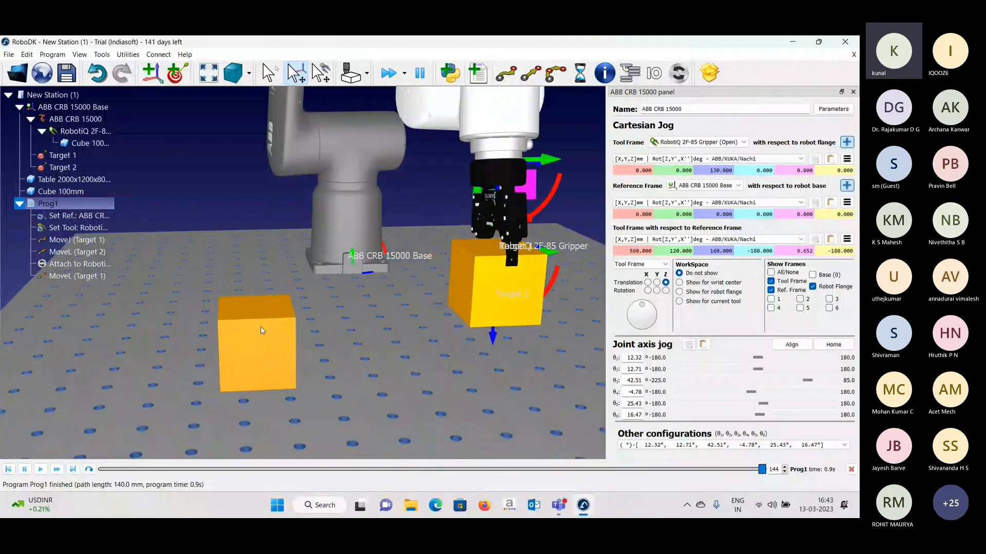
{"action": "left_click_drag", "start_coordinate": [350, 331], "coordinate": [335, 325]}
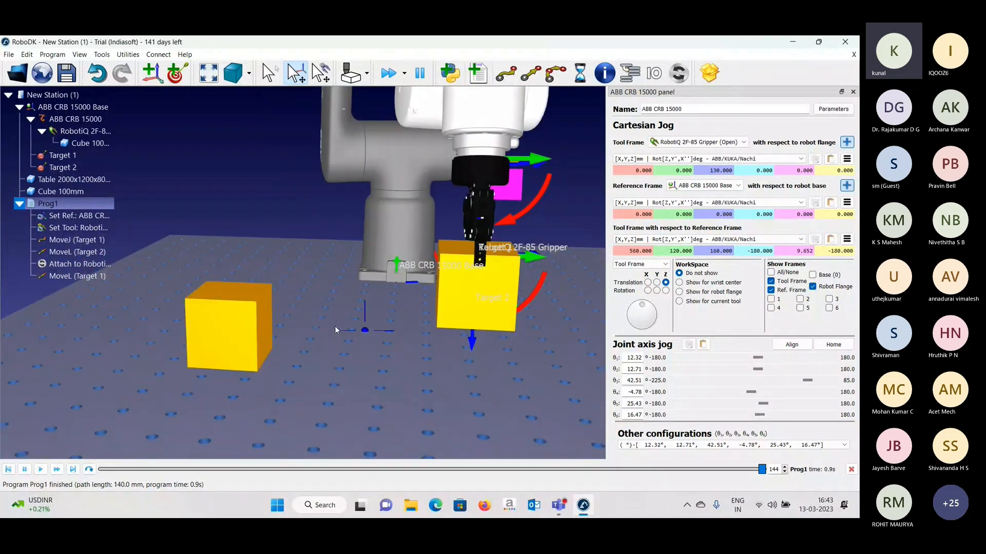
{"action": "left_click_drag", "start_coordinate": [545, 163], "coordinate": [290, 168]}
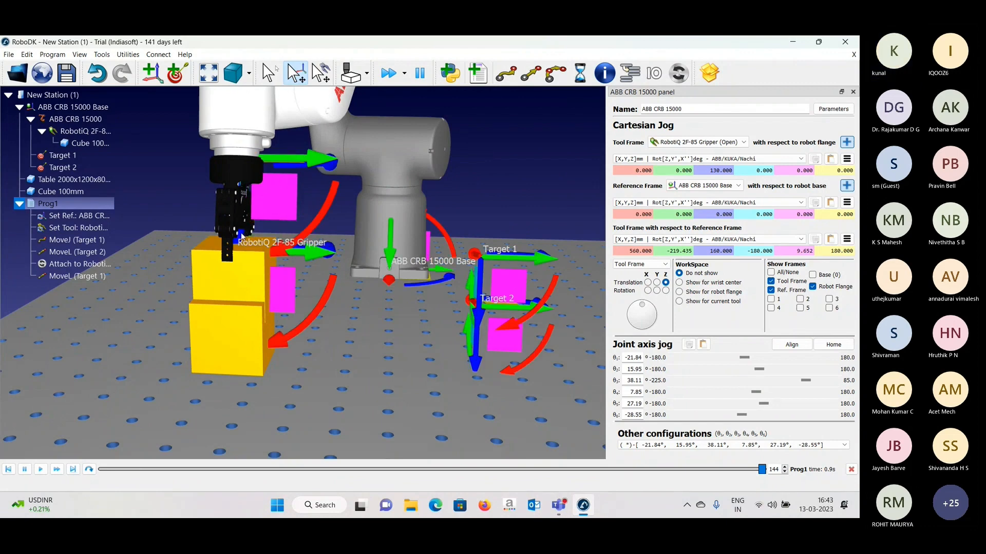
{"action": "left_click_drag", "start_coordinate": [241, 236], "coordinate": [232, 200]}
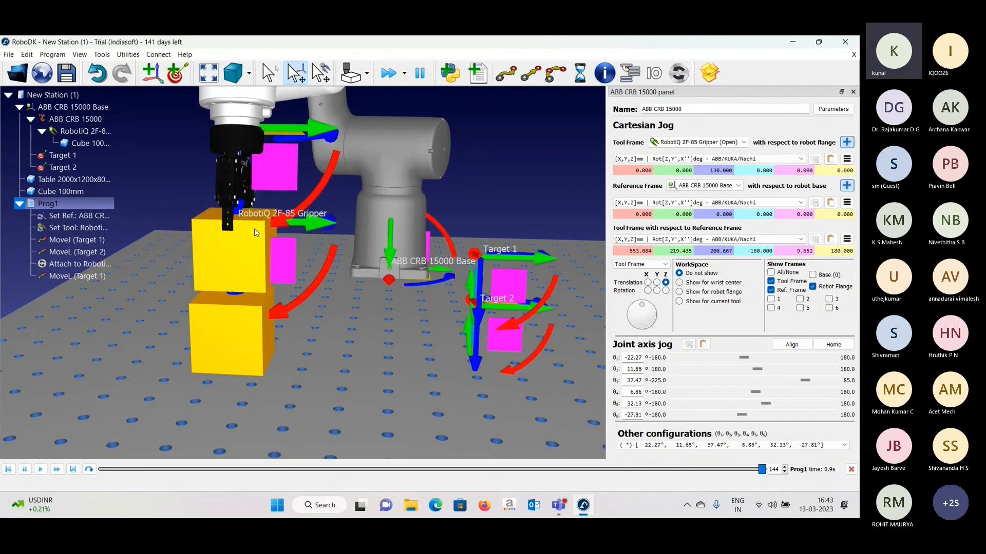
{"action": "left_click_drag", "start_coordinate": [257, 233], "coordinate": [262, 146]}
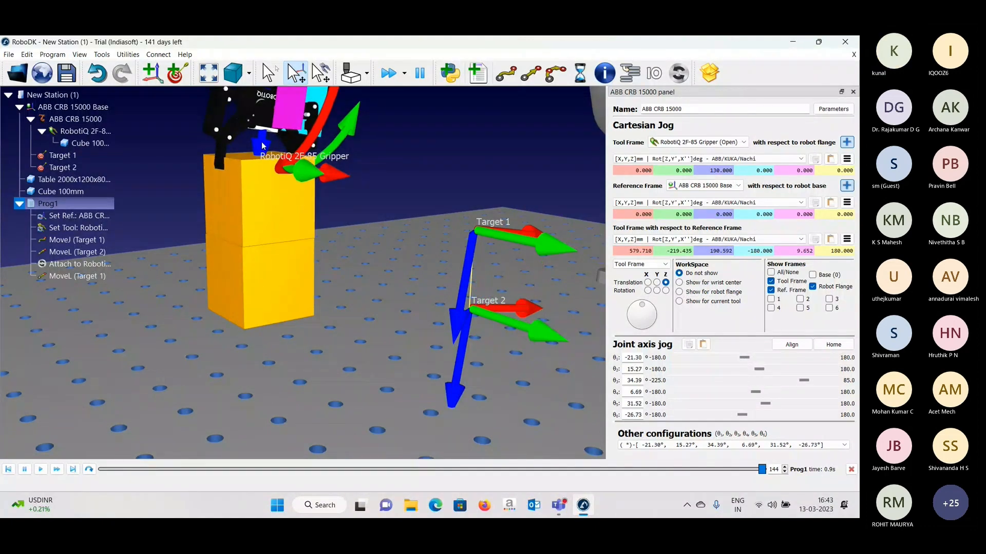
- Examine up close how the held cube lines up with the cube beneath it
{"action": "scroll", "coordinate": [305, 224], "scroll_direction": "up", "scroll_amount": 5}
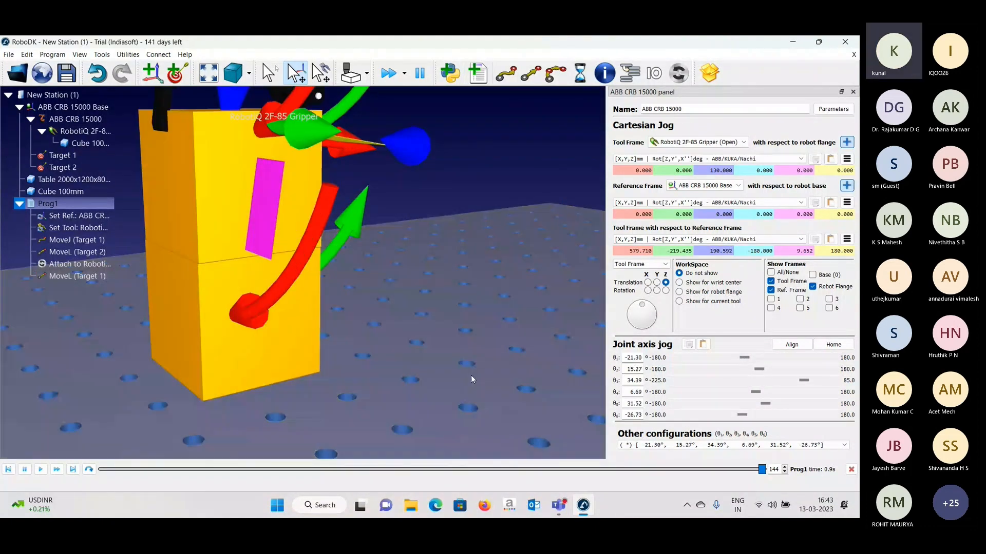
{"action": "scroll", "coordinate": [513, 374], "scroll_direction": "up", "scroll_amount": 3}
{"action": "scroll", "coordinate": [461, 349], "scroll_direction": "up", "scroll_amount": 2}
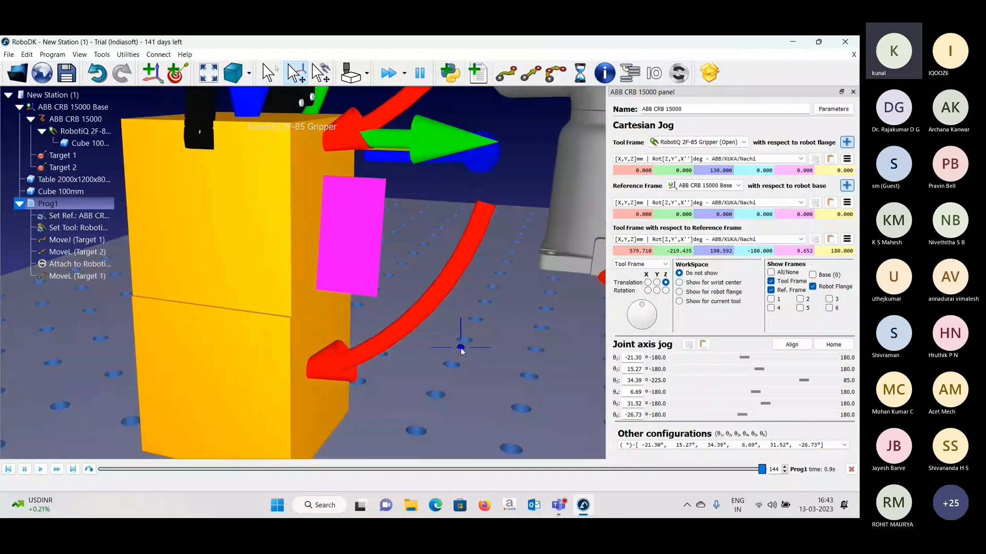
{"action": "left_click_drag", "start_coordinate": [461, 347], "coordinate": [375, 276]}
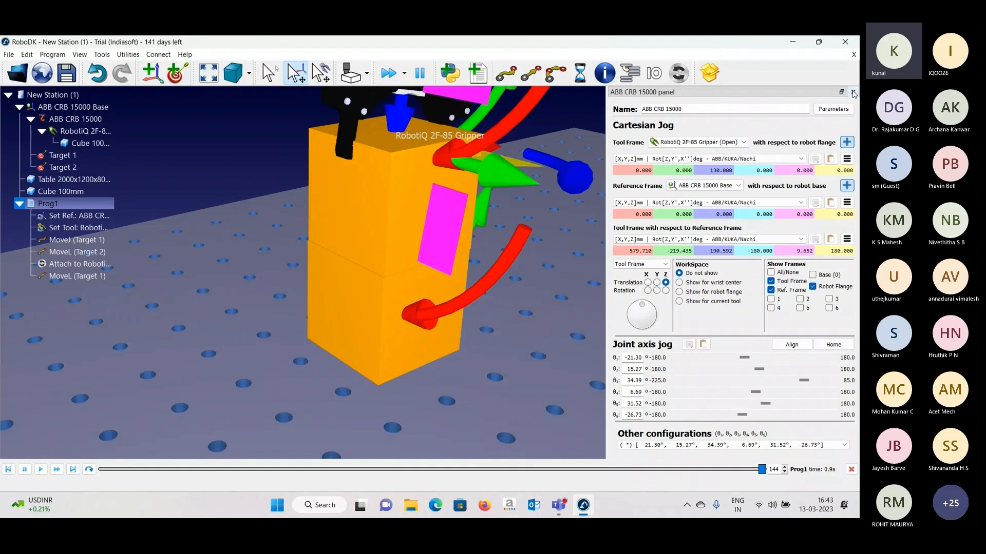
{"action": "left_click", "coordinate": [853, 92]}
{"action": "scroll", "coordinate": [668, 210], "scroll_direction": "up", "scroll_amount": 4}
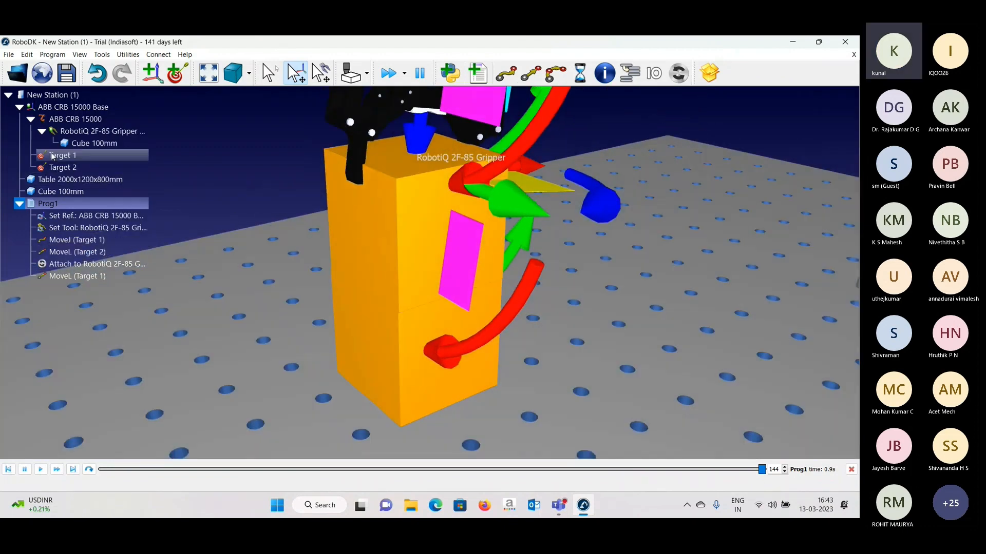
{"action": "double_click", "coordinate": [359, 102]}
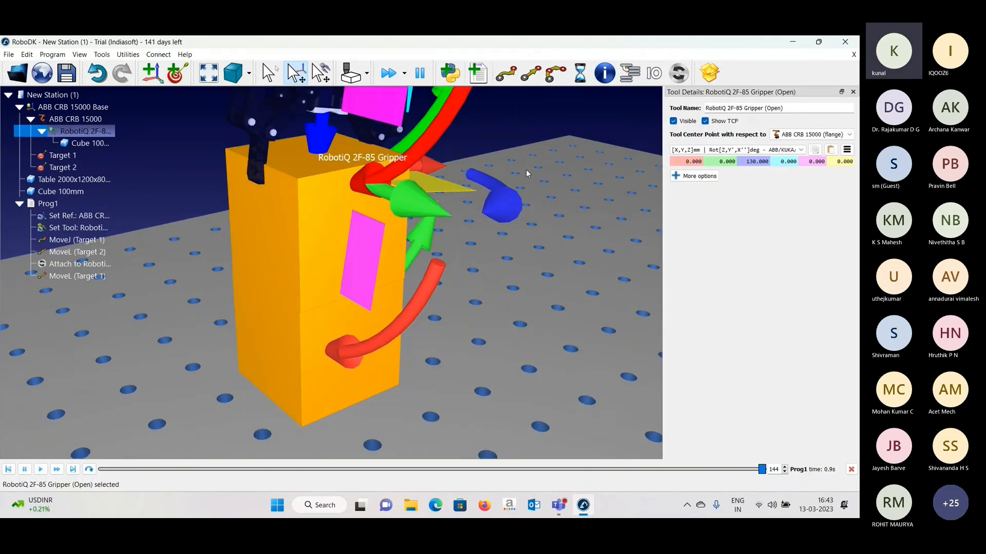
{"action": "left_click", "coordinate": [852, 91]}
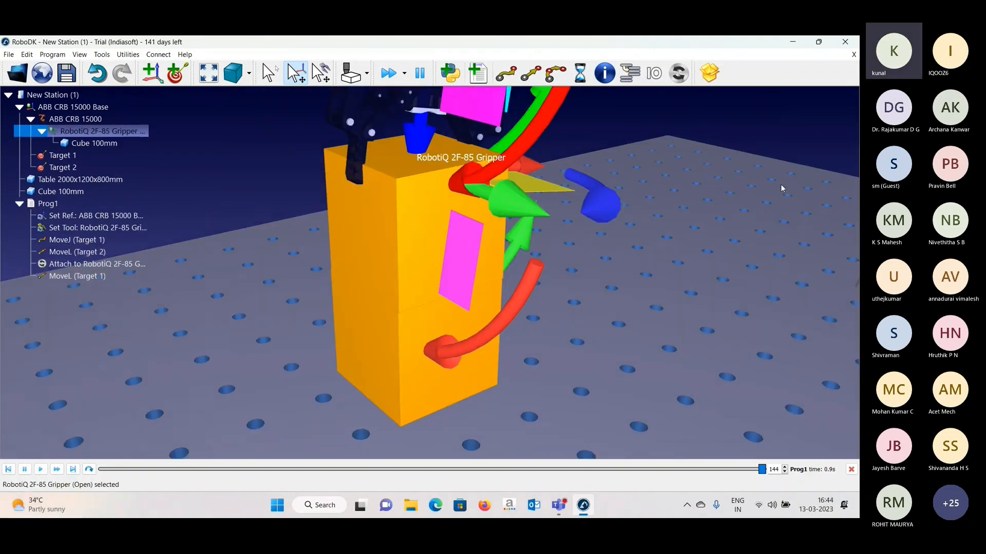
{"action": "left_click_drag", "start_coordinate": [780, 184], "coordinate": [692, 249]}
{"action": "scroll", "coordinate": [750, 229], "scroll_direction": "up", "scroll_amount": 3}
- From the ABB CRB 15000 panel, create one target at tool frame Z 210.592 mm and another at Z 190.592 mm
{"action": "double_click", "coordinate": [743, 215]}
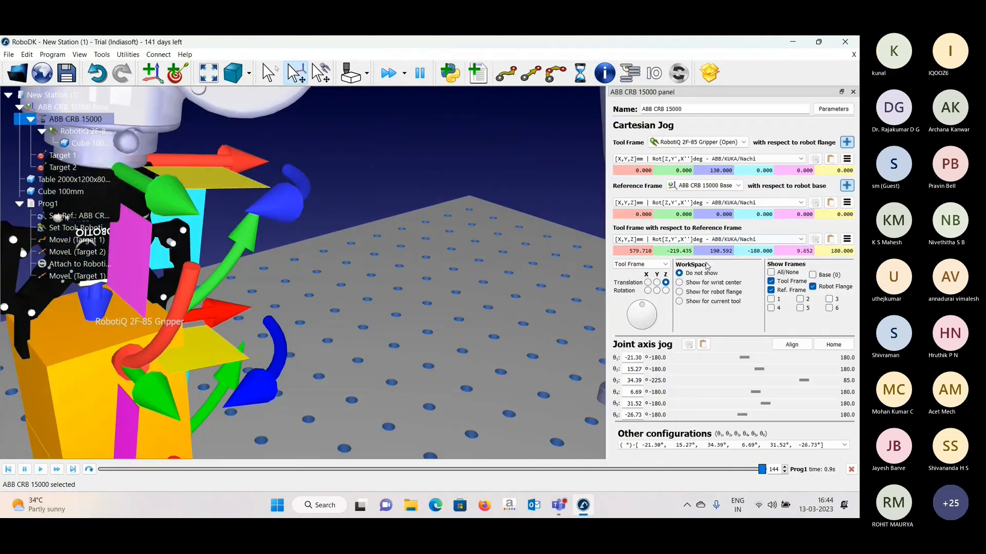
{"action": "scroll", "coordinate": [712, 251], "scroll_direction": "up", "scroll_amount": 2}
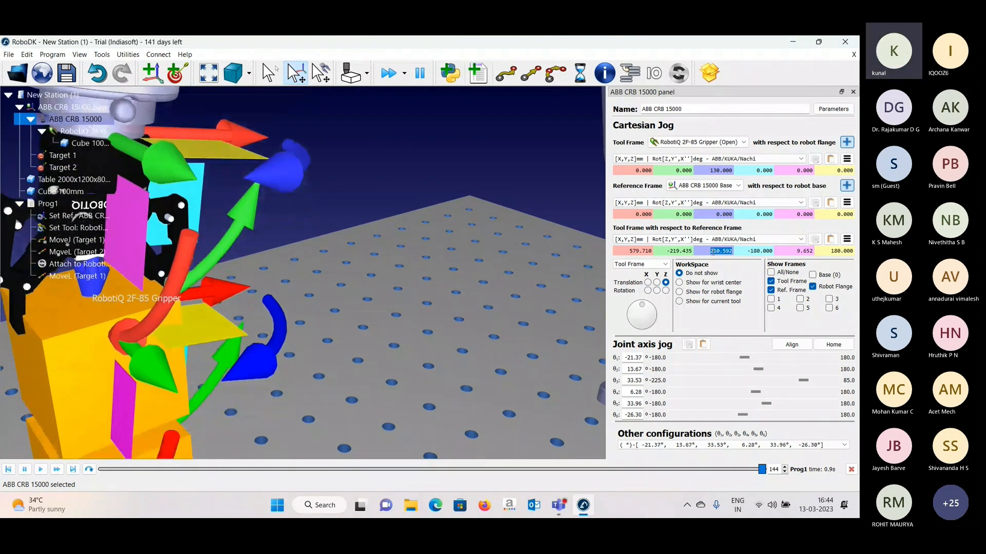
{"action": "left_click_drag", "start_coordinate": [426, 174], "coordinate": [527, 127]}
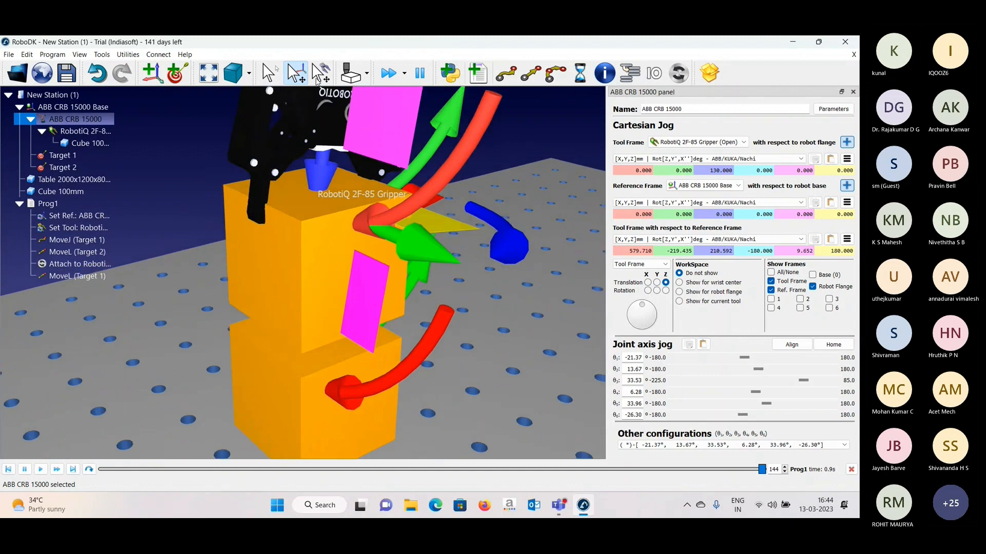
{"action": "left_click", "coordinate": [175, 75]}
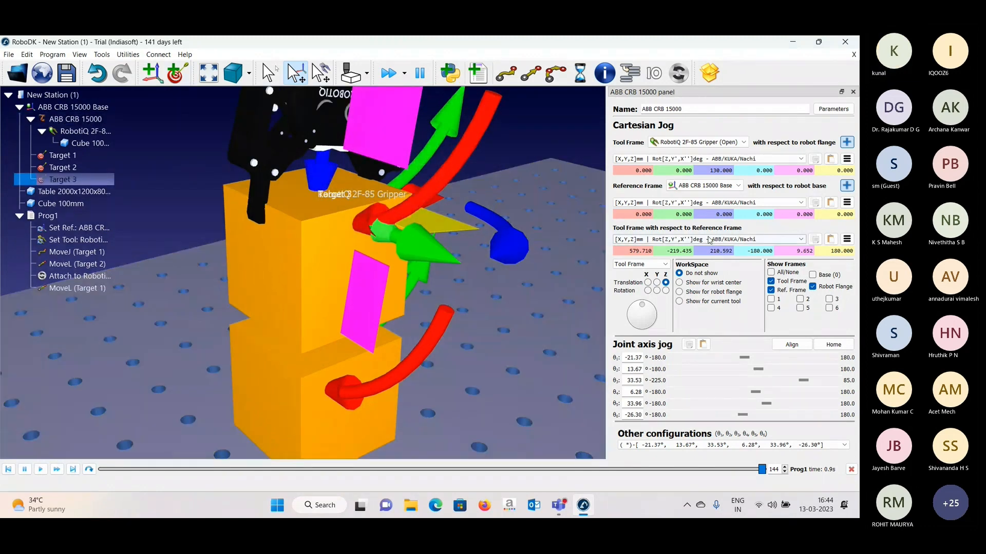
{"action": "scroll", "coordinate": [717, 250], "scroll_direction": "down", "scroll_amount": 5}
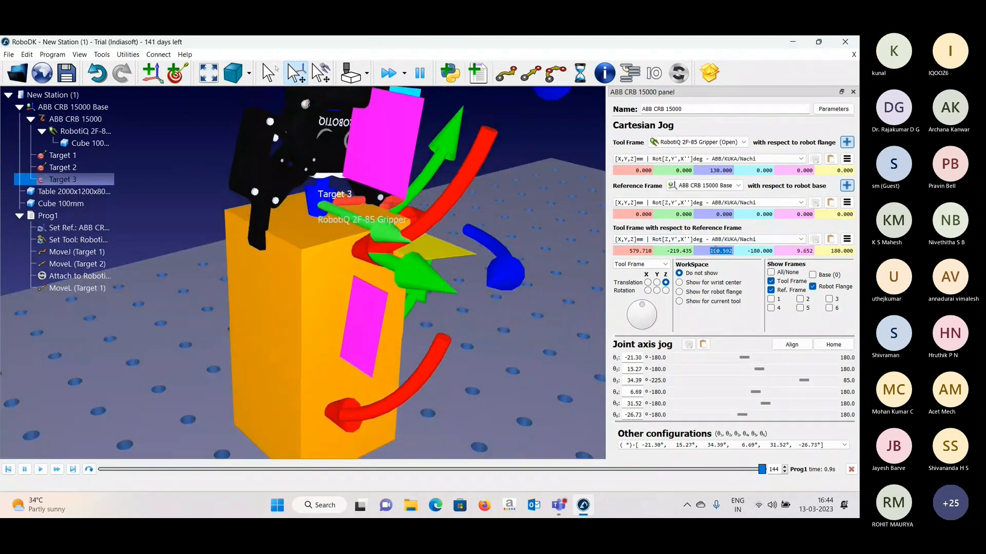
{"action": "left_click", "coordinate": [177, 73]}
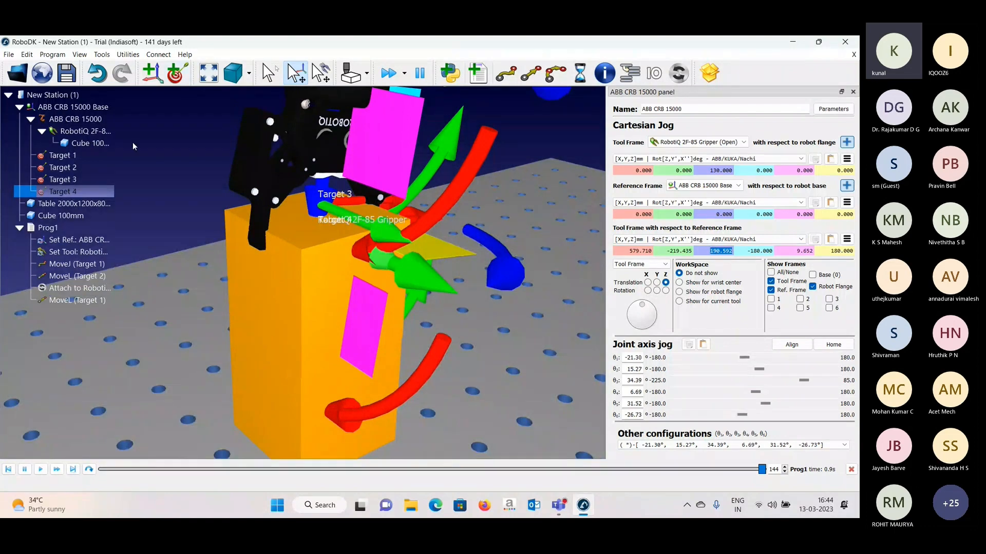
- Create a second program with a joint move to Target 3 followed by a linear move to Target 4
{"action": "left_click", "coordinate": [63, 180]}
{"action": "left_click", "coordinate": [20, 228]}
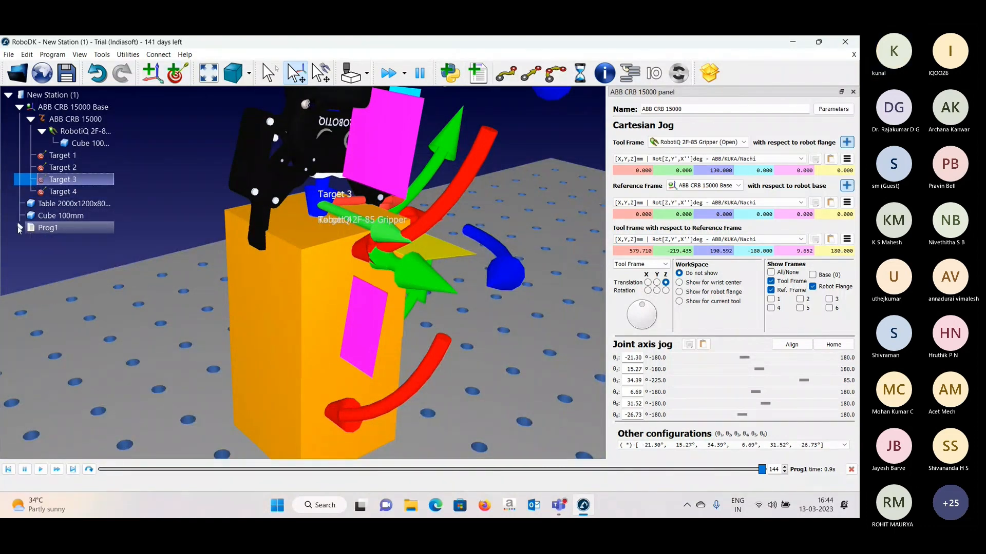
{"action": "left_click", "coordinate": [478, 75]}
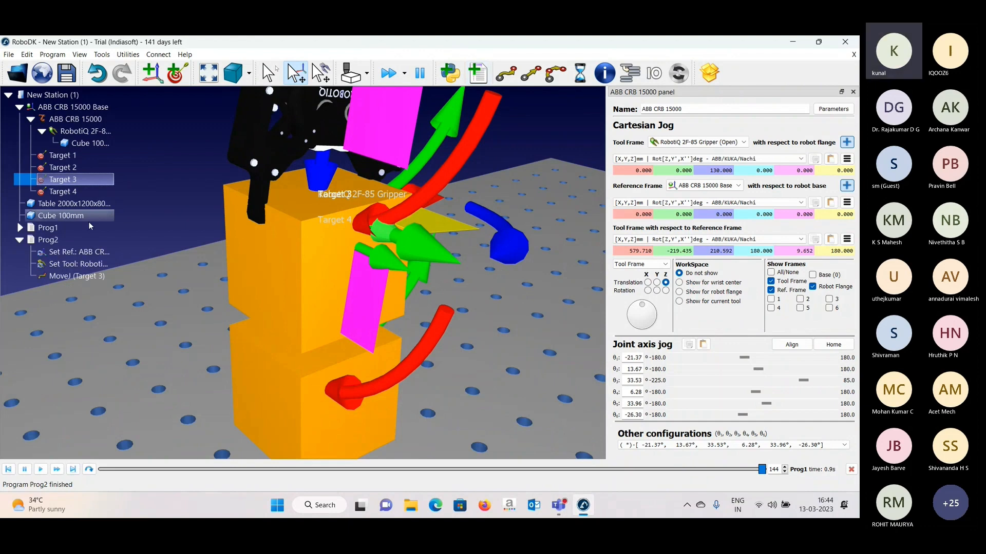
{"action": "left_click", "coordinate": [54, 192]}
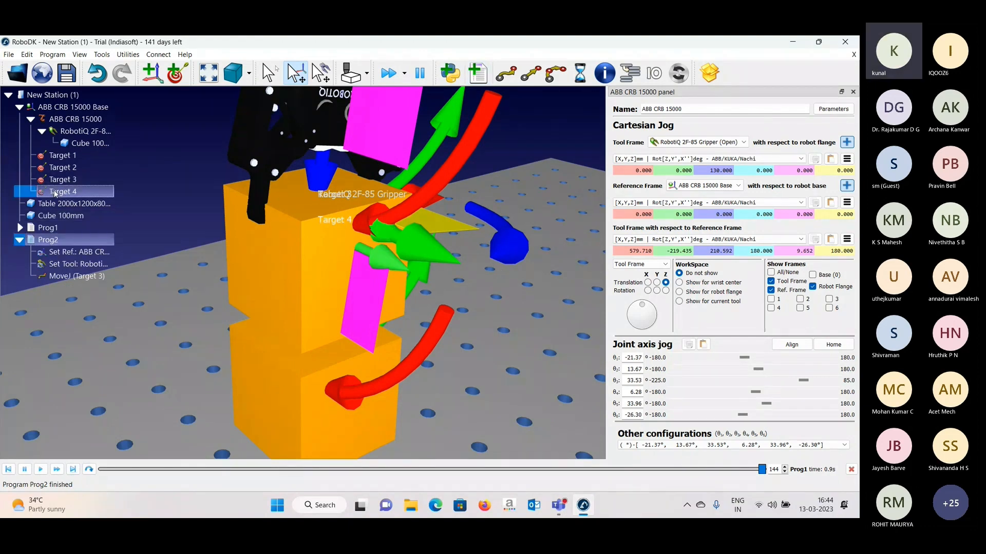
{"action": "left_click", "coordinate": [530, 74]}
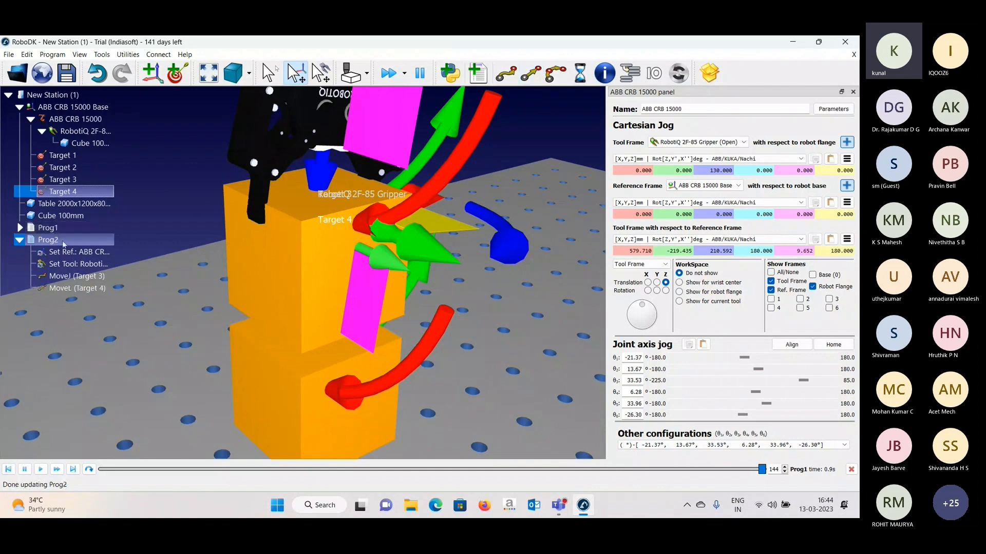
- Add a simulation event instruction at the end of Prog2 and try out the Detach object action for the RobotiQ 2F-85 gripper
{"action": "left_click", "coordinate": [63, 241]}
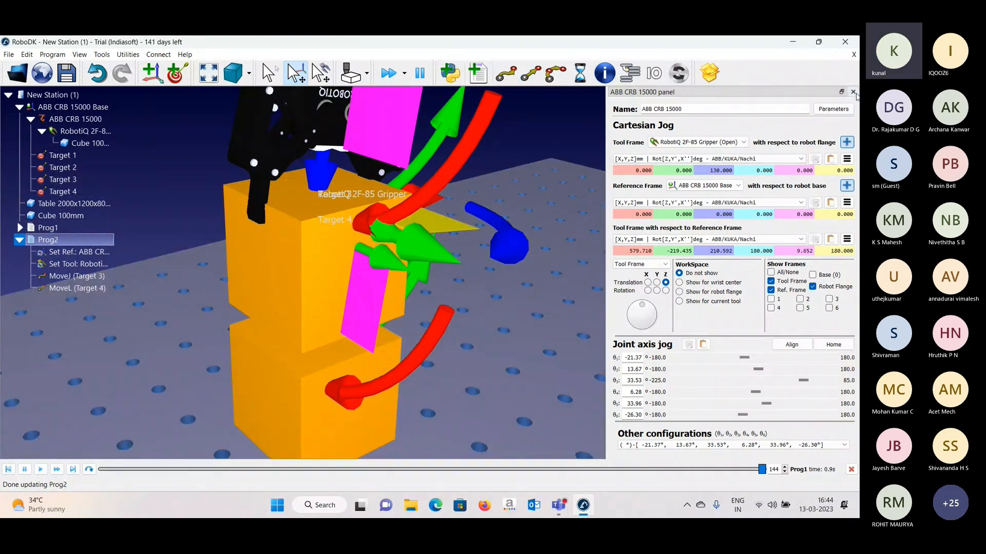
{"action": "left_click", "coordinate": [675, 77]}
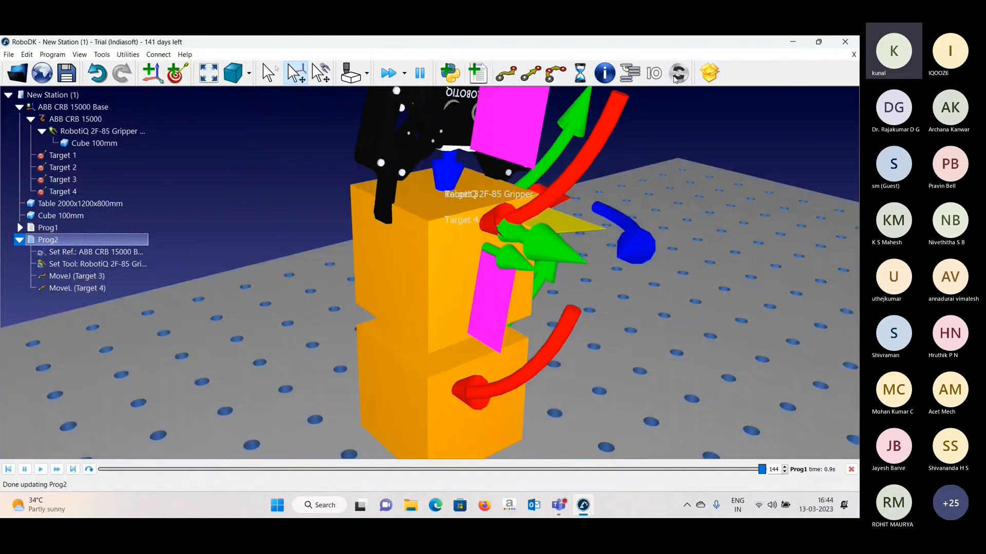
{"action": "left_click", "coordinate": [676, 77]}
{"action": "left_click", "coordinate": [341, 225]}
{"action": "left_click", "coordinate": [321, 243]}
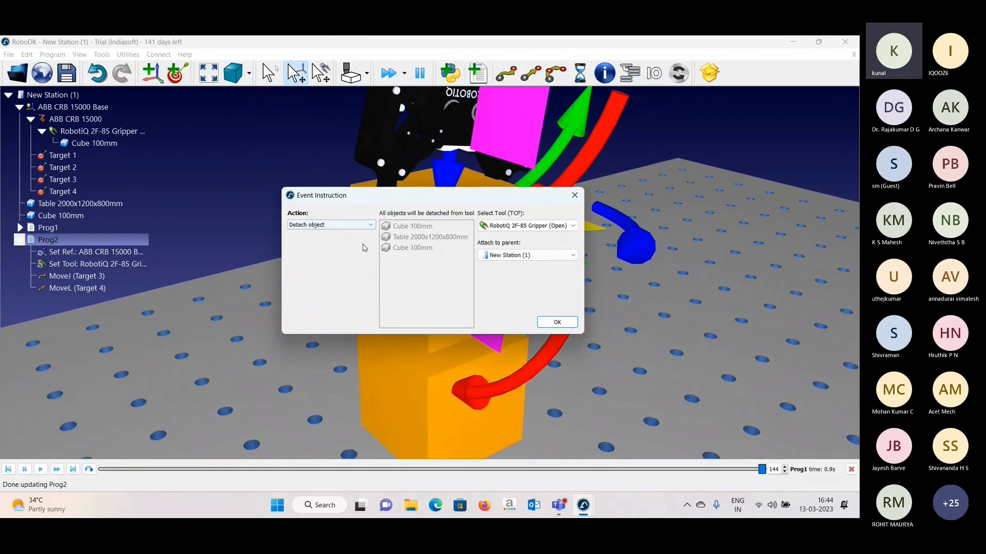
{"action": "left_click", "coordinate": [511, 254]}
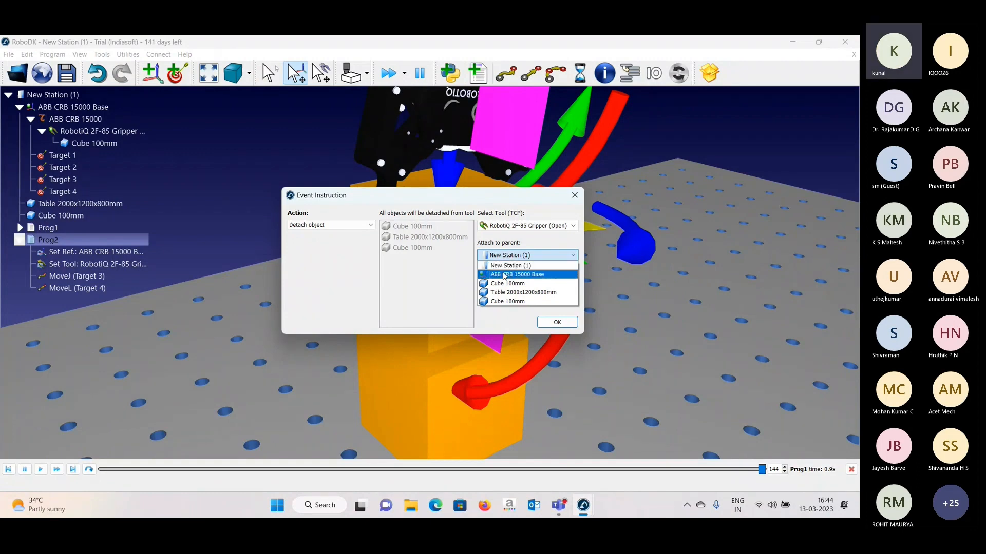
{"action": "left_click", "coordinate": [539, 246]}
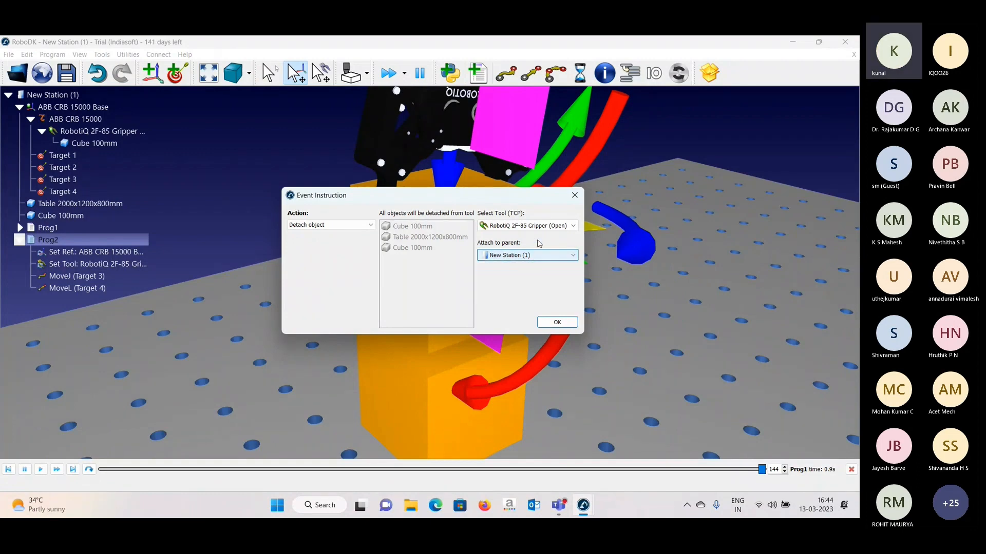
{"action": "left_click", "coordinate": [571, 196]}
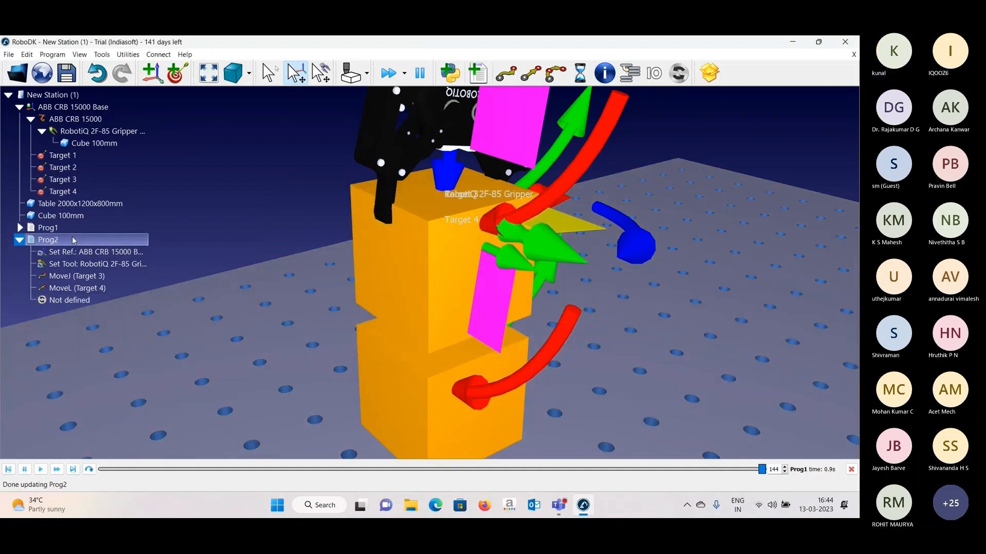
- Rename the cube standing on the table as Cube 1 100mm
{"action": "double_click", "coordinate": [60, 216]}
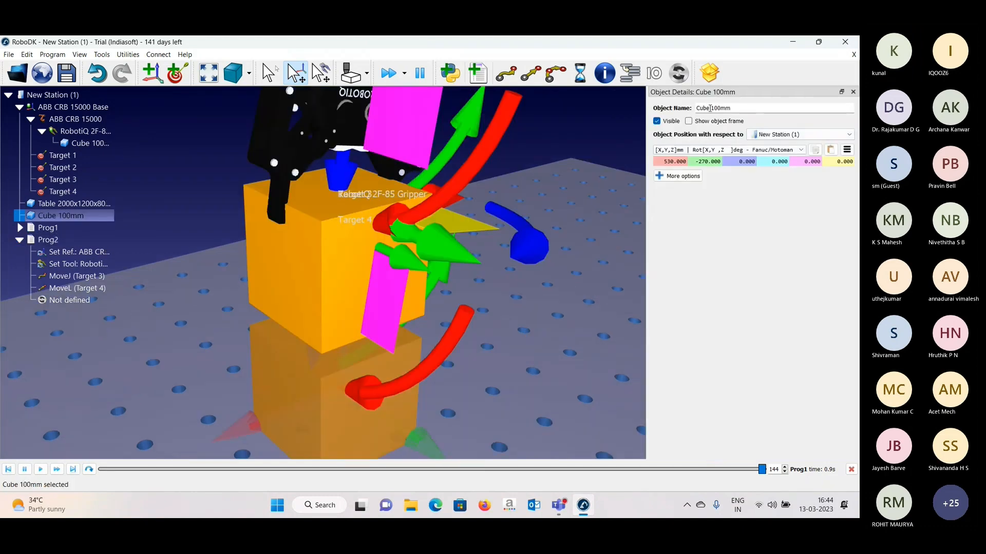
{"action": "left_click", "coordinate": [711, 108]}
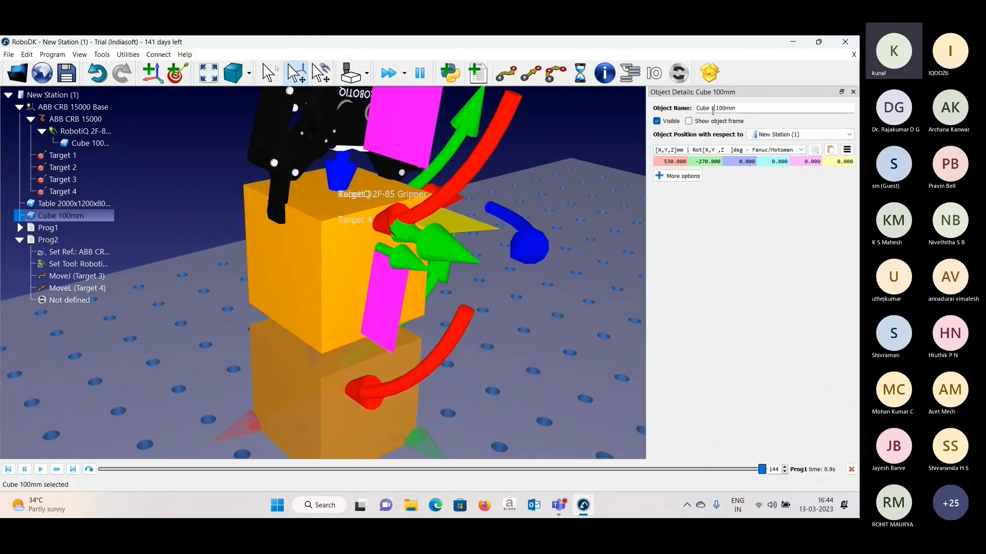
{"action": "type", "text": "1"}
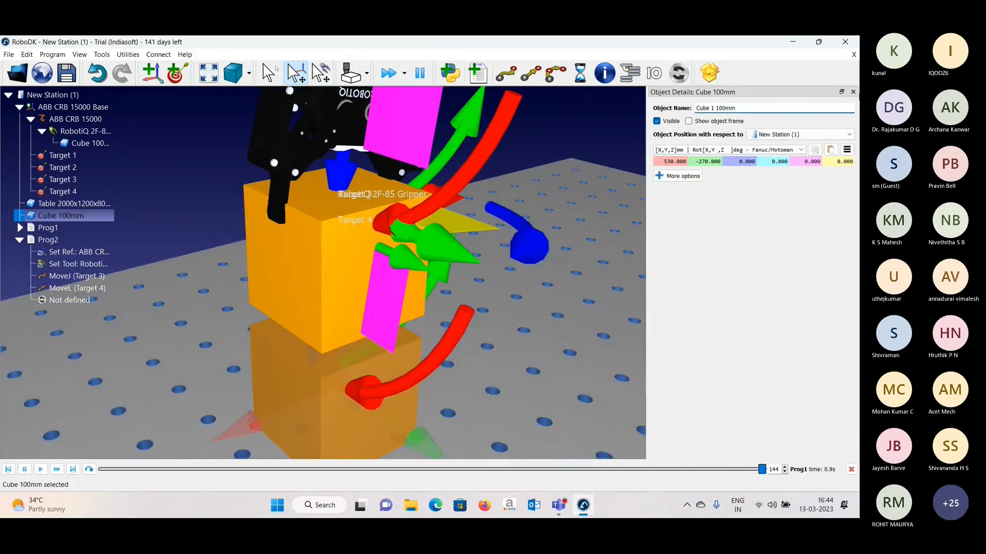
{"action": "left_click", "coordinate": [853, 92]}
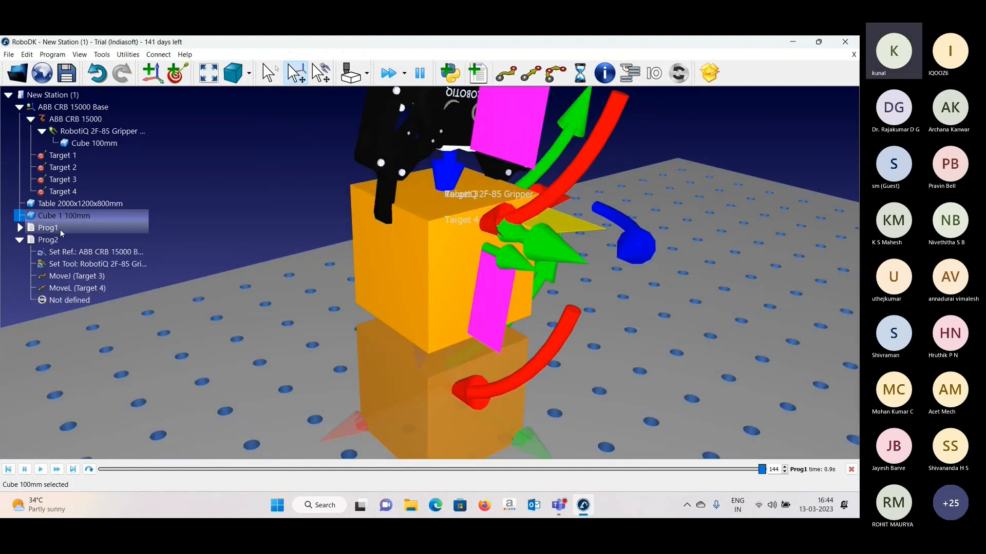
- Define Prog2's undefined event instruction as Detach object from the RobotiQ 2F-85 gripper, with Cube 1 100mm as the new parent
{"action": "left_click", "coordinate": [56, 301]}
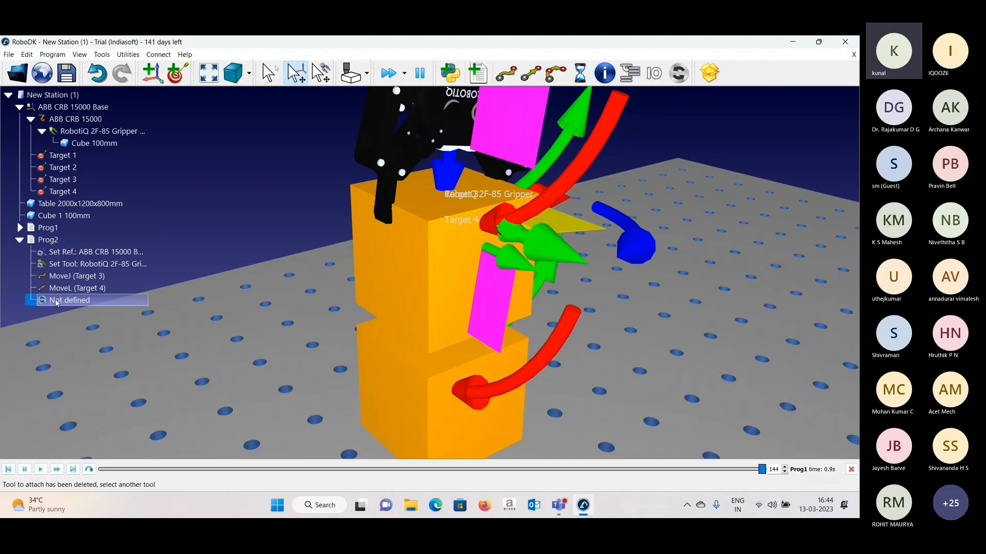
{"action": "right_click", "coordinate": [56, 301]}
{"action": "left_click", "coordinate": [77, 318]}
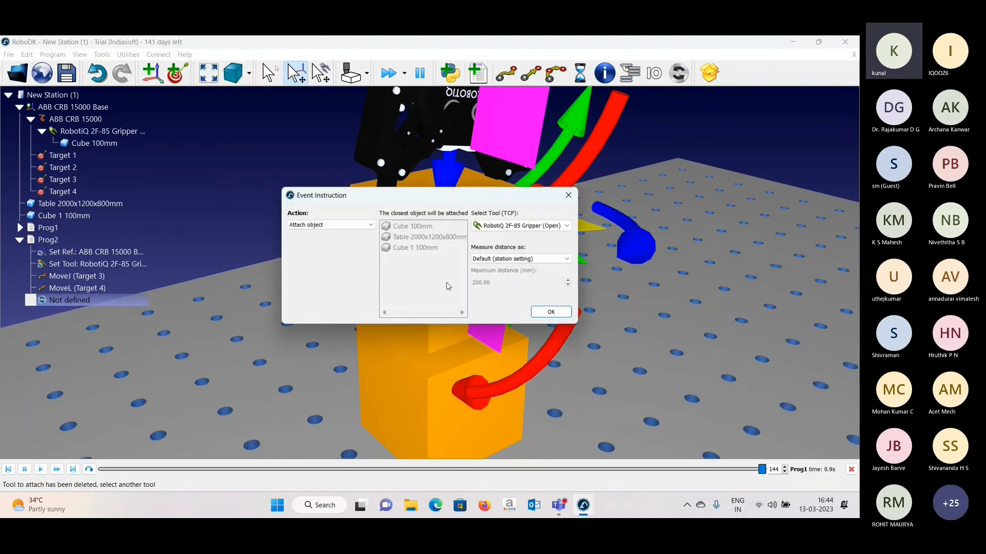
{"action": "left_click", "coordinate": [331, 225]}
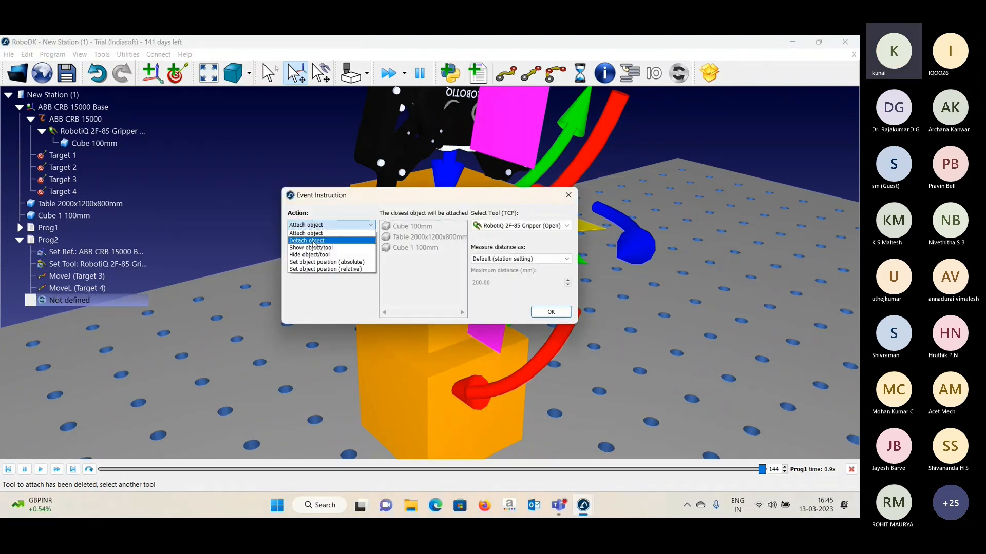
{"action": "left_click", "coordinate": [354, 234]}
{"action": "left_click", "coordinate": [544, 255]}
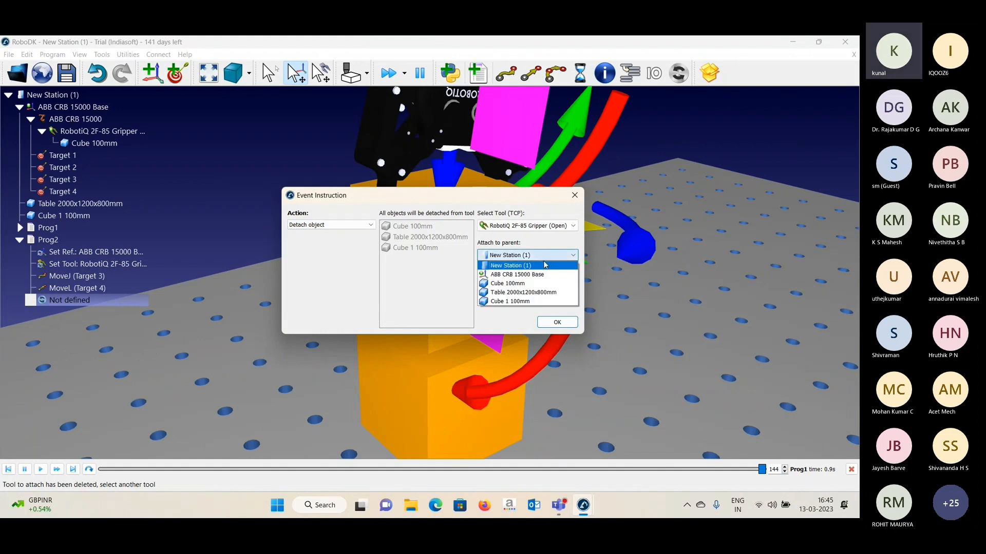
{"action": "left_click", "coordinate": [515, 303]}
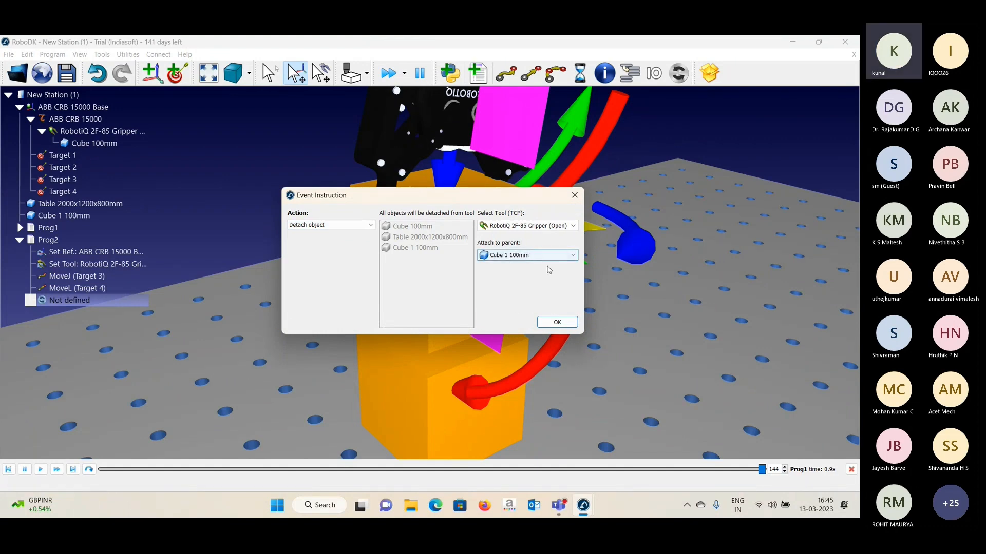
{"action": "left_click", "coordinate": [557, 322]}
- Append a linear move to Target 3 to Prog2 and run the program
{"action": "left_click", "coordinate": [50, 240]}
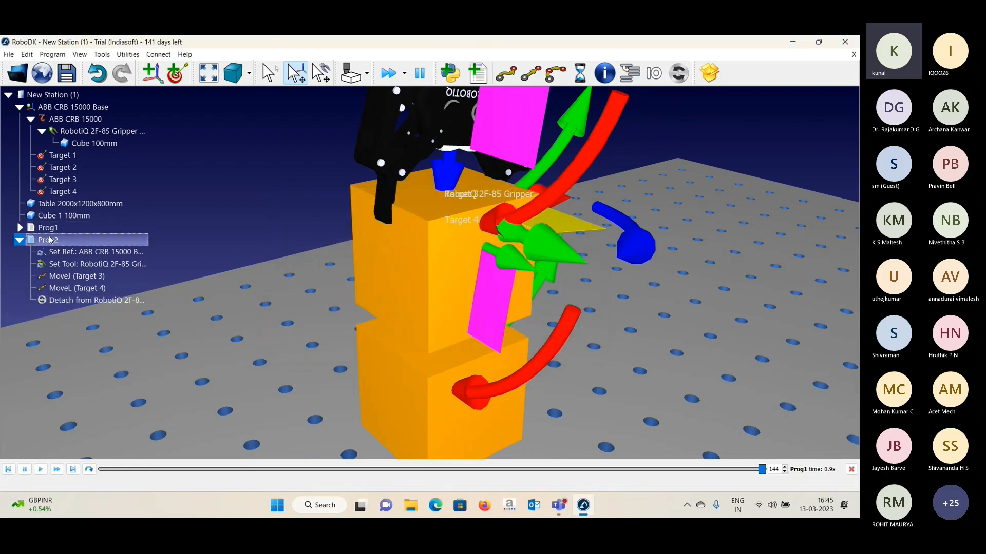
{"action": "left_click", "coordinate": [63, 179]}
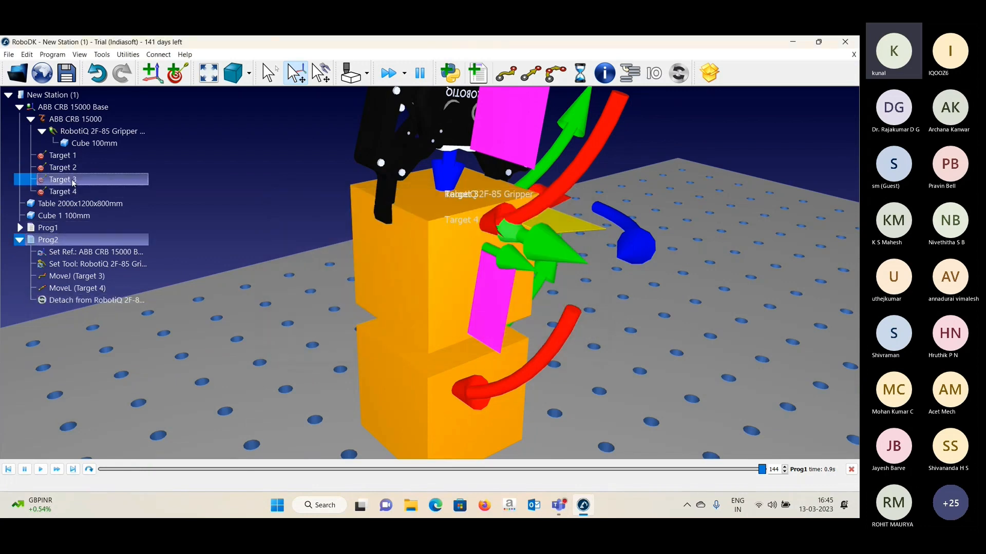
{"action": "left_click", "coordinate": [531, 74]}
{"action": "left_click_drag", "start_coordinate": [275, 302], "coordinate": [256, 281]}
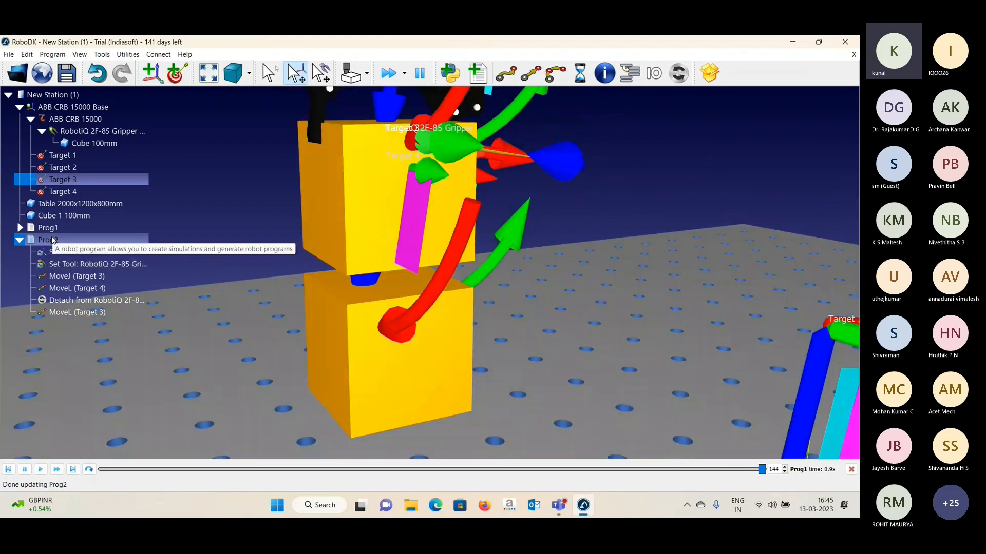
{"action": "double_click", "coordinate": [53, 240]}
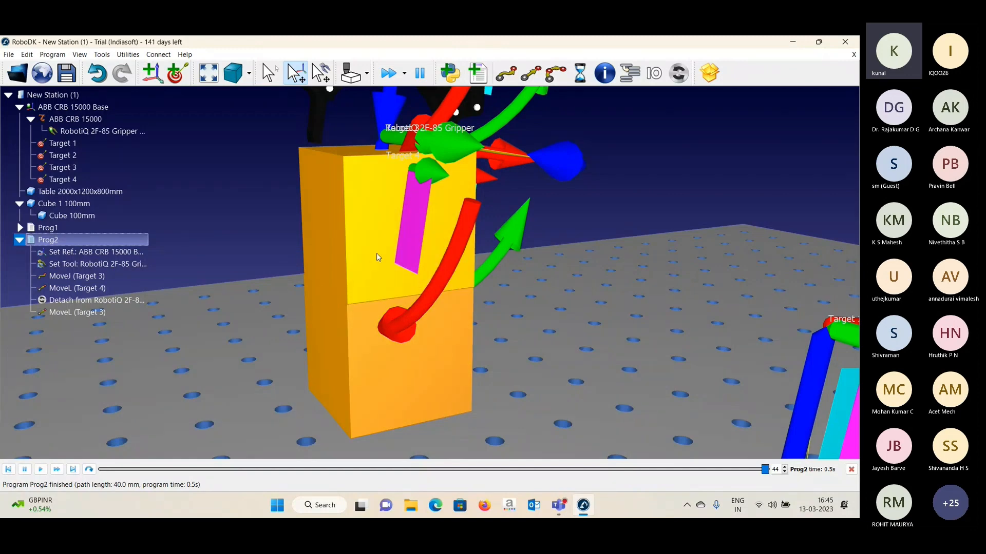
- Shift Cube 1 100mm along X to 650 mm and back to 550 mm to test whether the stacked cube follows it
{"action": "double_click", "coordinate": [386, 389]}
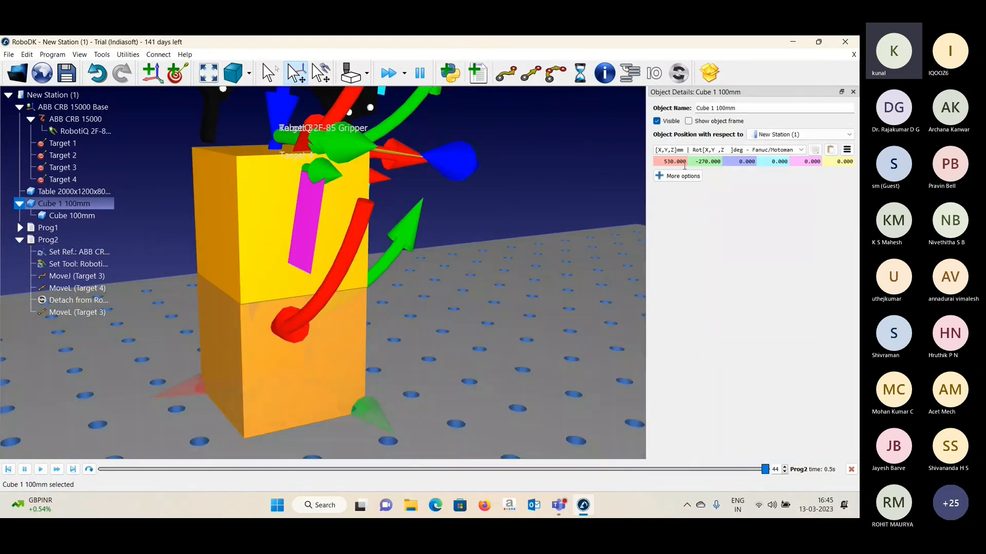
{"action": "scroll", "coordinate": [675, 162], "scroll_direction": "up", "scroll_amount": 2}
{"action": "scroll", "coordinate": [676, 162], "scroll_direction": "up", "scroll_amount": 3}
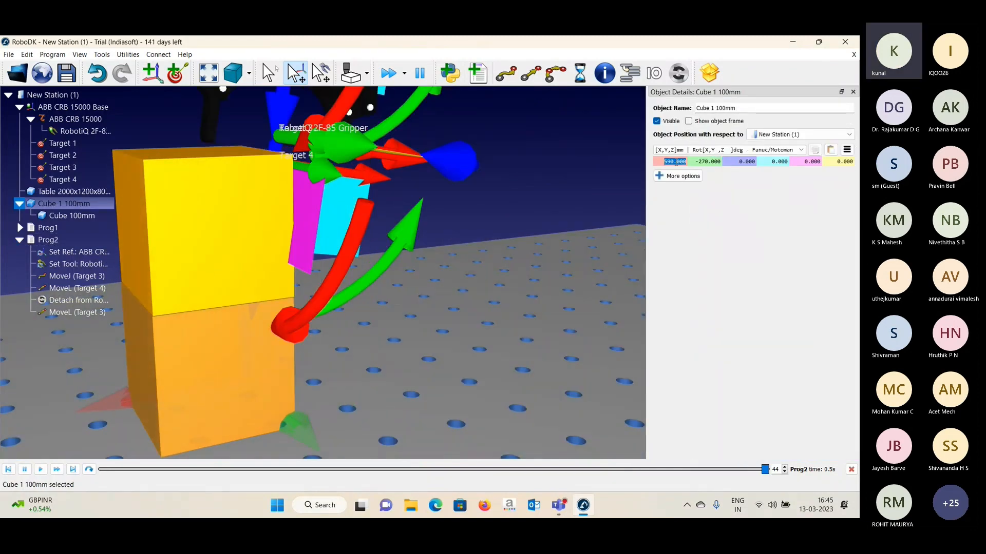
{"action": "left_click_drag", "start_coordinate": [480, 290], "coordinate": [538, 284]}
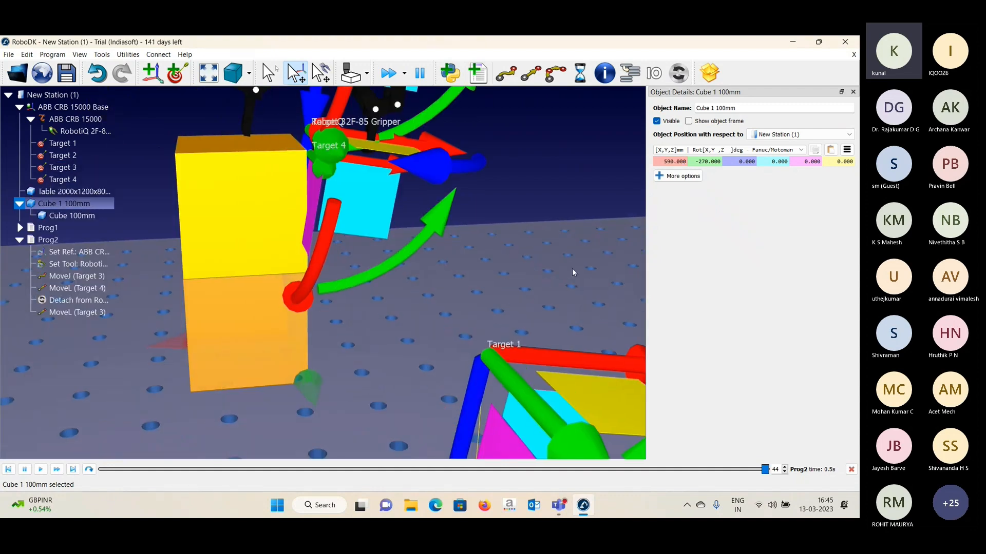
{"action": "scroll", "coordinate": [676, 162], "scroll_direction": "up", "scroll_amount": 3}
{"action": "scroll", "coordinate": [674, 161], "scroll_direction": "up", "scroll_amount": 3}
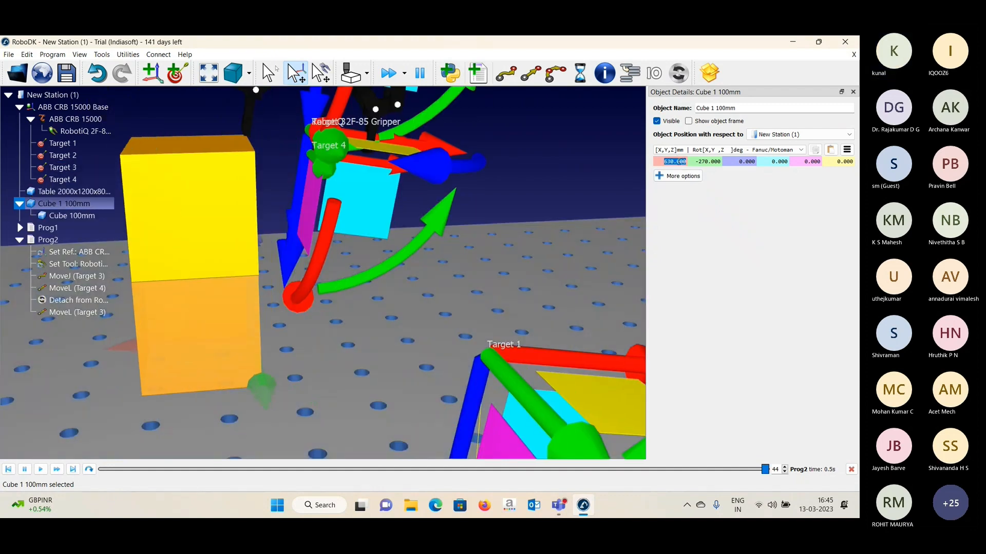
{"action": "left_click_drag", "start_coordinate": [469, 286], "coordinate": [407, 293]}
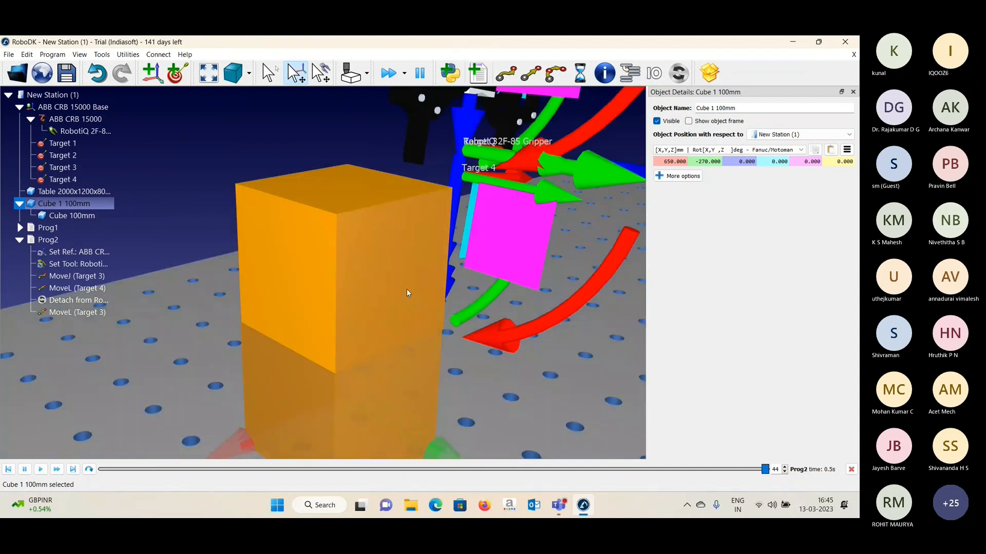
{"action": "double_click", "coordinate": [406, 291]}
{"action": "scroll", "coordinate": [674, 163], "scroll_direction": "down", "scroll_amount": 8}
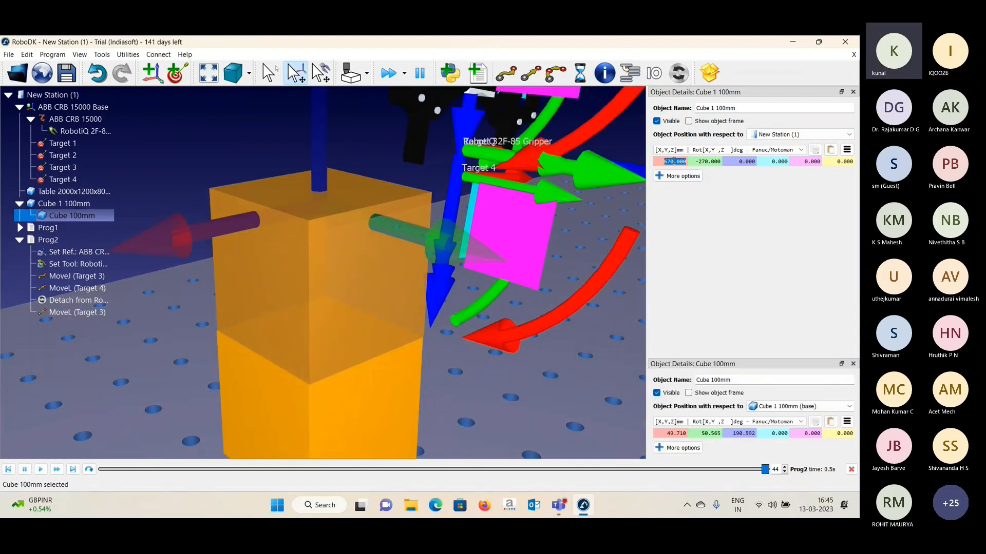
{"action": "scroll", "coordinate": [674, 162], "scroll_direction": "up", "scroll_amount": 5}
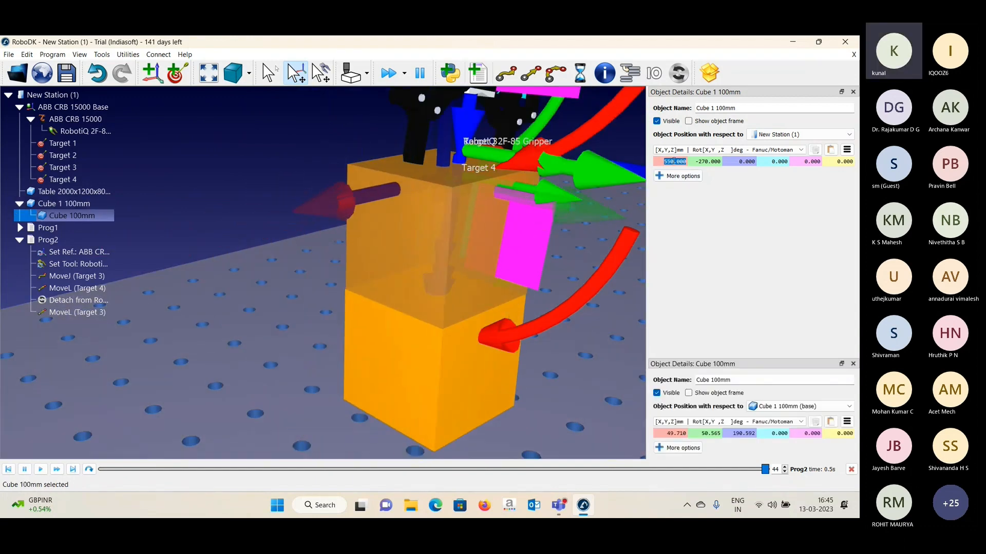
{"action": "left_click", "coordinate": [852, 92]}
{"action": "left_click", "coordinate": [852, 92]}
- Examine the stacked cubes, the gripper and the four targets from several angles
{"action": "right_click_drag", "start_coordinate": [697, 332], "coordinate": [635, 335]}
{"action": "scroll", "coordinate": [464, 316], "scroll_direction": "down", "scroll_amount": 2}
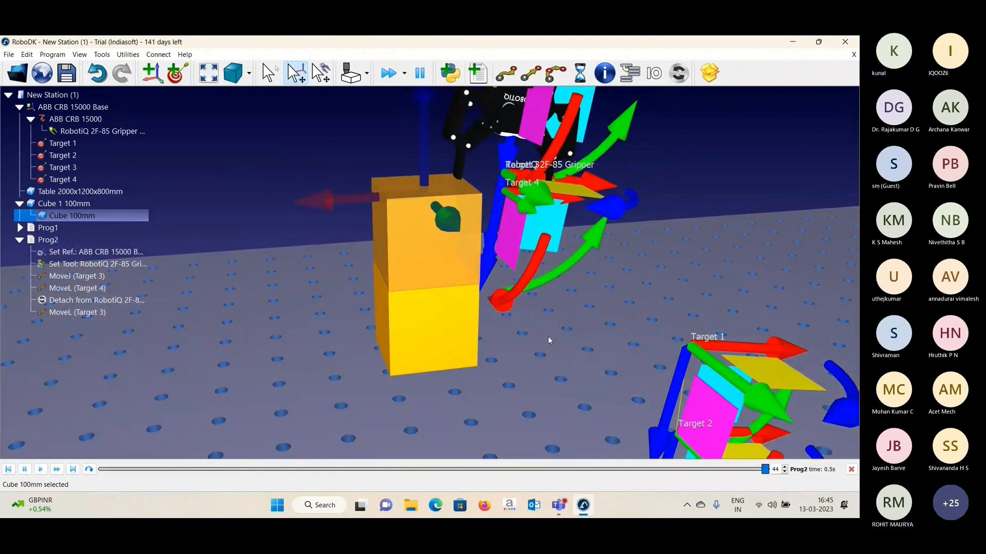
{"action": "right_click_drag", "start_coordinate": [547, 337], "coordinate": [578, 334]}
{"action": "scroll", "coordinate": [577, 333], "scroll_direction": "down", "scroll_amount": 2}
{"action": "middle_click_drag", "start_coordinate": [575, 333], "coordinate": [430, 330]}
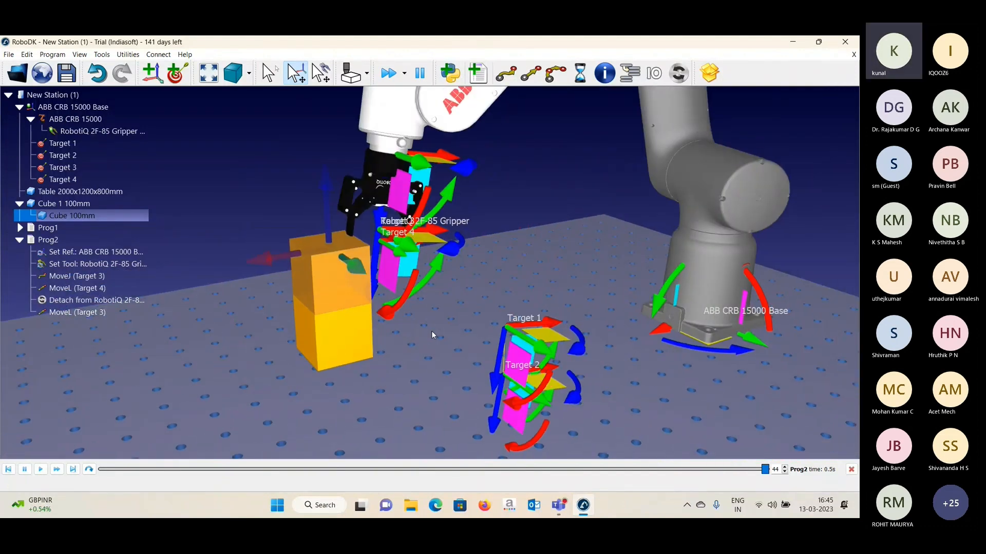
{"action": "right_click_drag", "start_coordinate": [431, 331], "coordinate": [498, 331]}
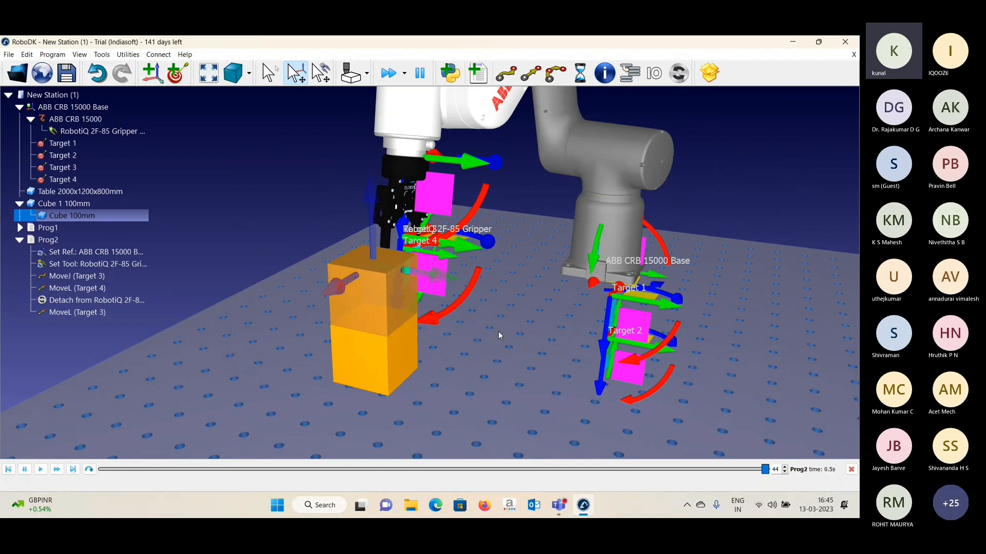
{"action": "scroll", "coordinate": [498, 332], "scroll_direction": "up", "scroll_amount": 2}
{"action": "middle_click_drag", "start_coordinate": [461, 347], "coordinate": [482, 359]}
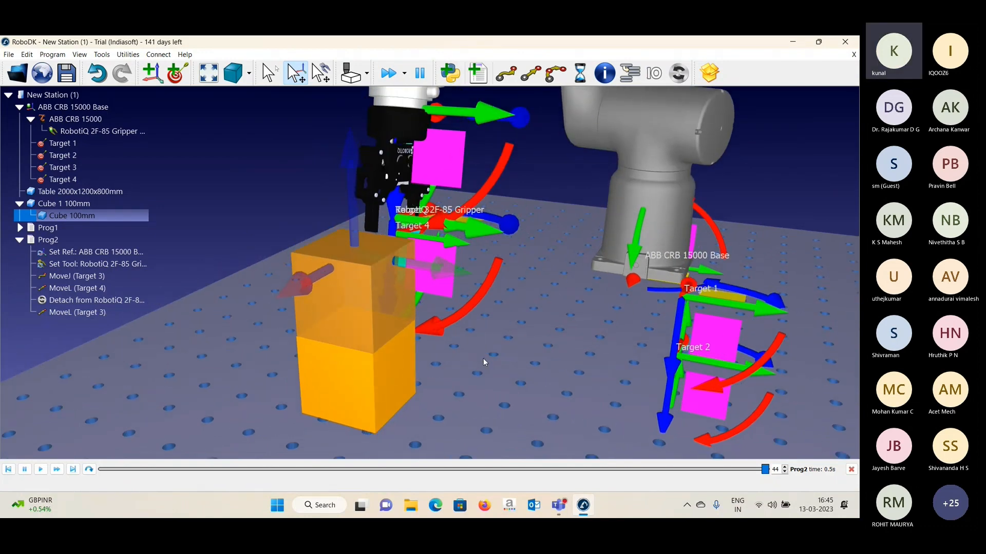
- Close the New Station (1) station without saving and open the saved station basic assembly
{"action": "left_click", "coordinate": [43, 95]}
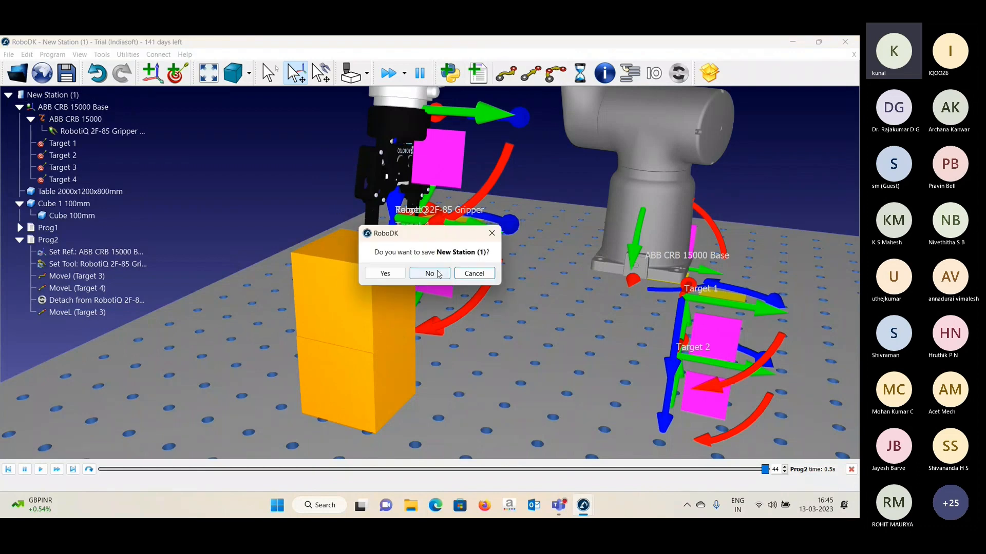
{"action": "left_click", "coordinate": [430, 273]}
{"action": "left_click", "coordinate": [17, 75]}
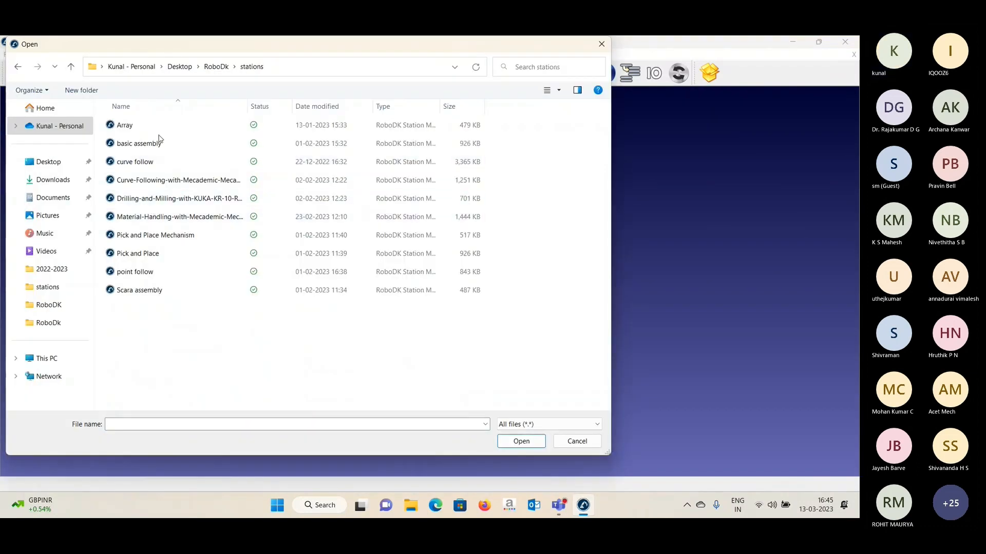
{"action": "left_click", "coordinate": [154, 149]}
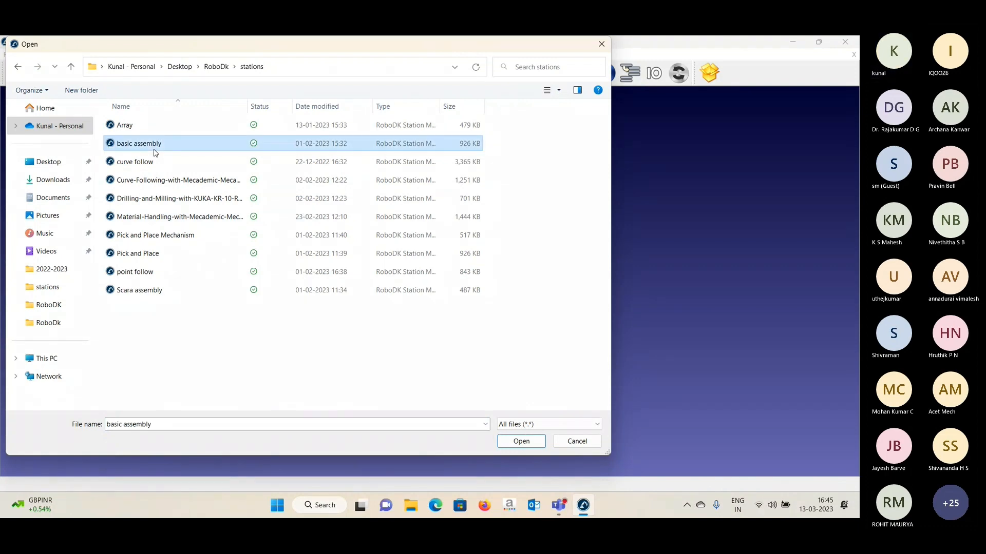
{"action": "double_click", "coordinate": [155, 149]}
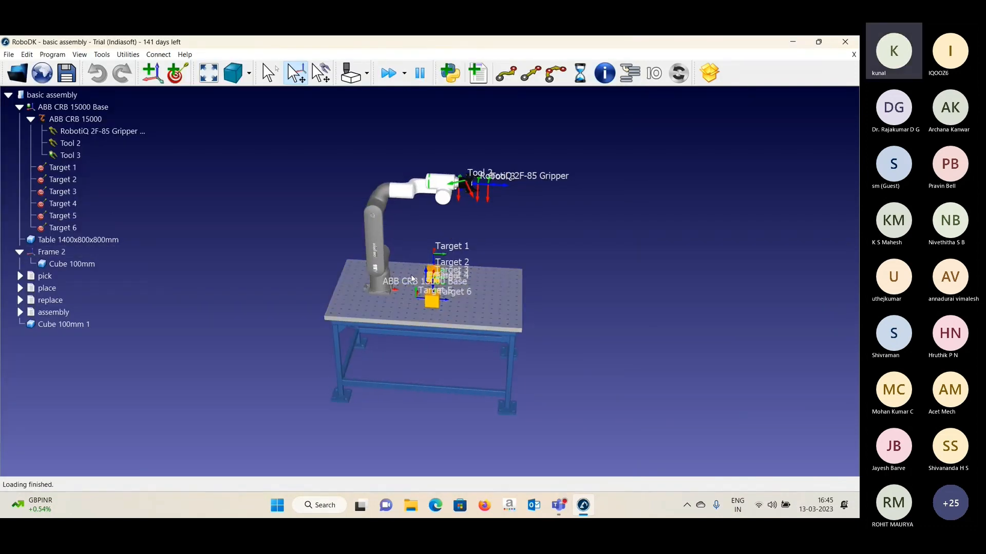
{"action": "right_click_drag", "start_coordinate": [408, 272], "coordinate": [338, 264]}
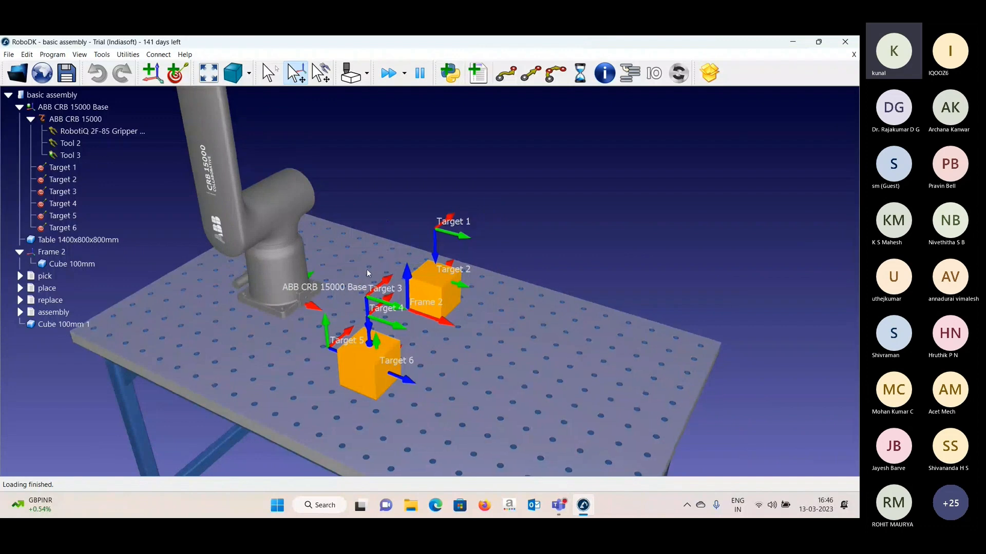
- Run the pick program of the basic assembly station and view the robot lifting Cube 100mm from the table
{"action": "scroll", "coordinate": [375, 272], "scroll_direction": "up", "scroll_amount": 2}
{"action": "scroll", "coordinate": [375, 275], "scroll_direction": "down", "scroll_amount": 2}
{"action": "double_click", "coordinate": [44, 276]}
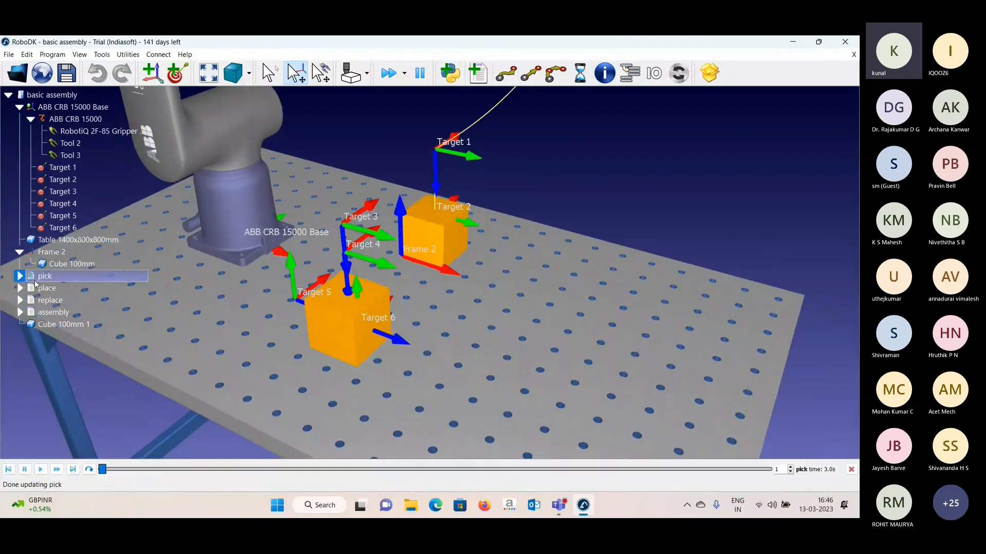
{"action": "scroll", "coordinate": [436, 310], "scroll_direction": "down", "scroll_amount": 5}
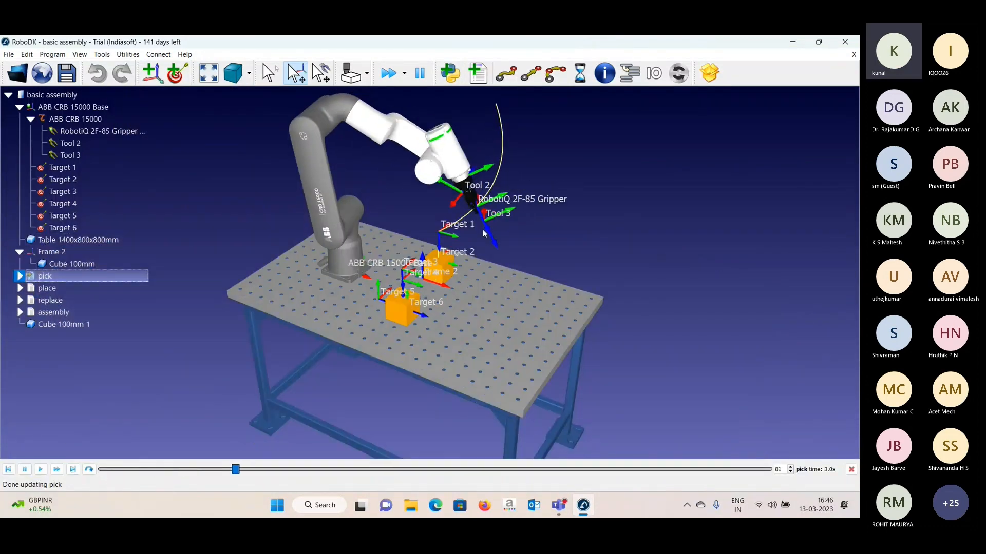
{"action": "scroll", "coordinate": [462, 265], "scroll_direction": "up", "scroll_amount": 3}
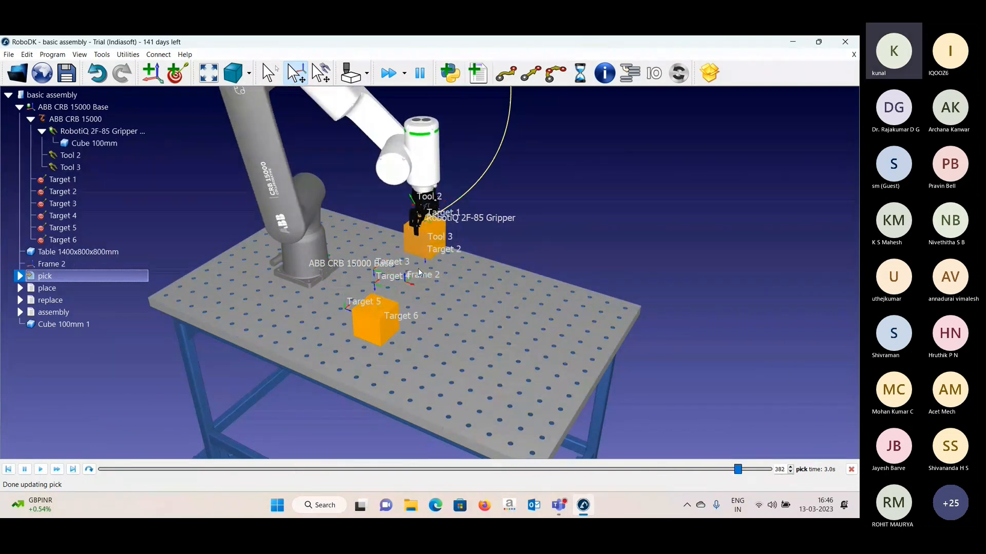
- Run the place program to stack the gripped cube on Cube 100mm 1, followed by the assembly program
{"action": "double_click", "coordinate": [46, 288]}
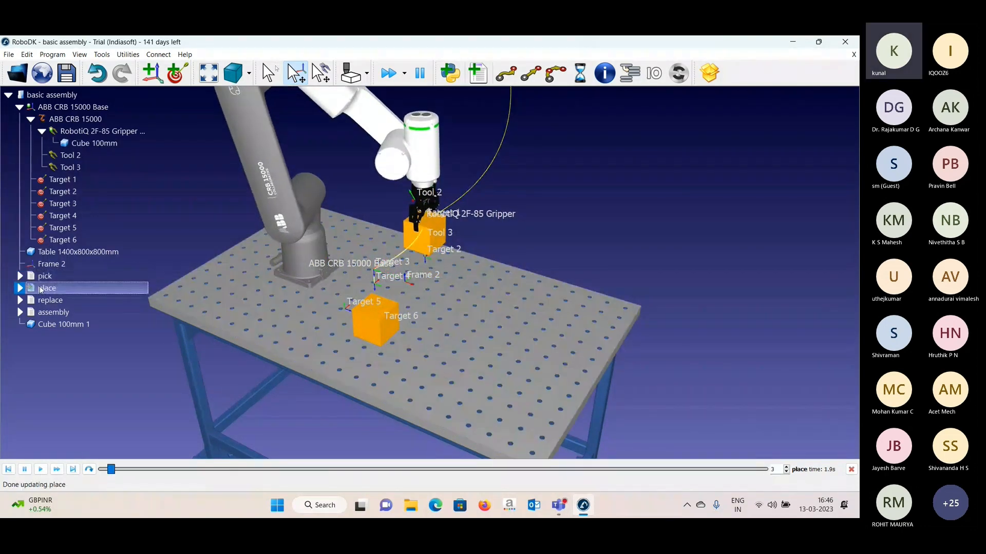
{"action": "scroll", "coordinate": [395, 342], "scroll_direction": "up", "scroll_amount": 4}
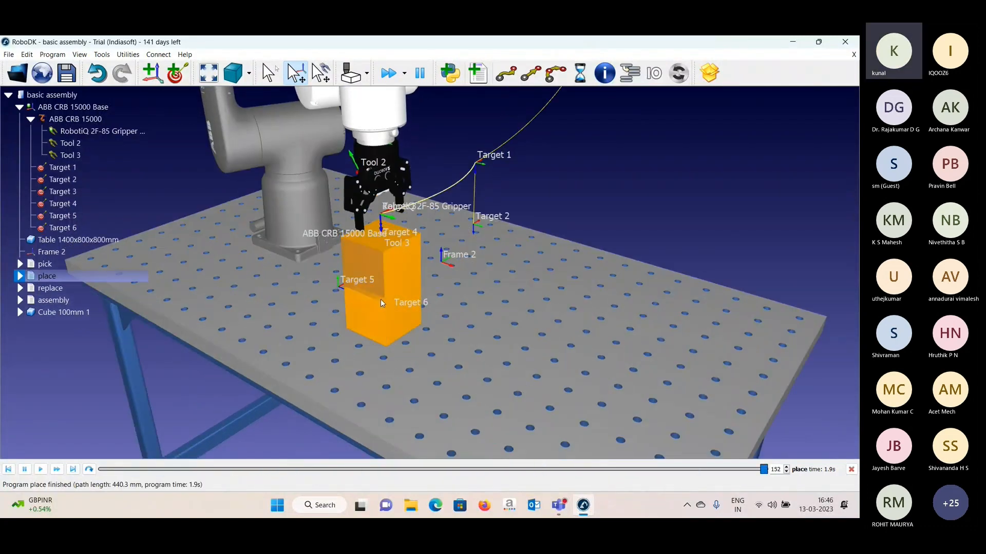
{"action": "double_click", "coordinate": [45, 300]}
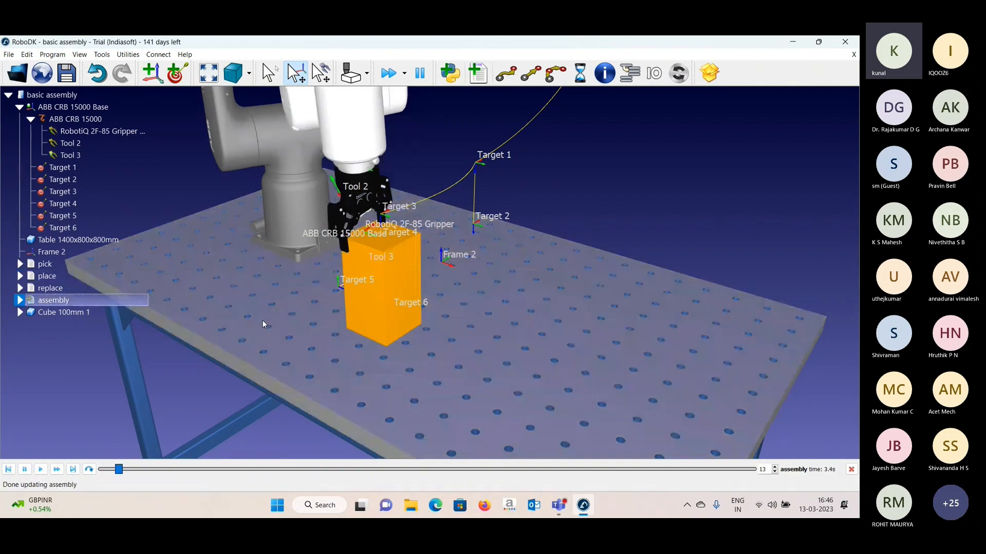
{"action": "mouse_move", "coordinate": [263, 321]}
{"action": "left_mouse_down"}
{"action": "mouse_move", "coordinate": [365, 319]}
{"action": "mouse_move", "coordinate": [340, 273]}
{"action": "left_mouse_up"}
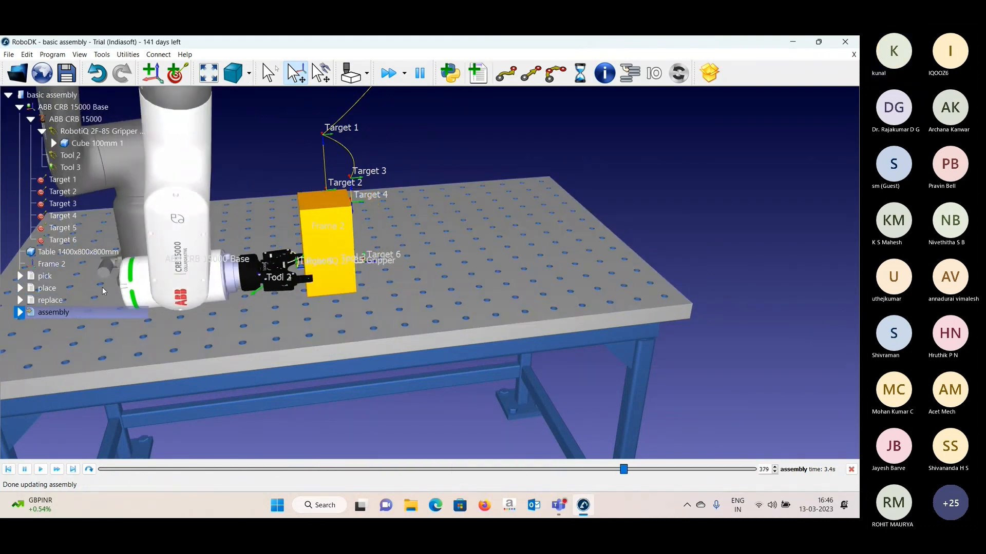
- Run the pick and place programs again while the stacked cubes are still attached to the gripper
{"action": "double_click", "coordinate": [44, 277]}
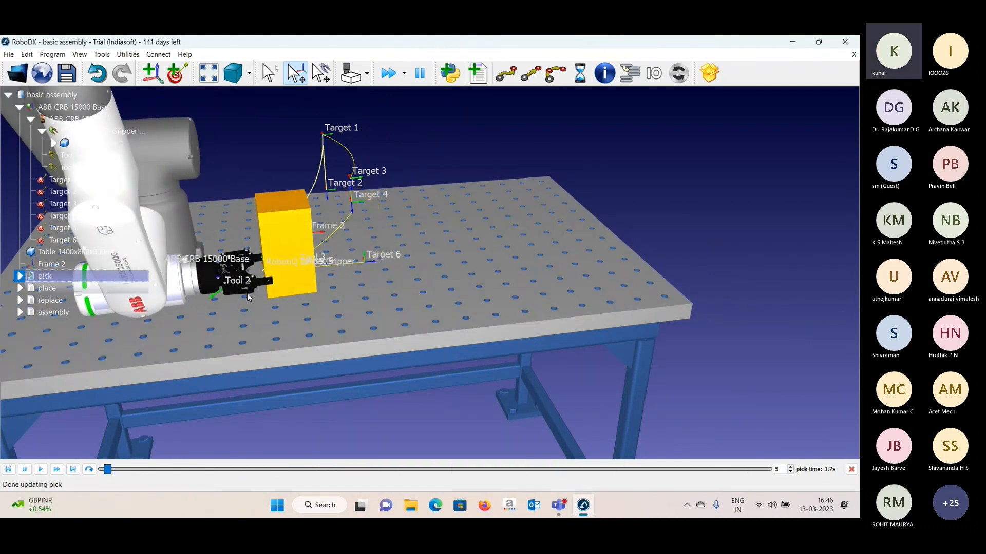
{"action": "left_click_drag", "start_coordinate": [402, 294], "coordinate": [381, 305]}
{"action": "right_click_drag", "start_coordinate": [380, 304], "coordinate": [365, 311]}
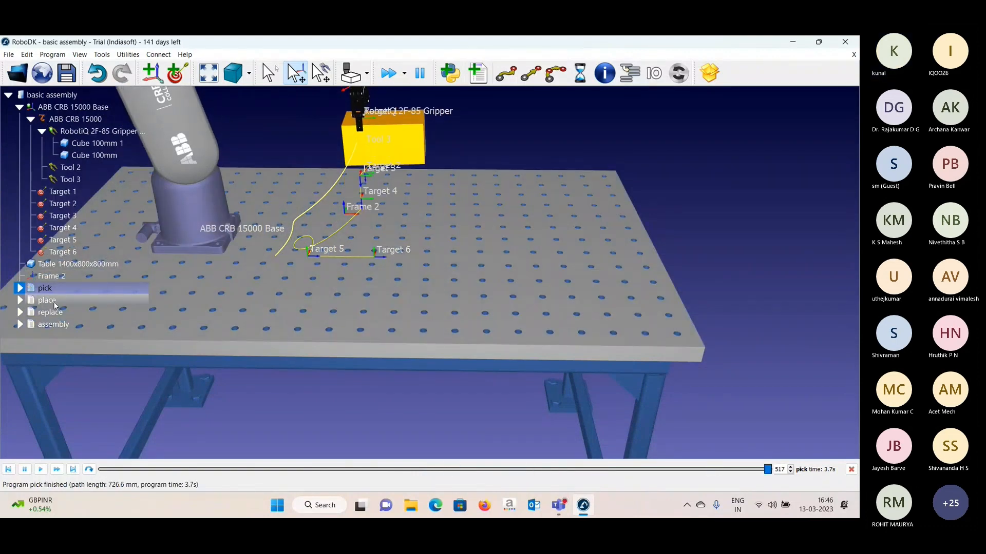
{"action": "double_click", "coordinate": [67, 300]}
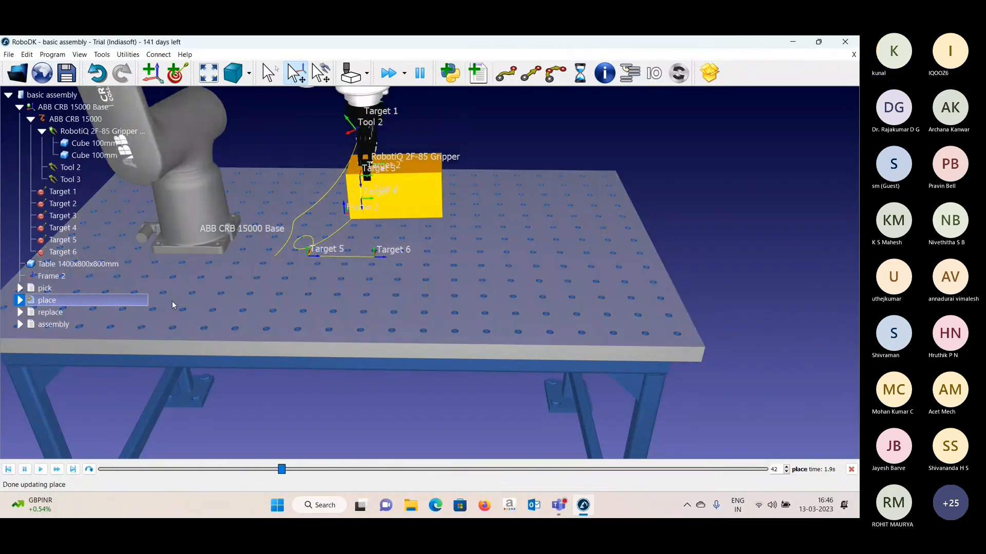
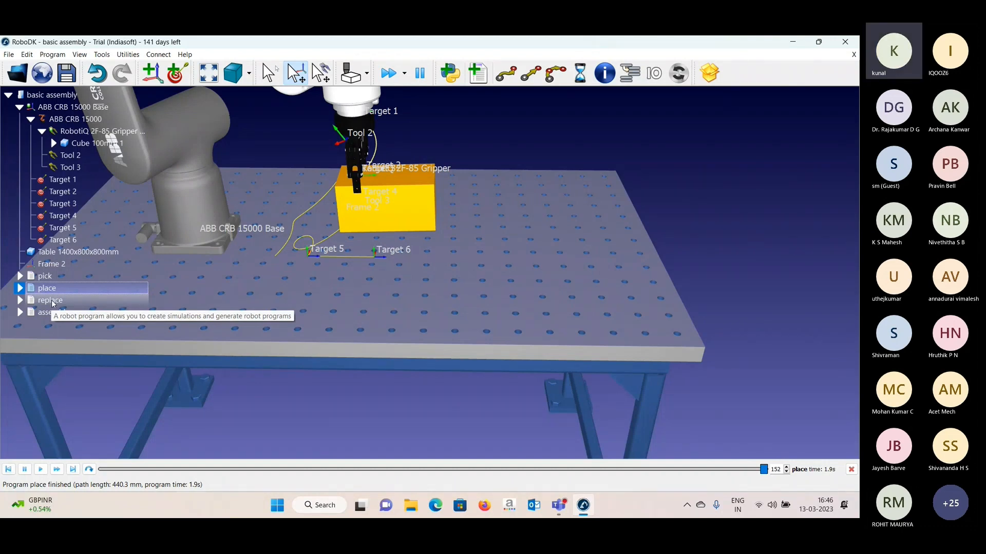
- Reset both cubes with the replace program and rerun the pick, place and assembly programs in sequence
{"action": "double_click", "coordinate": [53, 302]}
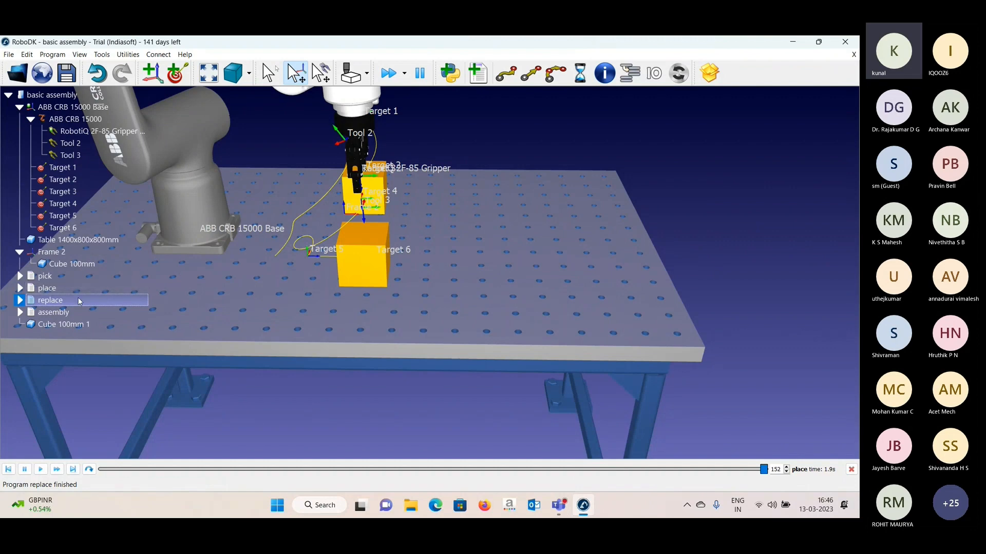
{"action": "left_click_drag", "start_coordinate": [285, 279], "coordinate": [401, 251]}
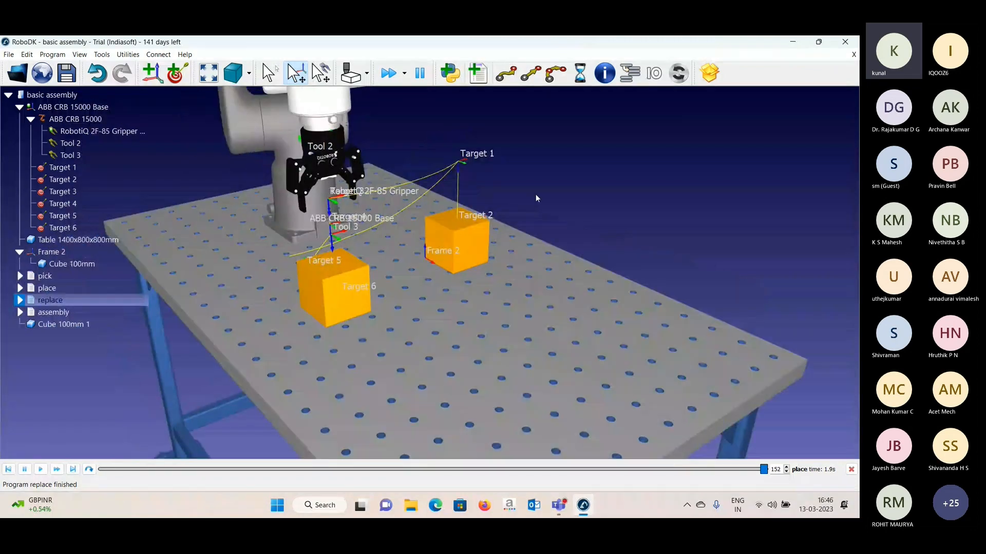
{"action": "double_click", "coordinate": [45, 276]}
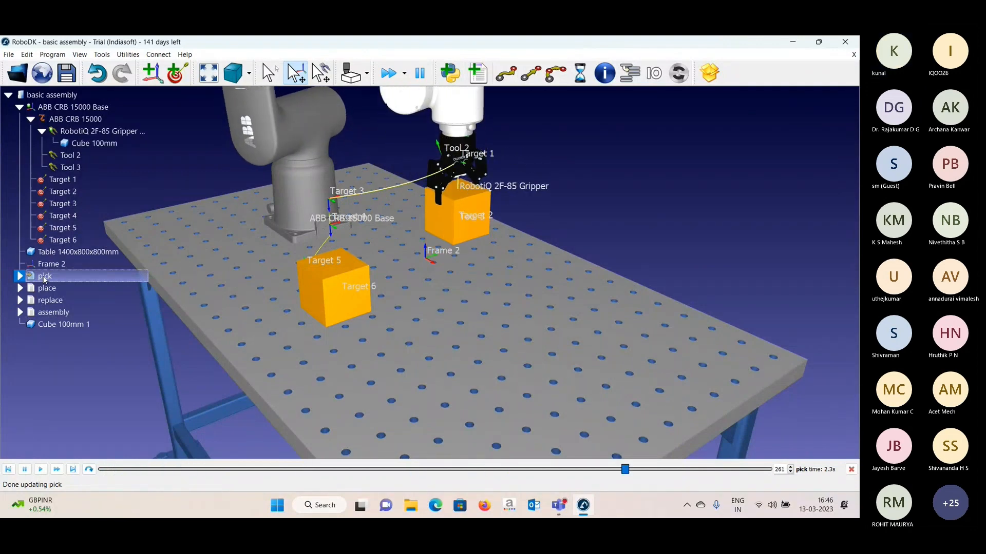
{"action": "double_click", "coordinate": [46, 288]}
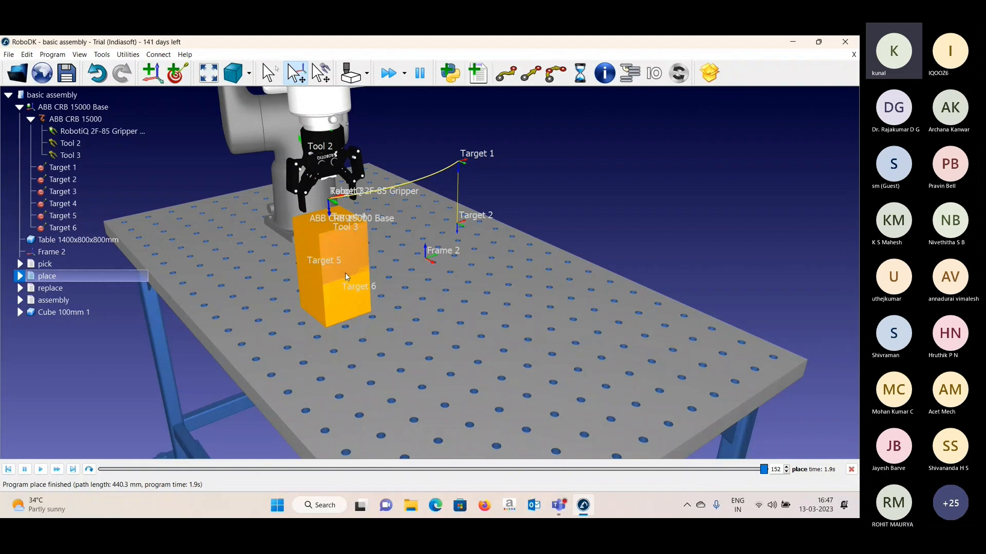
{"action": "double_click", "coordinate": [54, 300]}
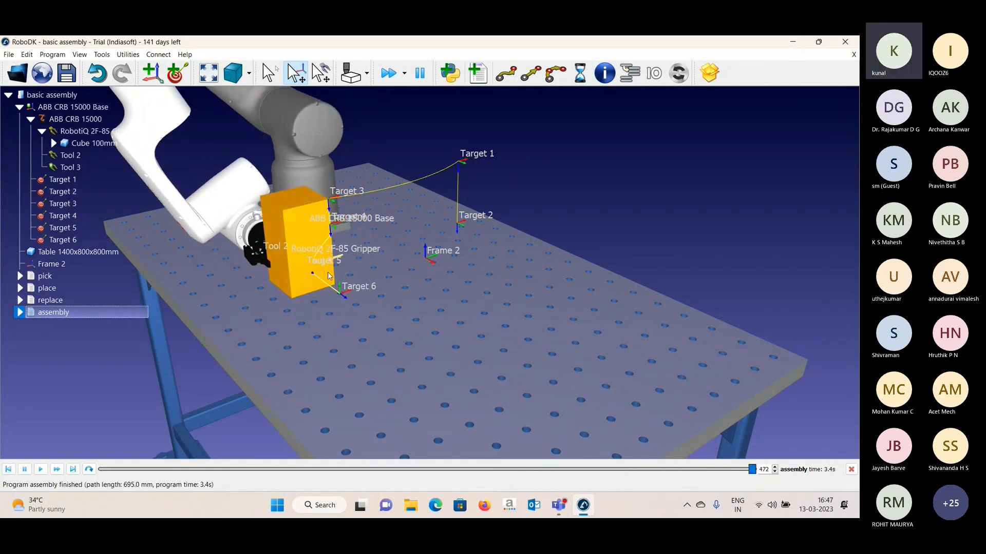
- Return both cubes to their start positions with the replace program and close the basic assembly station
{"action": "left_click", "coordinate": [54, 301]}
{"action": "double_click", "coordinate": [56, 302]}
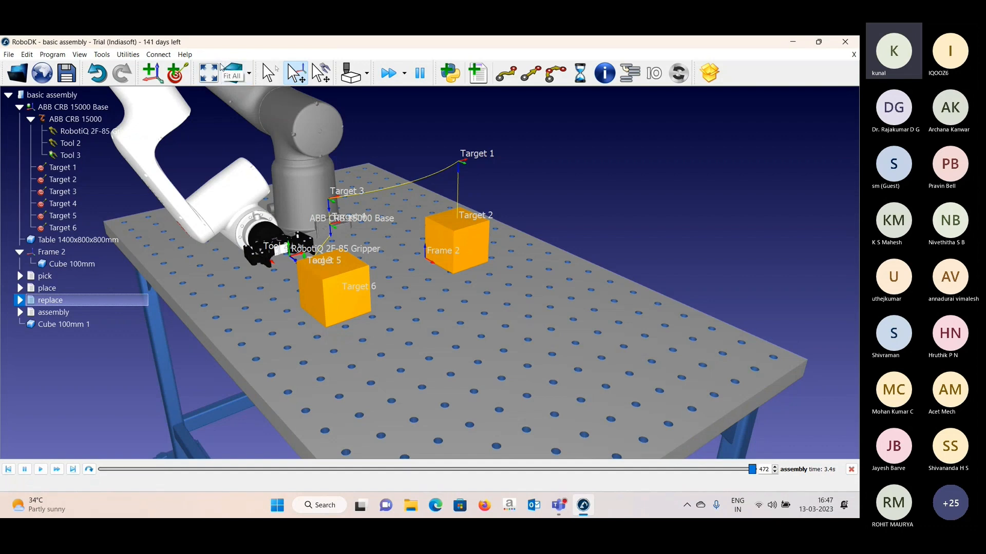
{"action": "left_click", "coordinate": [60, 96]}
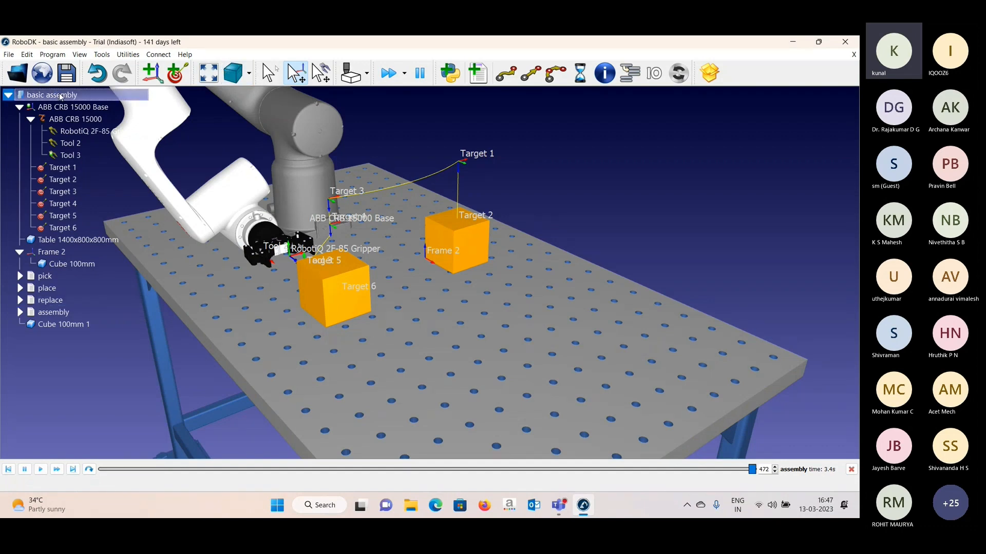
{"action": "key", "text": "Delete"}
{"action": "left_click", "coordinate": [445, 276]}
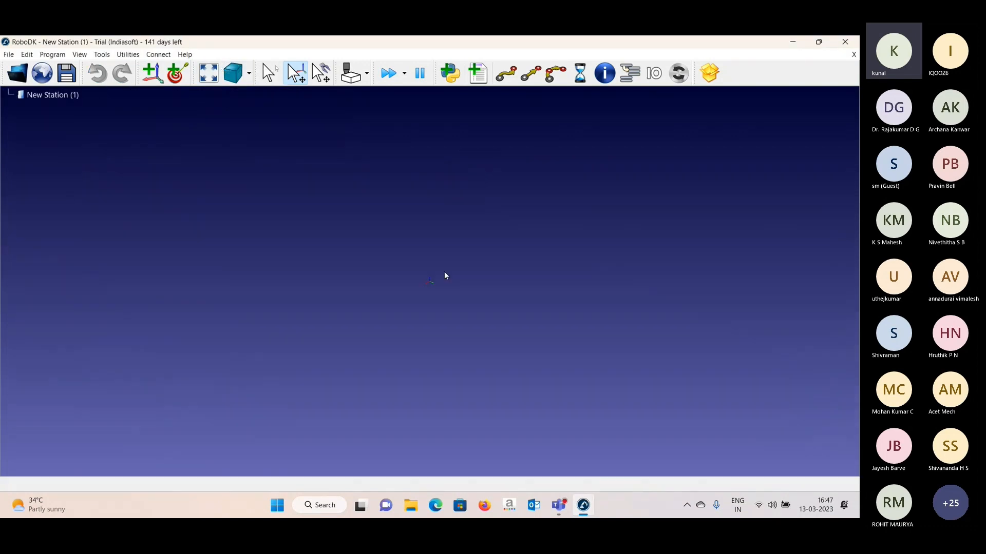
- Open the online library's sample stations in the browser and look through the assembly, conveying, curve following and cutting examples
{"action": "left_click", "coordinate": [42, 73]}
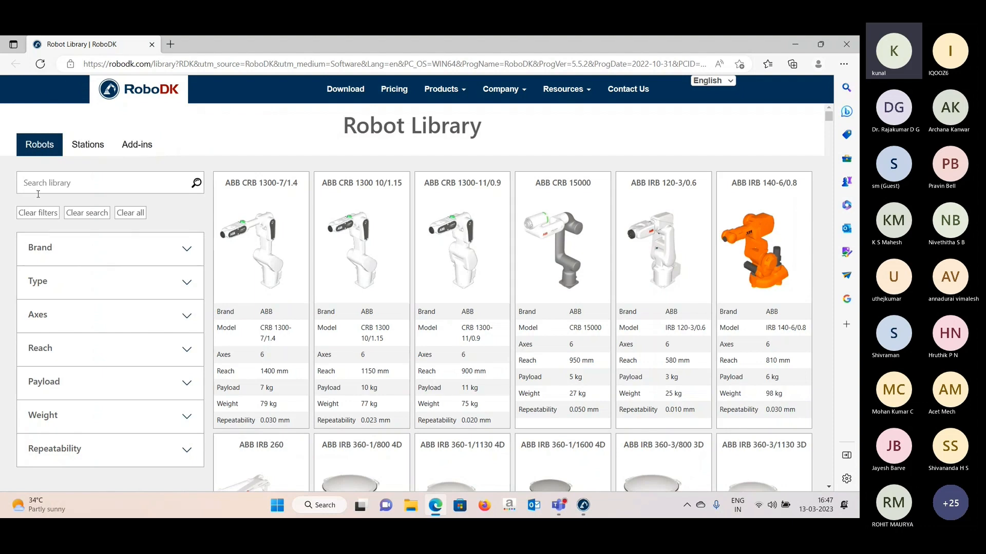
{"action": "left_click", "coordinate": [85, 155]}
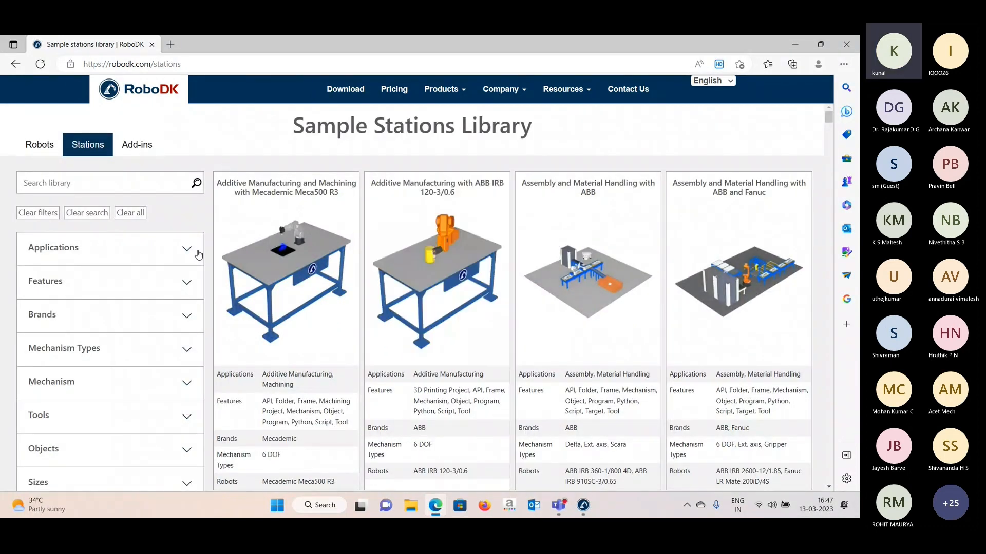
{"action": "mouse_move", "coordinate": [576, 318]}
{"action": "scroll", "coordinate": [576, 319], "scroll_direction": "down", "scroll_amount": 2}
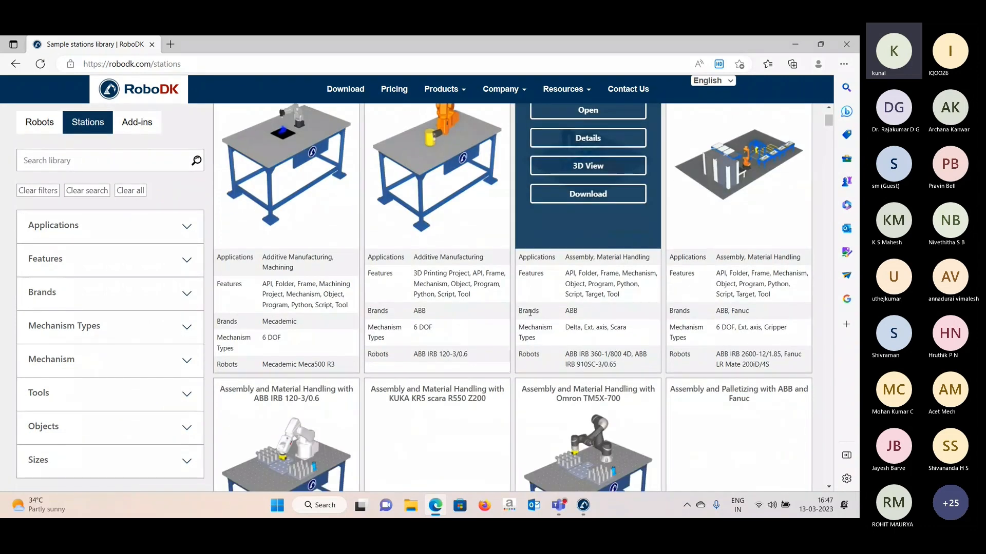
{"action": "scroll", "coordinate": [530, 313], "scroll_direction": "down", "scroll_amount": 3}
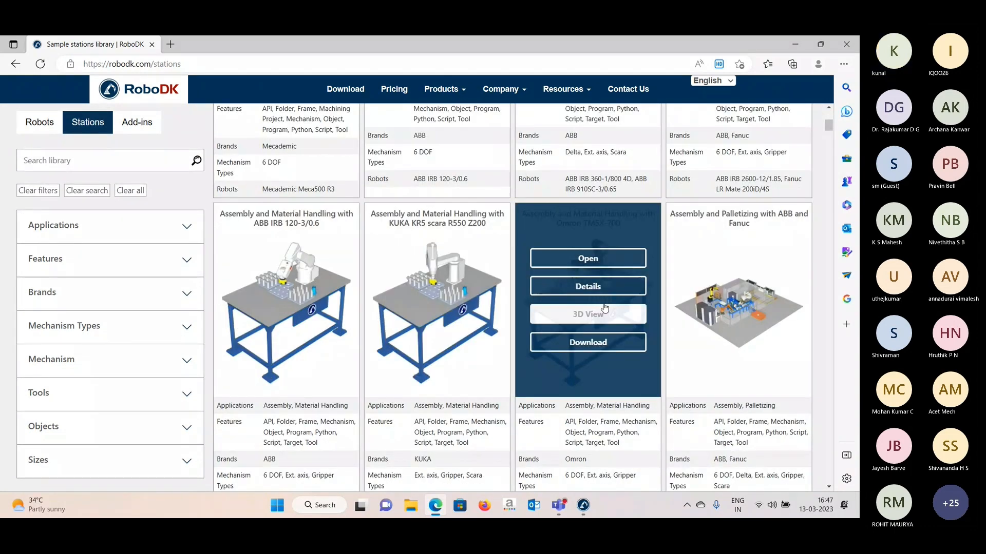
{"action": "scroll", "coordinate": [649, 279], "scroll_direction": "down", "scroll_amount": 4}
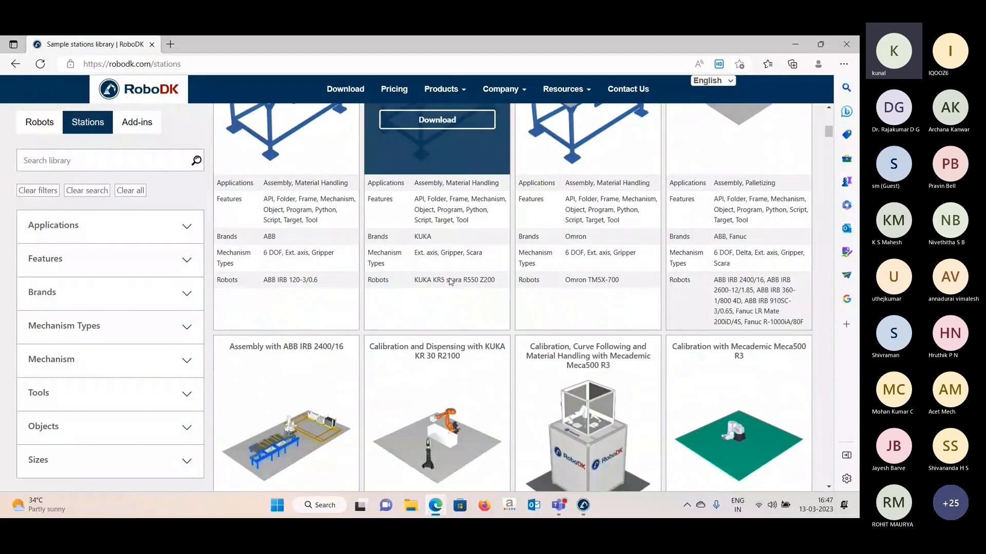
{"action": "scroll", "coordinate": [451, 281], "scroll_direction": "down", "scroll_amount": 1}
{"action": "scroll", "coordinate": [450, 278], "scroll_direction": "down", "scroll_amount": 2}
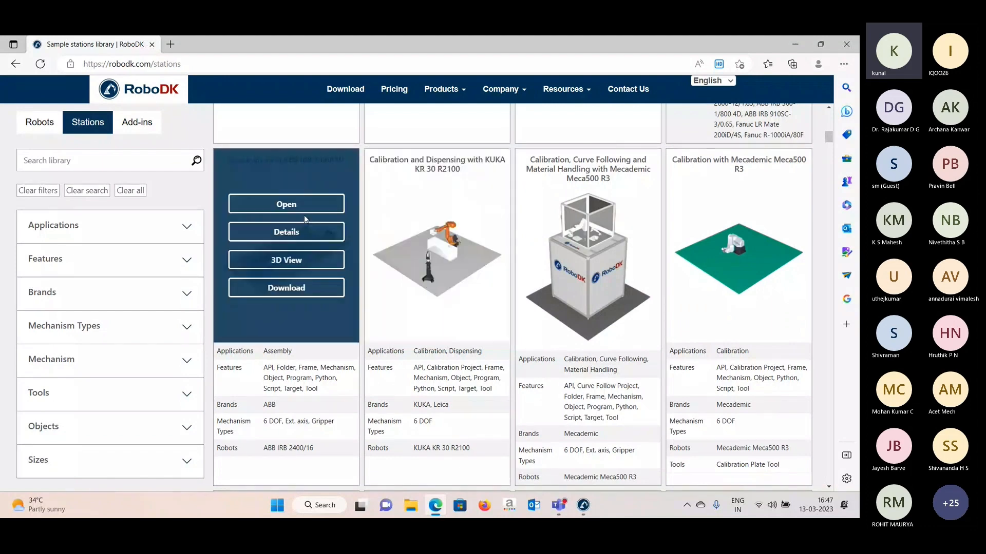
{"action": "scroll", "coordinate": [304, 215], "scroll_direction": "down", "scroll_amount": 5}
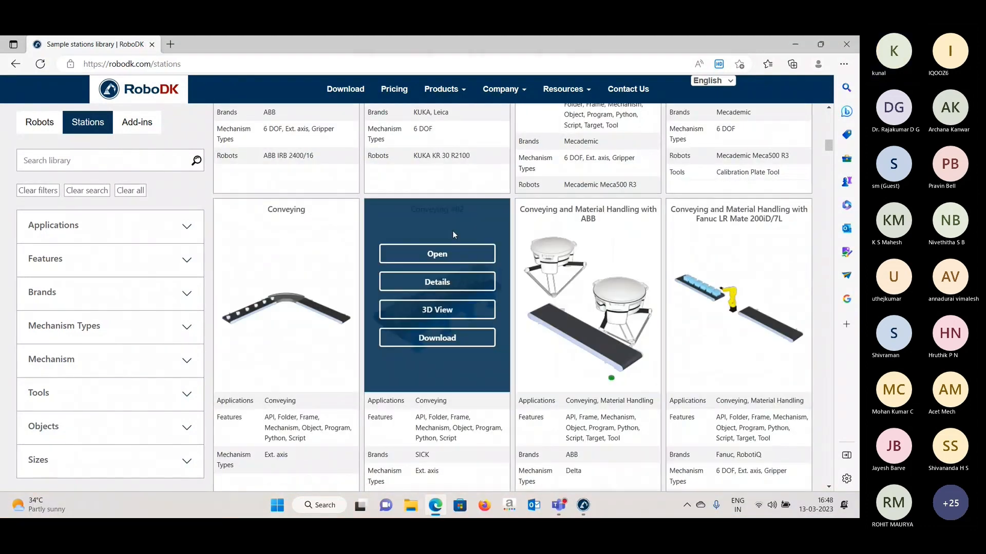
{"action": "scroll", "coordinate": [452, 230], "scroll_direction": "down", "scroll_amount": 4}
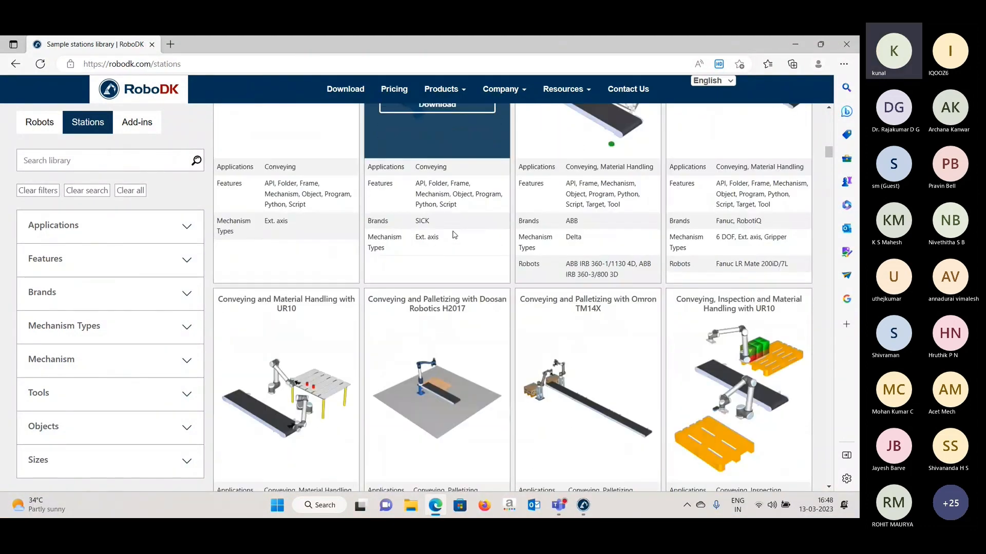
{"action": "scroll", "coordinate": [454, 234], "scroll_direction": "down", "scroll_amount": 6}
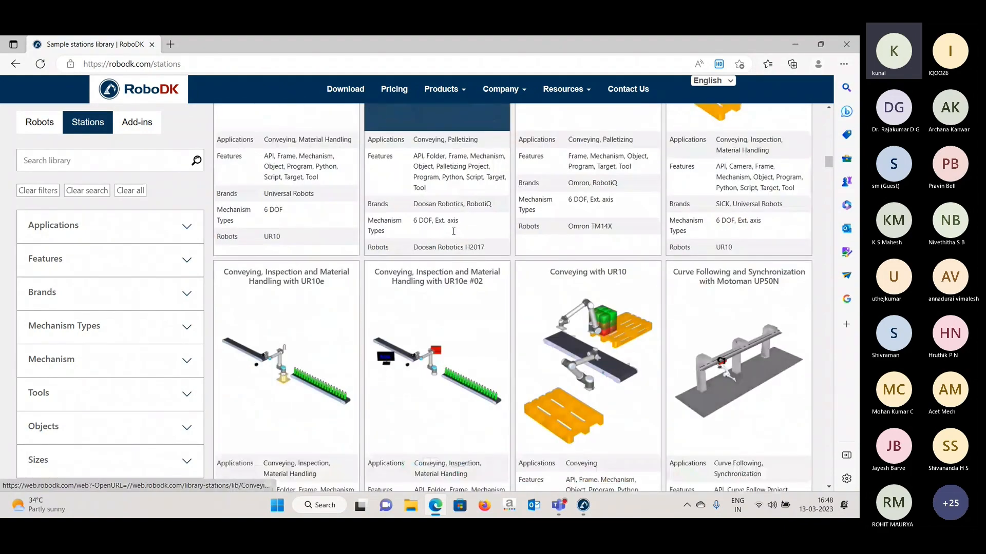
{"action": "scroll", "coordinate": [453, 231], "scroll_direction": "down", "scroll_amount": 6}
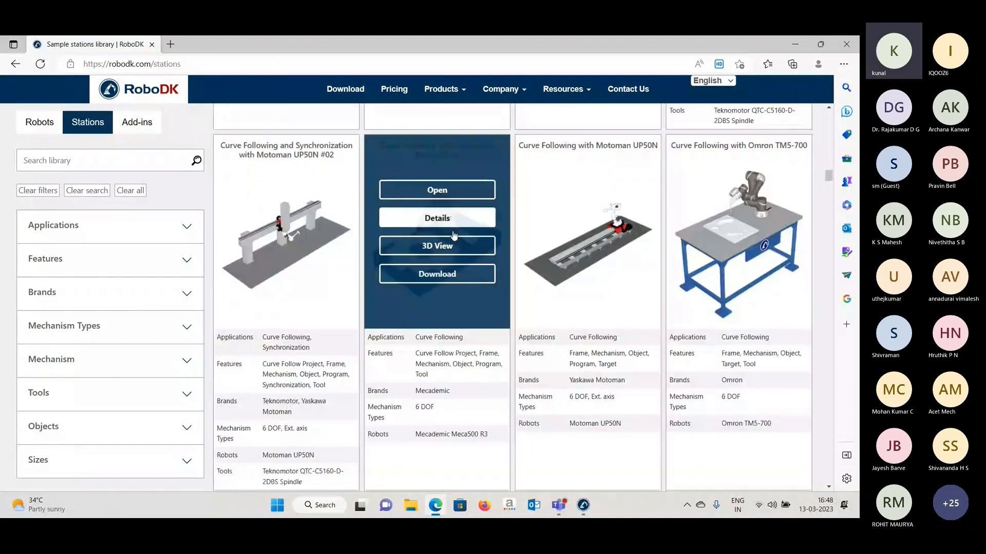
{"action": "scroll", "coordinate": [454, 235], "scroll_direction": "down", "scroll_amount": 2}
{"action": "scroll", "coordinate": [454, 235], "scroll_direction": "down", "scroll_amount": 2}
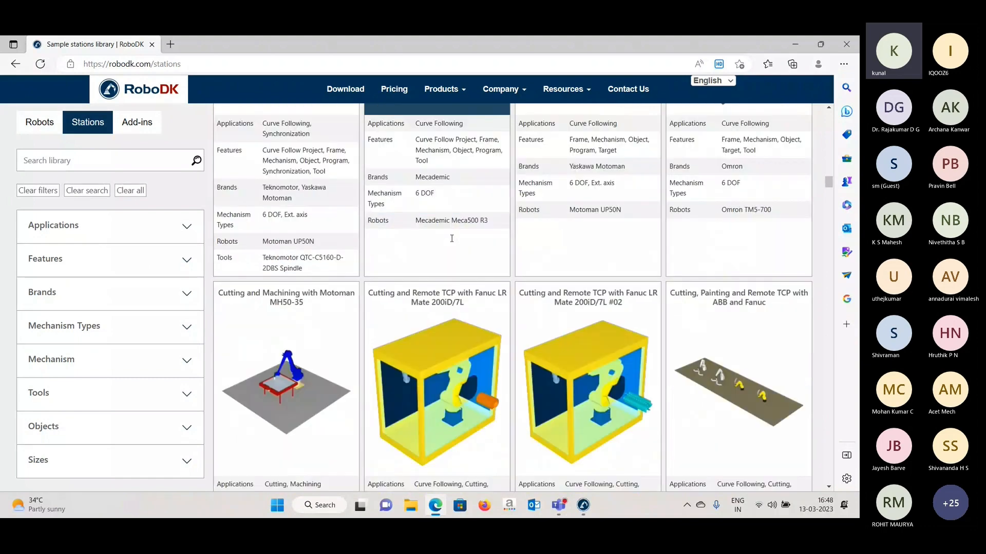
- Open the Curve Following with Omron TM5-700 sample station from the online library and switch back to RoboDK
{"action": "scroll", "coordinate": [473, 263], "scroll_direction": "up", "scroll_amount": 6}
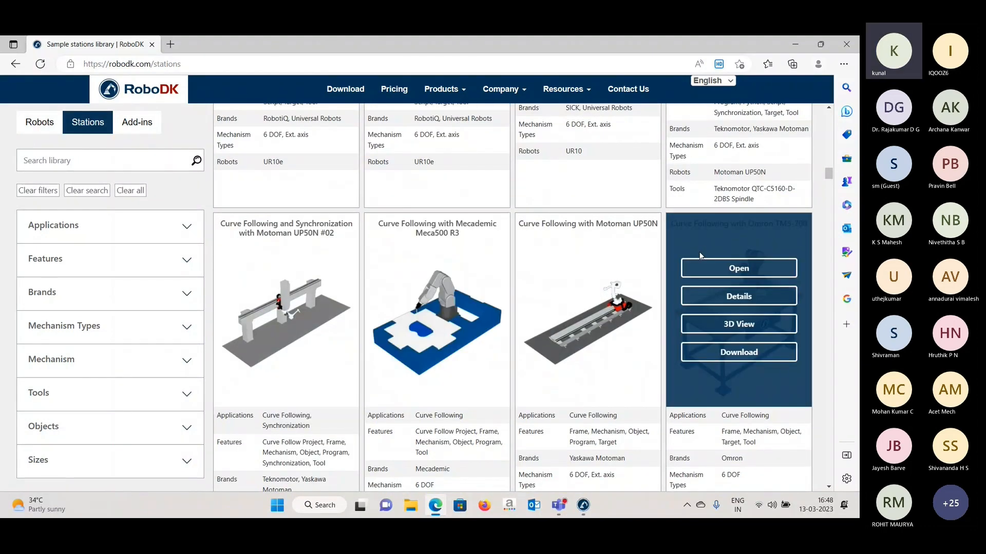
{"action": "mouse_move", "coordinate": [724, 268]}
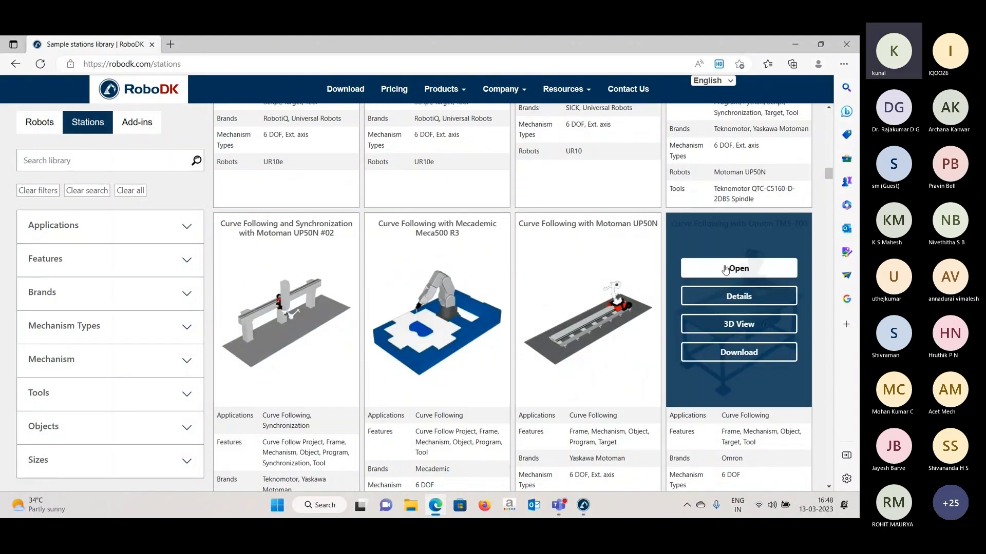
{"action": "mouse_move", "coordinate": [587, 285]}
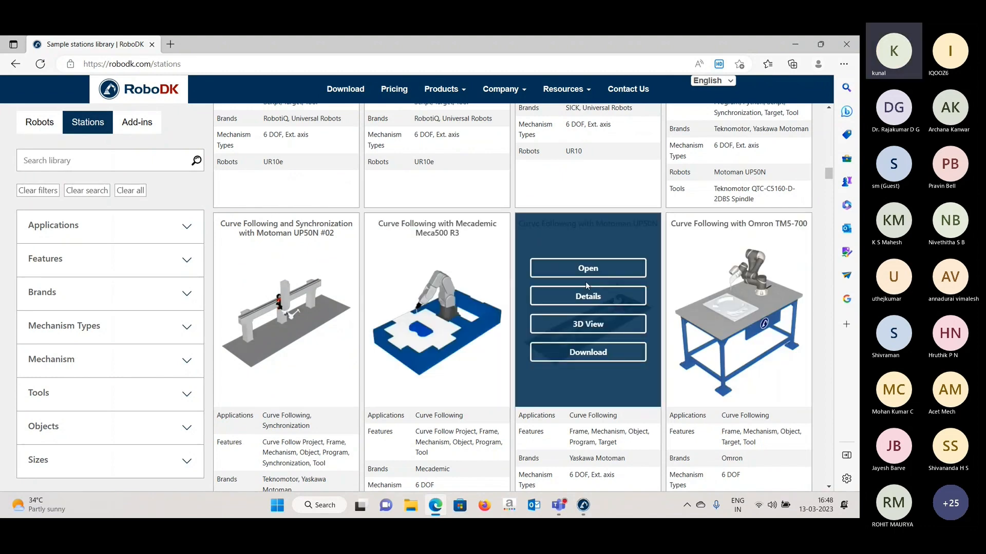
{"action": "scroll", "coordinate": [587, 286], "scroll_direction": "down", "scroll_amount": 8}
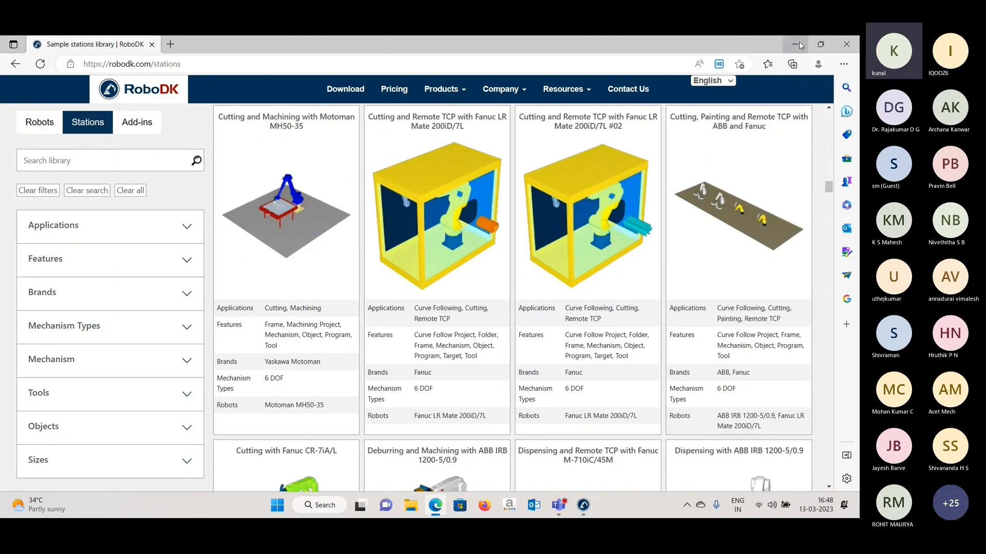
{"action": "left_click", "coordinate": [797, 44]}
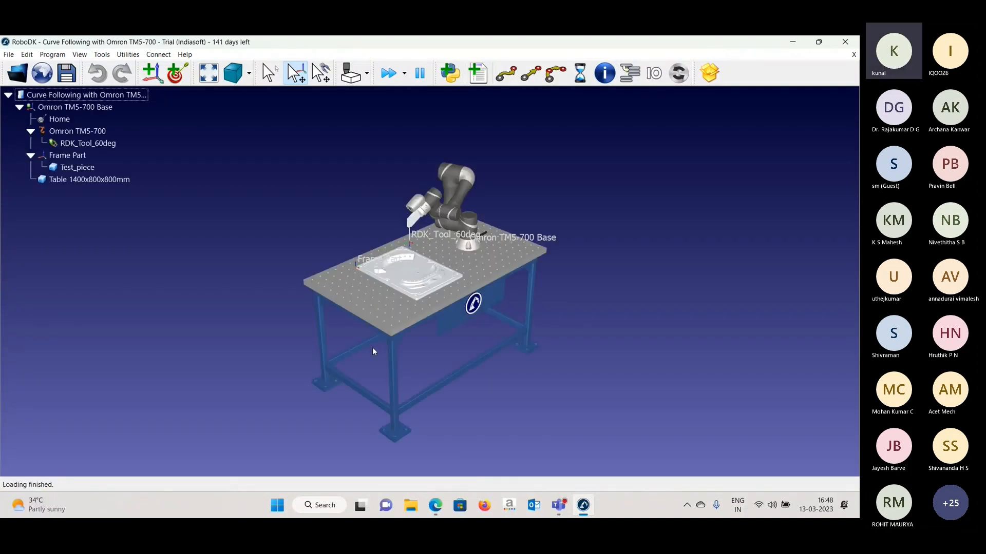
- Examine the Omron TM5-700 curve following station, including the test piece, the table and the details of Frame Part
{"action": "scroll", "coordinate": [371, 347], "scroll_direction": "up", "scroll_amount": 5}
{"action": "scroll", "coordinate": [393, 272], "scroll_direction": "down", "scroll_amount": 2}
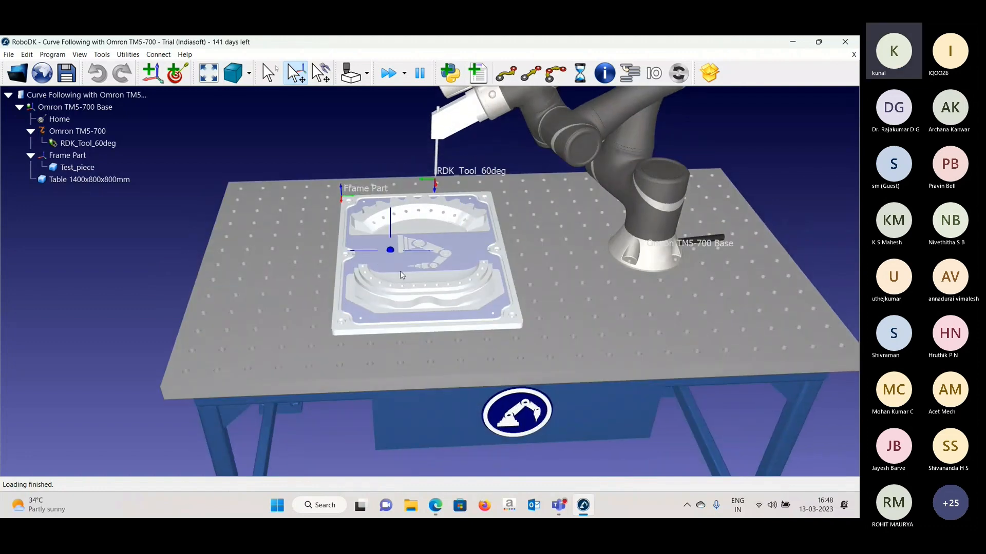
{"action": "middle_click_drag", "start_coordinate": [402, 274], "coordinate": [415, 302]}
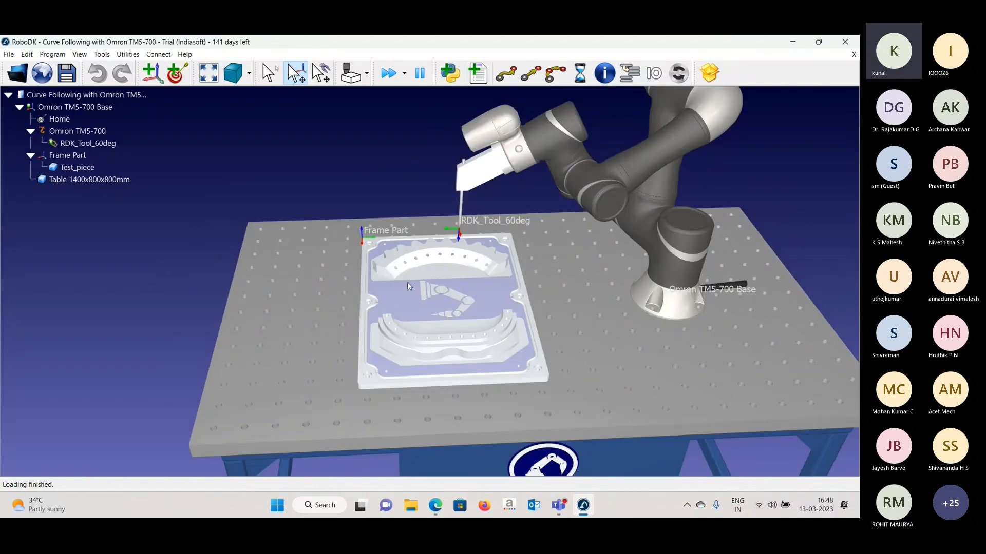
{"action": "left_click", "coordinate": [72, 167]}
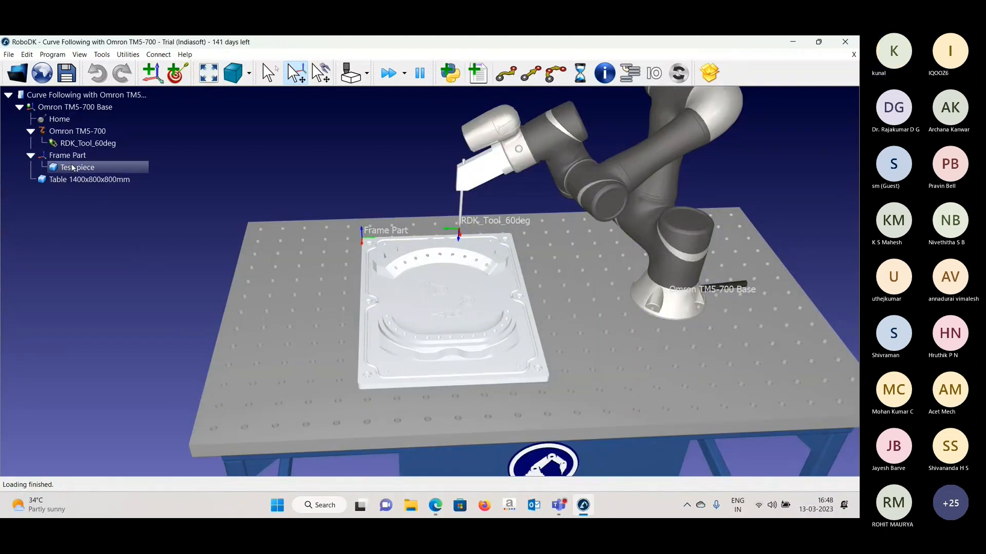
{"action": "left_click", "coordinate": [47, 180]}
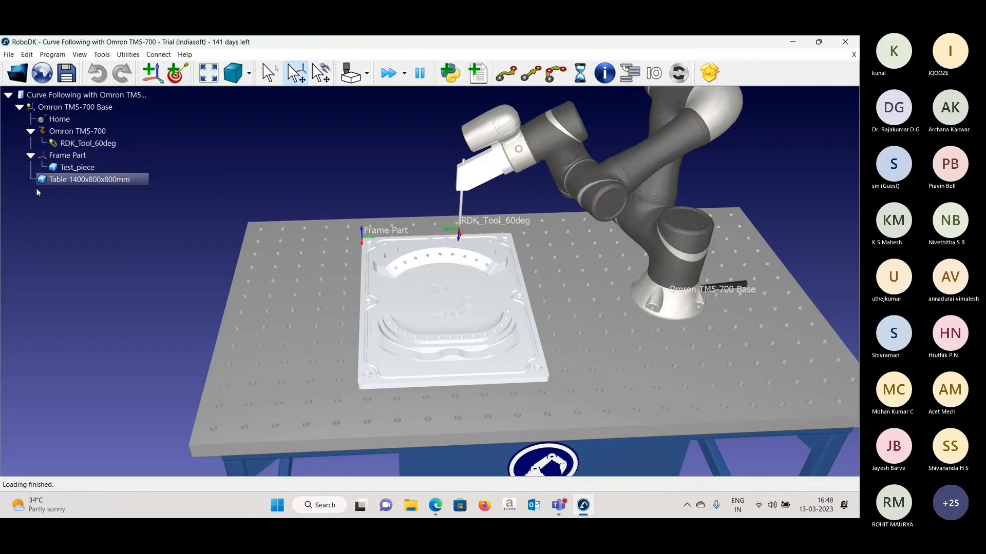
{"action": "left_click", "coordinate": [68, 158]}
{"action": "double_click", "coordinate": [69, 159]}
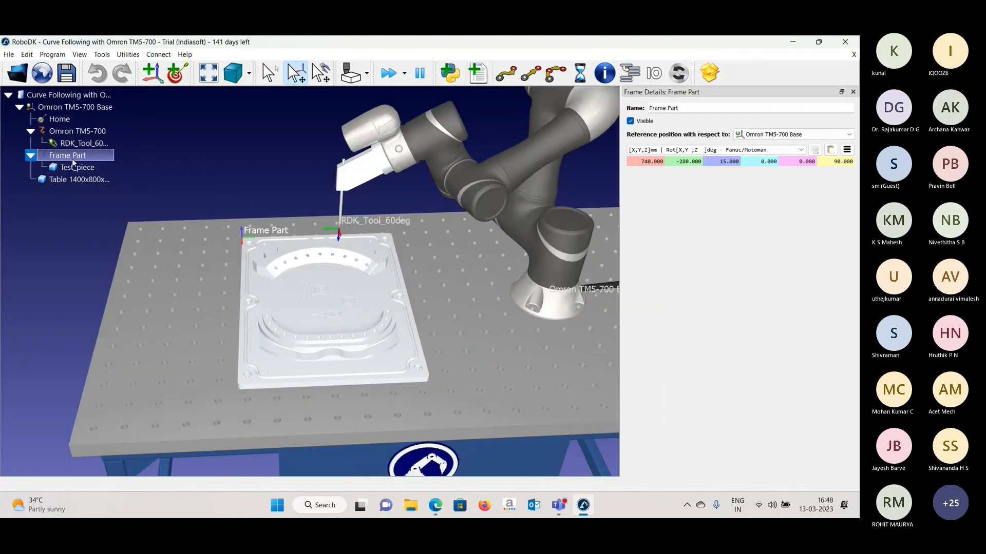
{"action": "left_click", "coordinate": [853, 91]}
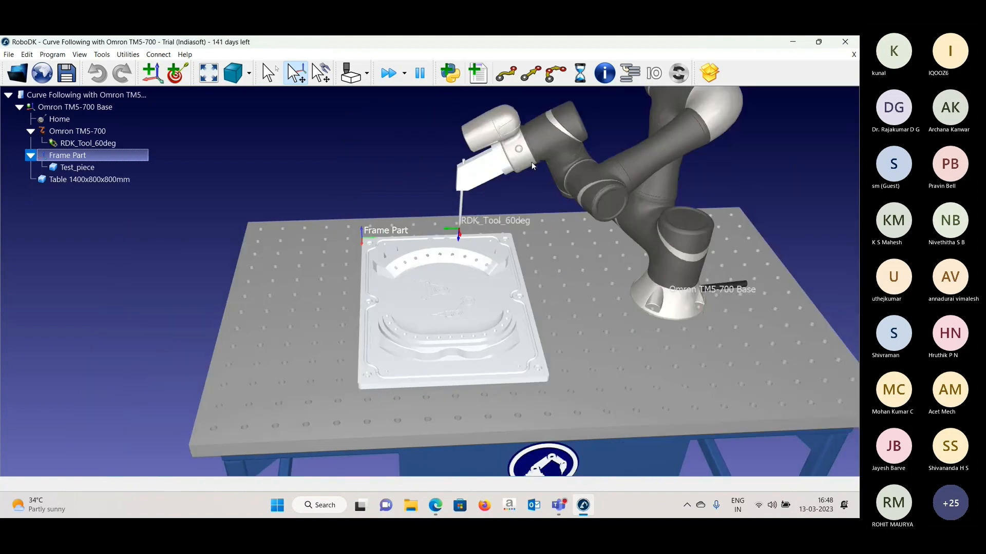
{"action": "left_click_drag", "start_coordinate": [442, 213], "coordinate": [231, 169]}
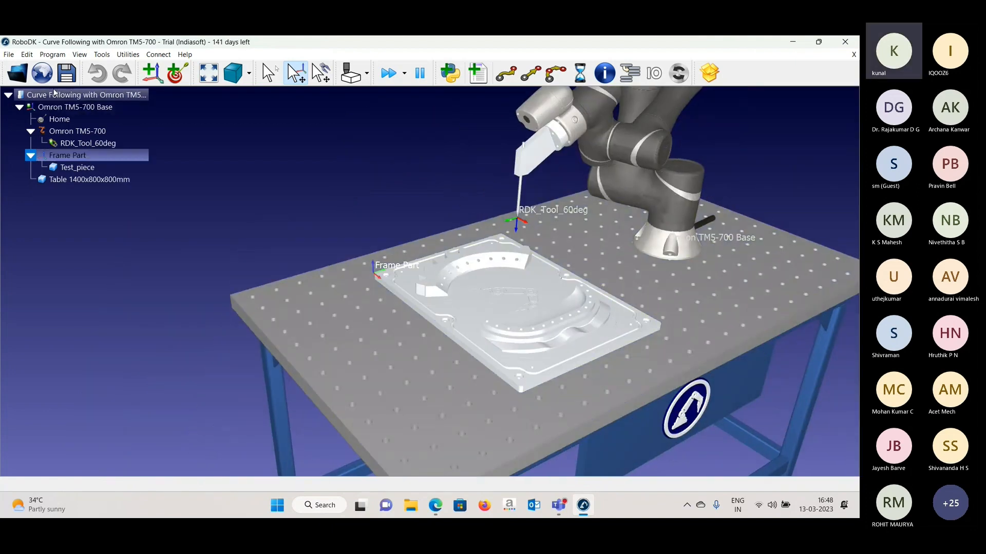
- Close the Curve Following with Omron TM5-700 station without saving it
{"action": "left_click", "coordinate": [60, 99]}
{"action": "key", "text": "Delete"}
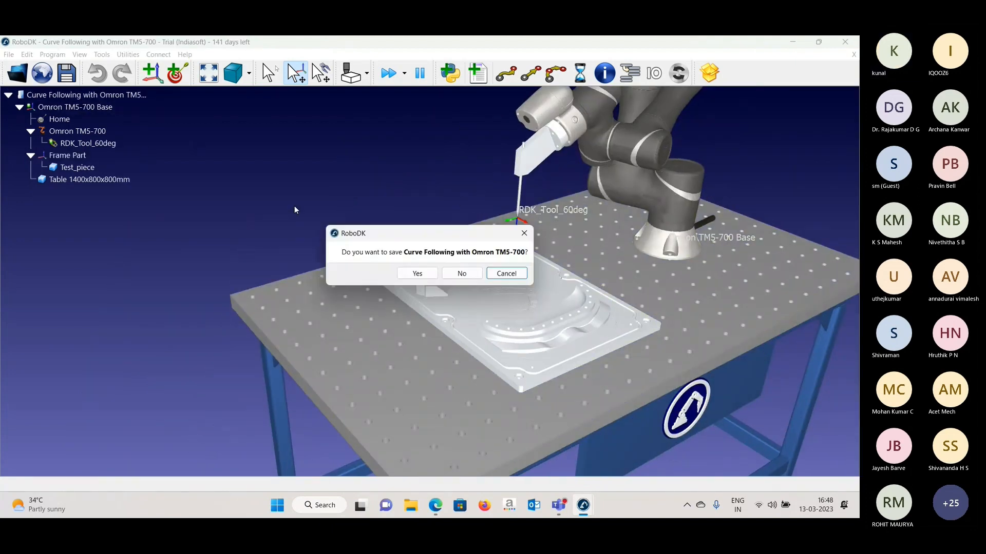
{"action": "left_click", "coordinate": [464, 271]}
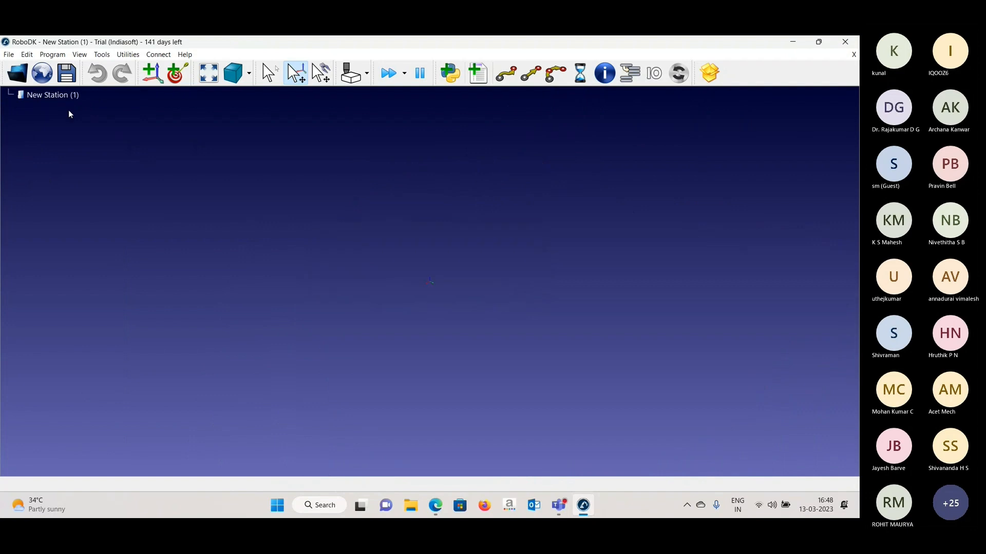
- Open the online library's sample stations in the browser again and browse past the assembly and conveying examples to the cutting ones
{"action": "left_click", "coordinate": [42, 73]}
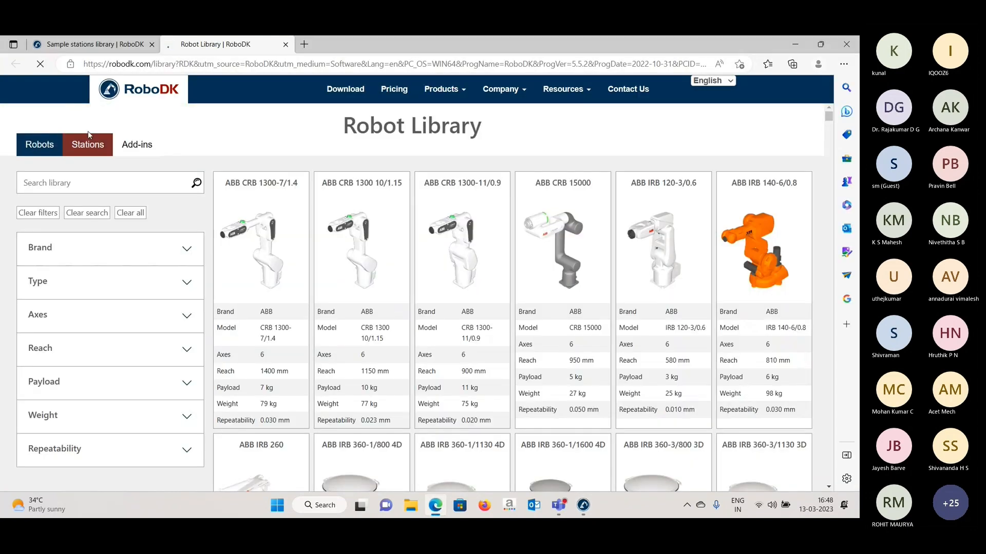
{"action": "left_click", "coordinate": [87, 138]}
{"action": "scroll", "coordinate": [538, 297], "scroll_direction": "down", "scroll_amount": 20}
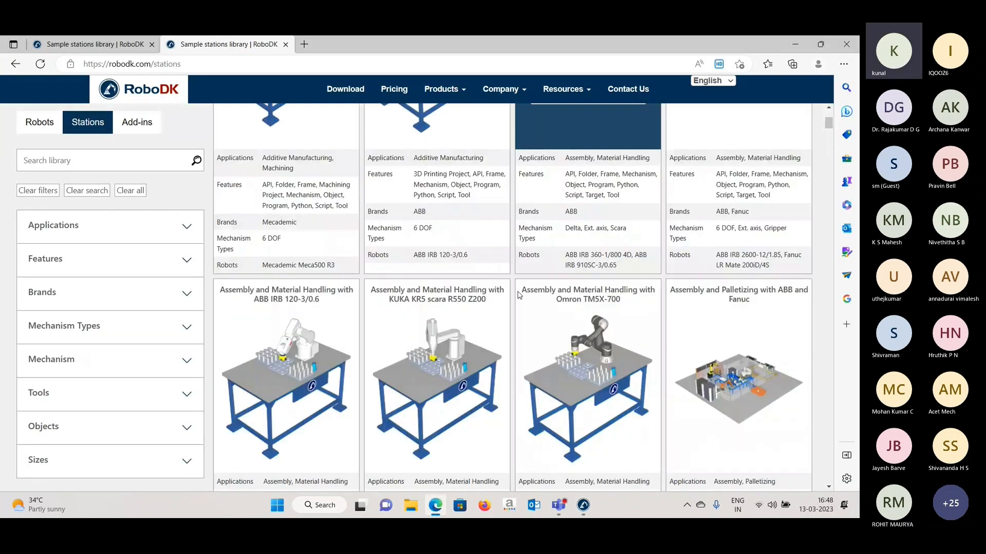
{"action": "scroll", "coordinate": [518, 291], "scroll_direction": "down", "scroll_amount": 12}
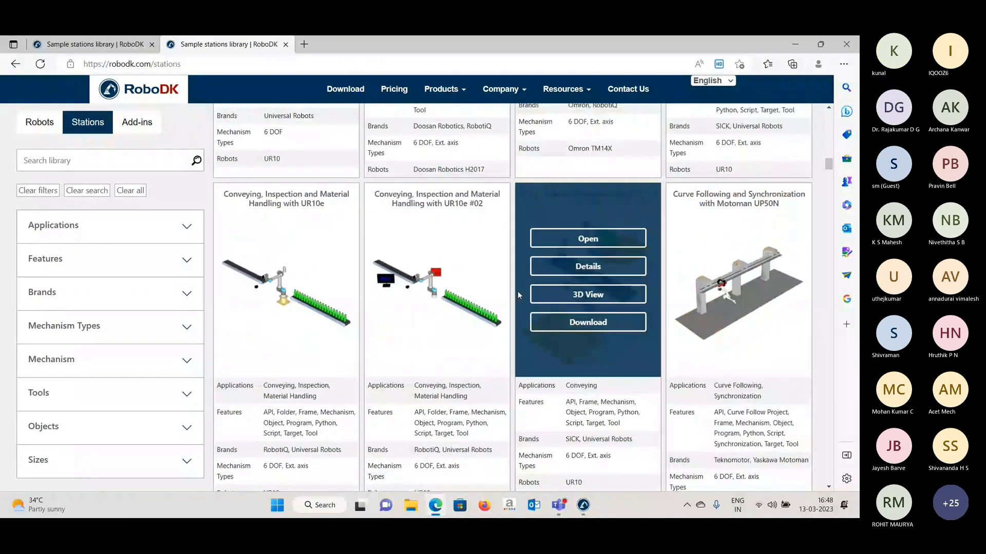
{"action": "scroll", "coordinate": [441, 302], "scroll_direction": "down", "scroll_amount": 6}
{"action": "scroll", "coordinate": [441, 303], "scroll_direction": "down", "scroll_amount": 15}
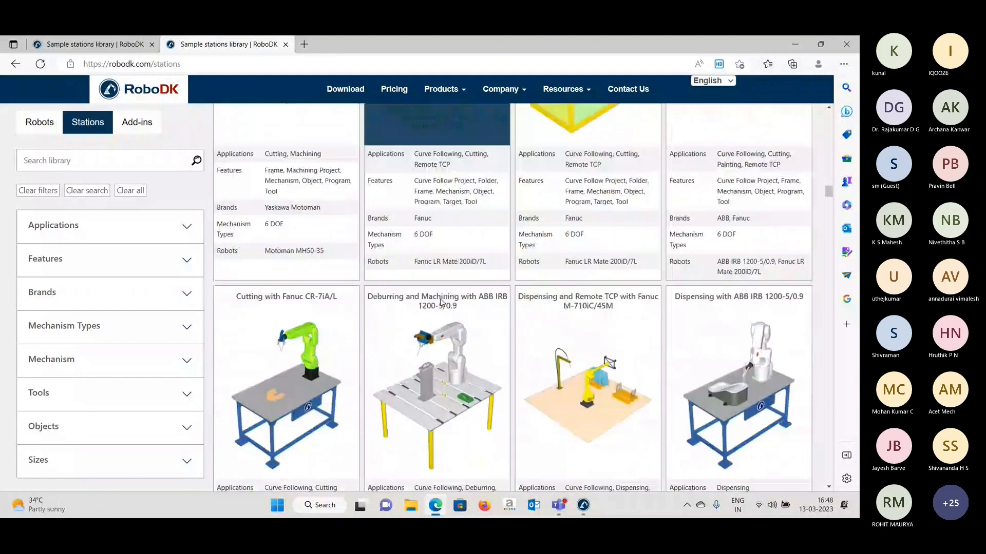
- Look through the dispensing sample stations for the various robot brands, such as Fanuc, KUKA, Omron, Staubli and Yaskawa
{"action": "scroll", "coordinate": [440, 303], "scroll_direction": "down", "scroll_amount": 5}
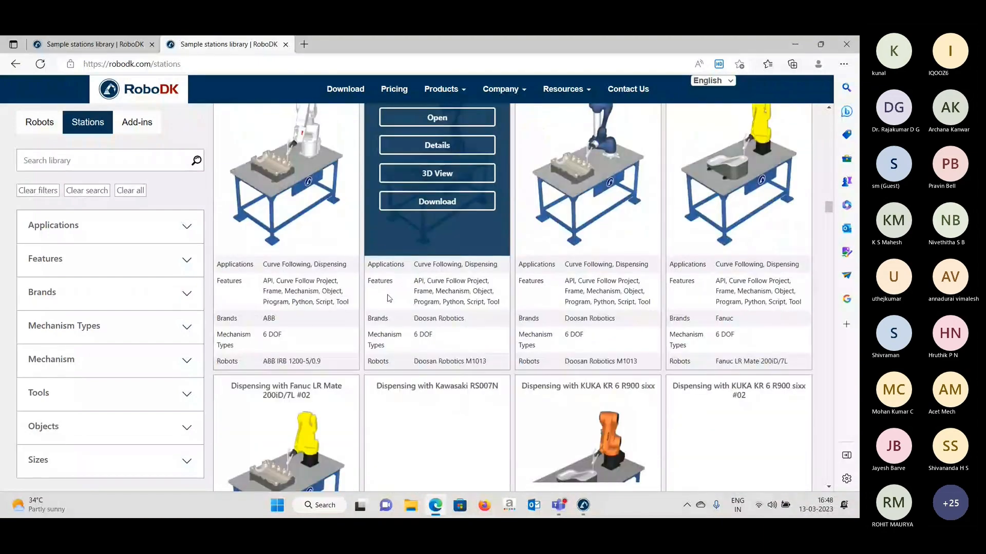
{"action": "scroll", "coordinate": [505, 296], "scroll_direction": "up", "scroll_amount": 2}
{"action": "scroll", "coordinate": [505, 296], "scroll_direction": "down", "scroll_amount": 7}
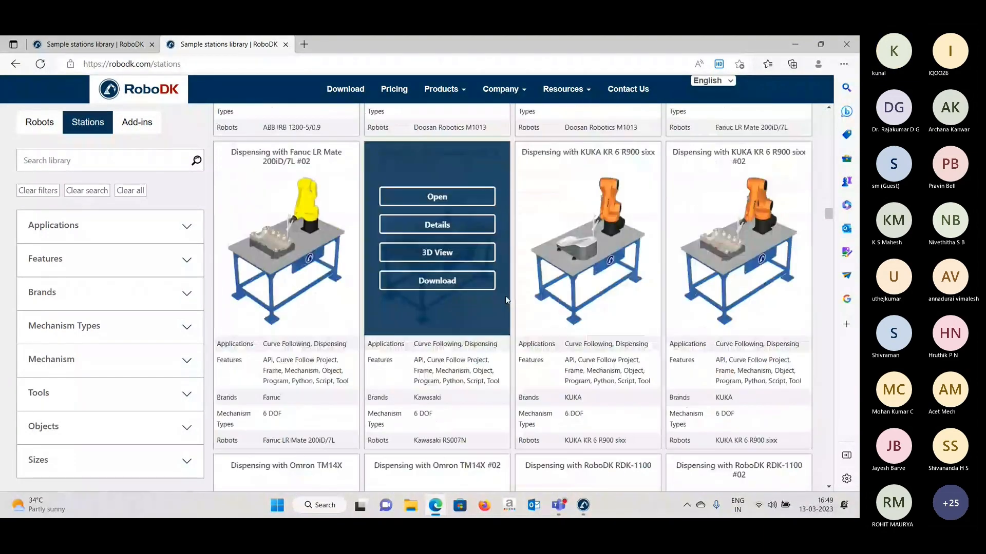
{"action": "scroll", "coordinate": [505, 296], "scroll_direction": "down", "scroll_amount": 3}
{"action": "scroll", "coordinate": [505, 299], "scroll_direction": "down", "scroll_amount": 3}
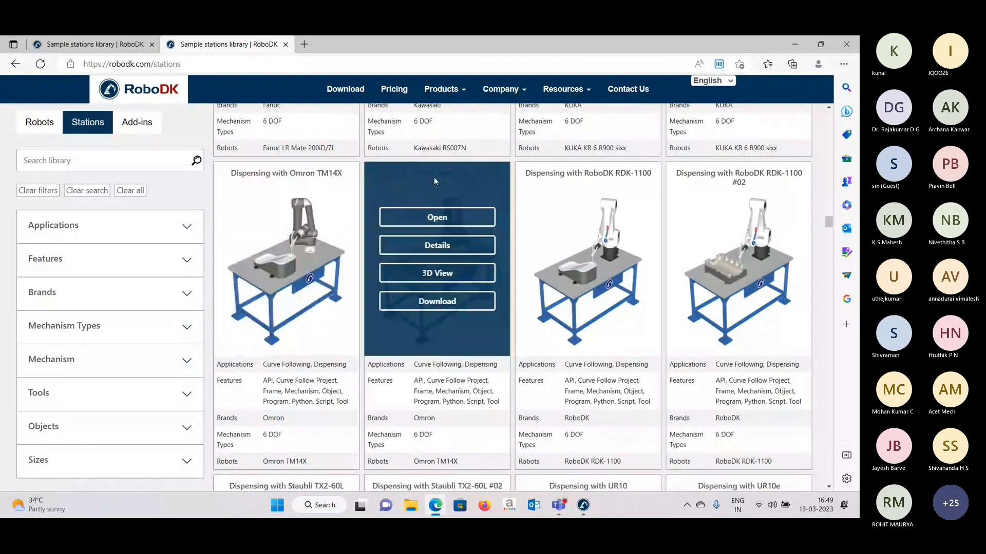
{"action": "scroll", "coordinate": [395, 169], "scroll_direction": "down", "scroll_amount": 2}
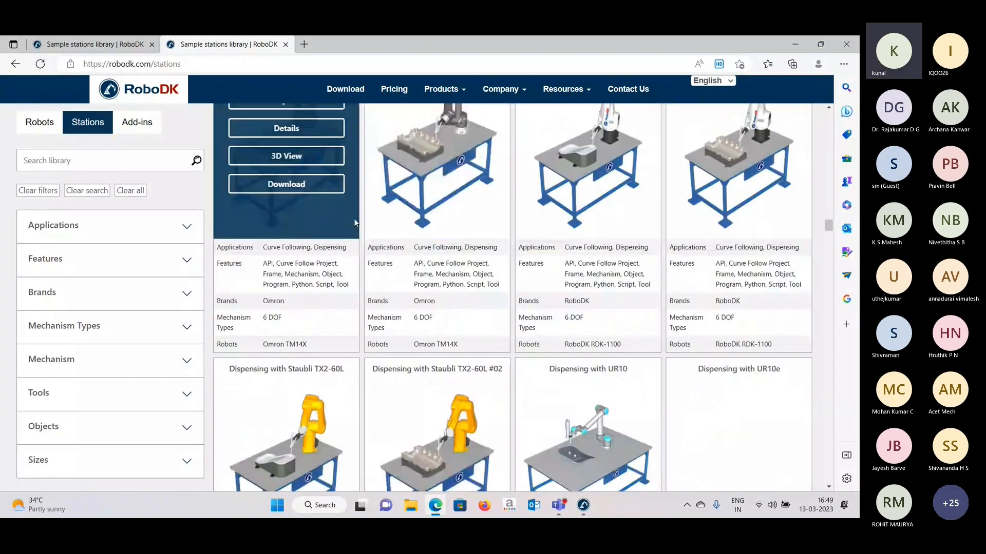
{"action": "scroll", "coordinate": [477, 222], "scroll_direction": "up", "scroll_amount": 3}
{"action": "scroll", "coordinate": [593, 309], "scroll_direction": "up", "scroll_amount": 4}
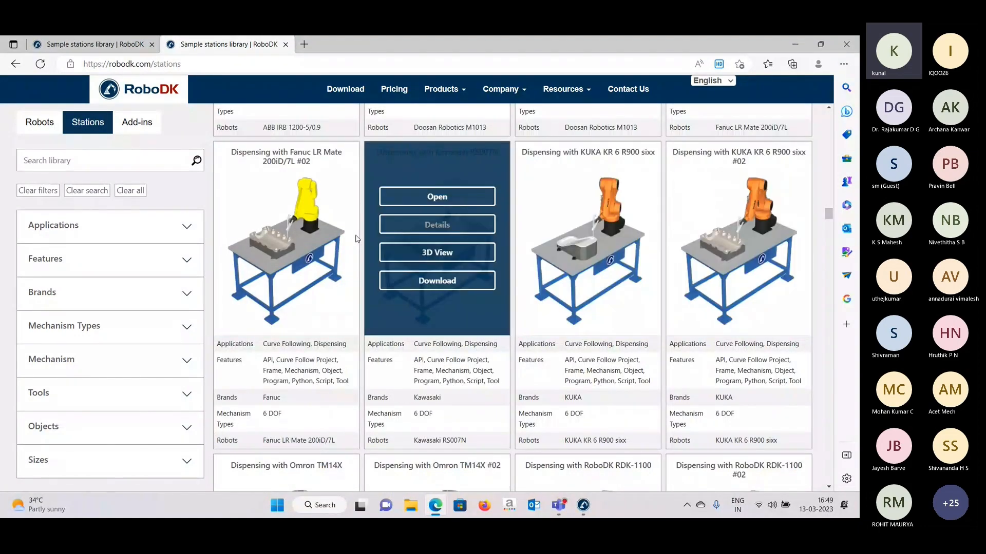
{"action": "scroll", "coordinate": [290, 218], "scroll_direction": "down", "scroll_amount": 2}
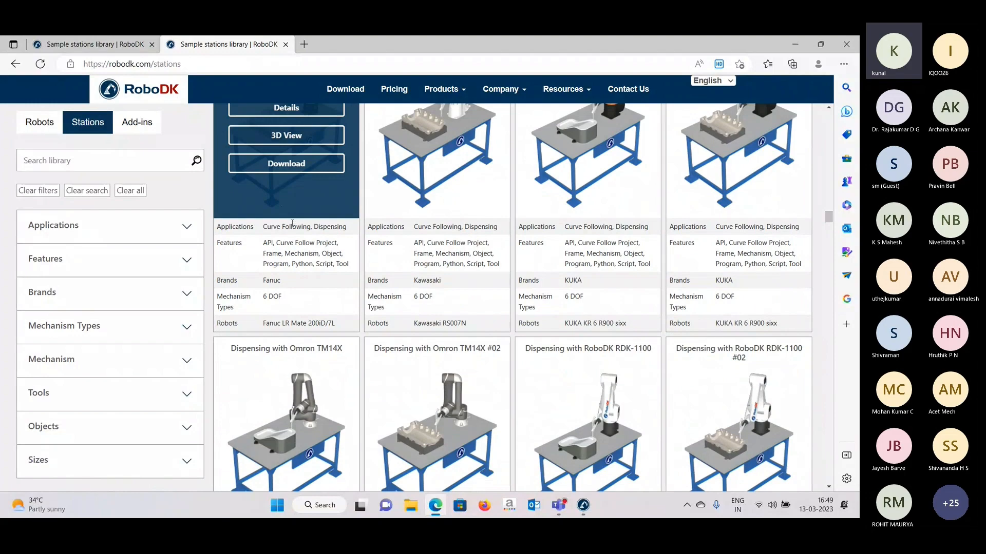
{"action": "scroll", "coordinate": [704, 265], "scroll_direction": "down", "scroll_amount": 3}
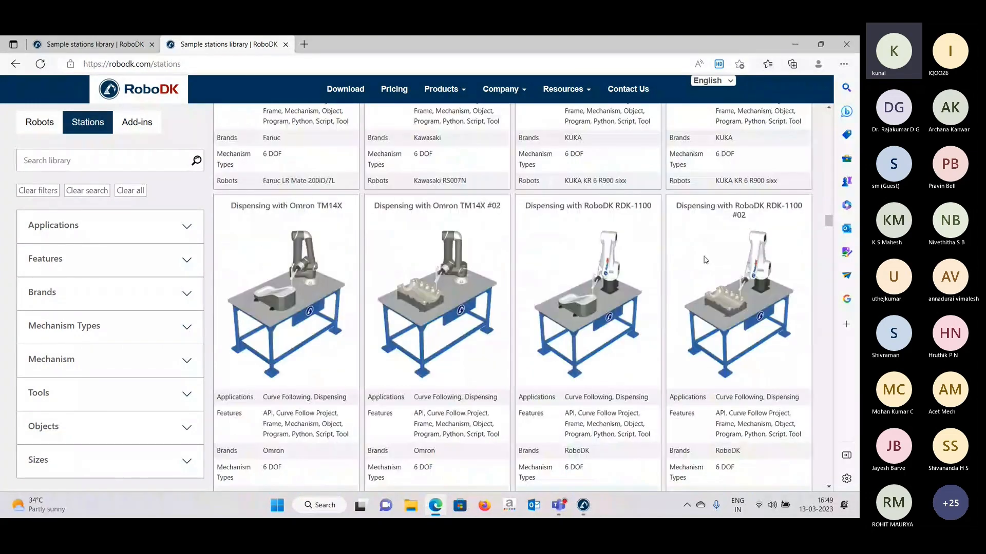
{"action": "scroll", "coordinate": [494, 267], "scroll_direction": "down", "scroll_amount": 5}
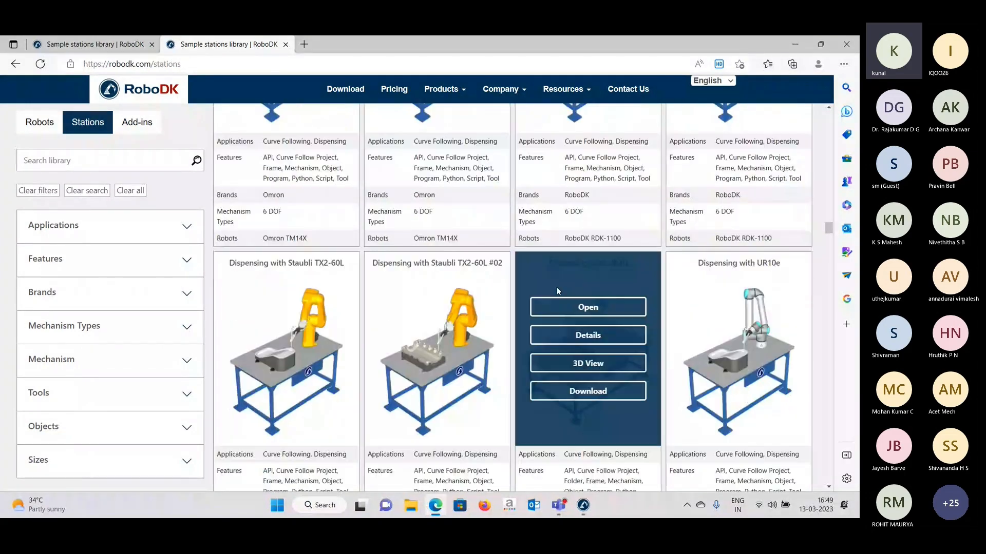
{"action": "scroll", "coordinate": [568, 293], "scroll_direction": "down", "scroll_amount": 3}
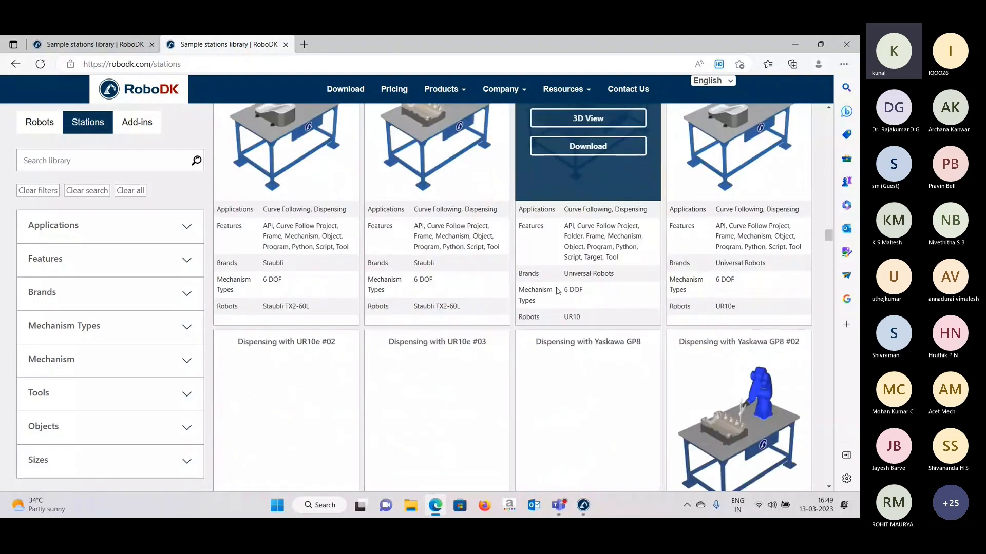
{"action": "scroll", "coordinate": [557, 291], "scroll_direction": "down", "scroll_amount": 8}
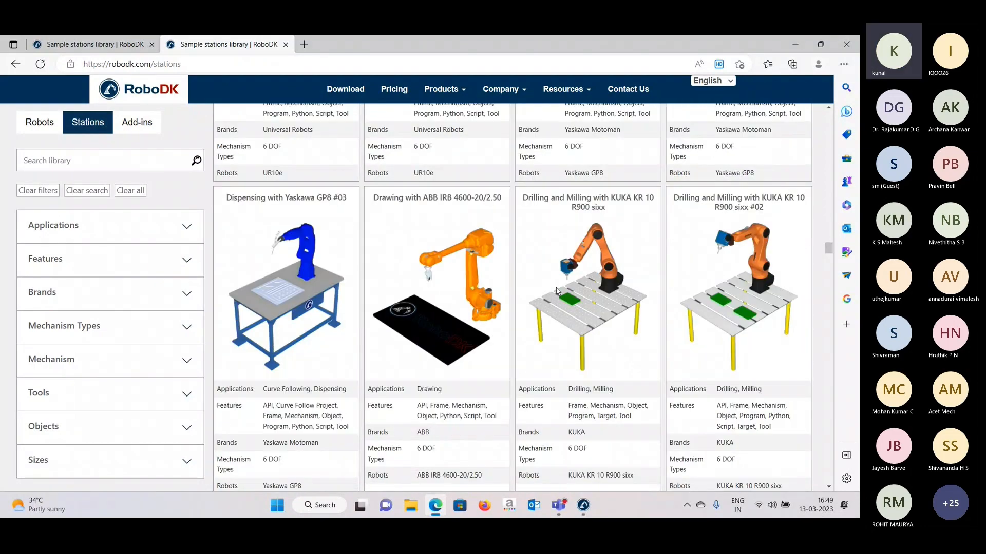
- Look through the drilling, grinding, inspection, machine tending and machining sample stations
{"action": "scroll", "coordinate": [557, 291], "scroll_direction": "down", "scroll_amount": 2}
{"action": "scroll", "coordinate": [557, 291], "scroll_direction": "down", "scroll_amount": 3}
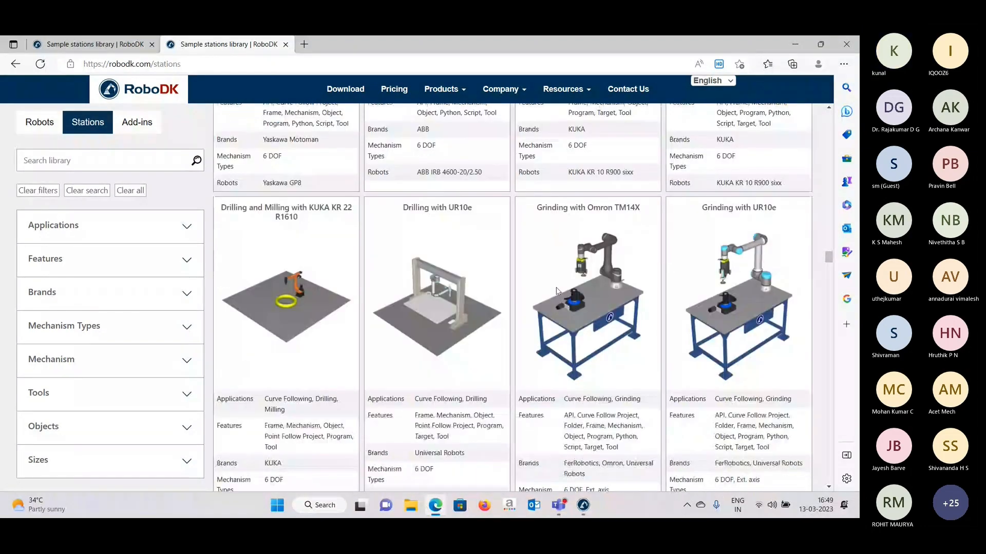
{"action": "scroll", "coordinate": [565, 267], "scroll_direction": "down", "scroll_amount": 3}
{"action": "scroll", "coordinate": [633, 261], "scroll_direction": "up", "scroll_amount": 2}
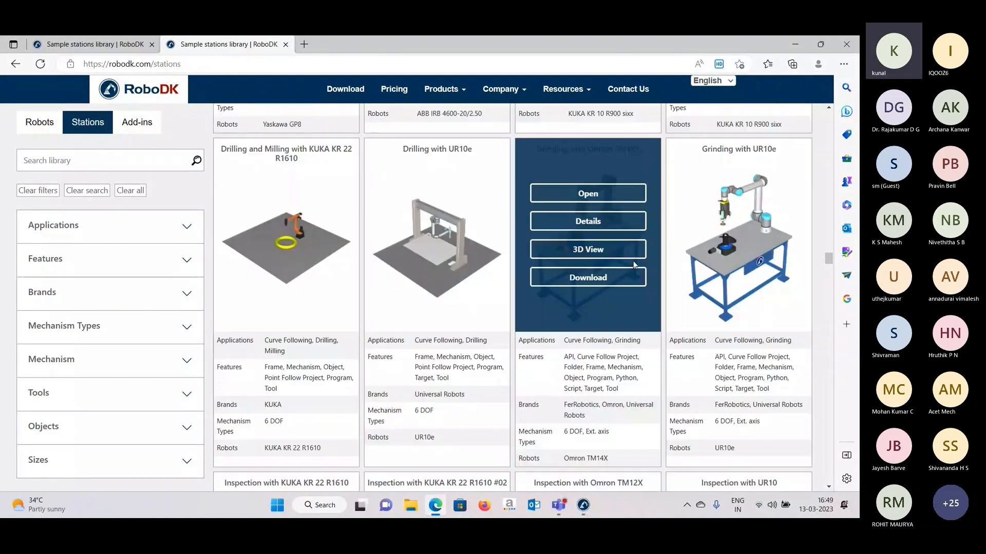
{"action": "scroll", "coordinate": [583, 327], "scroll_direction": "down", "scroll_amount": 1}
{"action": "scroll", "coordinate": [581, 322], "scroll_direction": "down", "scroll_amount": 2}
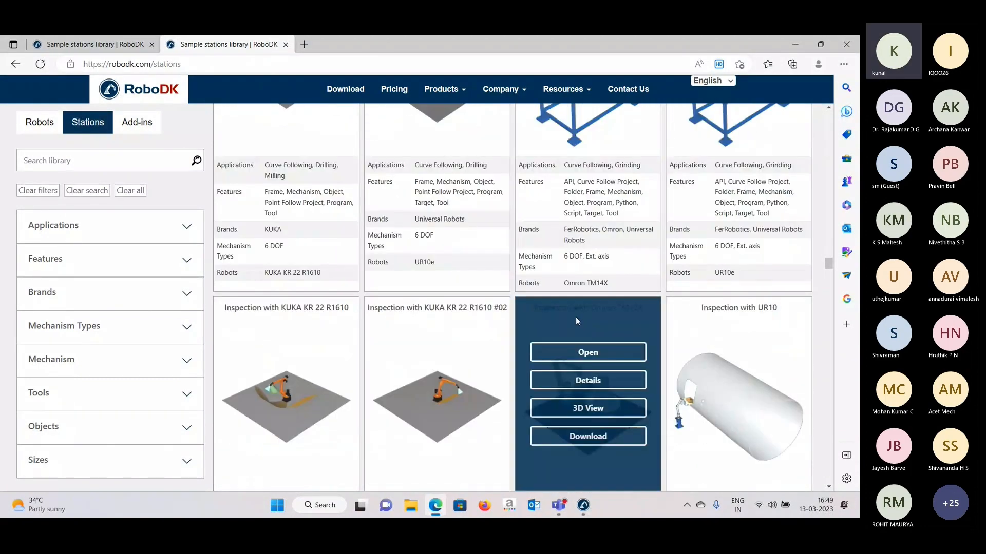
{"action": "scroll", "coordinate": [575, 316], "scroll_direction": "down", "scroll_amount": 5}
{"action": "scroll", "coordinate": [574, 322], "scroll_direction": "down", "scroll_amount": 3}
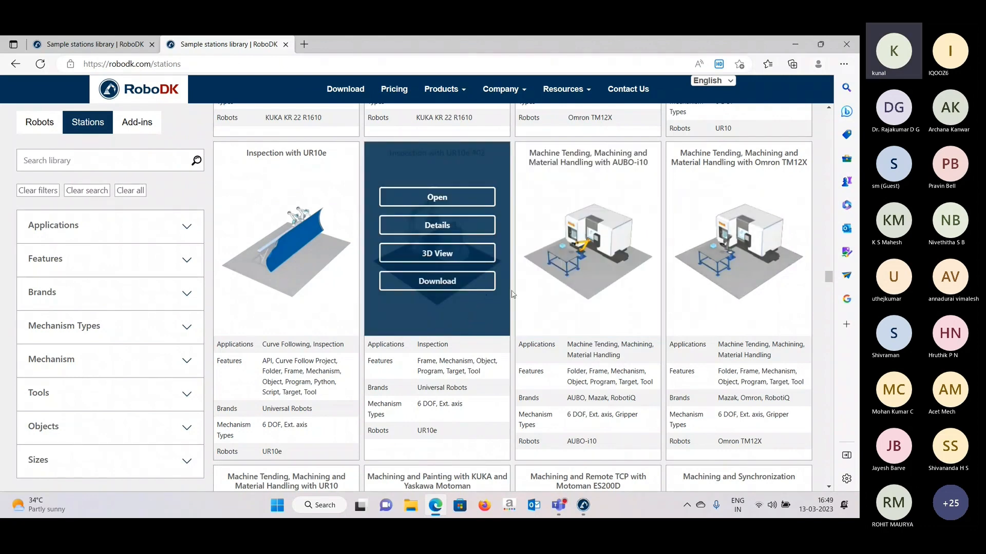
{"action": "scroll", "coordinate": [512, 294], "scroll_direction": "down", "scroll_amount": 7}
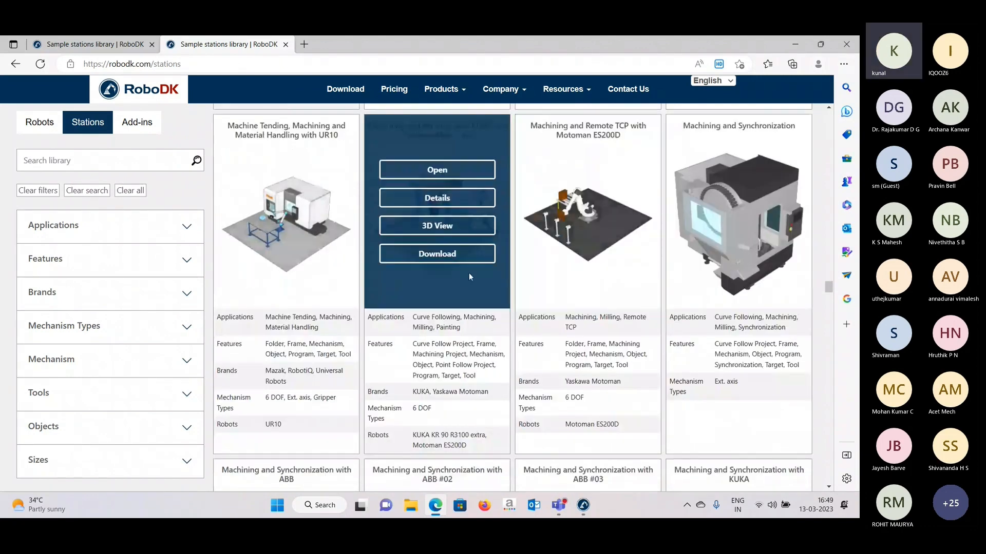
{"action": "scroll", "coordinate": [470, 272], "scroll_direction": "down", "scroll_amount": 4}
{"action": "scroll", "coordinate": [480, 273], "scroll_direction": "up", "scroll_amount": 4}
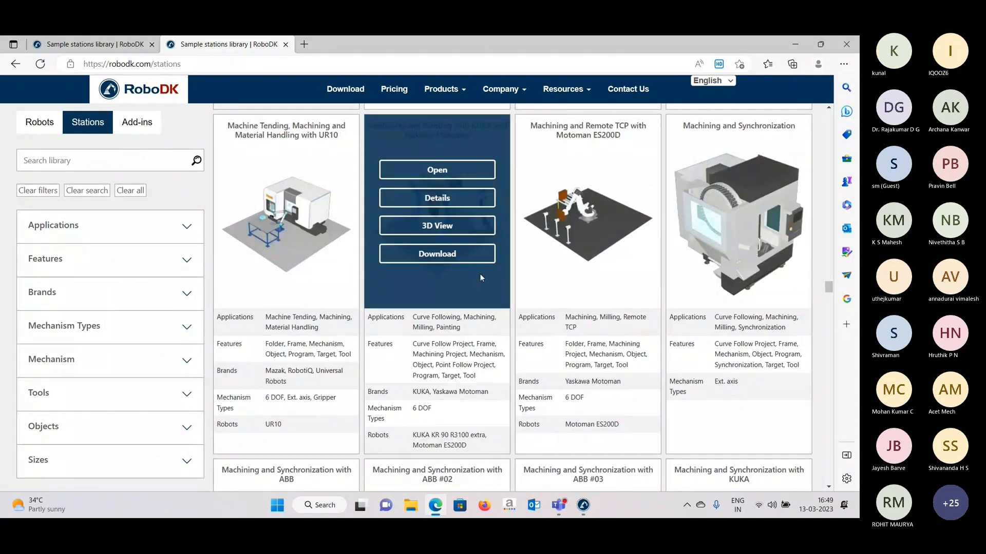
{"action": "scroll", "coordinate": [480, 273], "scroll_direction": "down", "scroll_amount": 5}
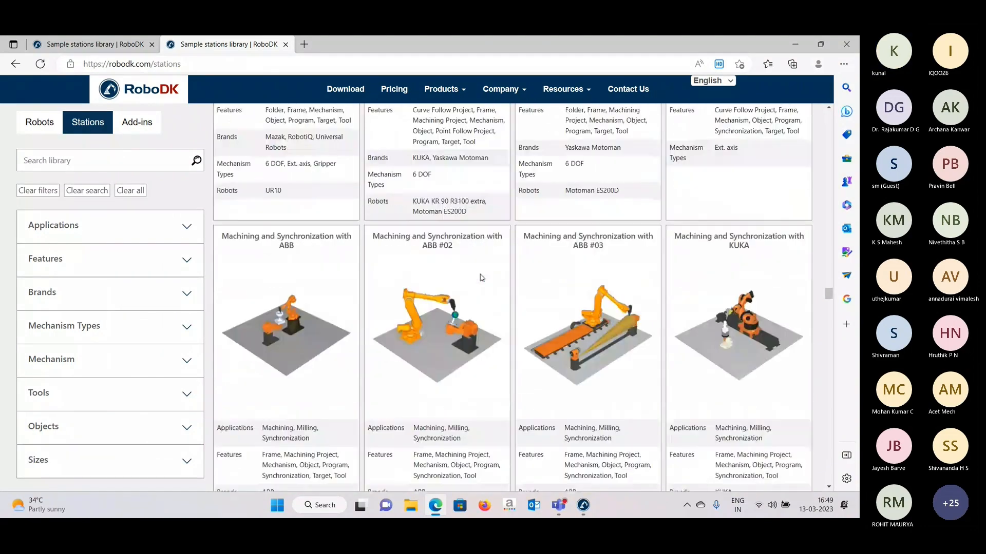
{"action": "scroll", "coordinate": [482, 278], "scroll_direction": "down", "scroll_amount": 10}
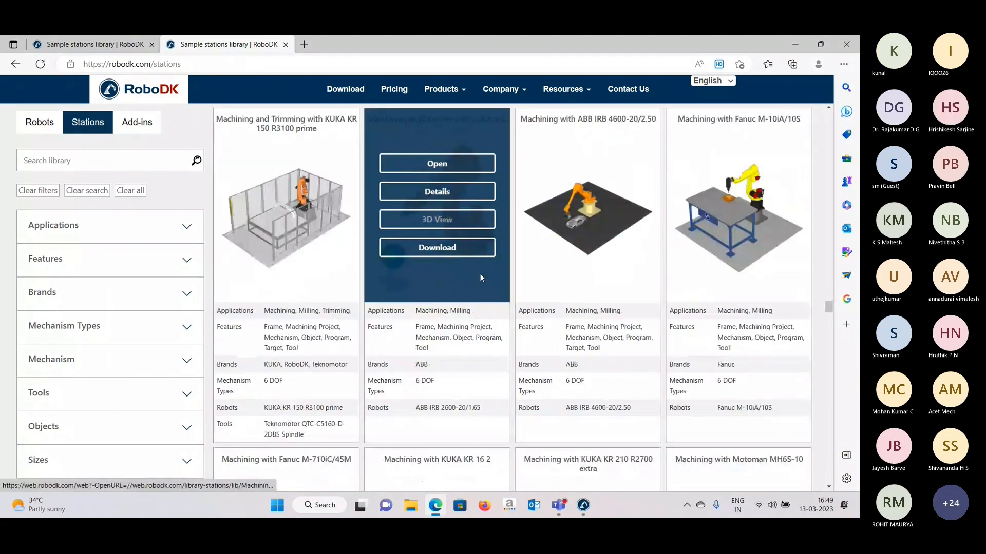
{"action": "scroll", "coordinate": [480, 278], "scroll_direction": "down", "scroll_amount": 9}
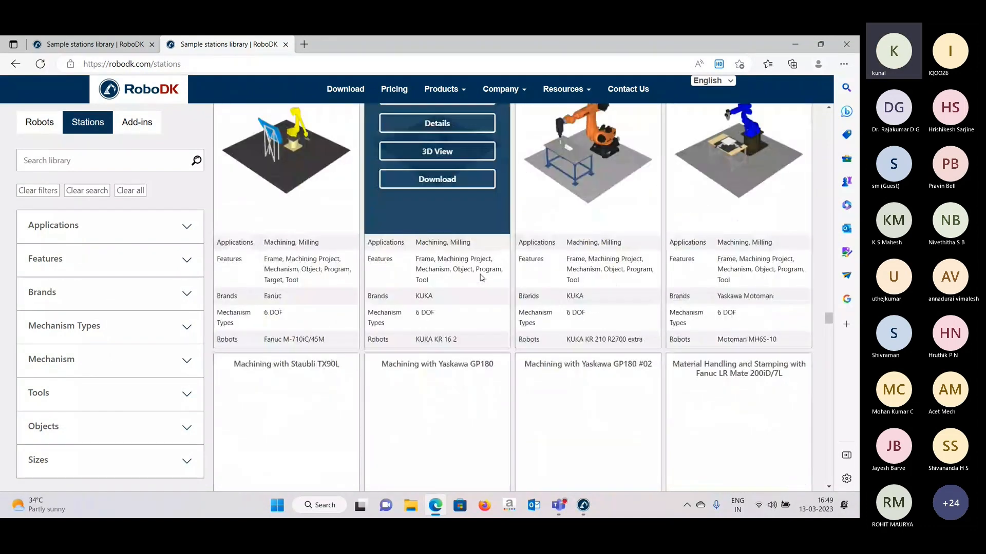
- Open the Material Handling with ABB IRB 1600-8/1.45 sample station from the online library and switch back to RoboDK
{"action": "scroll", "coordinate": [478, 256], "scroll_direction": "down", "scroll_amount": 4}
{"action": "scroll", "coordinate": [491, 259], "scroll_direction": "down", "scroll_amount": 3}
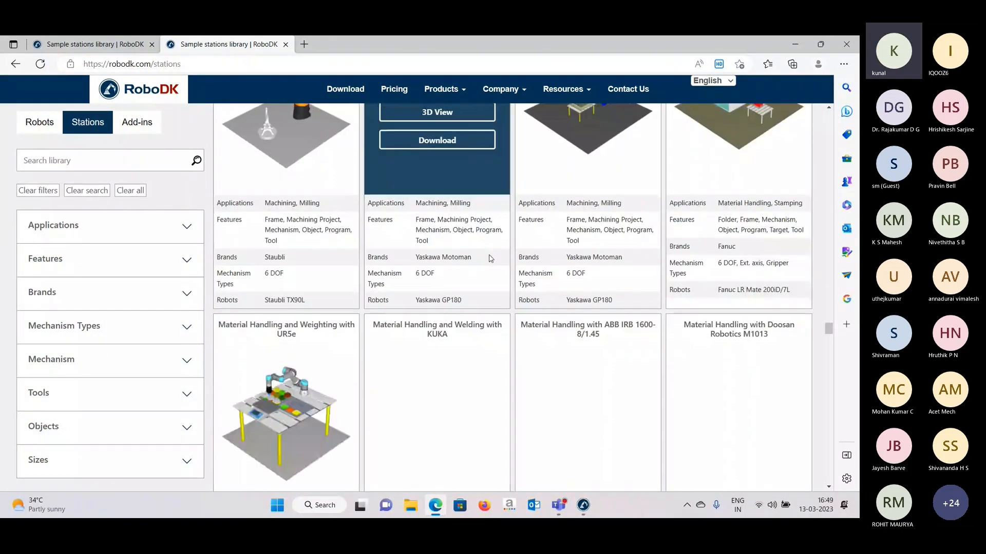
{"action": "scroll", "coordinate": [492, 260], "scroll_direction": "down", "scroll_amount": 2}
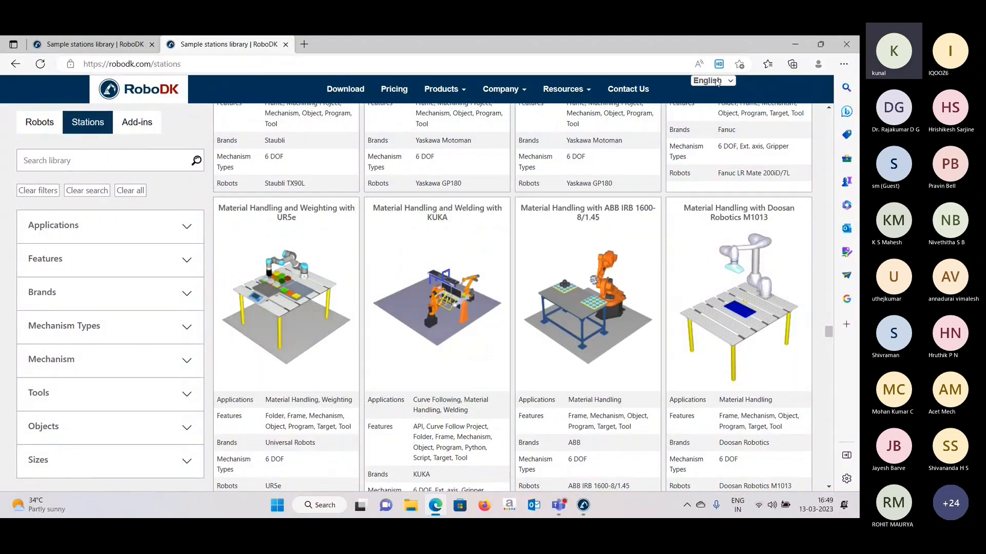
{"action": "left_click", "coordinate": [794, 45]}
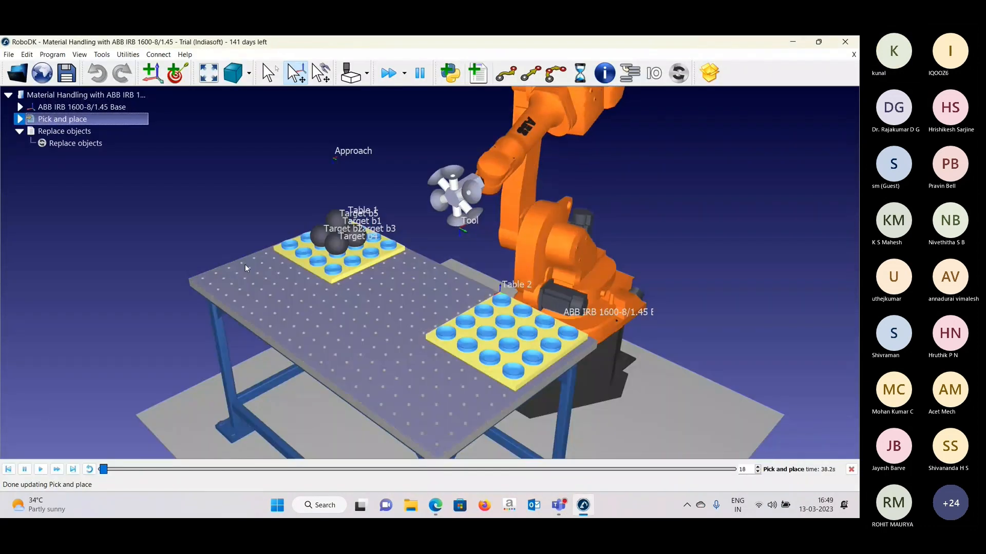
- Watch the Pick and place simulation from several angles as the robot moves the balls from Table 1 to Table 2
{"action": "mouse_move", "coordinate": [246, 264]}
{"action": "right_mouse_down"}
{"action": "mouse_move", "coordinate": [314, 276]}
{"action": "mouse_move", "coordinate": [313, 263]}
{"action": "right_mouse_up"}
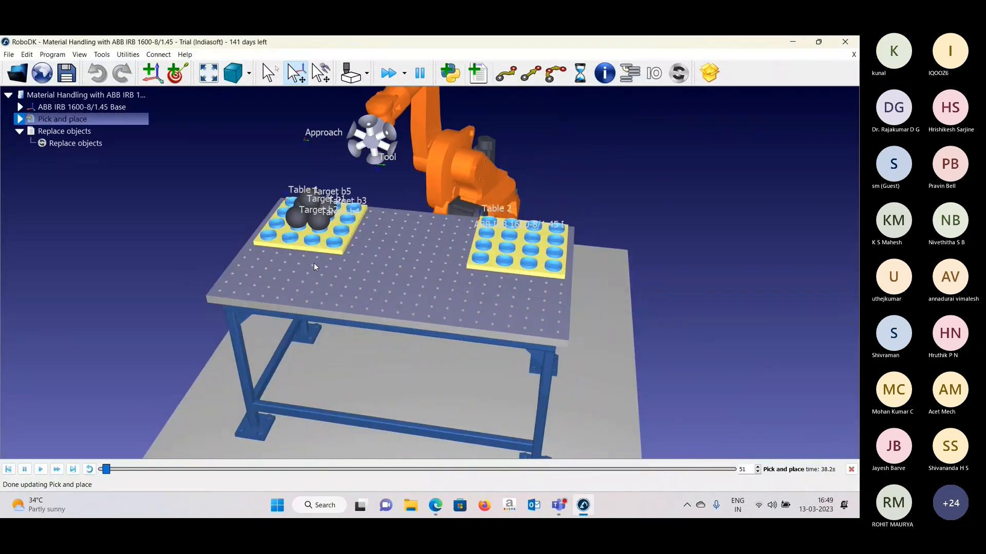
{"action": "scroll", "coordinate": [313, 263], "scroll_direction": "up", "scroll_amount": 3}
{"action": "middle_click_drag", "start_coordinate": [323, 244], "coordinate": [234, 325]}
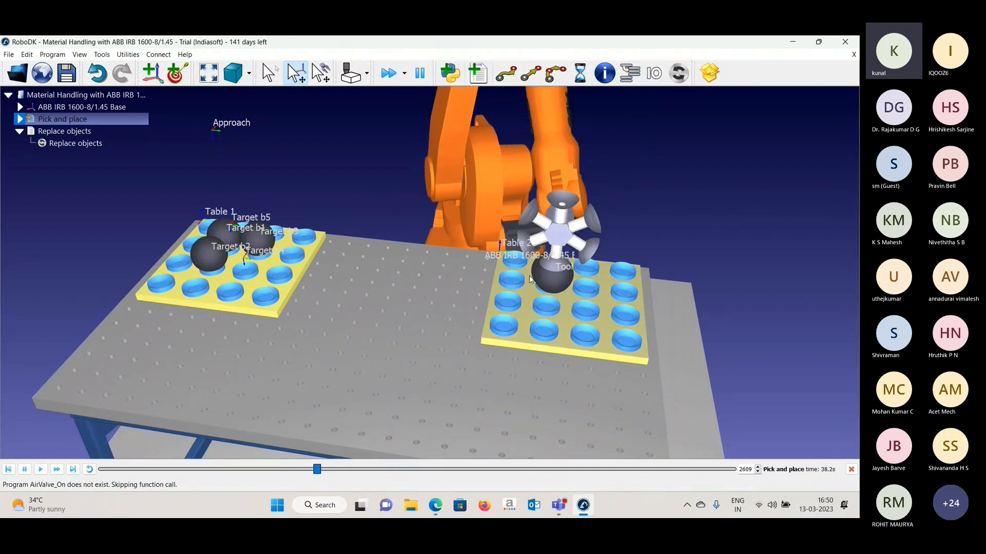
{"action": "left_click_drag", "start_coordinate": [504, 296], "coordinate": [326, 299]}
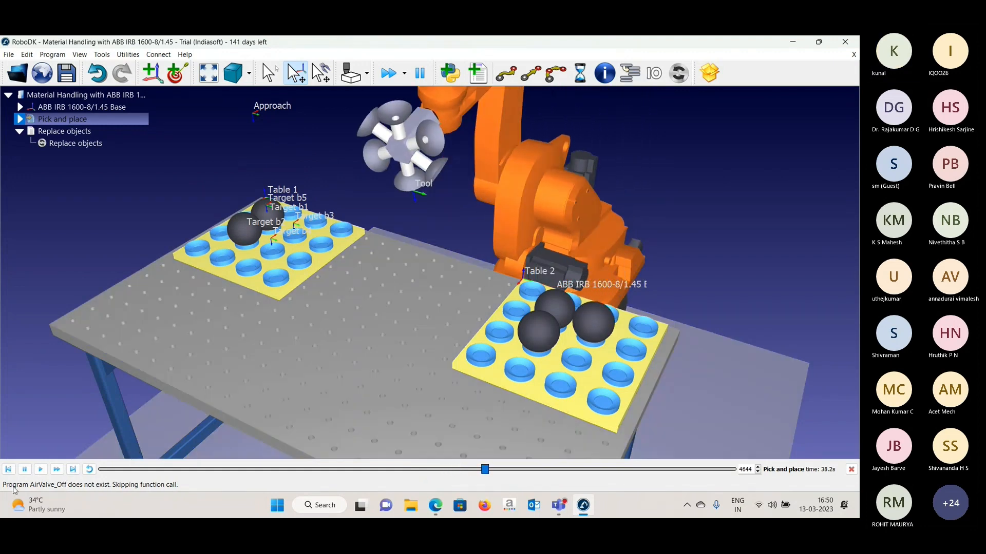
{"action": "left_click", "coordinate": [24, 470]}
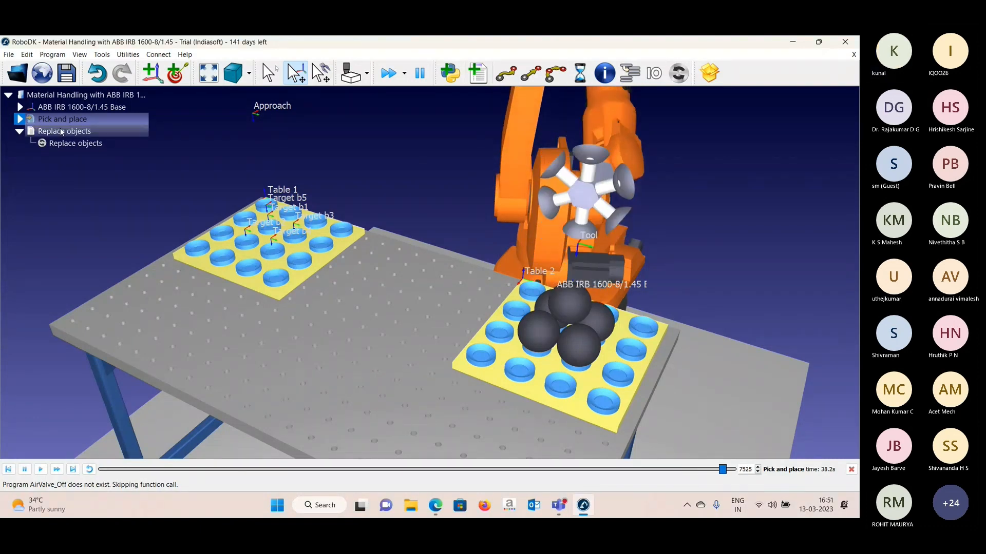
{"action": "scroll", "coordinate": [331, 252], "scroll_direction": "down", "scroll_amount": 2}
{"action": "scroll", "coordinate": [331, 251], "scroll_direction": "down", "scroll_amount": 2}
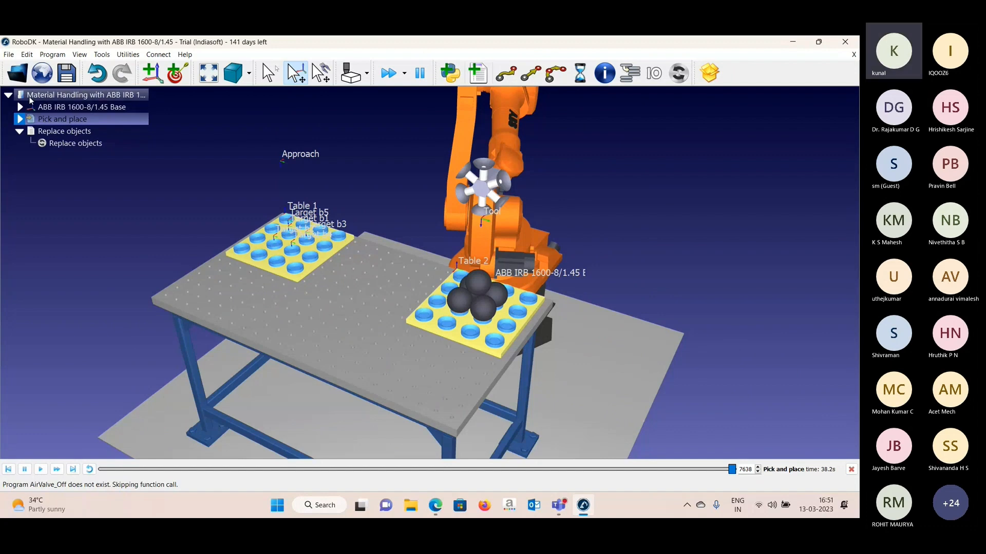
- Close the Material Handling with ABB IRB 1600-8/1.45 station without saving it
{"action": "left_click", "coordinate": [34, 98]}
{"action": "key", "text": "Delete"}
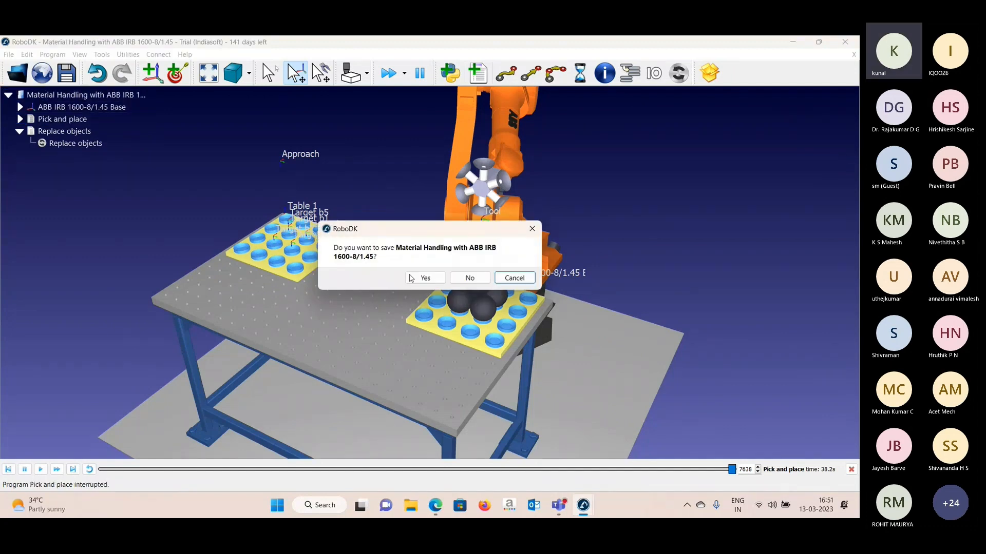
{"action": "left_click", "coordinate": [468, 279]}
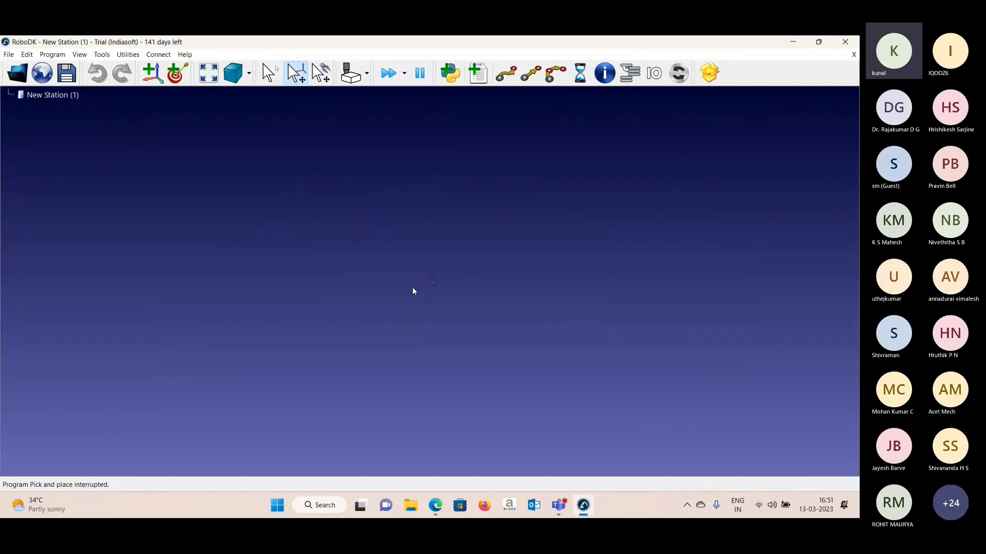
{"action": "scroll", "coordinate": [421, 296], "scroll_direction": "up", "scroll_amount": 2}
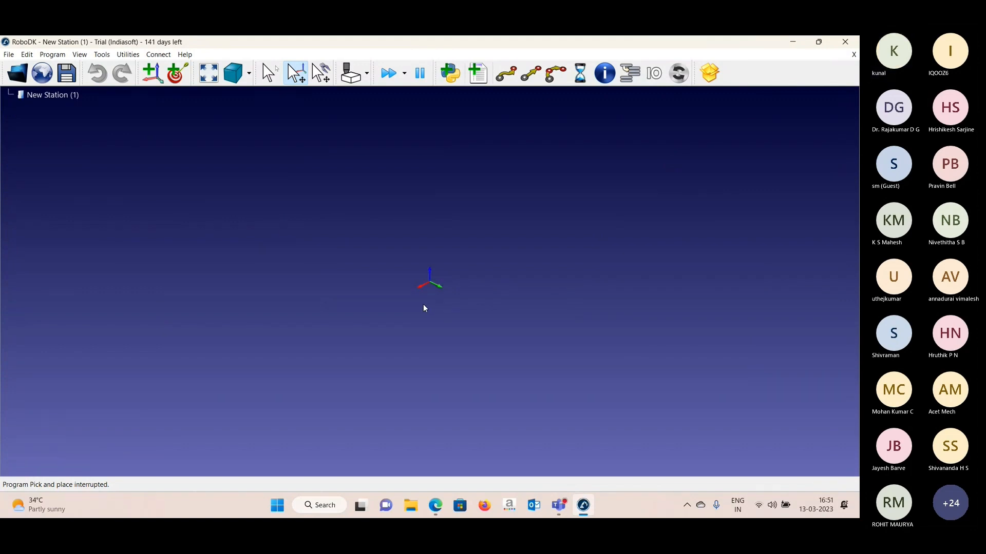
{"action": "scroll", "coordinate": [424, 308], "scroll_direction": "up", "scroll_amount": 2}
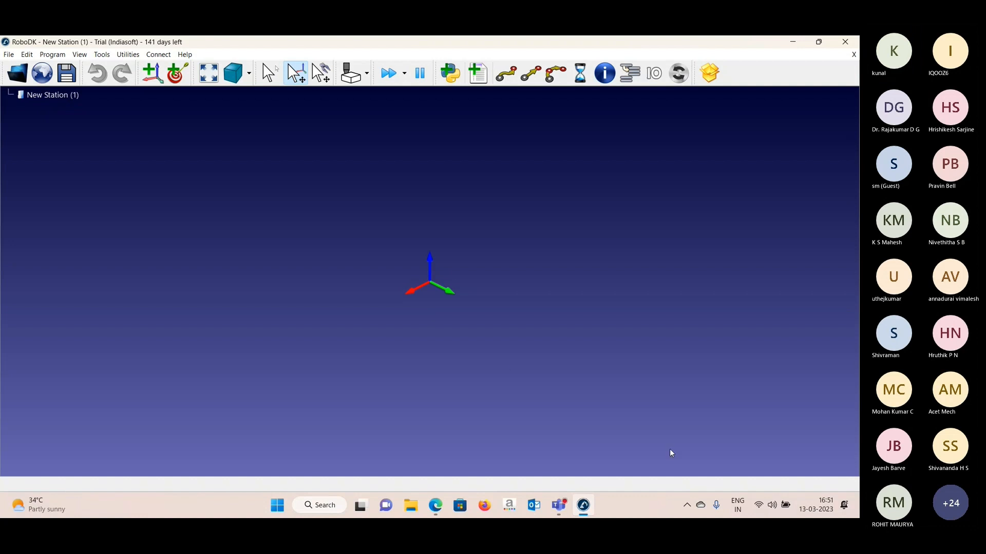
- Switch to the Teams meeting window to check on the participants, and return to RoboDK
{"action": "mouse_move", "coordinate": [559, 505]}
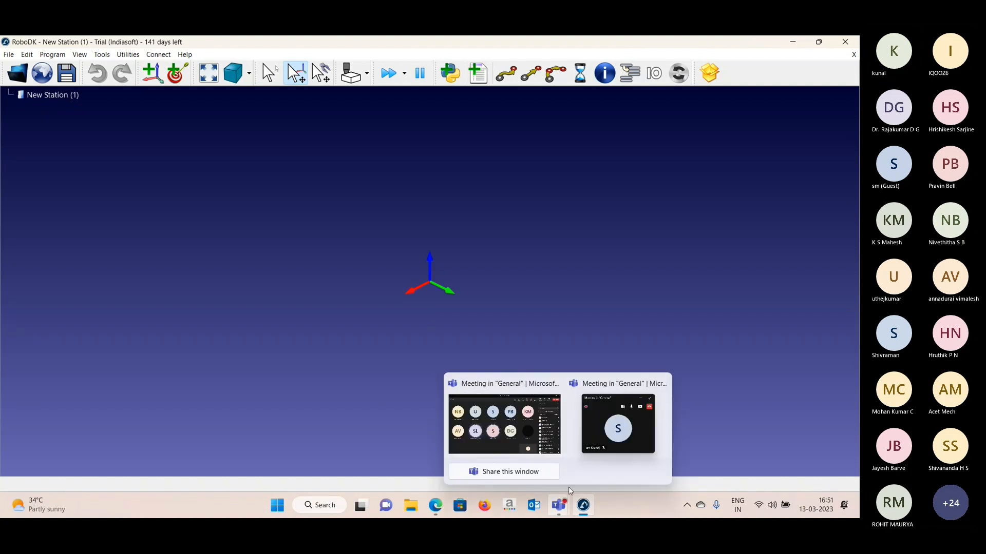
{"action": "left_click", "coordinate": [623, 444]}
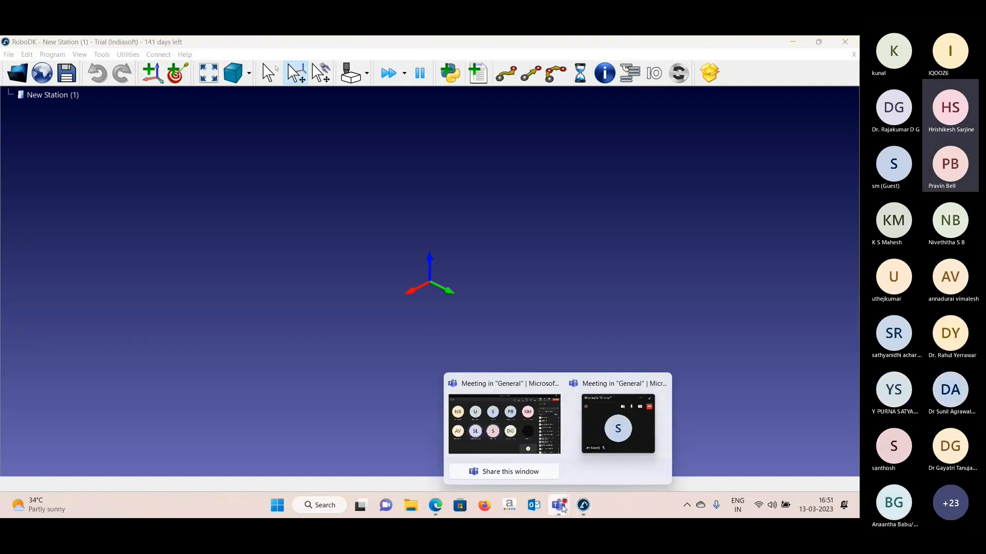
{"action": "mouse_move", "coordinate": [544, 453]}
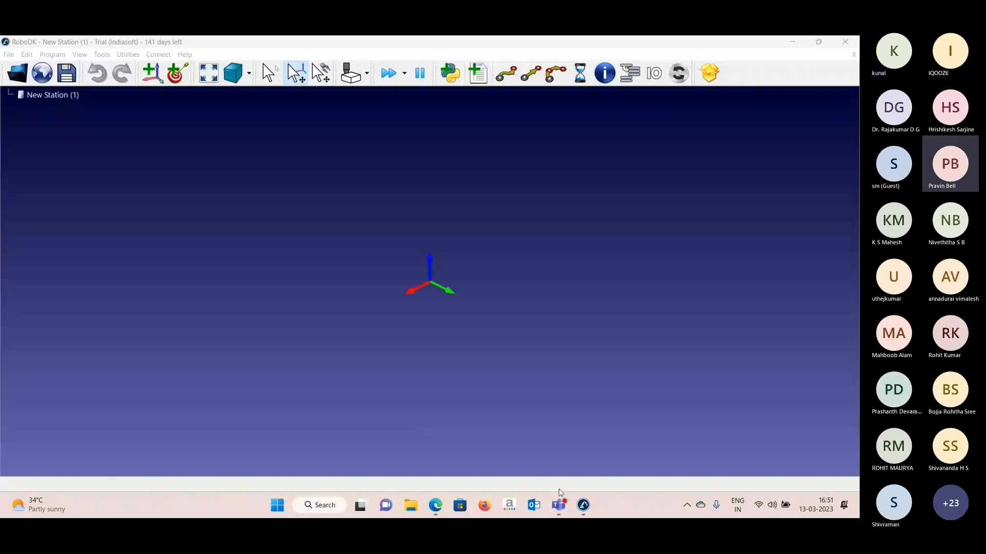
{"action": "left_click", "coordinate": [530, 448]}
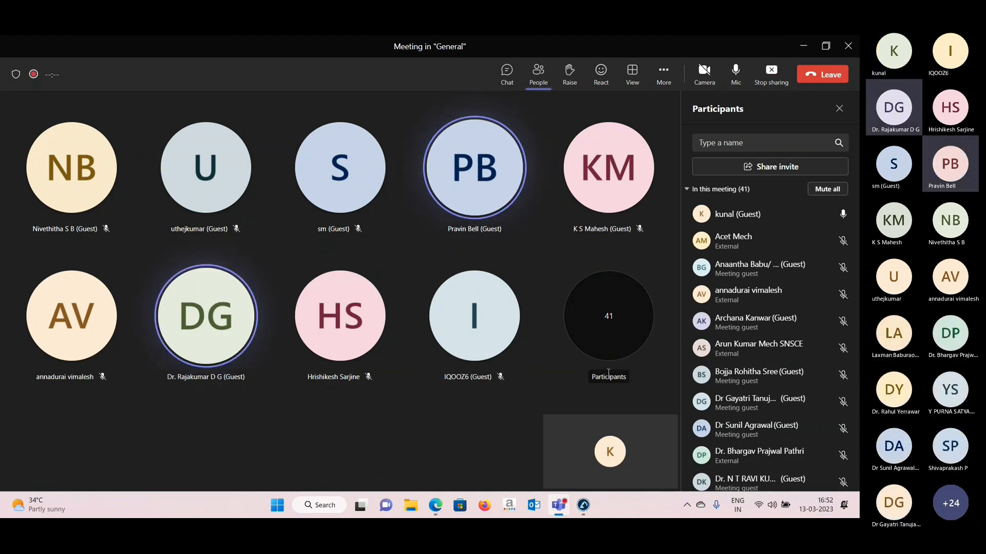
{"action": "mouse_move", "coordinate": [585, 500]}
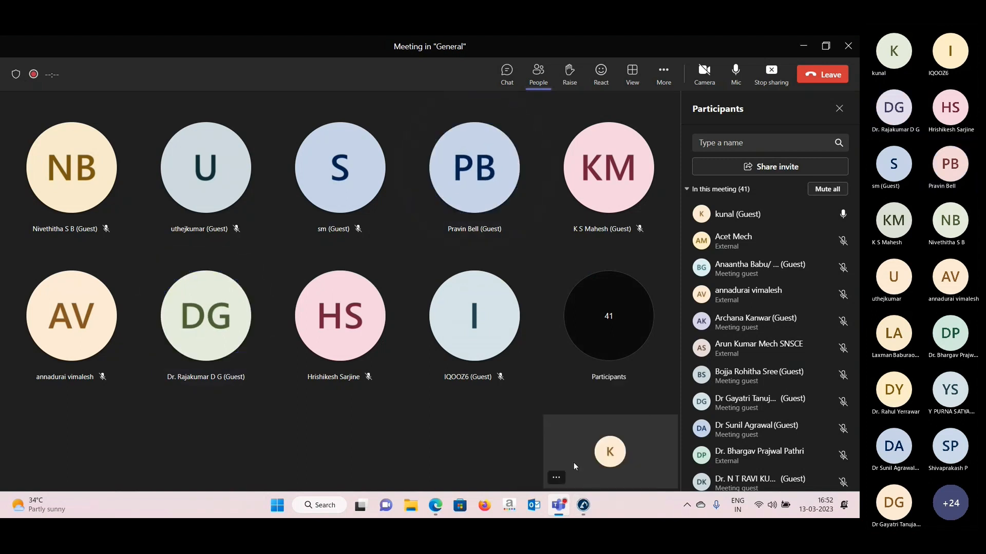
{"action": "left_click", "coordinate": [583, 505]}
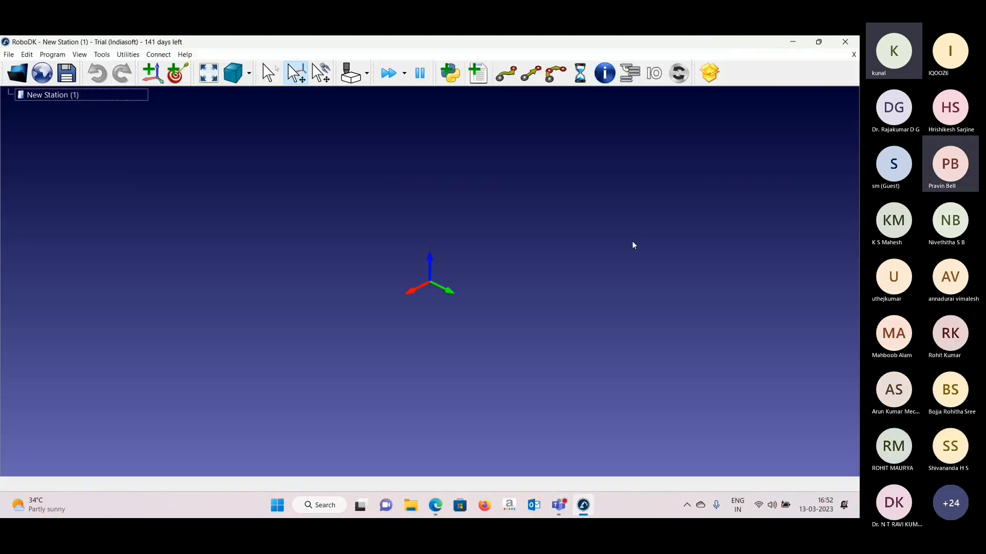
- Open the online library in the browser and close the new Robot Library tab to return to the sample stations
{"action": "left_click", "coordinate": [36, 77]}
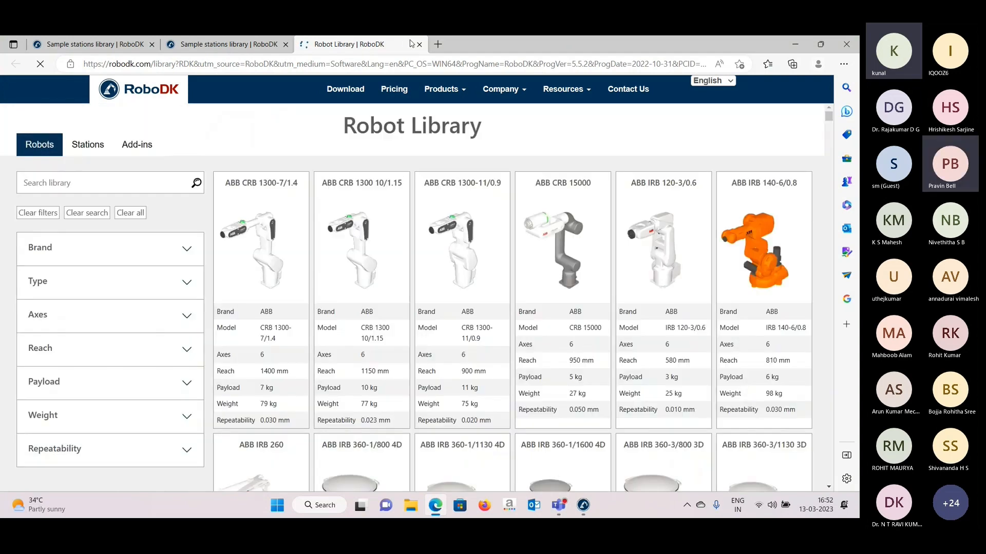
{"action": "left_click", "coordinate": [419, 44]}
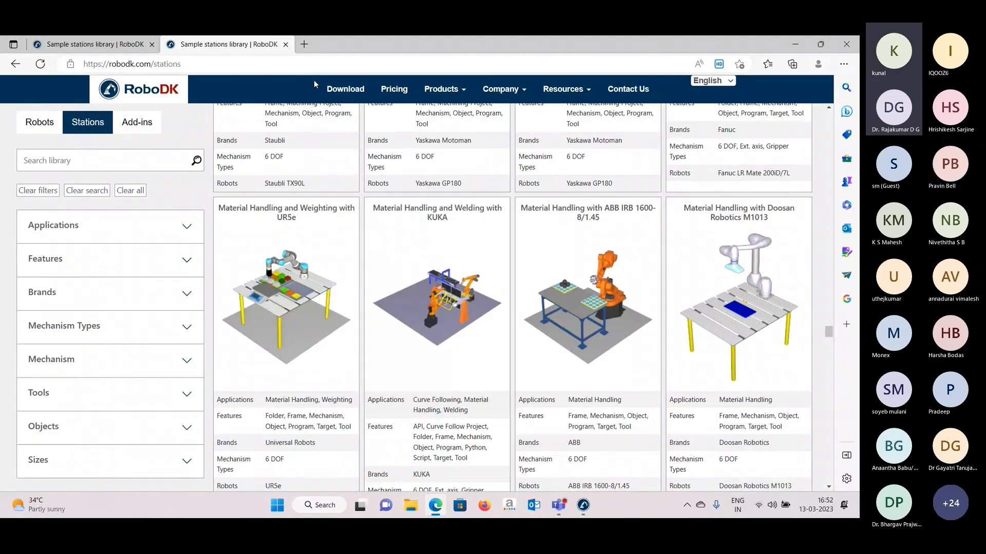
- Switch from the browser's sample stations library to the empty station in RoboDK
{"action": "left_click", "coordinate": [583, 505]}
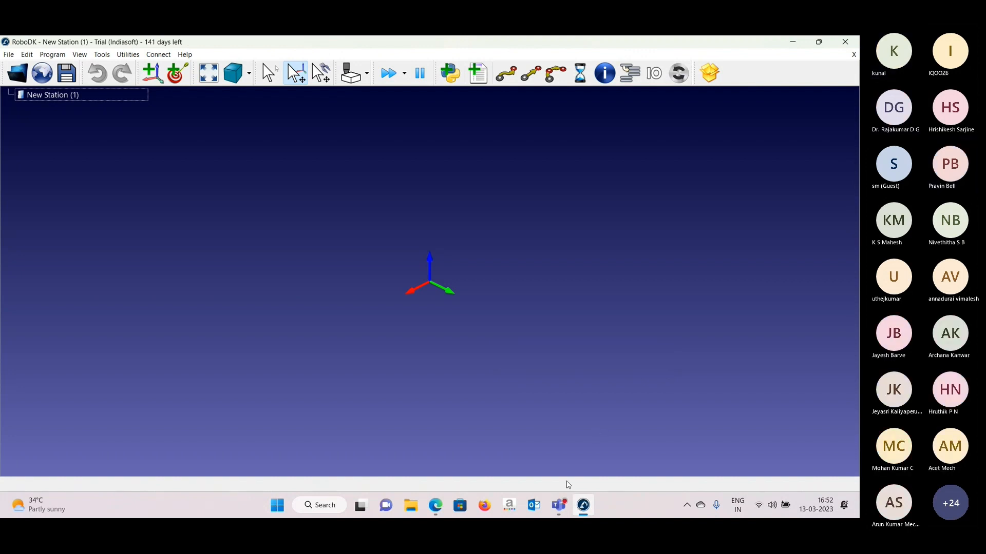
{"action": "left_click", "coordinate": [583, 505]}
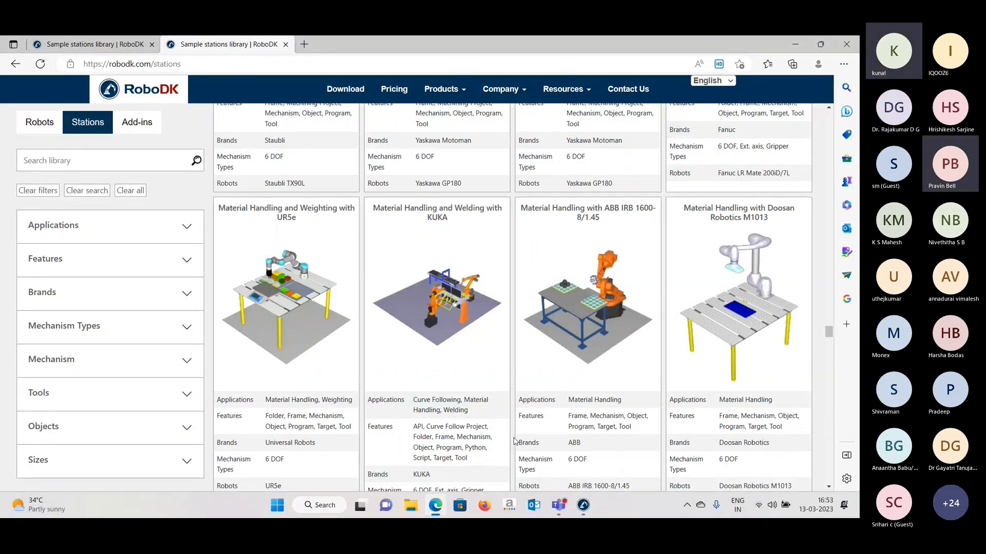
{"action": "mouse_move", "coordinate": [465, 359]}
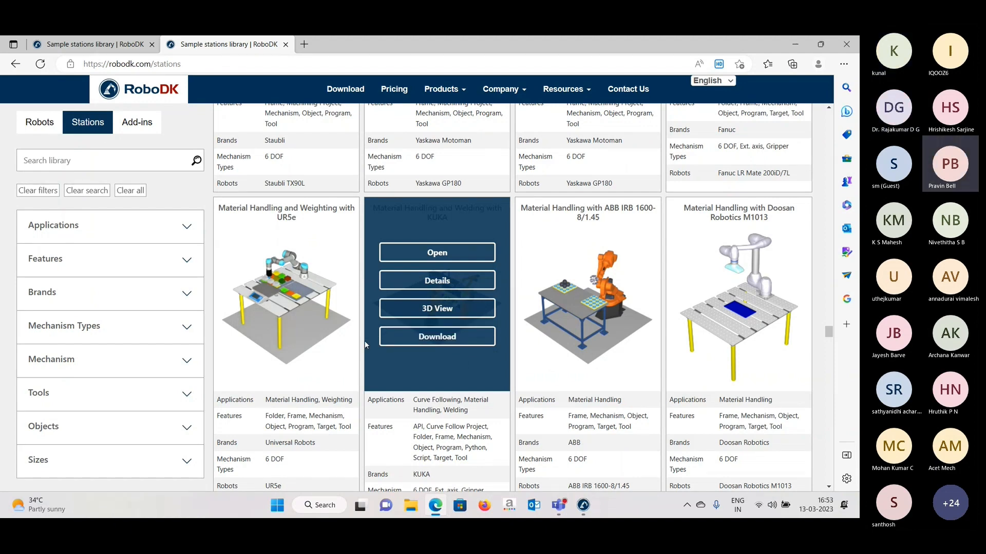
{"action": "mouse_move", "coordinate": [583, 506]}
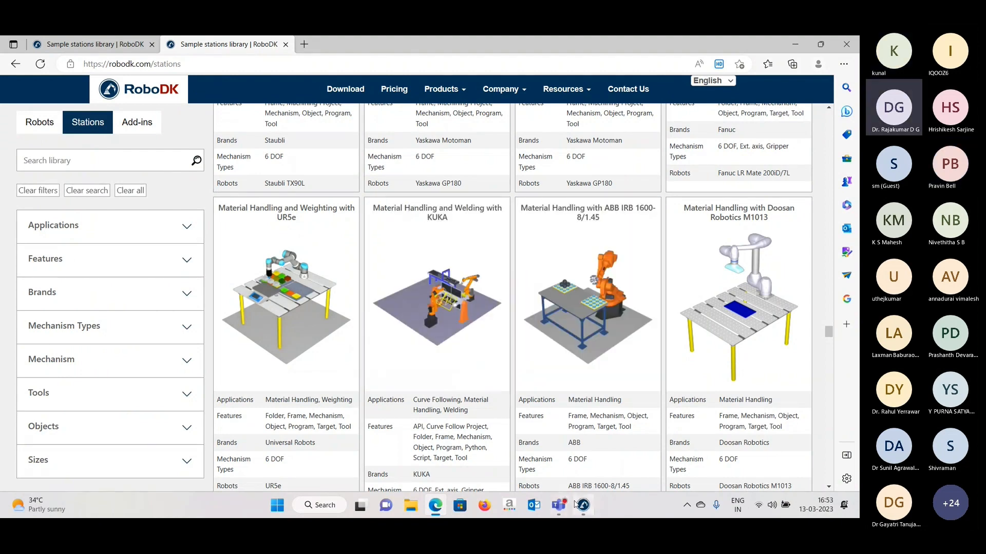
{"action": "mouse_move", "coordinate": [582, 507]}
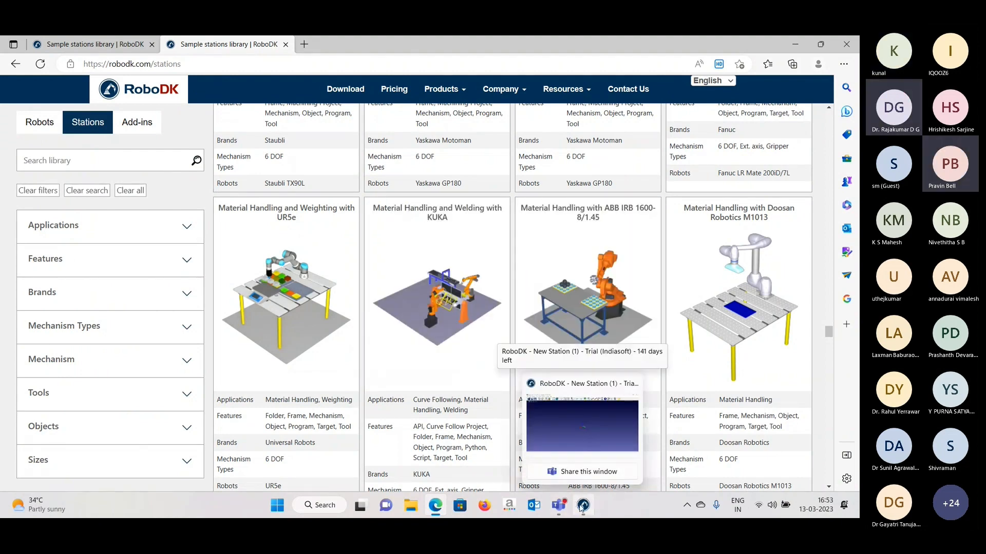
{"action": "left_click", "coordinate": [582, 507]}
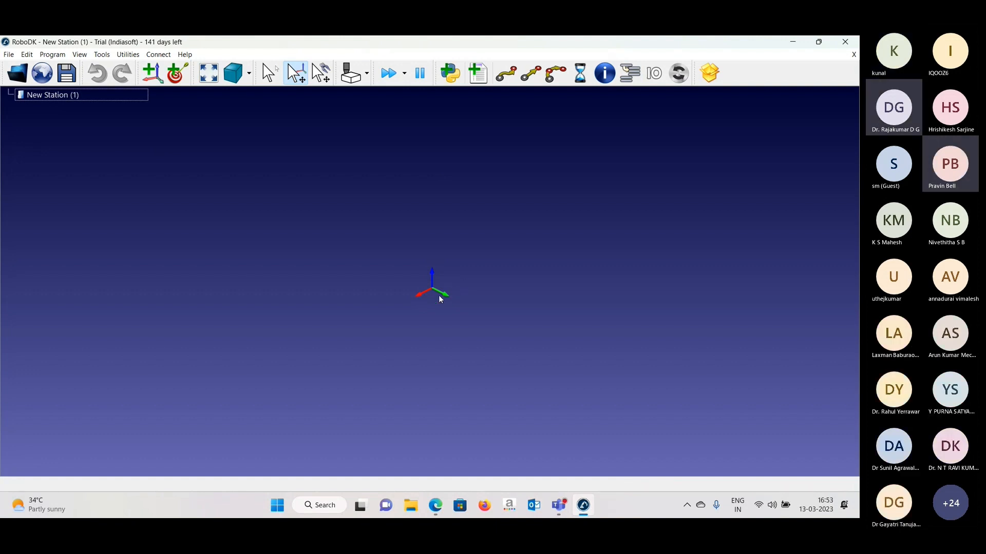
{"action": "scroll", "coordinate": [439, 297], "scroll_direction": "up", "scroll_amount": 1}
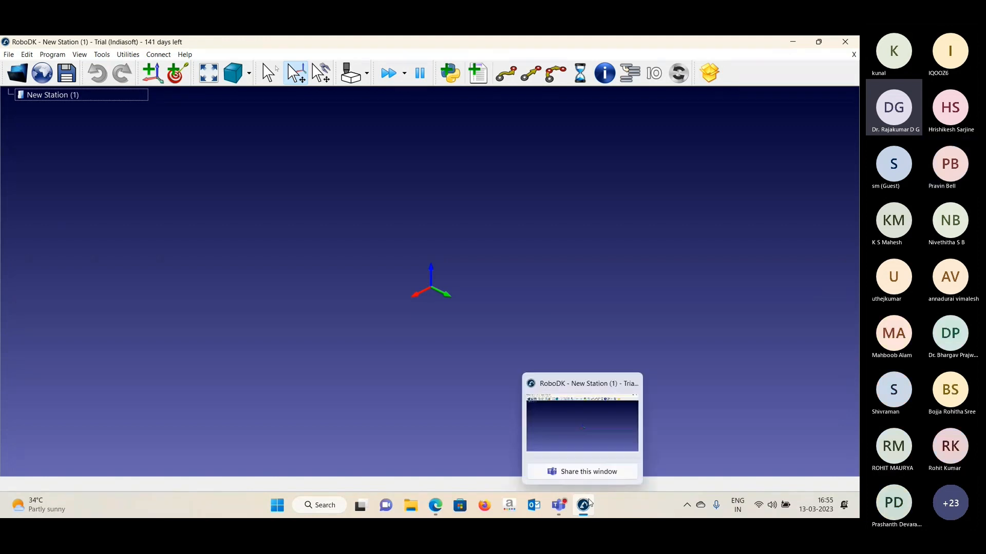
- Switch to the Teams meeting and stop sharing the screen
{"action": "left_click", "coordinate": [558, 507]}
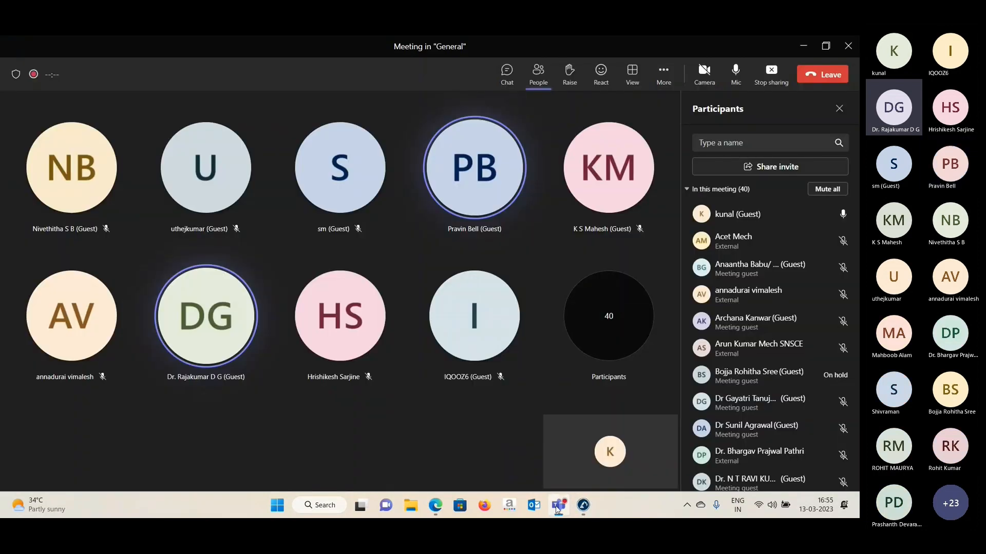
{"action": "left_click", "coordinate": [771, 74]}
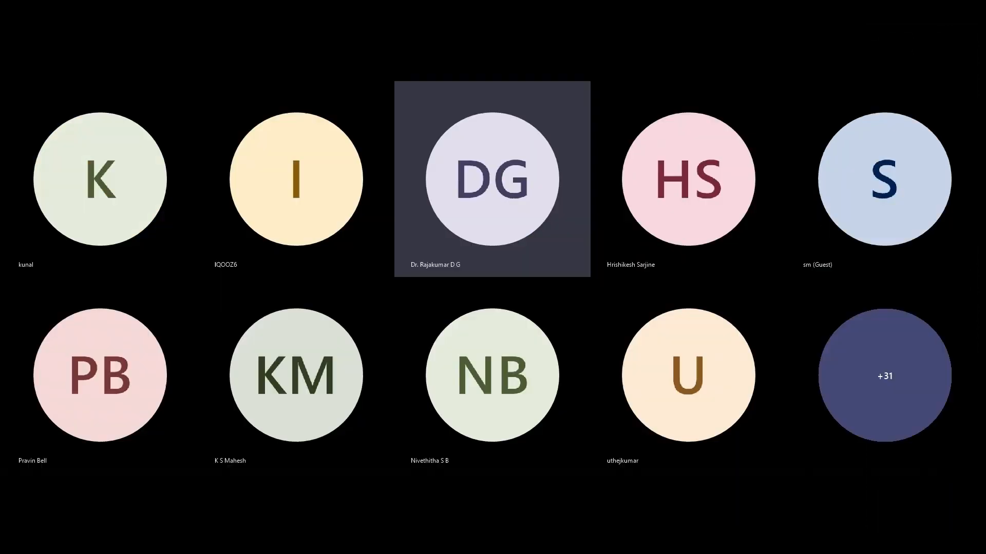
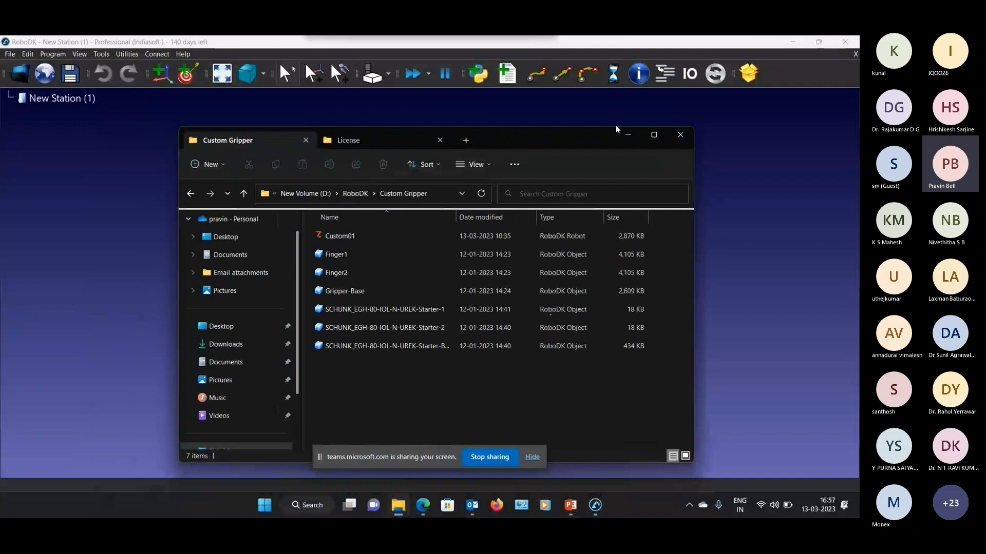
- Import the Gripper-Base, Finger2 and Finger1 objects from the Custom Gripper folder into the new RoboDK station
{"action": "left_click_drag", "start_coordinate": [615, 128], "coordinate": [701, 116]}
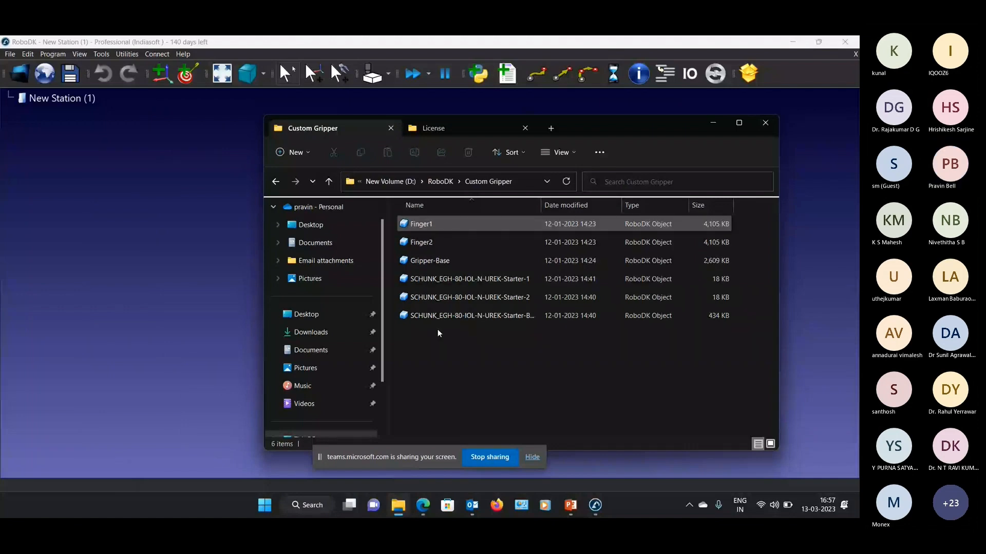
{"action": "left_click_drag", "start_coordinate": [429, 261], "coordinate": [110, 308]}
{"action": "left_click", "coordinate": [443, 229]}
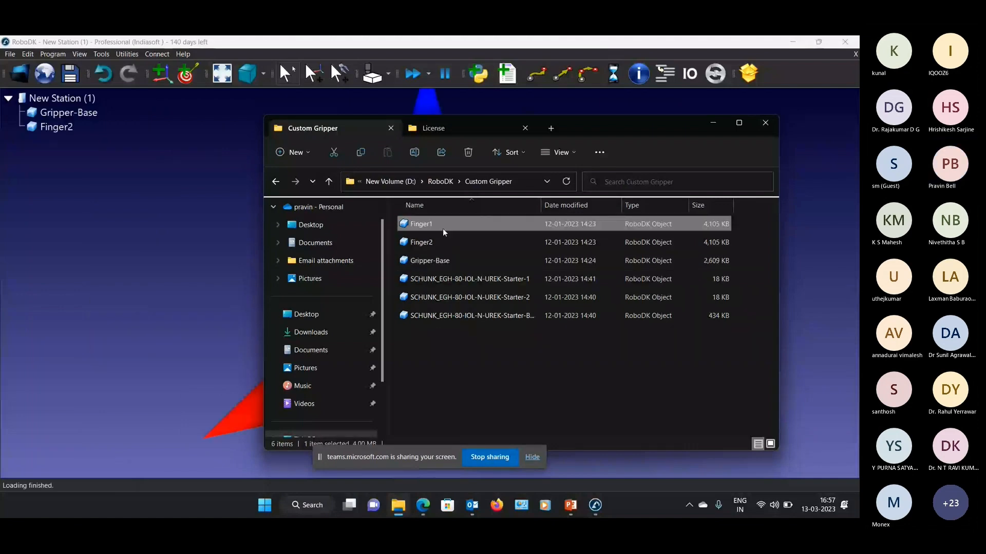
{"action": "left_click_drag", "start_coordinate": [442, 229], "coordinate": [164, 298]}
{"action": "left_click", "coordinate": [164, 297]}
{"action": "scroll", "coordinate": [214, 329], "scroll_direction": "up", "scroll_amount": 5}
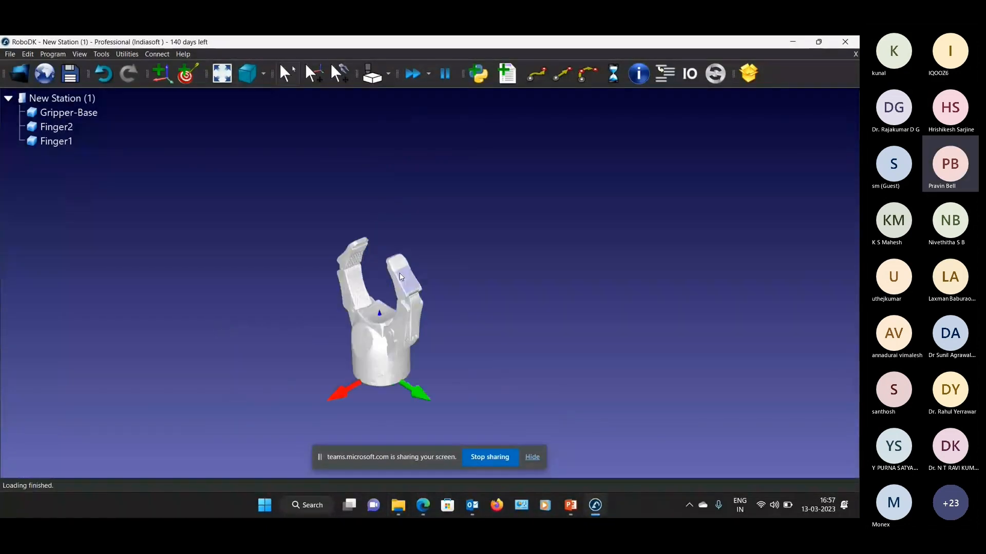
- Begin modelling a new mechanism and set its type to 2-finger gripper
{"action": "left_click_drag", "start_coordinate": [402, 277], "coordinate": [342, 388]}
{"action": "scroll", "coordinate": [341, 387], "scroll_direction": "up", "scroll_amount": 5}
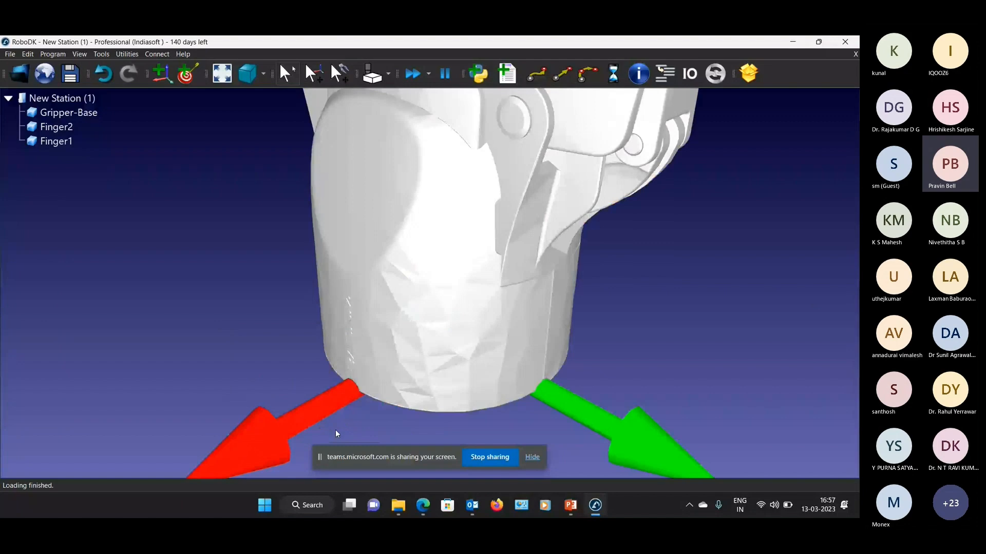
{"action": "scroll", "coordinate": [330, 408], "scroll_direction": "down", "scroll_amount": 6}
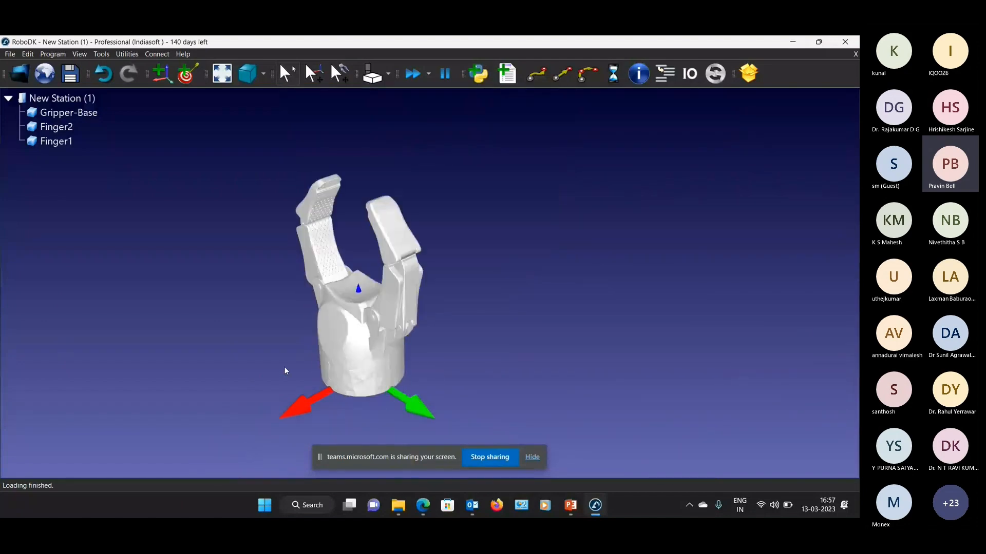
{"action": "left_click_drag", "start_coordinate": [193, 317], "coordinate": [196, 319]}
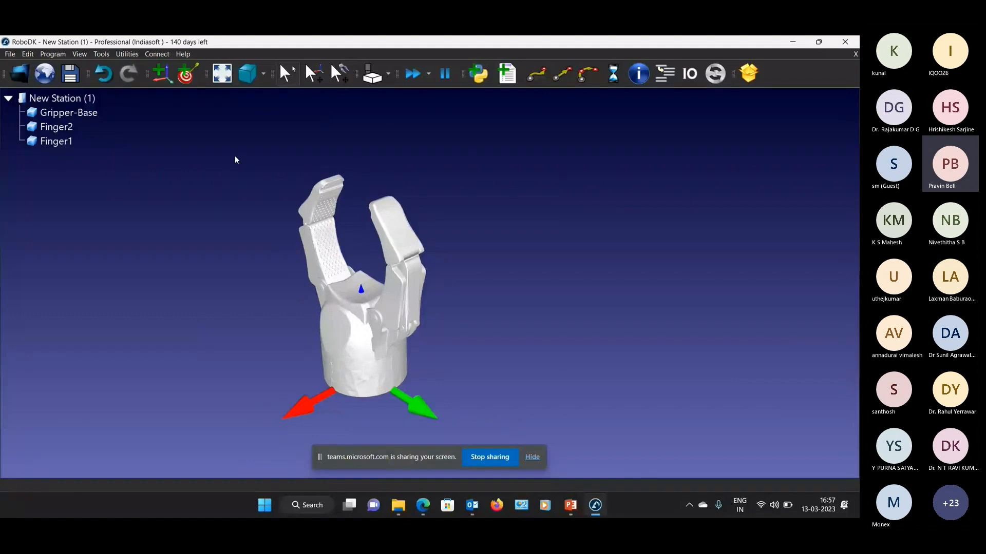
{"action": "left_click", "coordinate": [126, 54]}
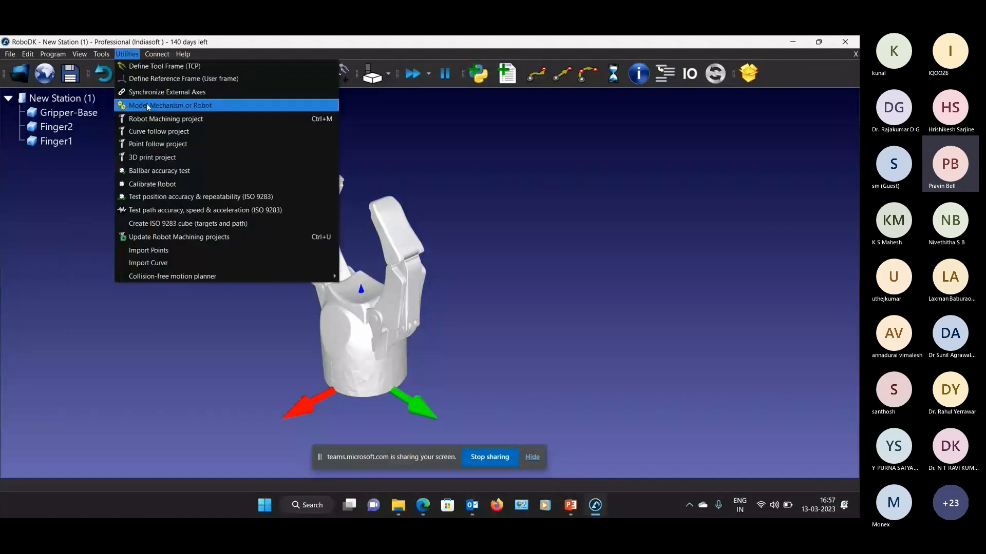
{"action": "left_click", "coordinate": [147, 106]}
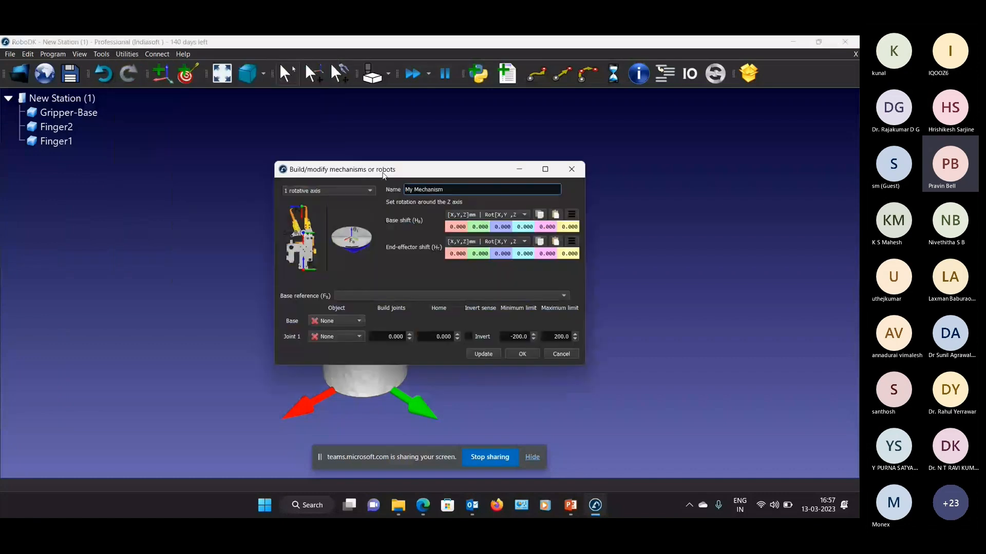
{"action": "left_click_drag", "start_coordinate": [382, 175], "coordinate": [544, 92]}
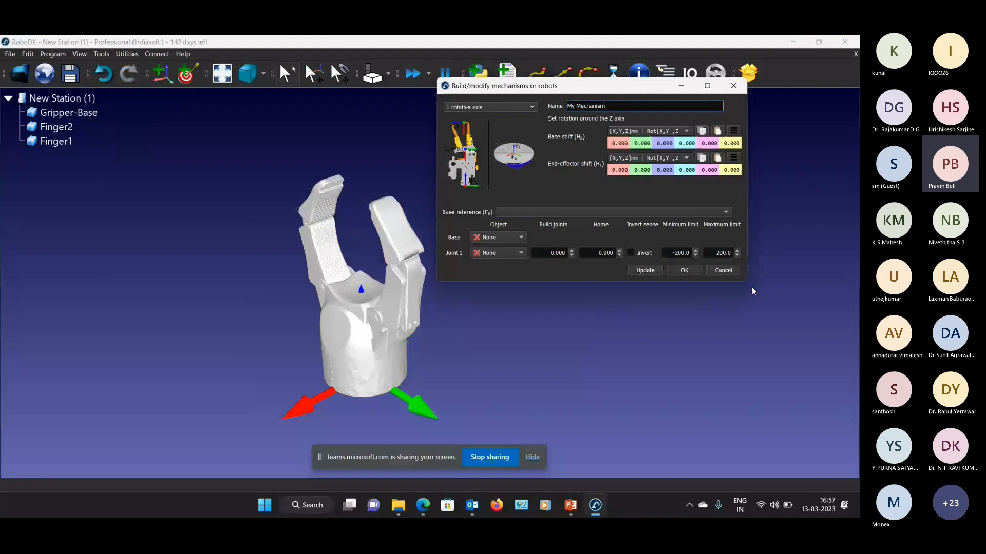
{"action": "scroll", "coordinate": [529, 108], "scroll_direction": "down", "scroll_amount": 2}
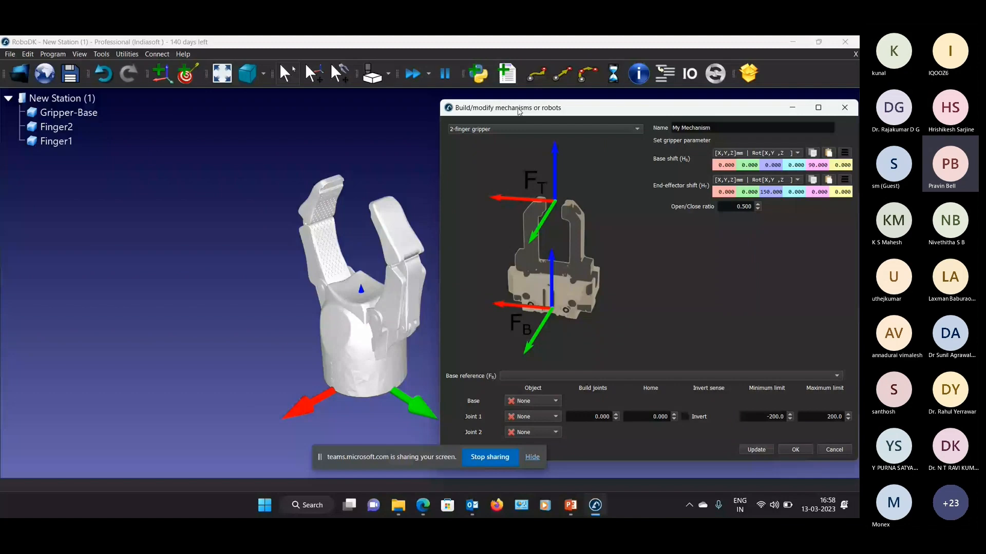
- Assign Gripper-Base as the base, Finger1 as joint 1 and Finger2 as joint 2, and build the gripper mechanism
{"action": "left_click_drag", "start_coordinate": [519, 110], "coordinate": [345, 117]}
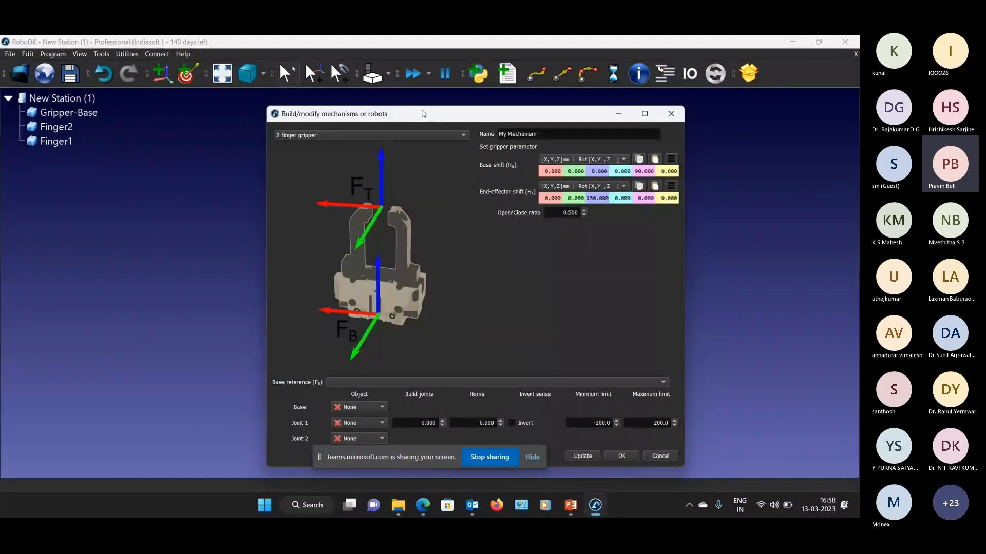
{"action": "left_click_drag", "start_coordinate": [424, 114], "coordinate": [632, 127]}
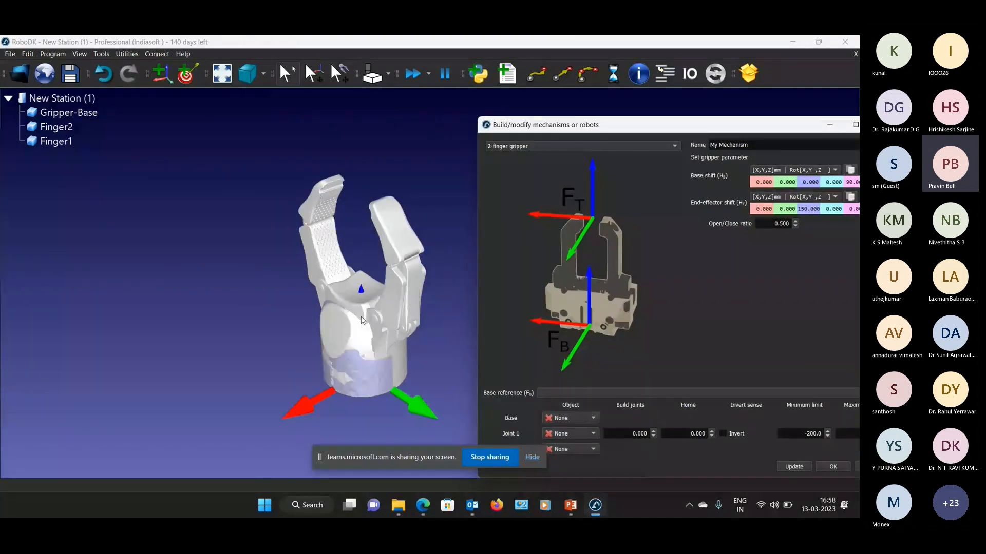
{"action": "left_click_drag", "start_coordinate": [544, 125], "coordinate": [490, 87]}
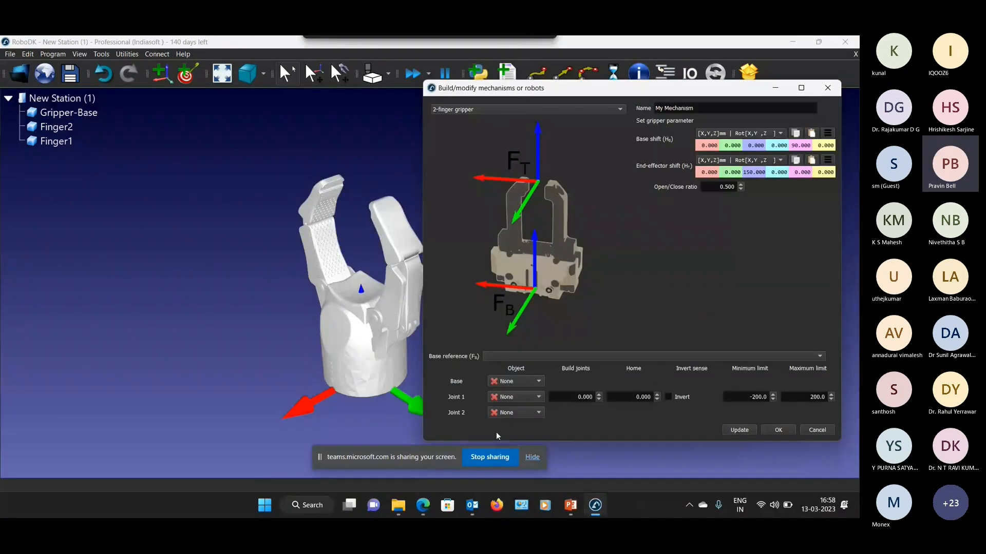
{"action": "left_click", "coordinate": [516, 381]}
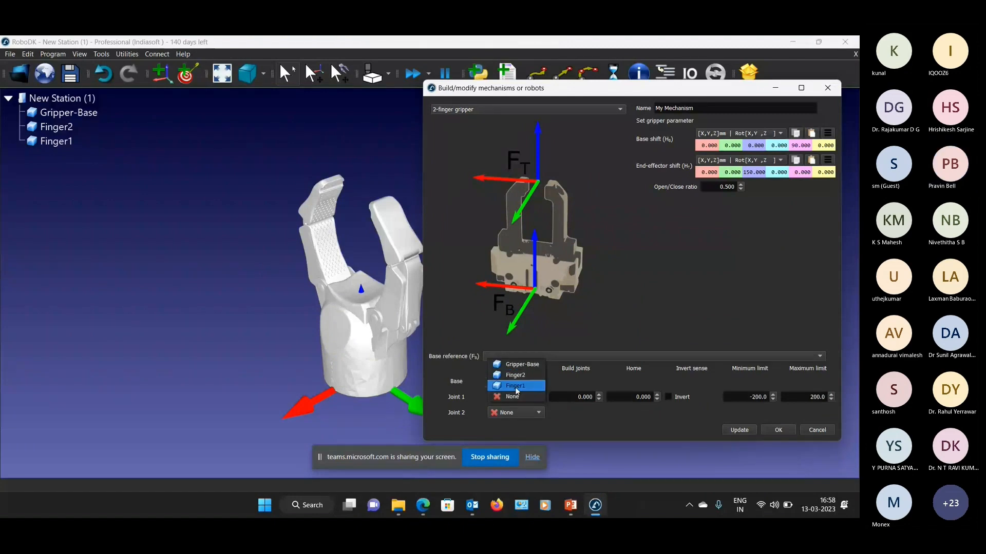
{"action": "left_click", "coordinate": [516, 386]}
{"action": "left_click", "coordinate": [511, 414]}
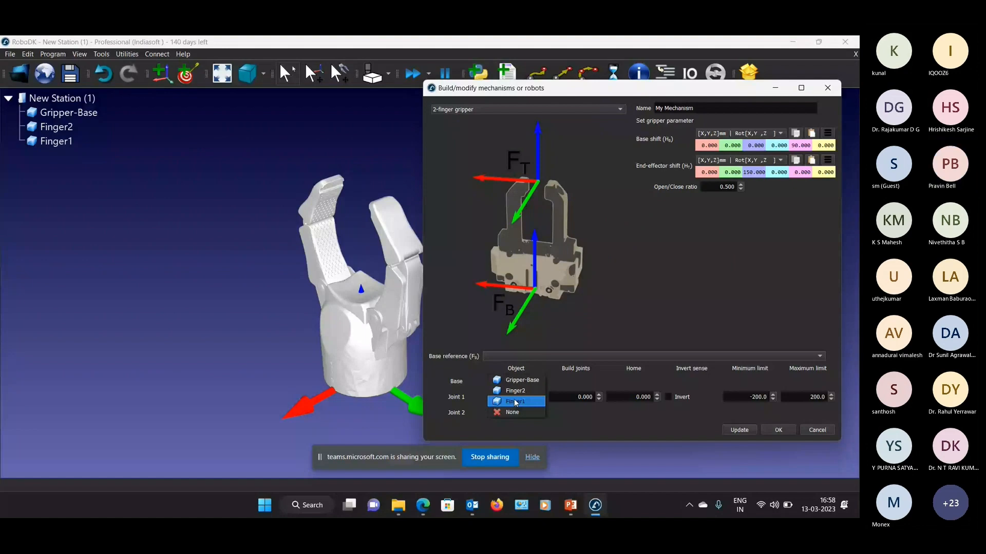
{"action": "left_click", "coordinate": [515, 391]}
{"action": "left_click", "coordinate": [770, 430]}
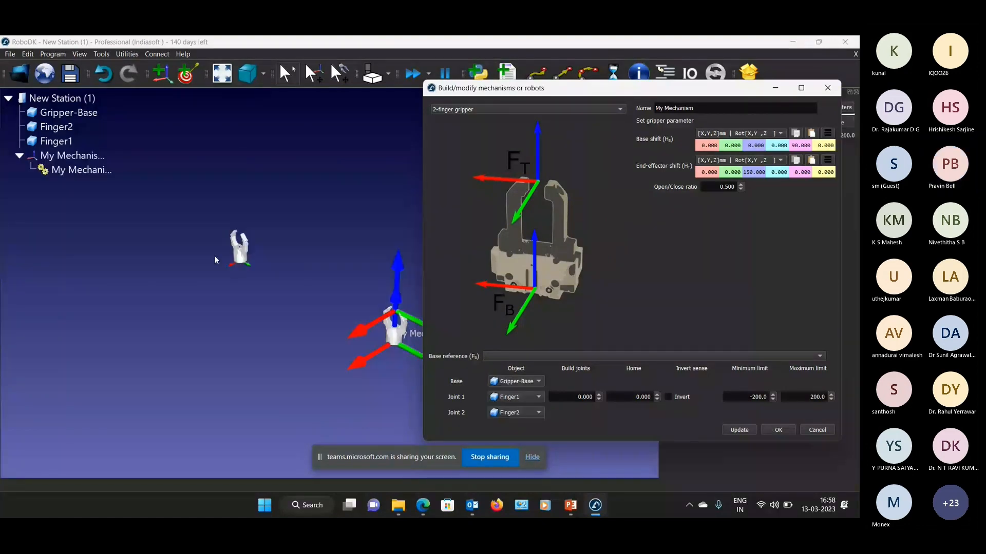
- Jog the gripper mechanism's finger joint to about 154 mm and undo the mechanism's creation
{"action": "left_click_drag", "start_coordinate": [214, 256], "coordinate": [299, 383]}
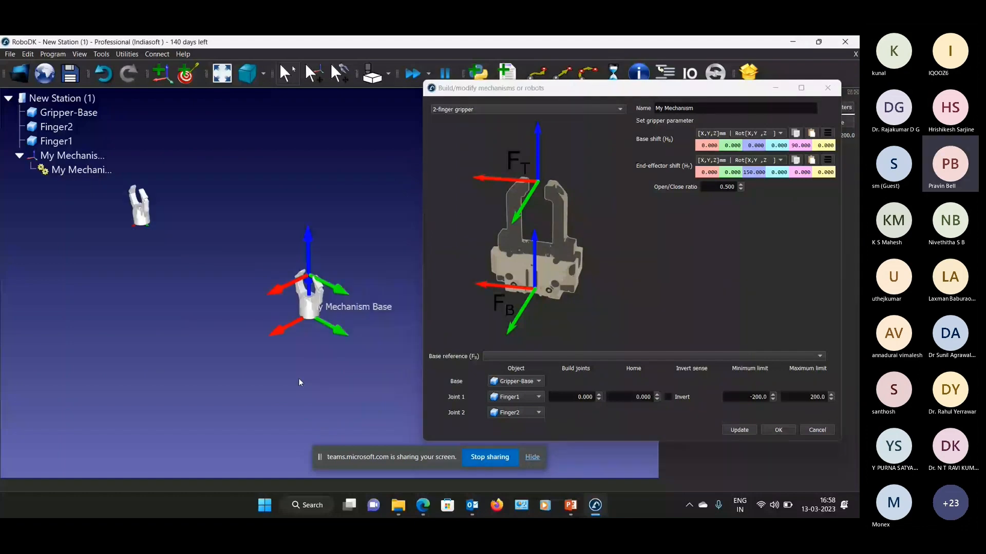
{"action": "double_click", "coordinate": [317, 316]}
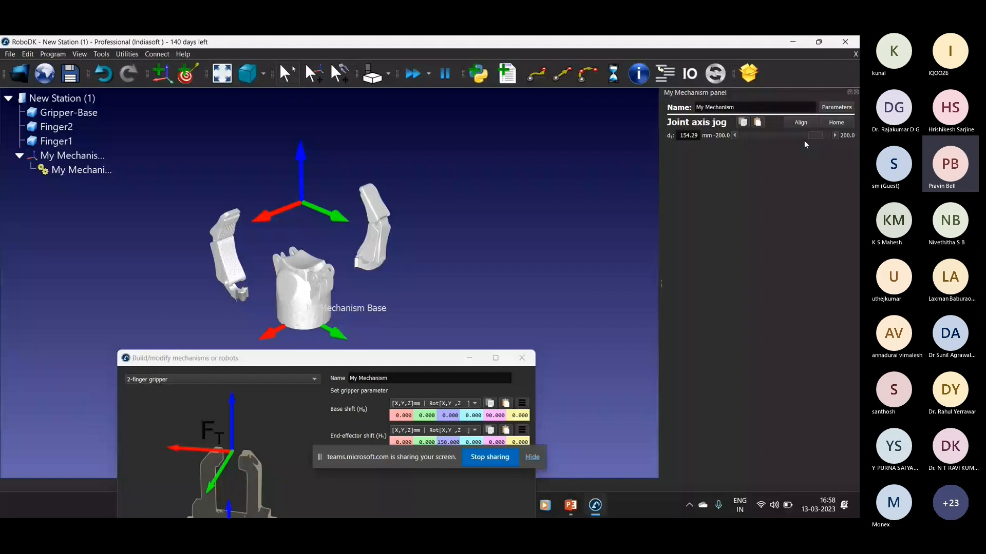
{"action": "key", "text": "ctrl+z"}
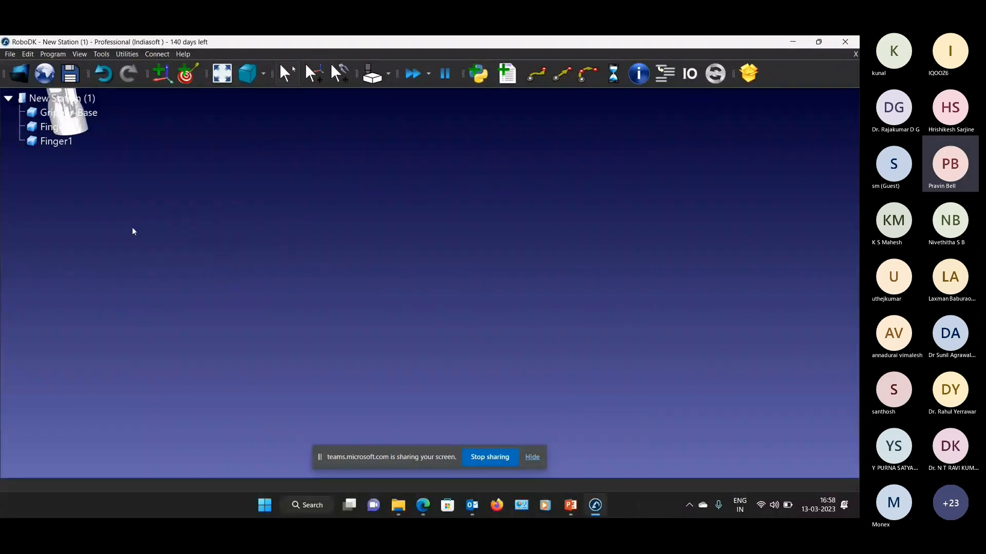
- Rotate the Gripper-Base geometry about its Z axis, trying 10, 30 and 60 degrees before setting 90 degrees
{"action": "key", "text": "F2"}
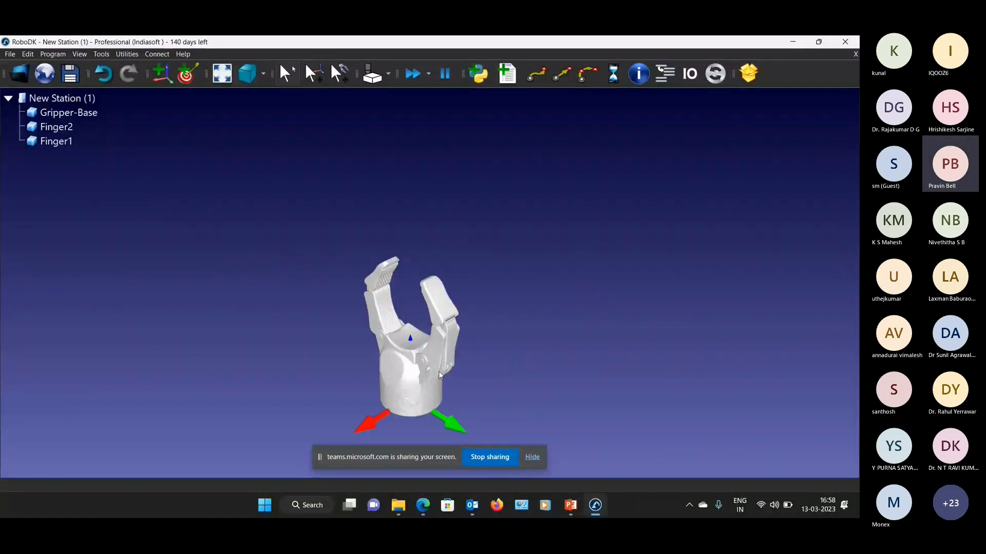
{"action": "double_click", "coordinate": [415, 400]}
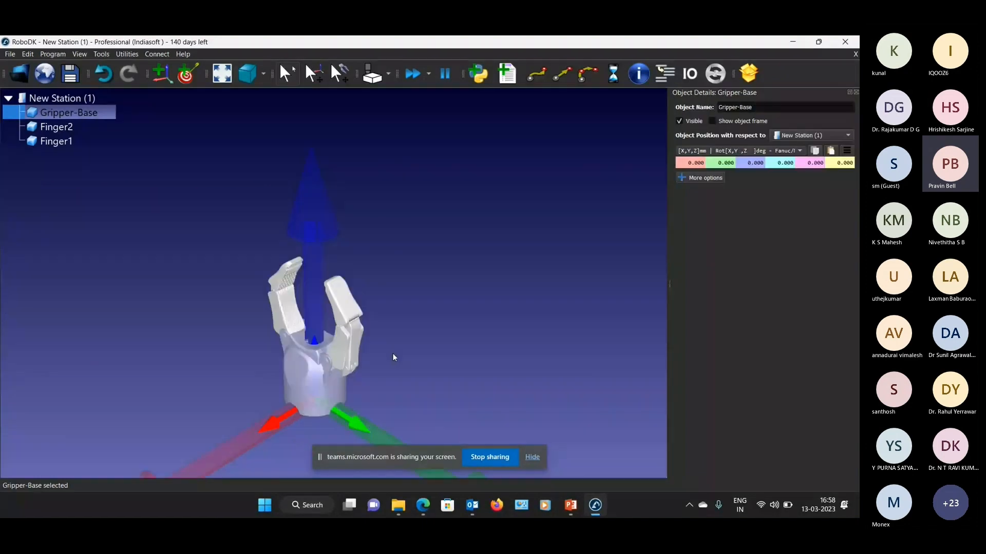
{"action": "triple_click", "coordinate": [845, 224]}
{"action": "type", "text": "10"}
{"action": "key", "text": "Return"}
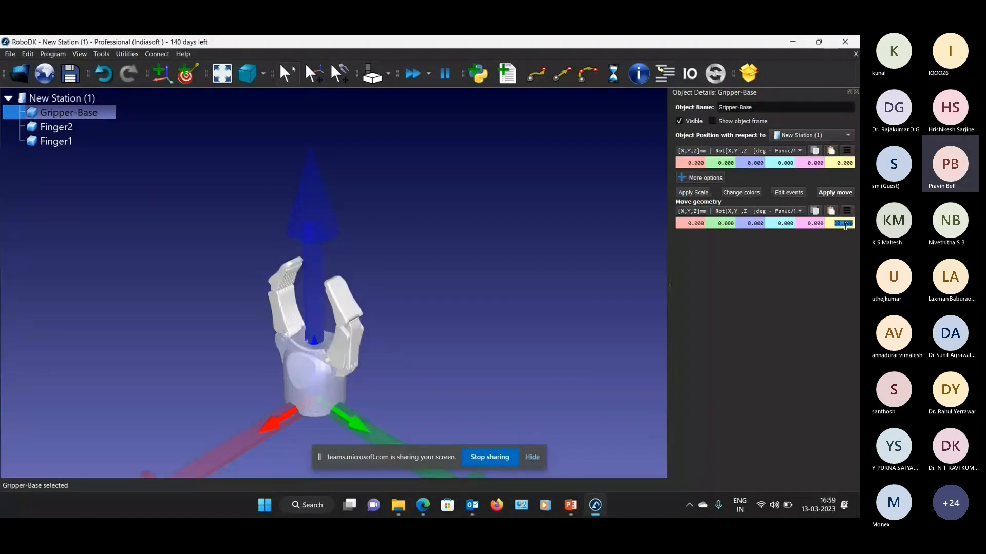
{"action": "type", "text": "30"}
{"action": "key", "text": "Return"}
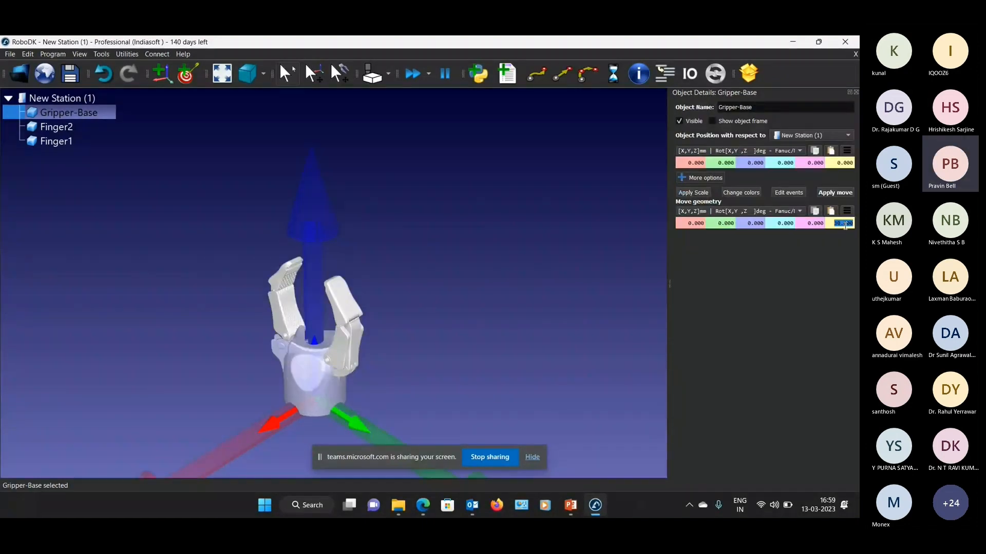
{"action": "type", "text": "60"}
{"action": "key", "text": "Return"}
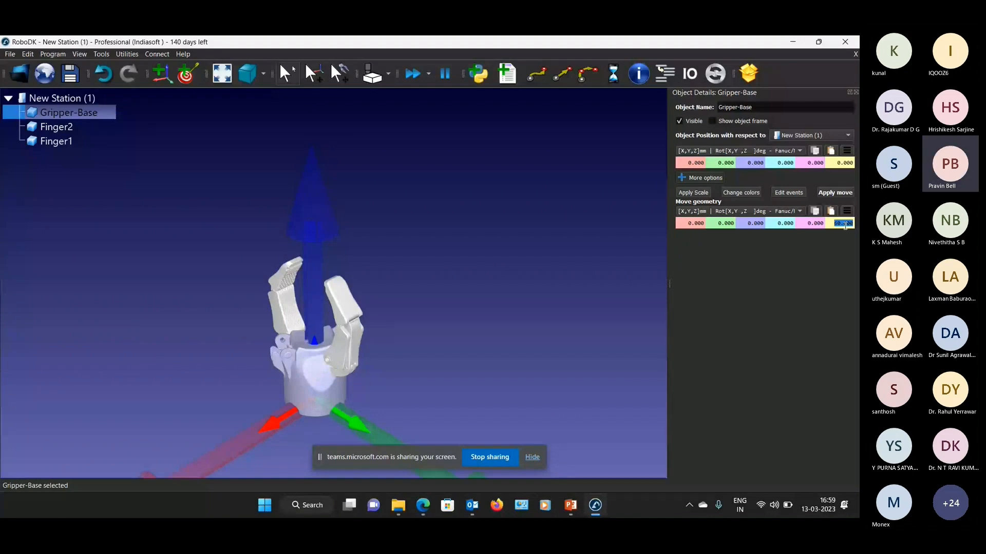
{"action": "type", "text": "90"}
{"action": "key", "text": "Return"}
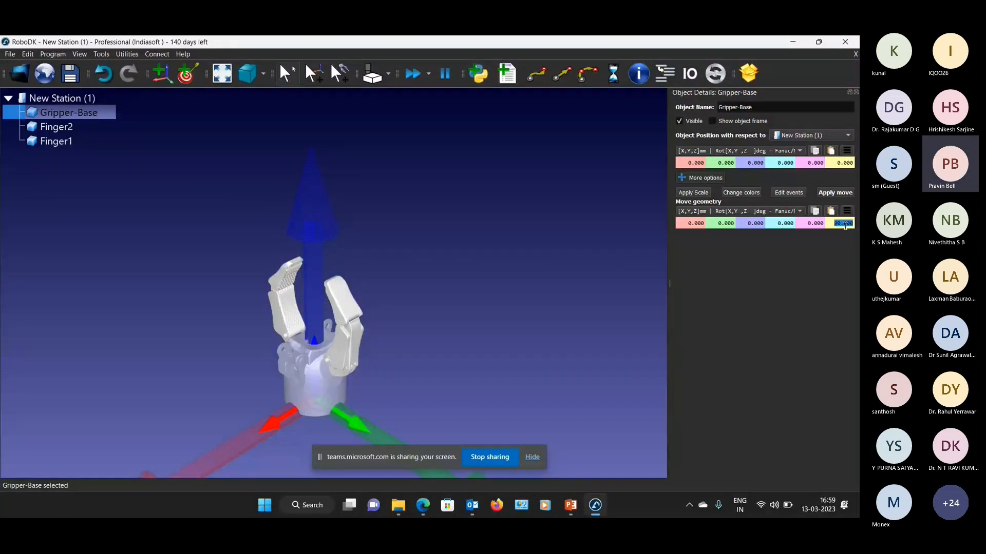
- Rotate the Finger2 geometry about its Z axis in trial steps until it matches the Gripper-Base's 90-degree rotation
{"action": "key", "text": "Escape"}
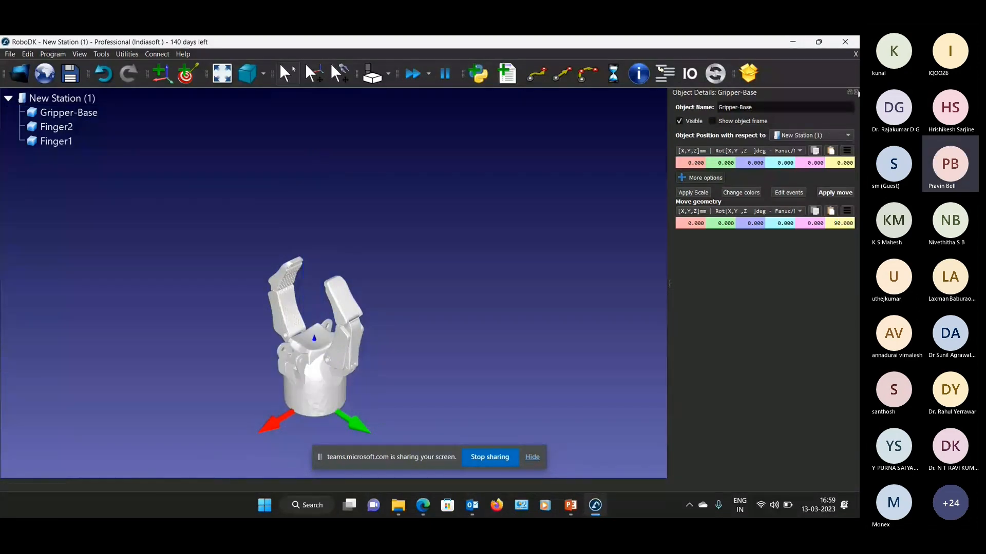
{"action": "key", "text": "Down"}
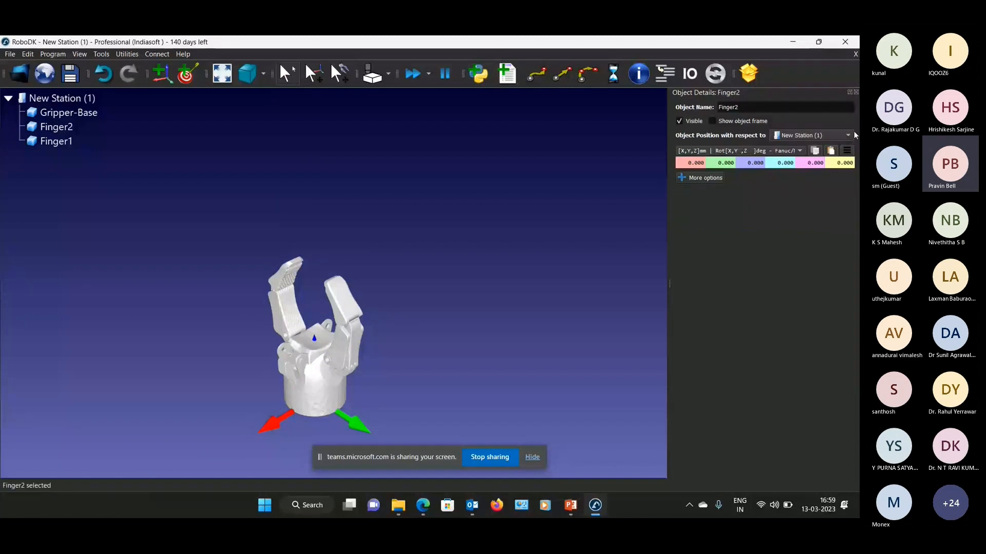
{"action": "left_click", "coordinate": [679, 177]}
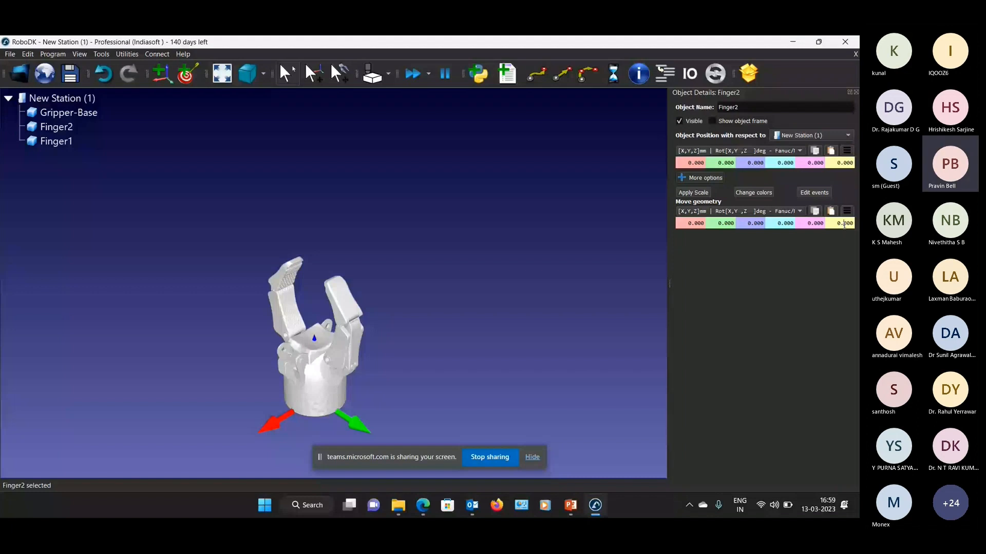
{"action": "double_click", "coordinate": [838, 227]}
{"action": "type", "text": "45"}
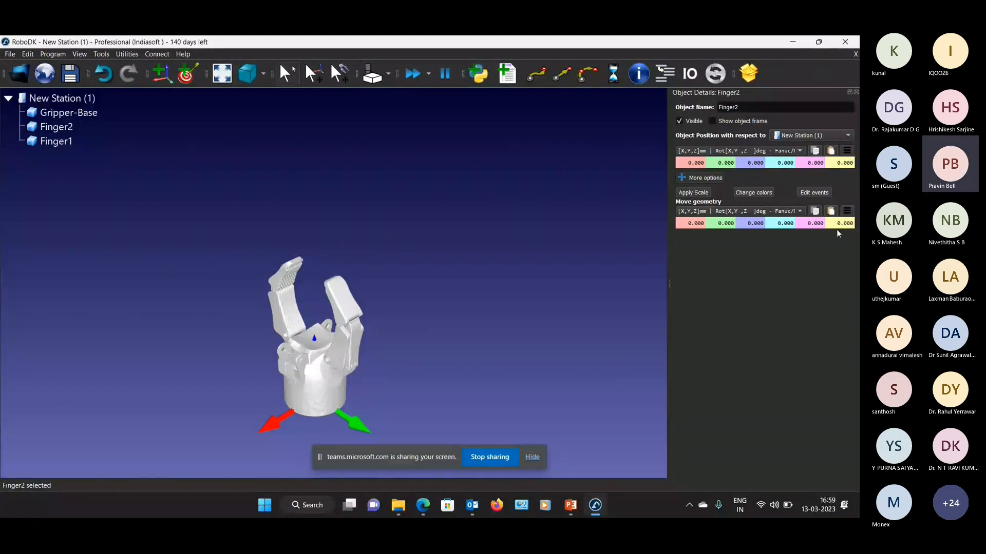
{"action": "key", "text": "Return"}
{"action": "type", "text": "70"}
{"action": "key", "text": "Return"}
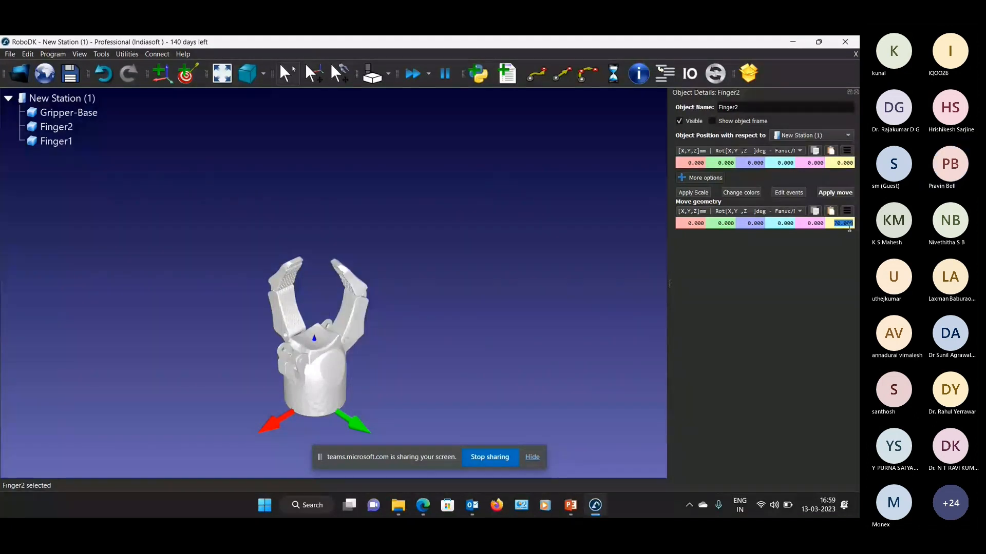
{"action": "type", "text": "60"}
{"action": "key", "text": "Return"}
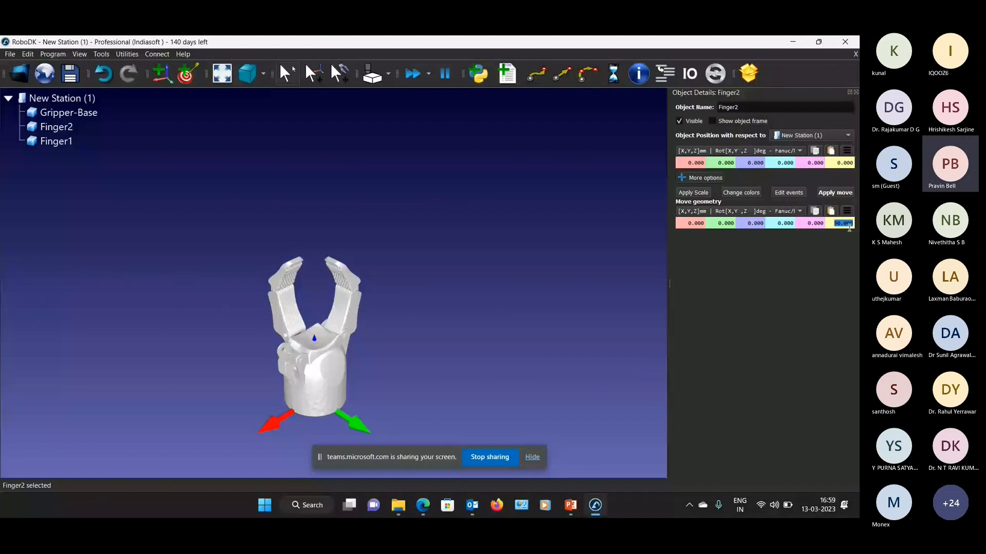
- Rotate the Finger1 geometry 90 degrees about its Z axis and close its object details
{"action": "key", "text": "Down"}
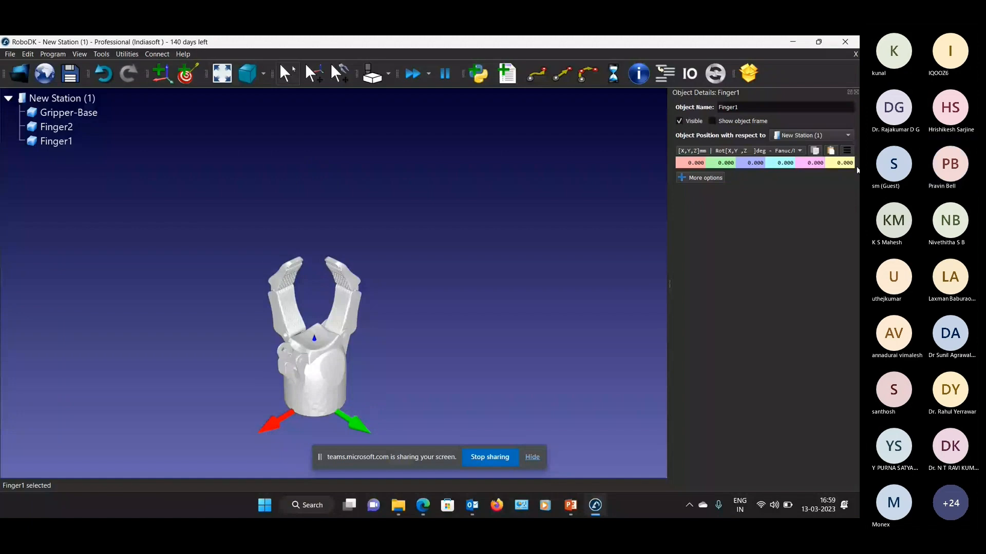
{"action": "left_click", "coordinate": [682, 178]}
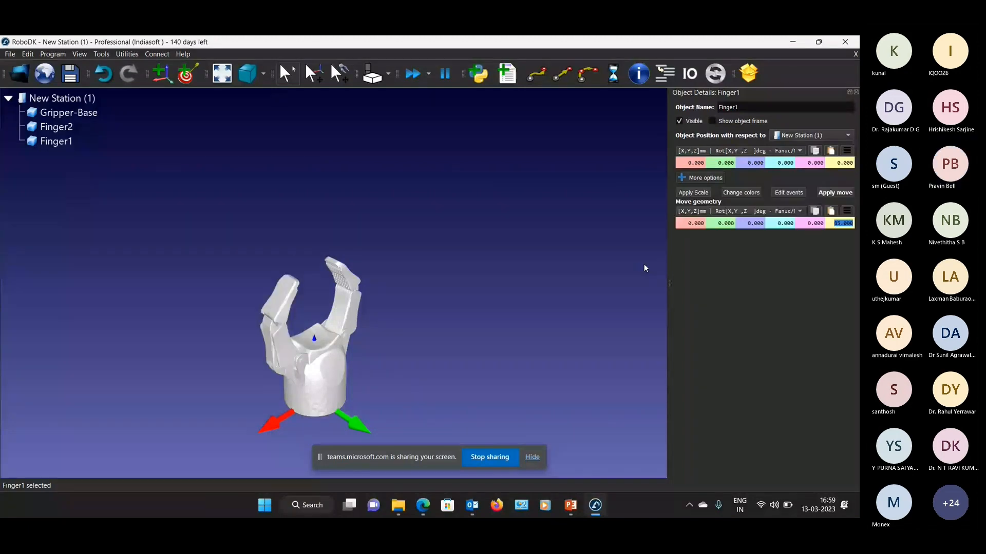
{"action": "key", "text": "Return"}
{"action": "scroll", "coordinate": [422, 312], "scroll_direction": "down", "scroll_amount": 3}
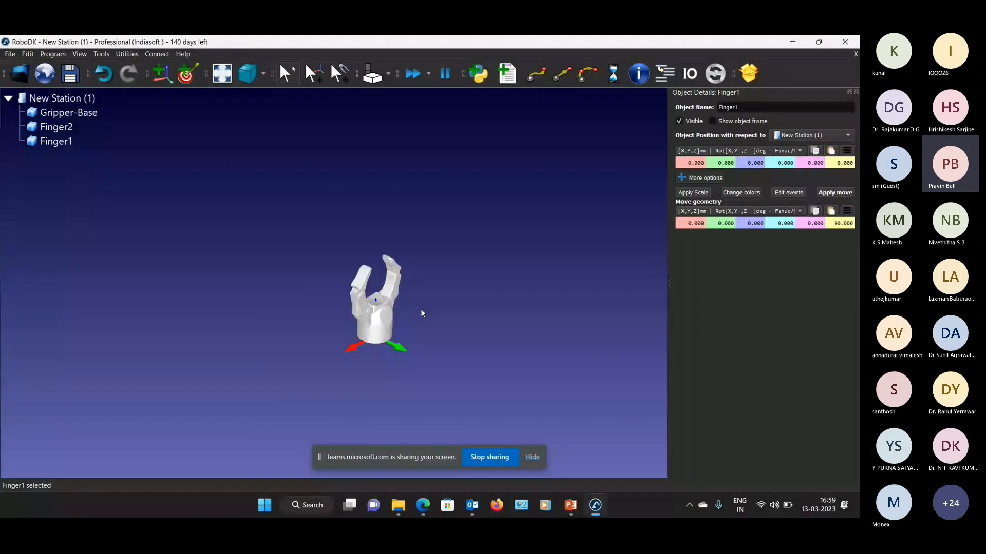
{"action": "scroll", "coordinate": [421, 313], "scroll_direction": "up", "scroll_amount": 3}
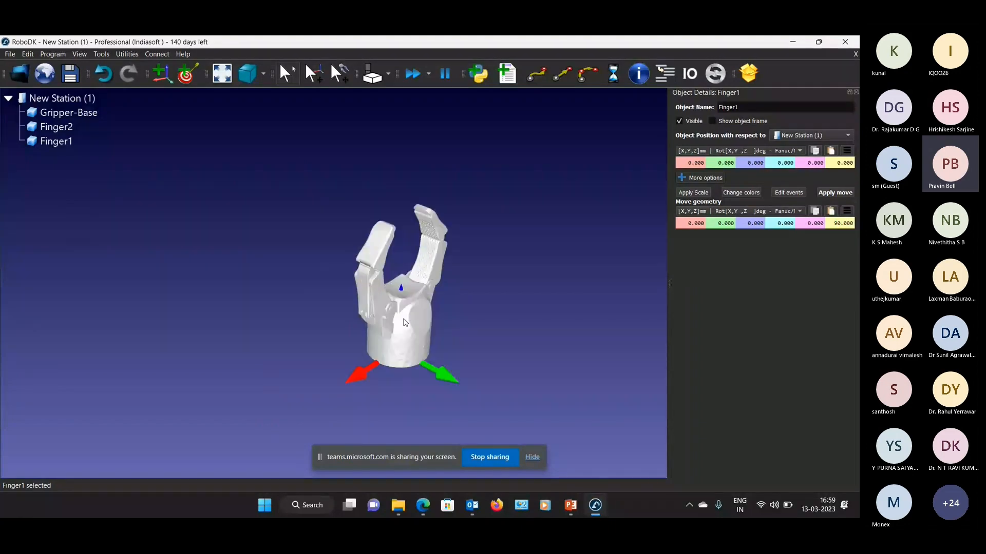
{"action": "scroll", "coordinate": [405, 323], "scroll_direction": "up", "scroll_amount": 2}
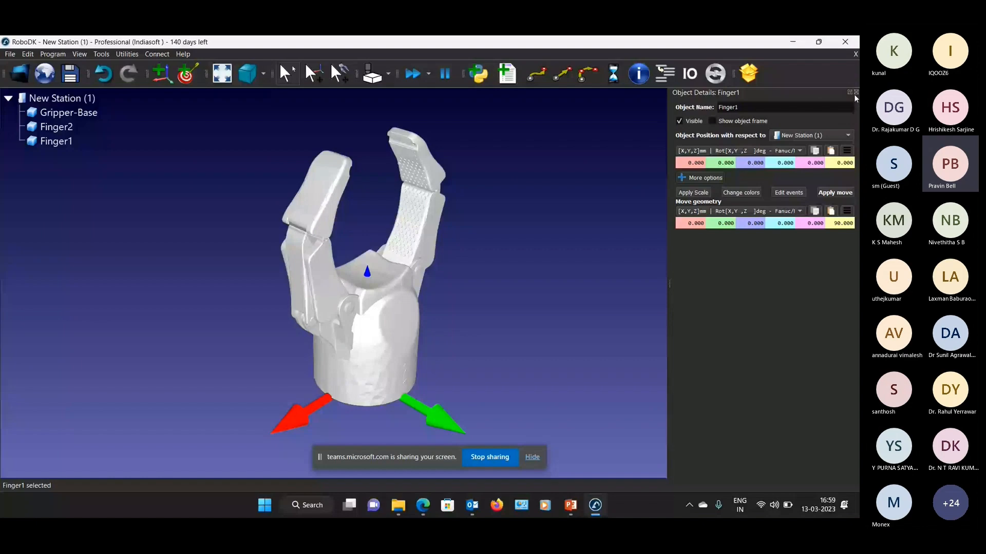
{"action": "left_click", "coordinate": [855, 93]}
- Recolour both gripper fingers dark red (#aa0000) with the Change color tool, selecting whole objects
{"action": "left_click", "coordinate": [96, 55]}
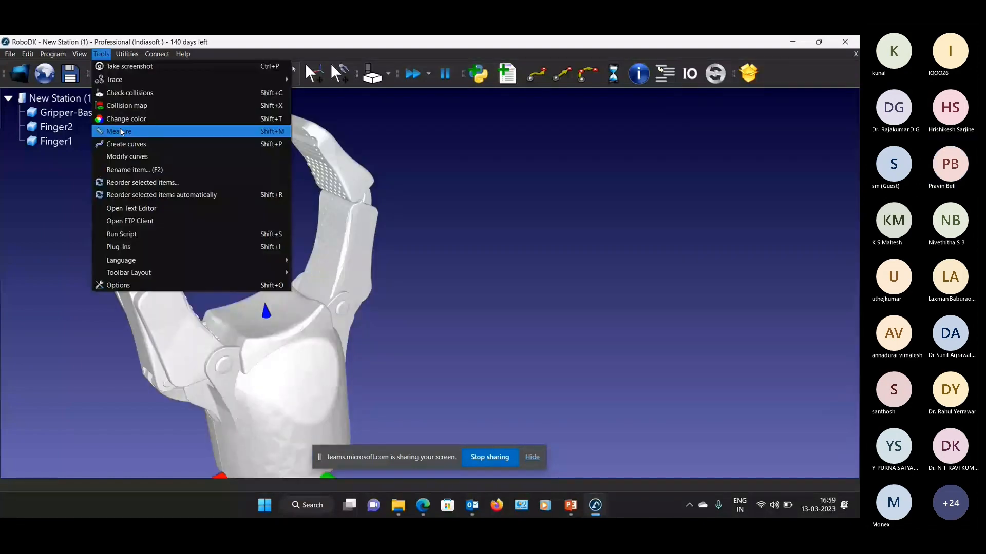
{"action": "left_click", "coordinate": [122, 129]}
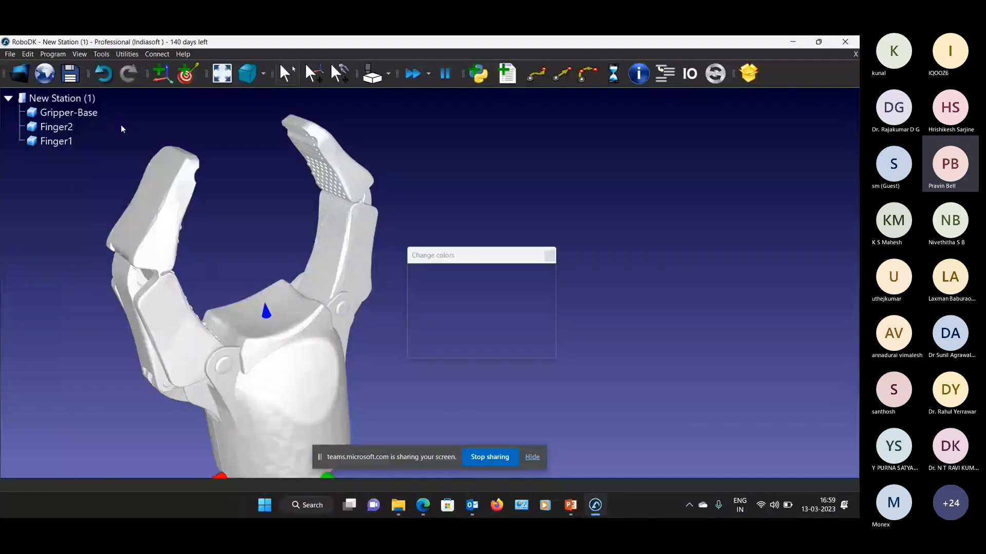
{"action": "left_click", "coordinate": [423, 327]}
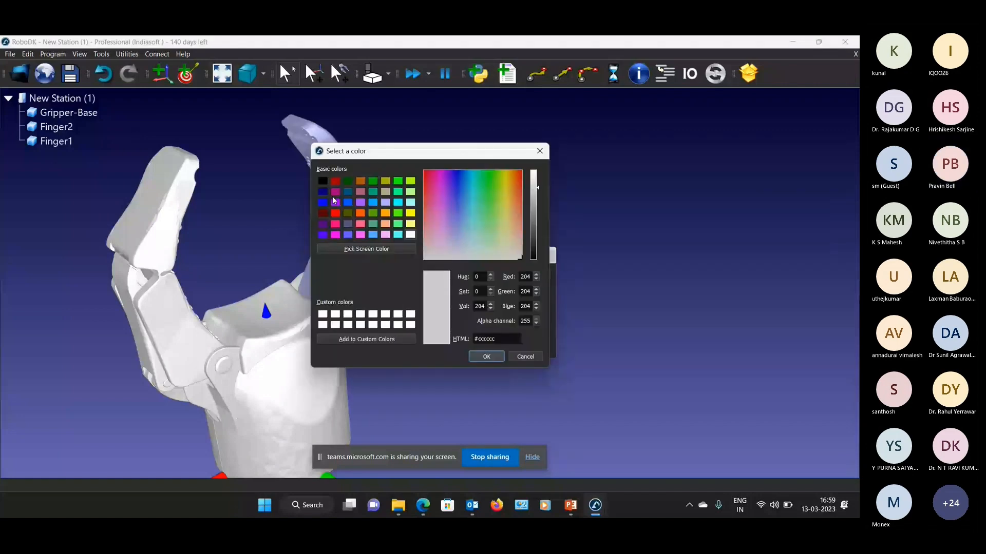
{"action": "left_click", "coordinate": [335, 181]}
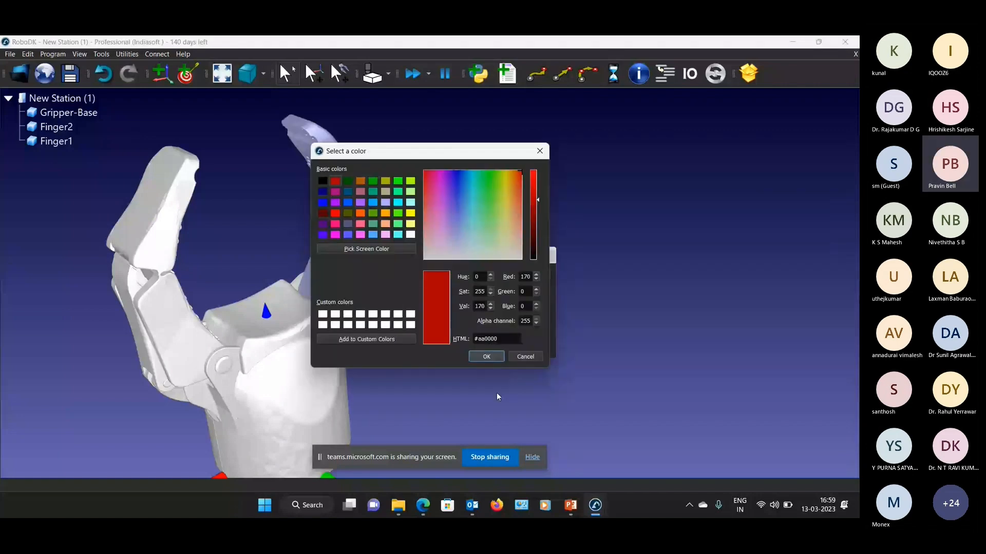
{"action": "key", "text": "Return"}
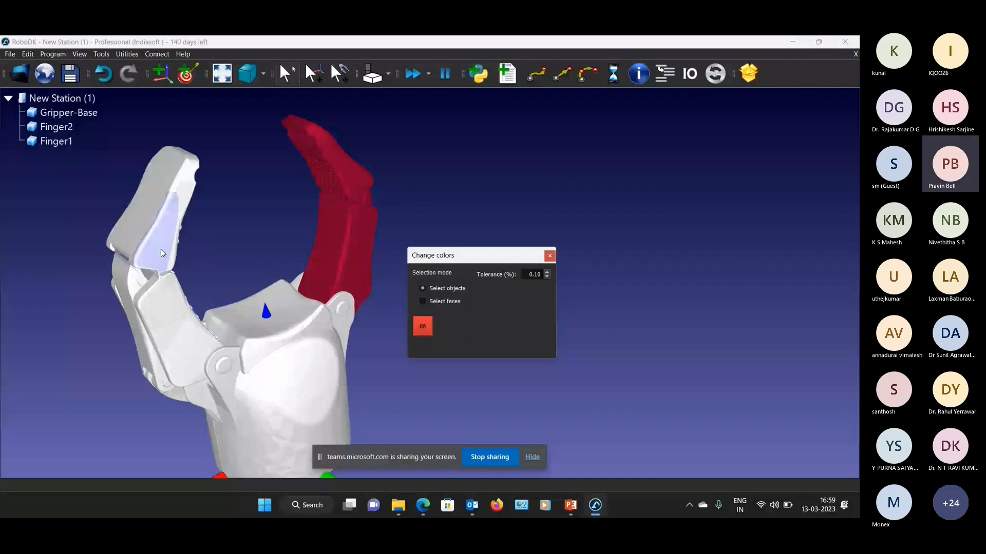
{"action": "left_click", "coordinate": [161, 248]}
{"action": "key", "text": "Escape"}
- Model a new 2-finger gripper mechanism with Gripper-Base as base, Finger1 as joint 1 and Finger2 as joint 2, and build it
{"action": "scroll", "coordinate": [408, 418], "scroll_direction": "down", "scroll_amount": 5}
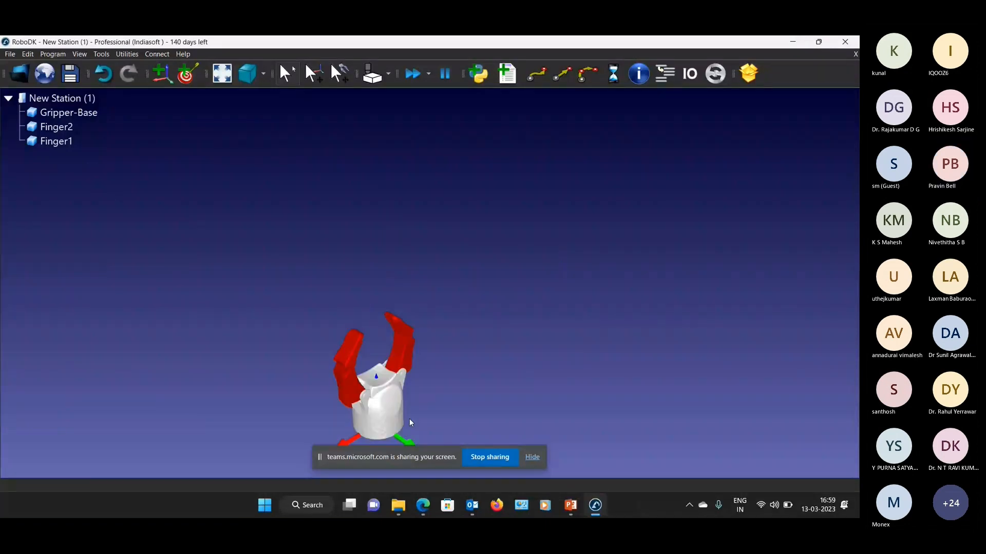
{"action": "scroll", "coordinate": [409, 418], "scroll_direction": "up", "scroll_amount": 3}
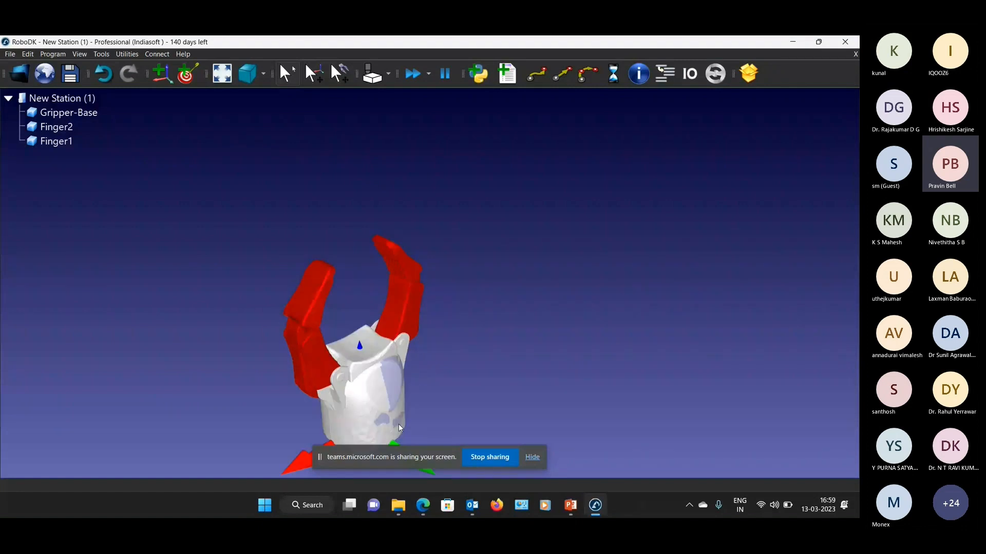
{"action": "scroll", "coordinate": [398, 424], "scroll_direction": "up", "scroll_amount": 3}
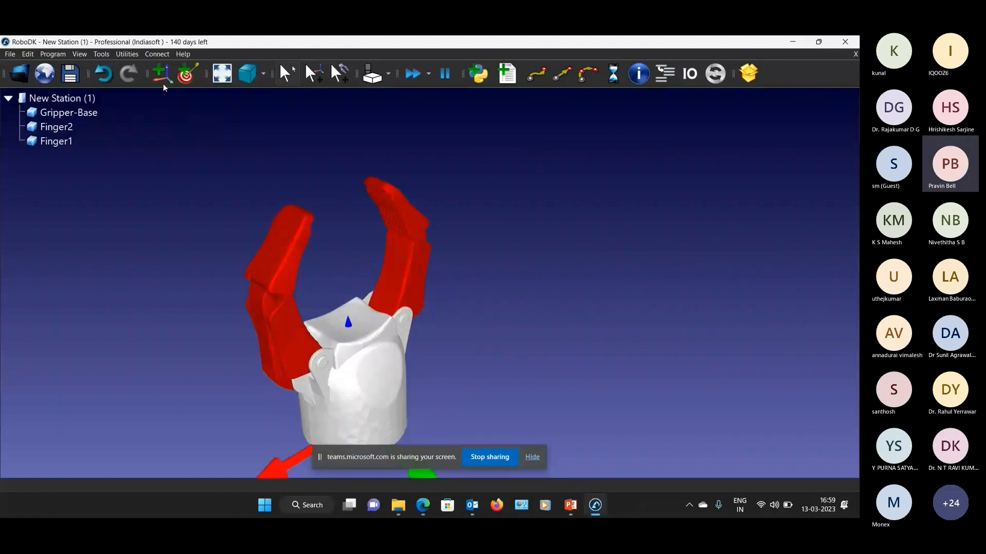
{"action": "left_click", "coordinate": [126, 54]}
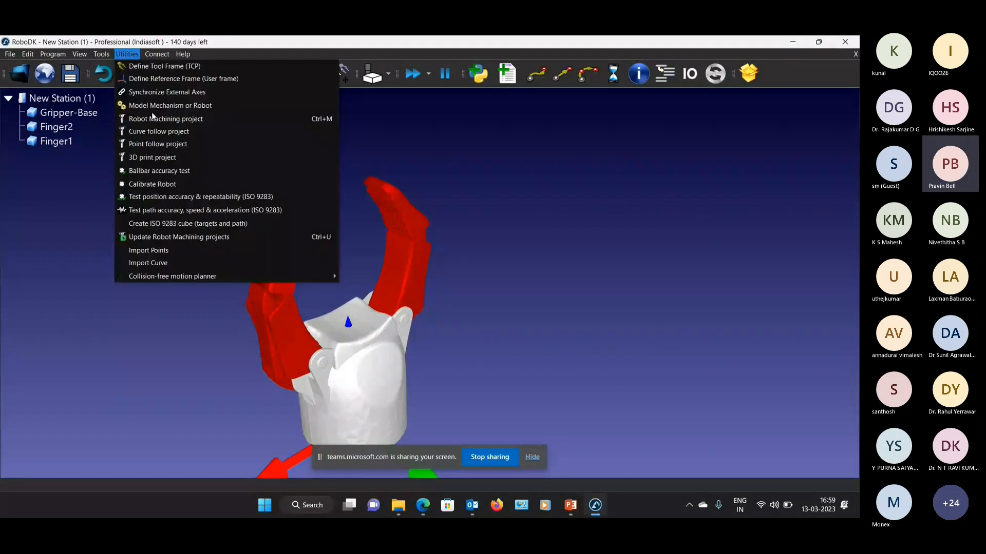
{"action": "left_click", "coordinate": [154, 107]}
{"action": "left_click_drag", "start_coordinate": [392, 171], "coordinate": [512, 100]}
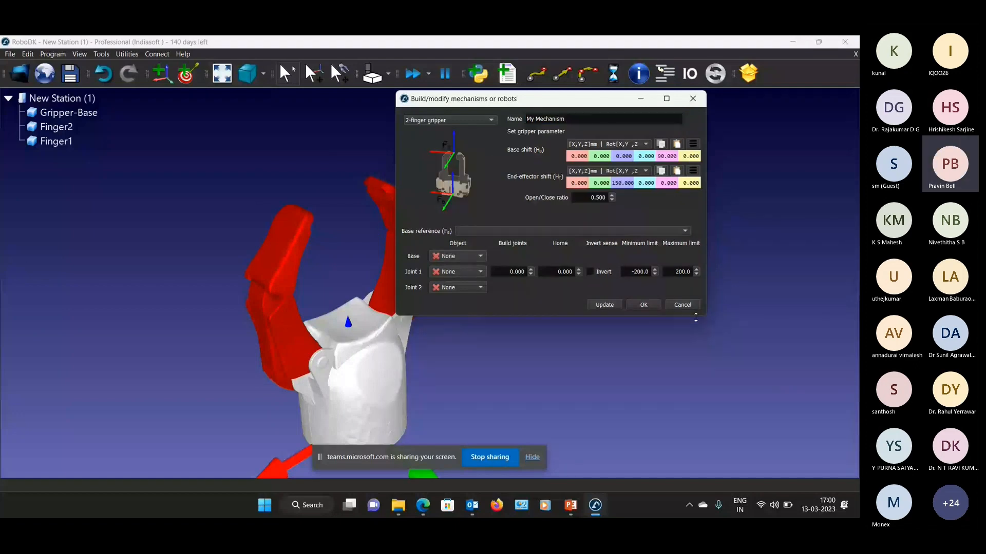
{"action": "left_click_drag", "start_coordinate": [706, 316], "coordinate": [800, 392]}
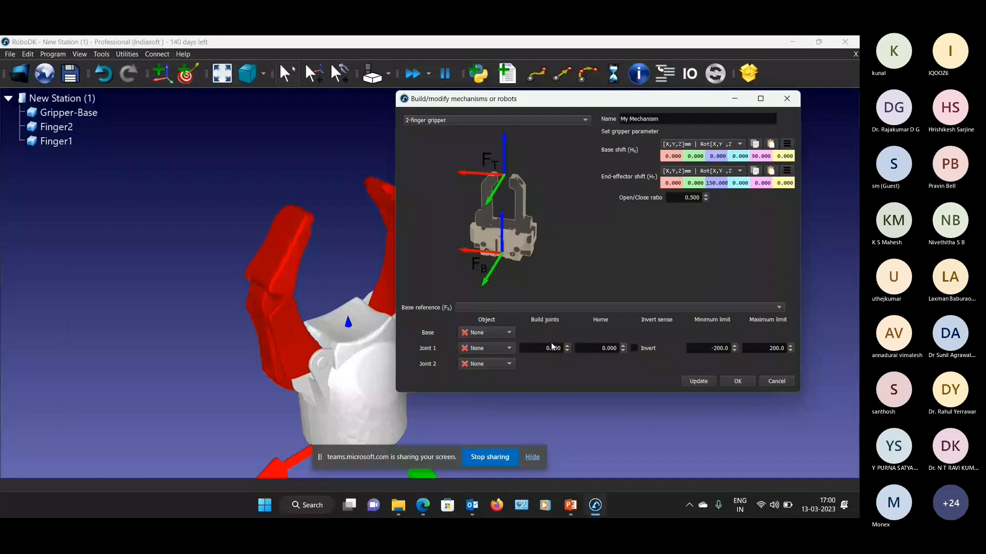
{"action": "left_click", "coordinate": [485, 348]}
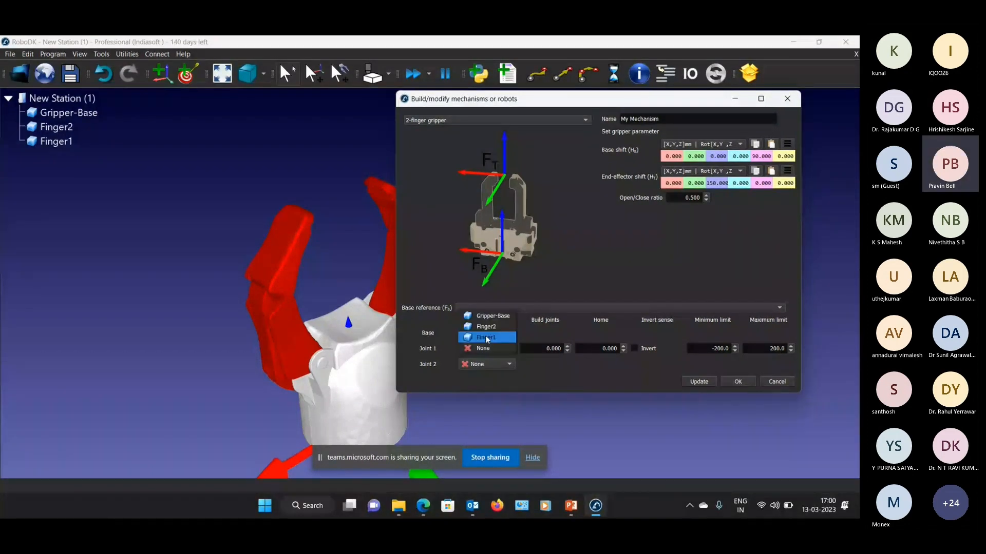
{"action": "left_click", "coordinate": [487, 338]}
{"action": "left_click", "coordinate": [479, 365]}
{"action": "left_click", "coordinate": [485, 341]}
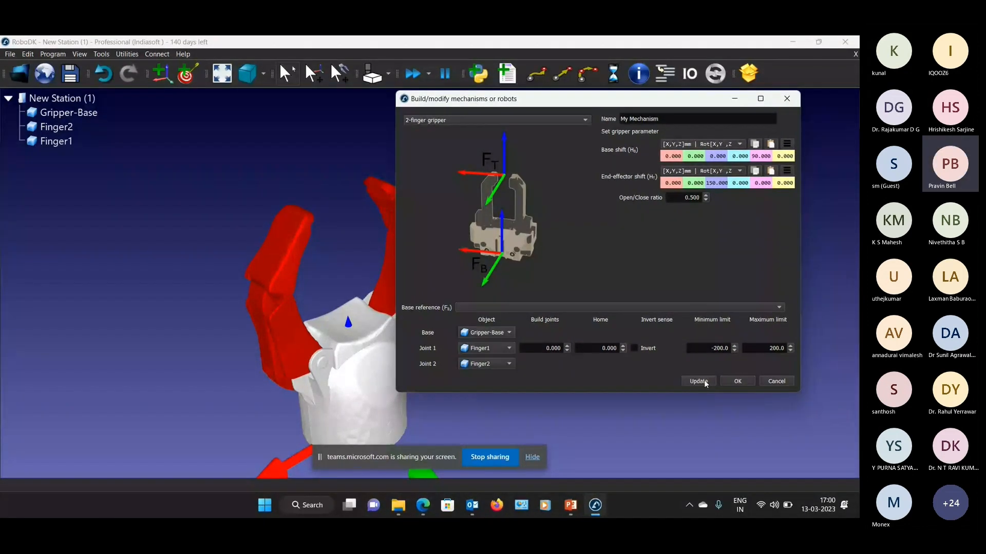
{"action": "left_click", "coordinate": [698, 381]}
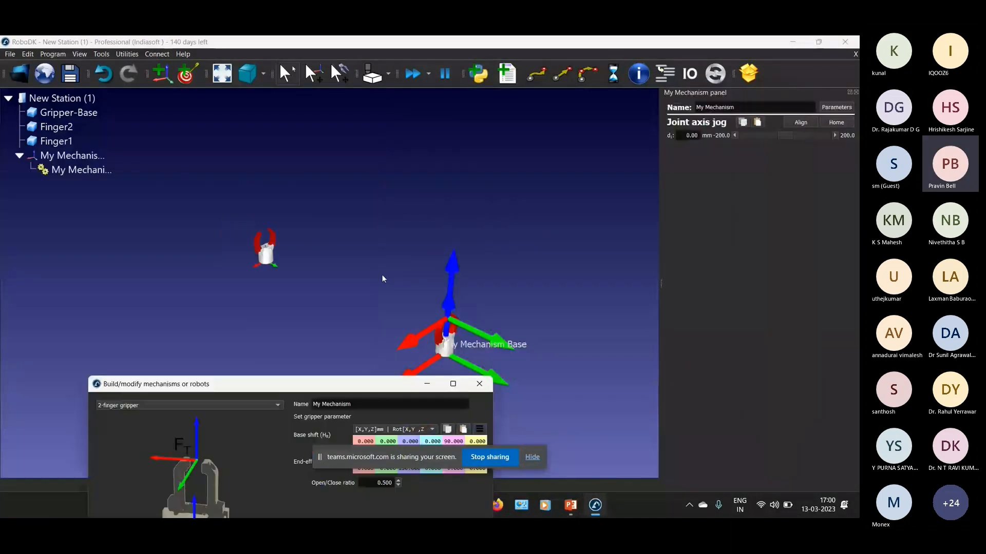
- Jog the gripper's finger joint out to 200 mm and back to about 10 mm to examine the finger travel
{"action": "scroll", "coordinate": [423, 327], "scroll_direction": "up", "scroll_amount": 5}
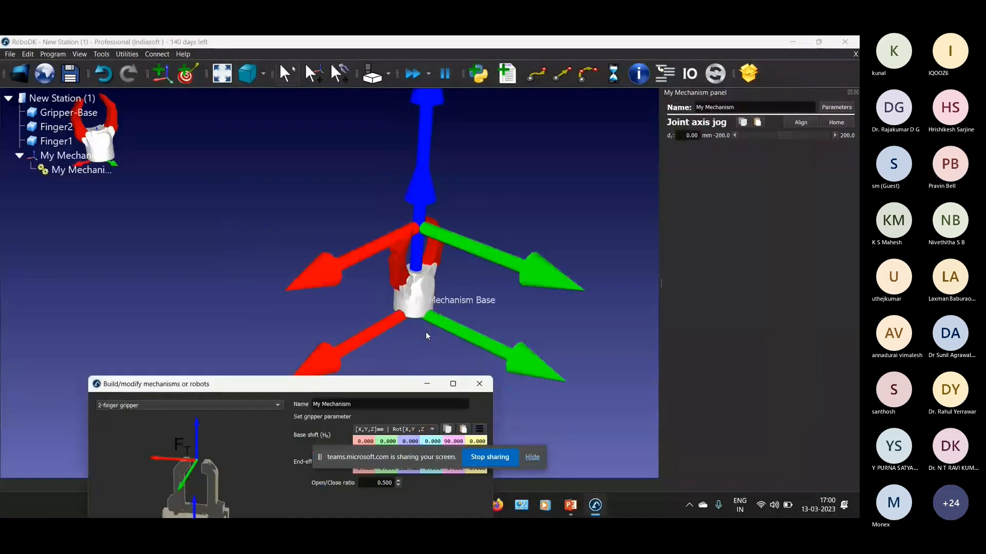
{"action": "scroll", "coordinate": [426, 332], "scroll_direction": "down", "scroll_amount": 3}
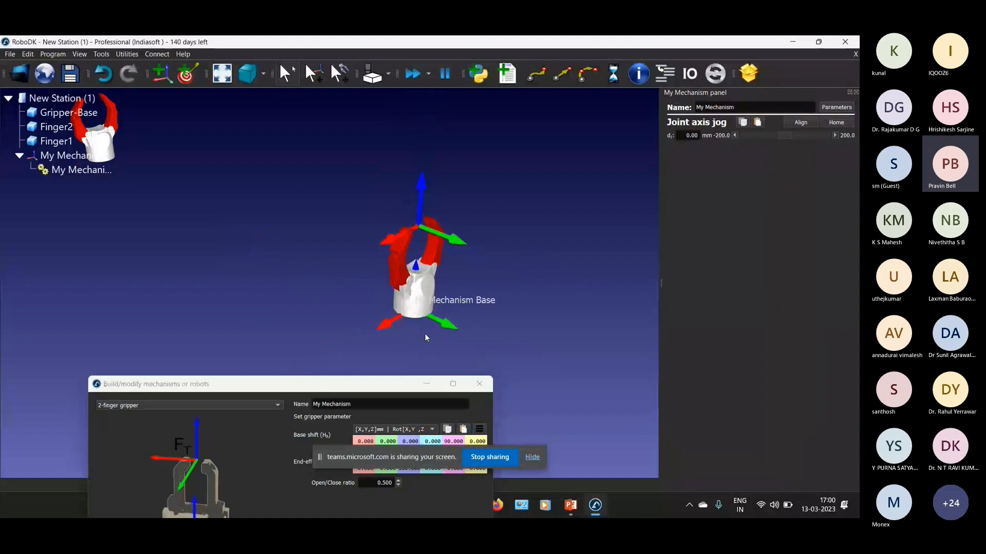
{"action": "scroll", "coordinate": [424, 333], "scroll_direction": "up", "scroll_amount": 3}
{"action": "left_click", "coordinate": [801, 135]}
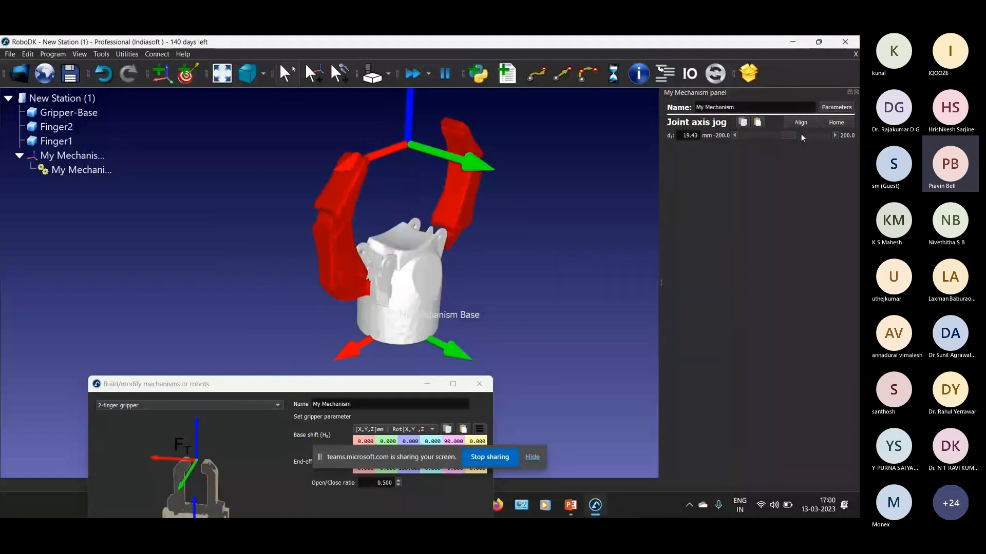
{"action": "left_click_drag", "start_coordinate": [801, 135], "coordinate": [837, 135]}
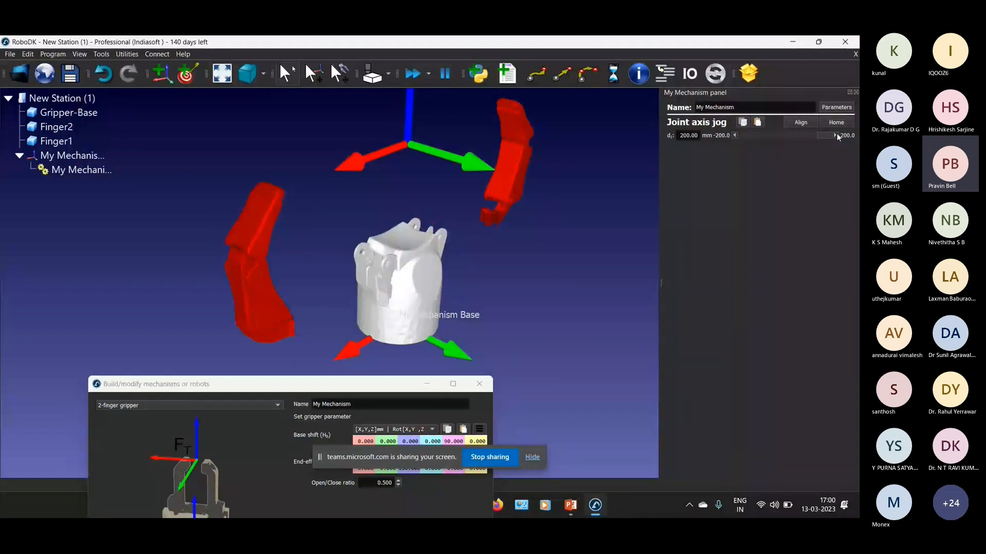
{"action": "left_click_drag", "start_coordinate": [836, 135], "coordinate": [793, 137]}
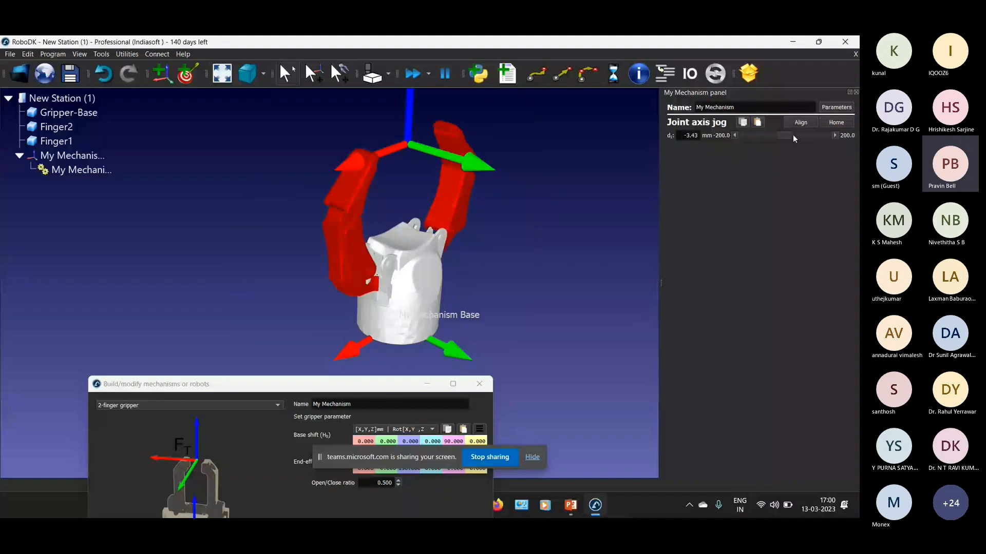
{"action": "left_click", "coordinate": [793, 135]}
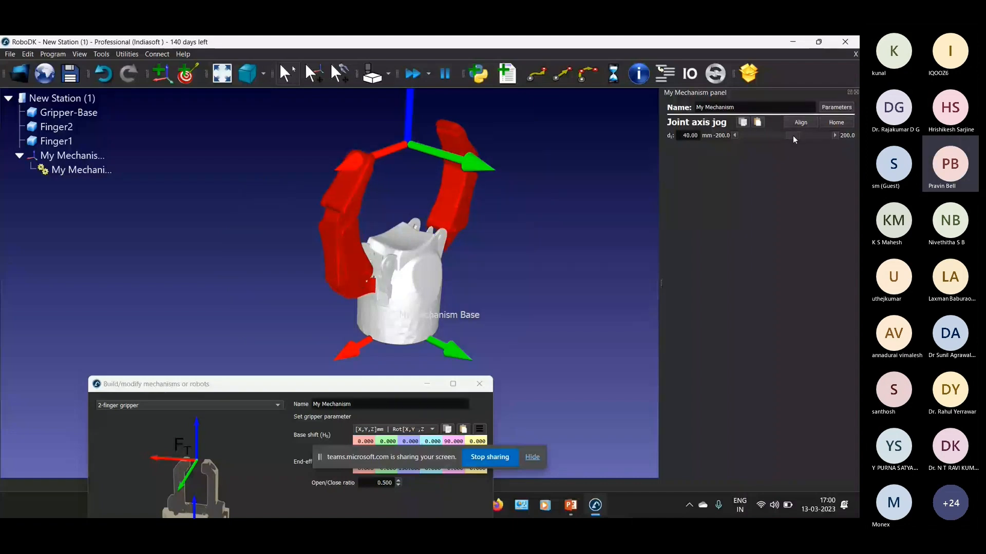
{"action": "left_click_drag", "start_coordinate": [792, 136], "coordinate": [787, 136]}
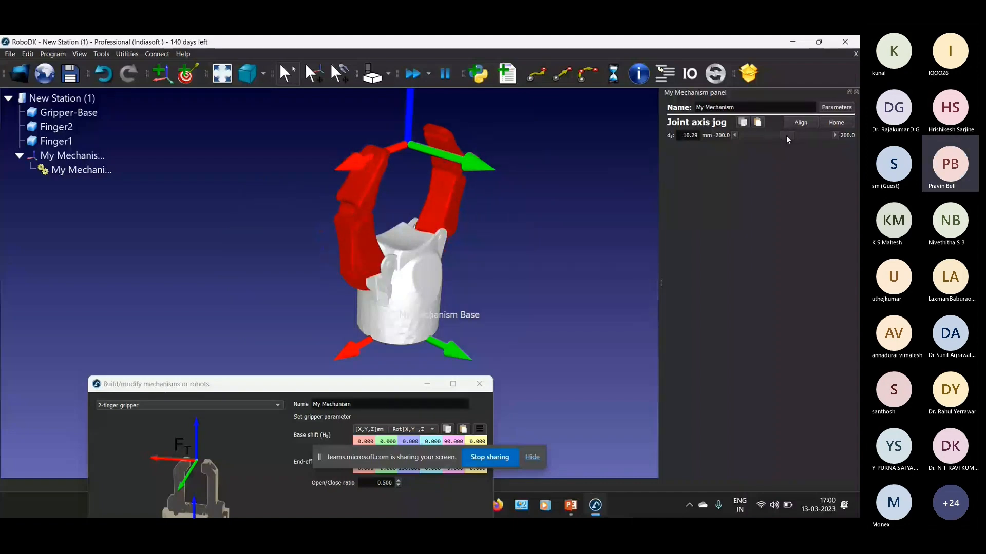
- Set the gripper joint's upper limit to 0 mm and its lower limit to -20 mm
{"action": "double_click", "coordinate": [846, 135]}
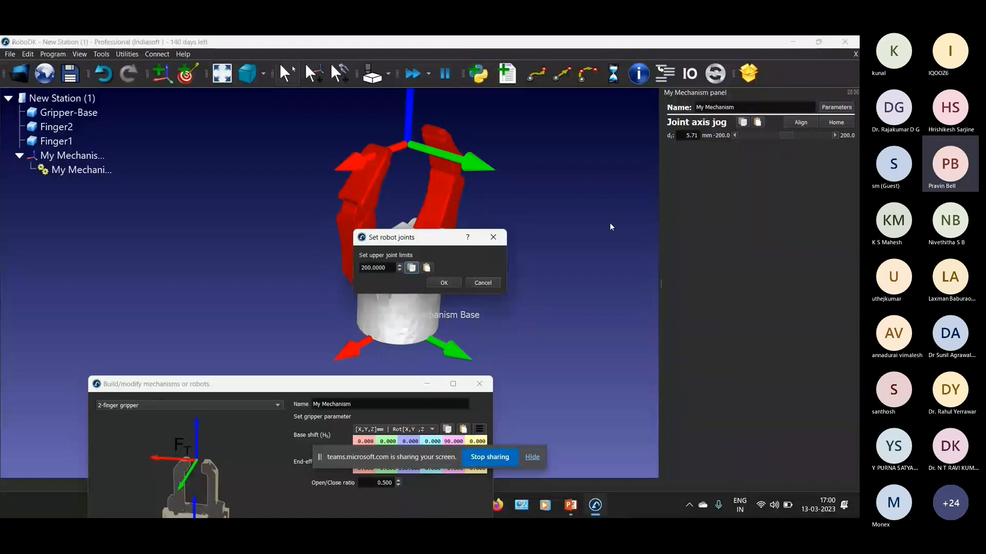
{"action": "double_click", "coordinate": [366, 270]}
{"action": "type", "text": "0"}
{"action": "left_click", "coordinate": [437, 283]}
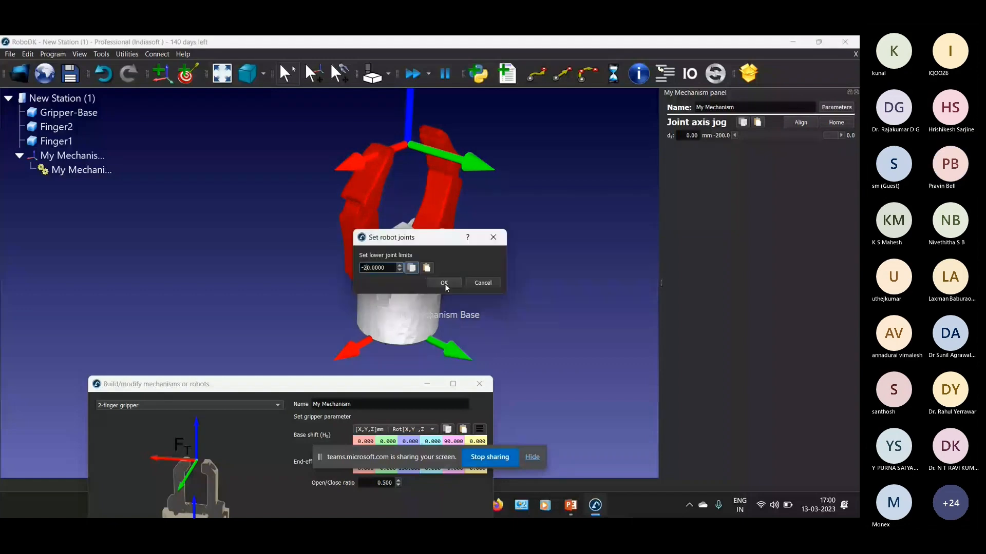
{"action": "left_click", "coordinate": [445, 285]}
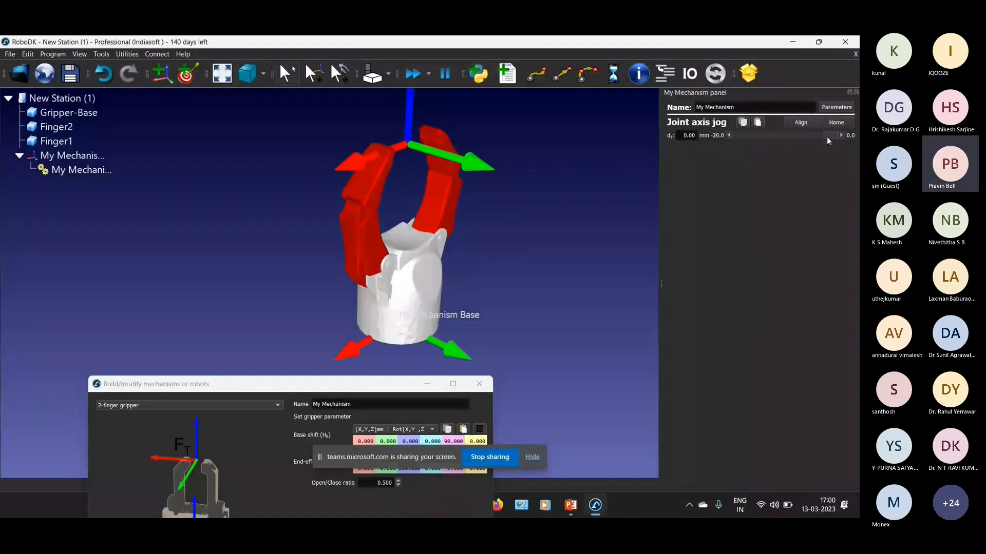
- Jog the gripper joint through its range to -20 mm and back to 0 mm, and close the mechanism builder
{"action": "left_click_drag", "start_coordinate": [826, 137], "coordinate": [739, 135]}
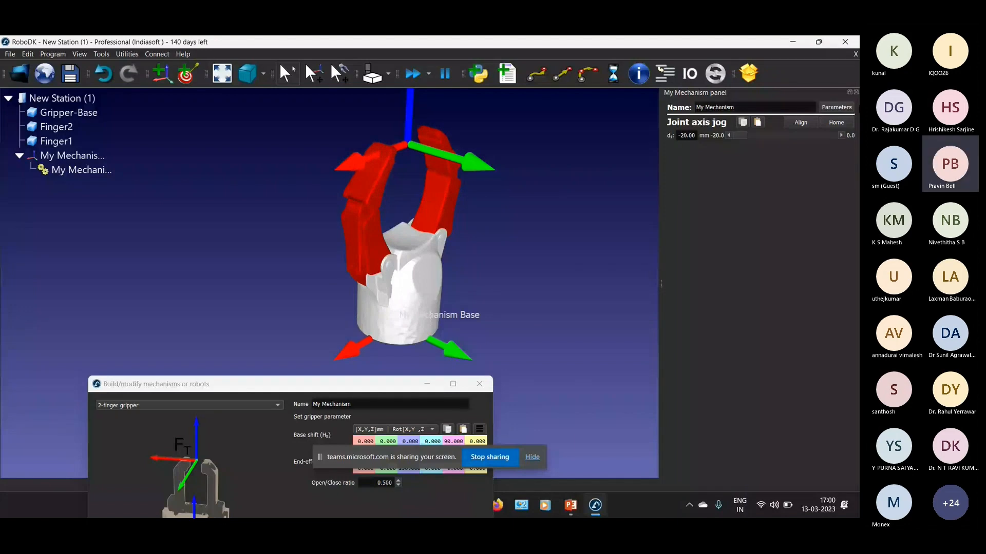
{"action": "mouse_move", "coordinate": [329, 282]}
{"action": "left_mouse_down"}
{"action": "mouse_move", "coordinate": [357, 290]}
{"action": "mouse_move", "coordinate": [390, 349]}
{"action": "mouse_move", "coordinate": [457, 228]}
{"action": "left_mouse_up"}
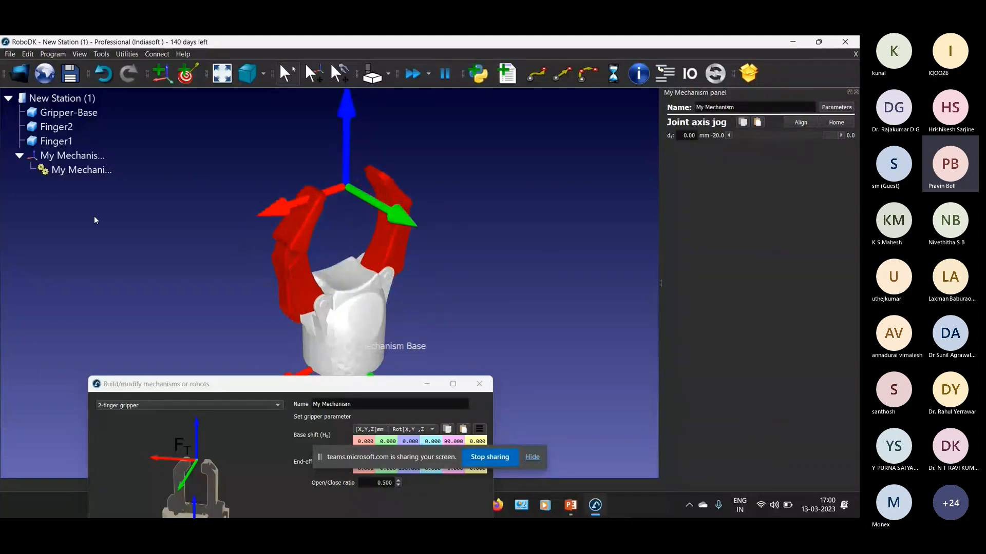
{"action": "left_click", "coordinate": [480, 386]}
- Save the My Mechanism gripper as a robot file named custom01 in the D:\RoboDK\Custom Gripper folder
{"action": "right_click", "coordinate": [83, 173]}
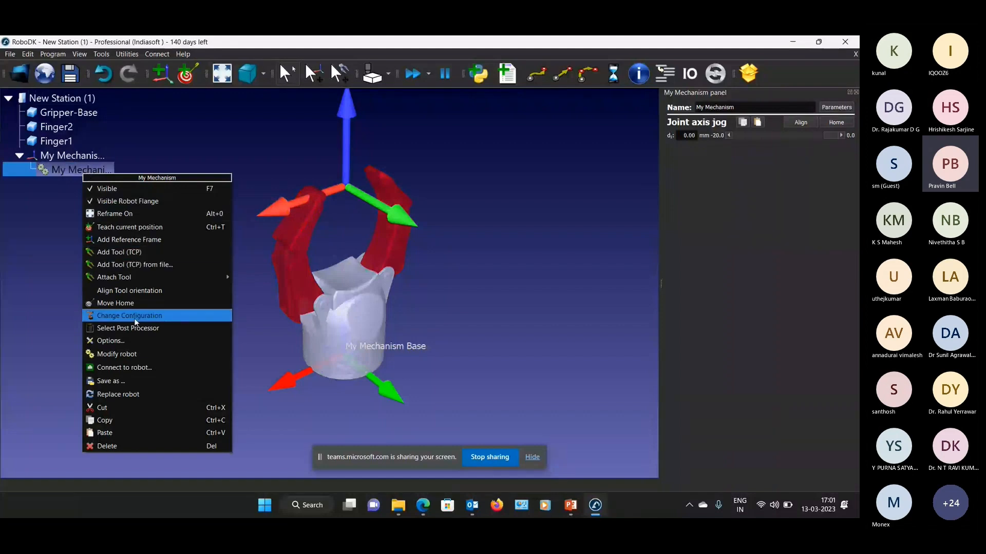
{"action": "left_click", "coordinate": [112, 381]}
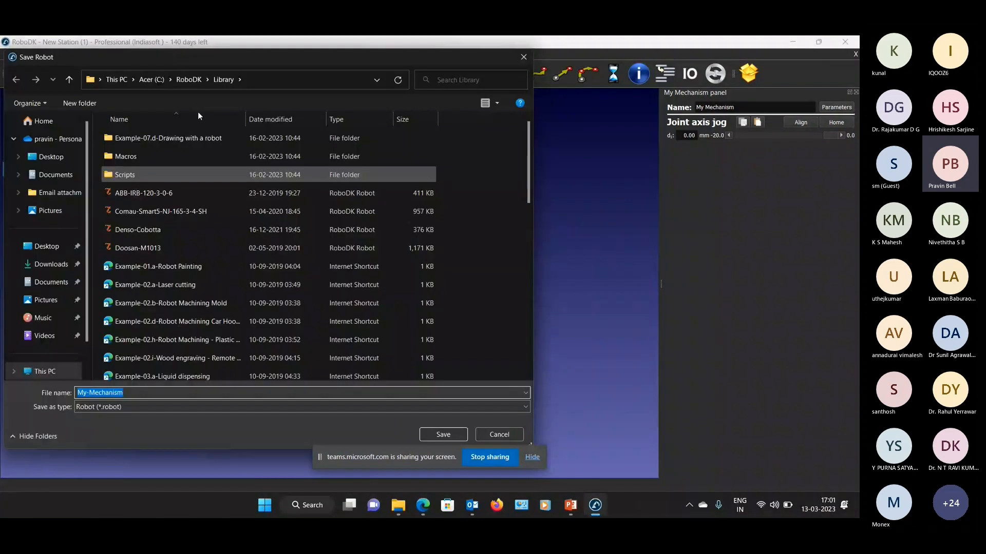
{"action": "left_click", "coordinate": [189, 79]}
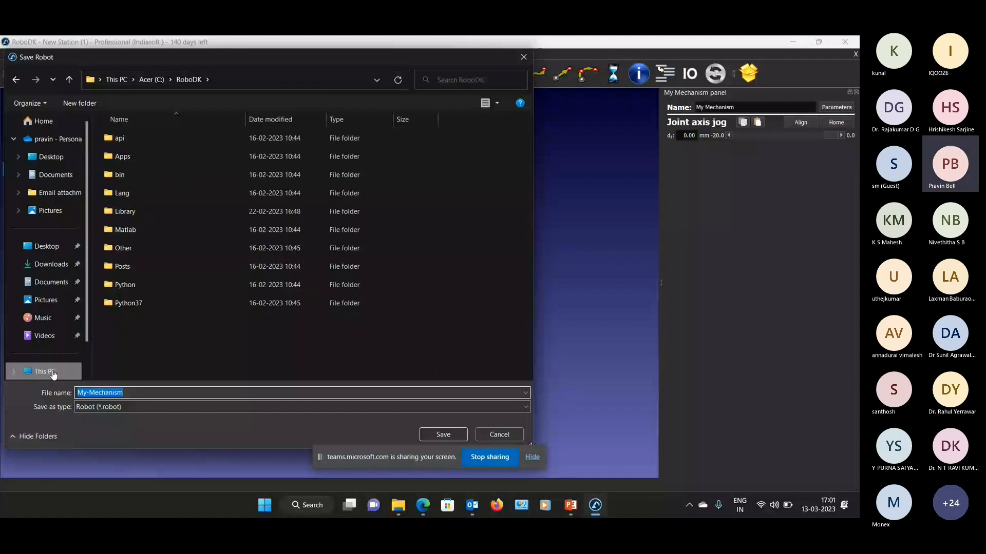
{"action": "key", "text": "alt+Left"}
{"action": "left_click", "coordinate": [147, 156]}
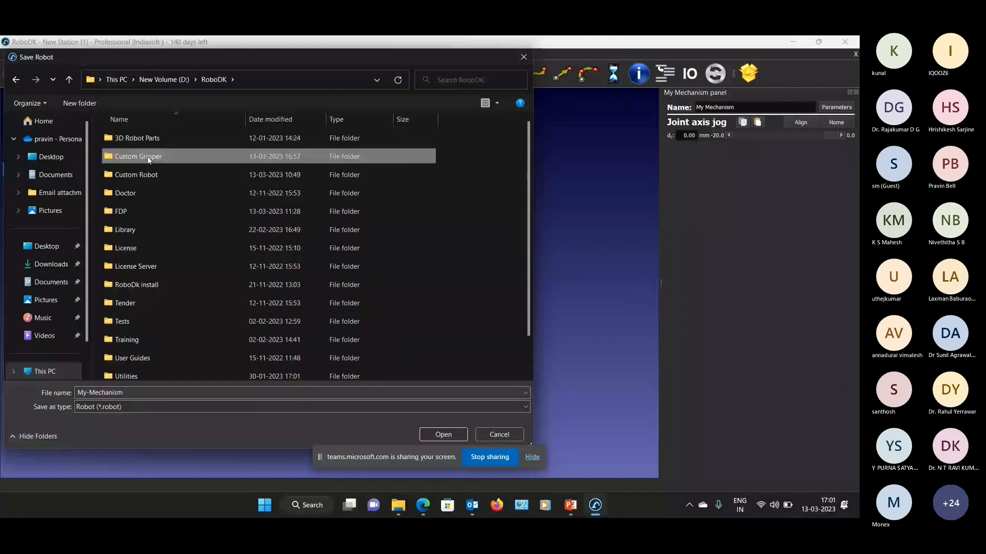
{"action": "double_click", "coordinate": [147, 156]}
{"action": "type", "text": "custom01"}
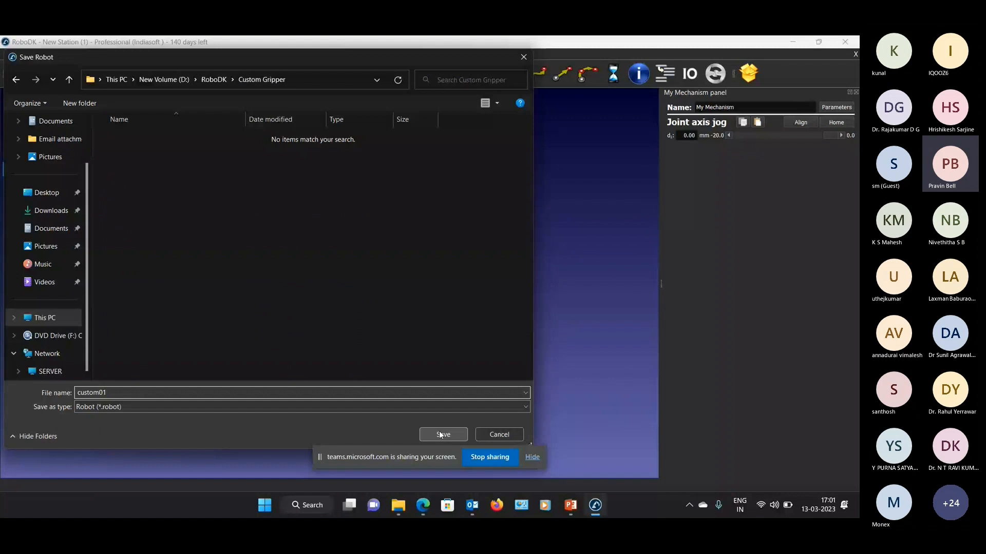
{"action": "left_click", "coordinate": [443, 435]}
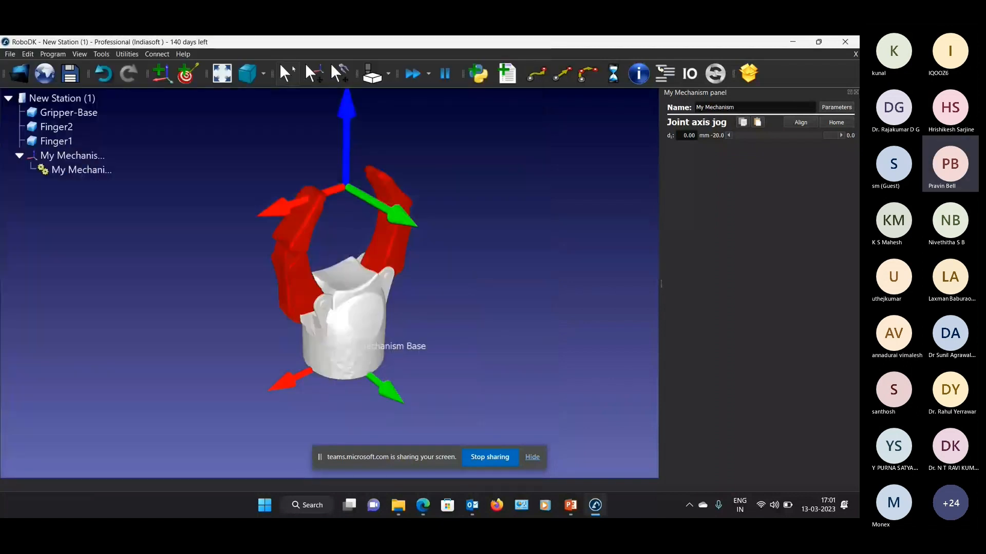
- Start over with an empty station by opening the license file from the D:\RoboDK\License folder
{"action": "left_click", "coordinate": [433, 270]}
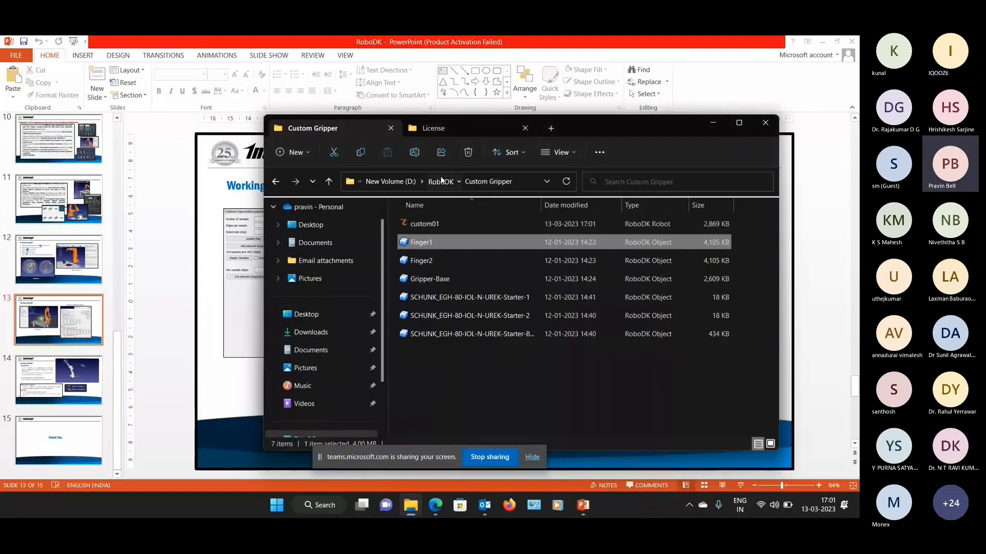
{"action": "left_click", "coordinate": [441, 182]}
{"action": "double_click", "coordinate": [427, 336]}
{"action": "left_click", "coordinate": [414, 224]}
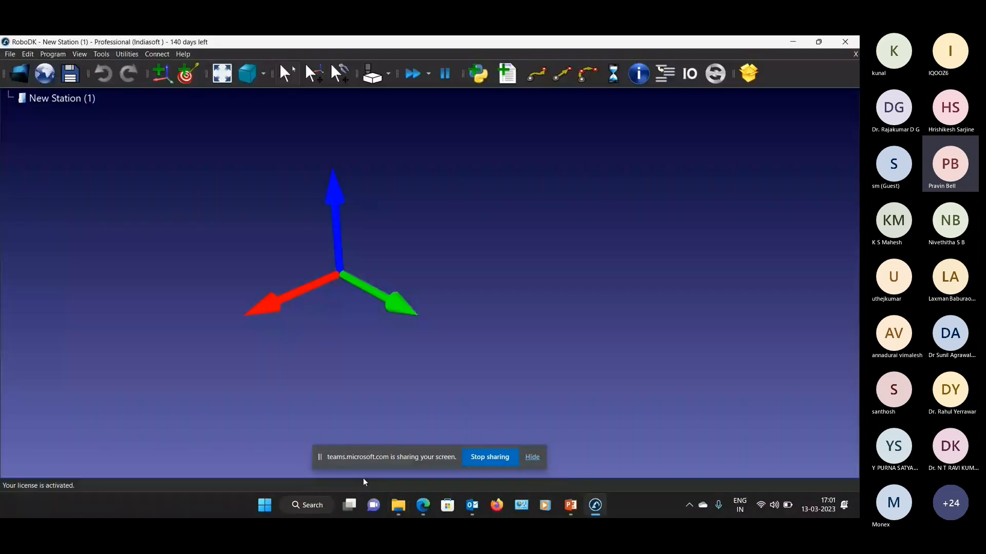
- Load the ABB-IRB-120-3-0-6 robot from the D:\RoboDK\Library folder into the empty station
{"action": "key", "text": "alt+Tab"}
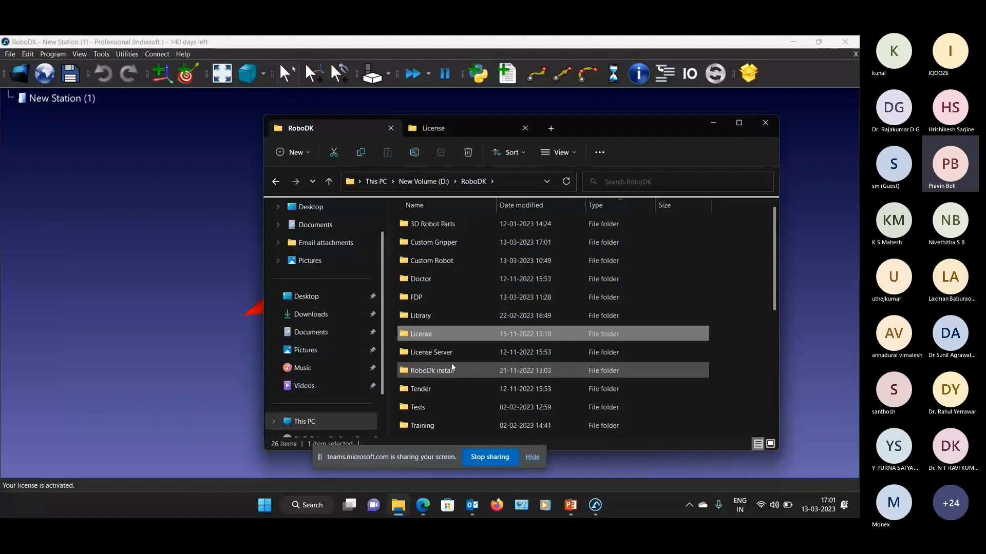
{"action": "scroll", "coordinate": [451, 362], "scroll_direction": "down", "scroll_amount": 3}
{"action": "scroll", "coordinate": [430, 310], "scroll_direction": "up", "scroll_amount": 2}
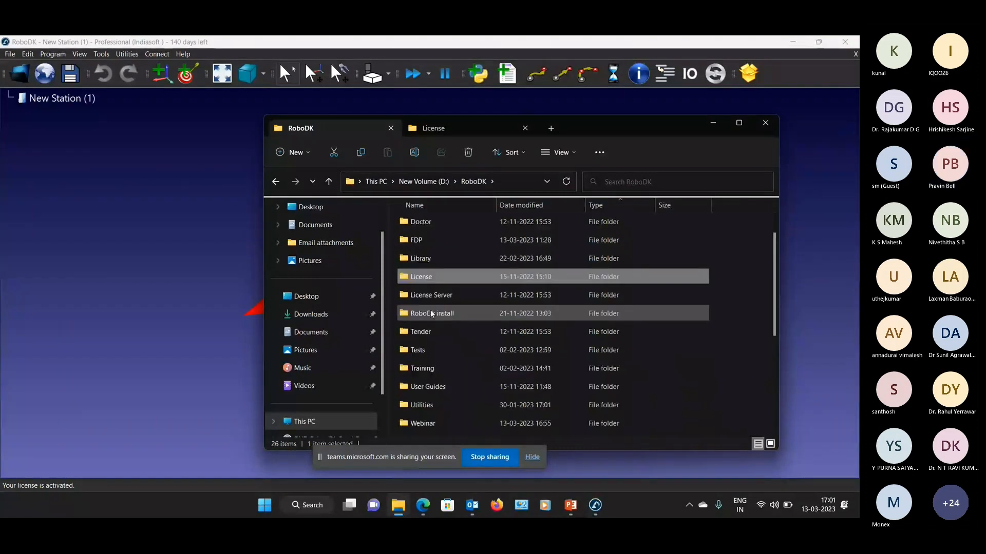
{"action": "scroll", "coordinate": [428, 380], "scroll_direction": "up", "scroll_amount": 1}
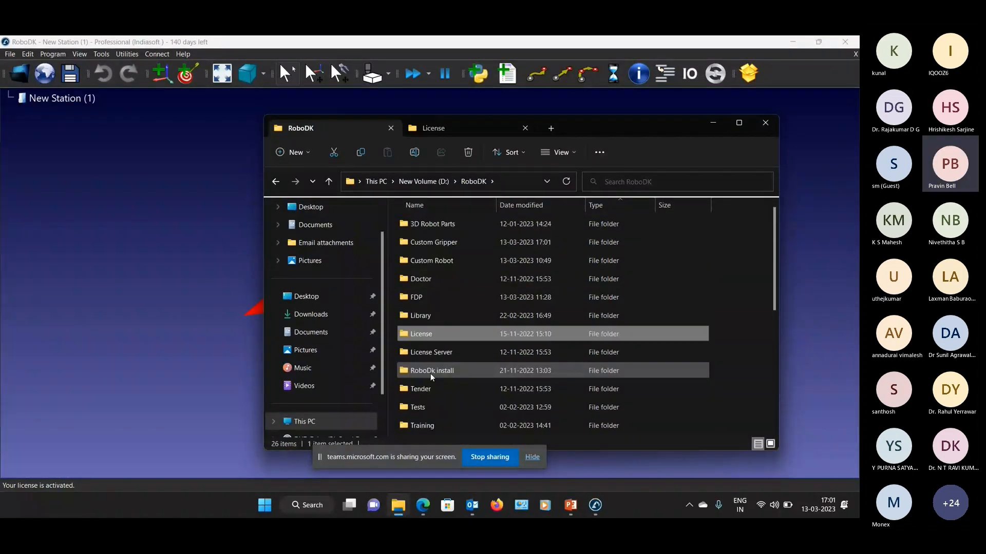
{"action": "double_click", "coordinate": [433, 242]}
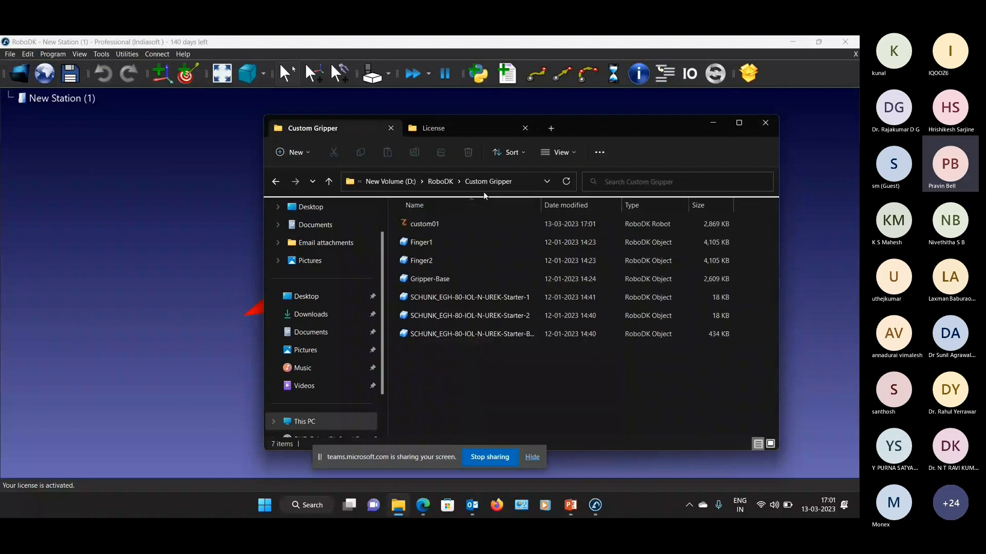
{"action": "key", "text": "alt+Left"}
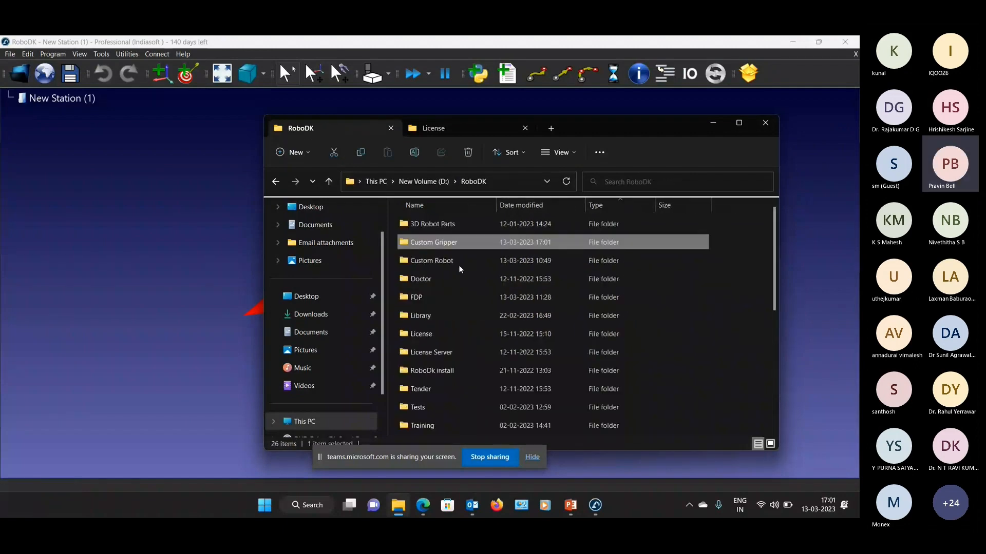
{"action": "left_click", "coordinate": [420, 316]}
{"action": "double_click", "coordinate": [420, 316]}
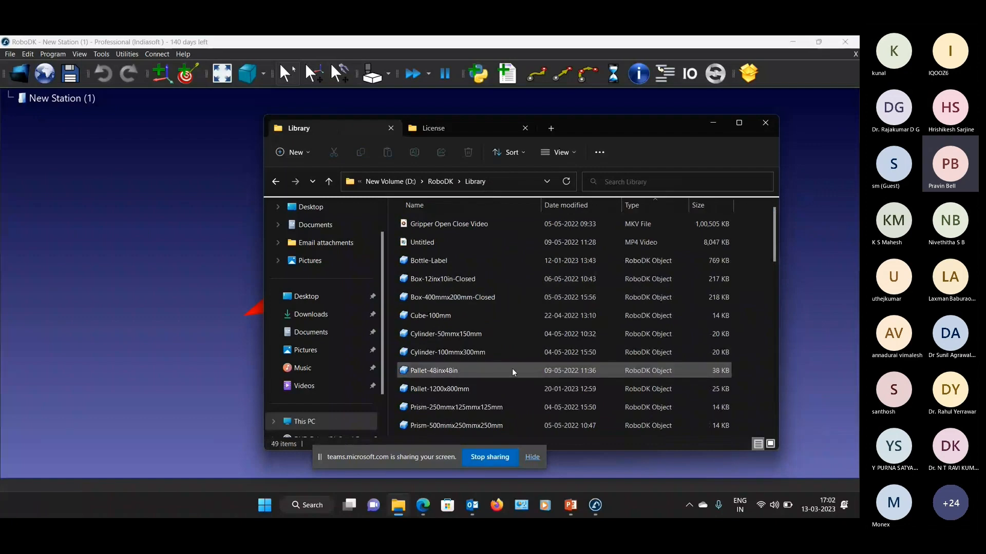
{"action": "scroll", "coordinate": [513, 368], "scroll_direction": "down", "scroll_amount": 1}
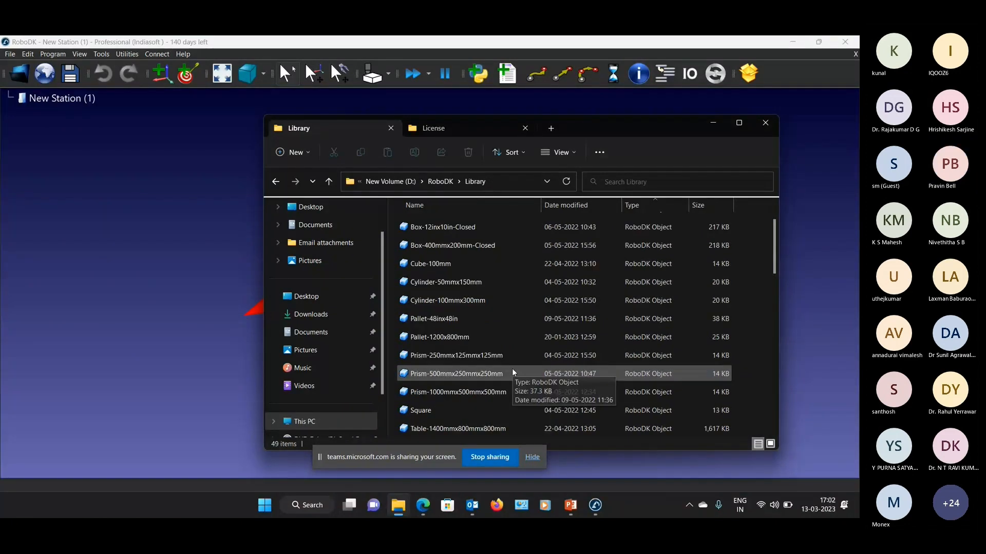
{"action": "scroll", "coordinate": [512, 368], "scroll_direction": "down", "scroll_amount": 2}
{"action": "left_click", "coordinate": [421, 375]}
{"action": "left_click_drag", "start_coordinate": [421, 374], "coordinate": [124, 231]}
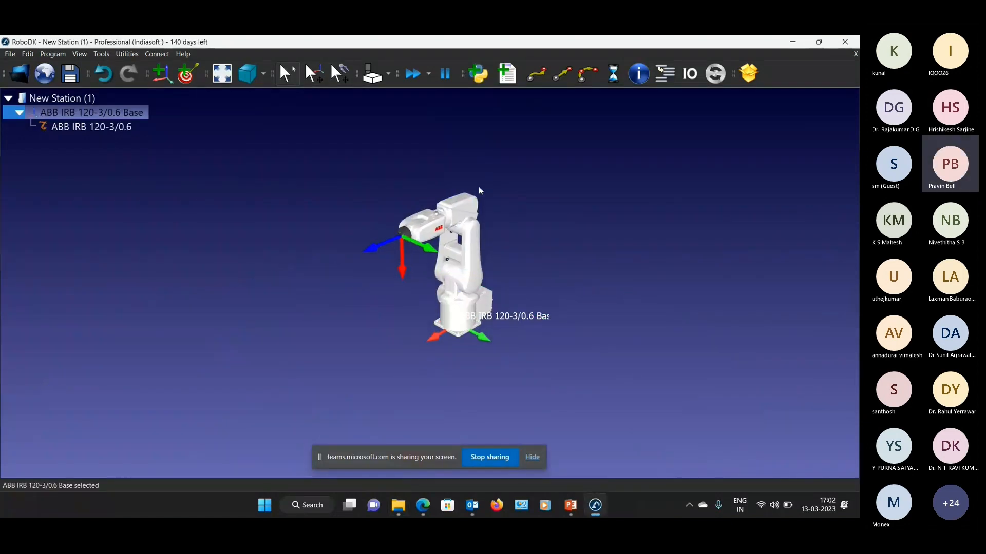
{"action": "scroll", "coordinate": [478, 191], "scroll_direction": "up", "scroll_amount": 2}
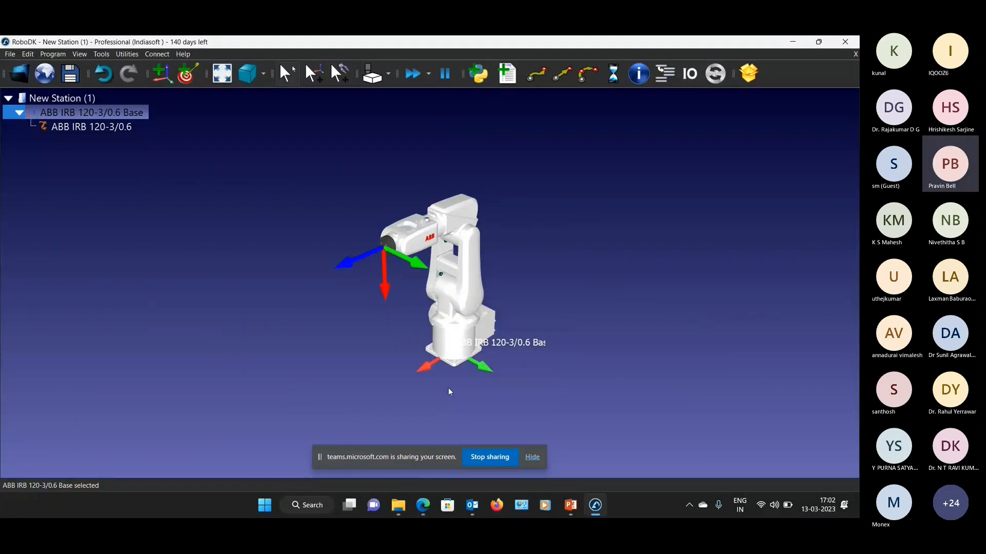
- Load the custom01 gripper from the D:\RoboDK\Custom Gripper folder into the robot's station and maximize the RoboDK window
{"action": "key", "text": "alt+Tab"}
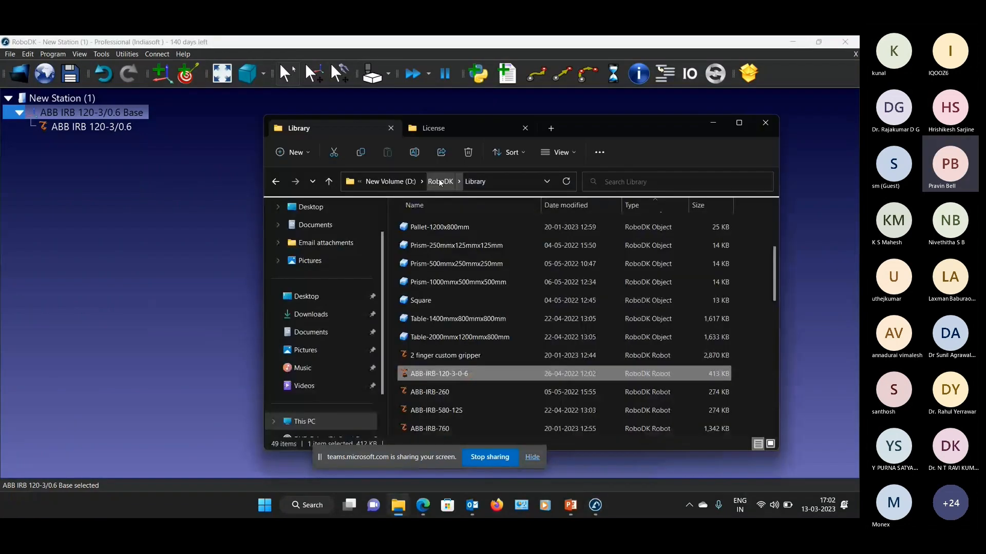
{"action": "left_click", "coordinate": [439, 182]}
{"action": "double_click", "coordinate": [406, 226]}
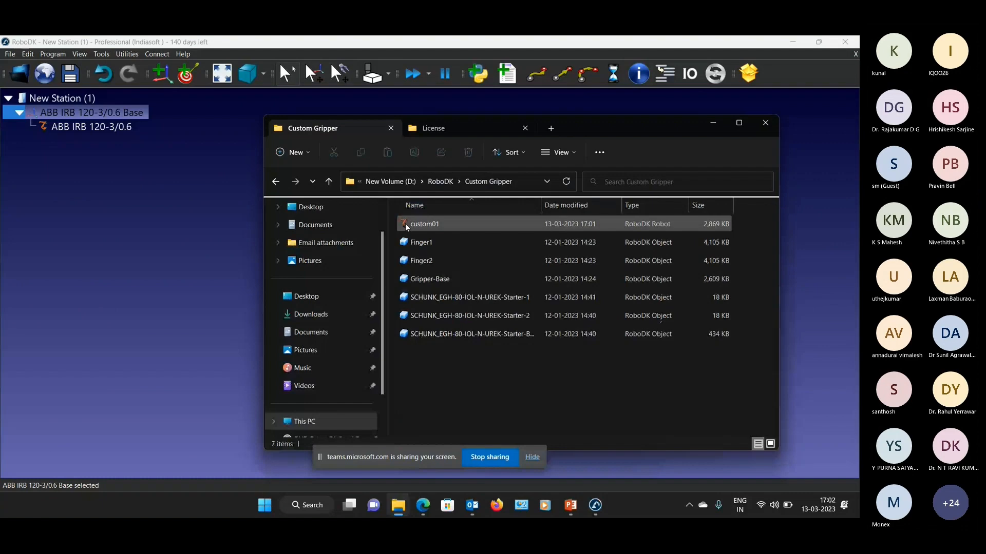
{"action": "key", "text": "alt+Tab"}
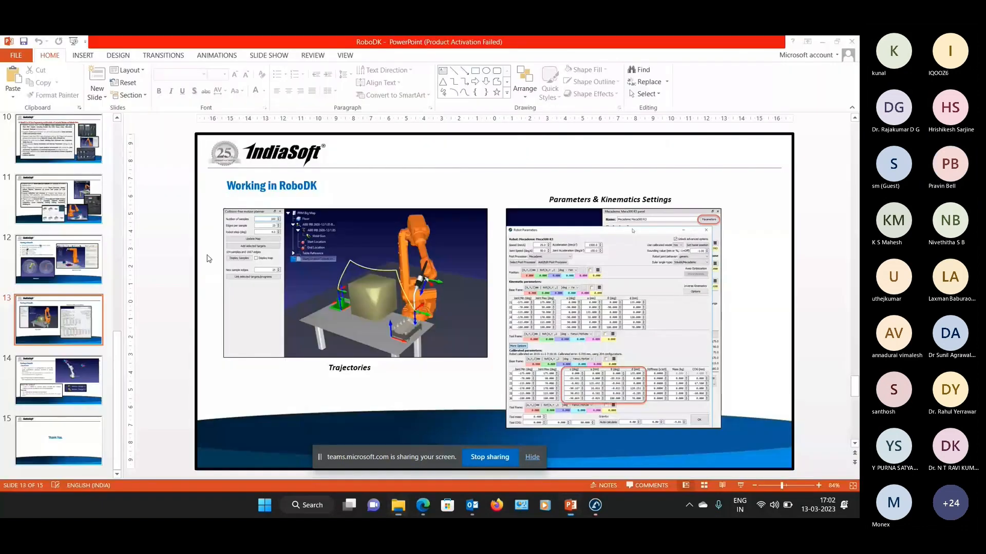
{"action": "left_click", "coordinate": [597, 506]}
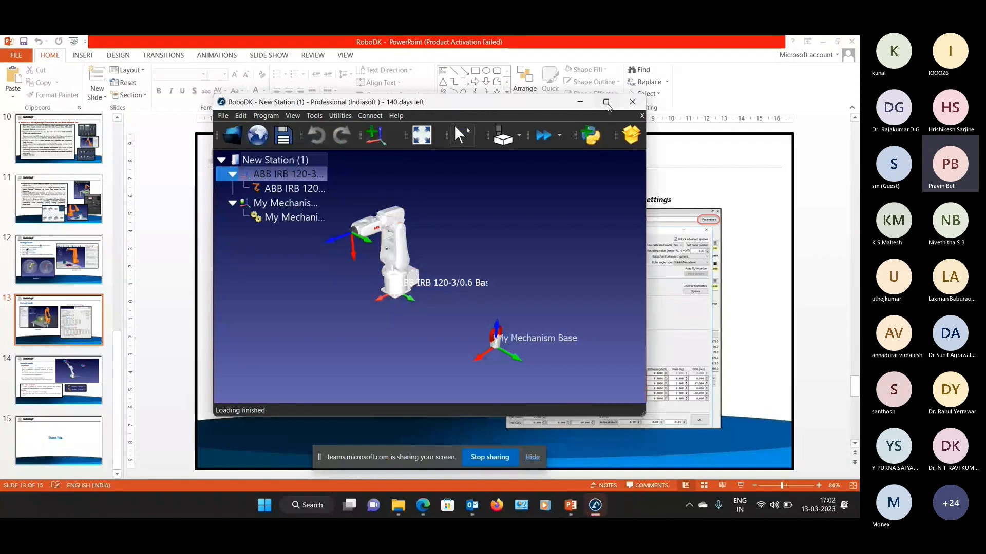
{"action": "left_click", "coordinate": [606, 102]}
- Attach My Mechanism to the ABB IRB 120-3/0.6 robot so the gripper sits on its flange
{"action": "left_click_drag", "start_coordinate": [82, 156], "coordinate": [97, 128]}
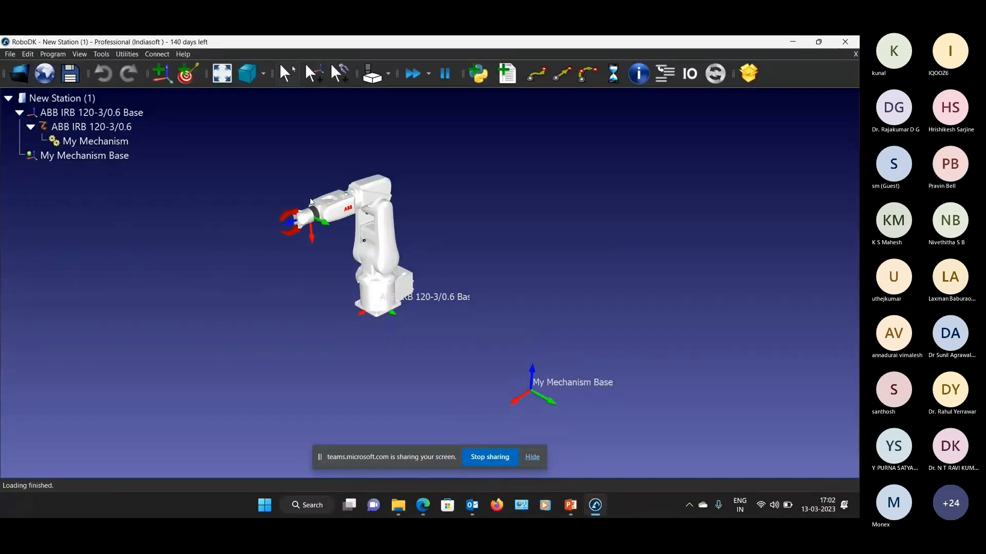
{"action": "scroll", "coordinate": [337, 309], "scroll_direction": "up", "scroll_amount": 3}
{"action": "scroll", "coordinate": [338, 311], "scroll_direction": "up", "scroll_amount": 2}
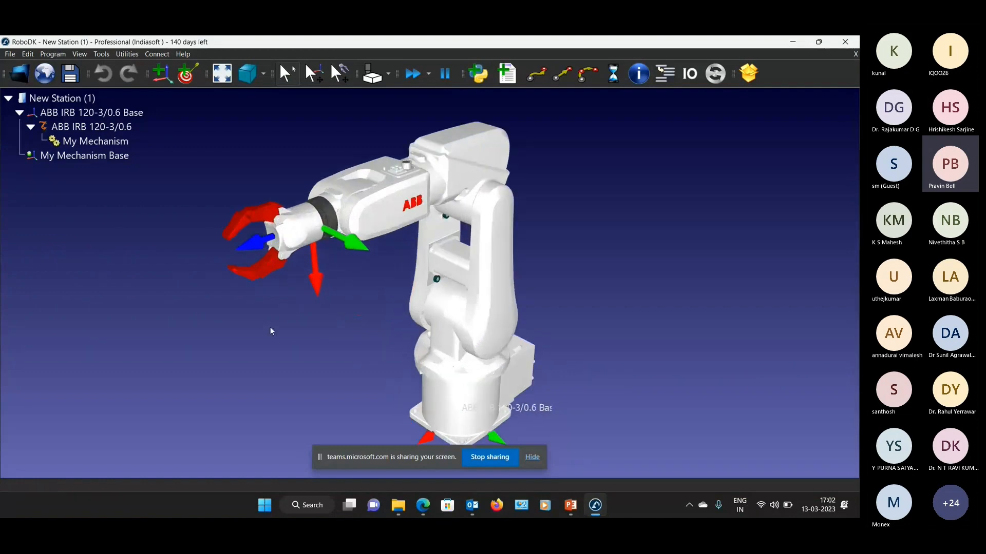
- Examine the gripper's robot parameters: position format, base frame, speed and joint acceleration
{"action": "left_click", "coordinate": [257, 210]}
{"action": "double_click", "coordinate": [256, 209]}
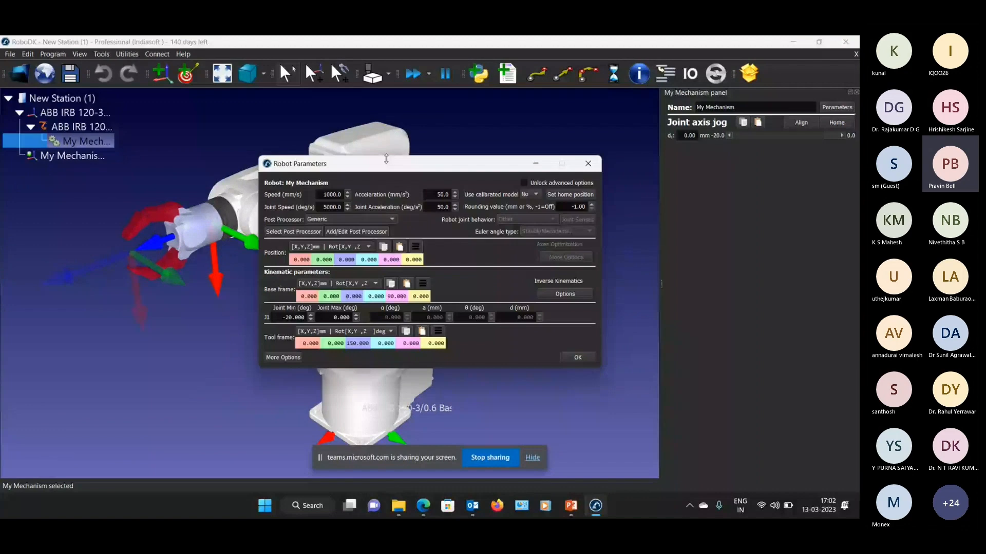
{"action": "left_click_drag", "start_coordinate": [386, 158], "coordinate": [386, 152]}
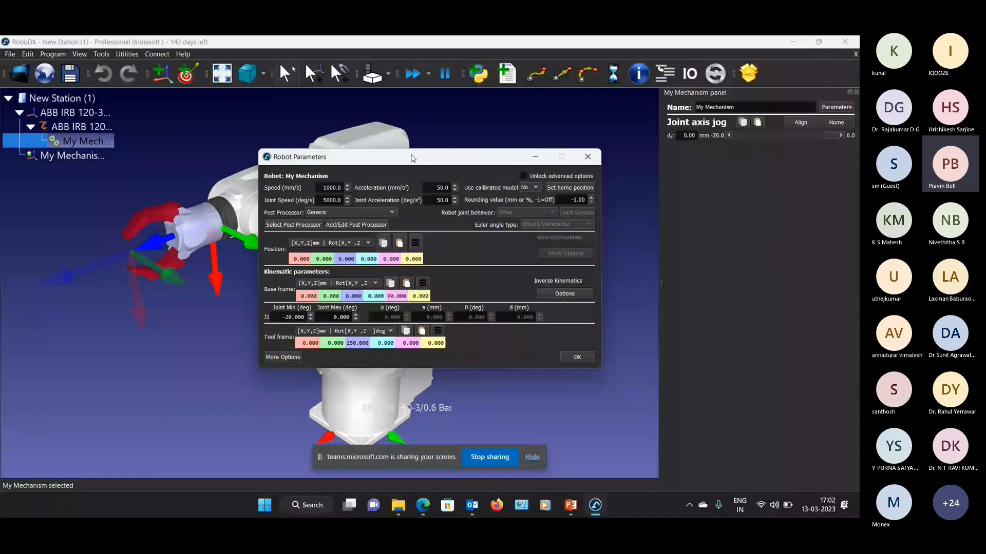
{"action": "left_click_drag", "start_coordinate": [412, 158], "coordinate": [439, 104]}
{"action": "left_click_drag", "start_coordinate": [627, 314], "coordinate": [734, 421]}
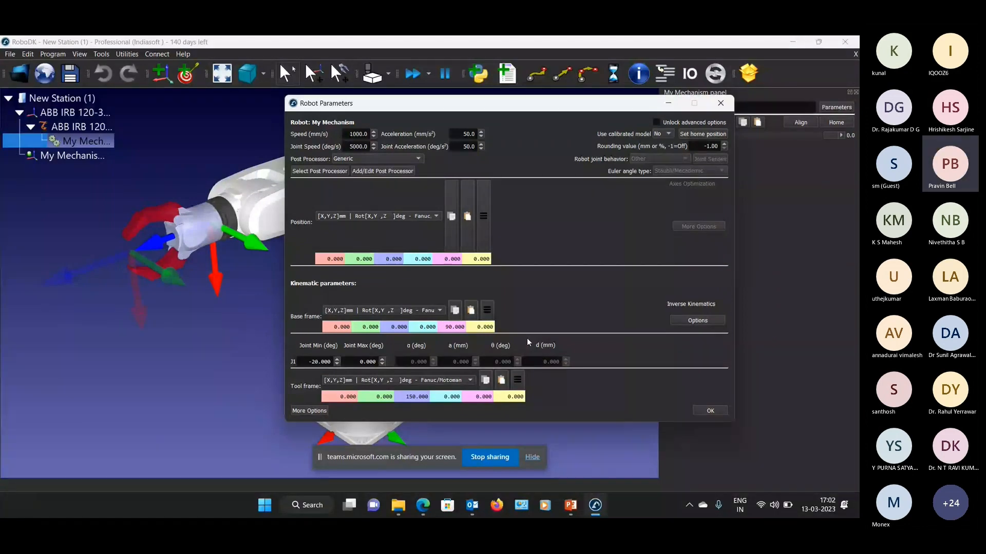
{"action": "left_click", "coordinate": [423, 215]}
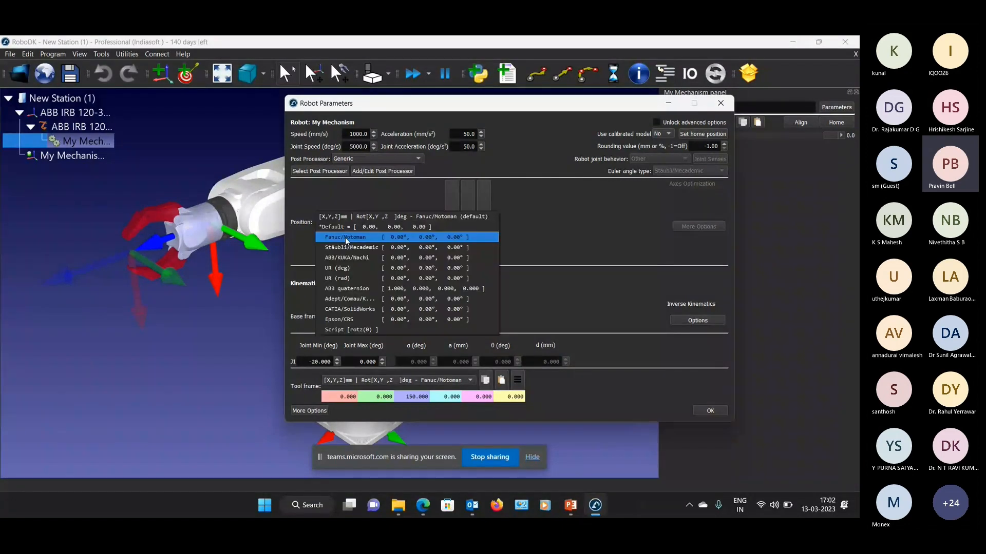
{"action": "left_click", "coordinate": [345, 237]}
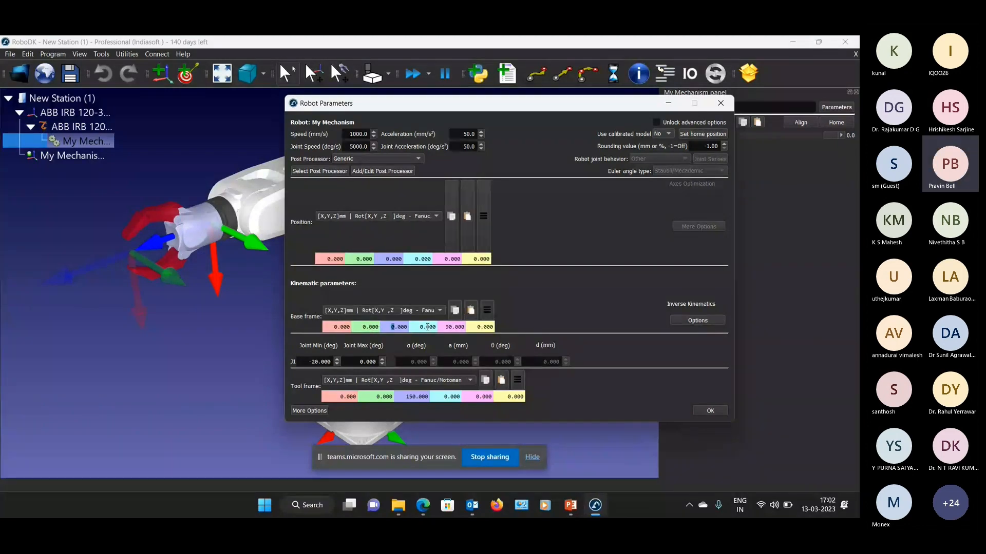
{"action": "double_click", "coordinate": [488, 327]}
{"action": "left_click", "coordinate": [350, 136]}
{"action": "double_click", "coordinate": [466, 146]}
{"action": "left_click", "coordinate": [721, 103]}
- Jog the ABB IRB 120-3/0.6 robot's joint 1 to about -9° and joint 2 to about 15°, and turn joint 4 slightly
{"action": "double_click", "coordinate": [377, 213]}
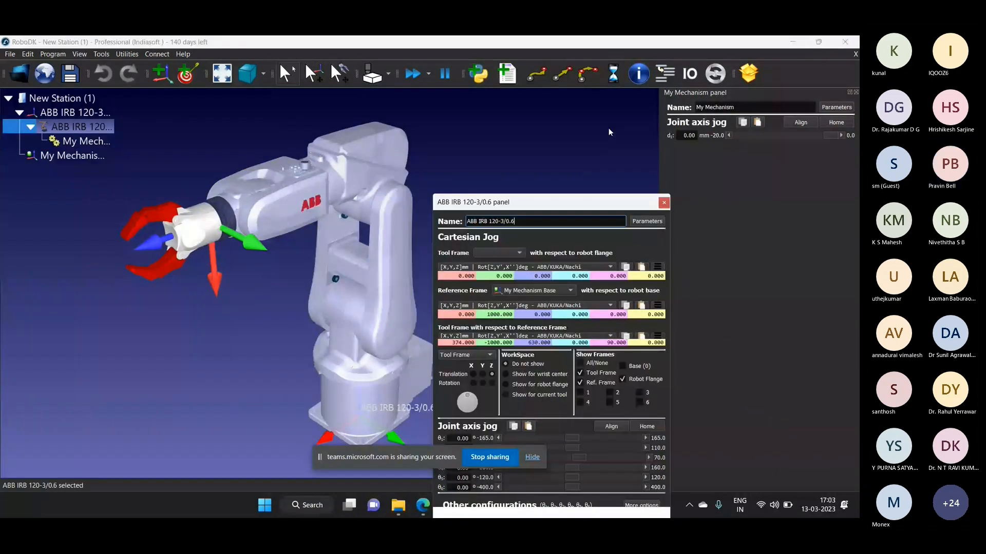
{"action": "left_click_drag", "start_coordinate": [589, 201], "coordinate": [609, 128]}
{"action": "left_click_drag", "start_coordinate": [590, 364], "coordinate": [587, 365]}
{"action": "left_click_drag", "start_coordinate": [585, 374], "coordinate": [593, 373]}
{"action": "left_click_drag", "start_coordinate": [599, 394], "coordinate": [601, 395]}
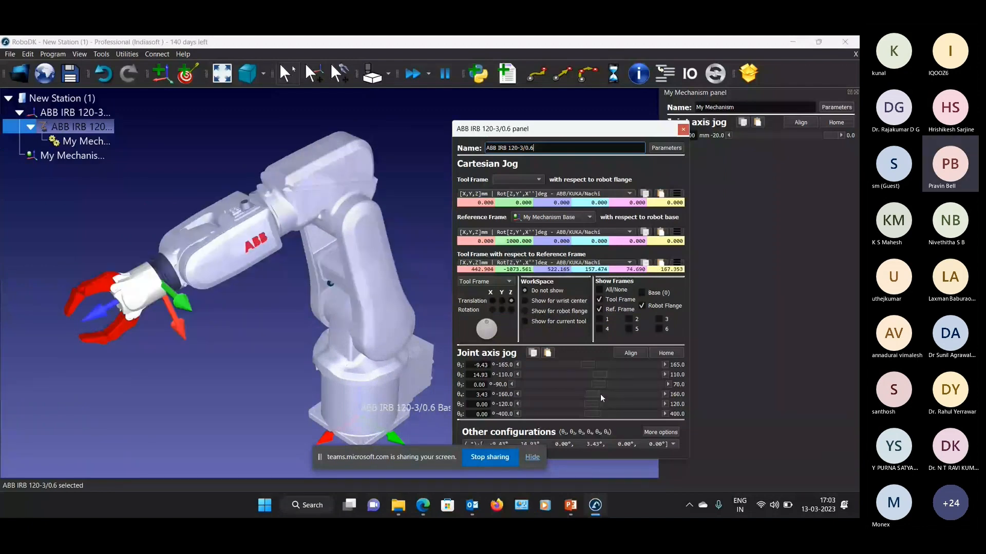
{"action": "left_click_drag", "start_coordinate": [600, 395], "coordinate": [607, 394]}
{"action": "left_click", "coordinate": [683, 129]}
- Jog the attached gripper's finger joint to about -4 mm
{"action": "mouse_move", "coordinate": [831, 136]}
{"action": "left_mouse_down"}
{"action": "mouse_move", "coordinate": [738, 136]}
{"action": "mouse_move", "coordinate": [811, 136]}
{"action": "left_mouse_up"}
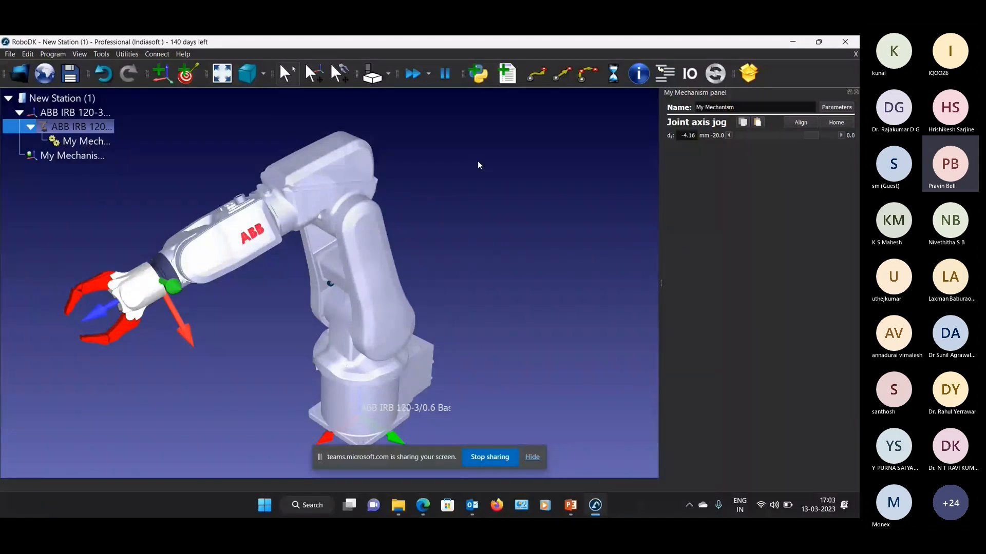
{"action": "left_click", "coordinate": [467, 215]}
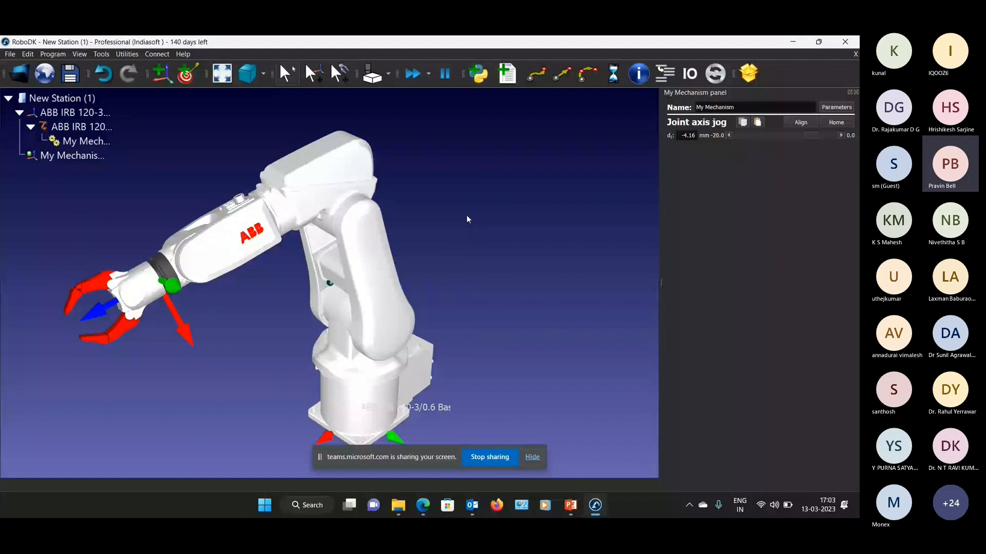
- Close the gripper station without saving and start from a new, empty RoboDK station
{"action": "key", "text": "alt+F4"}
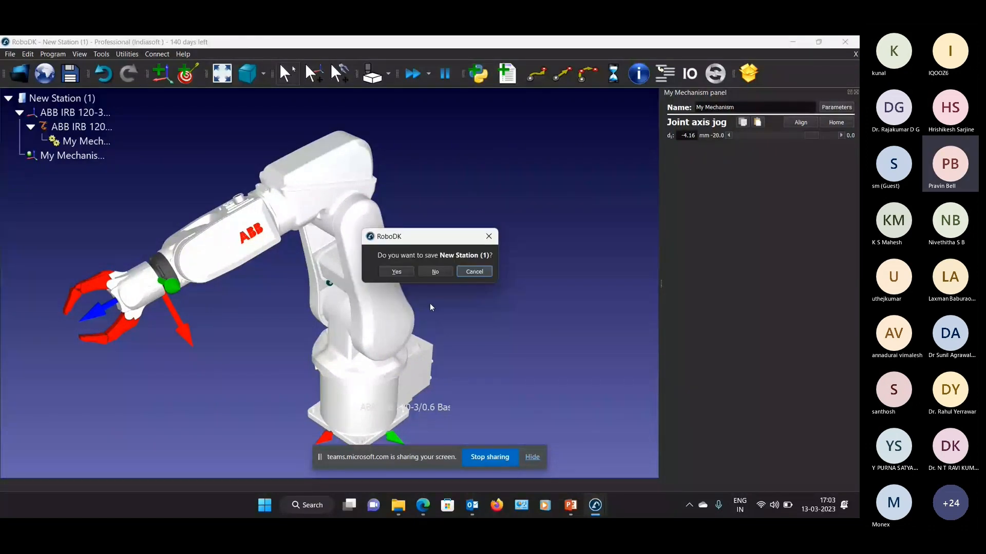
{"action": "key", "text": "Escape"}
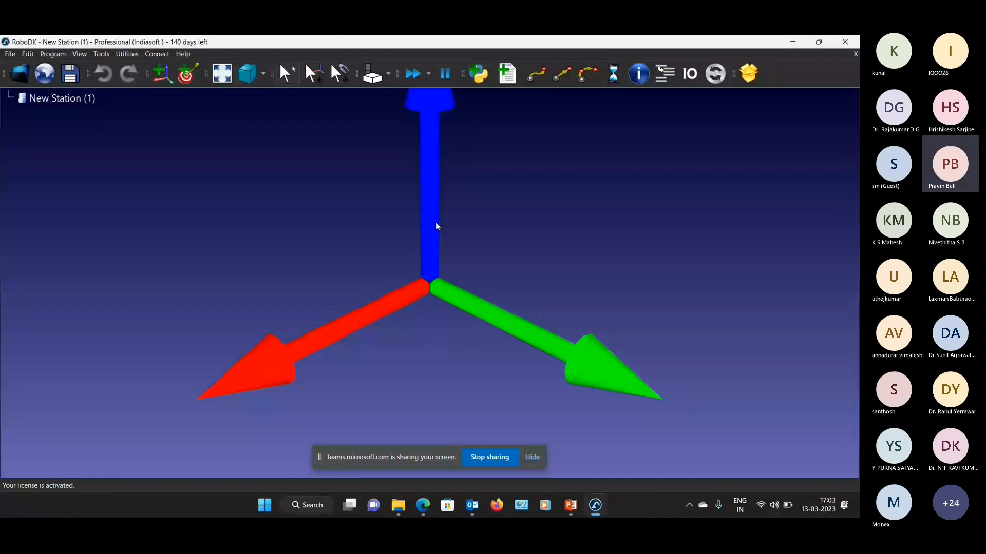
- Open the Mechanism Settings document from the RoboDK Custom Robot folder in Word and dismiss the Office activation notice
{"action": "left_click", "coordinate": [398, 506]}
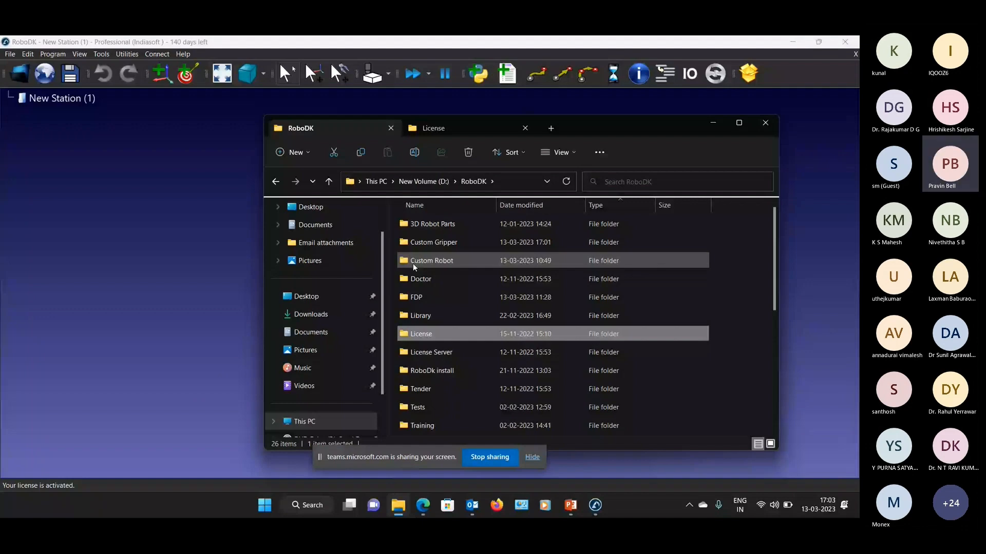
{"action": "double_click", "coordinate": [413, 263]}
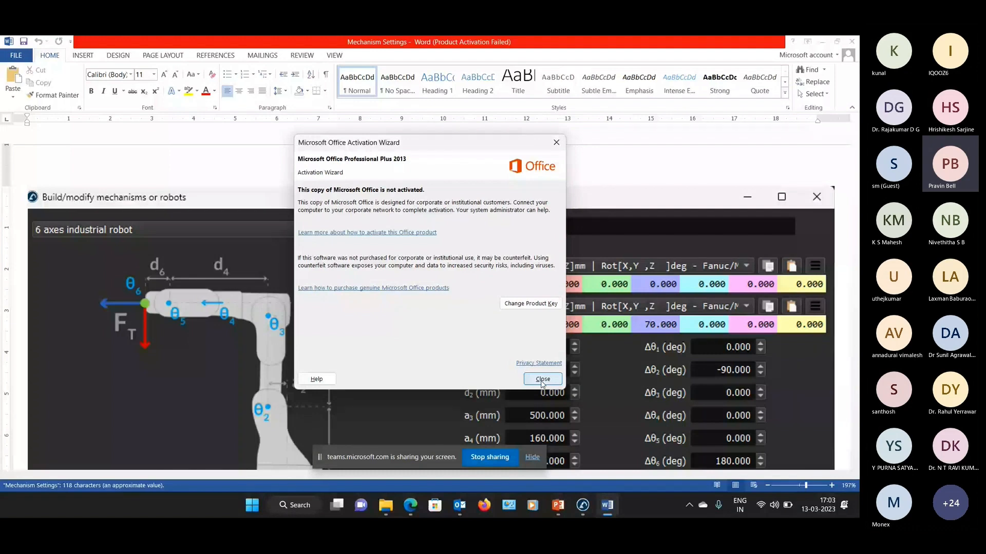
{"action": "left_click", "coordinate": [542, 380]}
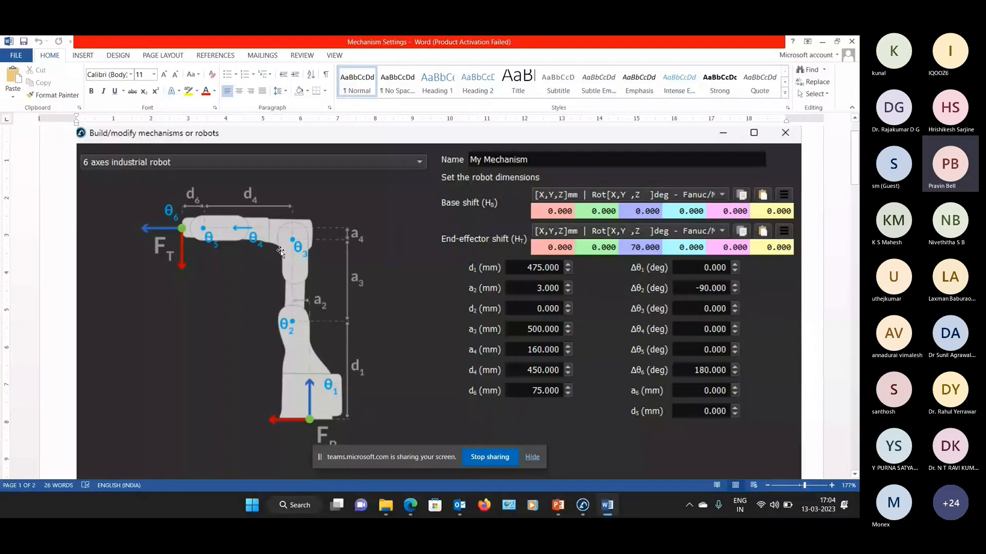
- Examine the Mechanism Settings document for the 6-axis robot's dimensions, joint offsets and link-to-joint assignments
{"action": "scroll", "coordinate": [221, 248], "scroll_direction": "down", "scroll_amount": 3}
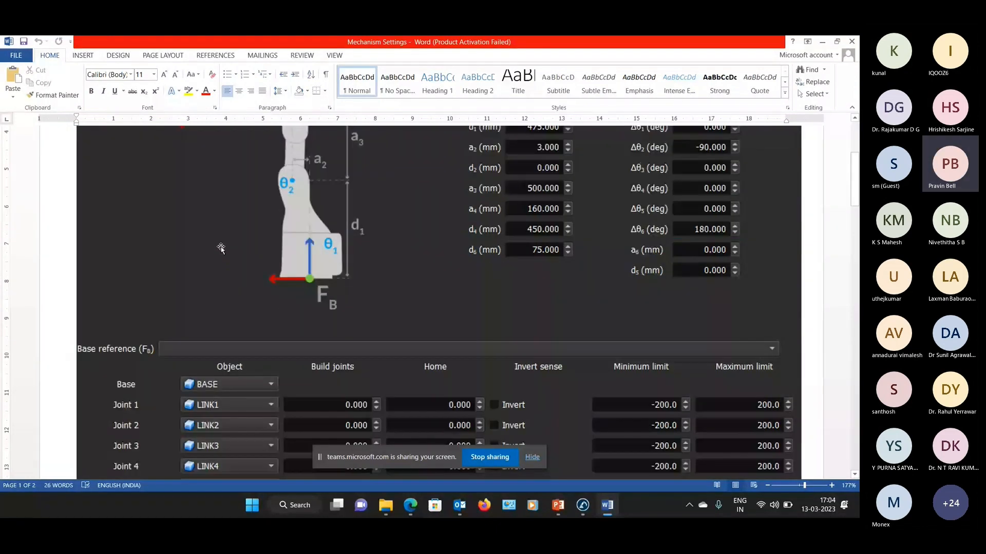
{"action": "scroll", "coordinate": [229, 250], "scroll_direction": "down", "scroll_amount": 5}
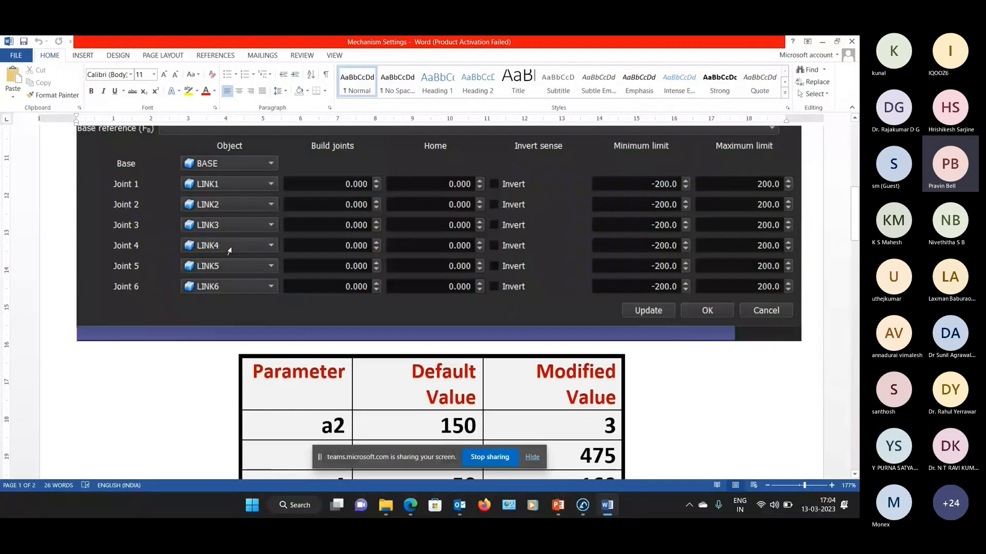
{"action": "scroll", "coordinate": [228, 250], "scroll_direction": "up", "scroll_amount": 8}
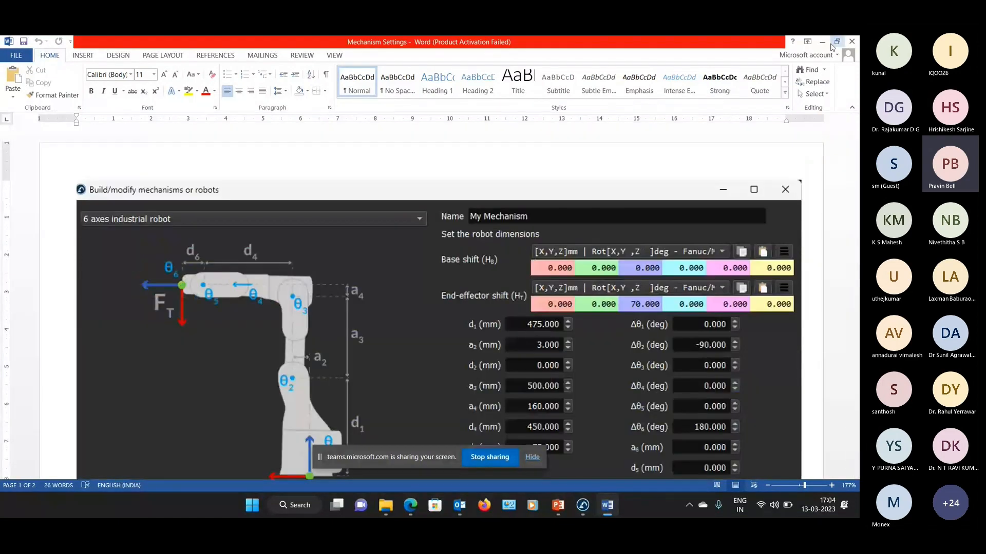
{"action": "left_click", "coordinate": [823, 41]}
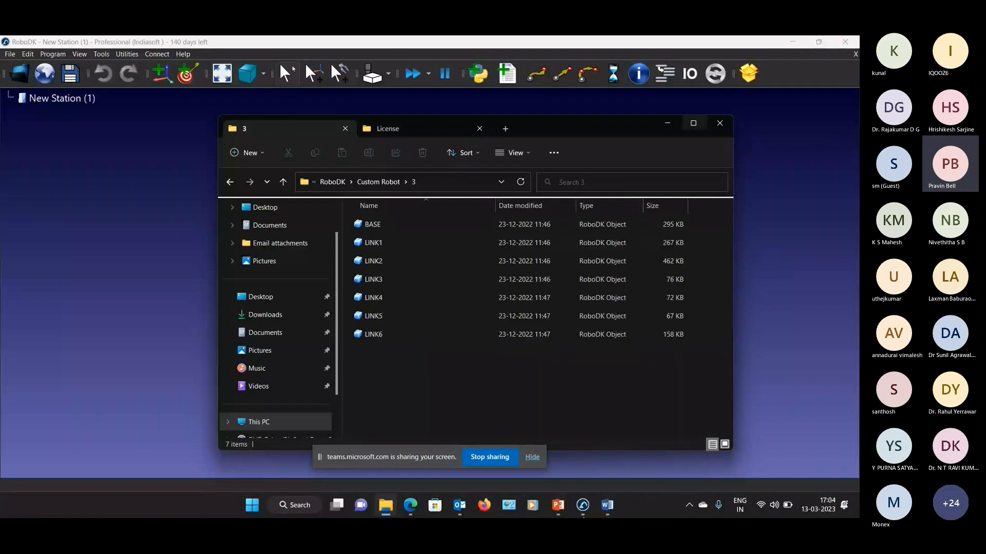
{"action": "key", "text": "alt+Tab"}
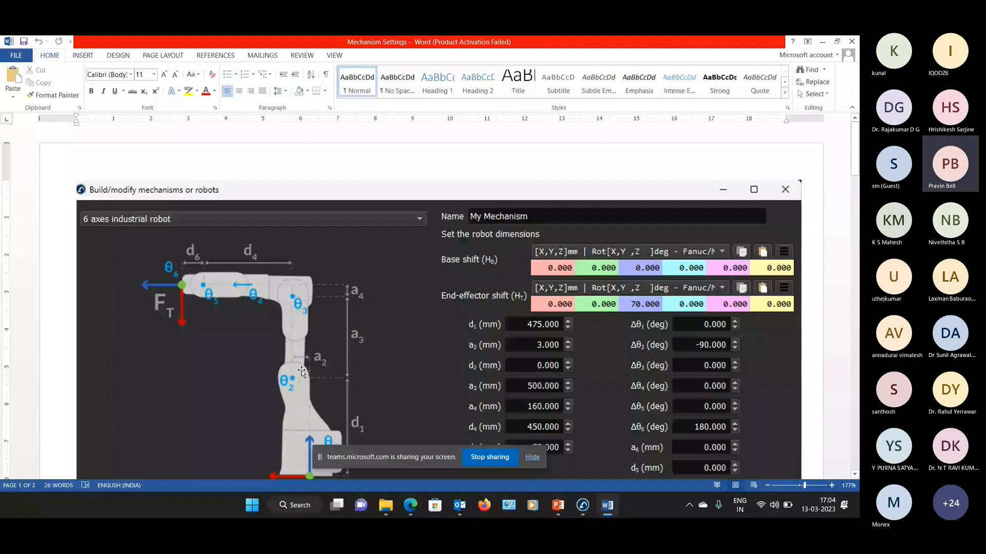
{"action": "scroll", "coordinate": [301, 371], "scroll_direction": "up", "scroll_amount": 2, "text": "ctrl"}
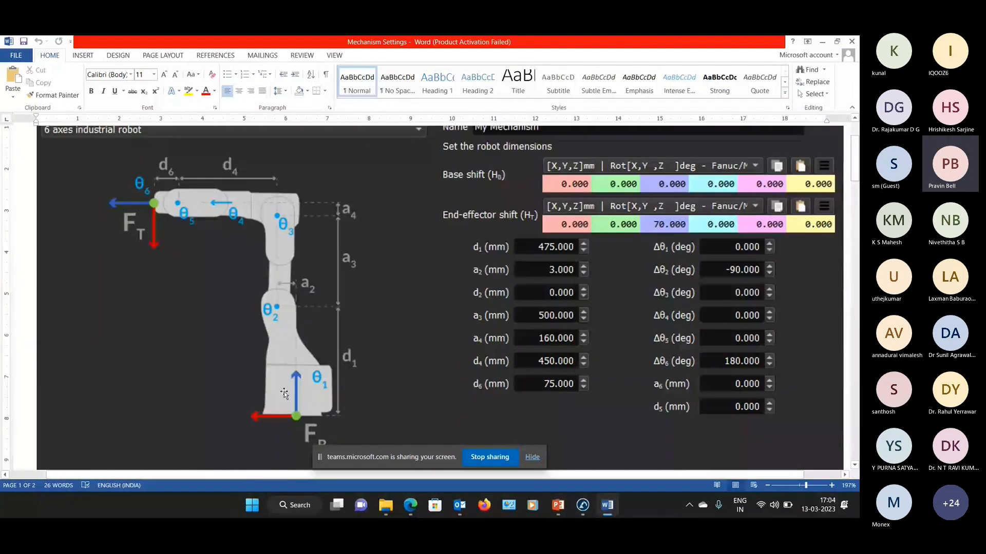
- Load the BASE object into the RoboDK station and check its orientation against the base frame in the Mechanism Settings document
{"action": "left_click", "coordinate": [849, 40]}
{"action": "key", "text": "Return"}
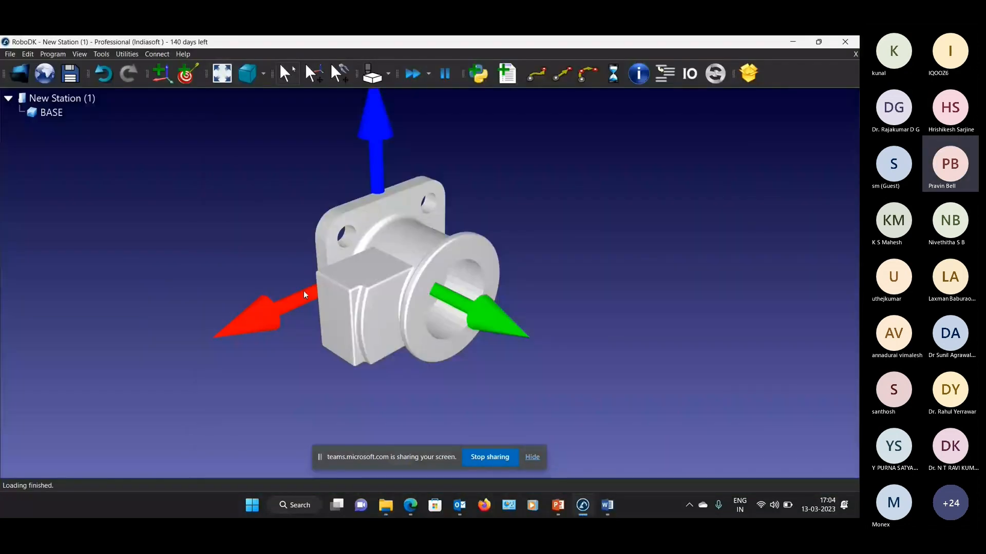
{"action": "key", "text": "alt+Tab"}
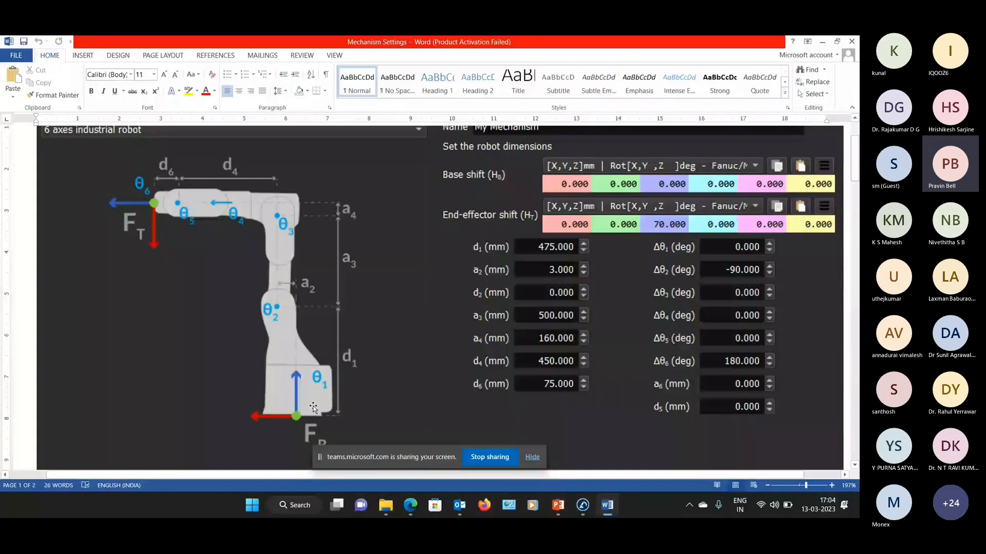
{"action": "scroll", "coordinate": [313, 408], "scroll_direction": "down", "scroll_amount": 2}
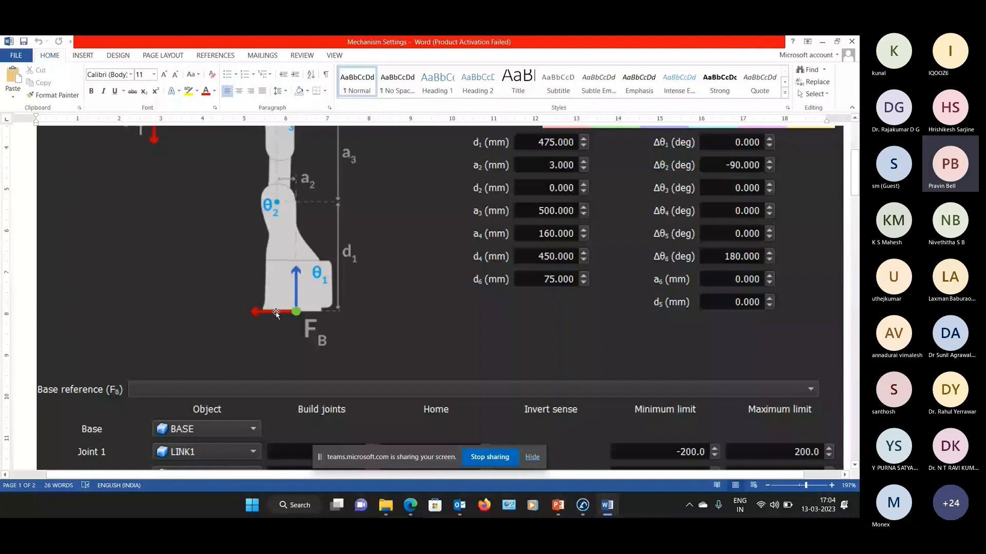
{"action": "key", "text": "alt+Tab"}
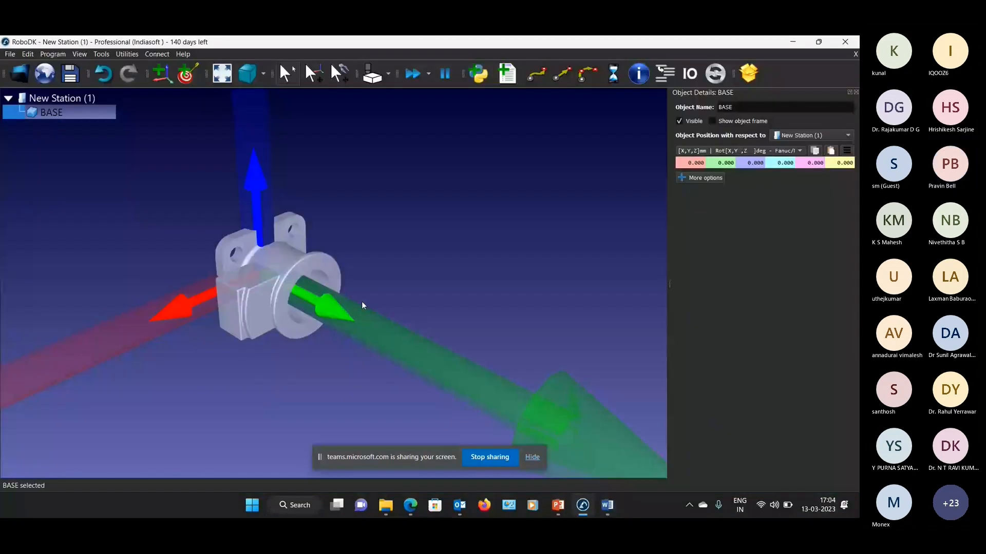
- Move the BASE geometry with a first rotation of 90° so its mounting flange lies flat
{"action": "left_click", "coordinate": [704, 178]}
{"action": "left_click", "coordinate": [845, 223]}
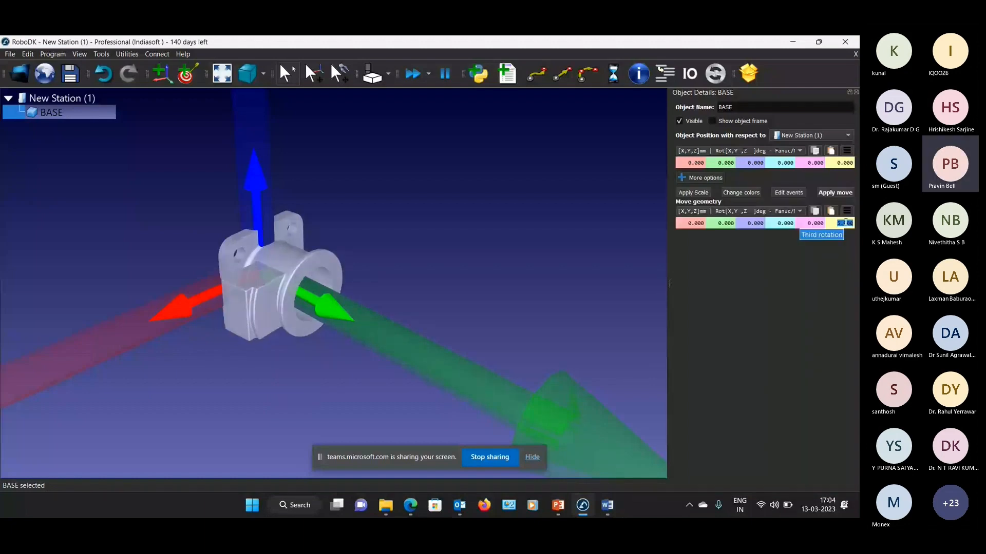
{"action": "left_click", "coordinate": [784, 223]}
{"action": "type", "text": "55"}
{"action": "key", "text": "Return"}
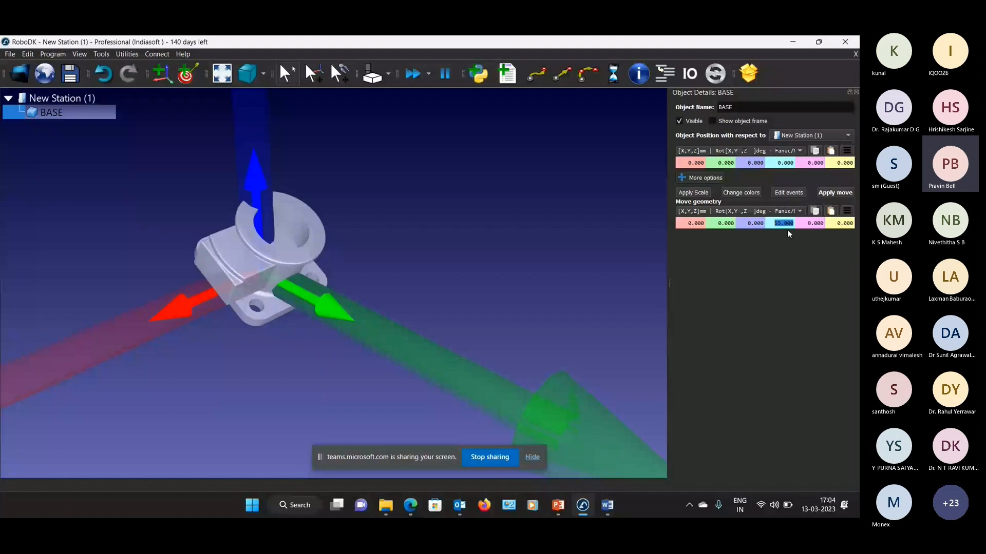
{"action": "type", "text": "70"}
{"action": "key", "text": "Return"}
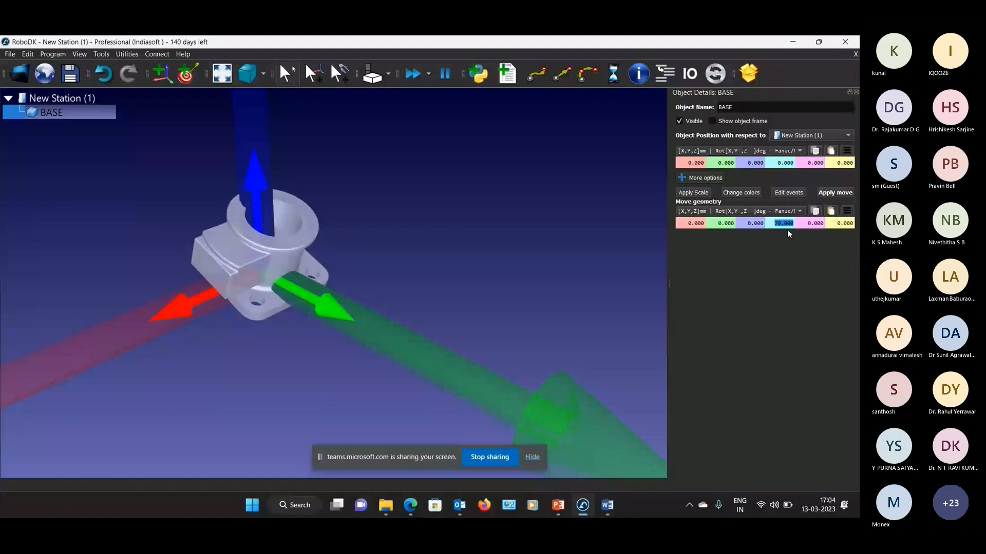
{"action": "type", "text": "95"}
{"action": "key", "text": "Return"}
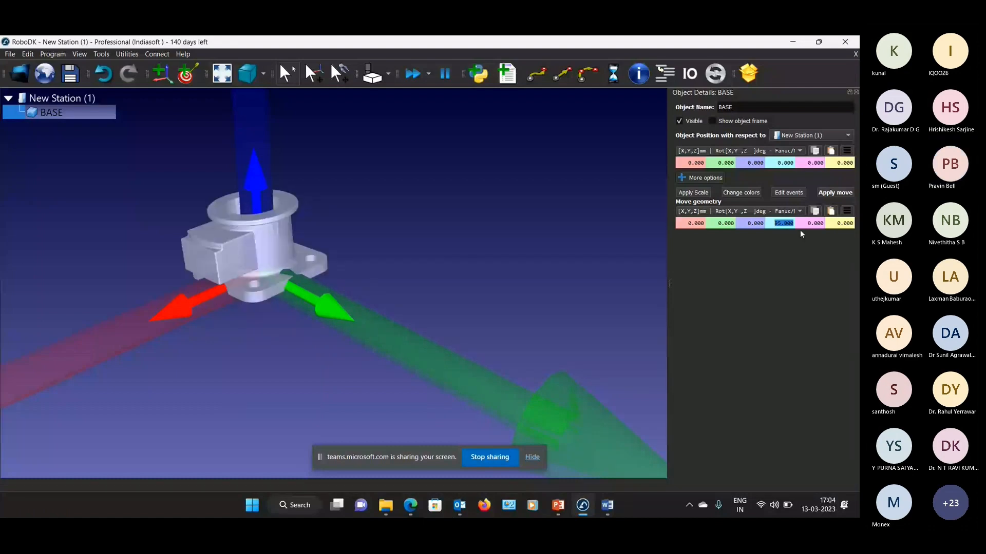
{"action": "type", "text": "90"}
- Set the third rotation of the BASE geometry to 180° to align it with the base frame
{"action": "left_click", "coordinate": [838, 223]}
{"action": "type", "text": "105"}
{"action": "key", "text": "Return"}
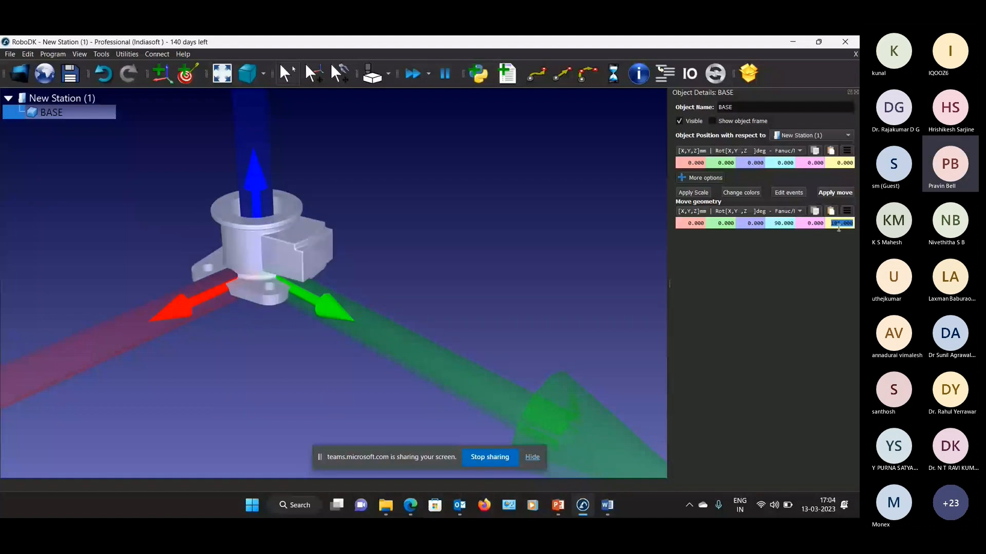
{"action": "type", "text": "180"}
{"action": "key", "text": "Return"}
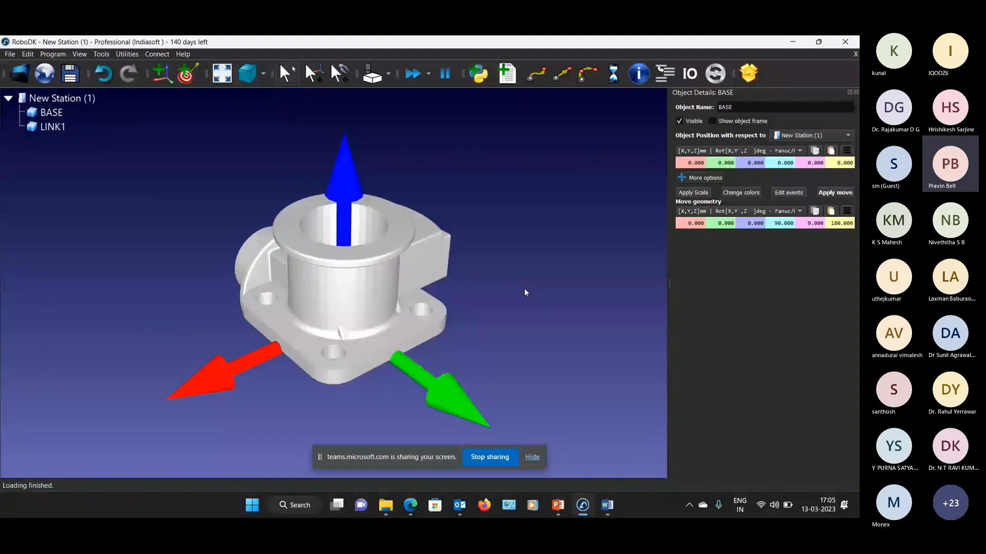
- Add LINK1 to the station and set its geometry's first rotation to 90°
{"action": "left_click", "coordinate": [546, 248]}
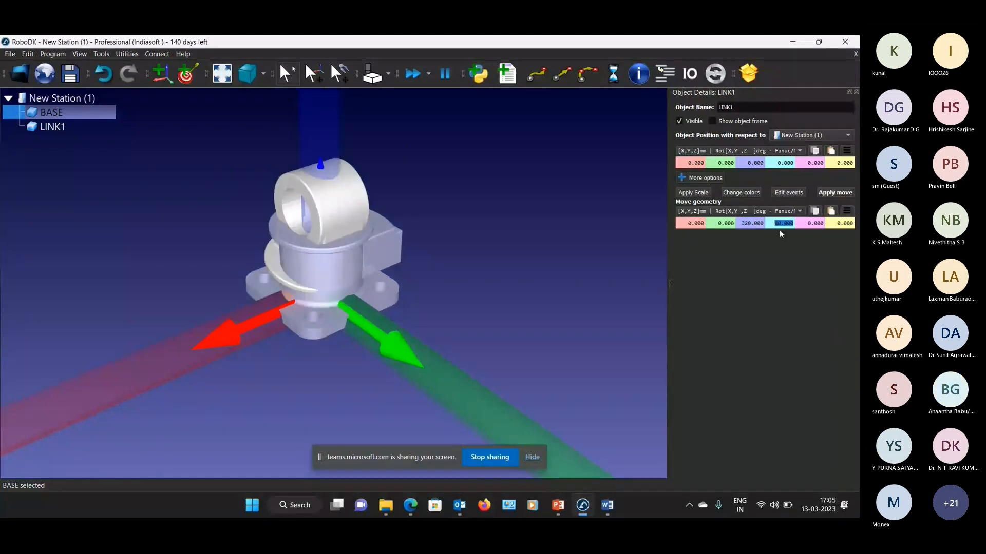
{"action": "type", "text": "90"}
{"action": "key", "text": "Return"}
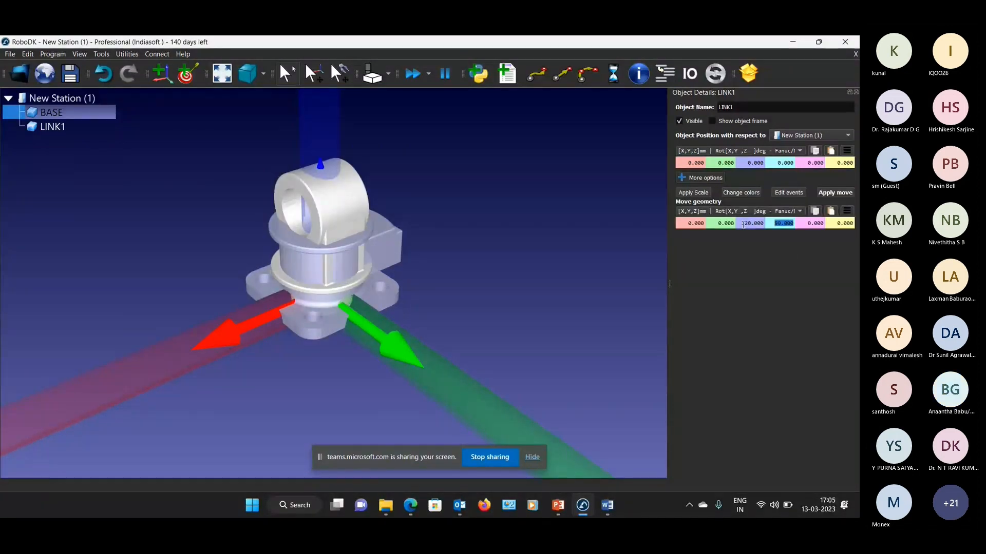
- Set the Z offset of the LINK1 geometry to 480 mm so it sits on top of BASE
{"action": "left_click", "coordinate": [752, 226]}
{"action": "type", "text": "490"}
{"action": "key", "text": "Return"}
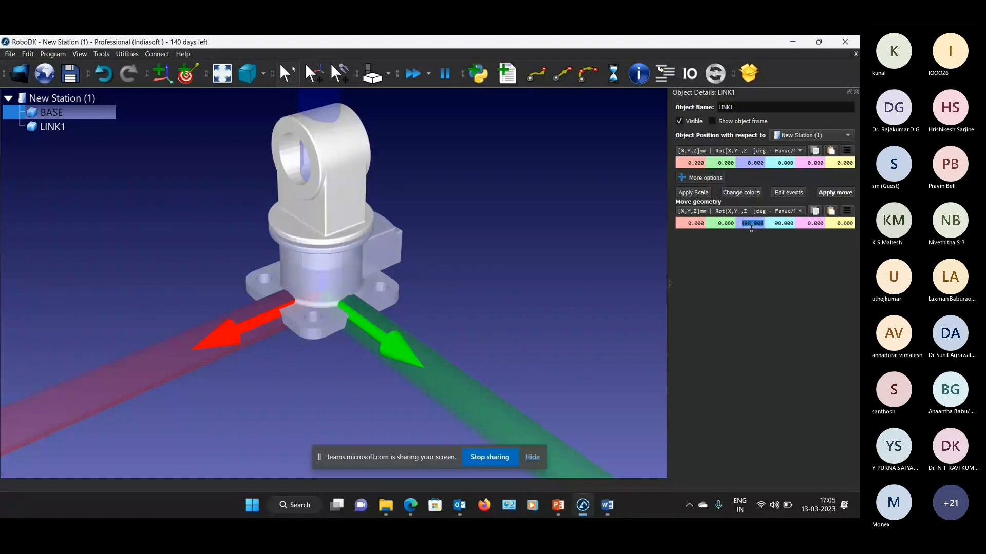
{"action": "type", "text": "480"}
{"action": "key", "text": "Return"}
{"action": "left_click", "coordinate": [479, 198]}
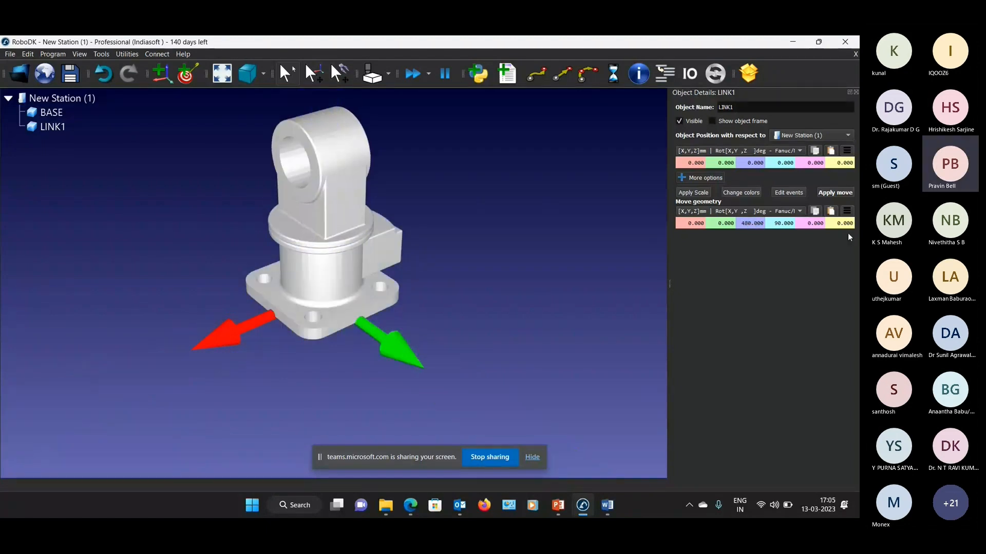
- Set the third rotation of the LINK1 geometry to 90° and check its alignment on BASE
{"action": "left_click", "coordinate": [832, 224]}
{"action": "type", "text": "10"}
{"action": "key", "text": "Return"}
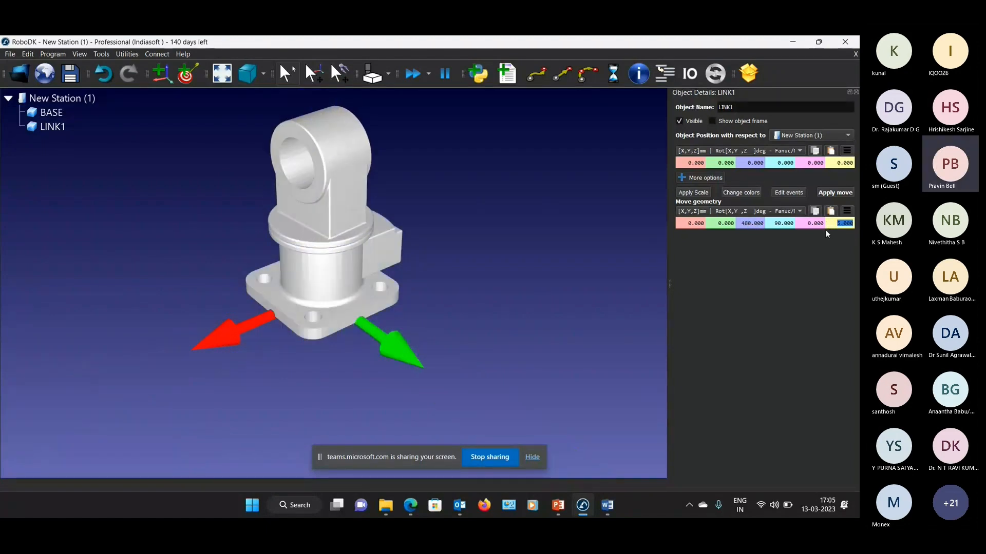
{"action": "type", "text": "60"}
{"action": "key", "text": "Return"}
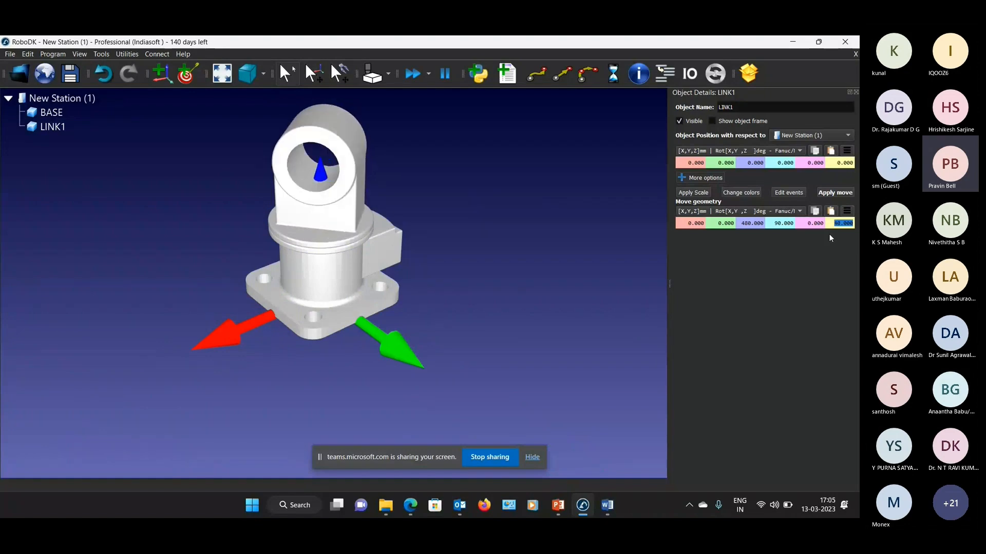
{"action": "type", "text": "80"}
{"action": "key", "text": "Return"}
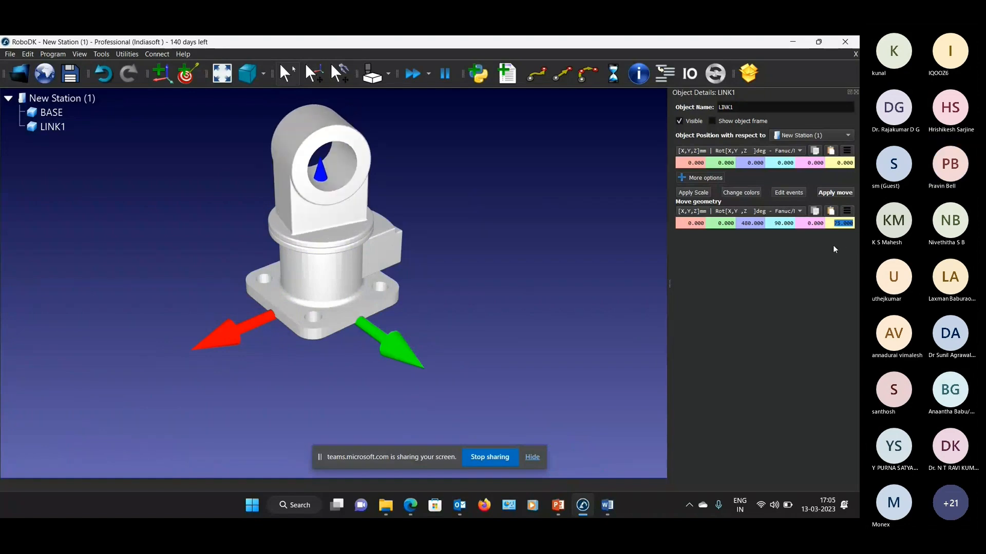
{"action": "type", "text": "90"}
{"action": "key", "text": "Return"}
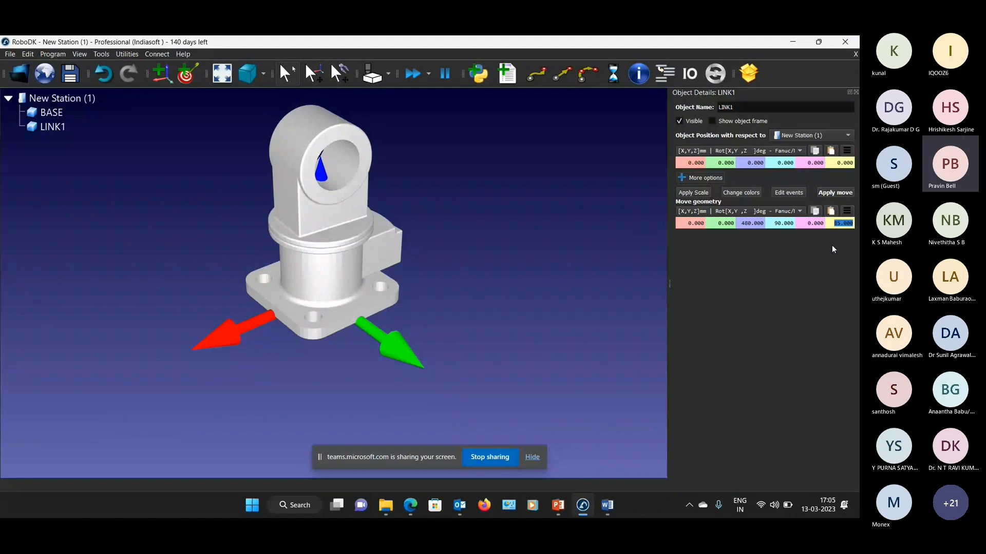
{"action": "scroll", "coordinate": [442, 154], "scroll_direction": "down", "scroll_amount": 2}
{"action": "scroll", "coordinate": [440, 127], "scroll_direction": "up", "scroll_amount": 1}
{"action": "scroll", "coordinate": [439, 128], "scroll_direction": "up", "scroll_amount": 2}
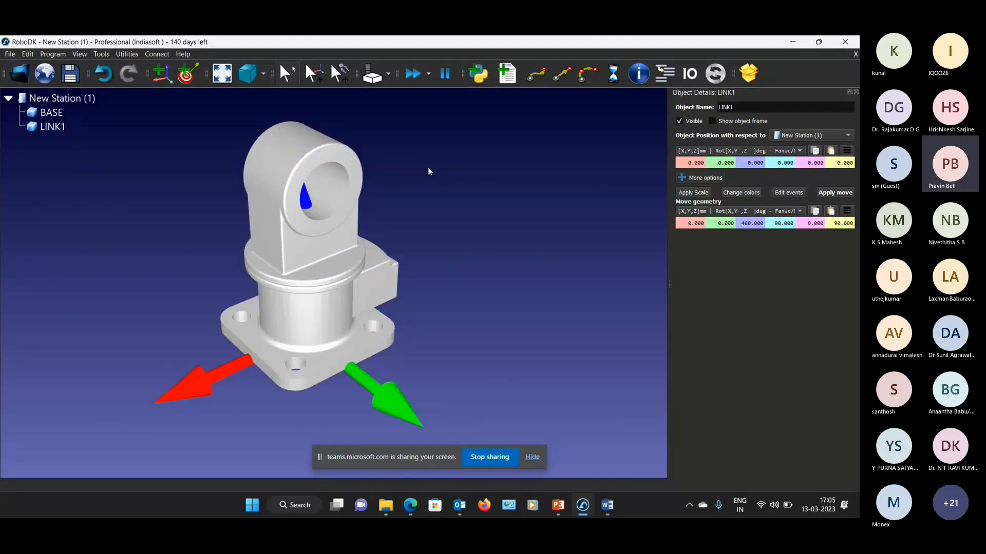
{"action": "scroll", "coordinate": [429, 168], "scroll_direction": "down", "scroll_amount": 1}
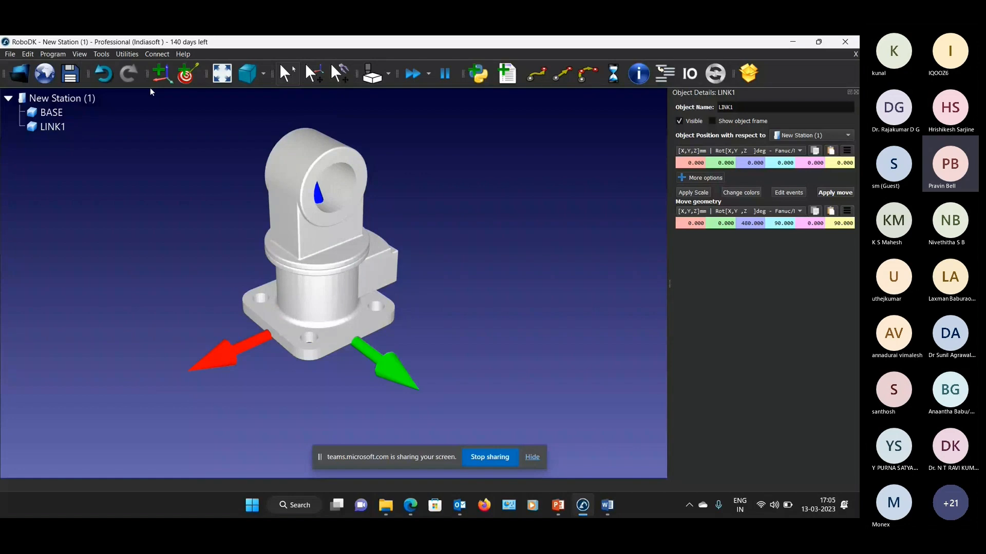
- Start modelling a new mechanism or robot and choose the 6 axes industrial robot type
{"action": "left_click", "coordinate": [127, 54]}
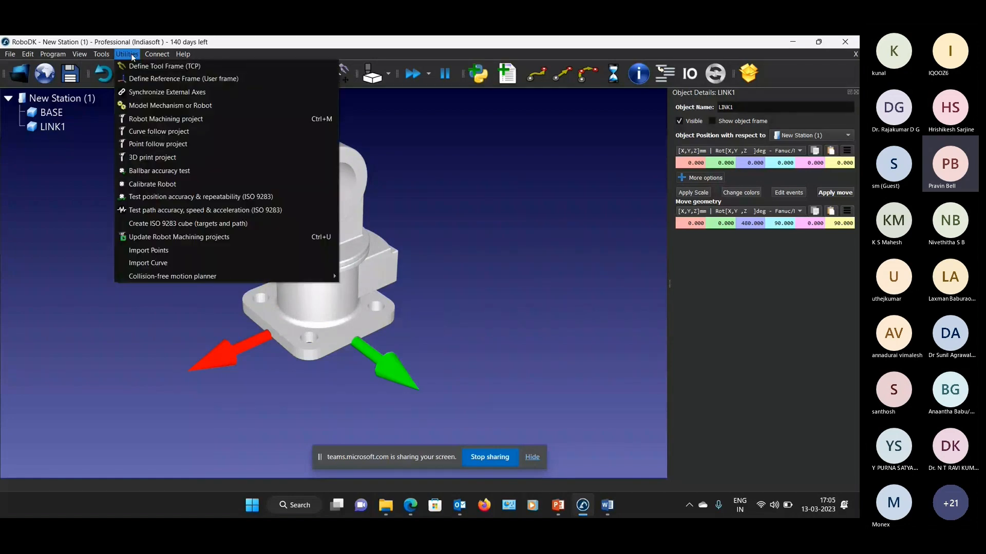
{"action": "left_click", "coordinate": [170, 105]}
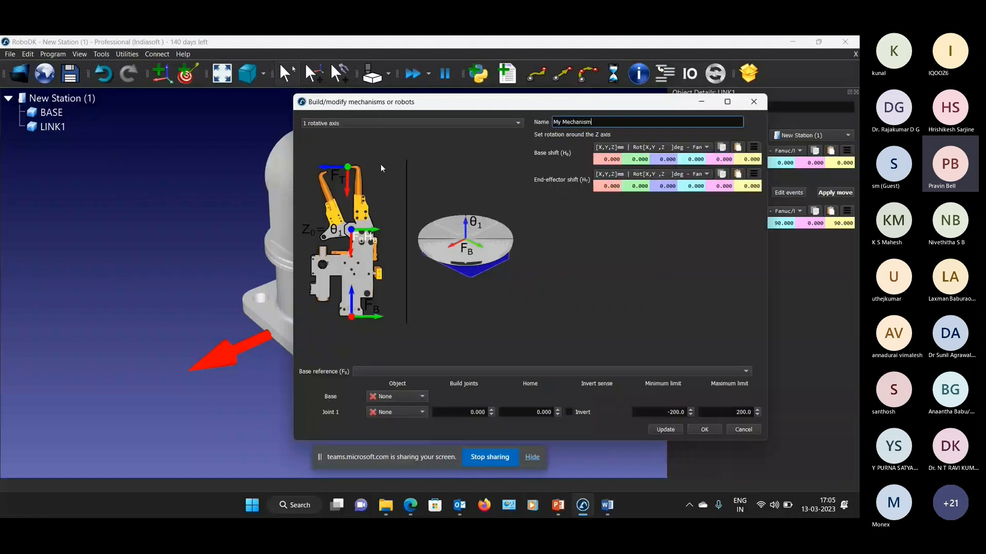
{"action": "left_click", "coordinate": [348, 124]}
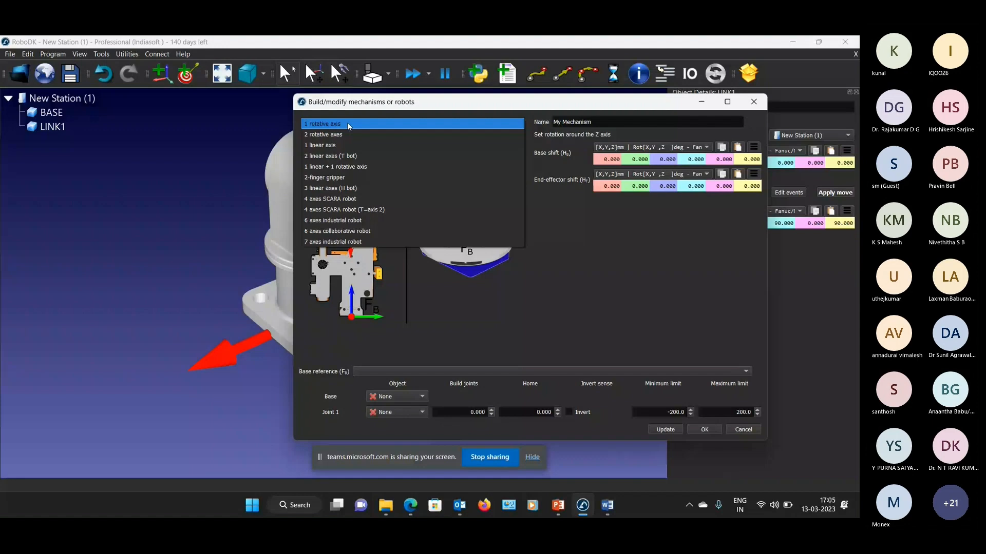
{"action": "left_click", "coordinate": [332, 220]}
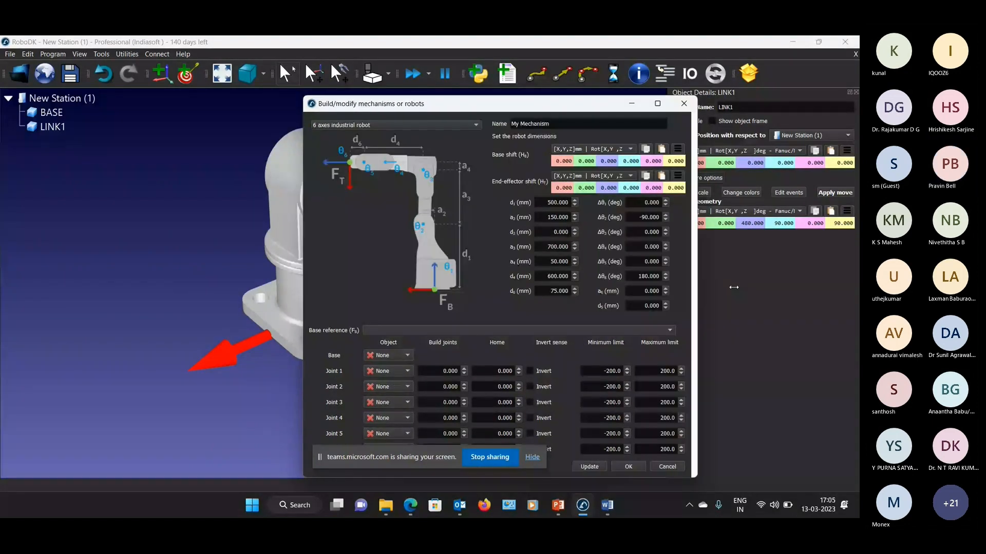
- Assign BASE as the robot's base and LINK1 to Joint 1, and update the mechanism
{"action": "left_click", "coordinate": [428, 341]}
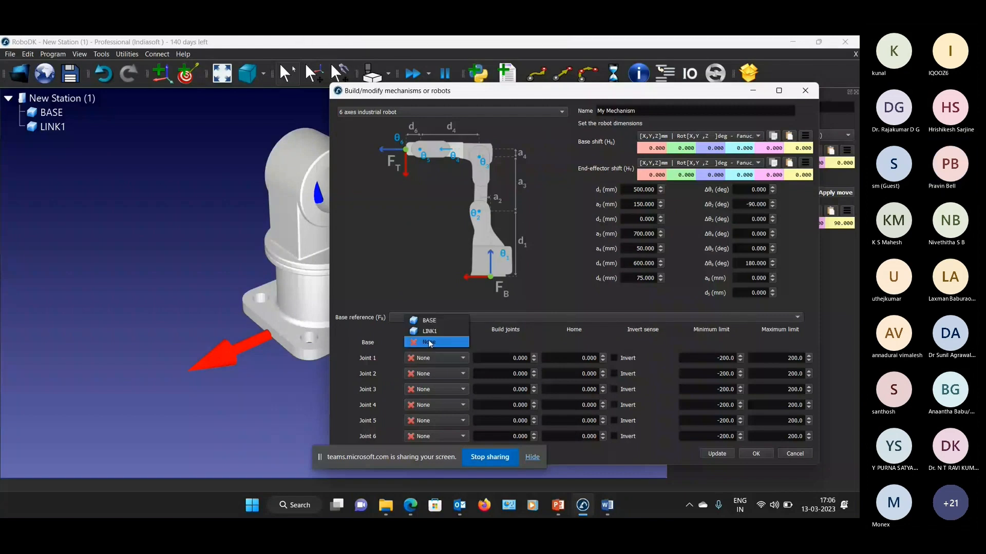
{"action": "left_click", "coordinate": [428, 341]}
{"action": "left_click", "coordinate": [428, 357]}
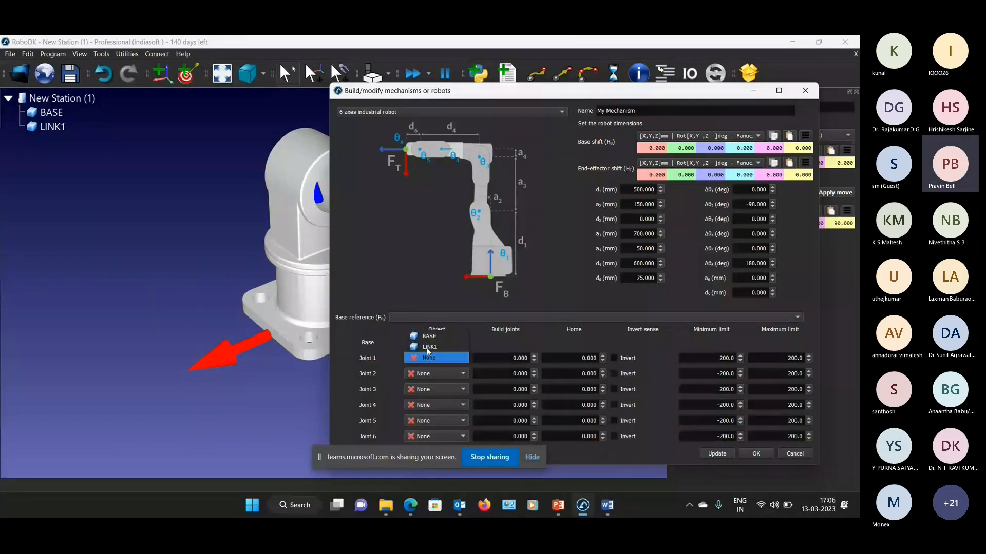
{"action": "left_click", "coordinate": [426, 348]}
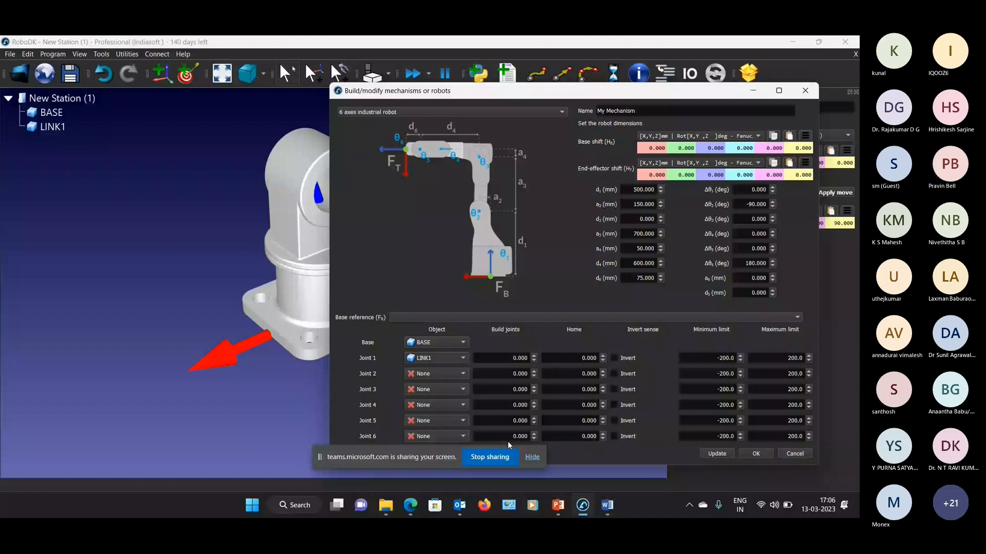
{"action": "left_click", "coordinate": [532, 456]}
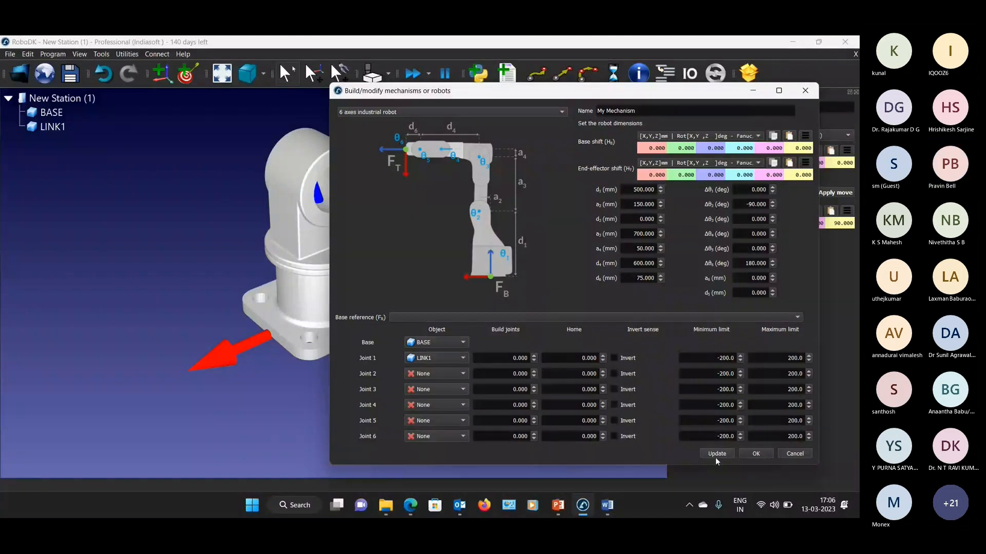
{"action": "left_click", "coordinate": [716, 457]}
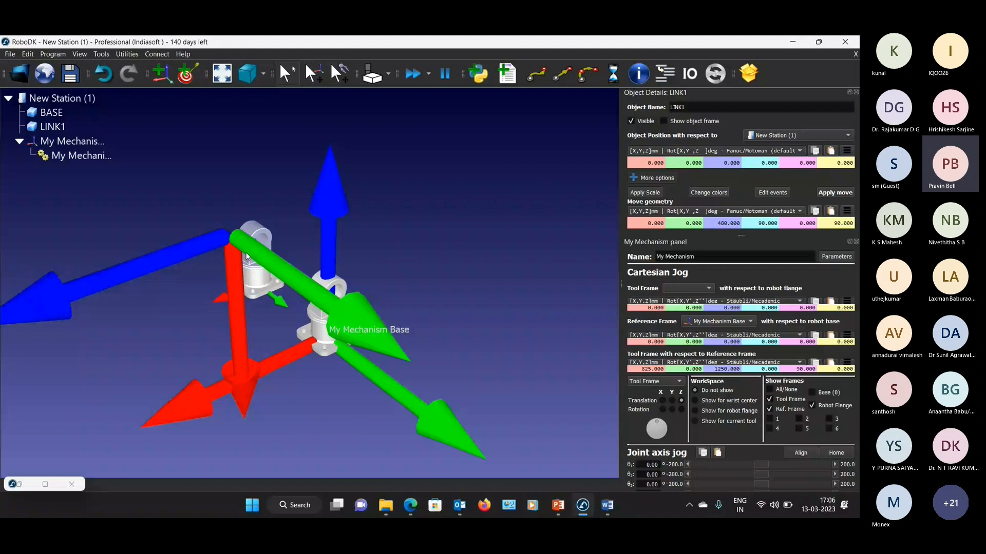
- Jog joint 1 of My Mechanism back and forth to examine how LINK1 rotates on the base
{"action": "scroll", "coordinate": [422, 290], "scroll_direction": "down", "scroll_amount": 3}
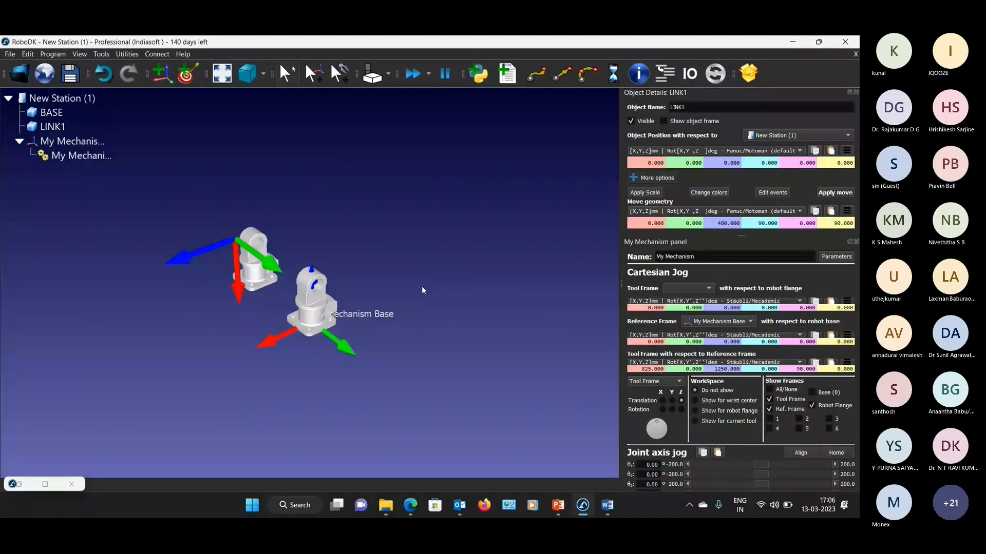
{"action": "scroll", "coordinate": [353, 336], "scroll_direction": "up", "scroll_amount": 3}
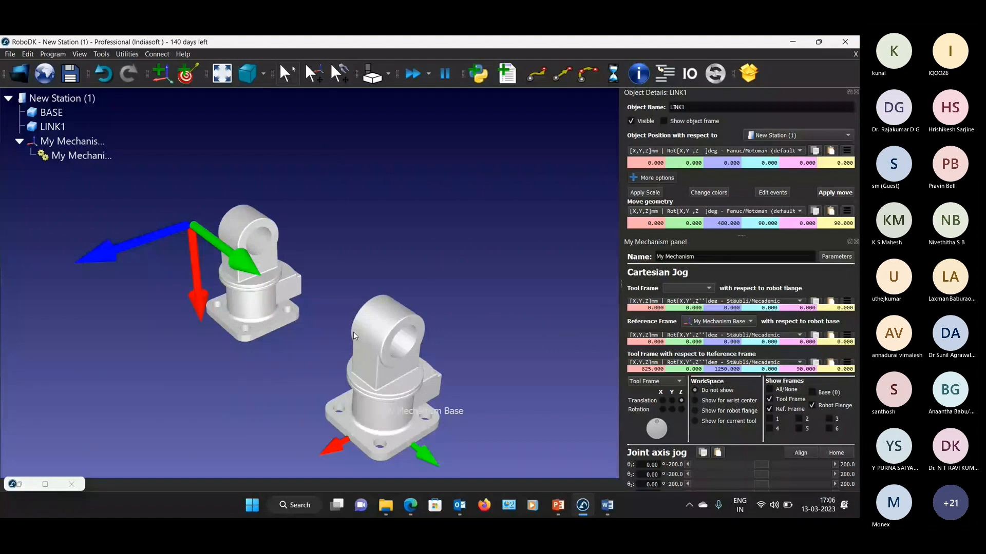
{"action": "left_click_drag", "start_coordinate": [761, 464], "coordinate": [764, 464]}
{"action": "left_click", "coordinate": [780, 458]}
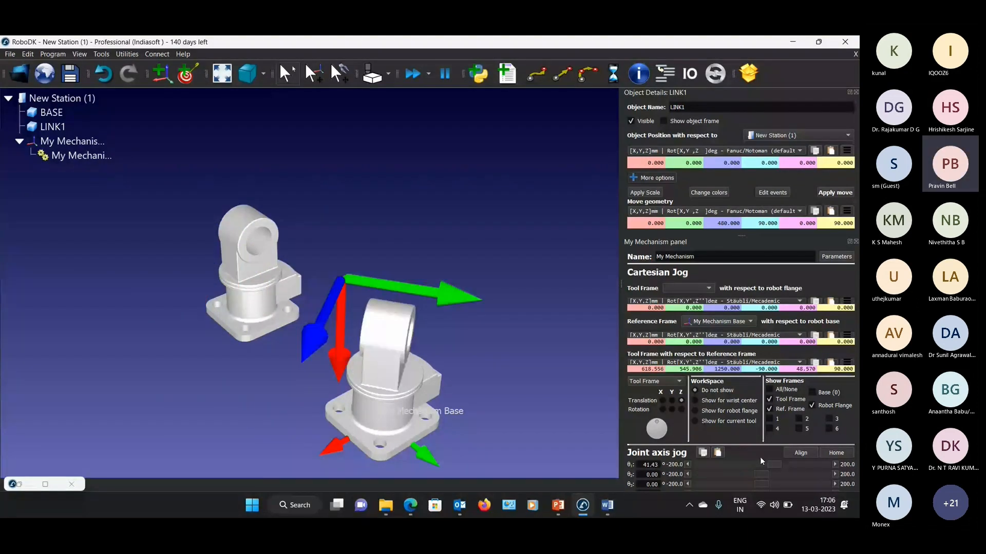
{"action": "left_click", "coordinate": [759, 456]}
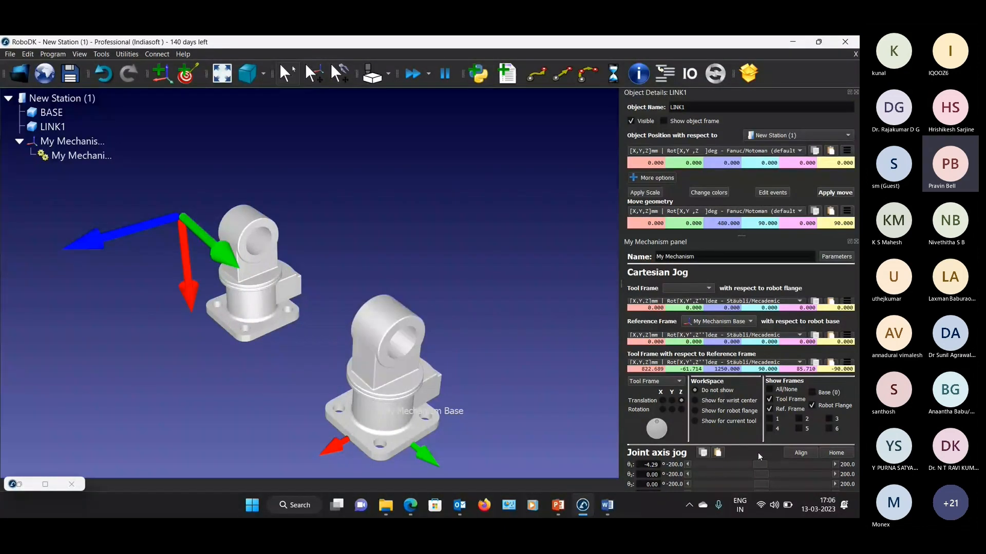
{"action": "left_click_drag", "start_coordinate": [758, 454], "coordinate": [757, 453]}
{"action": "scroll", "coordinate": [376, 263], "scroll_direction": "down", "scroll_amount": 1}
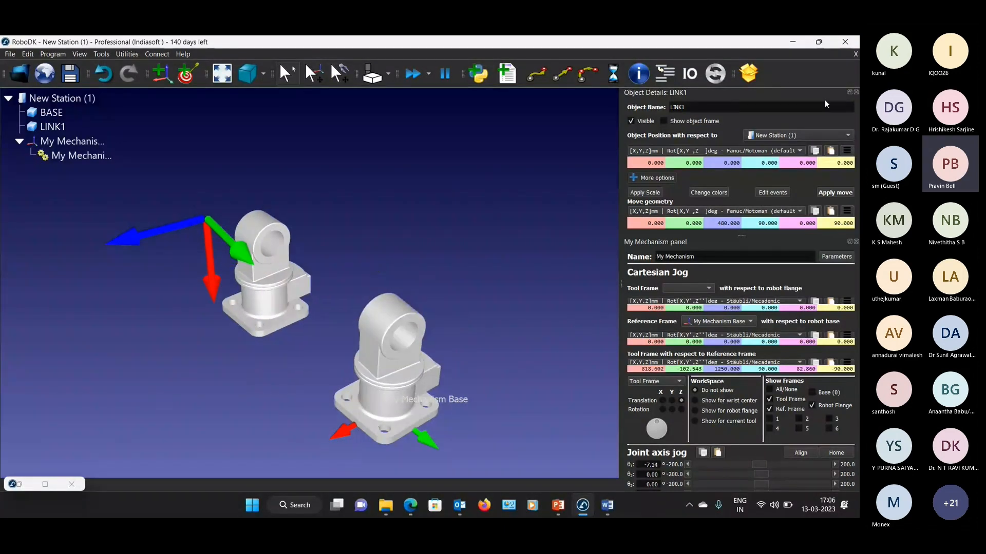
- Detach the LINK1 object details from the mechanism panel and close them
{"action": "left_click_drag", "start_coordinate": [808, 91], "coordinate": [485, 126]}
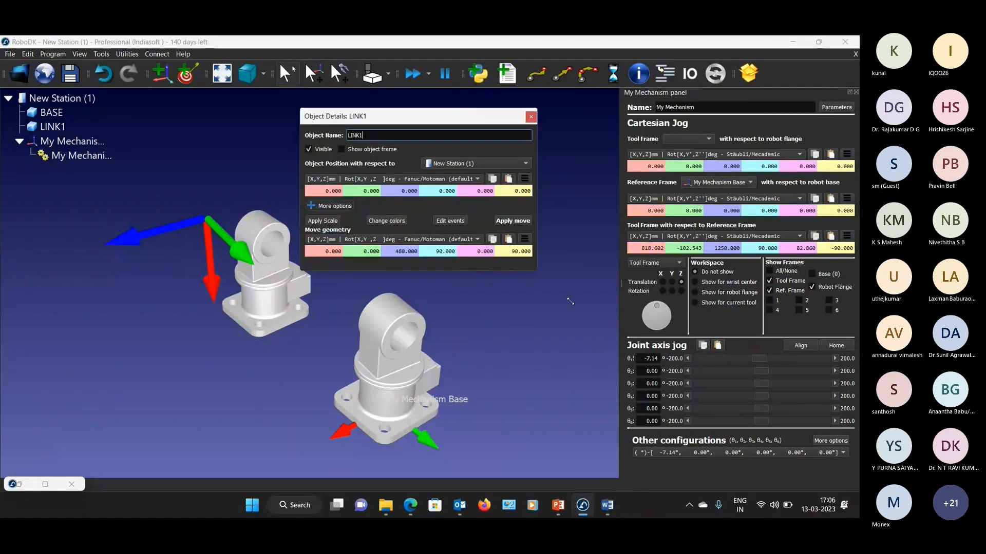
{"action": "left_click_drag", "start_coordinate": [570, 301], "coordinate": [697, 404]}
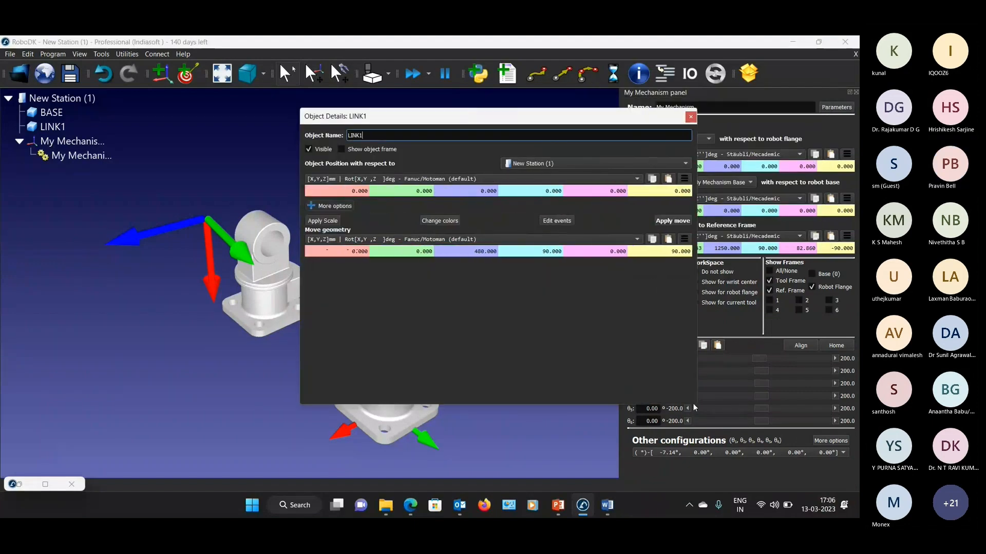
{"action": "left_click", "coordinate": [690, 118]}
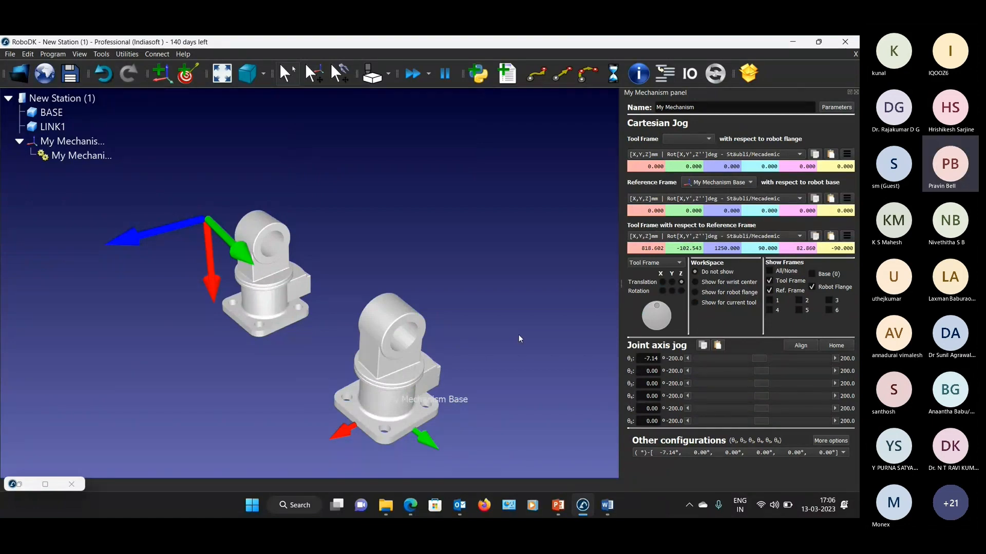
{"action": "scroll", "coordinate": [491, 299], "scroll_direction": "down", "scroll_amount": 2}
- Add LINK2 from the Custom Robot folder 3 to the station and open its object details
{"action": "left_click", "coordinate": [386, 505]}
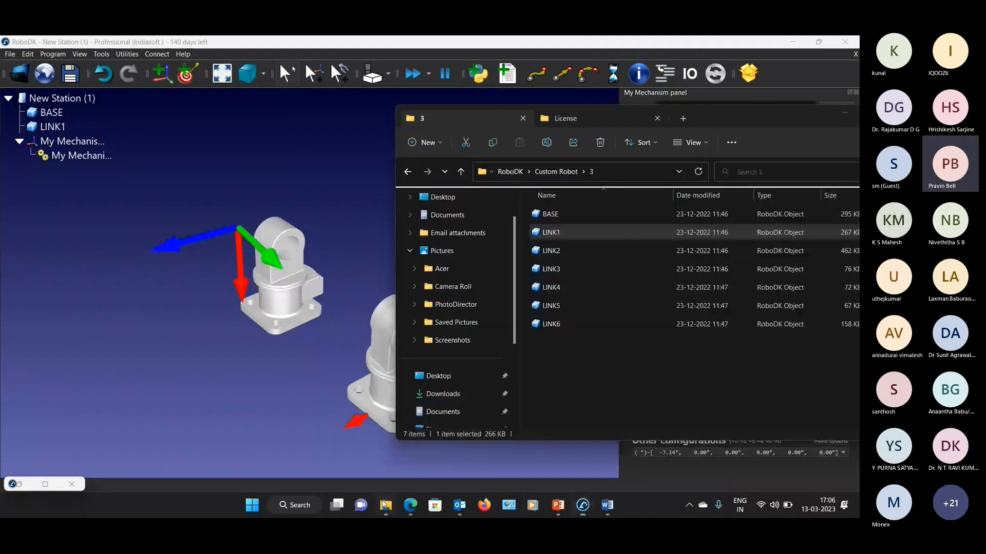
{"action": "left_click_drag", "start_coordinate": [551, 251], "coordinate": [176, 346]}
{"action": "left_click", "coordinate": [175, 343]}
{"action": "double_click", "coordinate": [287, 194]}
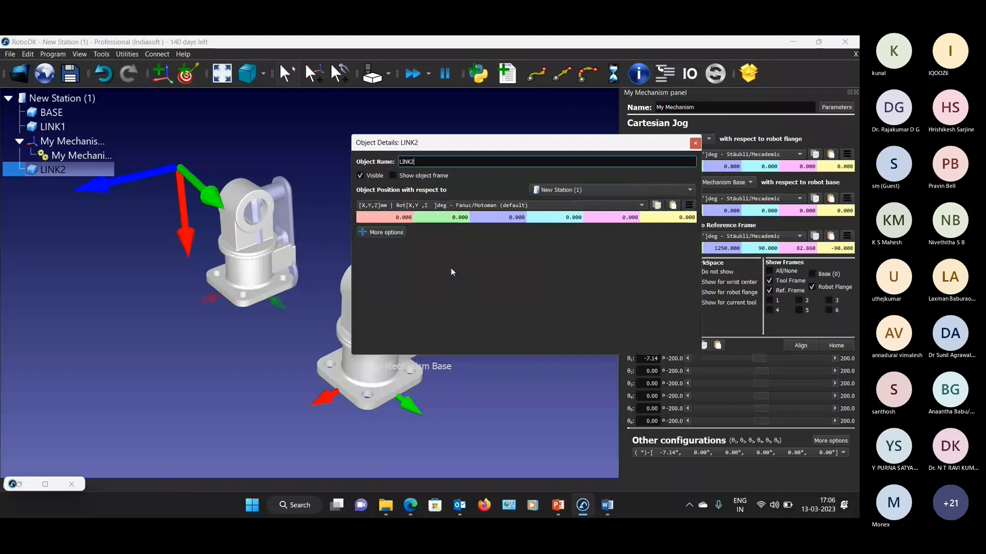
- Raise the LINK2 geometry to a Z offset of 480 mm
{"action": "left_click", "coordinate": [382, 232]}
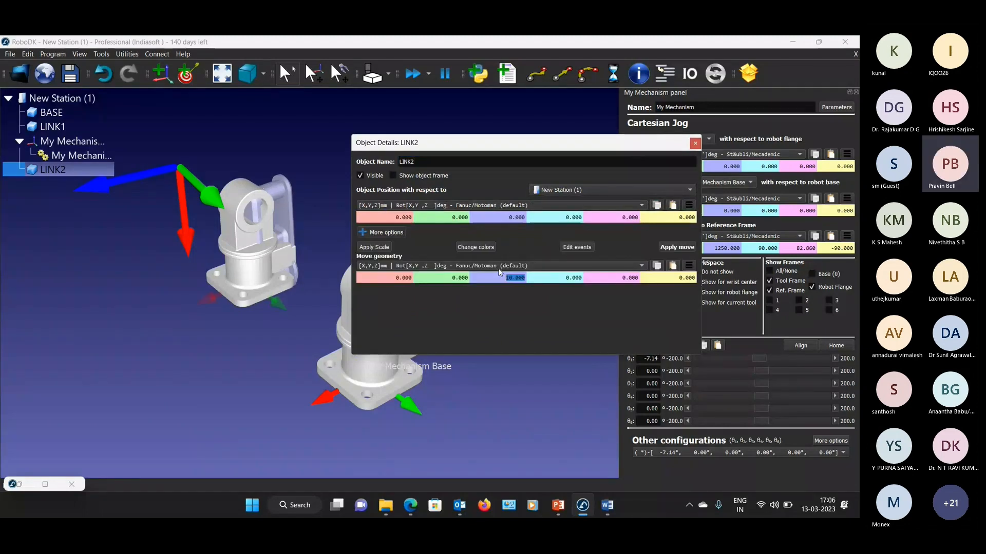
{"action": "double_click", "coordinate": [500, 277]}
{"action": "key", "text": "Up"}
{"action": "key", "text": "Up"}
{"action": "key", "text": "Up"}
{"action": "key", "text": "Up"}
{"action": "key", "text": "Up"}
{"action": "key", "text": "Up"}
{"action": "key", "text": "Up"}
{"action": "key", "text": "Up"}
{"action": "key", "text": "Up"}
{"action": "key", "text": "Up"}
{"action": "key", "text": "Up"}
{"action": "key", "text": "Up"}
{"action": "key", "text": "Up"}
{"action": "key", "text": "Up"}
{"action": "key", "text": "Up"}
{"action": "key", "text": "Up"}
{"action": "key", "text": "Up"}
{"action": "key", "text": "Up"}
{"action": "key", "text": "Up"}
{"action": "key", "text": "Up"}
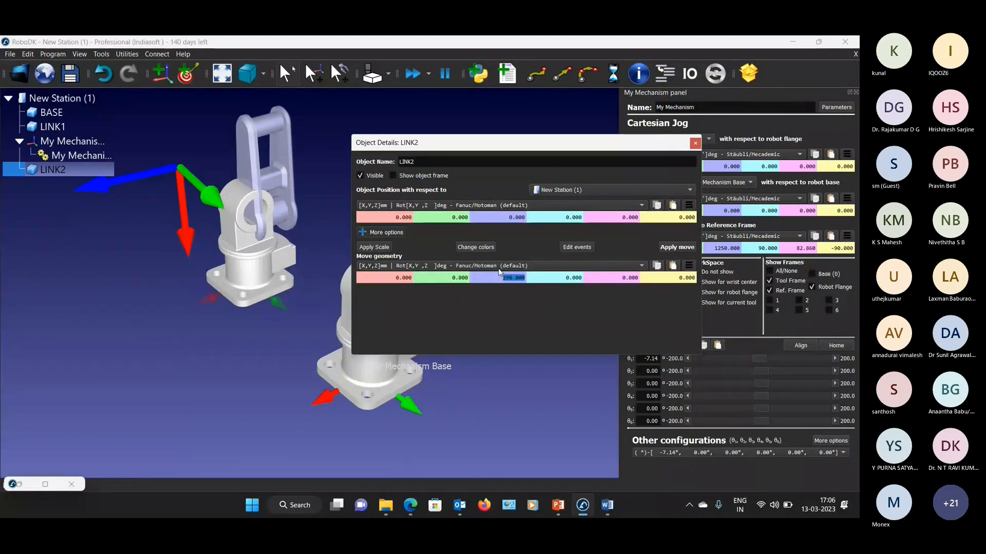
{"action": "left_click", "coordinate": [499, 269]}
{"action": "left_click", "coordinate": [499, 269]}
{"action": "scroll", "coordinate": [507, 279], "scroll_direction": "up", "scroll_amount": 9}
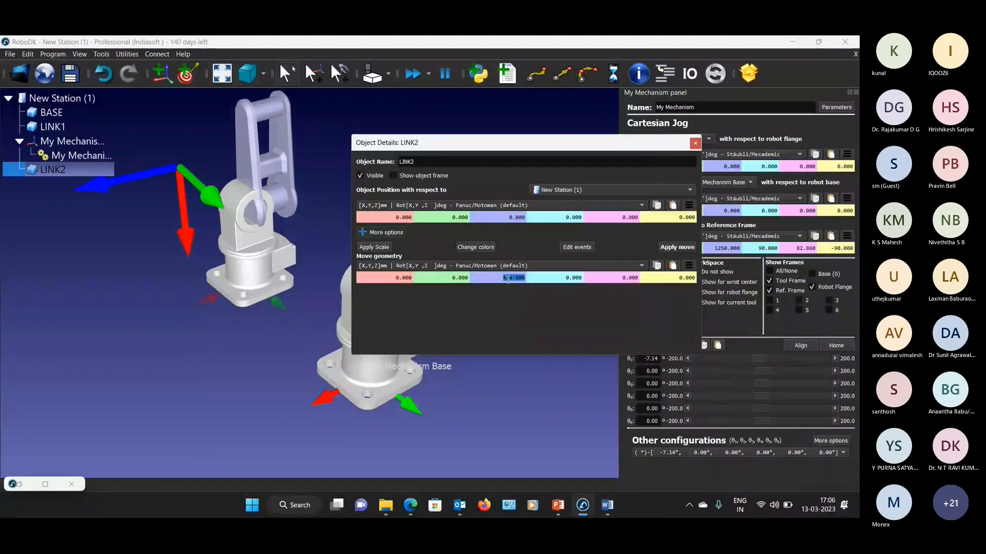
{"action": "scroll", "coordinate": [508, 279], "scroll_direction": "up", "scroll_amount": 1}
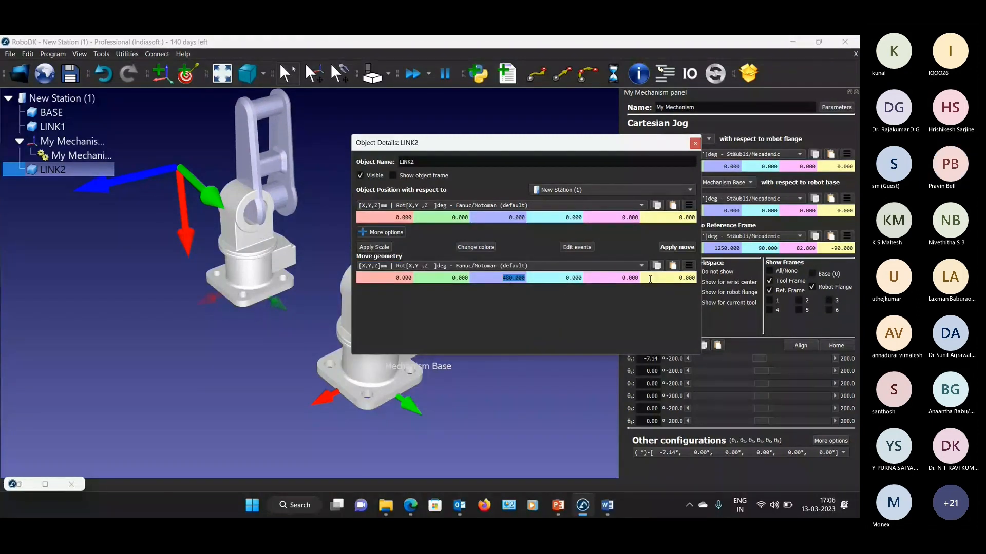
- Set the LINK2 geometry's third rotation to 95° and its Y offset to 140 mm, and close its details
{"action": "left_click", "coordinate": [661, 280]}
{"action": "scroll", "coordinate": [661, 280], "scroll_direction": "up", "scroll_amount": 9}
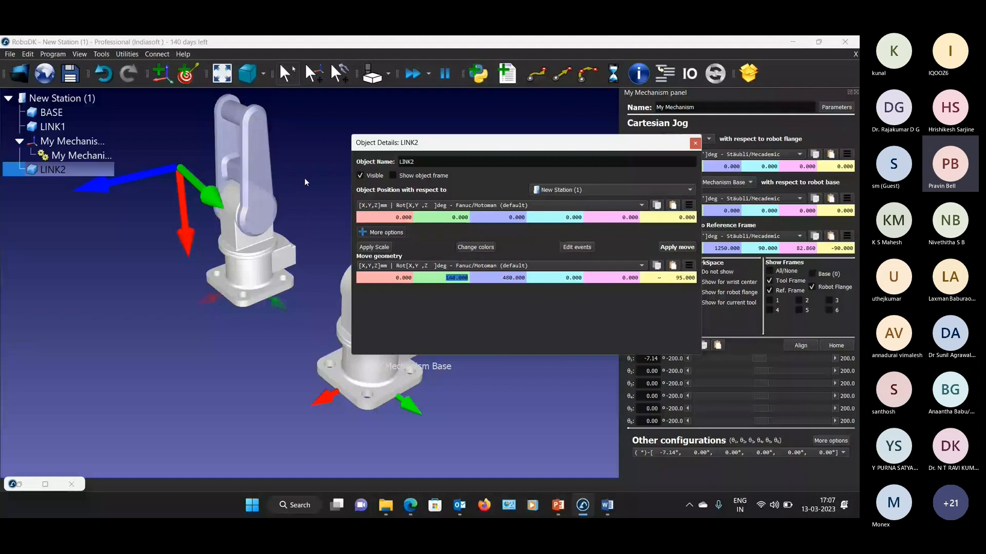
{"action": "left_click", "coordinate": [695, 143]}
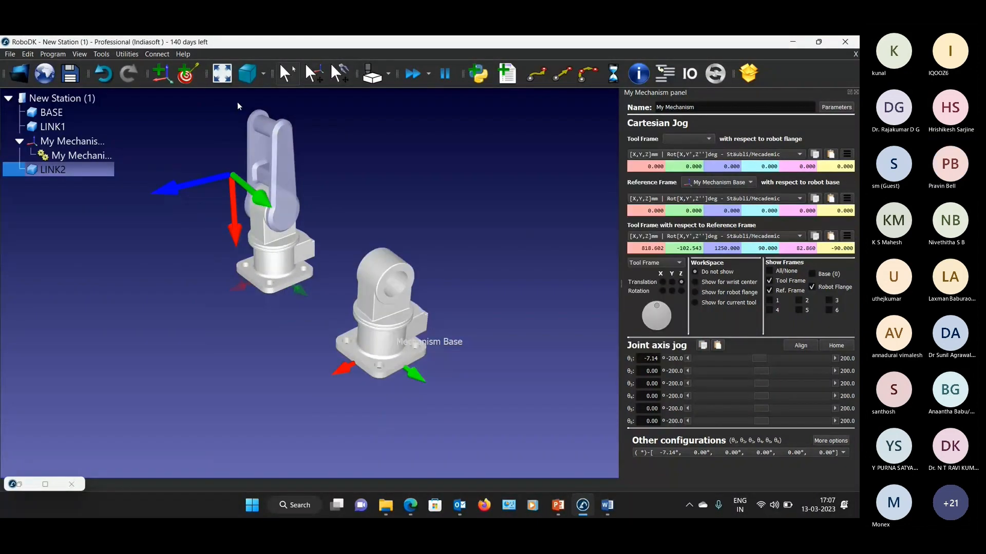
{"action": "scroll", "coordinate": [498, 289], "scroll_direction": "up", "scroll_amount": 2}
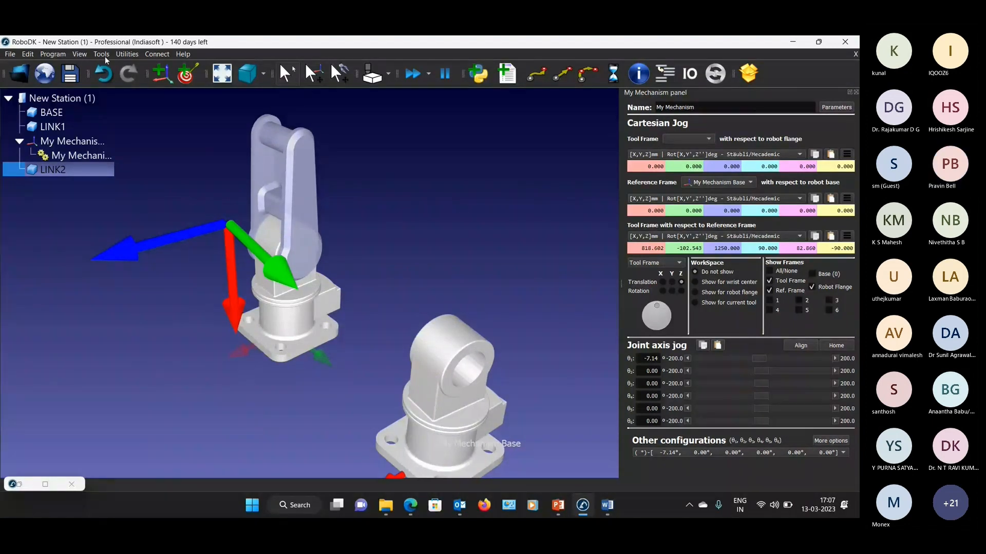
- Start modelling another mechanism as a 6 axes industrial robot and widen the dialog to show its full dimension diagram
{"action": "left_click", "coordinate": [127, 55]}
{"action": "left_click", "coordinate": [156, 112]}
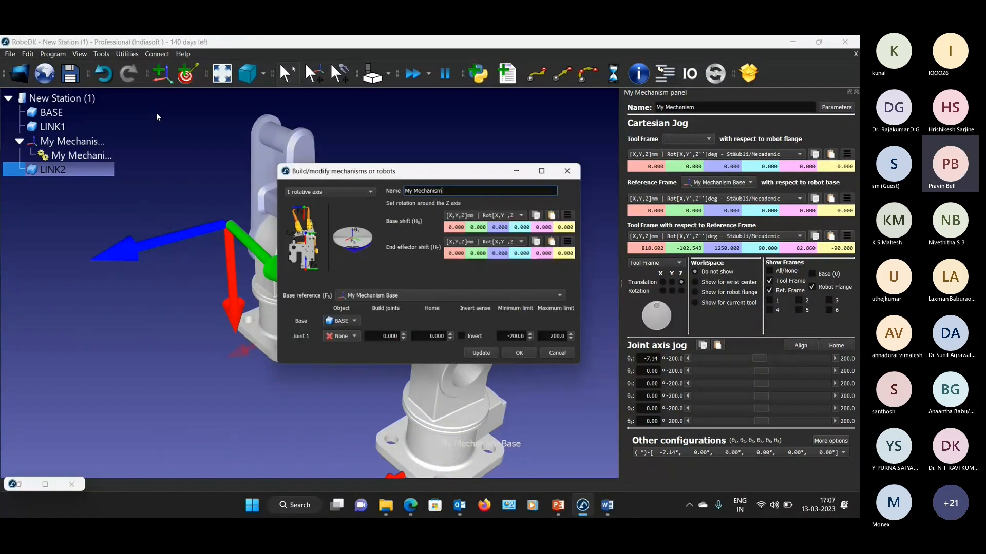
{"action": "left_click_drag", "start_coordinate": [343, 171], "coordinate": [385, 146]}
{"action": "left_click", "coordinate": [380, 163]}
{"action": "left_click", "coordinate": [365, 265]}
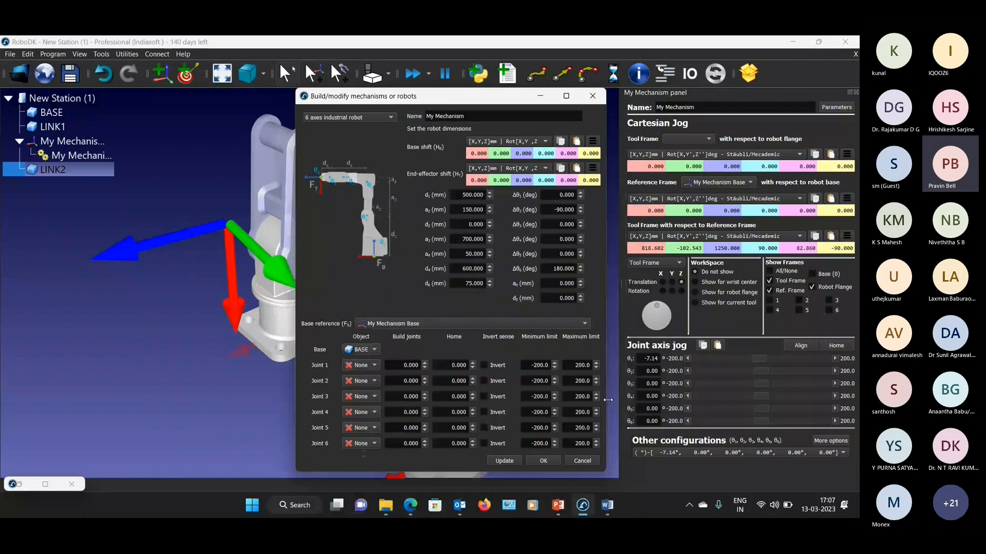
{"action": "left_click_drag", "start_coordinate": [607, 400], "coordinate": [857, 399]}
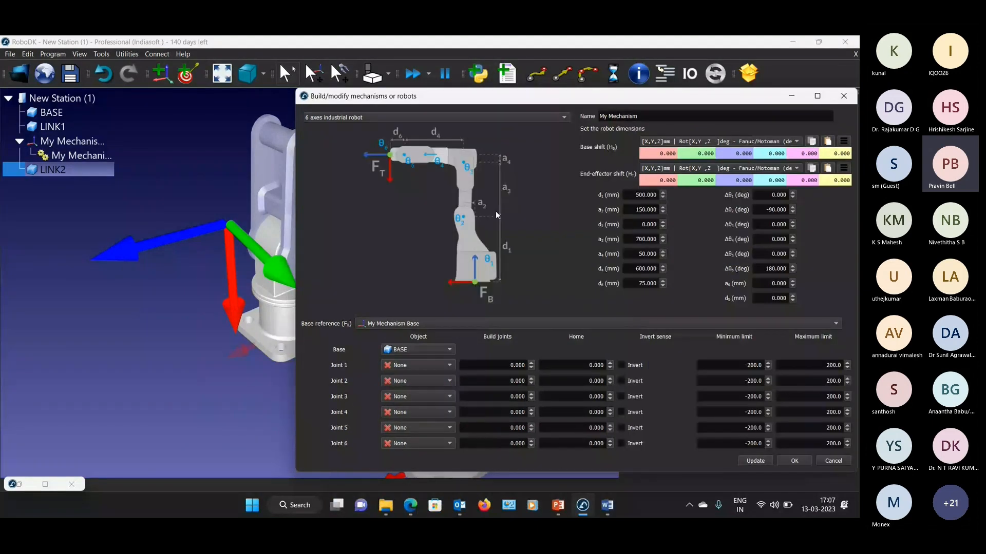
{"action": "left_click_drag", "start_coordinate": [509, 97], "coordinate": [527, 120]}
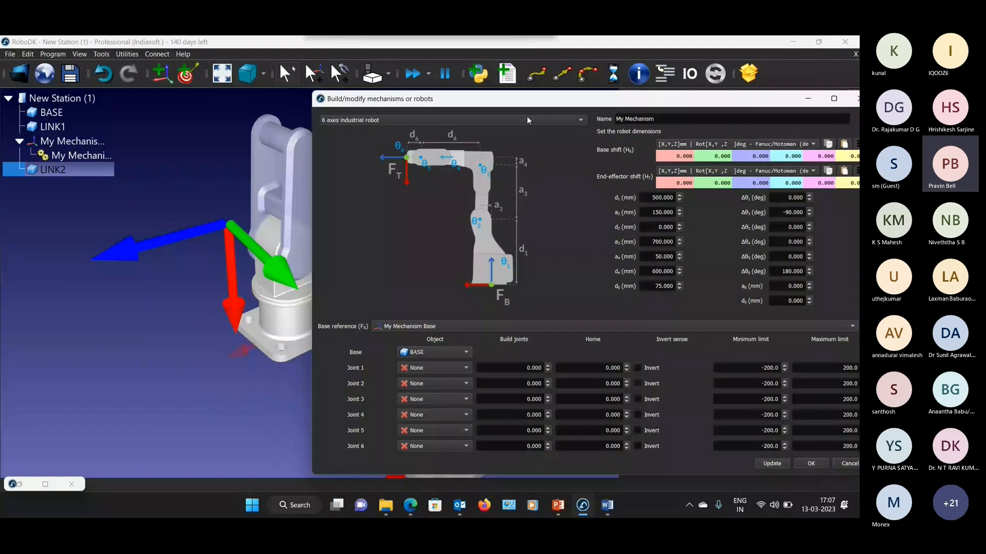
{"action": "left_click_drag", "start_coordinate": [527, 120], "coordinate": [574, 109]}
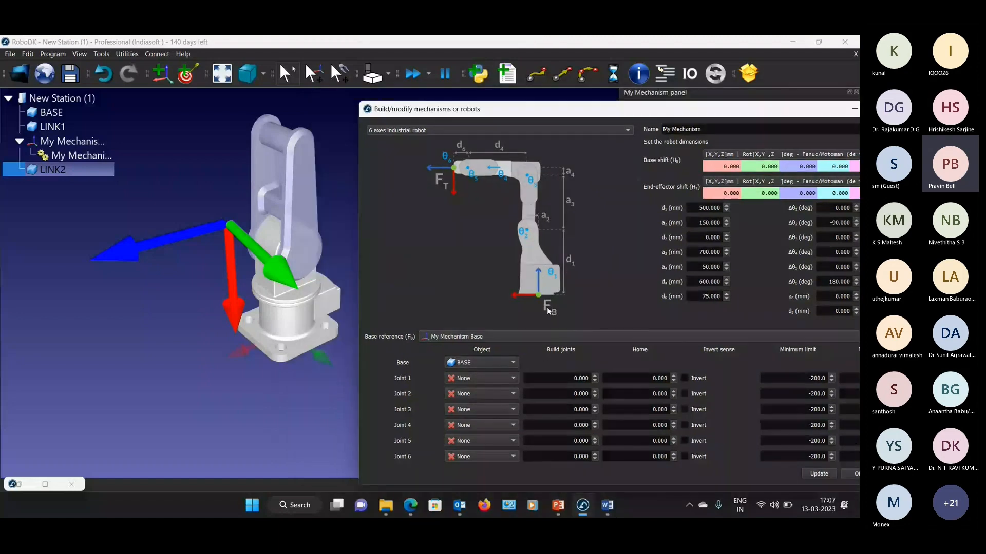
{"action": "left_click_drag", "start_coordinate": [855, 112], "coordinate": [707, 100]}
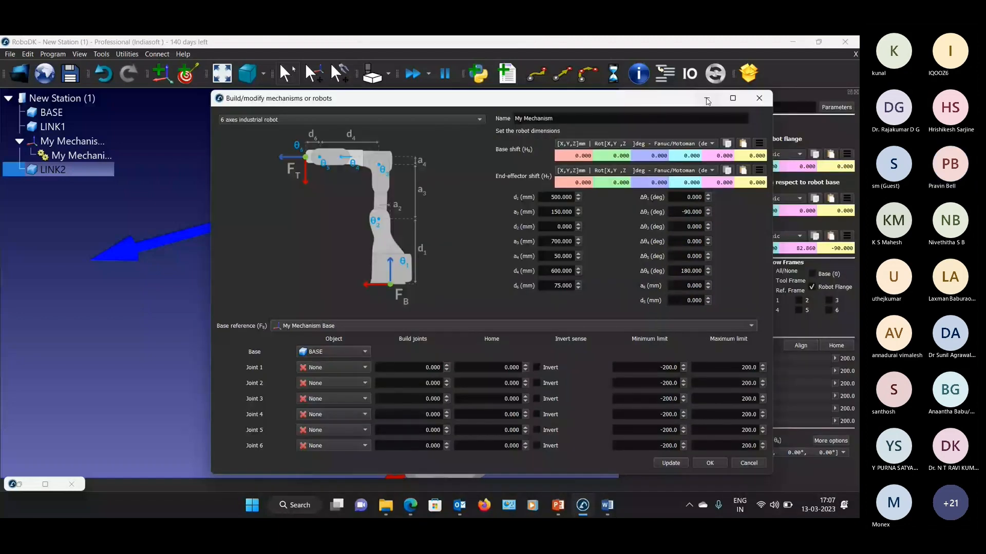
- Switch to the Mechanism Settings document in Word and examine the robot dimensions and the table of modified parameter values
{"action": "left_click", "coordinate": [707, 99]}
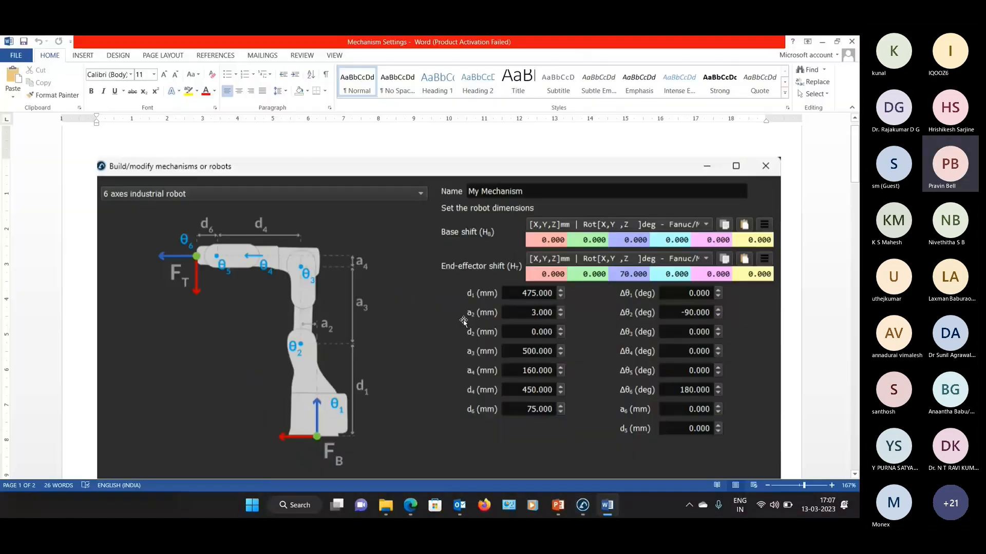
{"action": "scroll", "coordinate": [464, 318], "scroll_direction": "down", "scroll_amount": 3}
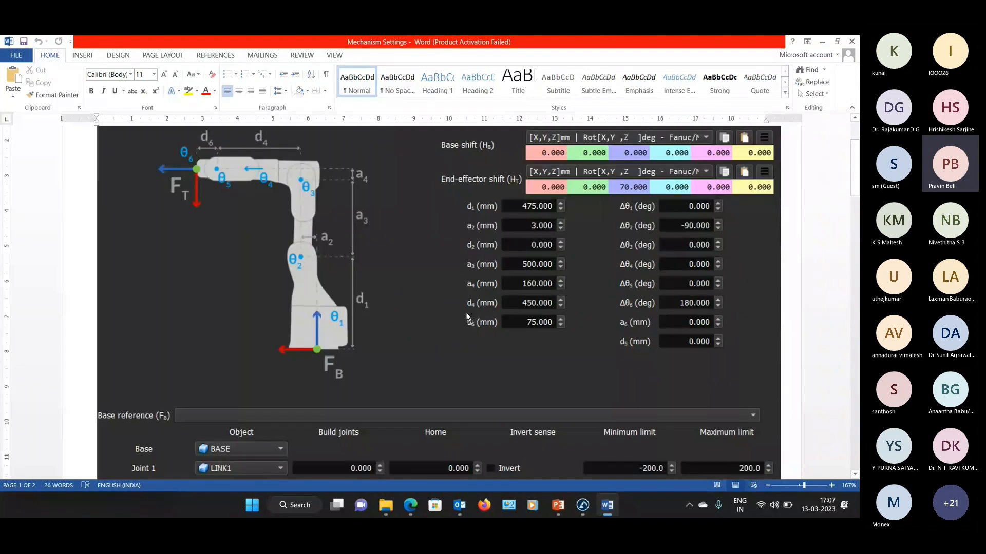
{"action": "scroll", "coordinate": [467, 313], "scroll_direction": "down", "scroll_amount": 5}
{"action": "scroll", "coordinate": [466, 312], "scroll_direction": "down", "scroll_amount": 2, "text": "ctrl"}
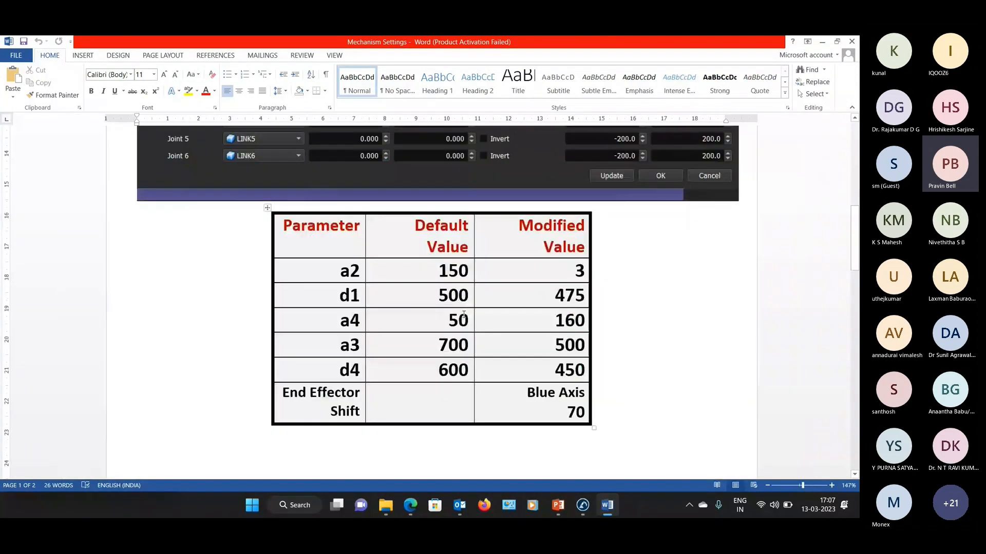
{"action": "left_click", "coordinate": [533, 351]}
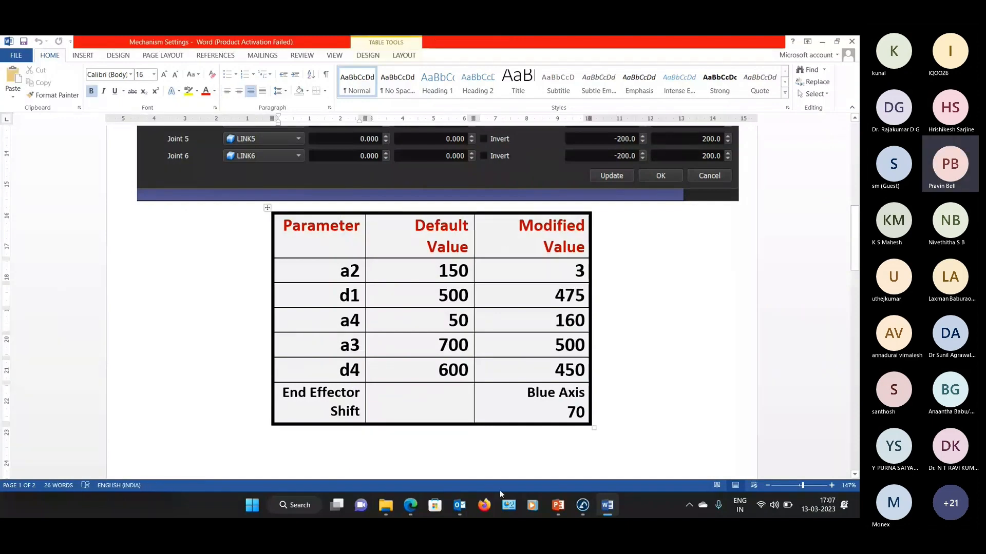
- Switch back to RoboDK, create a new station, and load Custom Robot 6 Axis Colored and Set from the Custom Robot folder
{"action": "key", "text": "alt+Tab"}
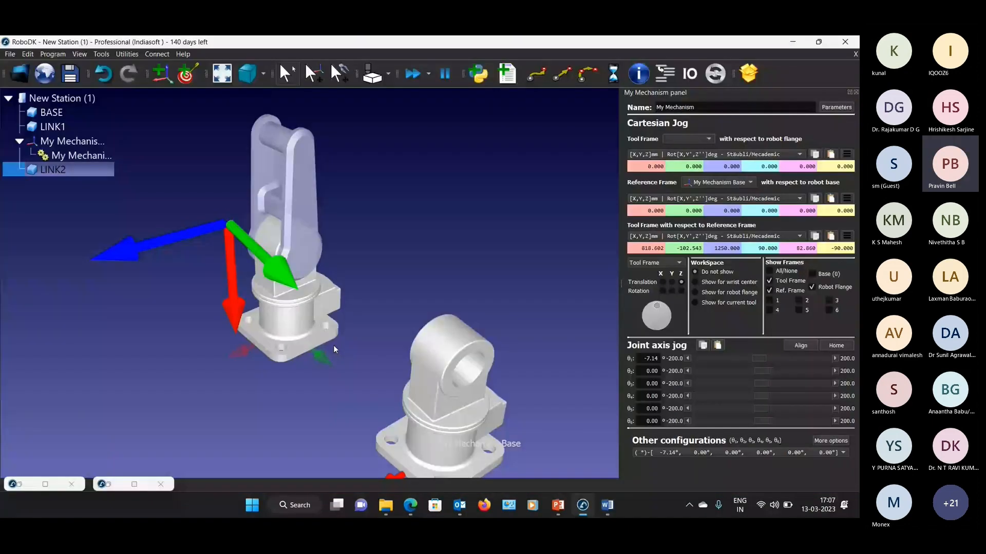
{"action": "scroll", "coordinate": [333, 345], "scroll_direction": "down", "scroll_amount": 2}
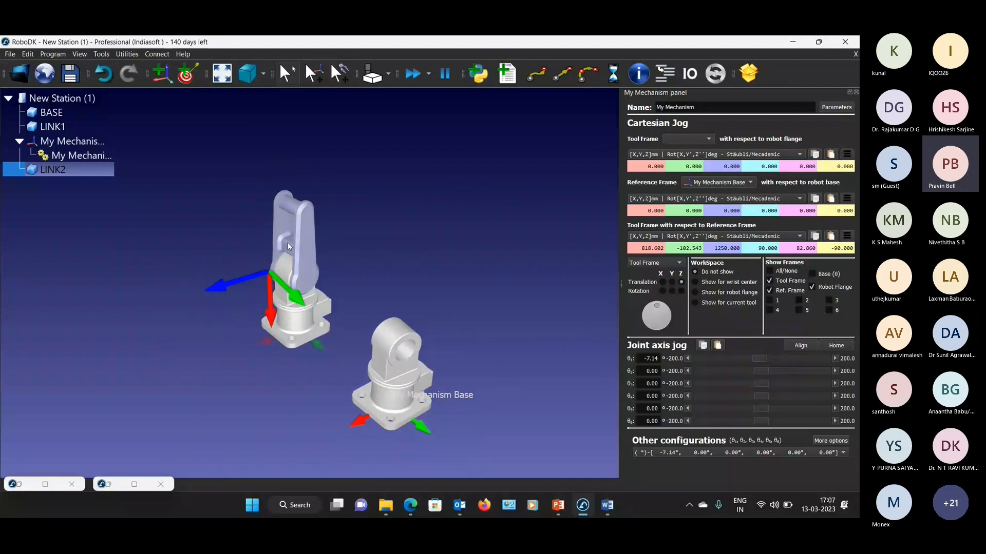
{"action": "left_click", "coordinate": [10, 53]}
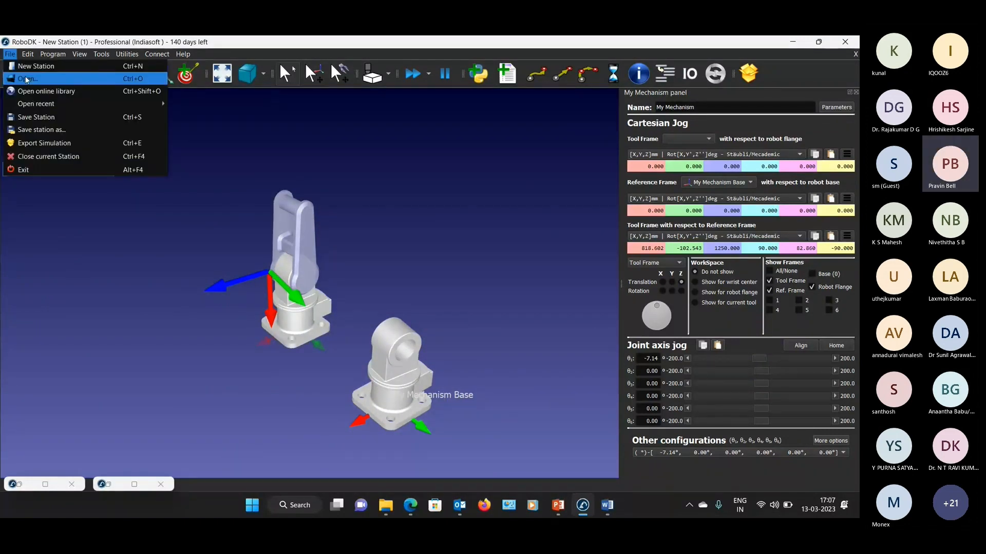
{"action": "left_click", "coordinate": [36, 66]}
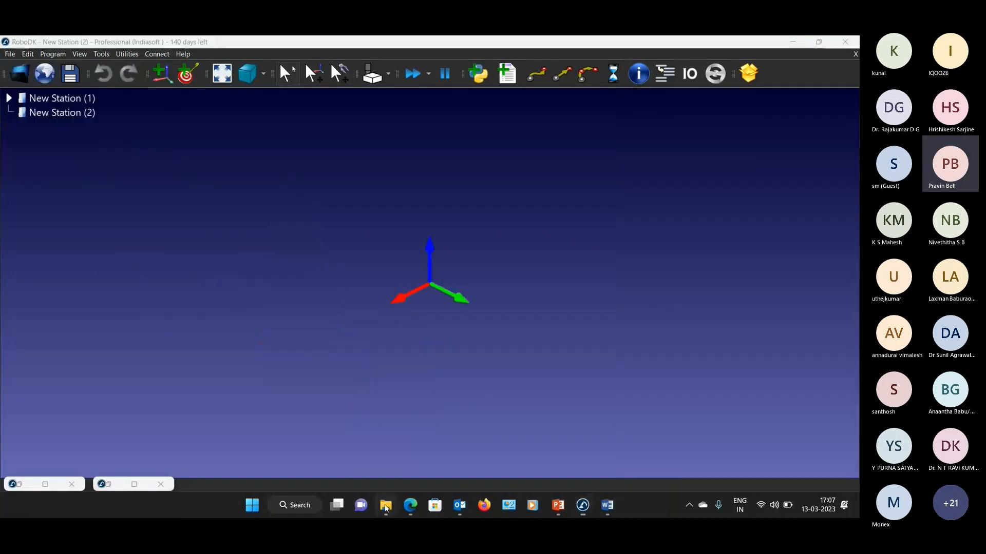
{"action": "left_click", "coordinate": [385, 506]}
{"action": "key", "text": "alt+Up"}
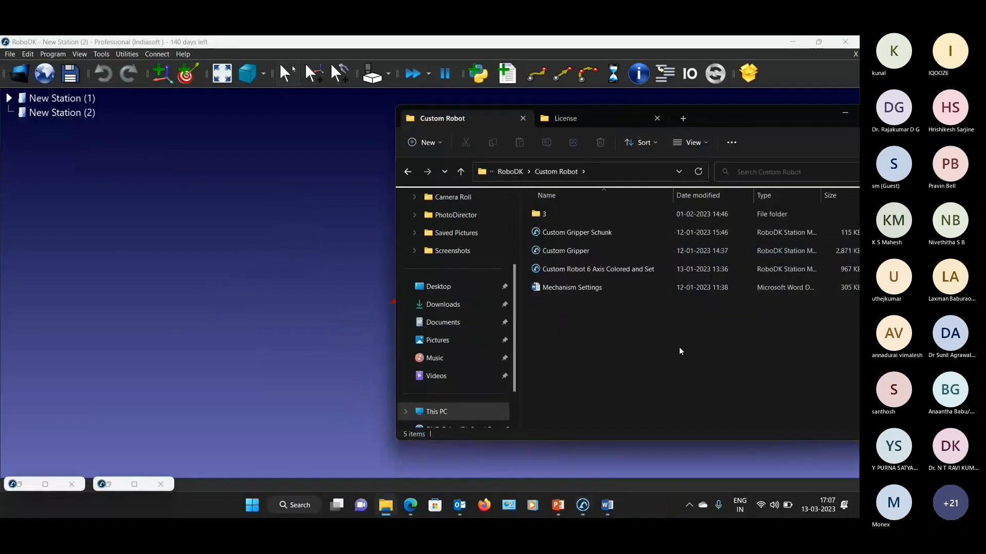
{"action": "left_click_drag", "start_coordinate": [567, 269], "coordinate": [315, 266]}
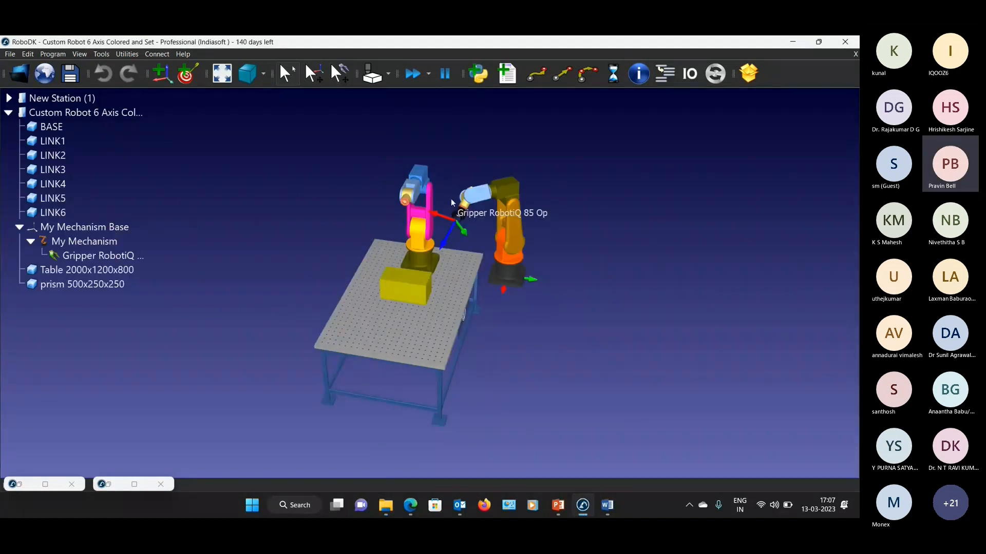
- Open the jog settings of the orange My Mechanism robot and jog its second joint to 7.14°
{"action": "scroll", "coordinate": [451, 199], "scroll_direction": "up", "scroll_amount": 5}
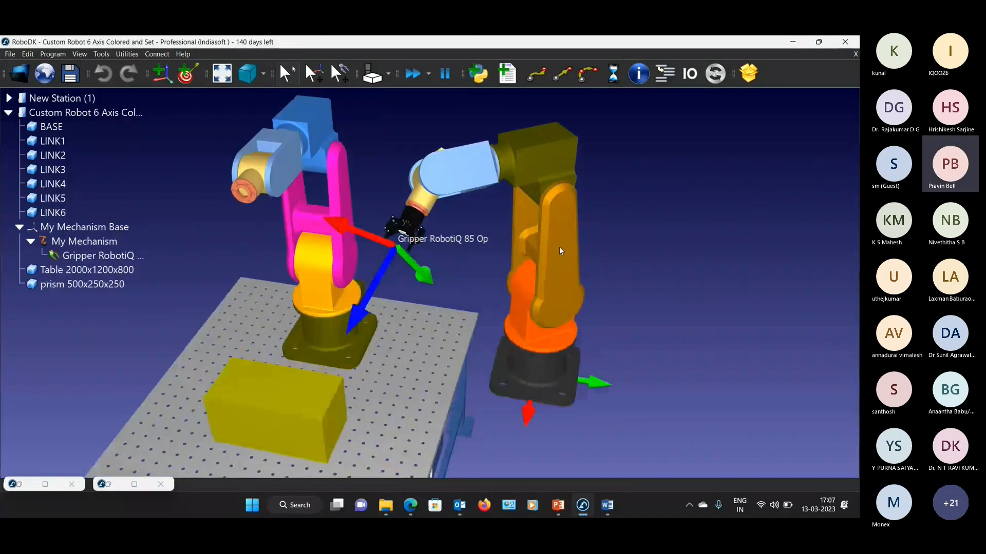
{"action": "left_click", "coordinate": [556, 208]}
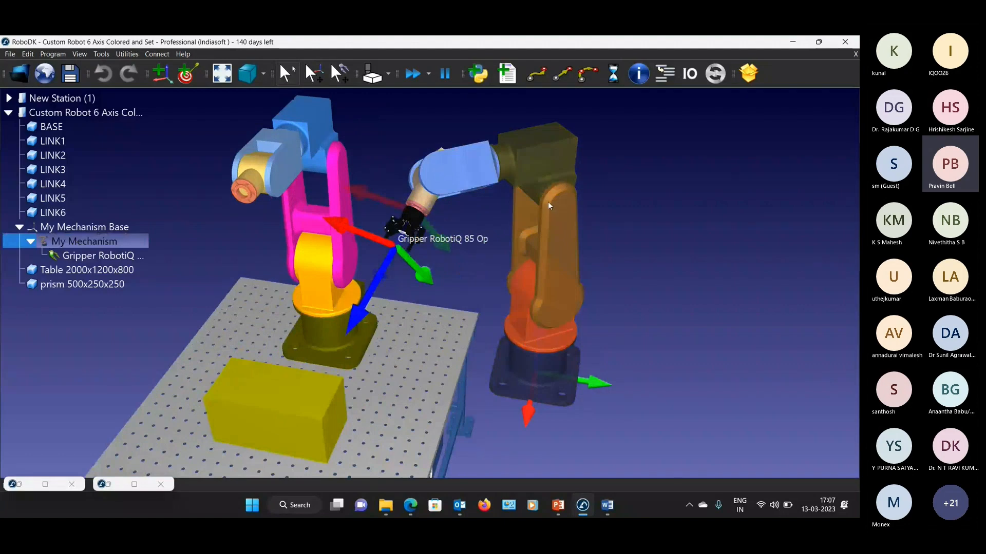
{"action": "double_click", "coordinate": [547, 201]}
{"action": "mouse_move", "coordinate": [765, 360]}
{"action": "left_mouse_down"}
{"action": "mouse_move", "coordinate": [749, 360]}
{"action": "mouse_move", "coordinate": [762, 369]}
{"action": "left_mouse_up"}
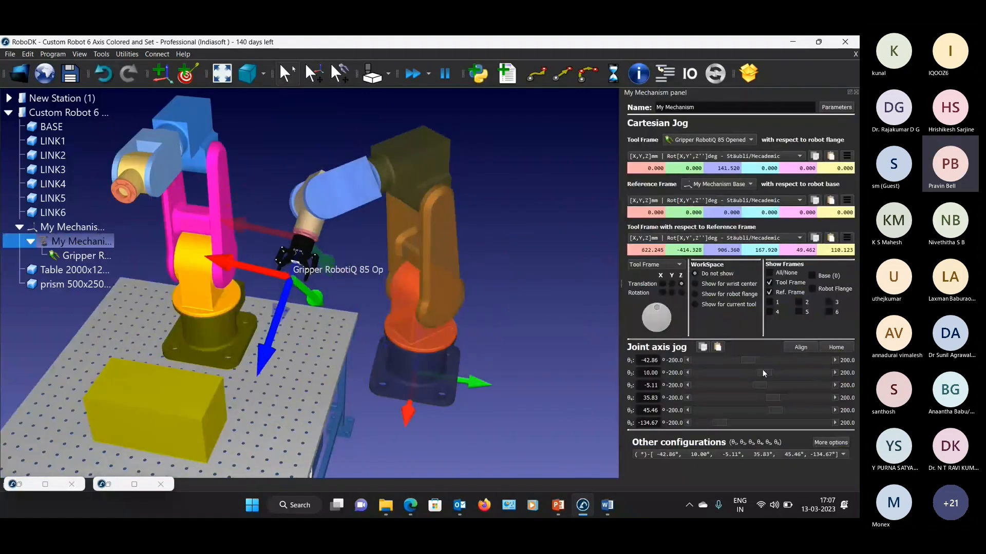
- Delete the gripper attached to My Mechanism and load RobotiQ-2F85-Gripper from the RoboDK Library folder
{"action": "left_click", "coordinate": [76, 255]}
{"action": "key", "text": "Delete"}
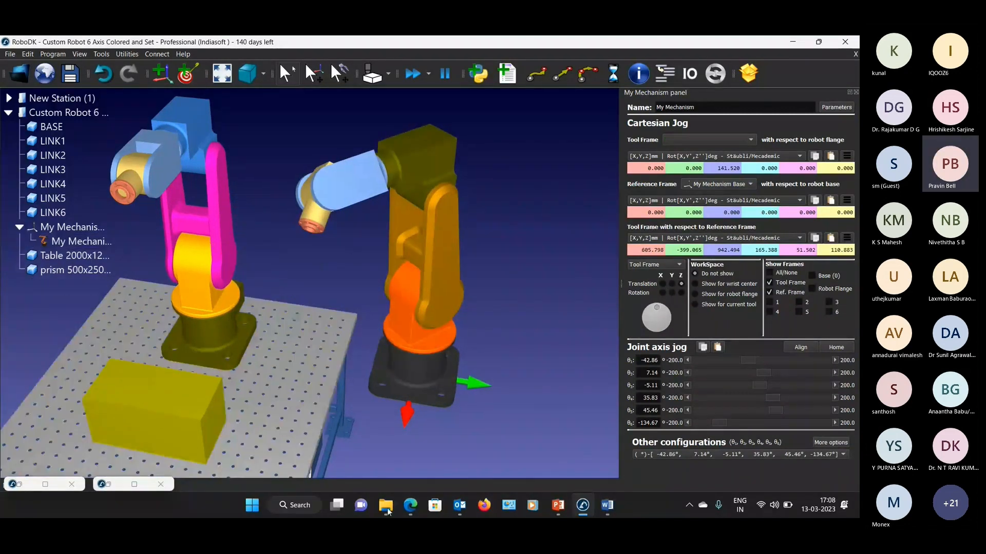
{"action": "left_click", "coordinate": [386, 508]}
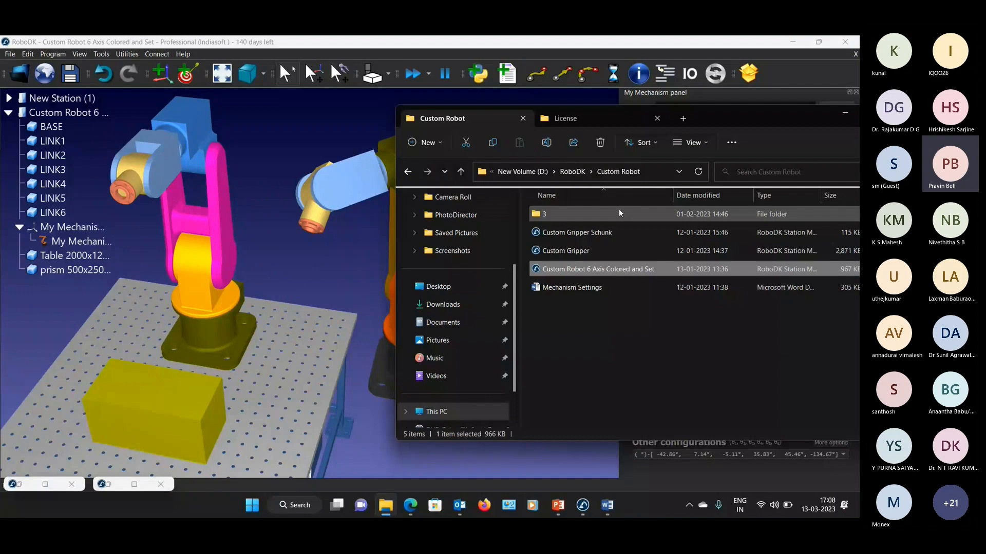
{"action": "key", "text": "alt+Up"}
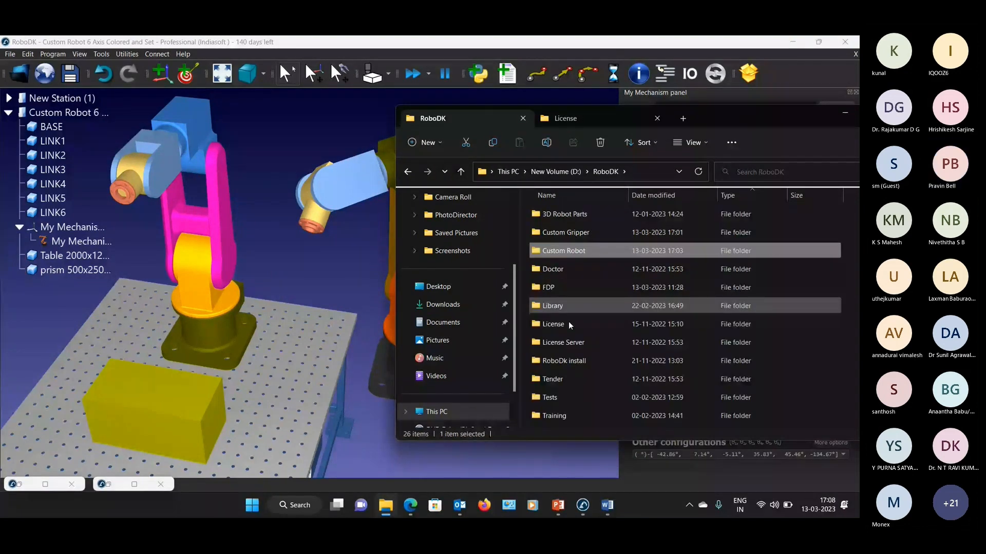
{"action": "double_click", "coordinate": [565, 307]}
{"action": "scroll", "coordinate": [626, 344], "scroll_direction": "down", "scroll_amount": 5}
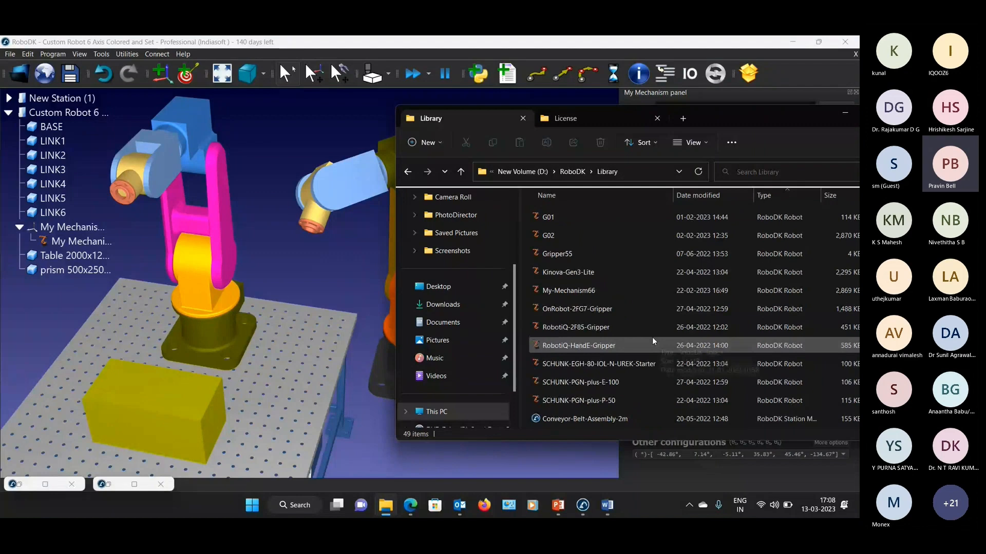
{"action": "left_click", "coordinate": [573, 330]}
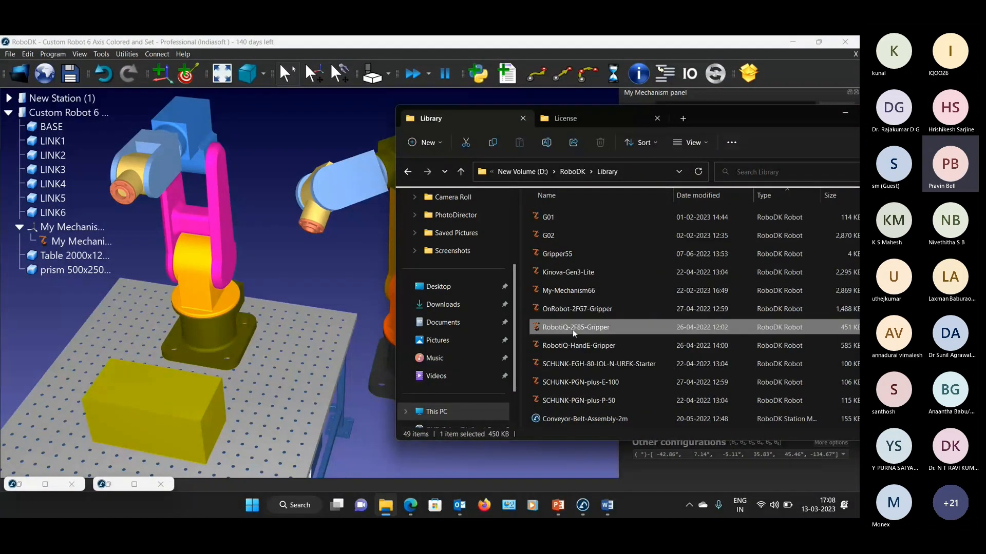
{"action": "double_click", "coordinate": [572, 330]}
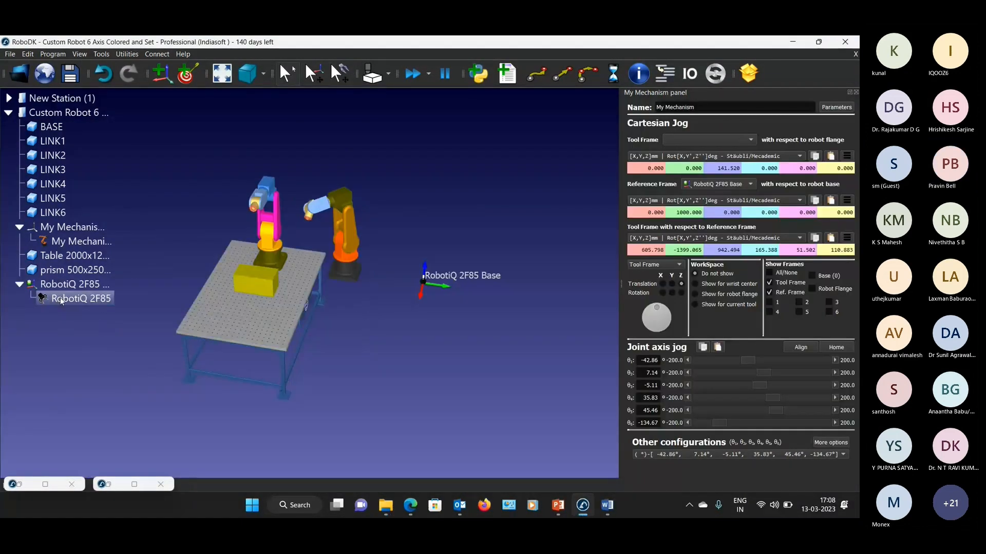
- Attach the RobotiQ 2F85 gripper to My Mechanism as its tool and check it at the robot flange
{"action": "left_click_drag", "start_coordinate": [61, 301], "coordinate": [72, 241]}
{"action": "scroll", "coordinate": [315, 208], "scroll_direction": "up", "scroll_amount": 5}
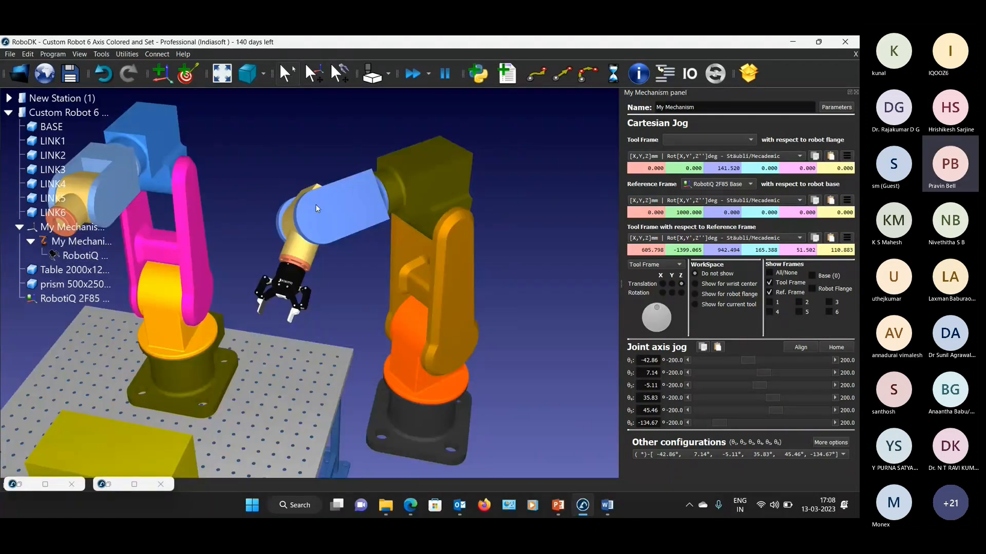
{"action": "scroll", "coordinate": [315, 208], "scroll_direction": "up", "scroll_amount": 2}
{"action": "left_click", "coordinate": [325, 334]}
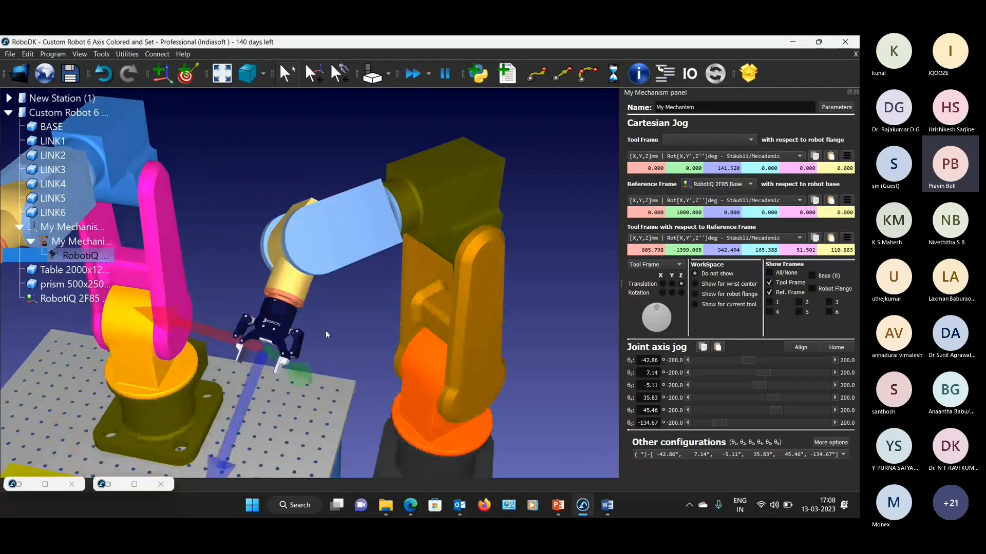
{"action": "left_click", "coordinate": [326, 332]}
{"action": "scroll", "coordinate": [332, 335], "scroll_direction": "down", "scroll_amount": 1}
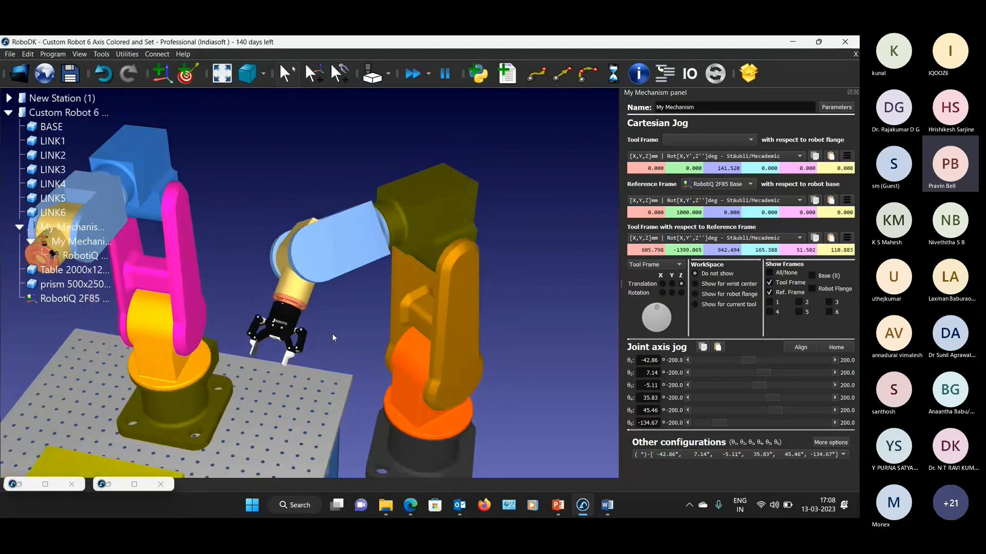
{"action": "scroll", "coordinate": [332, 334], "scroll_direction": "down", "scroll_amount": 1}
- Jog My Mechanism's first joint to -38.57° and second joint to 0°, and close its jog settings
{"action": "left_click", "coordinate": [759, 366]}
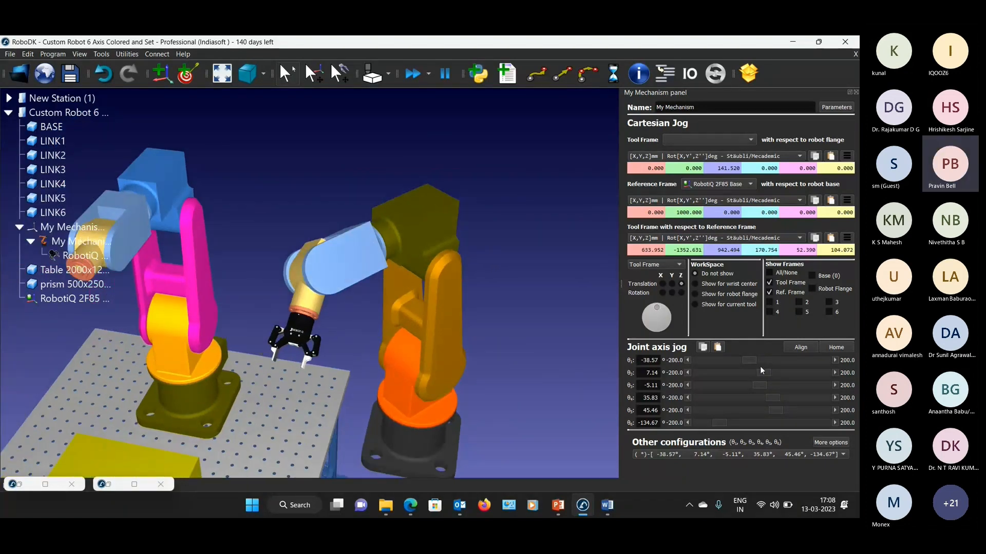
{"action": "left_click", "coordinate": [765, 371]}
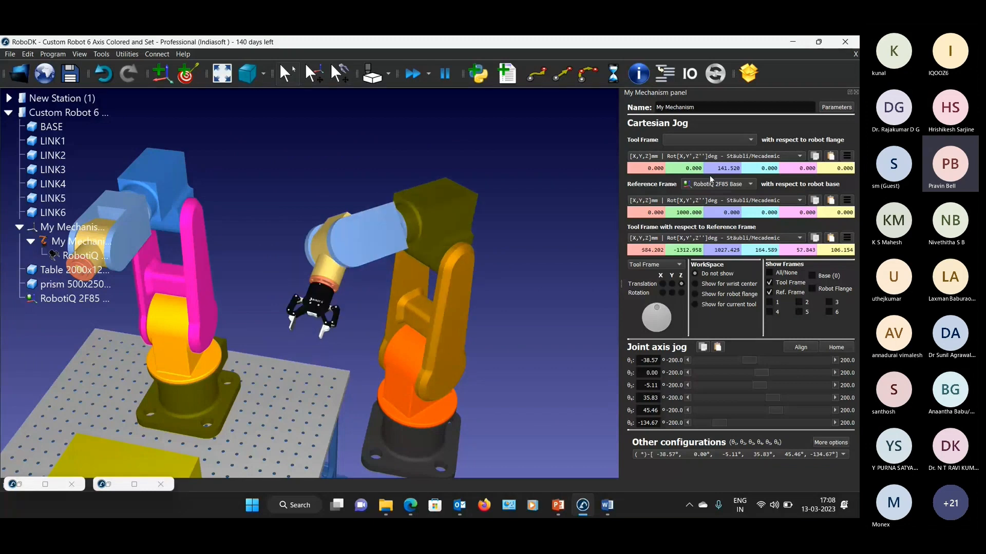
{"action": "key", "text": "Escape"}
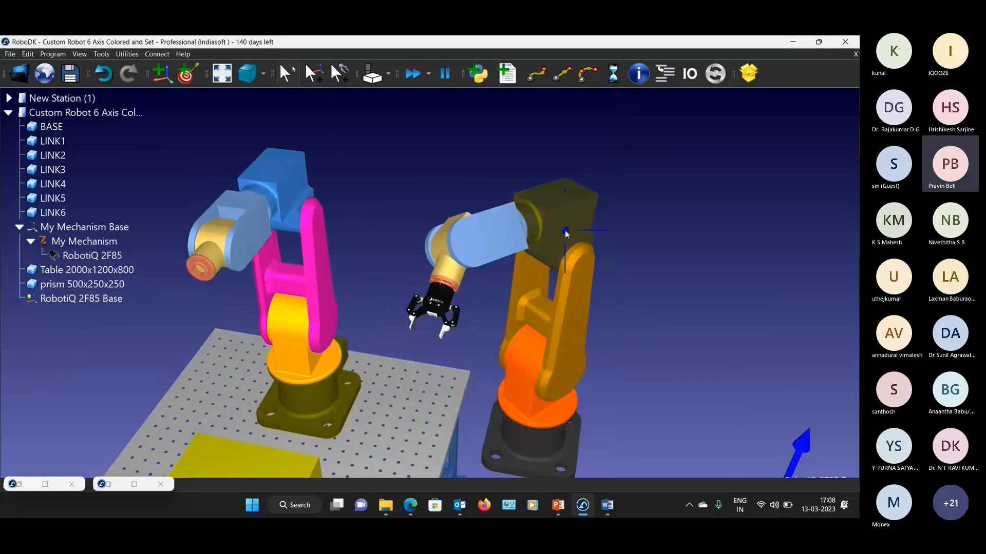
- Open My Mechanism's robot parameters and review the inverse kinematics options and the position's rotation formats, keeping Fanuc/Motoman
{"action": "double_click", "coordinate": [567, 234]}
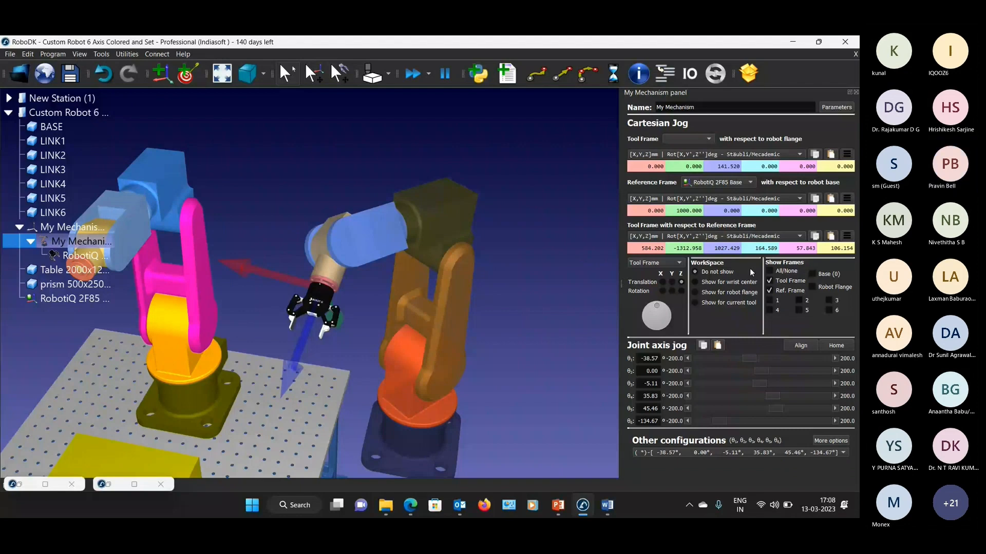
{"action": "left_click", "coordinate": [836, 106]}
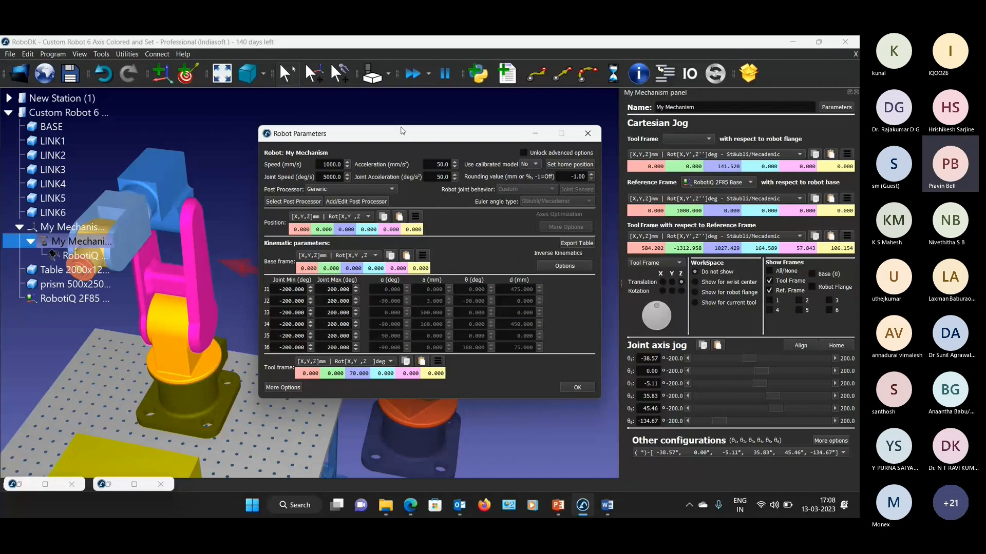
{"action": "double_click", "coordinate": [402, 130]}
{"action": "left_click", "coordinate": [587, 322]}
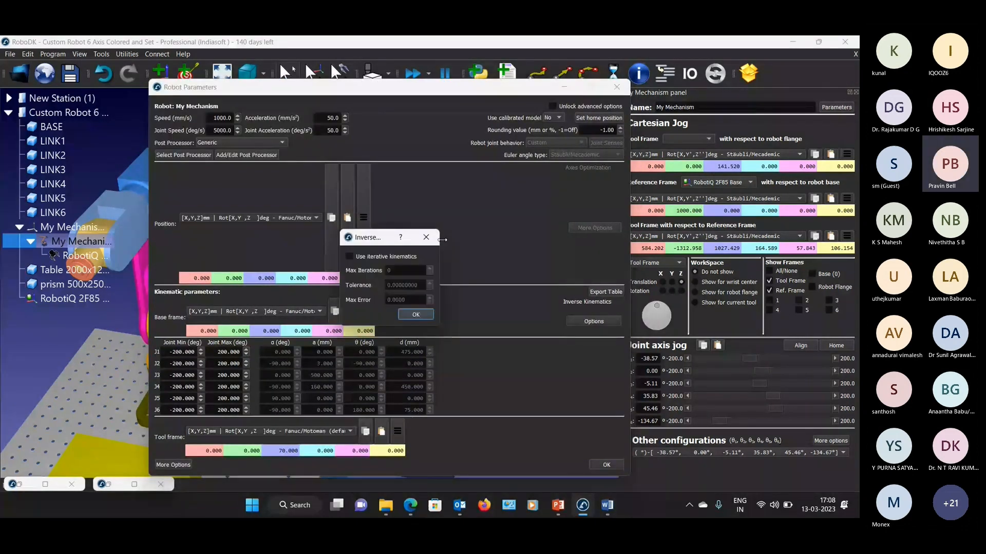
{"action": "left_click", "coordinate": [426, 238]}
{"action": "left_click", "coordinate": [316, 217]}
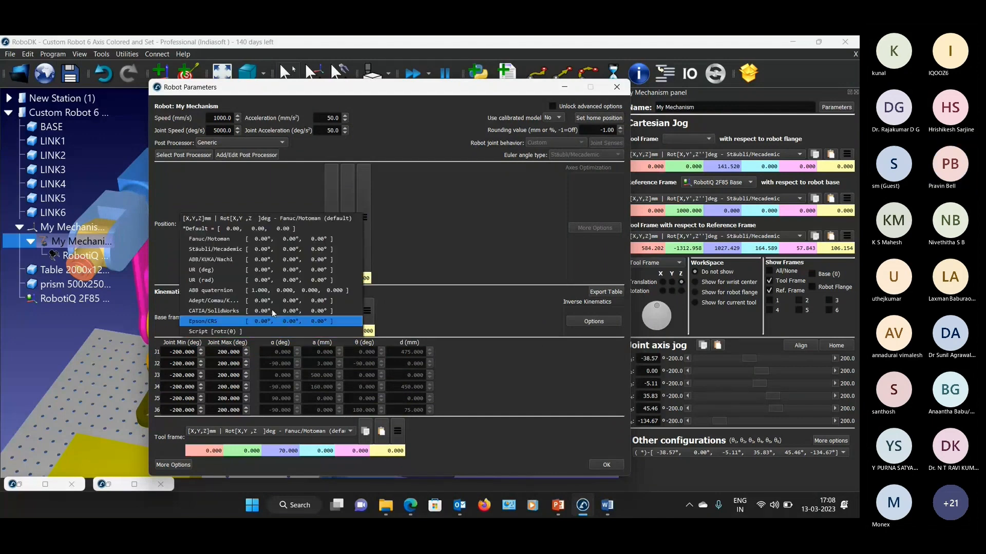
{"action": "left_click", "coordinate": [226, 239]}
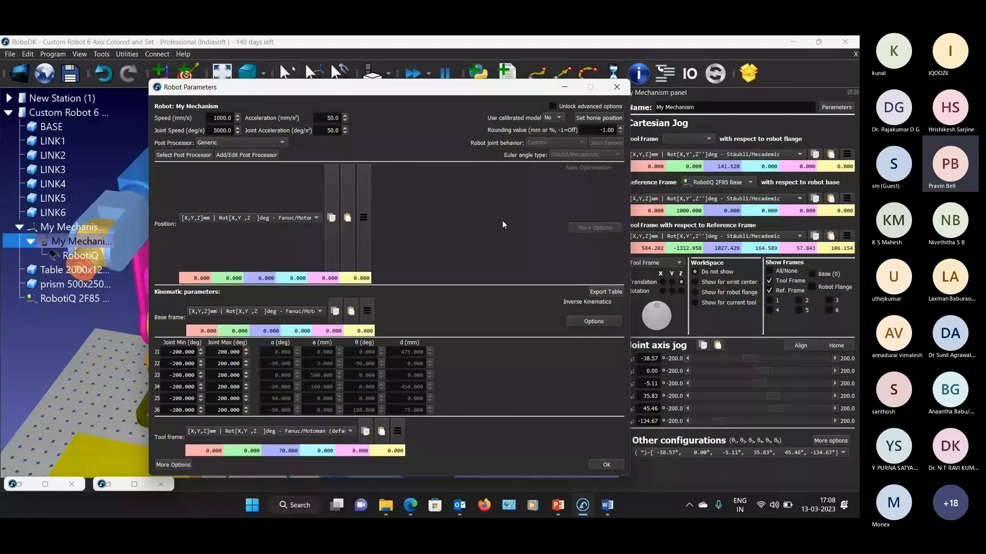
- Examine the post processors available for My Mechanism, keep Generic, and close the robot parameters
{"action": "left_click", "coordinate": [277, 143]}
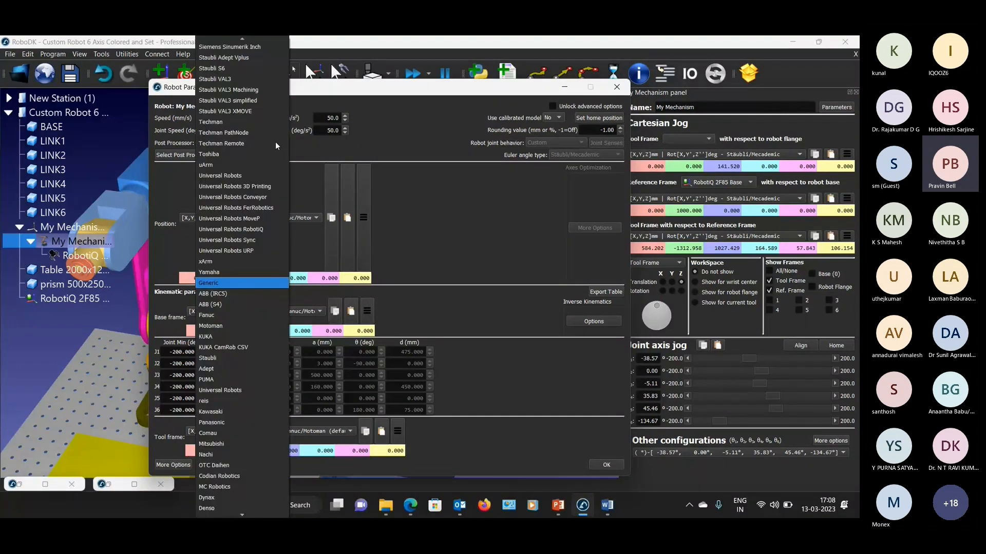
{"action": "left_click", "coordinate": [452, 195]}
{"action": "left_click", "coordinate": [232, 143]}
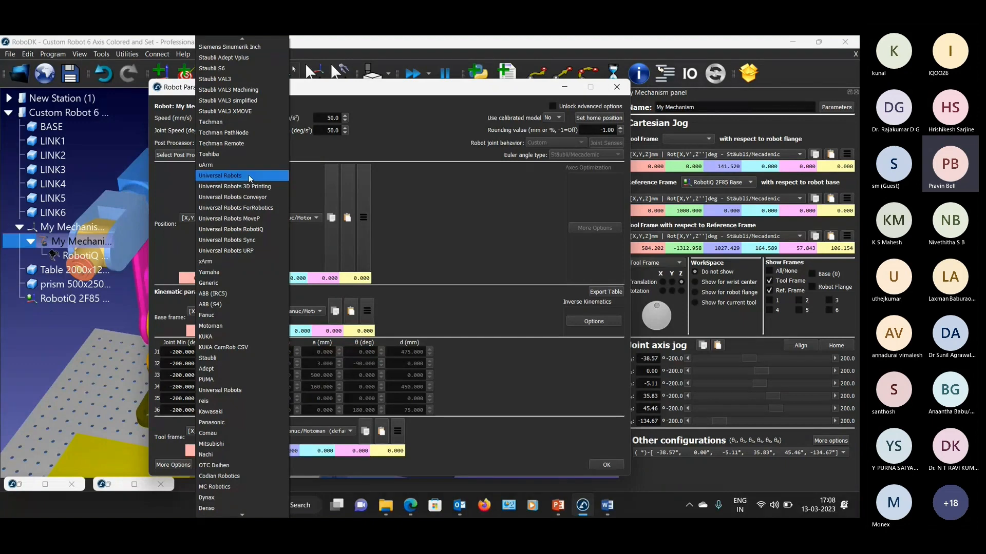
{"action": "scroll", "coordinate": [242, 357], "scroll_direction": "up", "scroll_amount": 7}
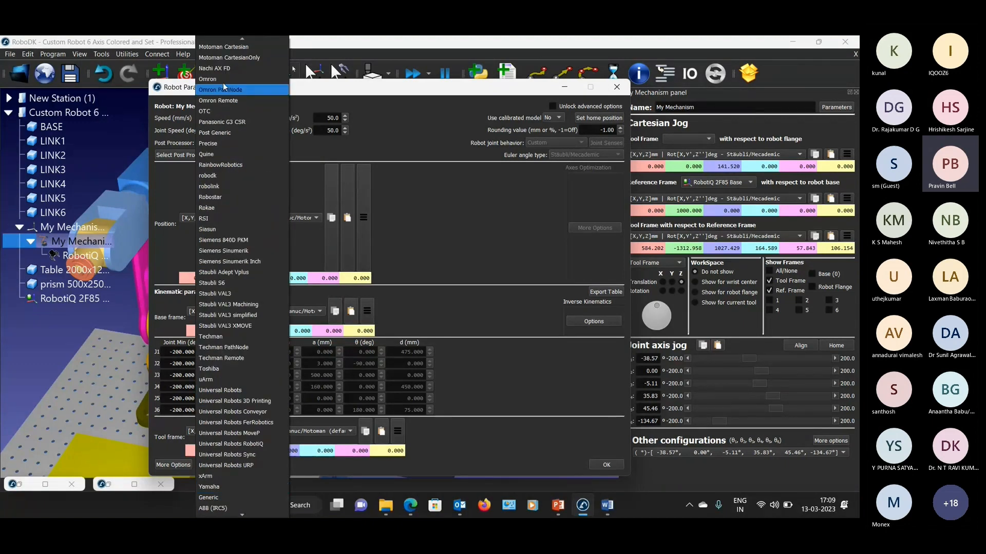
{"action": "left_click", "coordinate": [479, 229]}
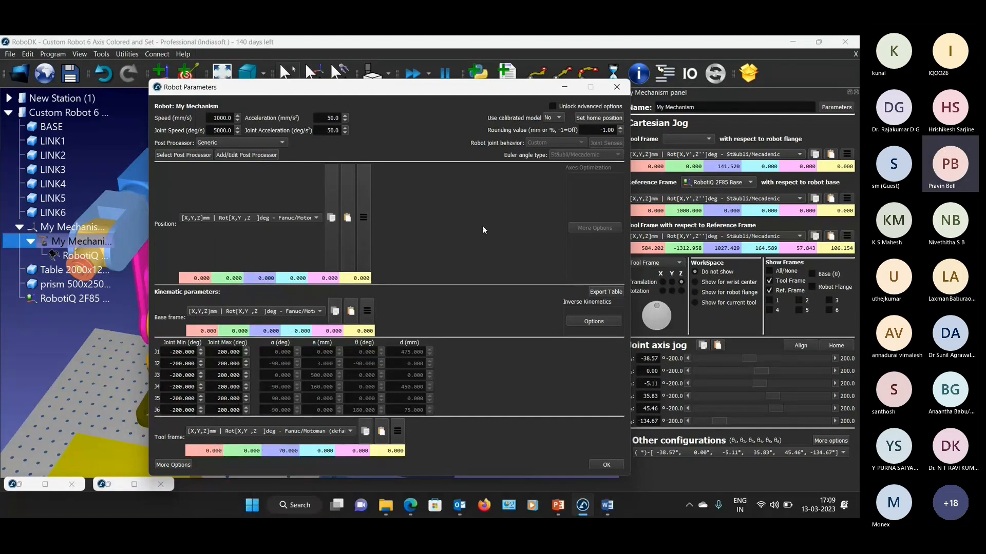
{"action": "key", "text": "Escape"}
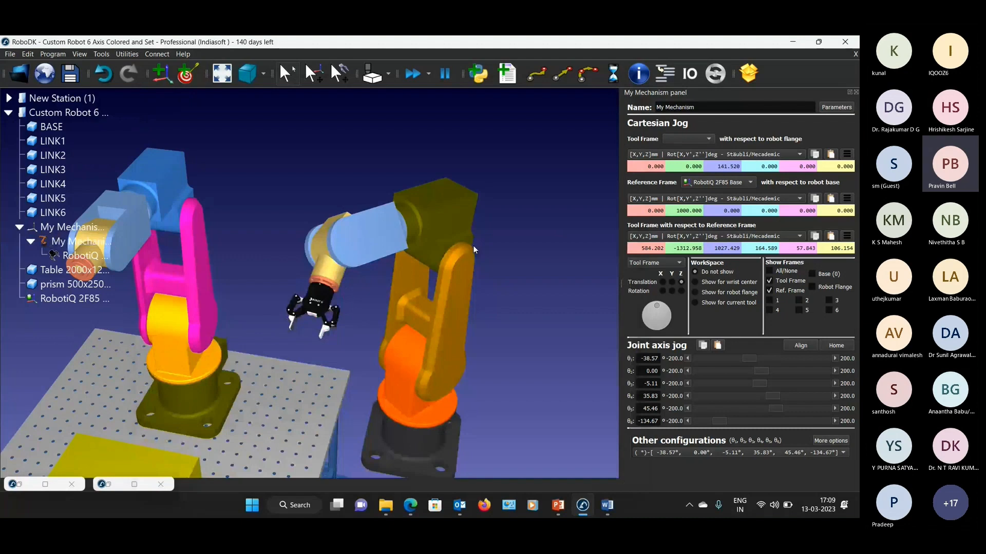
- Review the mechanism types offered for modelling a mechanism or robot, and leave without creating one
{"action": "left_click_drag", "start_coordinate": [473, 245], "coordinate": [434, 297]}
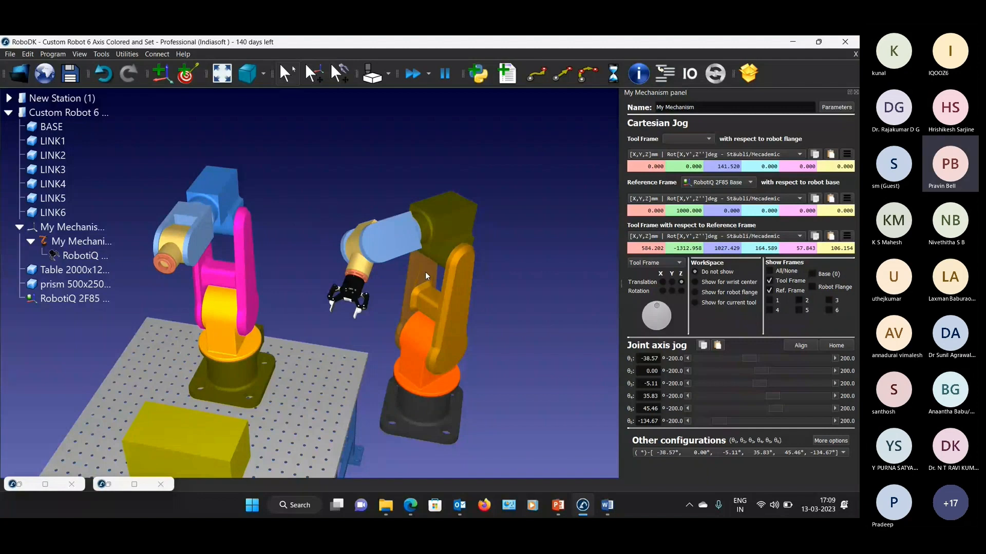
{"action": "left_click", "coordinate": [127, 54]}
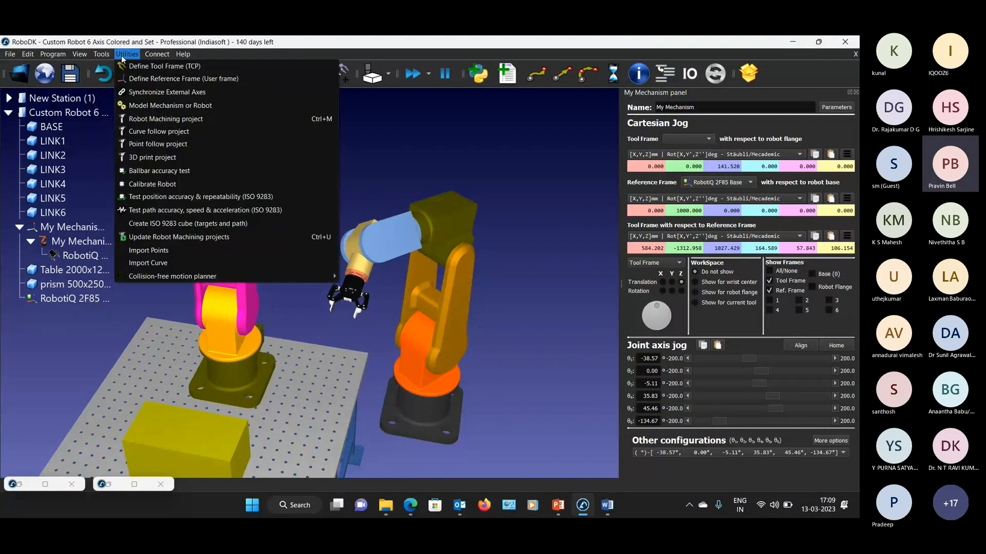
{"action": "left_click", "coordinate": [170, 106]}
{"action": "left_click", "coordinate": [333, 193]}
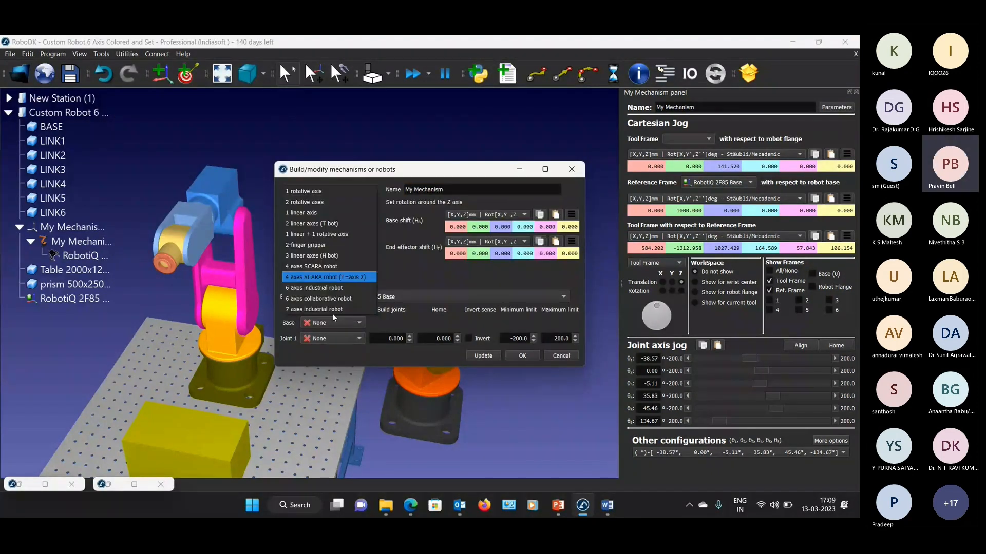
{"action": "left_click", "coordinate": [571, 355]}
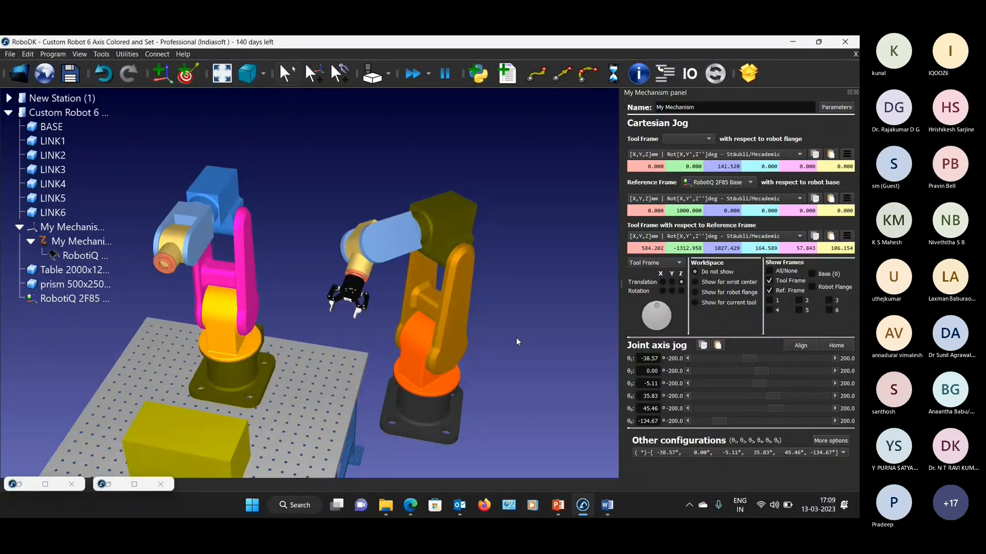
- Switch to the Mechanism Settings Word document, review its table of default and modified parameters, and close it
{"action": "scroll", "coordinate": [516, 338], "scroll_direction": "up", "scroll_amount": 1}
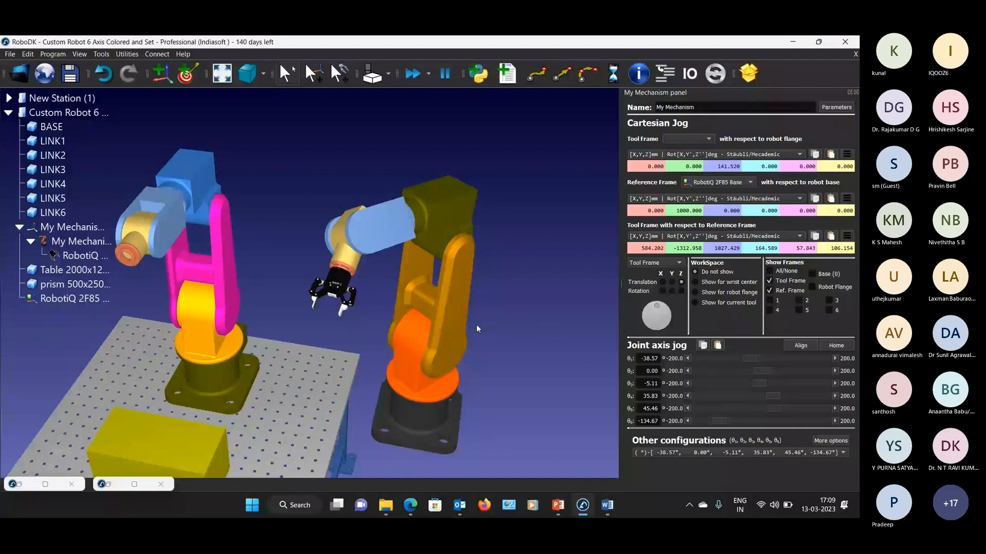
{"action": "left_click", "coordinate": [608, 506]}
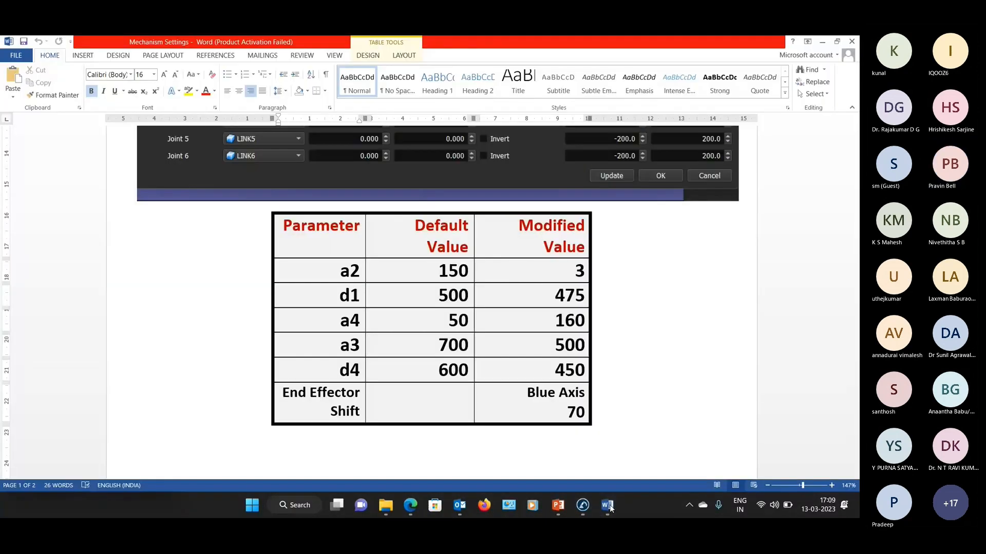
{"action": "left_click", "coordinate": [608, 507]}
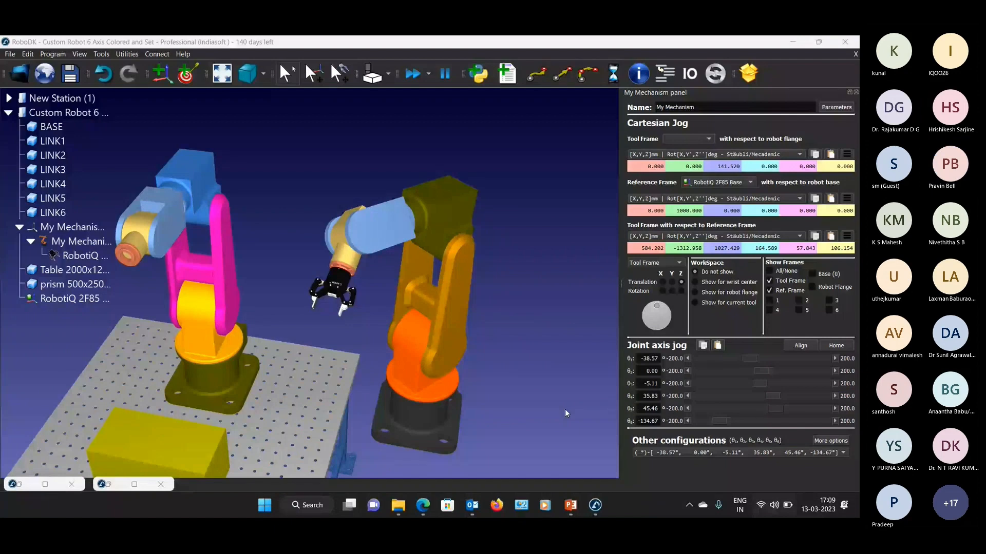
- Examine My Mechanism's robot configurations, close the list, and look briefly into the RoboDK folder in File Explorer
{"action": "left_click_drag", "start_coordinate": [565, 409], "coordinate": [479, 294]}
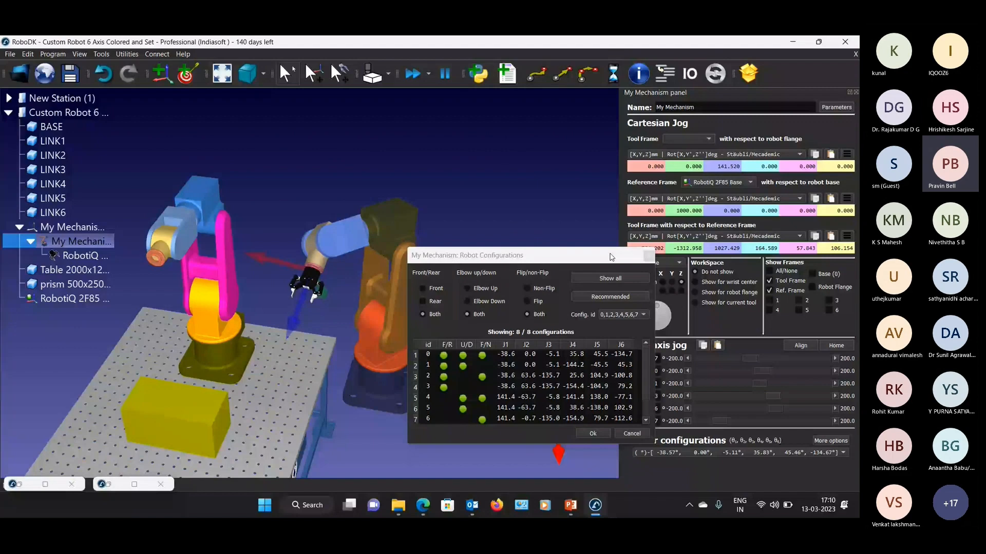
{"action": "left_click", "coordinate": [648, 255]}
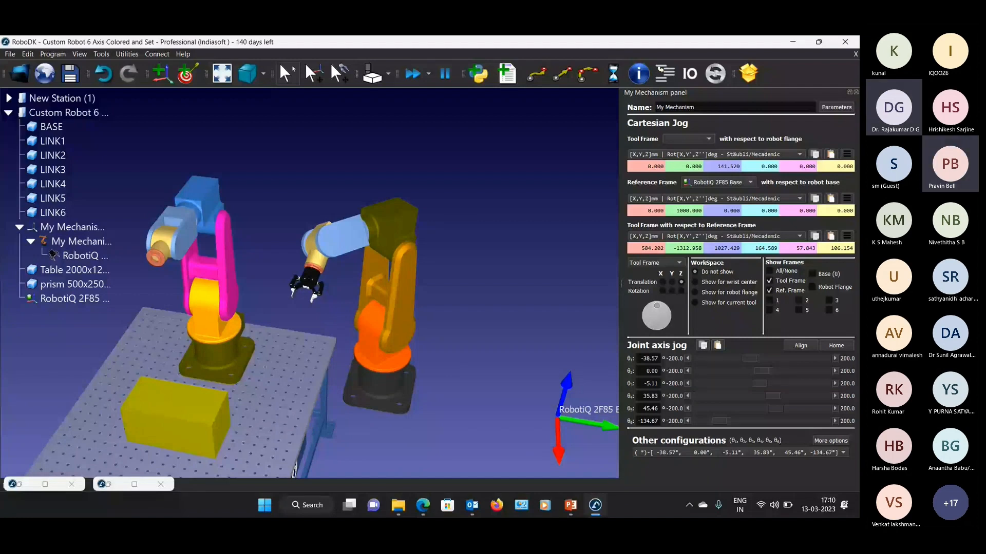
{"action": "left_click", "coordinate": [398, 505]}
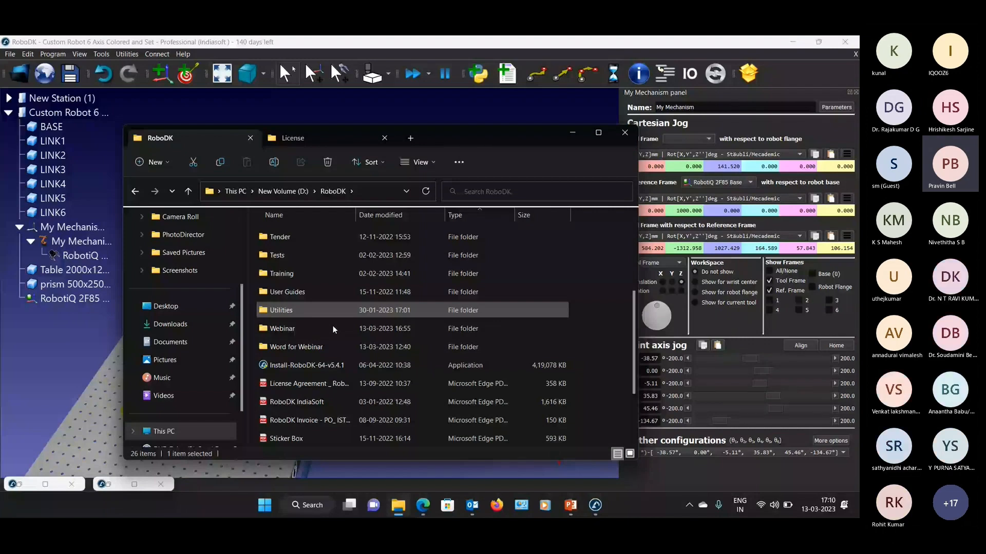
{"action": "left_click", "coordinate": [624, 133]}
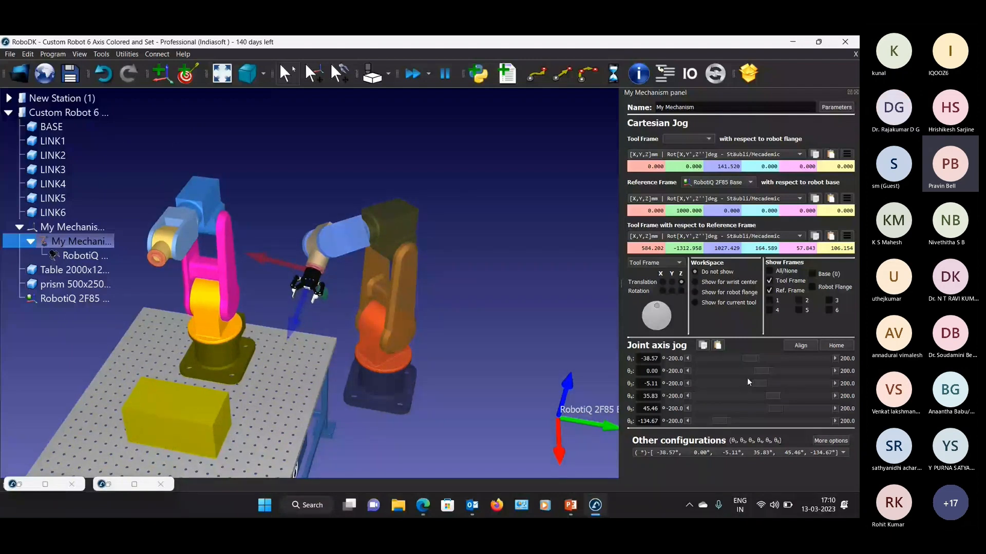
- Jog My Mechanism's first joint to -35.71°, second joint to -11.43° and fourth joint to 21.43°
{"action": "left_click_drag", "start_coordinate": [750, 358], "coordinate": [751, 359]}
{"action": "left_click_drag", "start_coordinate": [762, 370], "coordinate": [783, 369]}
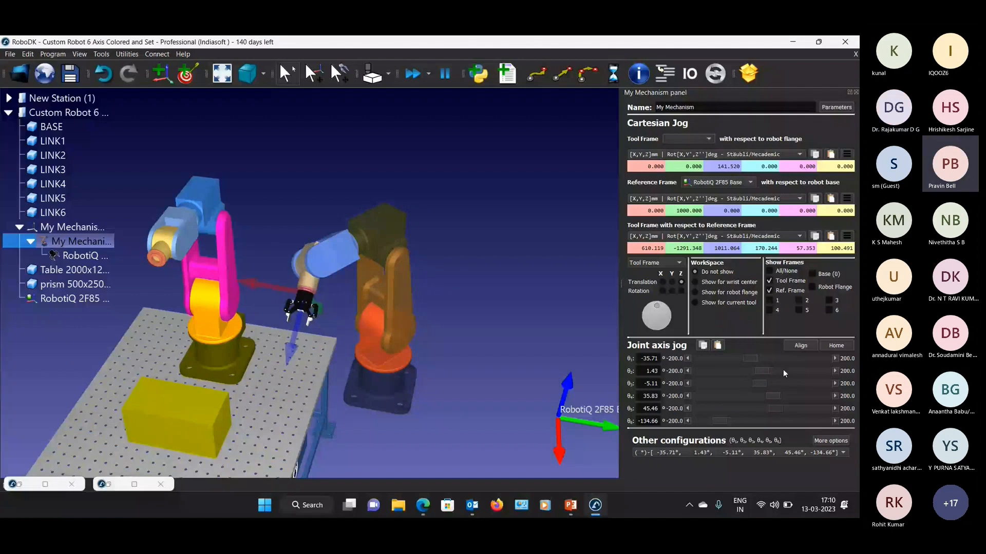
{"action": "left_click_drag", "start_coordinate": [762, 371], "coordinate": [758, 371]}
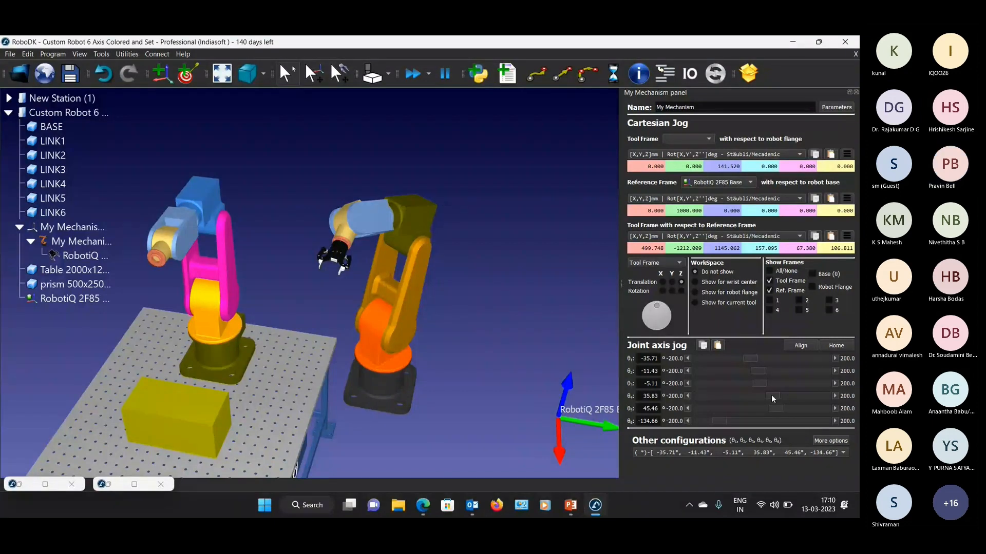
{"action": "mouse_move", "coordinate": [771, 395]}
{"action": "left_mouse_down"}
{"action": "mouse_move", "coordinate": [745, 395]}
{"action": "mouse_move", "coordinate": [780, 383]}
{"action": "mouse_move", "coordinate": [756, 383]}
{"action": "mouse_move", "coordinate": [769, 376]}
{"action": "left_mouse_up"}
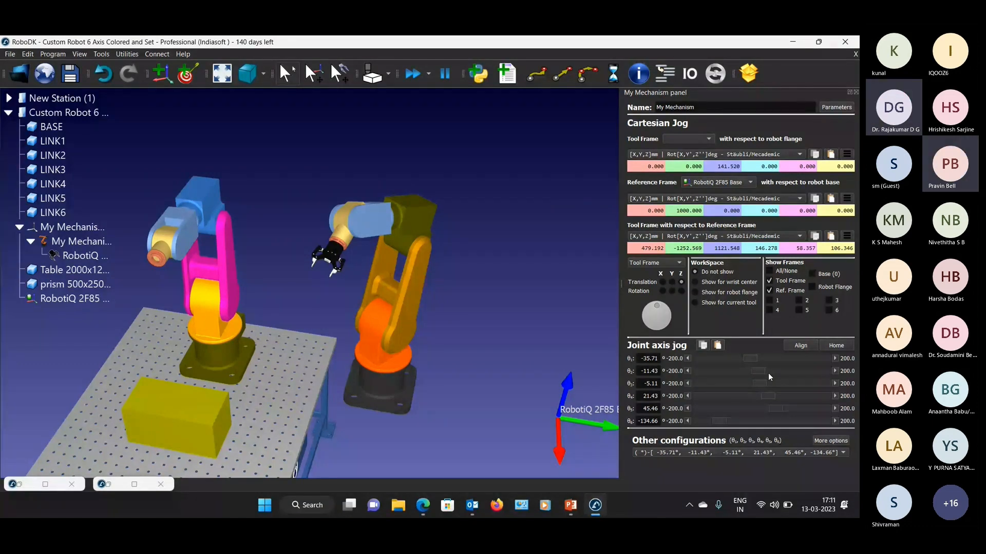
{"action": "right_click", "coordinate": [411, 214]}
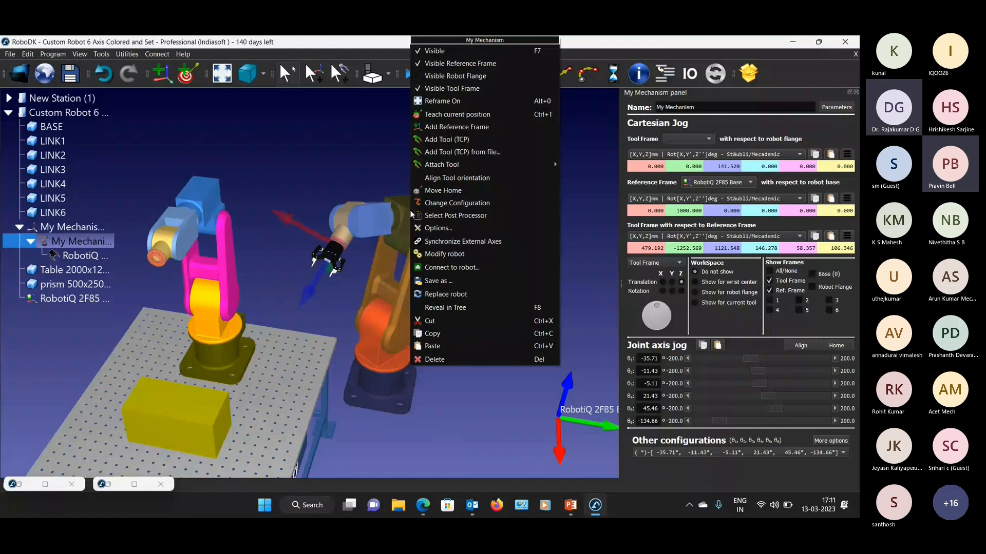
{"action": "left_click", "coordinate": [451, 294]}
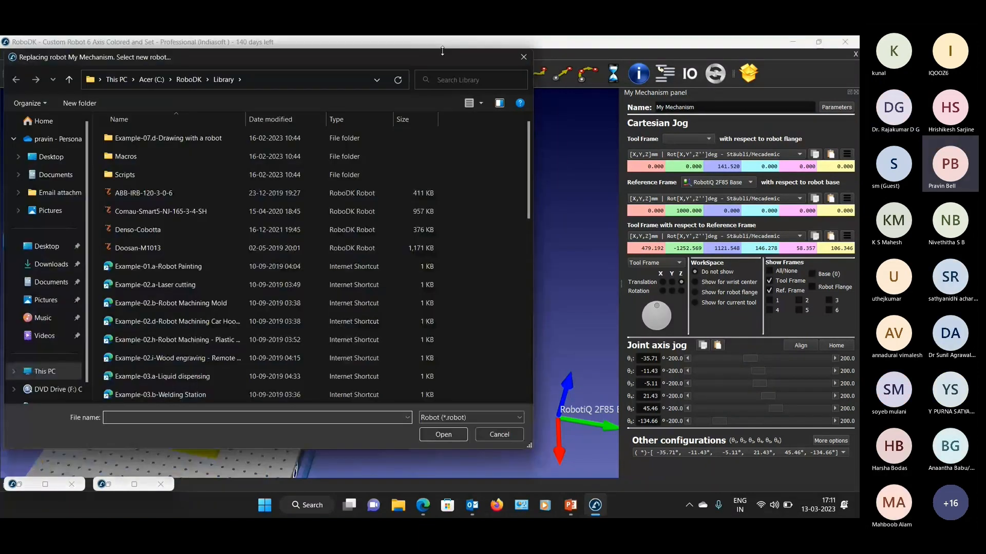
{"action": "left_click_drag", "start_coordinate": [450, 57], "coordinate": [506, 151]}
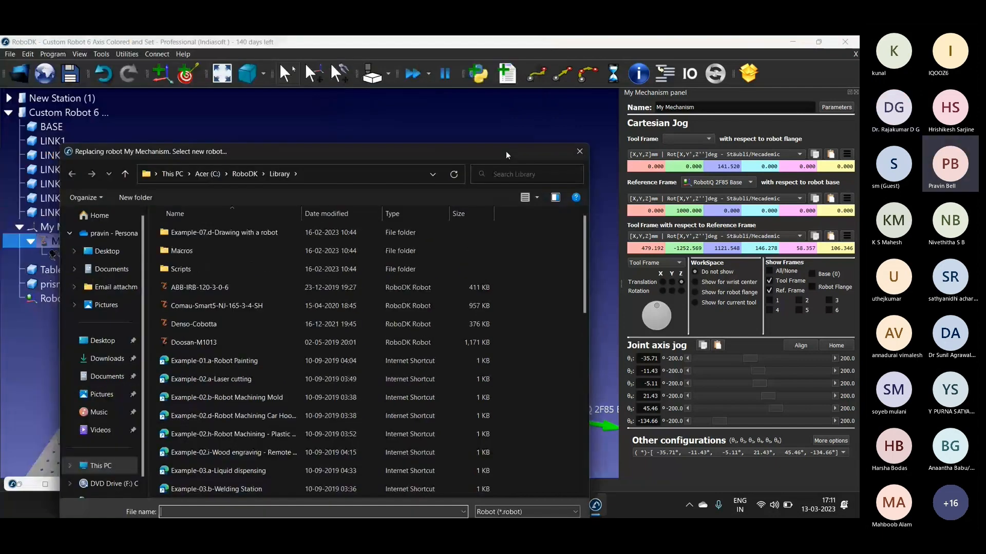
{"action": "key", "text": "Escape"}
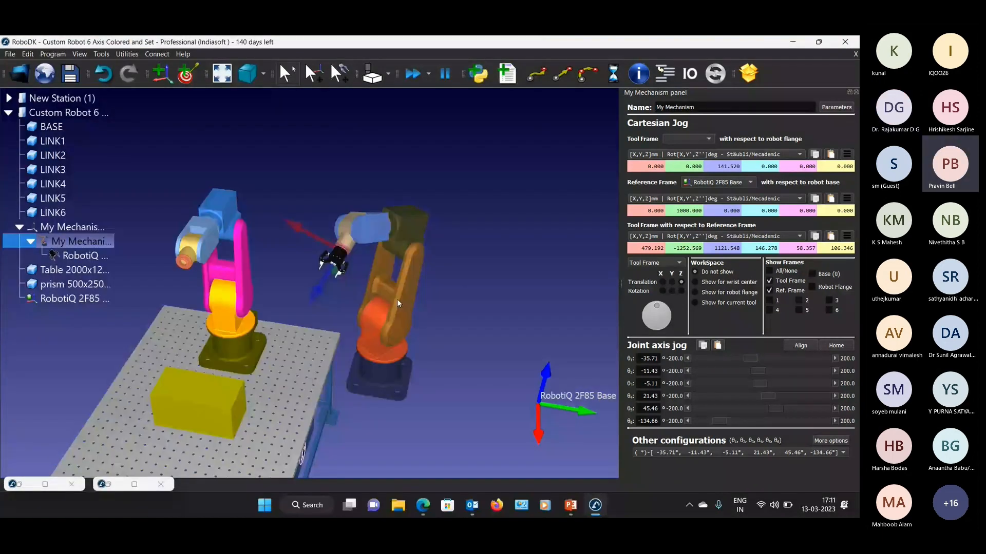
- Replace My Mechanism with the ABB-IRB-120-3-0-6 robot from the RoboDK library and inspect it up close
{"action": "right_click", "coordinate": [397, 298]}
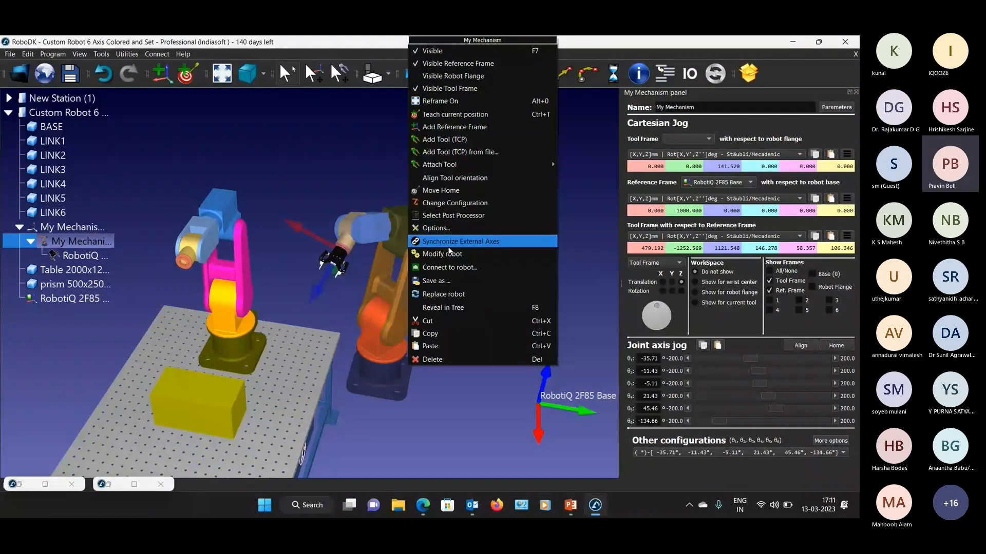
{"action": "left_click", "coordinate": [443, 294]}
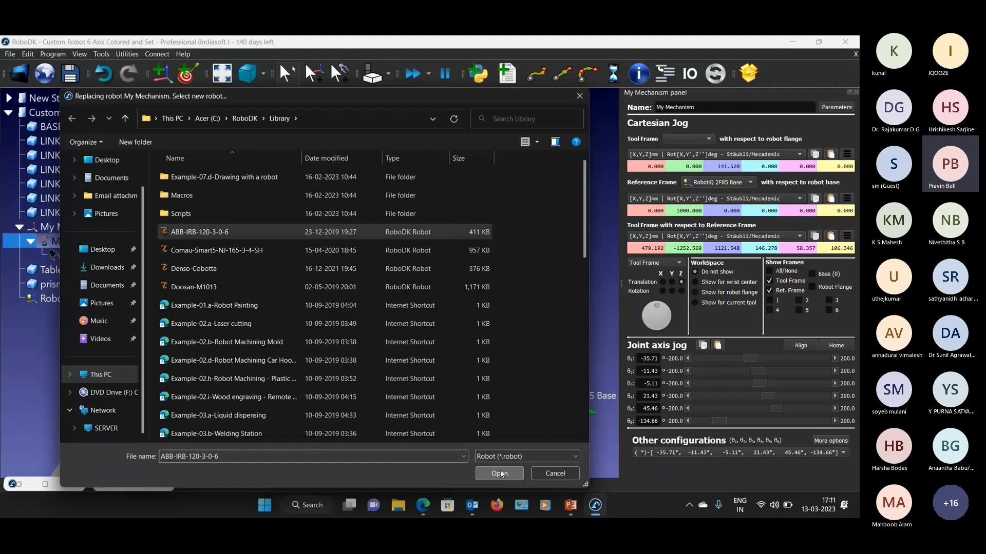
{"action": "left_click", "coordinate": [499, 473]}
{"action": "scroll", "coordinate": [432, 384], "scroll_direction": "up", "scroll_amount": 4}
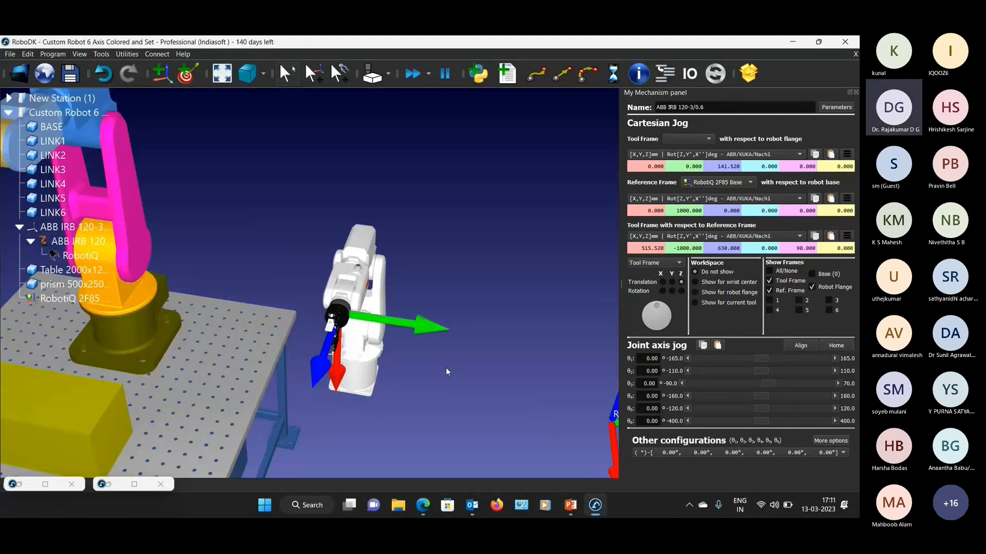
{"action": "scroll", "coordinate": [390, 397], "scroll_direction": "up", "scroll_amount": 2}
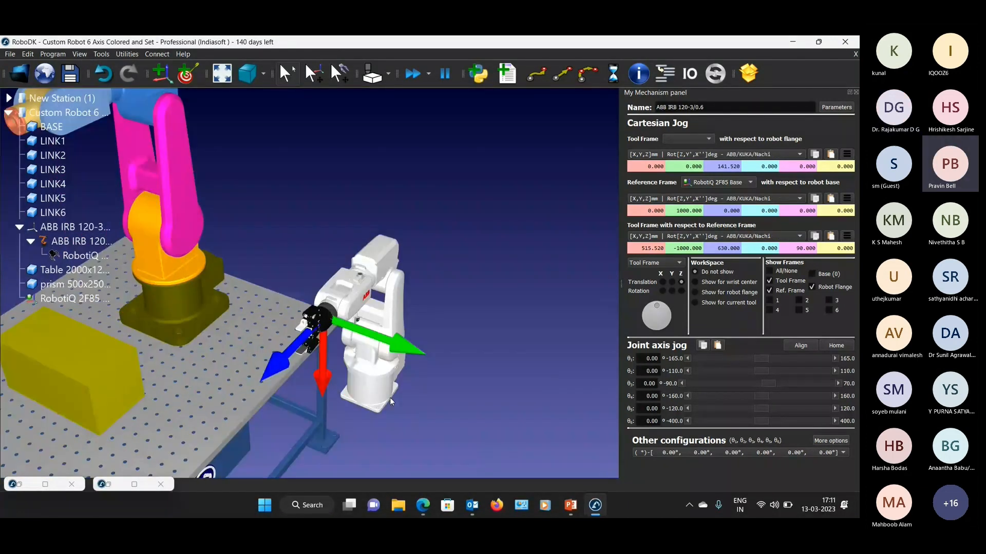
{"action": "scroll", "coordinate": [373, 432], "scroll_direction": "up", "scroll_amount": 1}
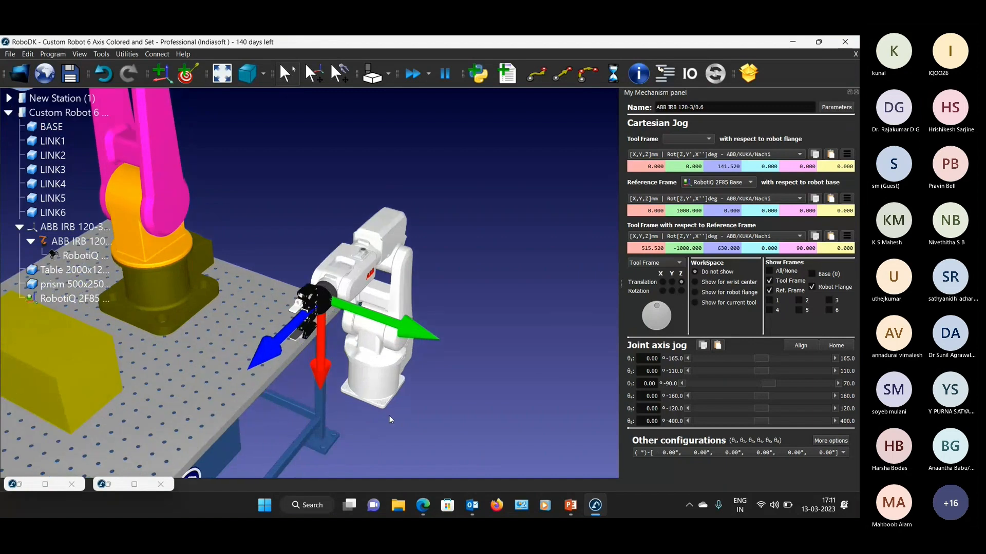
- Try to undo the robot replacement by stepping back through the base frame's renaming and the earlier robot moves
{"action": "left_click", "coordinate": [416, 332]}
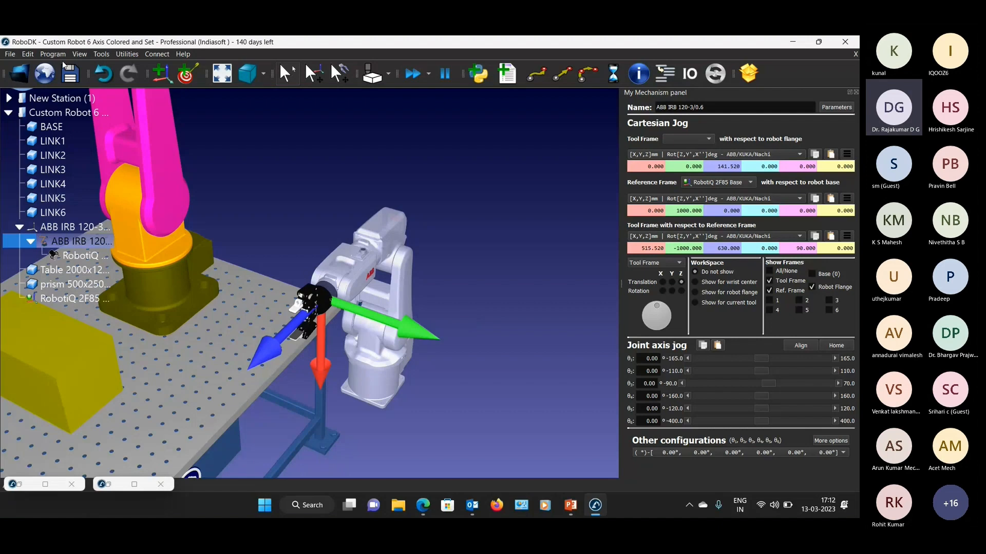
{"action": "left_click", "coordinate": [27, 54]}
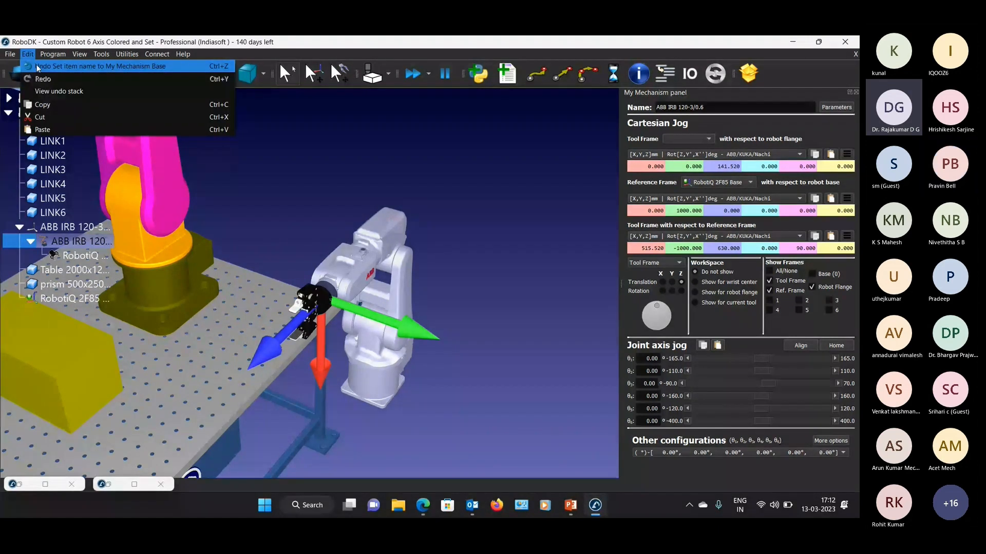
{"action": "left_click", "coordinate": [36, 64]}
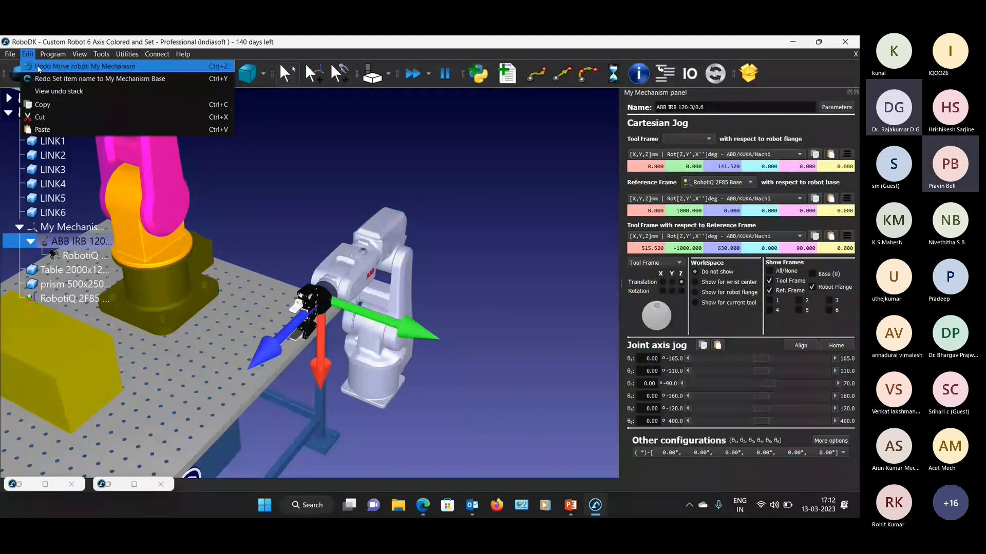
{"action": "left_click", "coordinate": [37, 66]}
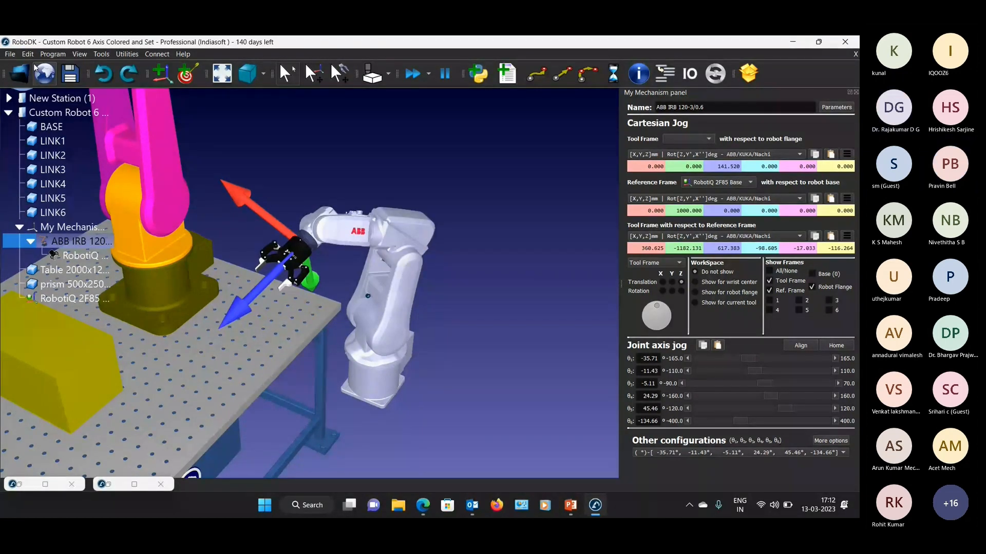
{"action": "left_click", "coordinate": [27, 54]}
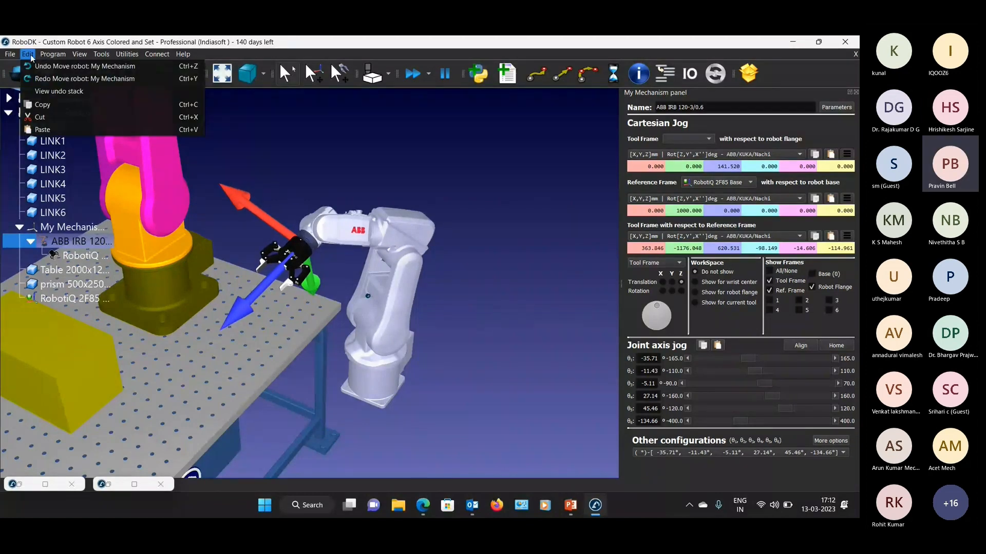
{"action": "left_click", "coordinate": [29, 54]}
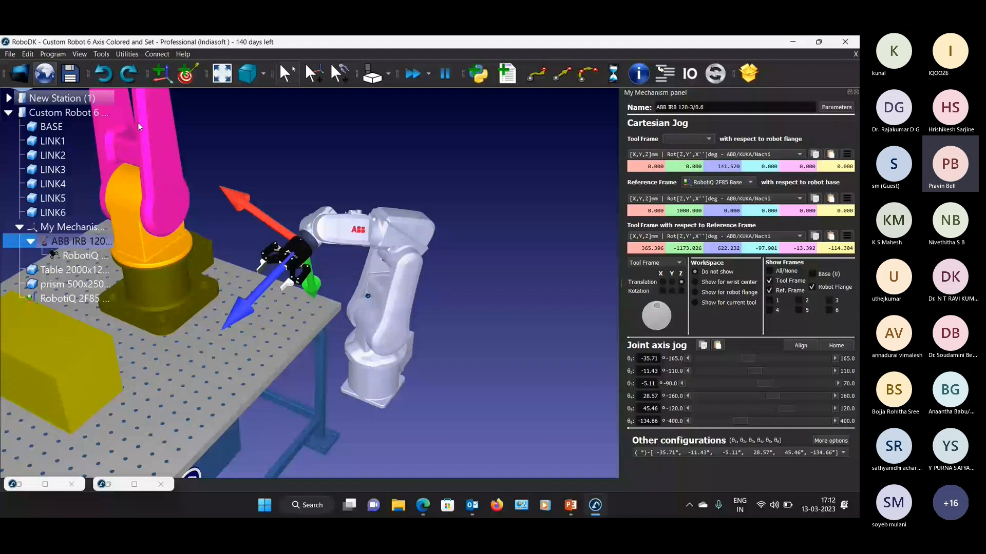
{"action": "left_click", "coordinate": [343, 156]}
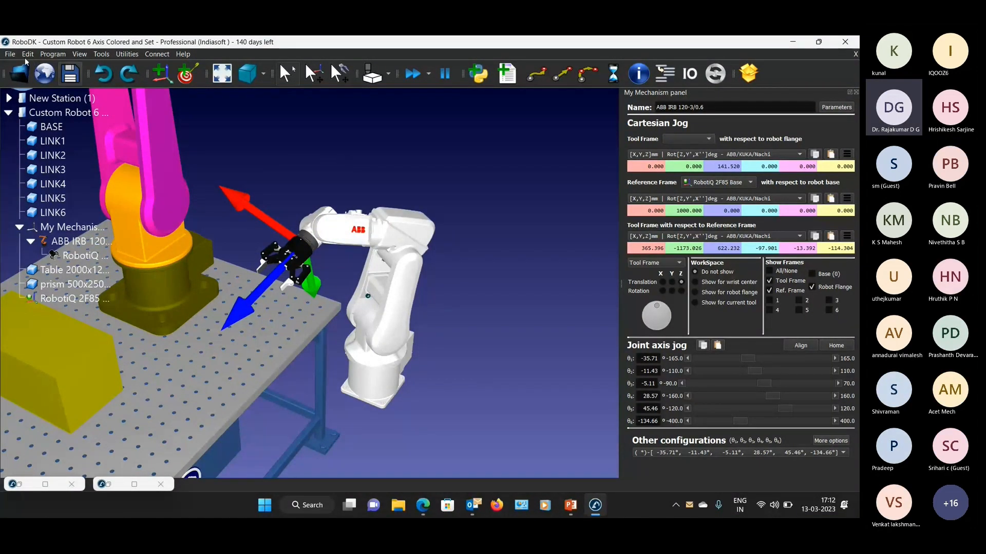
{"action": "left_click", "coordinate": [103, 77]}
{"action": "left_click", "coordinate": [103, 77]}
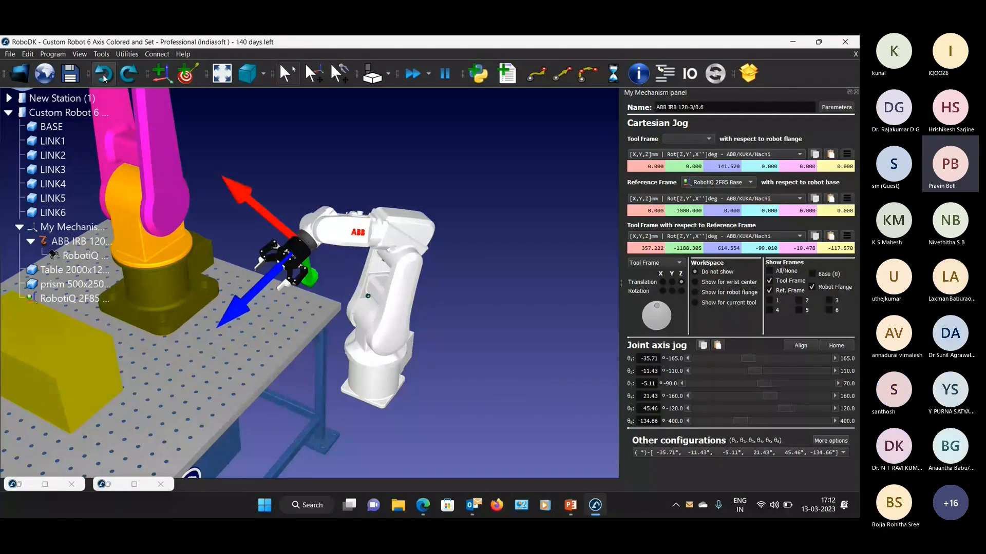
{"action": "left_click", "coordinate": [103, 77]}
{"action": "left_click", "coordinate": [103, 77]}
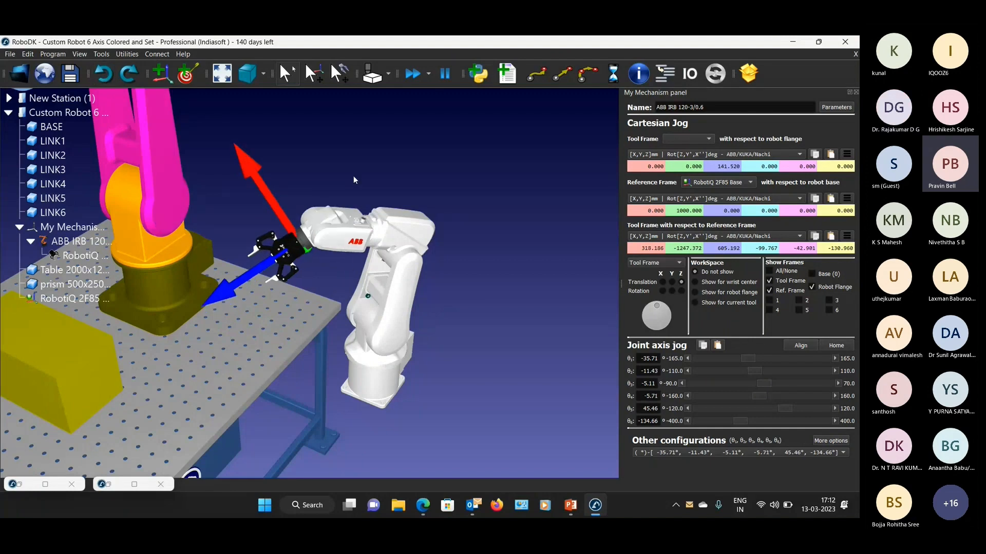
- Switch to File Explorer and browse drive D: to open the RoboDK folder
{"action": "left_click", "coordinate": [399, 509]}
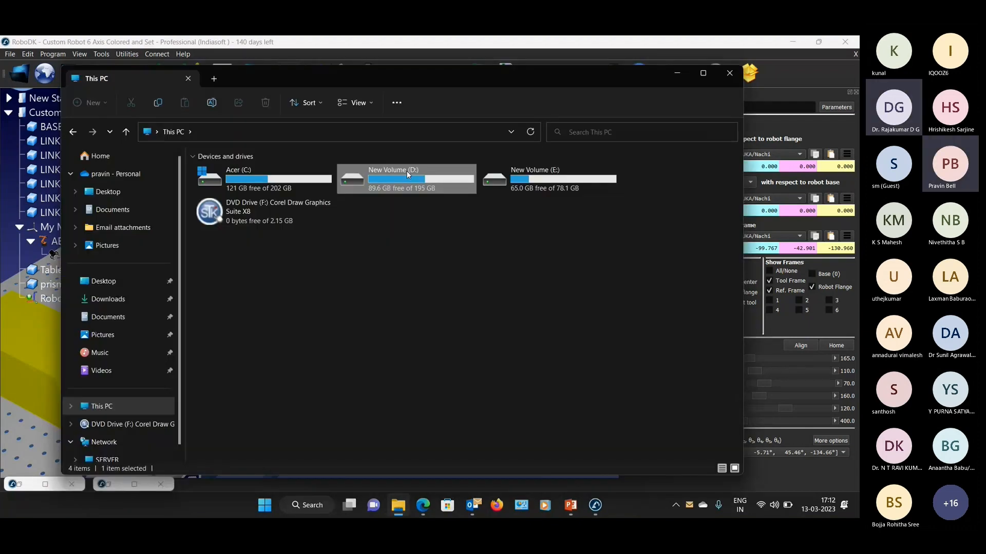
{"action": "double_click", "coordinate": [407, 171]}
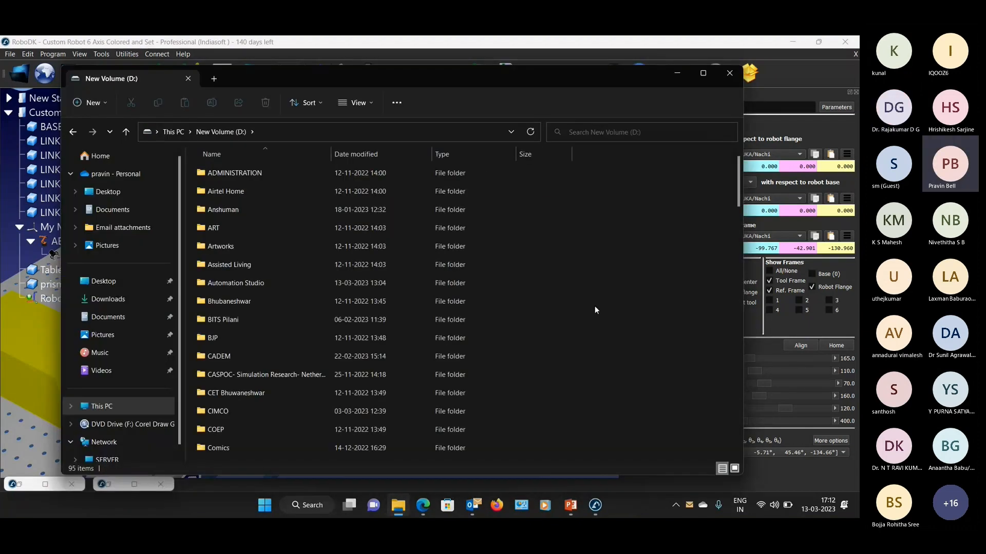
{"action": "scroll", "coordinate": [330, 297], "scroll_direction": "down", "scroll_amount": 8}
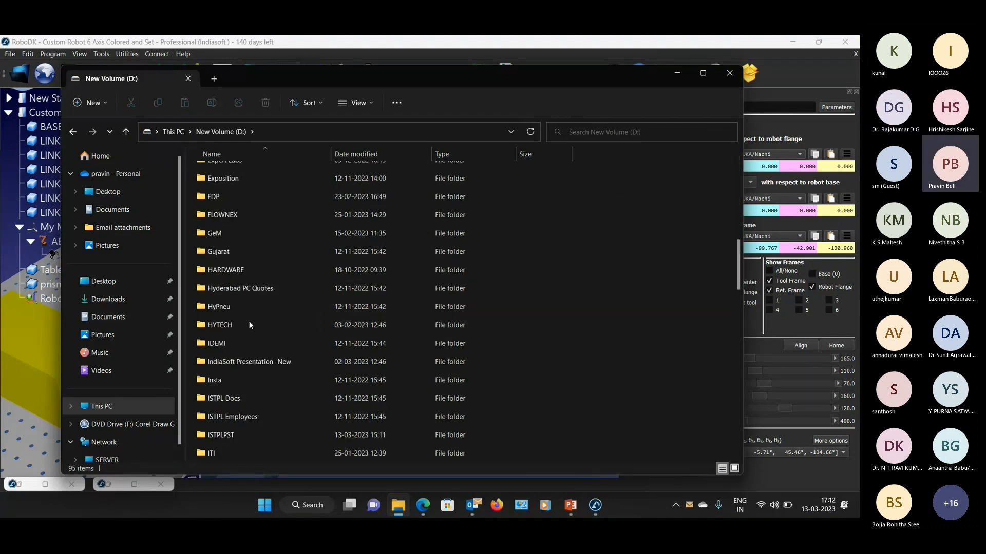
{"action": "scroll", "coordinate": [248, 321], "scroll_direction": "down", "scroll_amount": 3}
{"action": "left_click", "coordinate": [547, 346]}
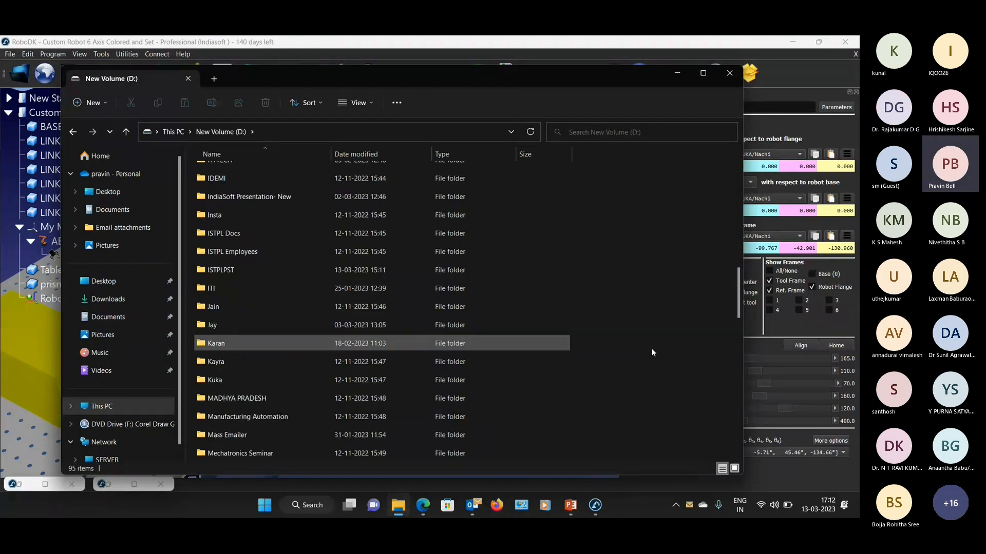
{"action": "scroll", "coordinate": [605, 346], "scroll_direction": "down", "scroll_amount": 2}
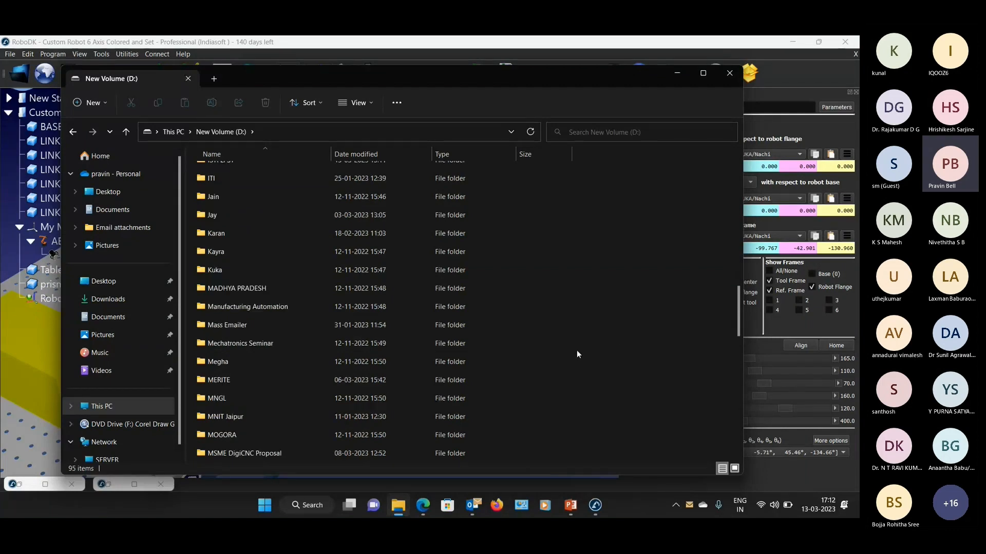
{"action": "scroll", "coordinate": [576, 353], "scroll_direction": "down", "scroll_amount": 3}
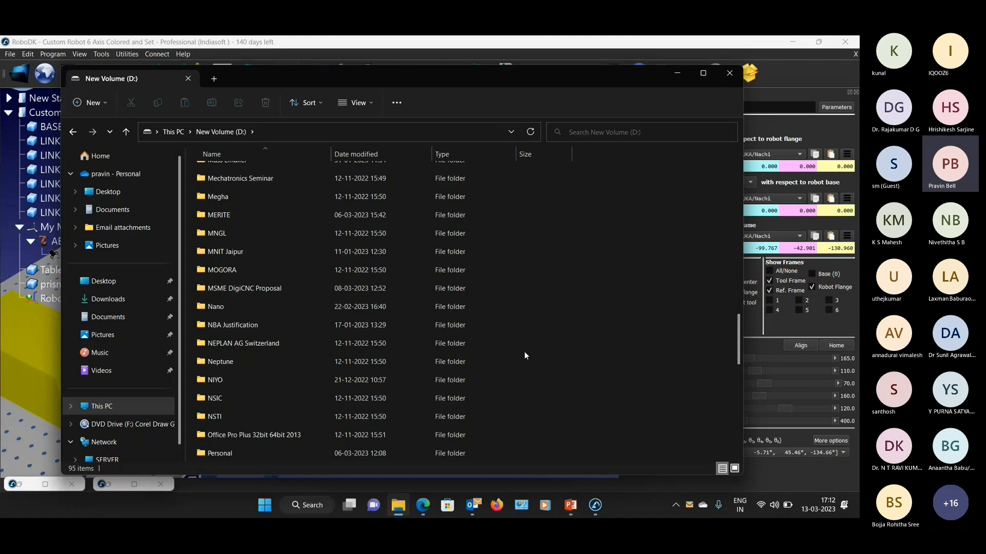
{"action": "scroll", "coordinate": [360, 374], "scroll_direction": "down", "scroll_amount": 3}
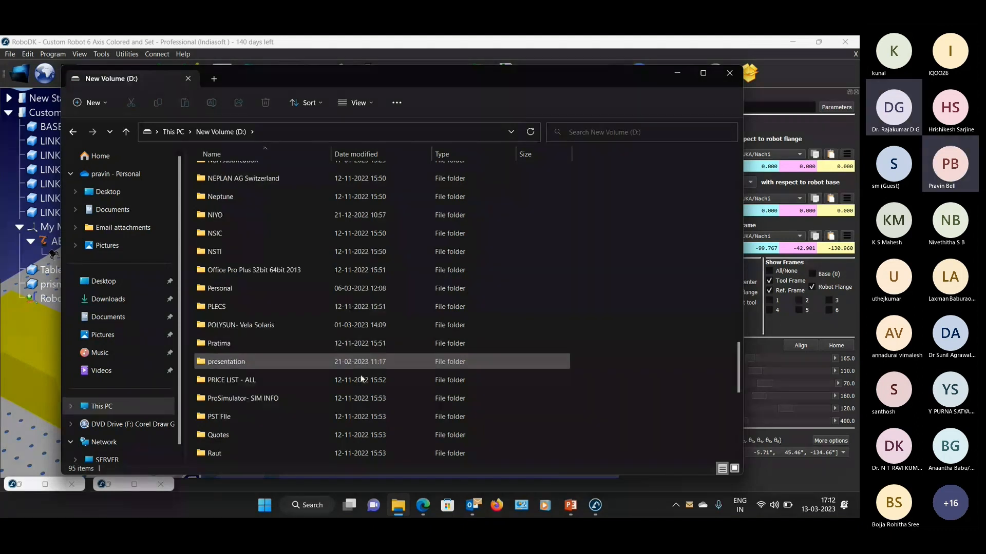
{"action": "scroll", "coordinate": [360, 374], "scroll_direction": "down", "scroll_amount": 3}
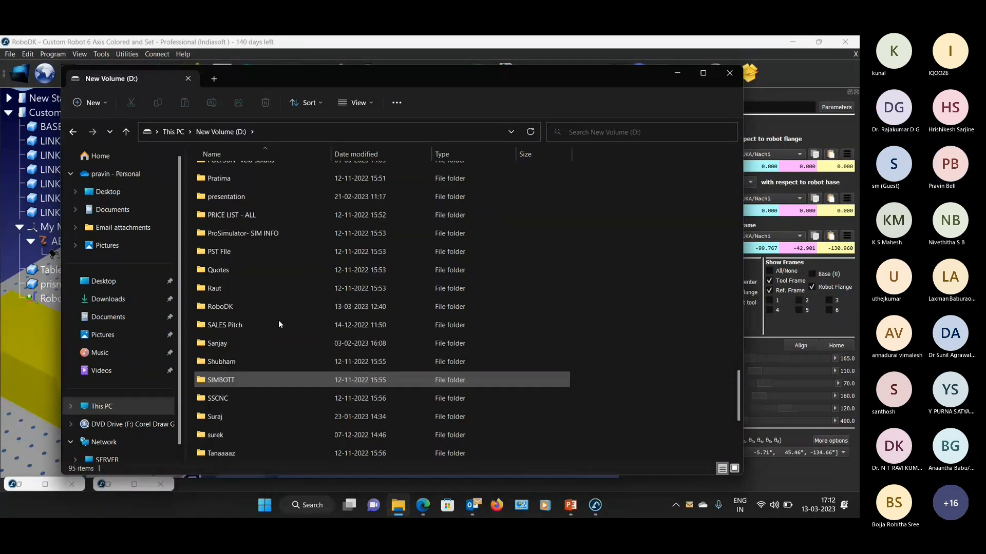
{"action": "double_click", "coordinate": [235, 306]}
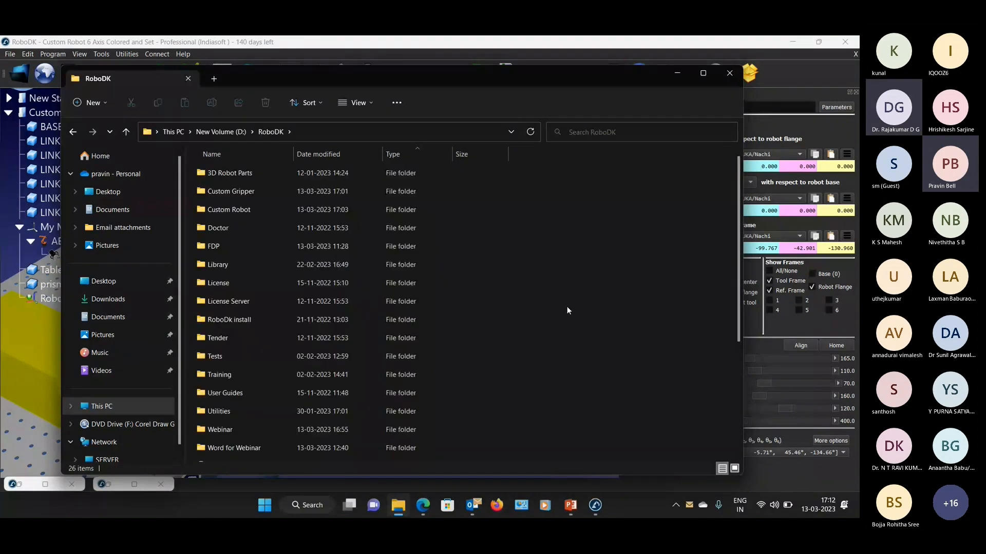
- Examine the robot, gripper and tool files in the RoboDK Library folder, then close File Explorer
{"action": "double_click", "coordinate": [238, 266]}
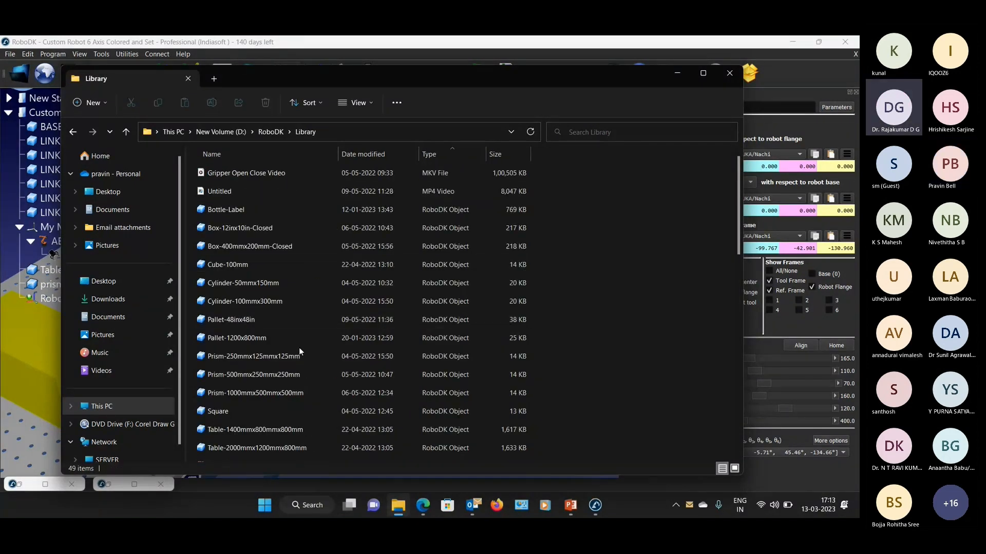
{"action": "scroll", "coordinate": [399, 360], "scroll_direction": "down", "scroll_amount": 6}
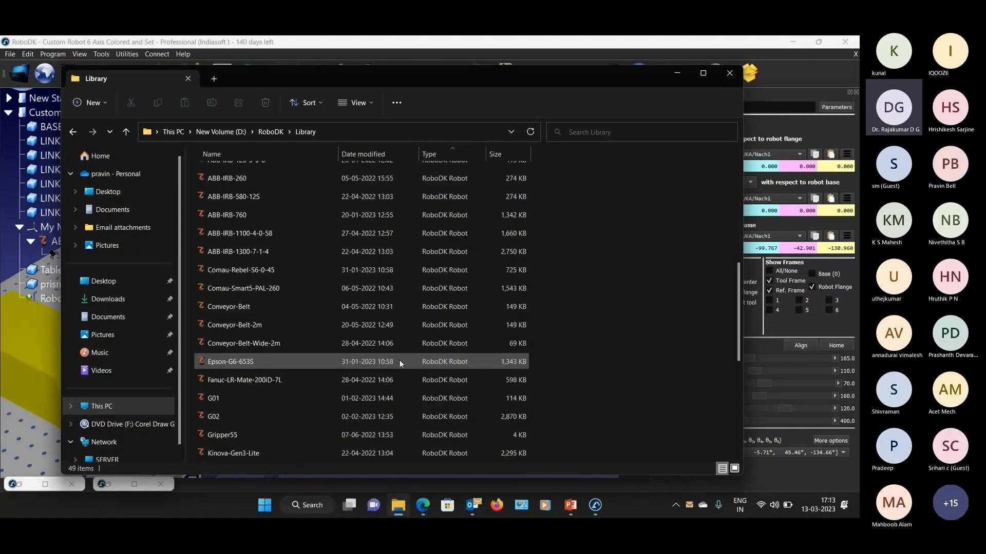
{"action": "scroll", "coordinate": [399, 362], "scroll_direction": "down", "scroll_amount": 3}
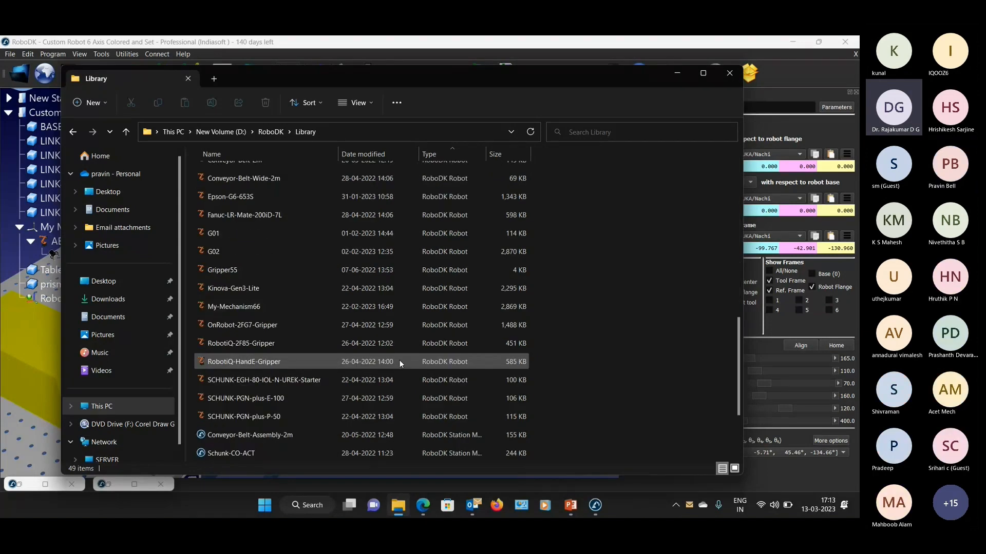
{"action": "scroll", "coordinate": [399, 362], "scroll_direction": "down", "scroll_amount": 1}
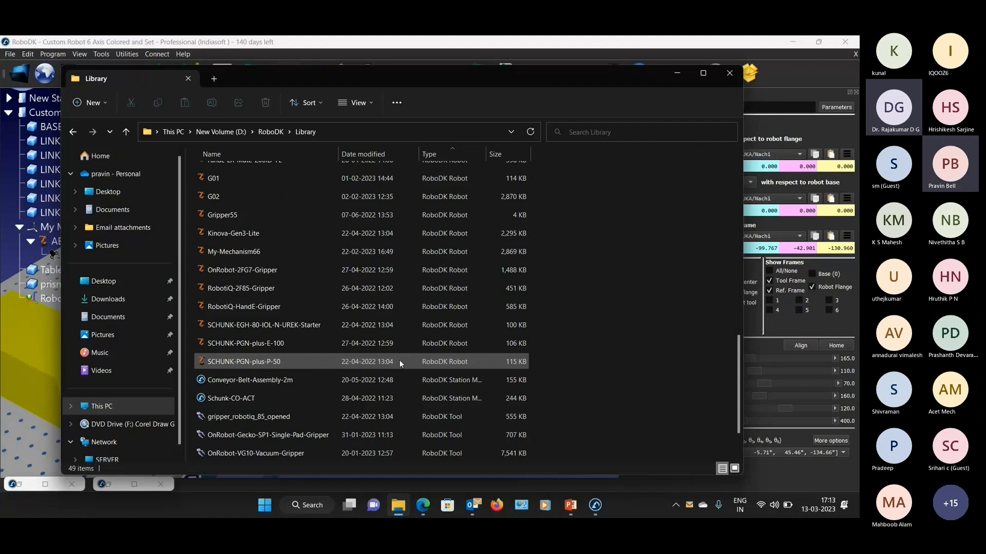
{"action": "scroll", "coordinate": [399, 359], "scroll_direction": "down", "scroll_amount": 1}
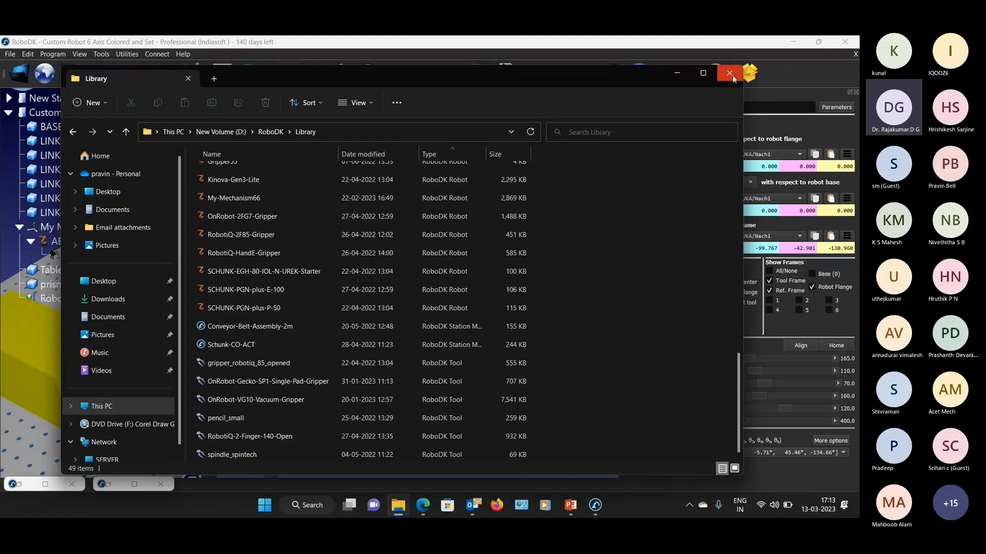
{"action": "left_click", "coordinate": [731, 74]}
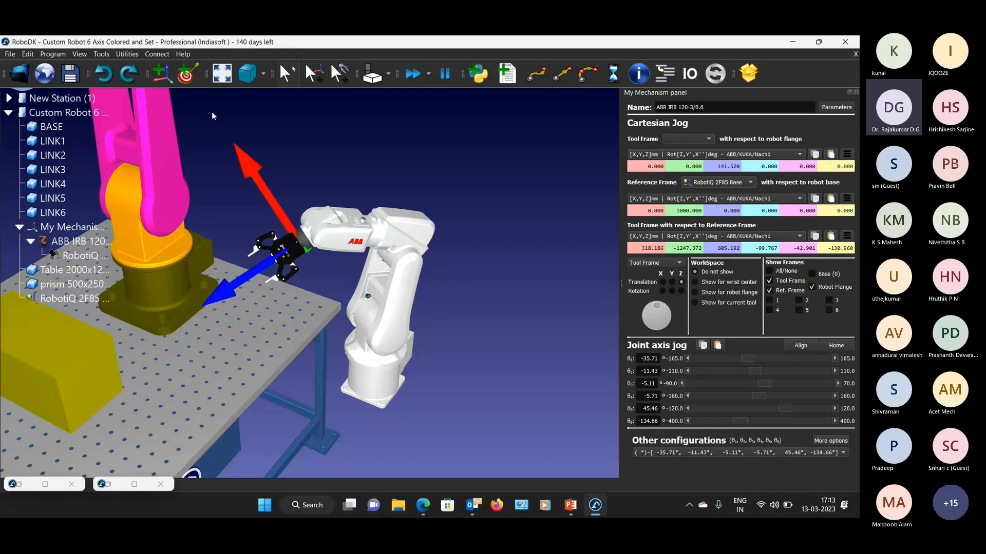
- Teach a target at the ABB robot's current pose, jog its first joint to 91.93° and teach a second target there
{"action": "left_click", "coordinate": [188, 73]}
{"action": "left_click_drag", "start_coordinate": [753, 357], "coordinate": [803, 358]}
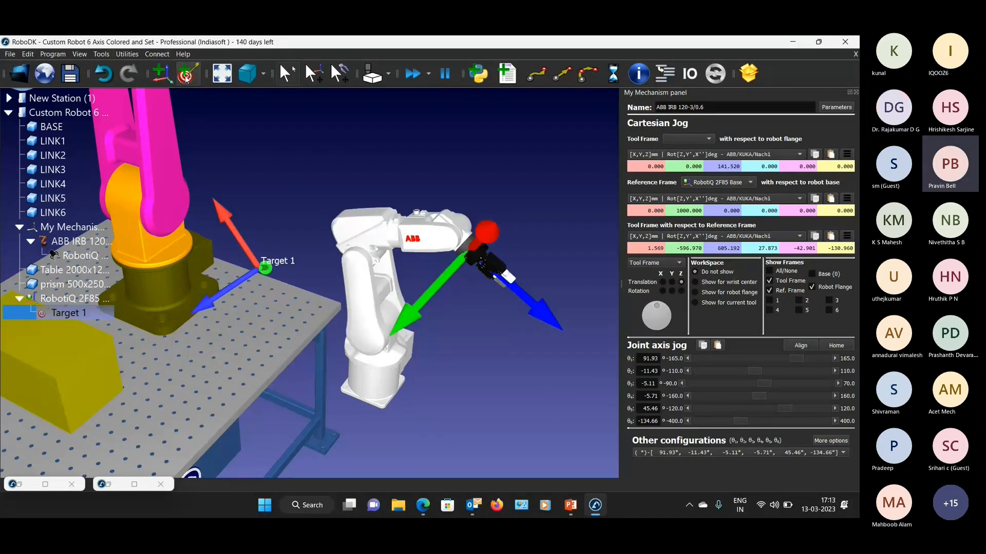
{"action": "left_click", "coordinate": [186, 75]}
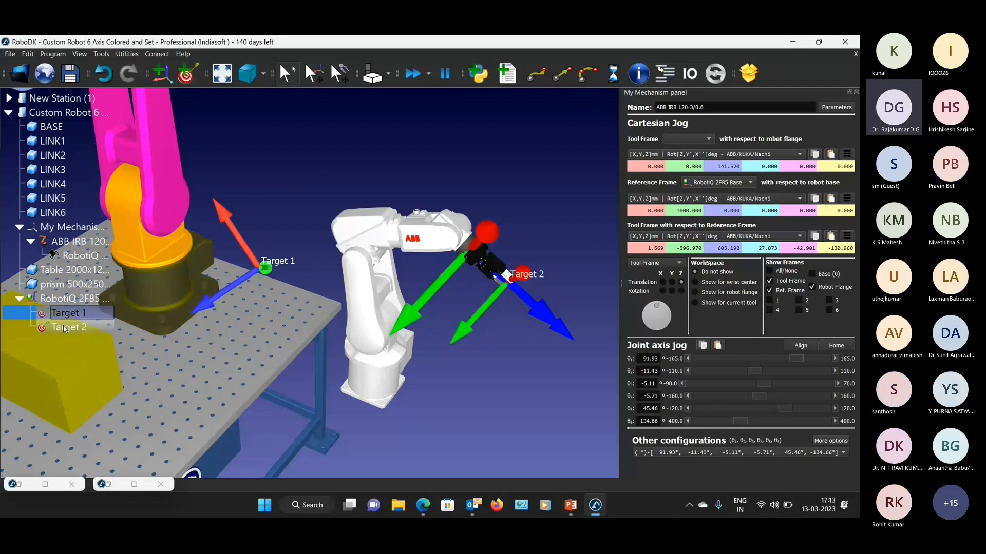
- Move the robot back to Target 1 and create a program from Target 1 and Target 2
{"action": "double_click", "coordinate": [64, 313]}
{"action": "right_click", "coordinate": [59, 312]}
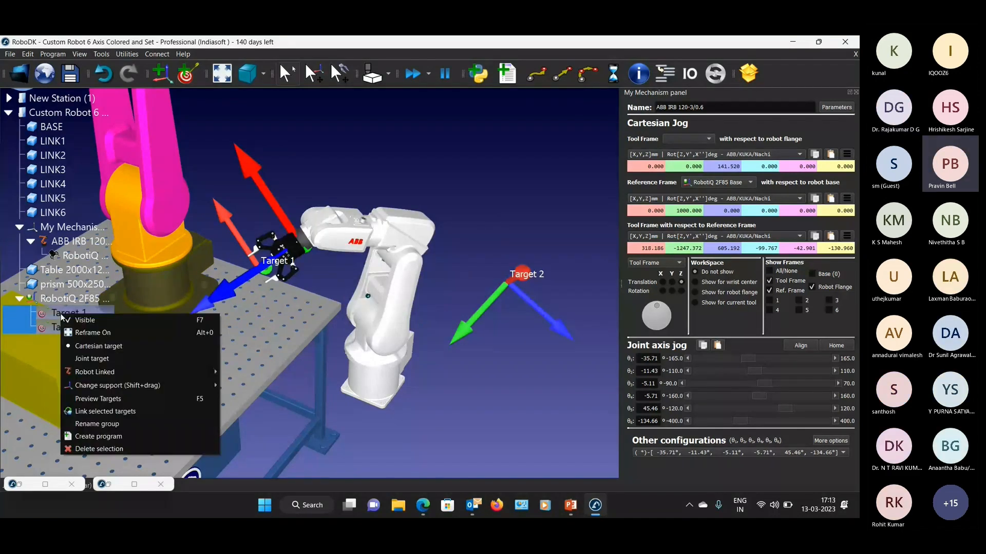
{"action": "left_click", "coordinate": [96, 436]}
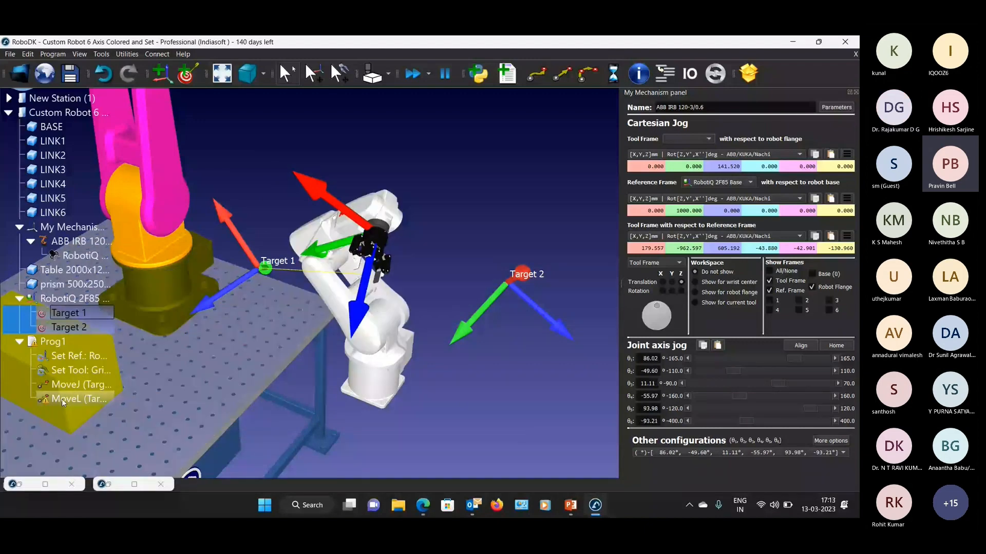
- Change Prog1's final linear move to a joint move and run the program
{"action": "right_click", "coordinate": [61, 399]}
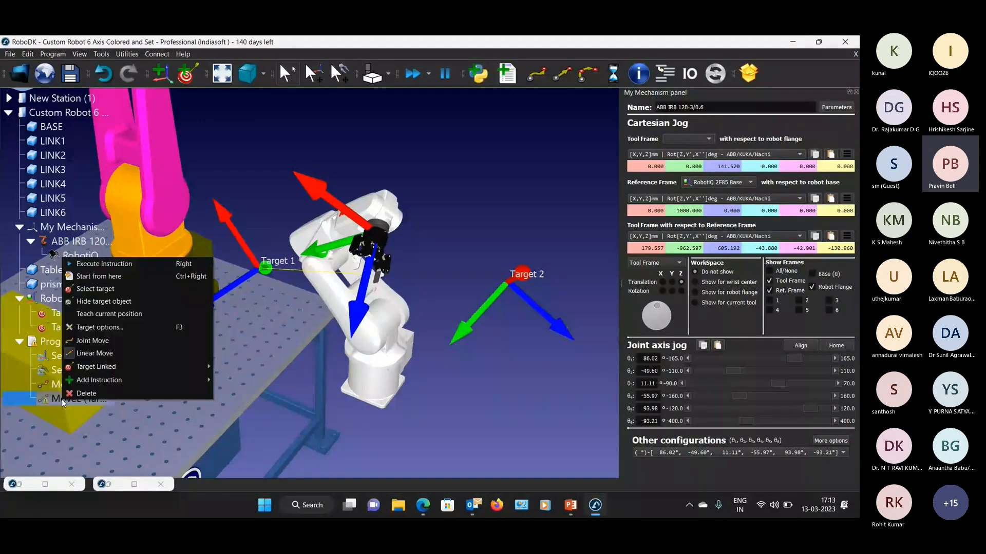
{"action": "left_click", "coordinate": [93, 340]}
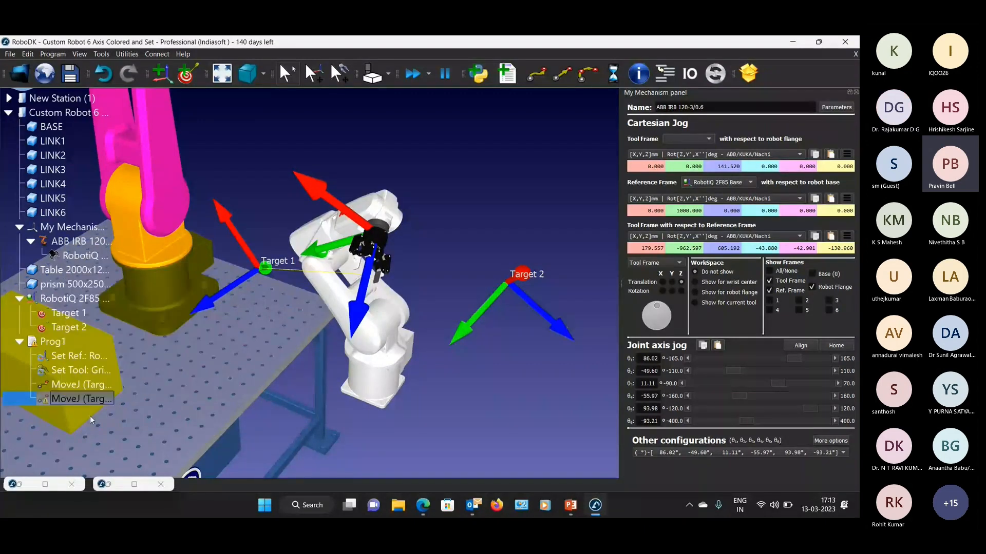
{"action": "left_click", "coordinate": [91, 415]}
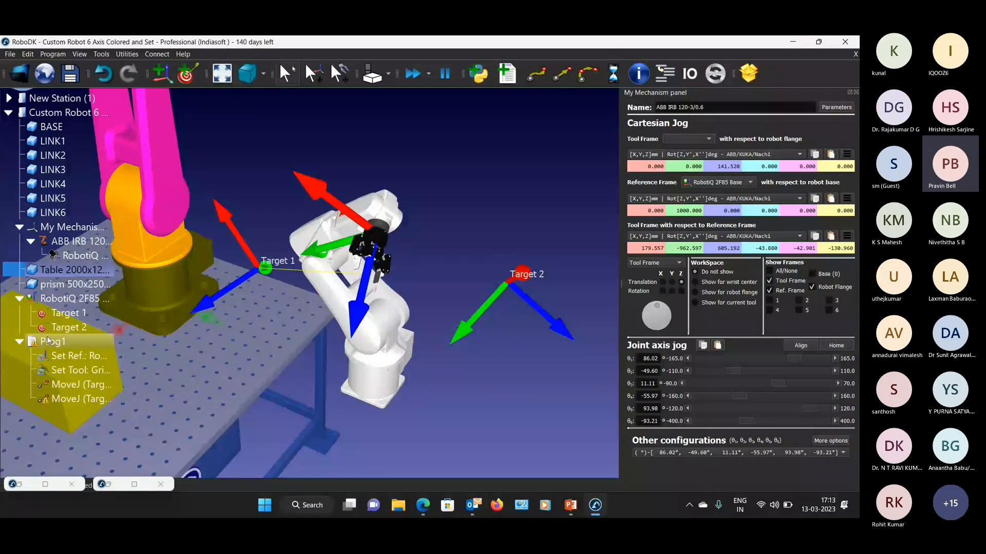
{"action": "double_click", "coordinate": [47, 341]}
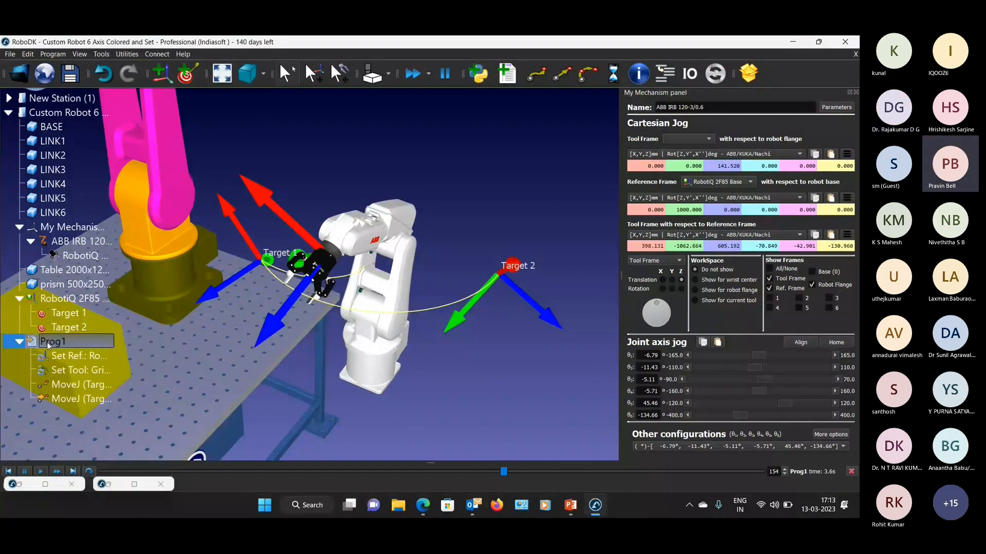
{"action": "scroll", "coordinate": [380, 341], "scroll_direction": "up", "scroll_amount": 3}
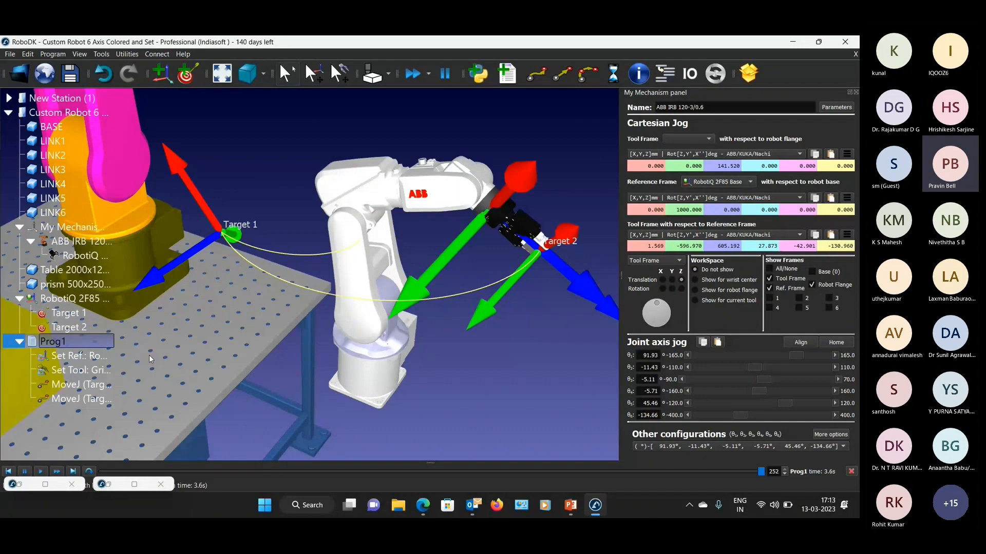
- Try to send Prog1 to the robot, storing the generated program on the Desktop
{"action": "right_click", "coordinate": [56, 347]}
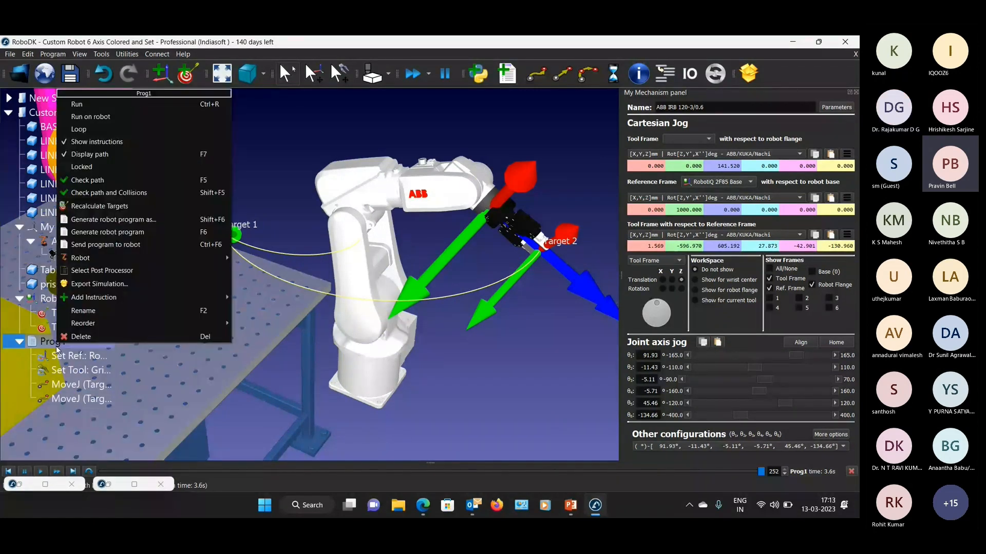
{"action": "left_click", "coordinate": [137, 235]}
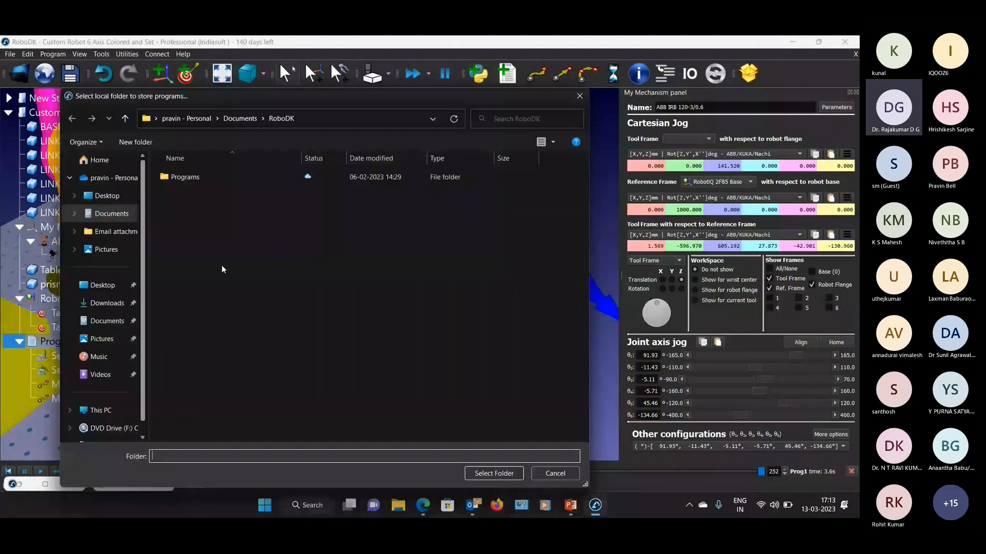
{"action": "left_click", "coordinate": [555, 474]}
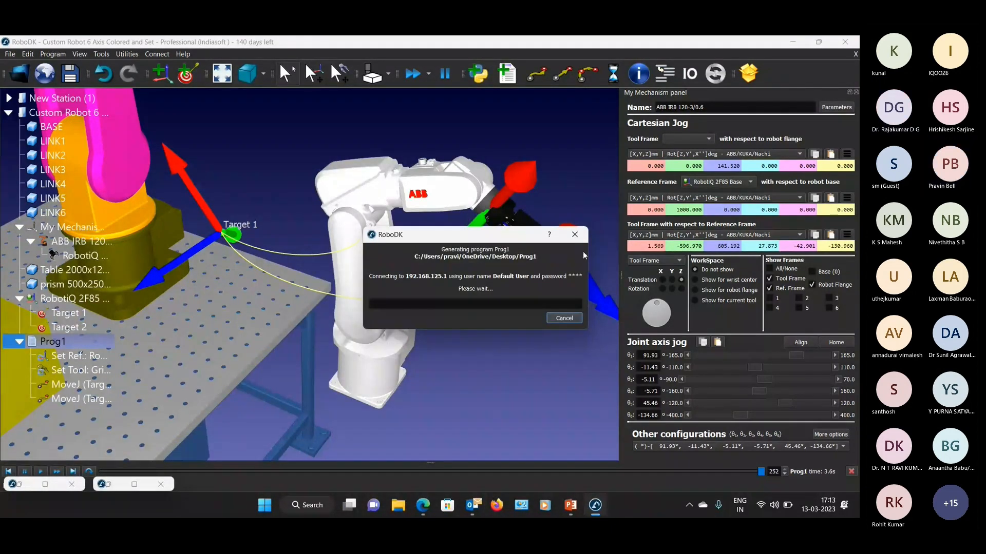
- Generate the Prog1 robot program into the Desktop folder and highlight its code from PROC Main() to ENDMODULE
{"action": "right_click", "coordinate": [60, 343]}
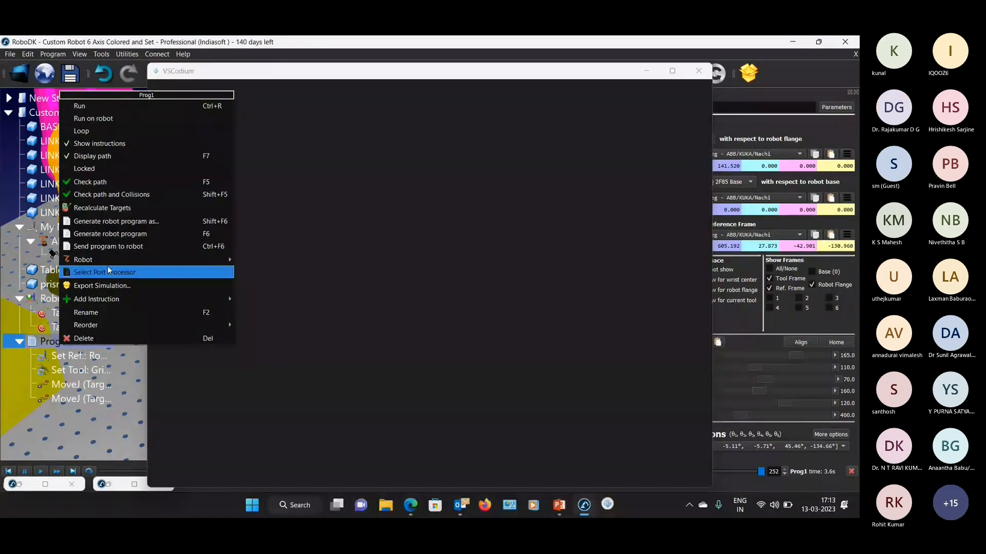
{"action": "right_click", "coordinate": [62, 339]}
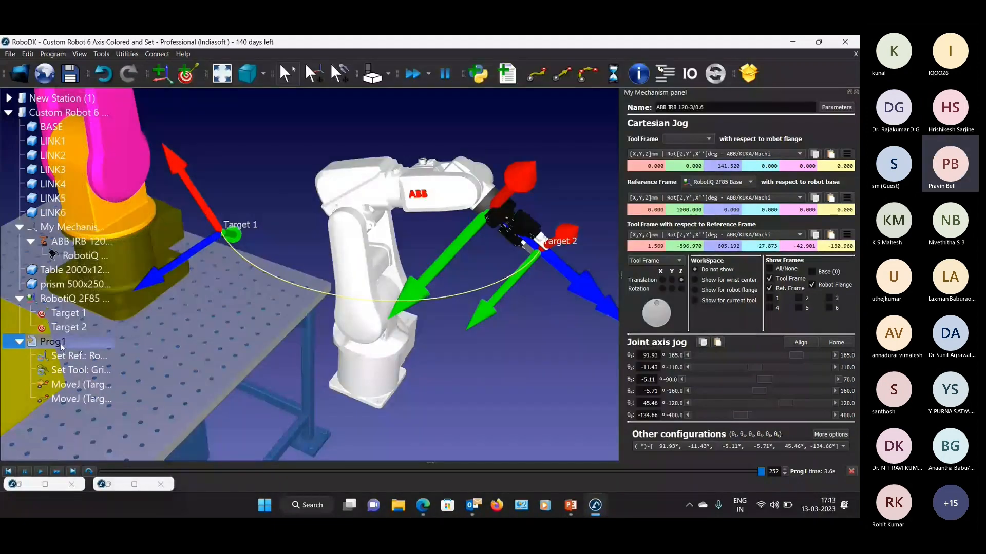
{"action": "right_click", "coordinate": [61, 345]}
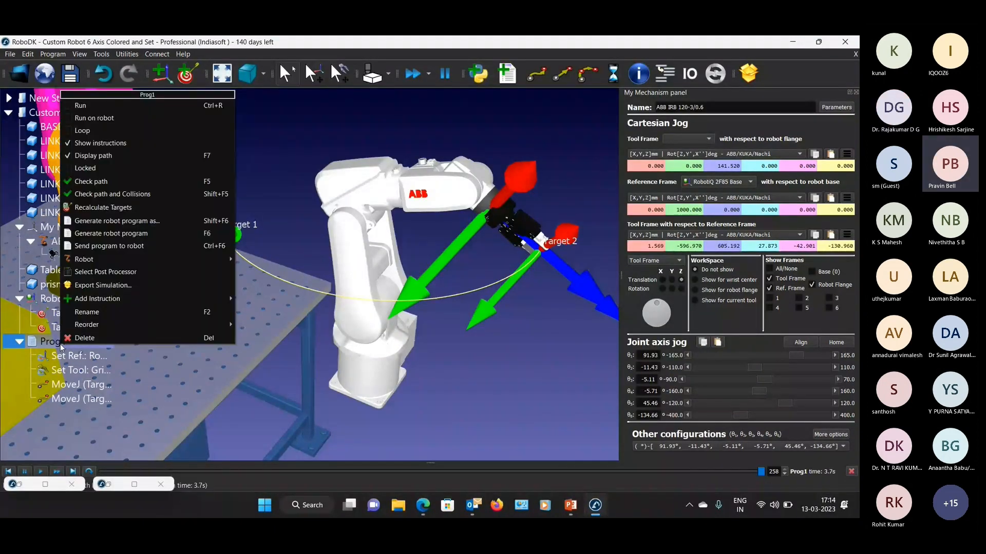
{"action": "left_click", "coordinate": [135, 221]}
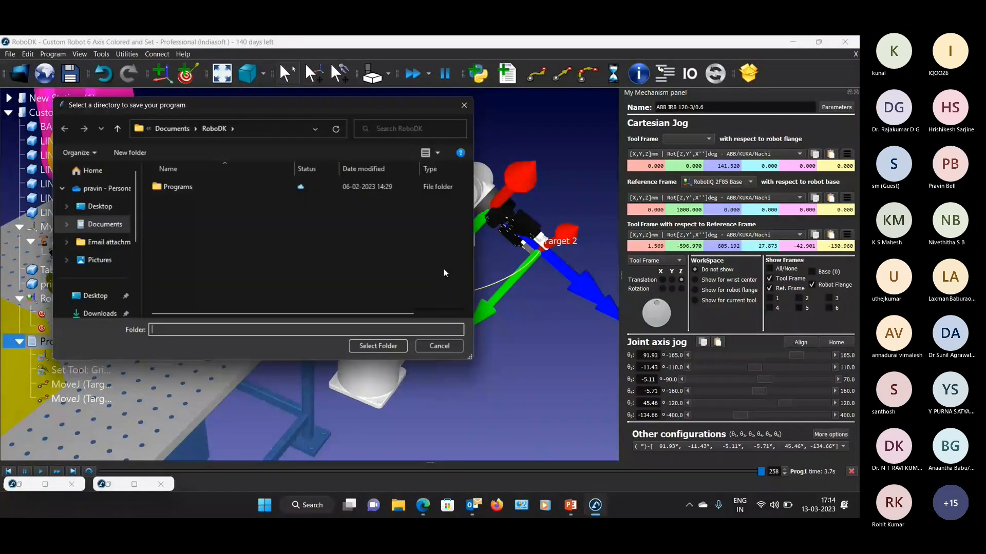
{"action": "left_click", "coordinate": [96, 296]}
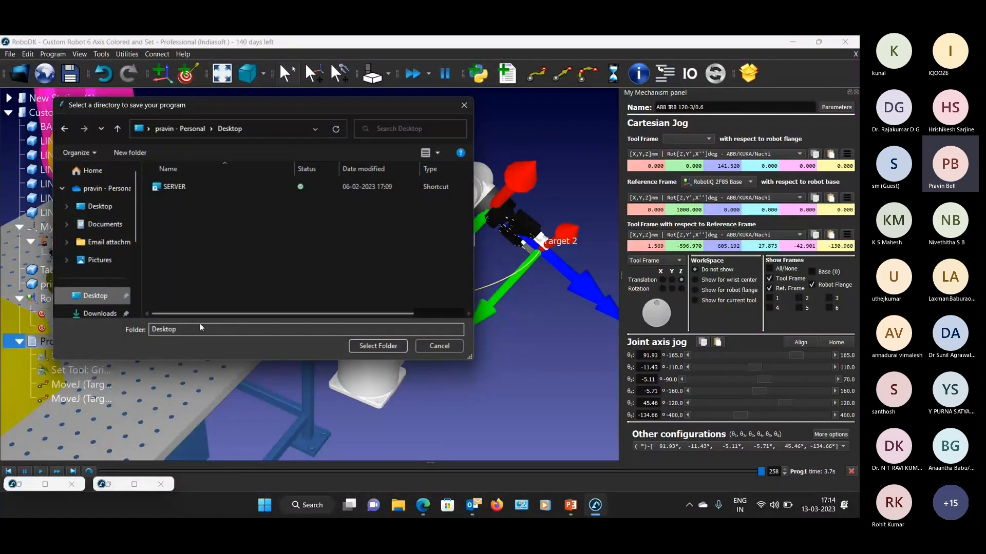
{"action": "left_click", "coordinate": [200, 334]}
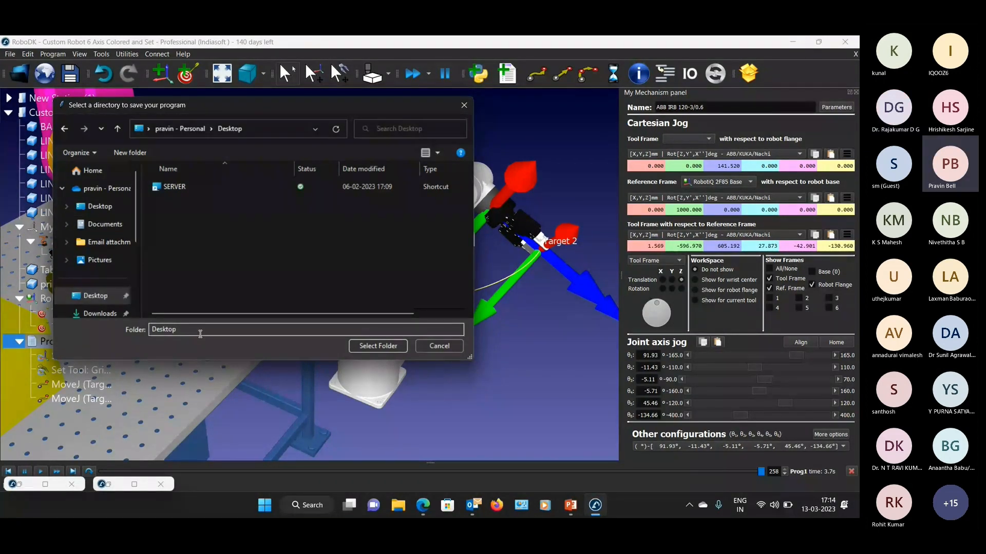
{"action": "left_click", "coordinate": [380, 345]}
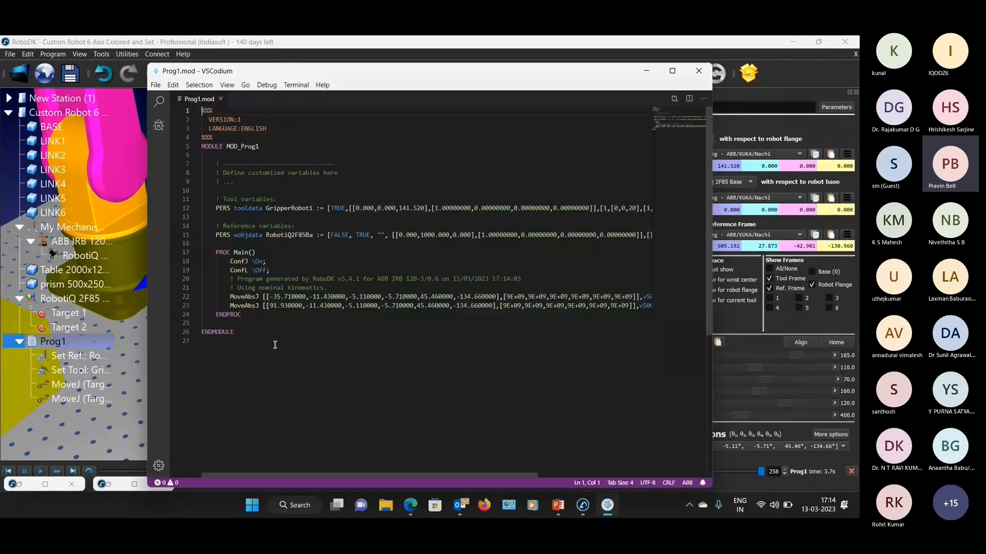
{"action": "left_click_drag", "start_coordinate": [274, 345], "coordinate": [202, 252]}
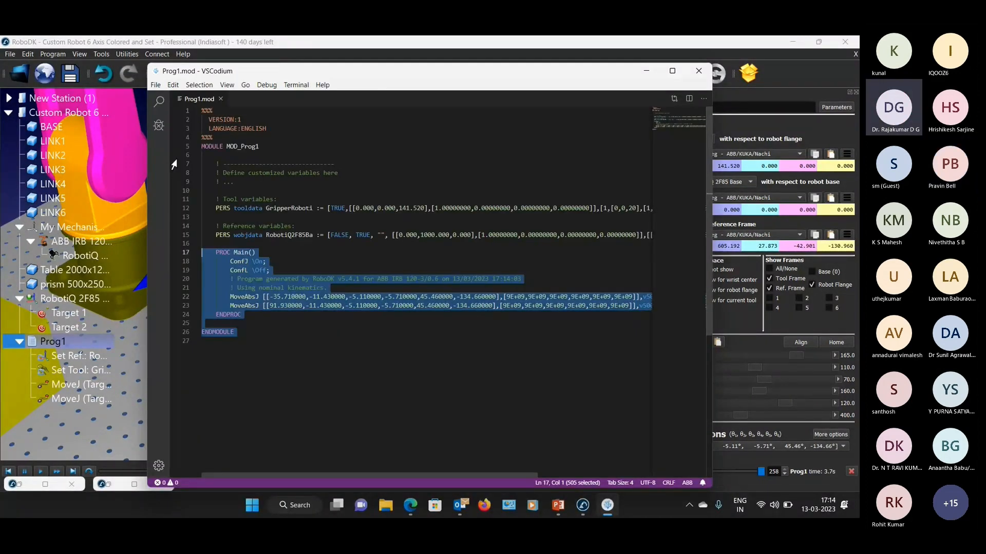
- Examine the move instructions in the generated Prog1.mod code and close the code editor
{"action": "key", "text": "ctrl+shift+Home"}
{"action": "left_click", "coordinate": [343, 368]}
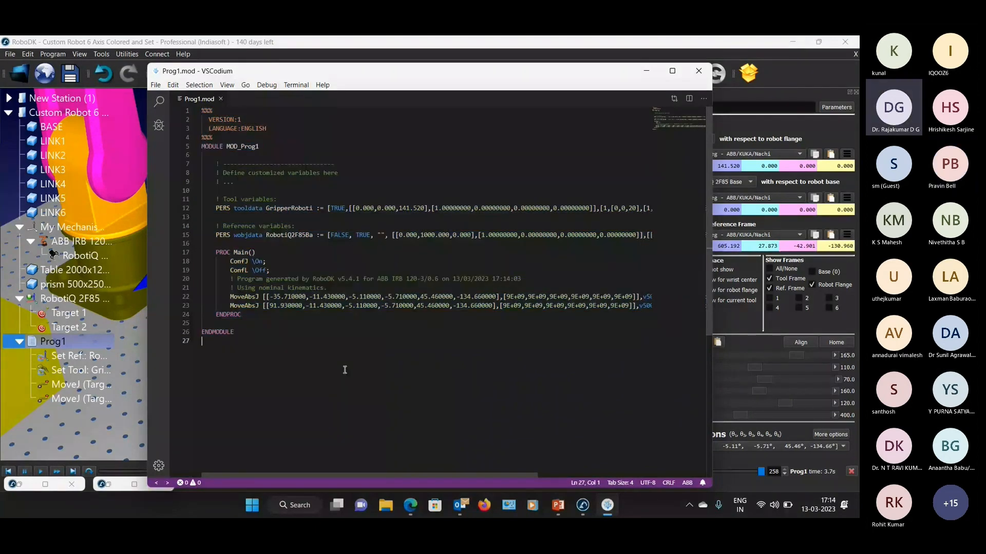
{"action": "double_click", "coordinate": [315, 296]}
{"action": "left_click", "coordinate": [309, 357]}
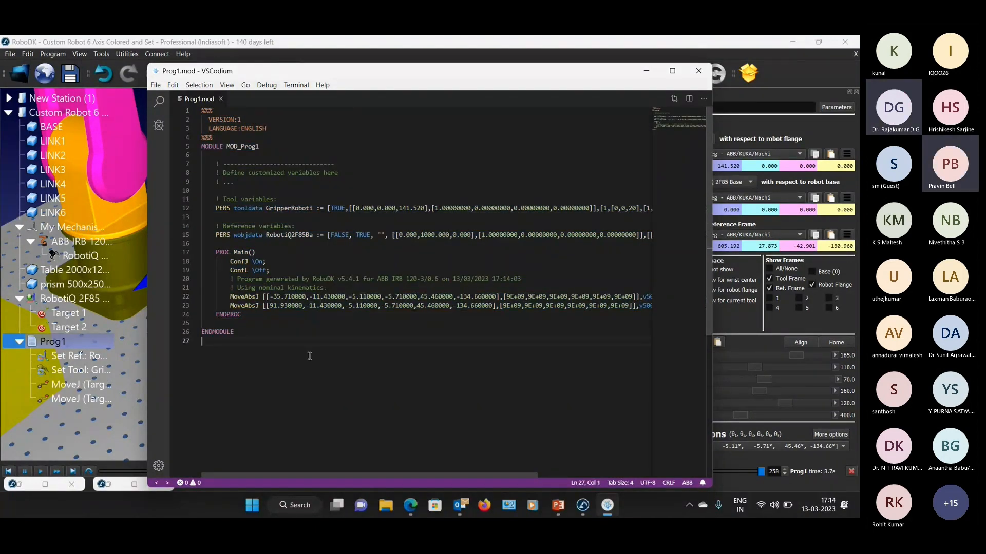
{"action": "left_click", "coordinate": [706, 74]}
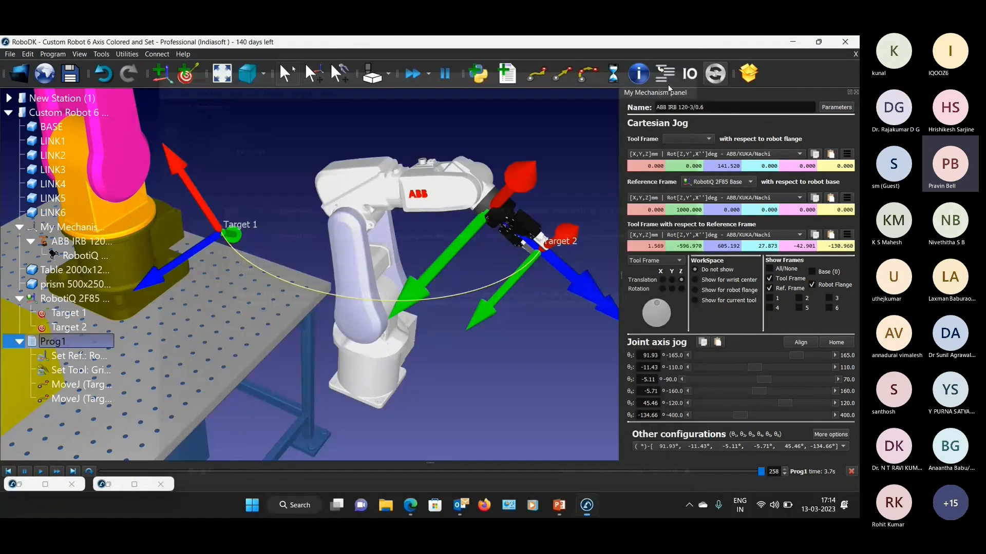
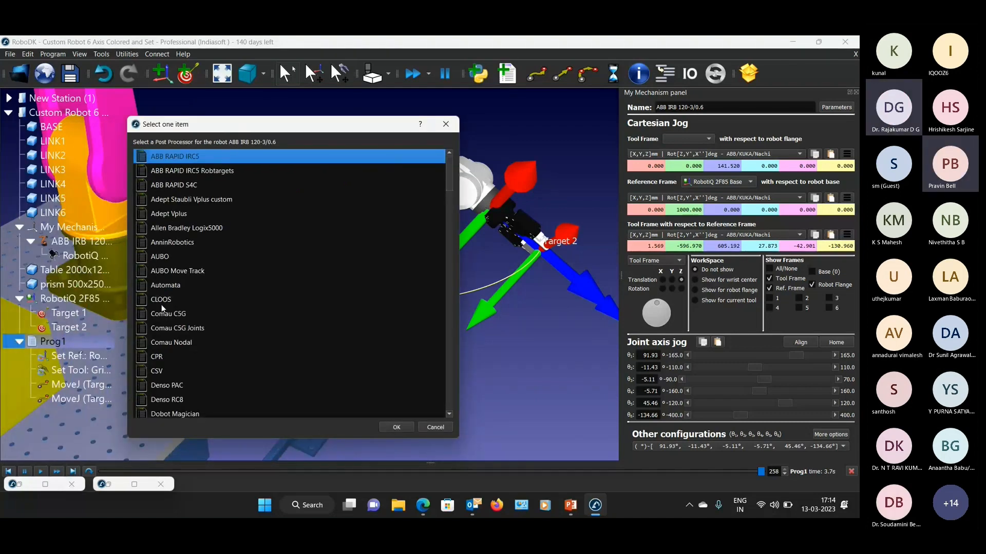
- Choose KUKA KRC2 as the post processor for the ABB IRB 120-3/0.6 robot
{"action": "scroll", "coordinate": [207, 348], "scroll_direction": "down", "scroll_amount": 5}
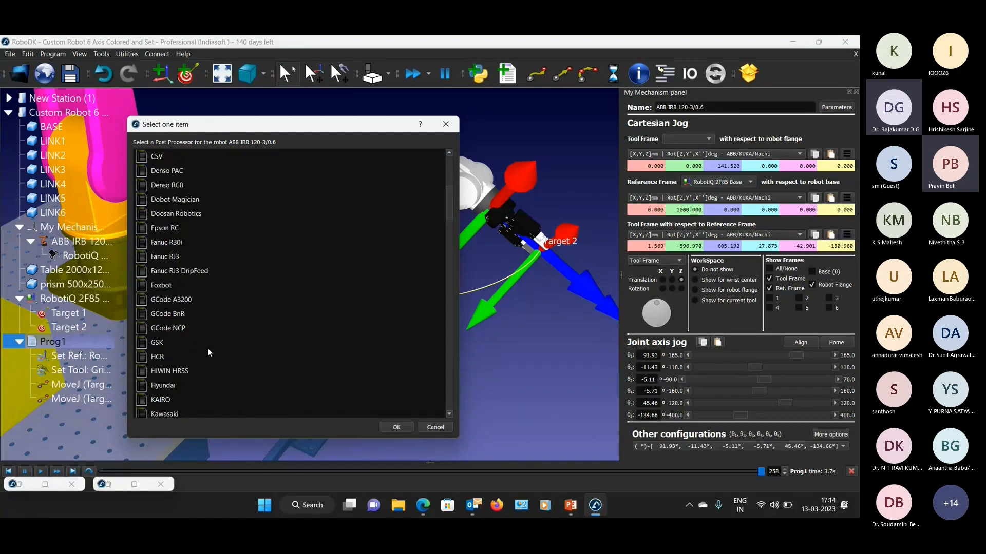
{"action": "scroll", "coordinate": [207, 348], "scroll_direction": "up", "scroll_amount": 5}
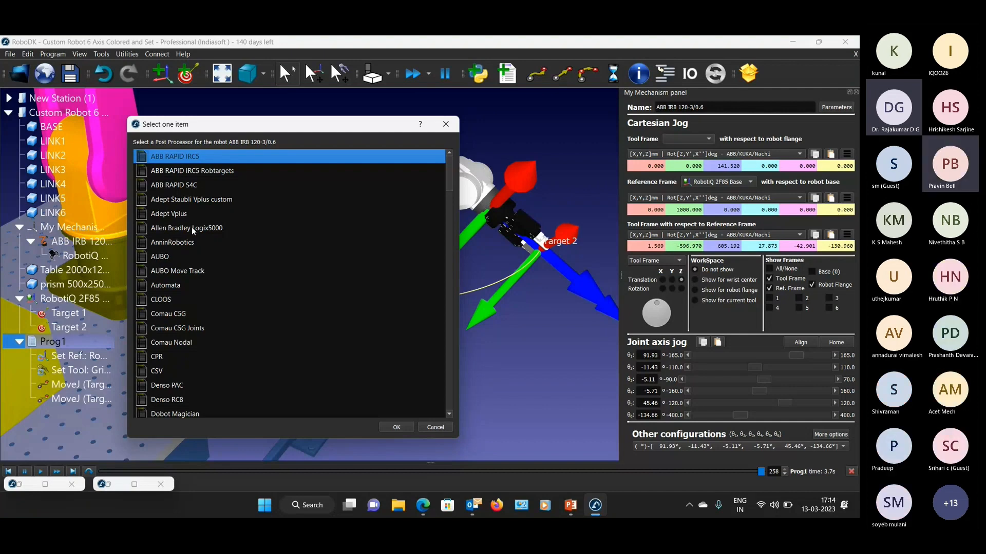
{"action": "scroll", "coordinate": [224, 314], "scroll_direction": "down", "scroll_amount": 12}
{"action": "left_click", "coordinate": [224, 313]}
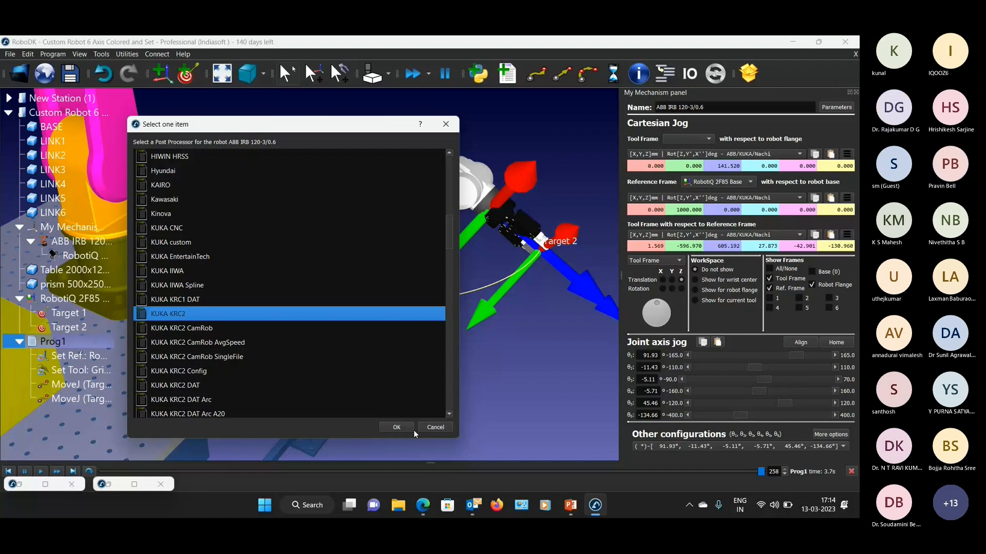
{"action": "left_click", "coordinate": [413, 429]}
- Generate the robot program file for Prog1 with the chosen post processor and highlight its code
{"action": "right_click", "coordinate": [58, 342]}
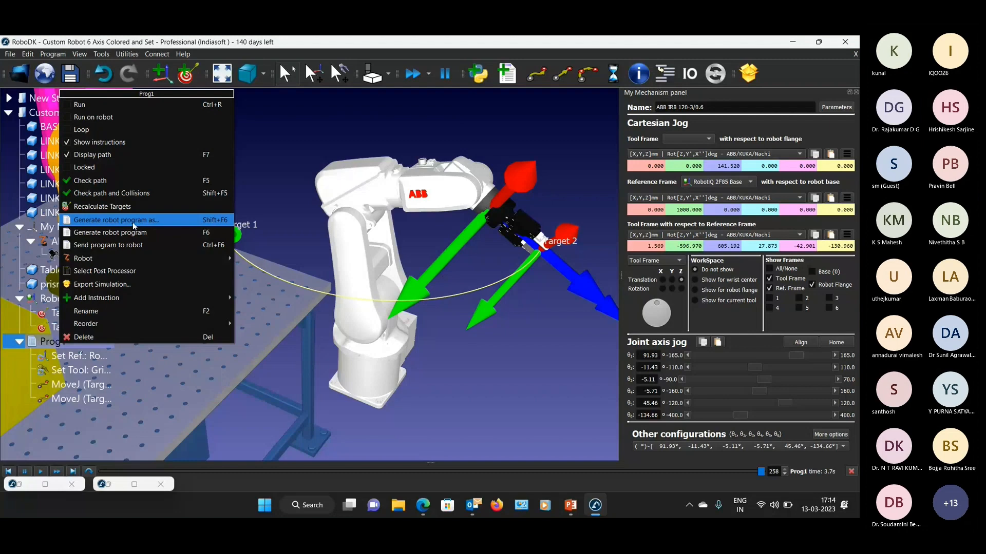
{"action": "left_click", "coordinate": [132, 224]}
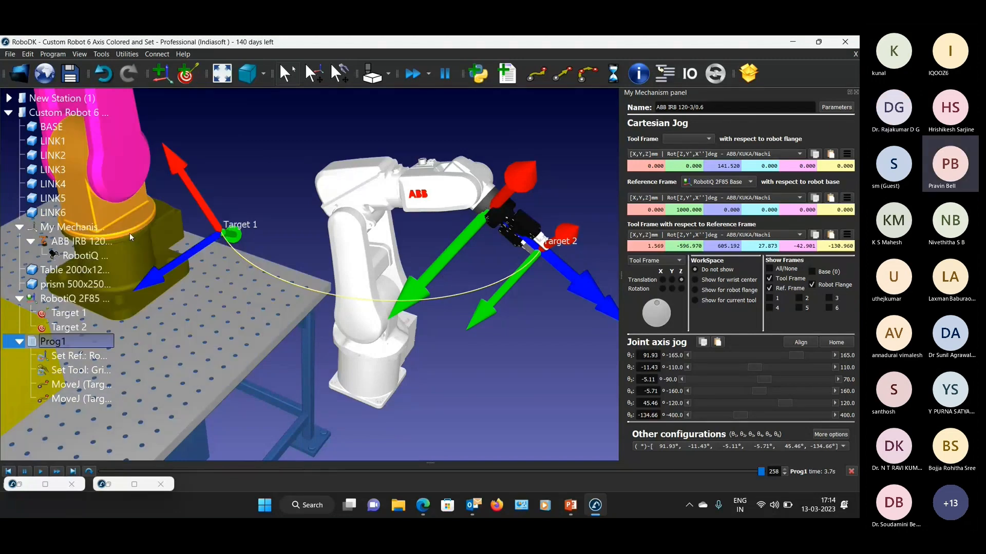
{"action": "scroll", "coordinate": [308, 295], "scroll_direction": "down", "scroll_amount": 11}
{"action": "scroll", "coordinate": [330, 288], "scroll_direction": "up", "scroll_amount": 11}
{"action": "key", "text": "ctrl+a"}
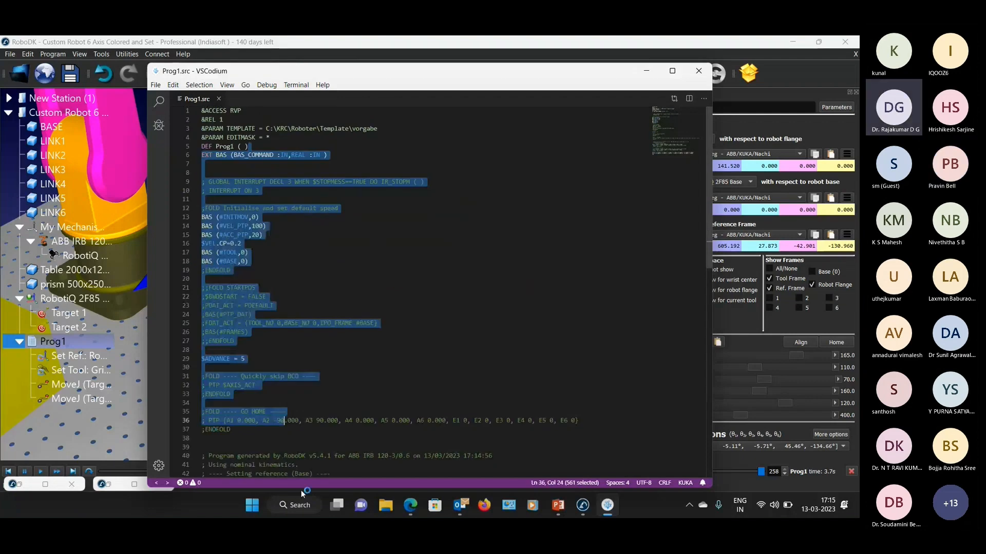
- Review the Prog1.src code down to its end, highlighting the lines from $ADVANCE to END
{"action": "scroll", "coordinate": [432, 251], "scroll_direction": "down", "scroll_amount": 5}
{"action": "left_click", "coordinate": [432, 252]}
{"action": "scroll", "coordinate": [419, 278], "scroll_direction": "down", "scroll_amount": 10}
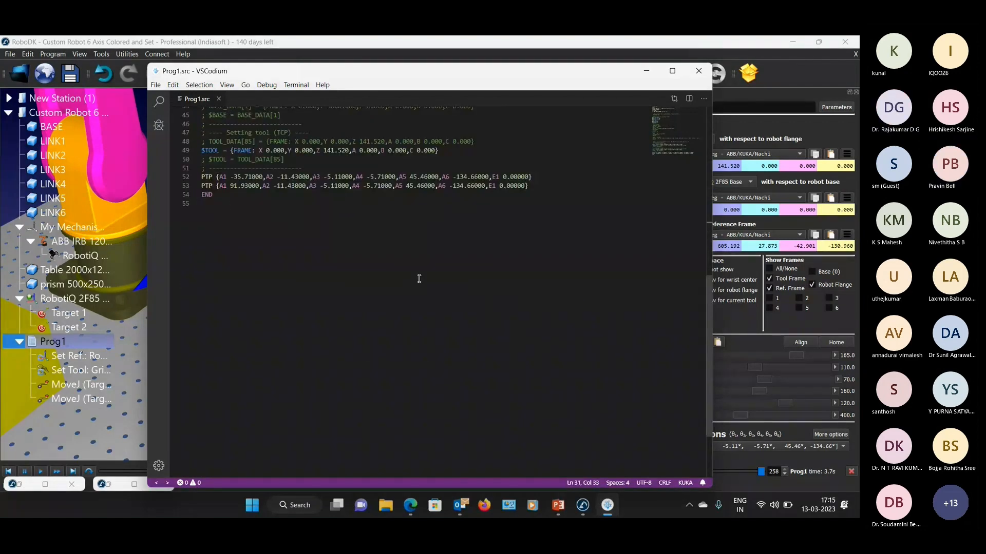
{"action": "scroll", "coordinate": [419, 278], "scroll_direction": "up", "scroll_amount": 9}
{"action": "left_click_drag", "start_coordinate": [202, 199], "coordinate": [421, 483]}
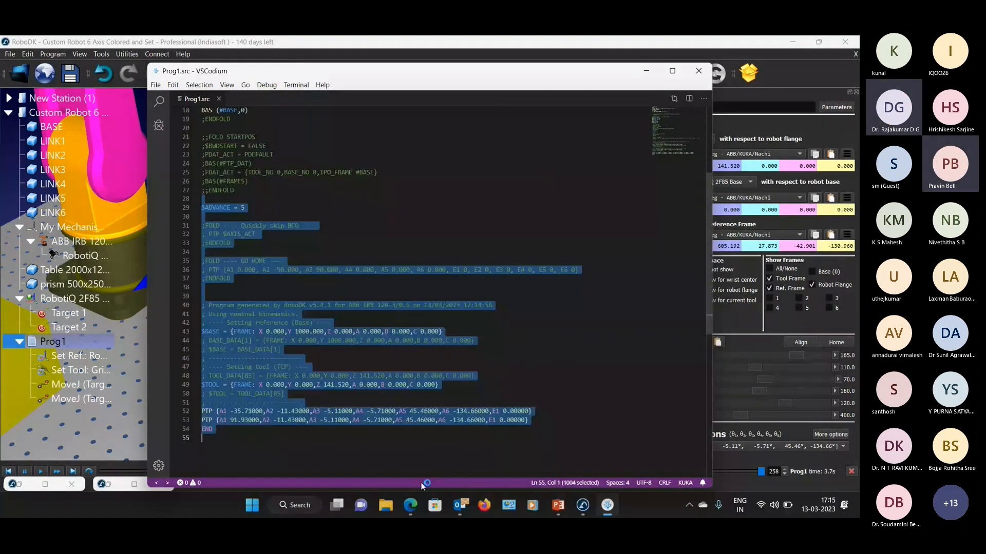
{"action": "left_click", "coordinate": [411, 214]}
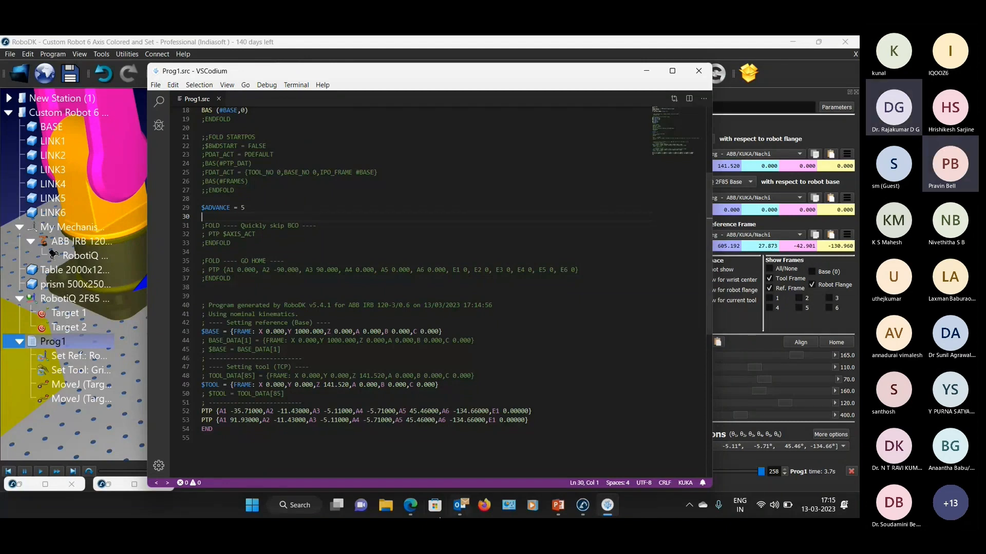
- Open drive D in File Explorer and move its window down to uncover the program code
{"action": "key", "text": "super+e"}
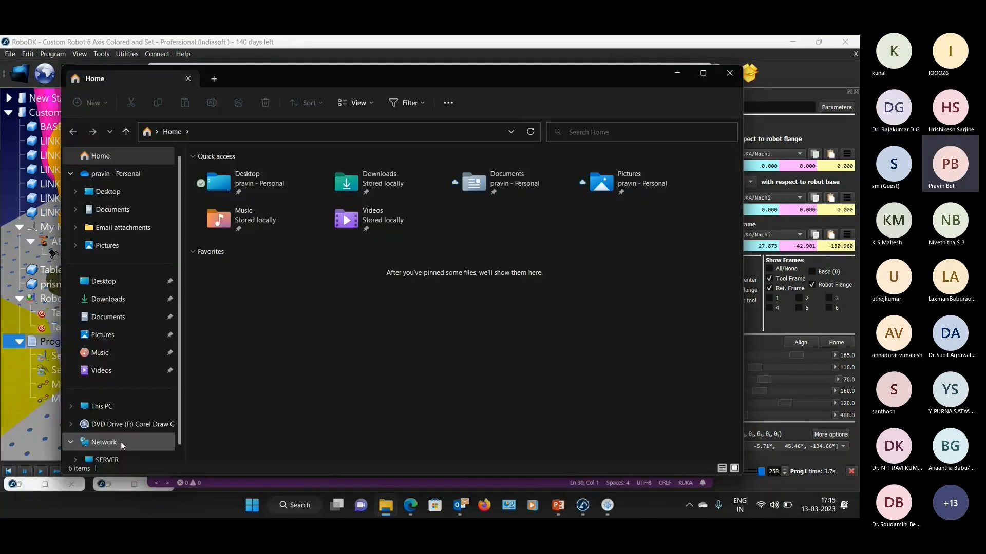
{"action": "left_click", "coordinate": [100, 406]}
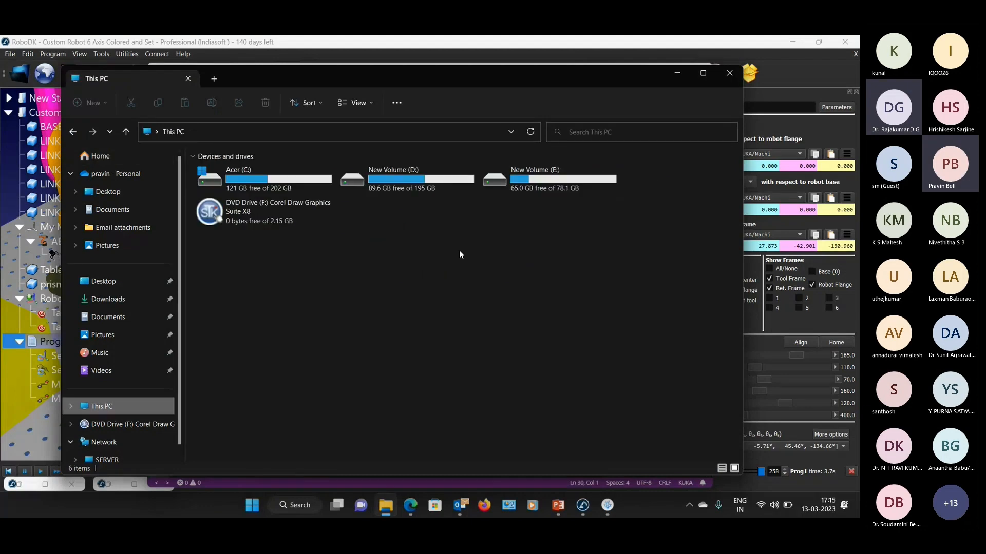
{"action": "double_click", "coordinate": [405, 180]}
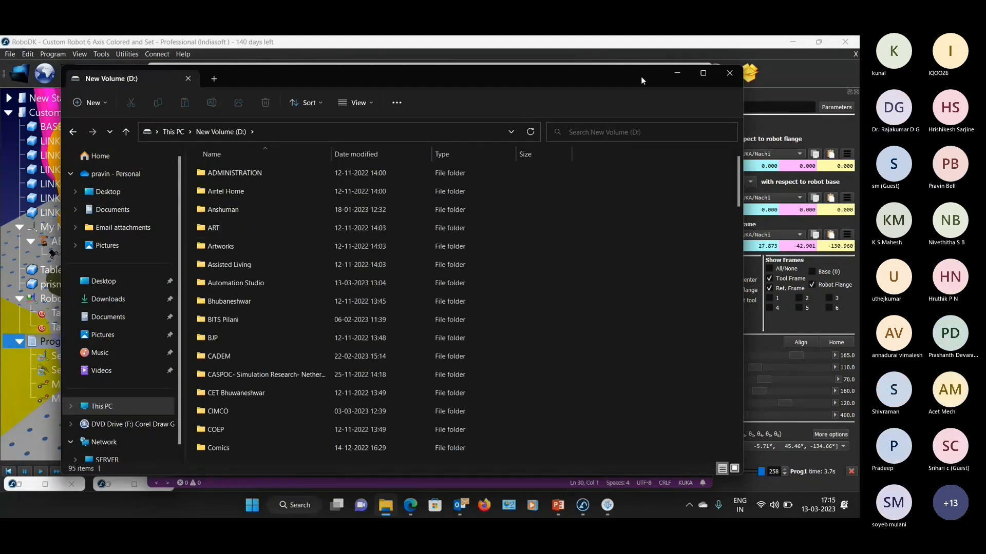
{"action": "left_click_drag", "start_coordinate": [641, 76], "coordinate": [606, 304]}
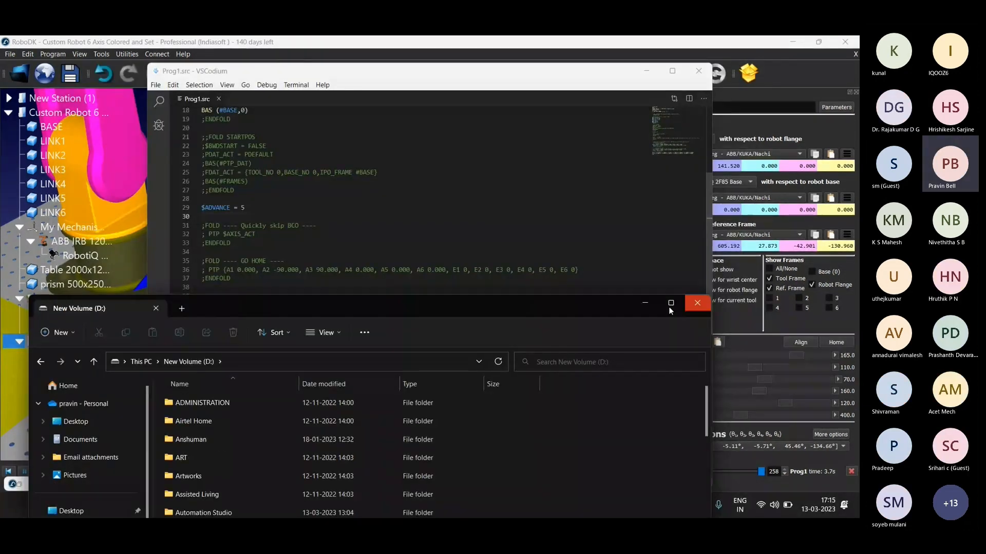
- Return to Prog1.src, highlight the block from STARTPOS to the tool settings, and select the whole code
{"action": "left_click", "coordinate": [514, 261]}
{"action": "left_click_drag", "start_coordinate": [202, 136], "coordinate": [375, 359]}
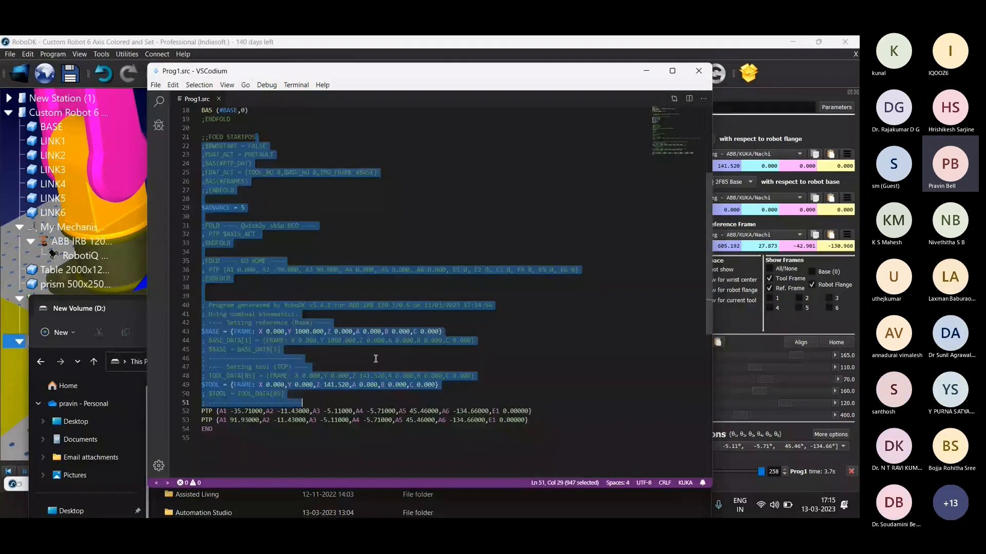
{"action": "left_click", "coordinate": [234, 243]}
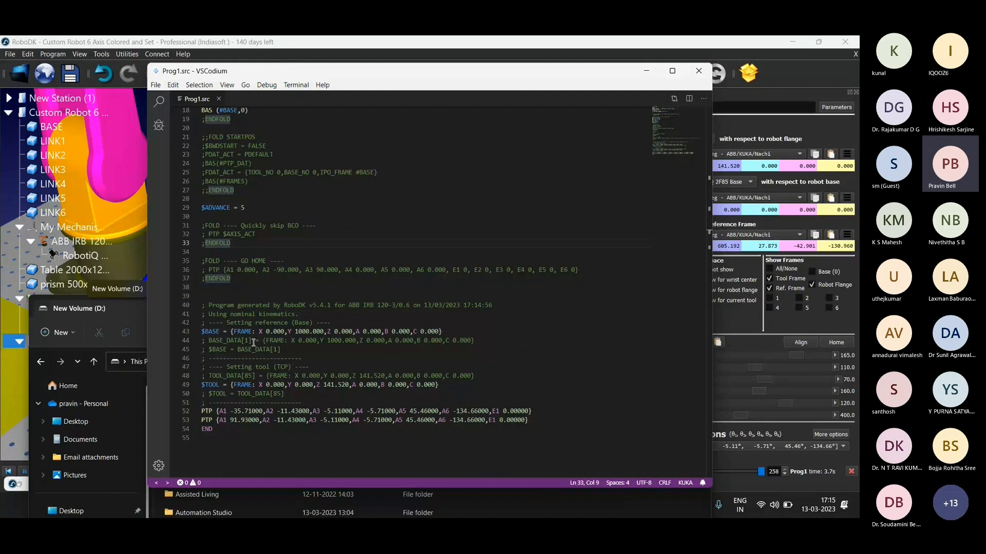
{"action": "key", "text": "ctrl+a"}
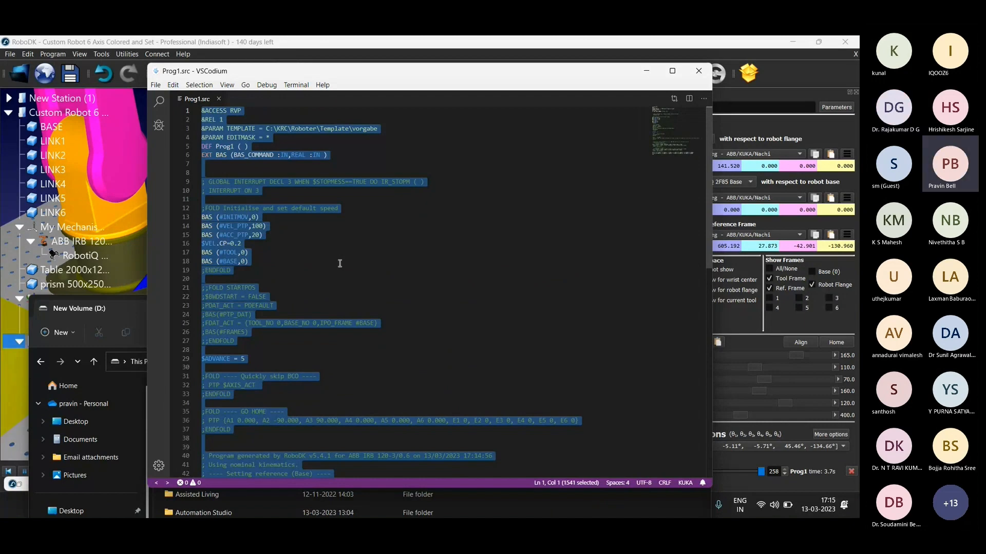
- Bring the drive D window back into full view and open the RoboDK folder
{"action": "left_click", "coordinate": [119, 306]}
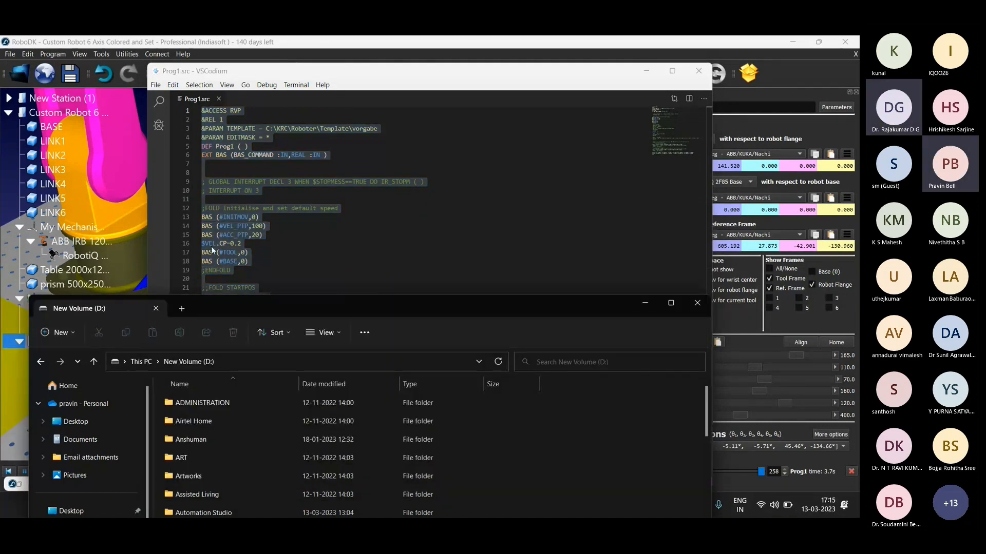
{"action": "left_click_drag", "start_coordinate": [308, 307], "coordinate": [300, 166]}
{"action": "scroll", "coordinate": [242, 415], "scroll_direction": "down", "scroll_amount": 2}
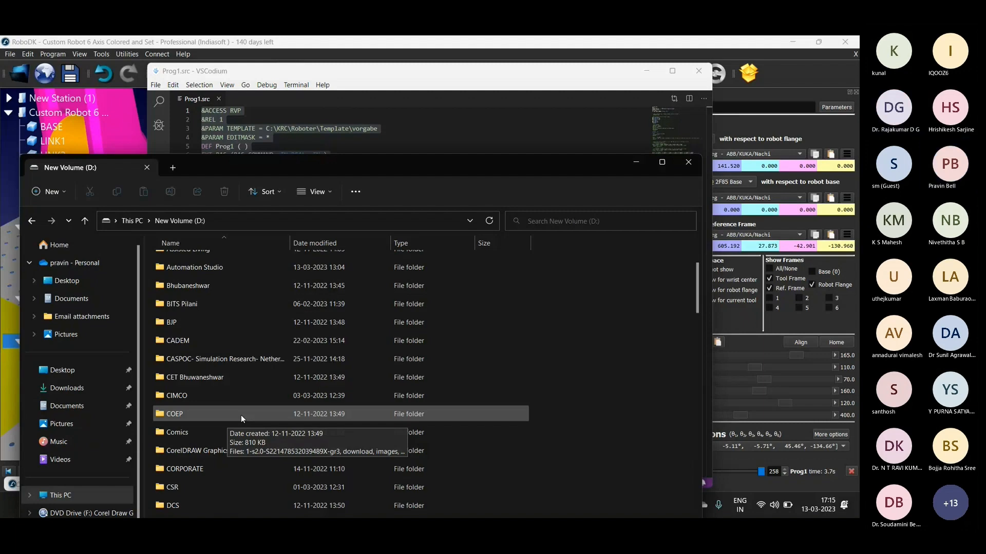
{"action": "scroll", "coordinate": [241, 415], "scroll_direction": "down", "scroll_amount": 5}
{"action": "left_click_drag", "start_coordinate": [278, 168], "coordinate": [272, 99]}
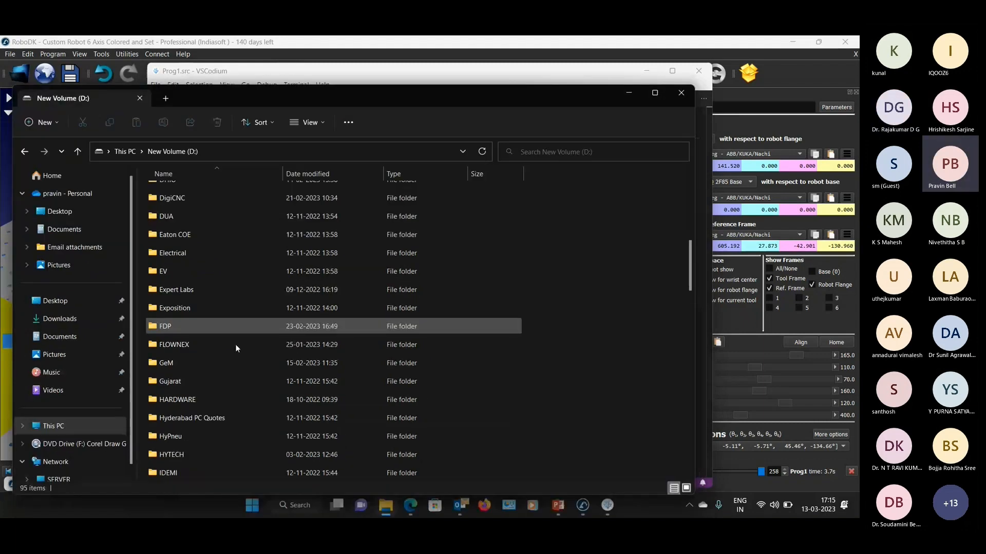
{"action": "scroll", "coordinate": [235, 344], "scroll_direction": "down", "scroll_amount": 2}
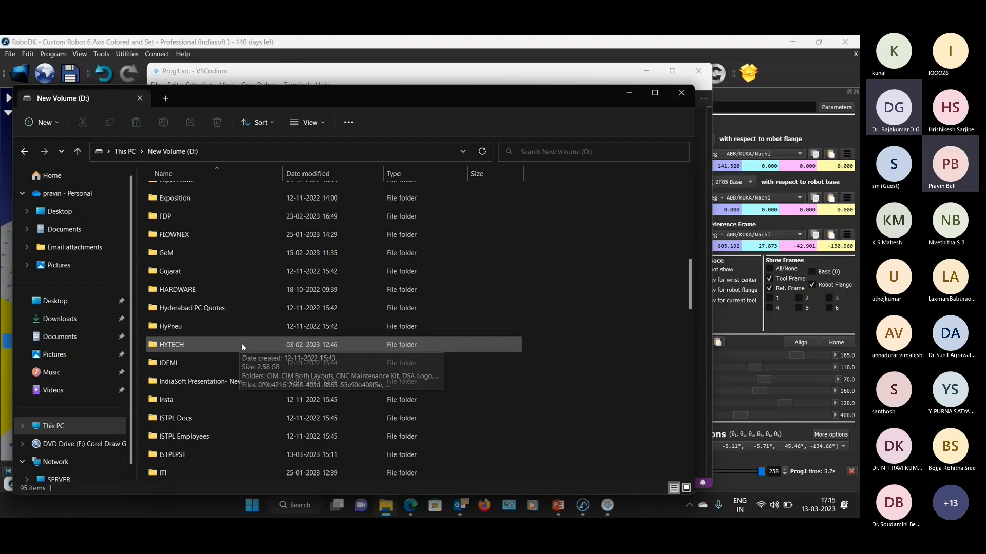
{"action": "scroll", "coordinate": [251, 348], "scroll_direction": "down", "scroll_amount": 12}
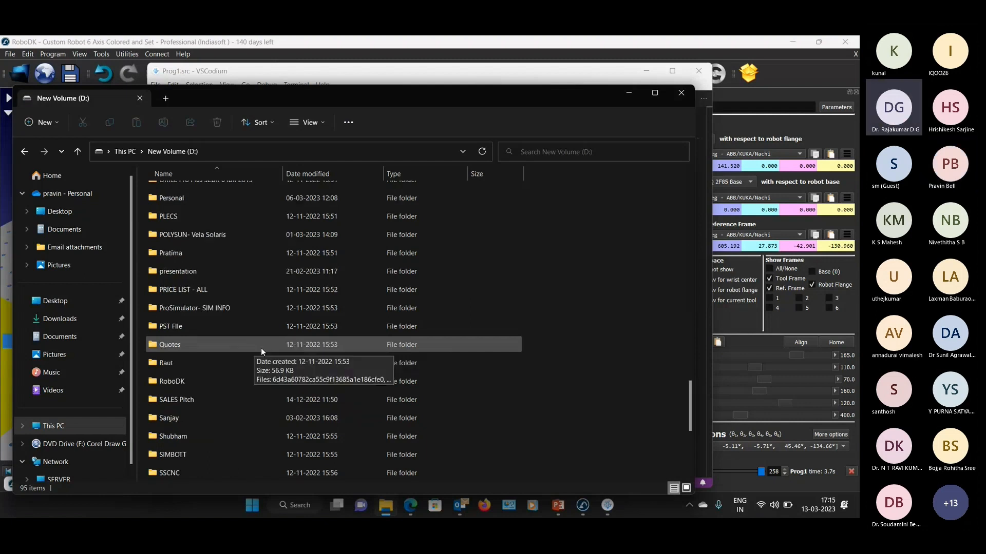
{"action": "double_click", "coordinate": [261, 381]}
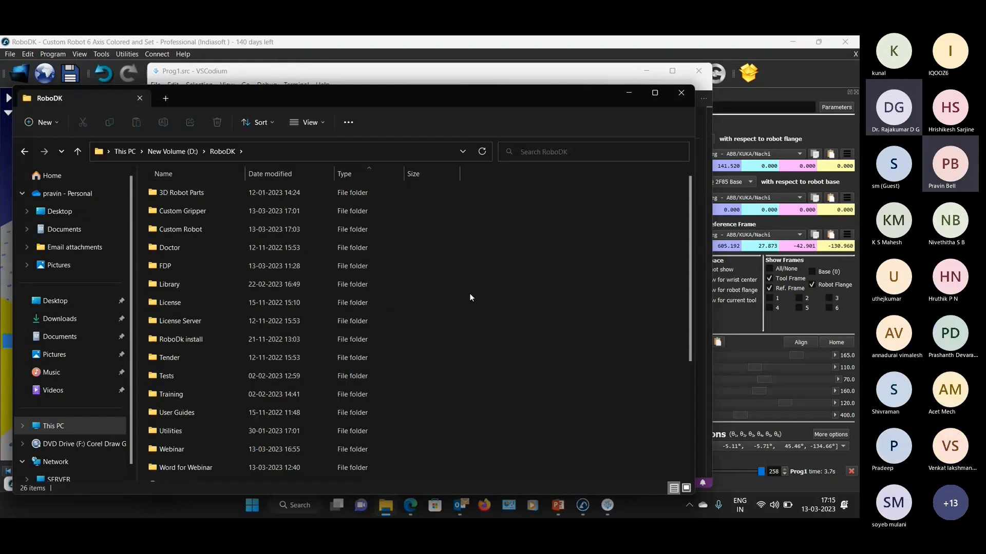
- Open the PDF "W - Robot Languages and Software" from the Webinar folder
{"action": "scroll", "coordinate": [184, 322], "scroll_direction": "down", "scroll_amount": 2}
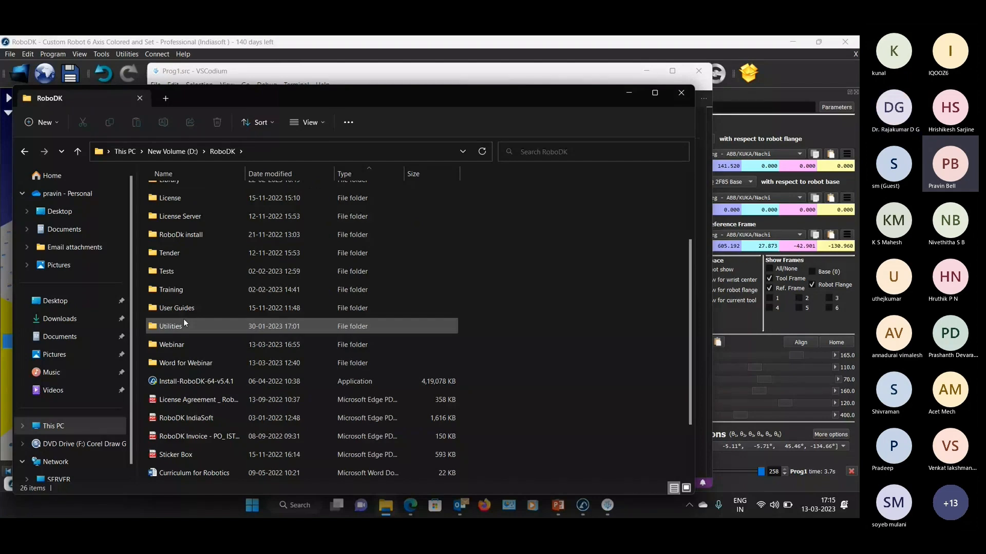
{"action": "left_click", "coordinate": [173, 346]}
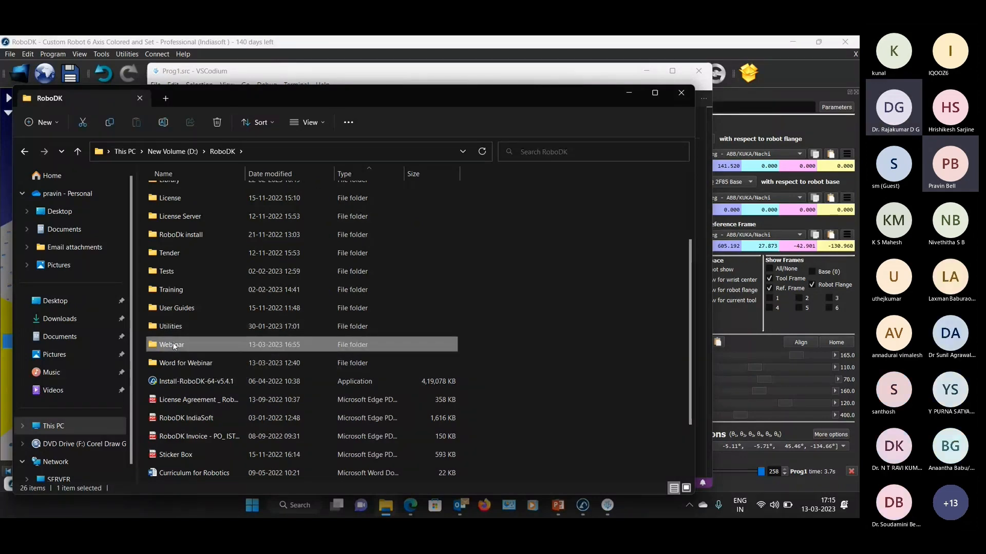
{"action": "double_click", "coordinate": [174, 346]}
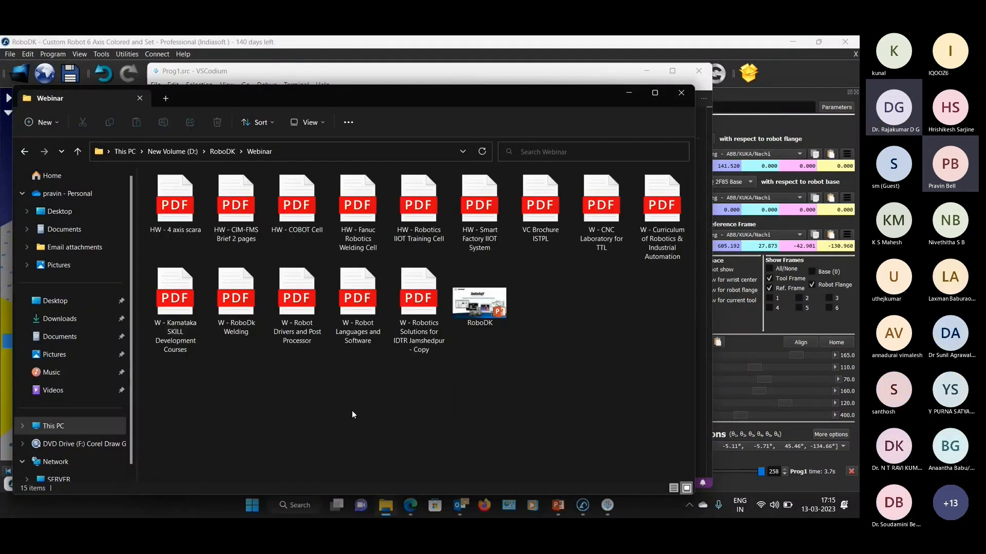
{"action": "double_click", "coordinate": [380, 320]}
- Examine the KUKA page of the PDF for its programming language, its programming software and the RoboDK example
{"action": "scroll", "coordinate": [441, 200], "scroll_direction": "down", "scroll_amount": 10}
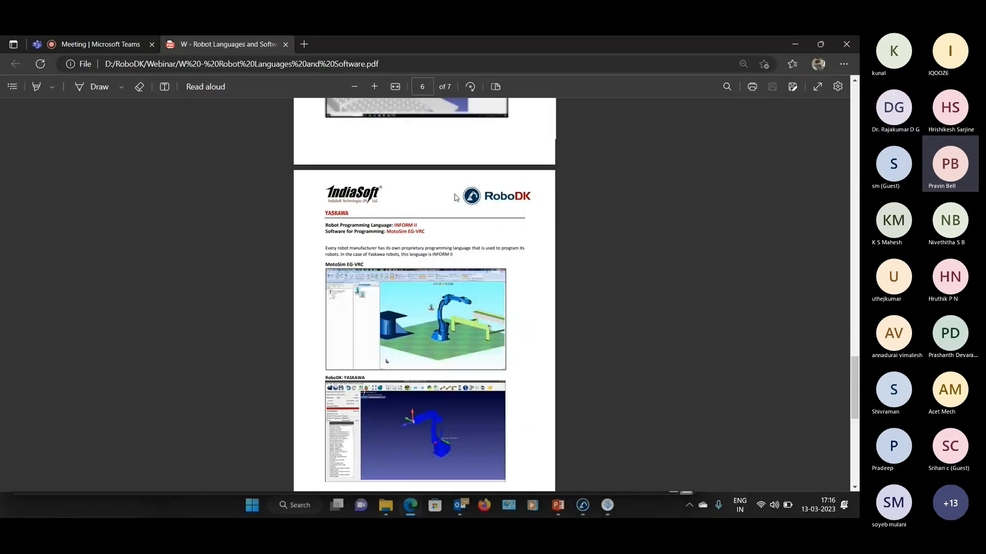
{"action": "scroll", "coordinate": [433, 200], "scroll_direction": "up", "scroll_amount": 5, "text": "ctrl"}
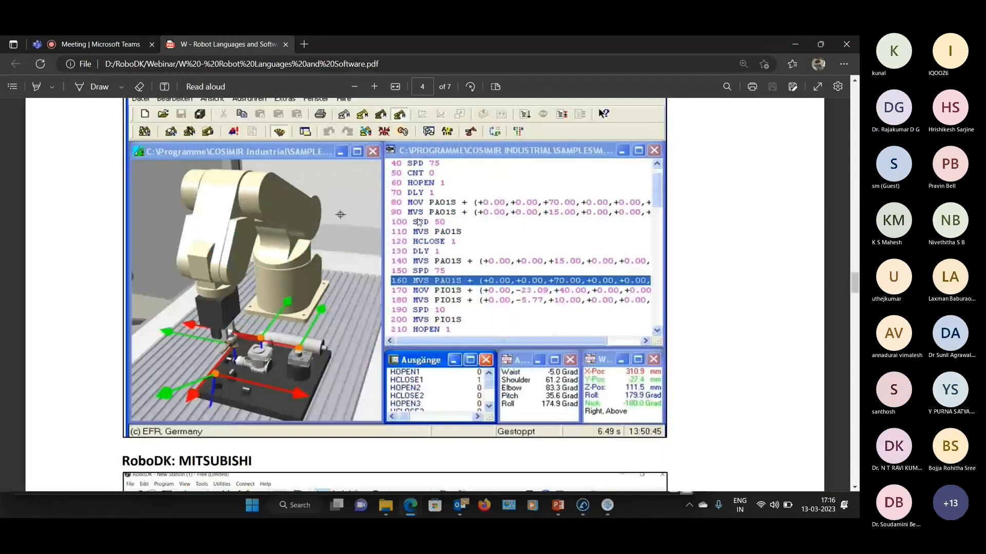
{"action": "scroll", "coordinate": [419, 219], "scroll_direction": "up", "scroll_amount": 15}
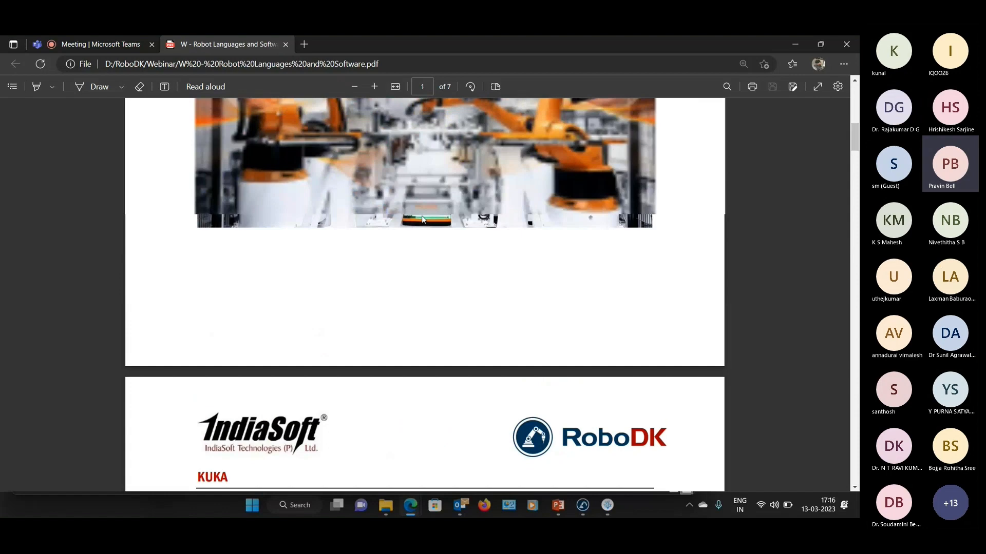
{"action": "scroll", "coordinate": [420, 221], "scroll_direction": "up", "scroll_amount": 1}
{"action": "scroll", "coordinate": [418, 225], "scroll_direction": "down", "scroll_amount": 13}
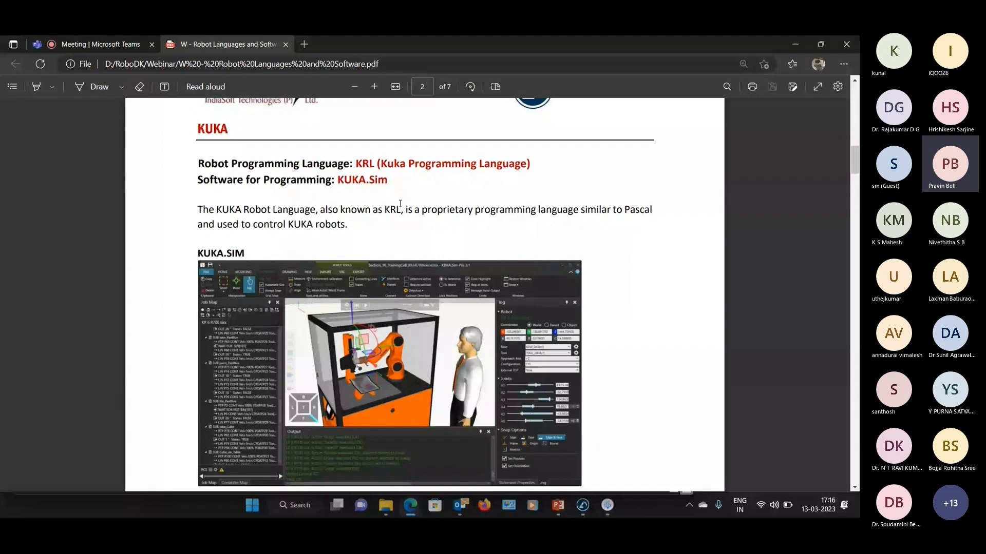
{"action": "left_click_drag", "start_coordinate": [243, 209], "coordinate": [234, 210]}
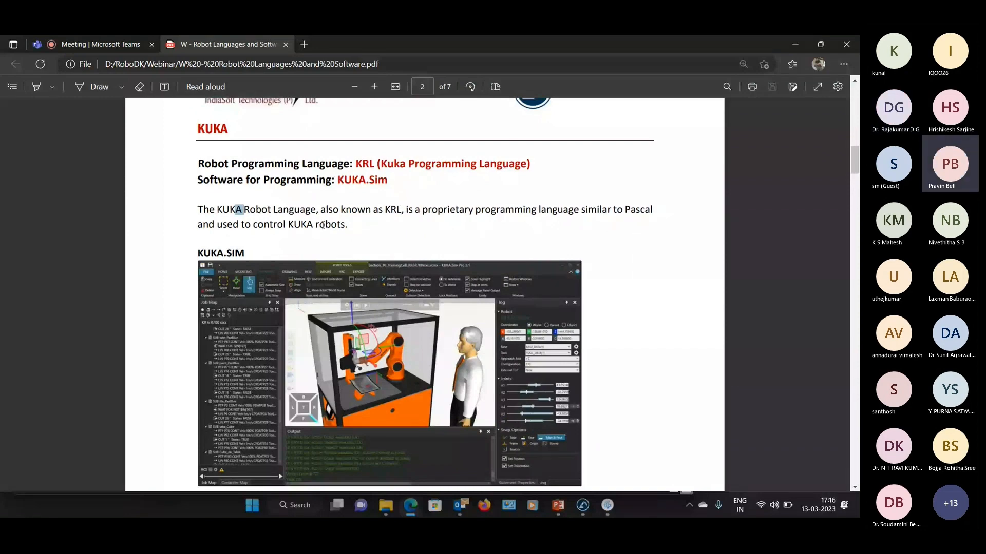
{"action": "left_click", "coordinate": [338, 185]}
{"action": "scroll", "coordinate": [338, 206], "scroll_direction": "down", "scroll_amount": 6}
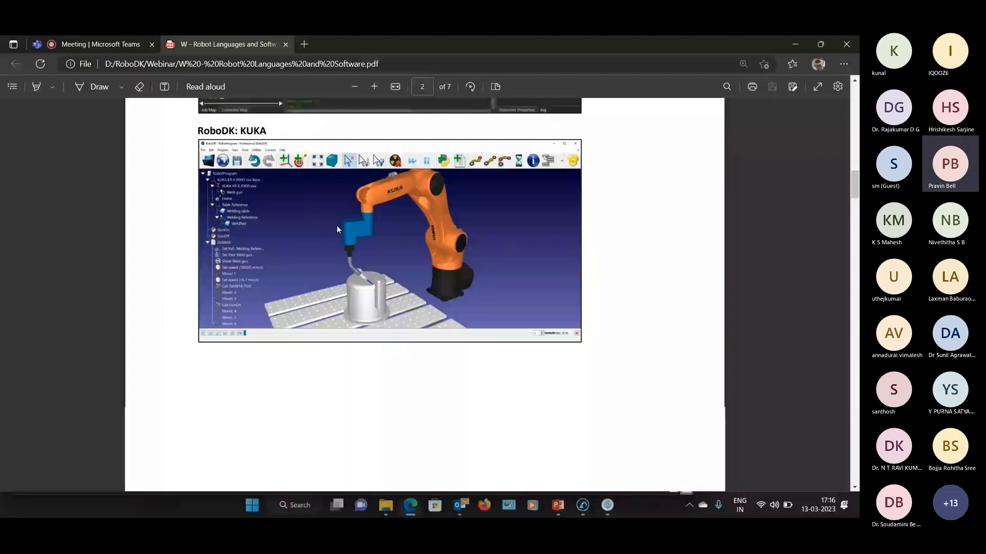
- Examine the FANUC, Mitsubishi and ABB pages of the PDF for their programming languages and software, selecting the language name KAREL on the FANUC page
{"action": "scroll", "coordinate": [338, 230], "scroll_direction": "down", "scroll_amount": 5}
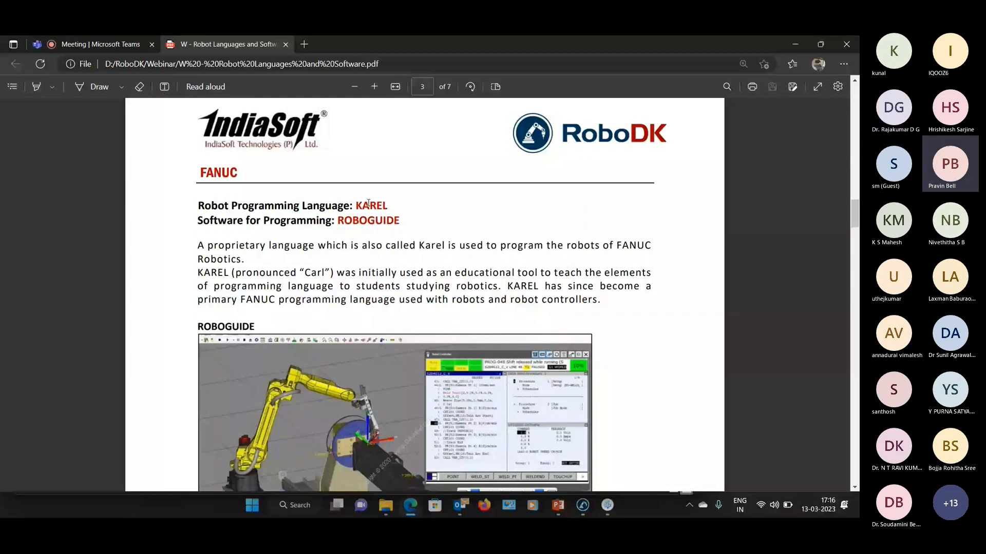
{"action": "double_click", "coordinate": [369, 203]}
{"action": "scroll", "coordinate": [447, 276], "scroll_direction": "down", "scroll_amount": 1}
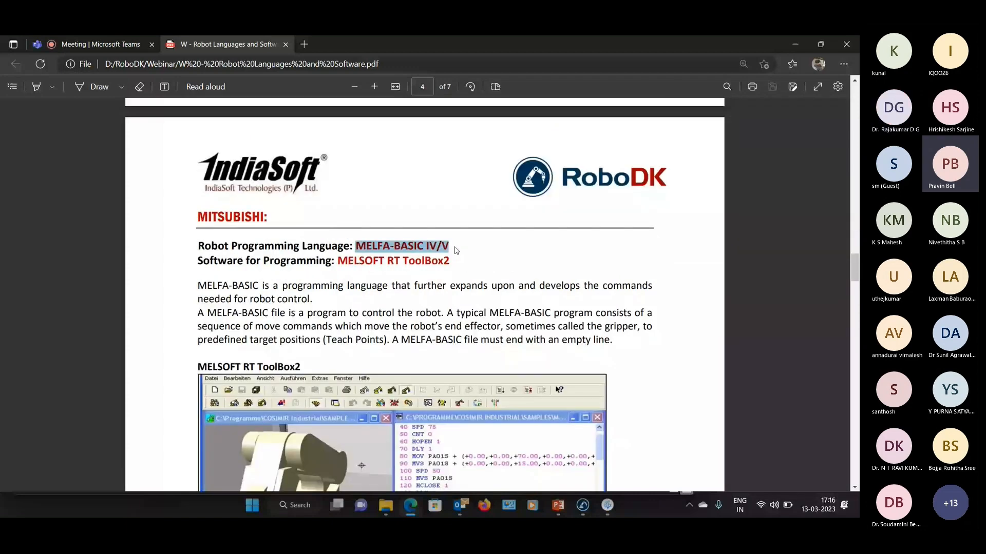
{"action": "scroll", "coordinate": [451, 265], "scroll_direction": "down", "scroll_amount": 18}
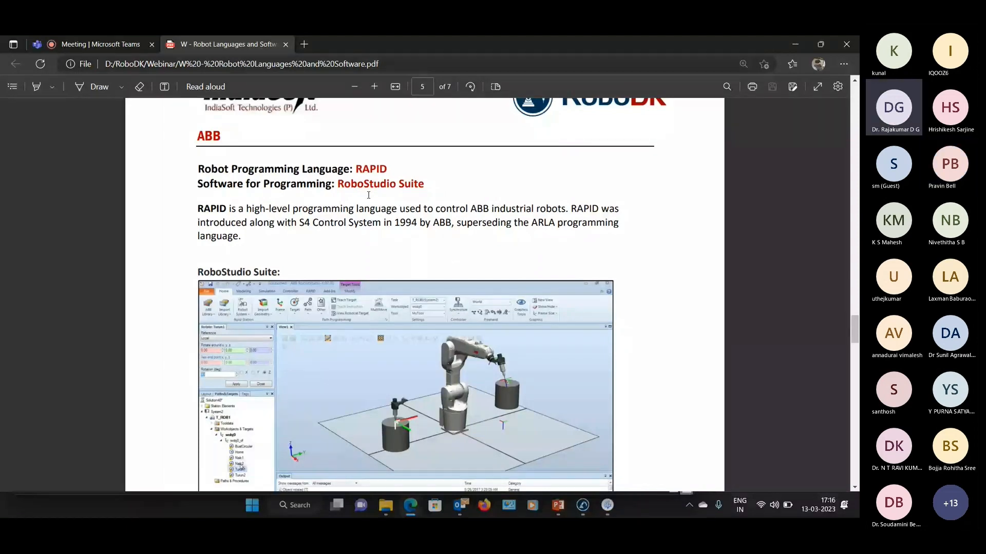
{"action": "scroll", "coordinate": [453, 236], "scroll_direction": "up", "scroll_amount": 1}
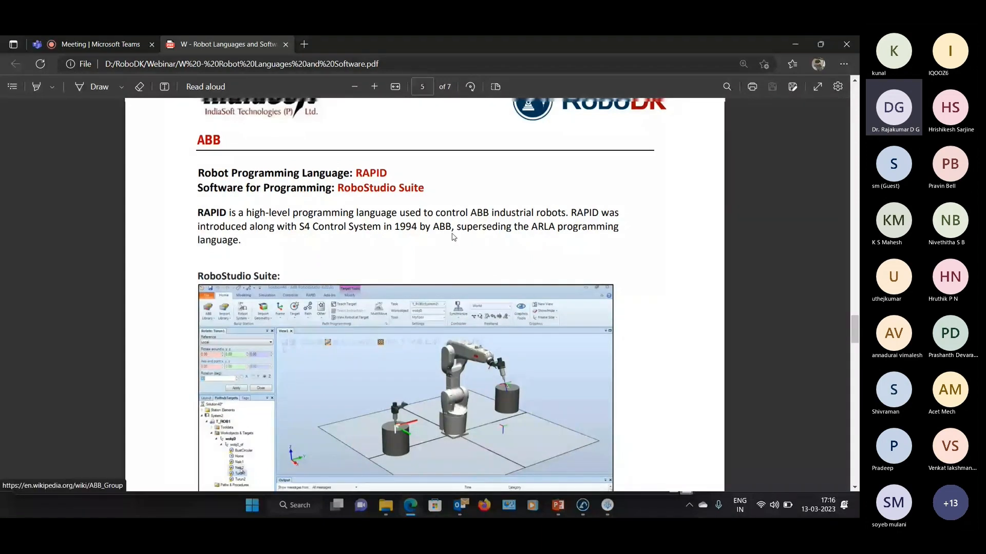
{"action": "scroll", "coordinate": [453, 237], "scroll_direction": "up", "scroll_amount": 3}
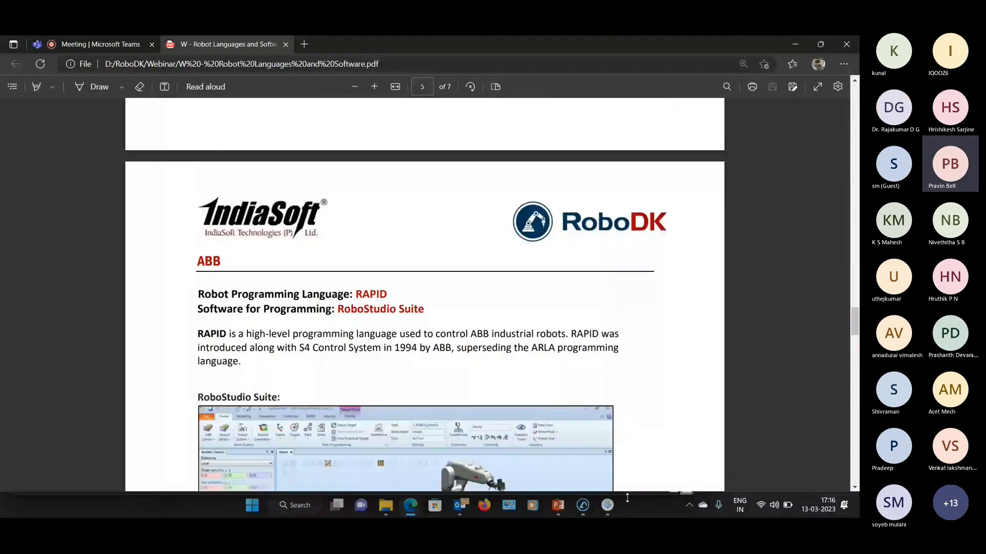
- Switch to RoboDK and shrink the displayed reference frame axes by two increments, with both robots and the table in view
{"action": "left_click", "coordinate": [583, 506]}
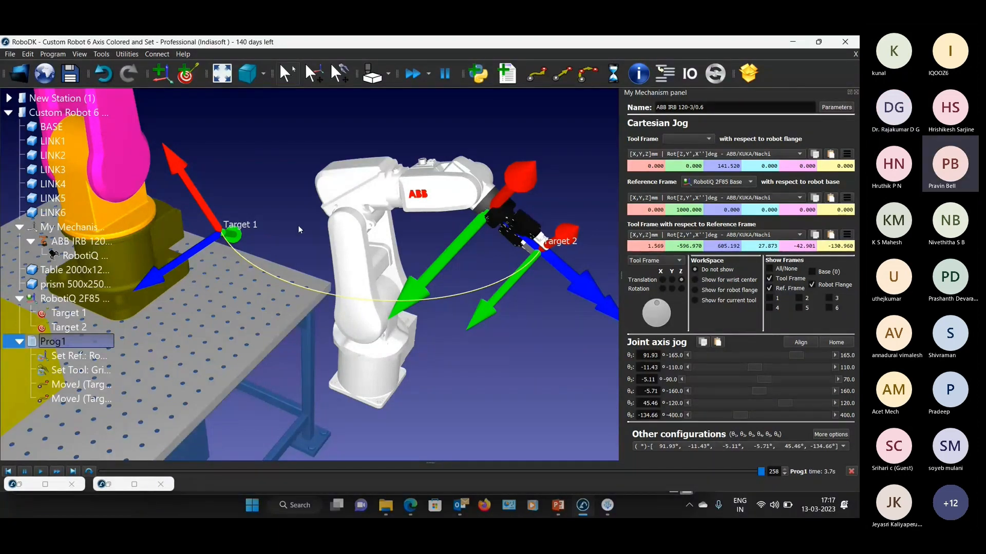
{"action": "key", "text": "minus"}
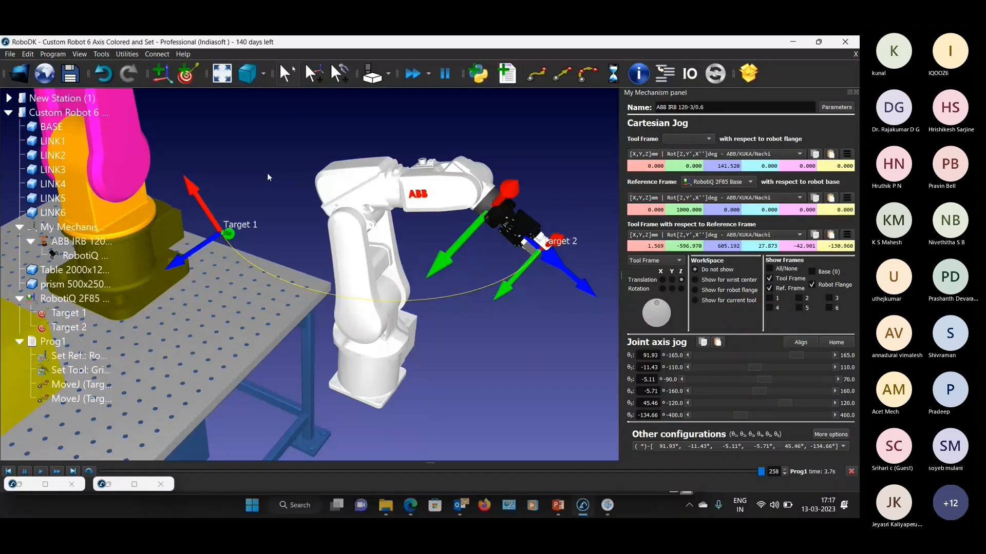
{"action": "key", "text": "minus"}
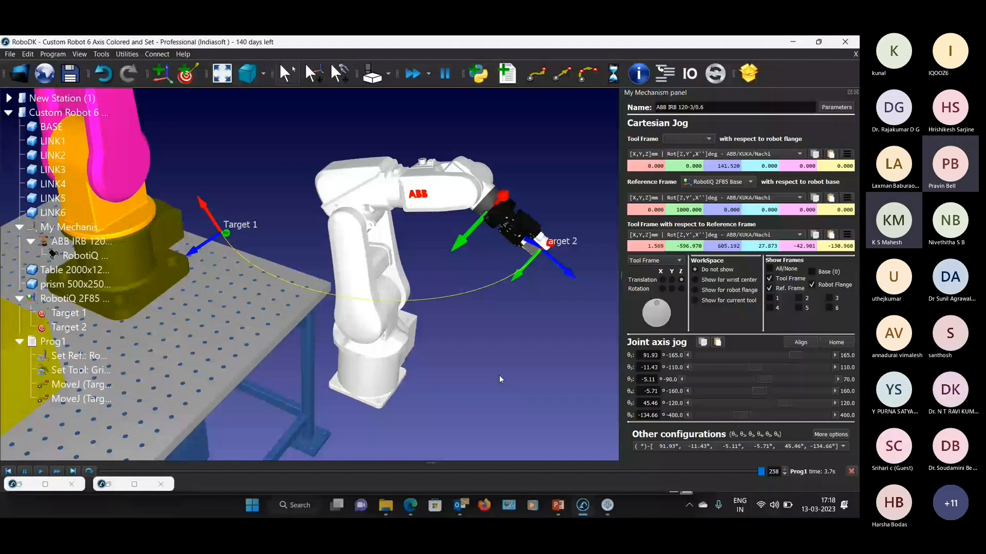
{"action": "scroll", "coordinate": [466, 232], "scroll_direction": "down", "scroll_amount": 3}
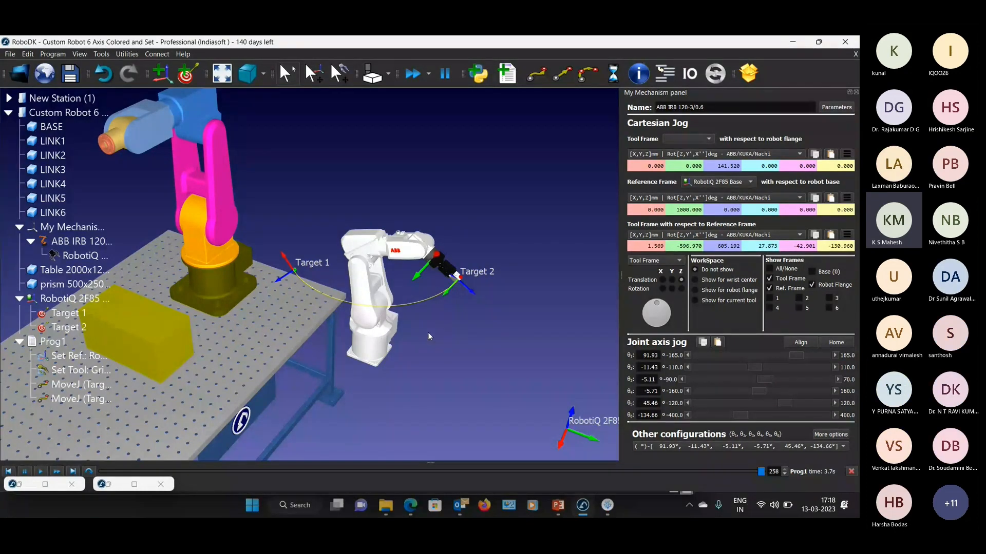
{"action": "mouse_move", "coordinate": [427, 332]}
{"action": "left_mouse_down"}
{"action": "mouse_move", "coordinate": [452, 340]}
{"action": "mouse_move", "coordinate": [444, 350]}
{"action": "left_mouse_up"}
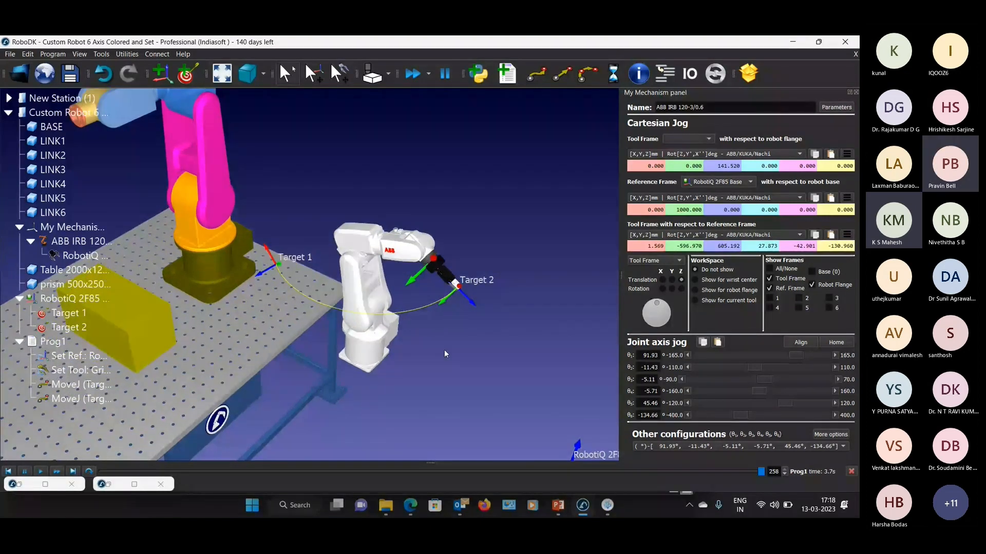